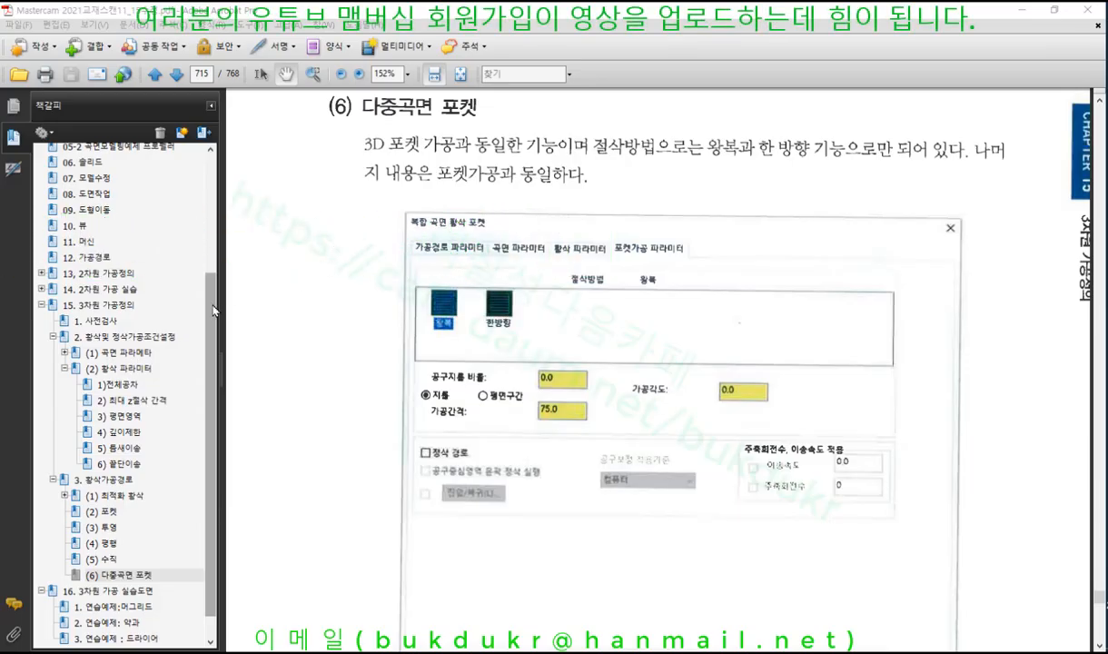
# Open the (2) 포켓 section of the manual and look over its 포켓가공 파라미터 dialog illustration
pyautogui.scroll(-1, 215, 339)
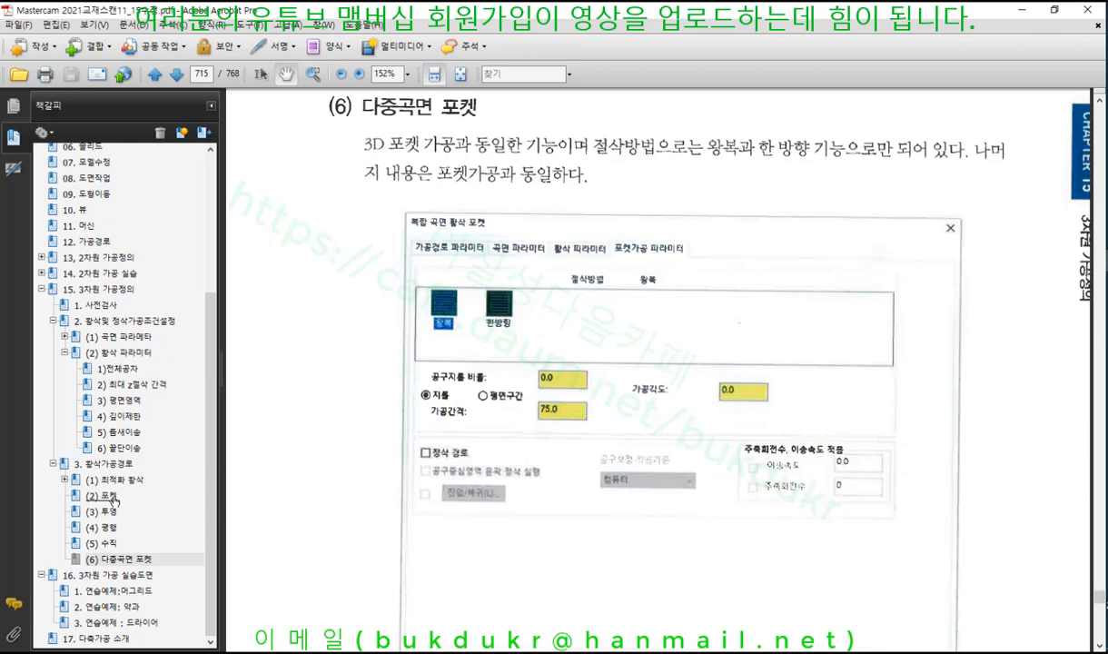
pyautogui.click(108, 496)
pyautogui.scroll(-8, 433, 518)
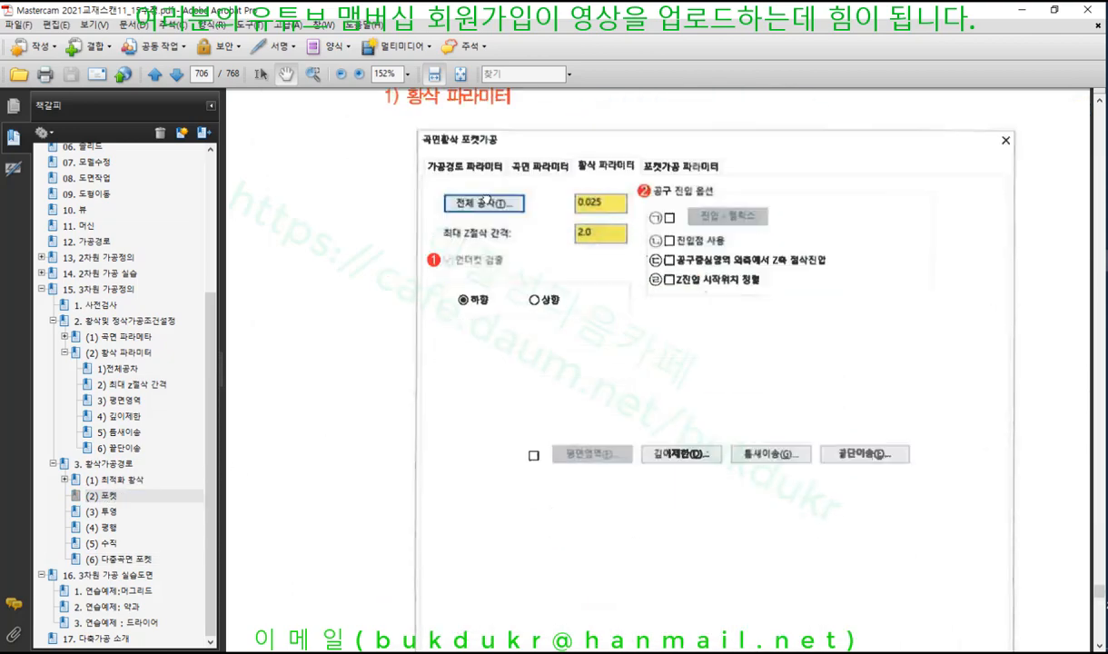
pyautogui.scroll(-10, 481, 218)
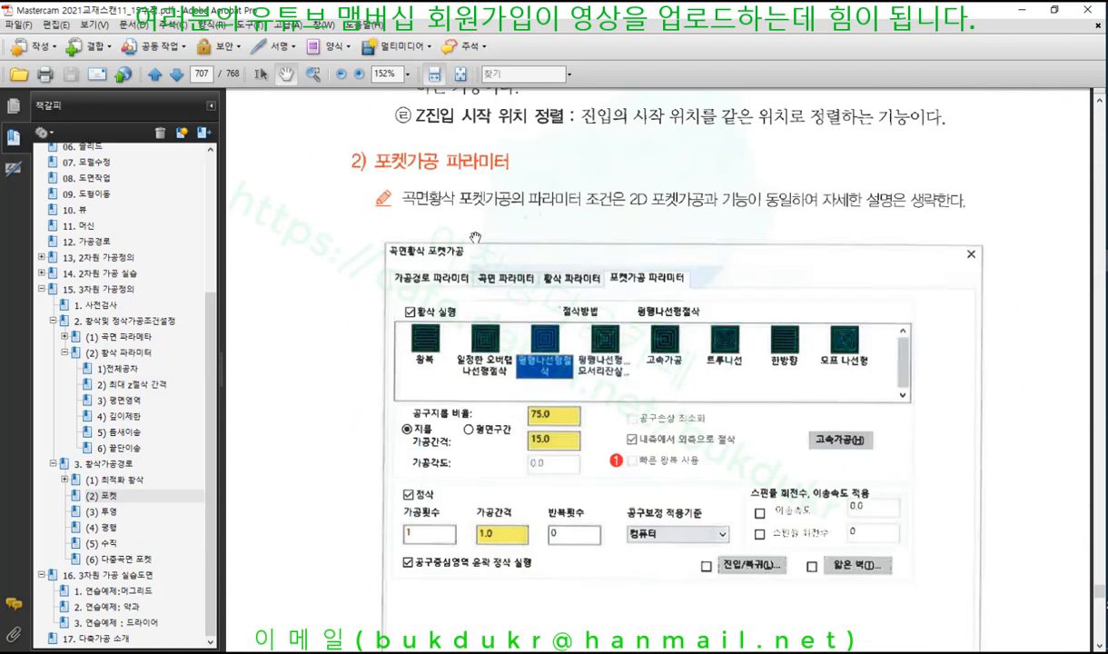
pyautogui.scroll(-1, 476, 238)
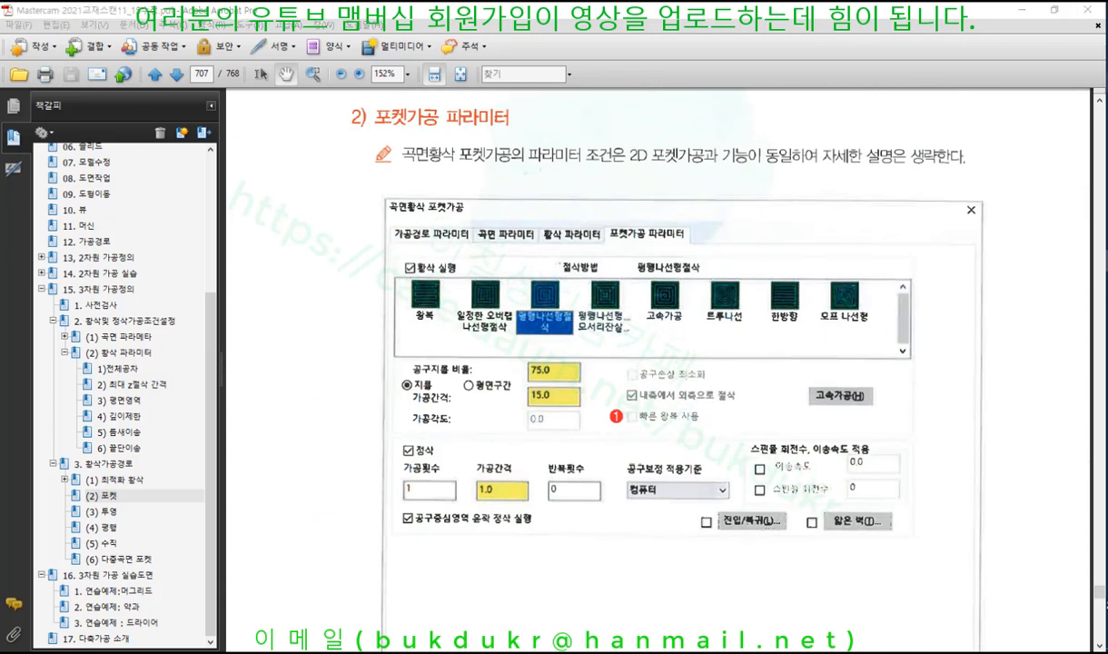
# Mark the cutting methods in the 포켓가공 파라미터 illustration with red underlines and circles, including 왕복 and 한방향, and clear the marks
pyautogui.moveTo(526, 345); pyautogui.dragTo(844, 344)
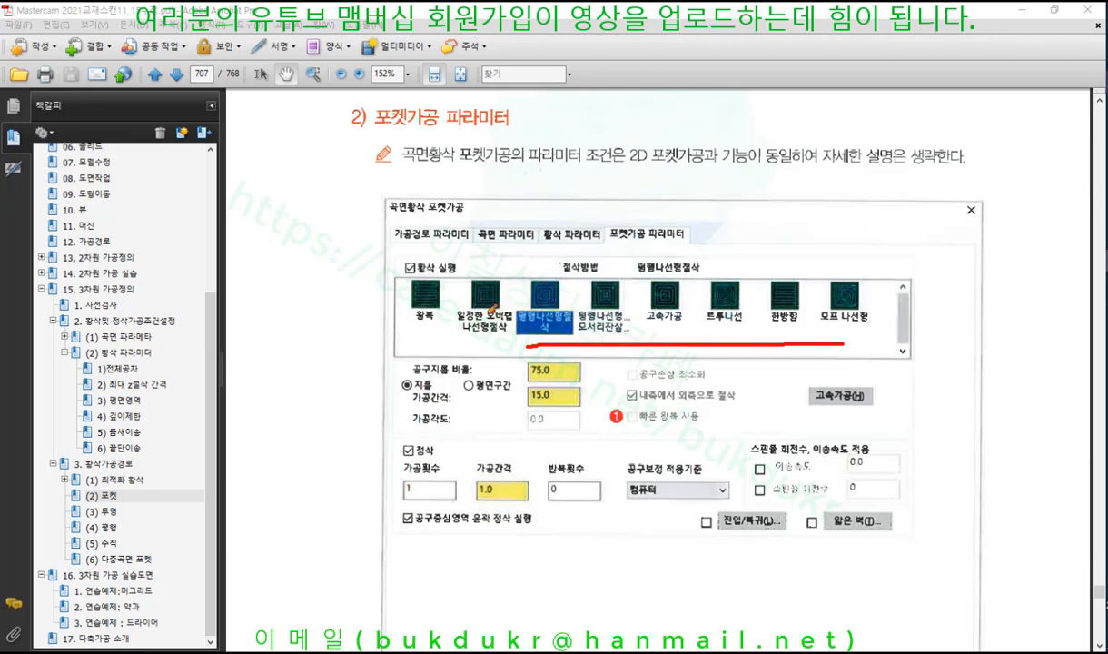
pyautogui.moveTo(490, 311); pyautogui.dragTo(563, 300)
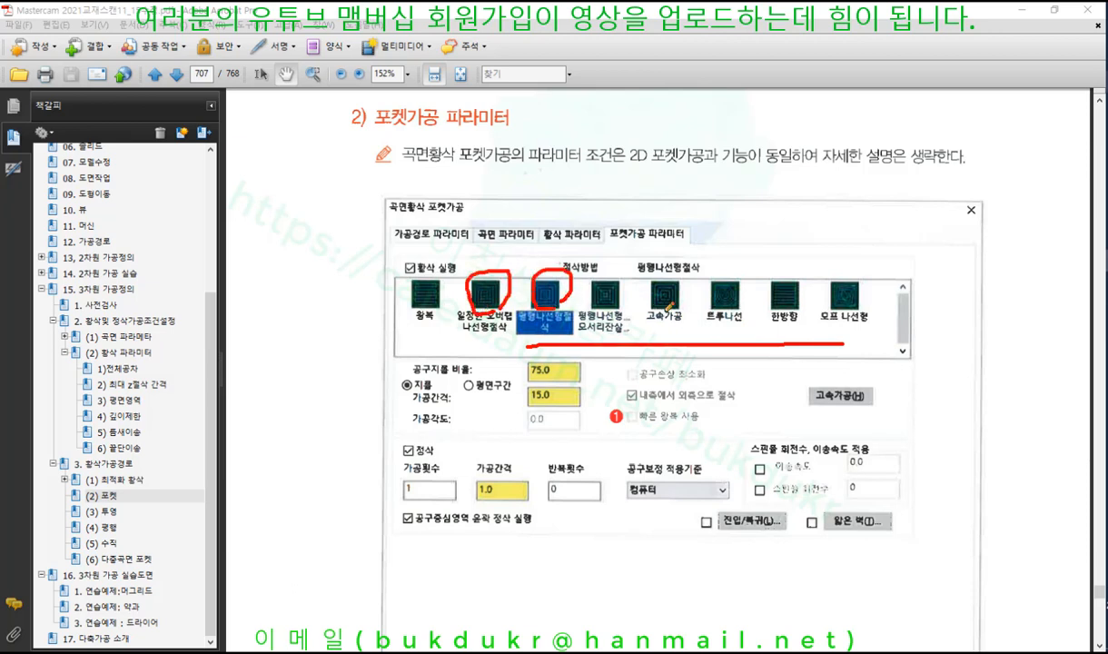
pyautogui.moveTo(647, 289)
pyautogui.mouseDown()
pyautogui.moveTo(679, 278)
pyautogui.moveTo(676, 299)
pyautogui.mouseUp()
pyautogui.moveTo(701, 313); pyautogui.dragTo(811, 318)
pyautogui.moveTo(816, 319); pyautogui.dragTo(865, 316)
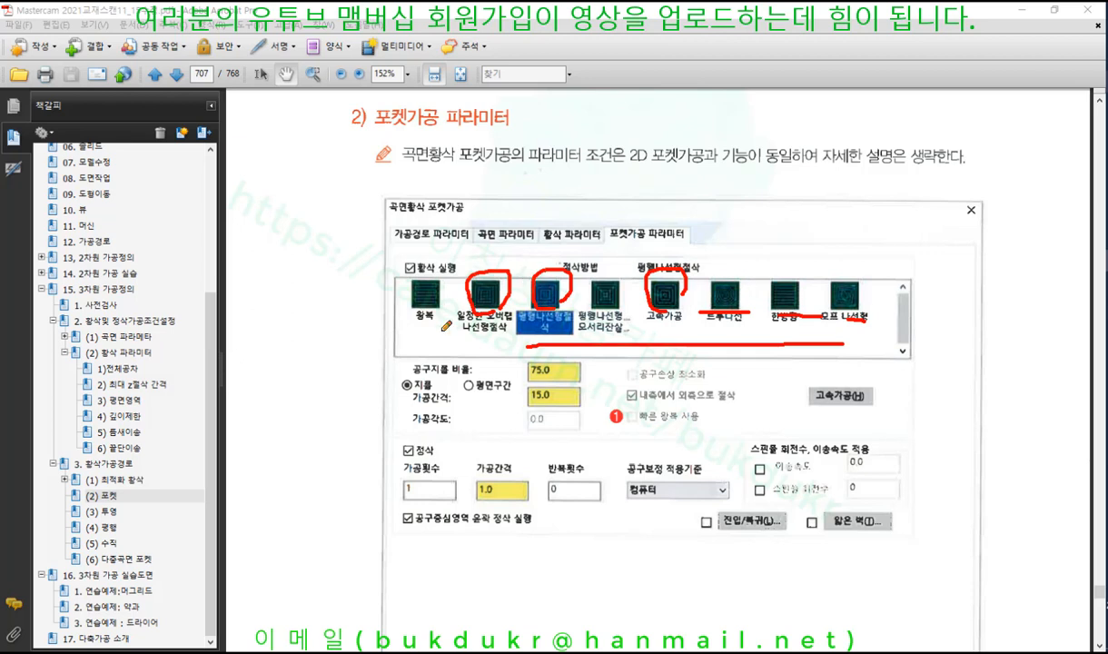
pyautogui.moveTo(427, 314)
pyautogui.mouseDown()
pyautogui.moveTo(400, 245)
pyautogui.moveTo(455, 329)
pyautogui.mouseUp()
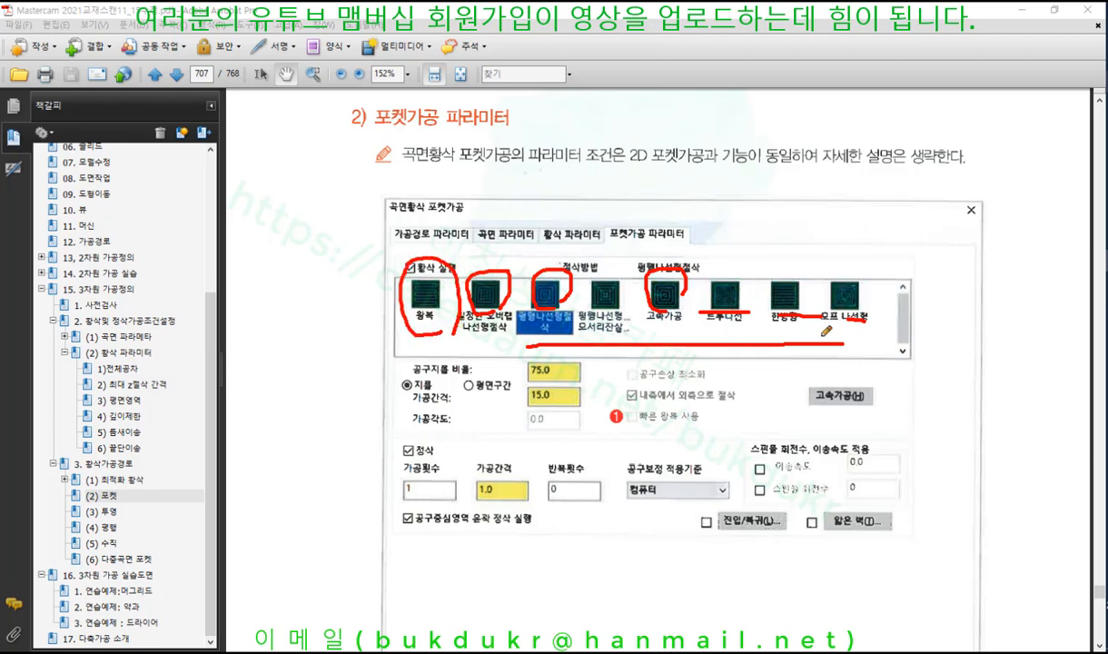
pyautogui.moveTo(801, 330)
pyautogui.mouseDown()
pyautogui.moveTo(753, 271)
pyautogui.moveTo(808, 333)
pyautogui.moveTo(795, 334)
pyautogui.mouseUp()
pyautogui.rightClick(871, 205)
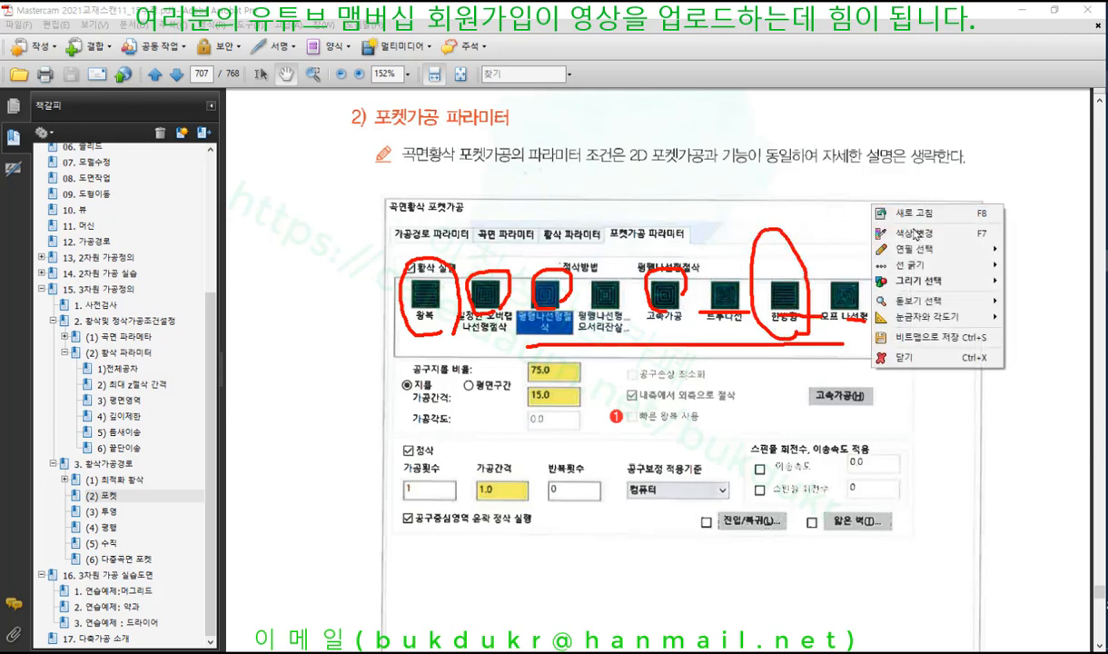
pyautogui.click(874, 356)
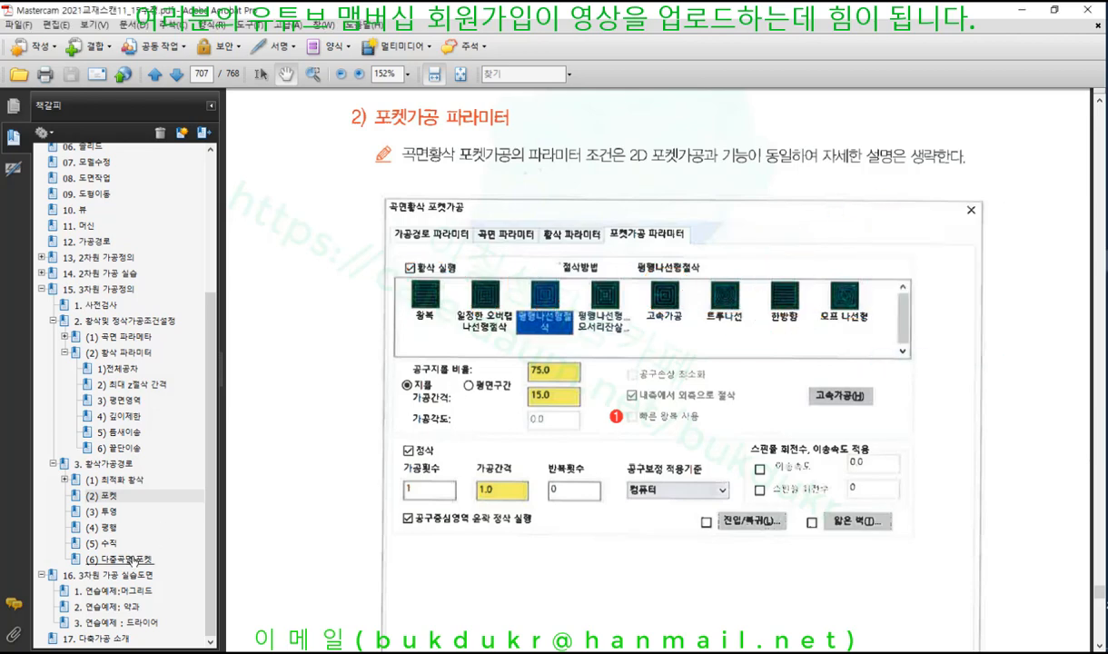
# Go back to the (6) 다중곡면 포켓 section and review its description and parameter dialog illustration
pyautogui.click(133, 561)
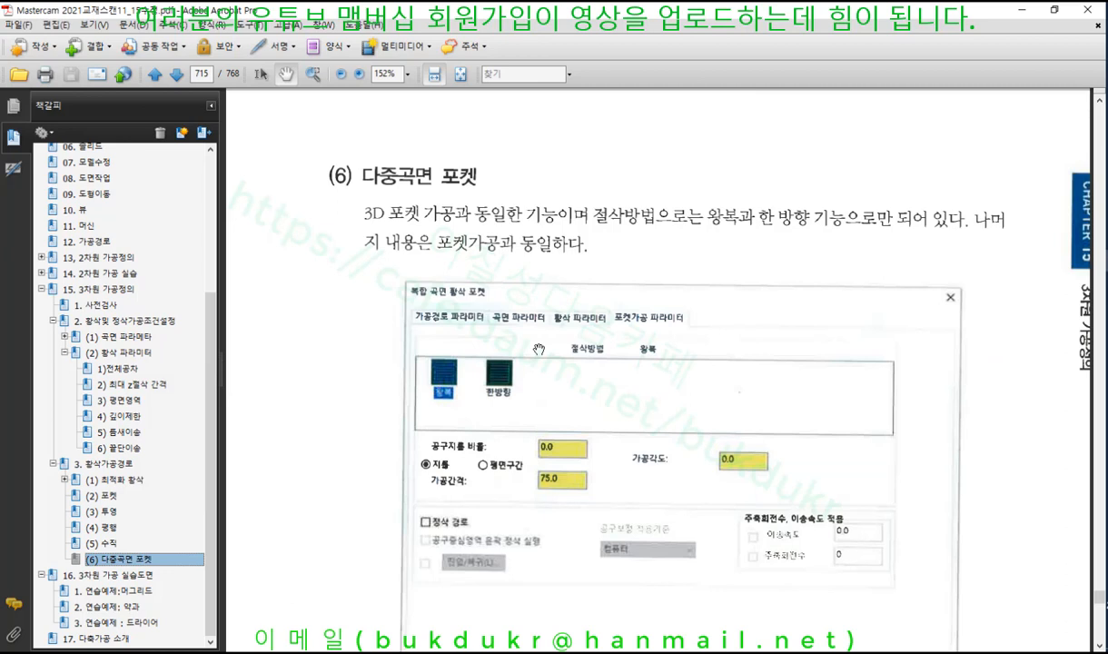
pyautogui.scroll(-1, 539, 349)
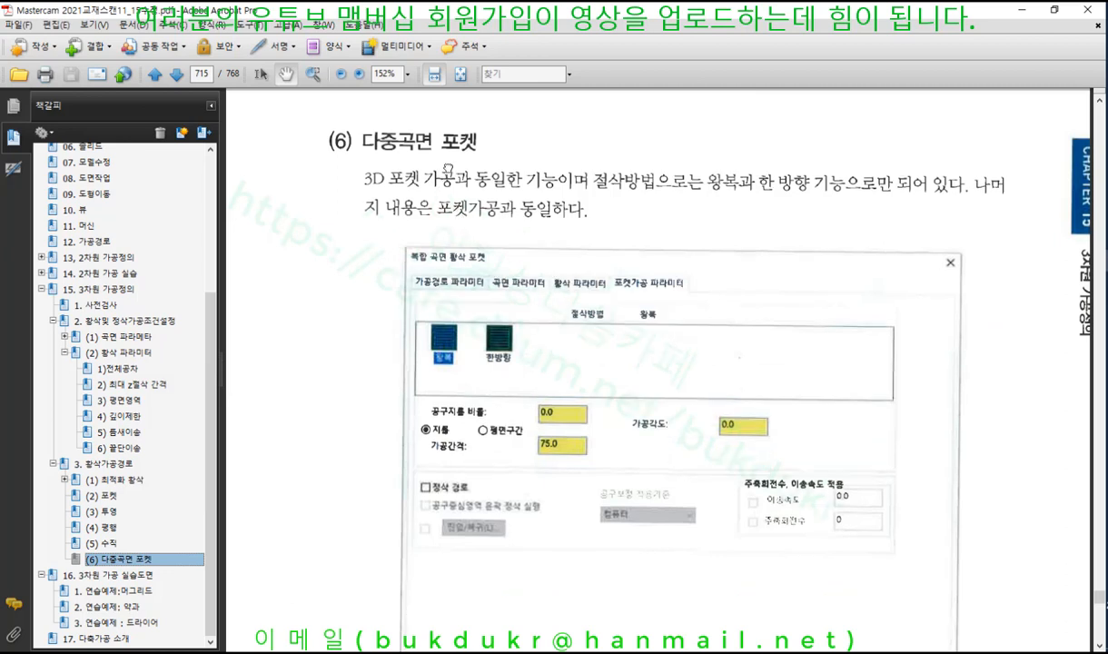
pyautogui.scroll(-1, 441, 150)
pyautogui.moveTo(448, 143); pyautogui.dragTo(447, 137)
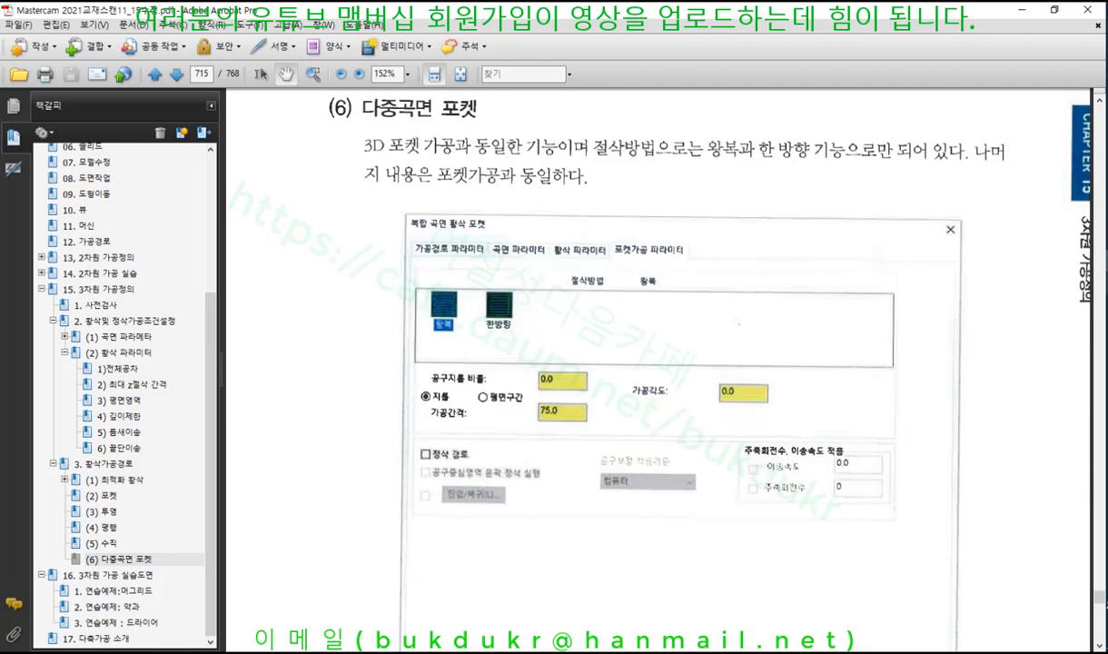
# Switch to Mastercam and inspect the block with the dome and its wireframe stock boundary
pyautogui.moveTo(1107, 283)
pyautogui.click(1045, 289)
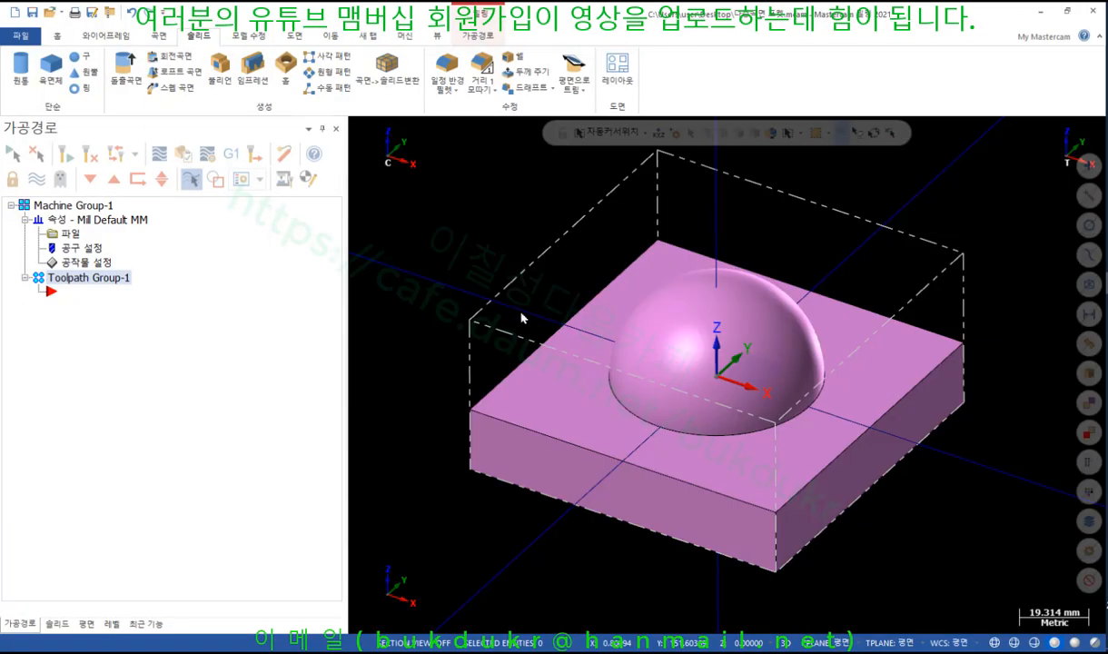
pyautogui.scroll(-5, 742, 225)
pyautogui.scroll(3, 918, 224)
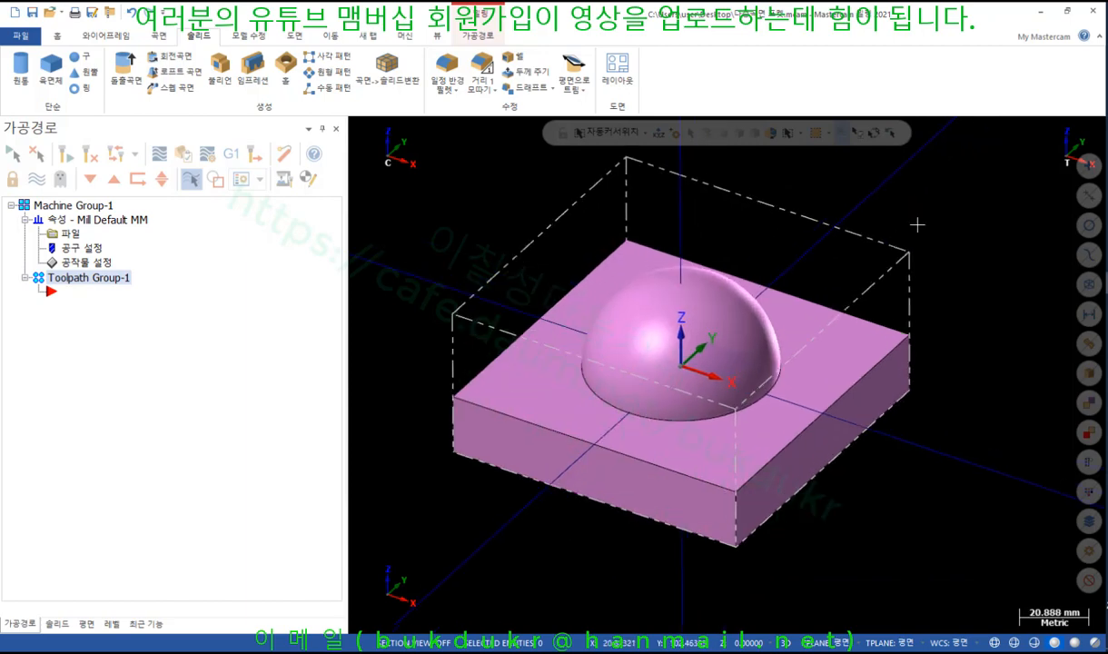
pyautogui.moveTo(917, 224); pyautogui.dragTo(856, 198, button='middle')
pyautogui.scroll(-4, 653, 272)
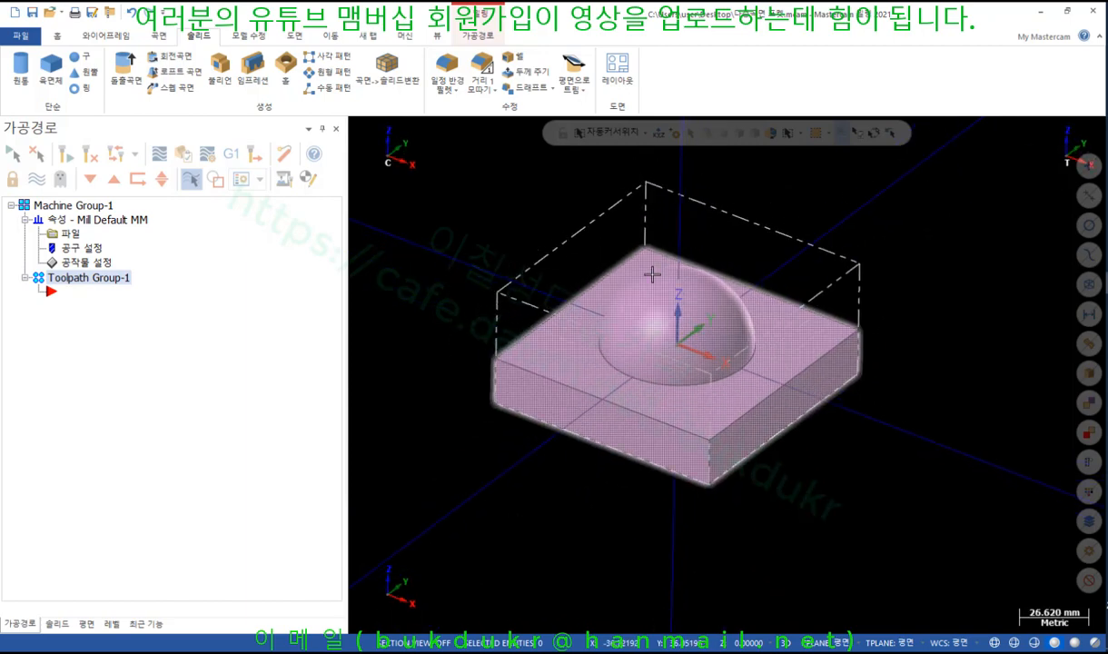
pyautogui.scroll(1, 846, 215)
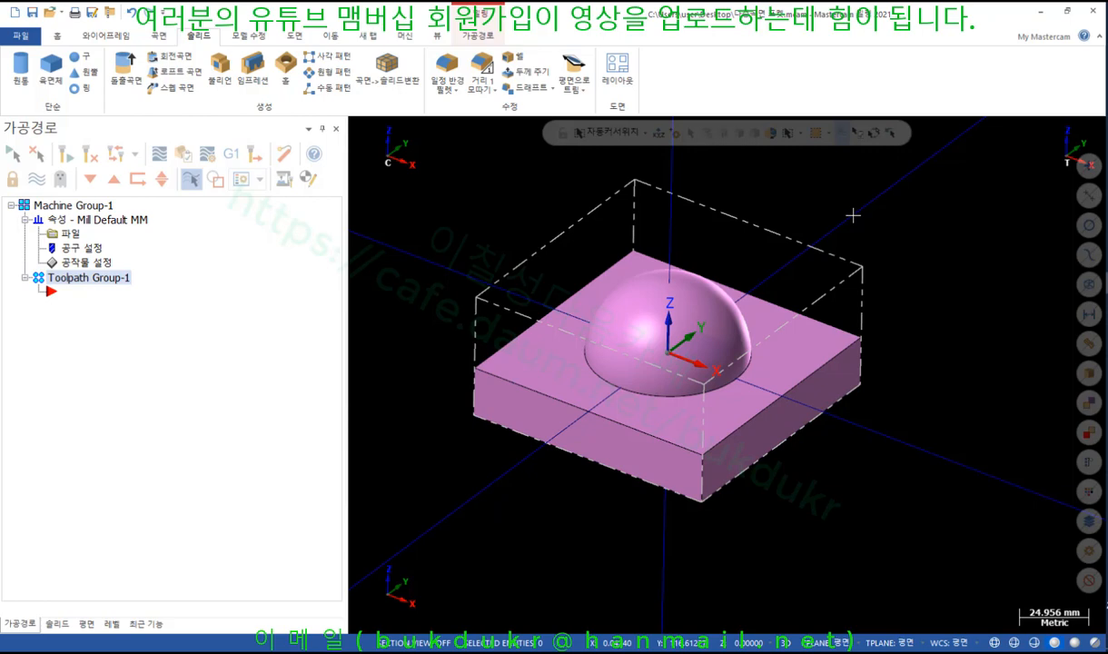
pyautogui.scroll(-1, 460, 524)
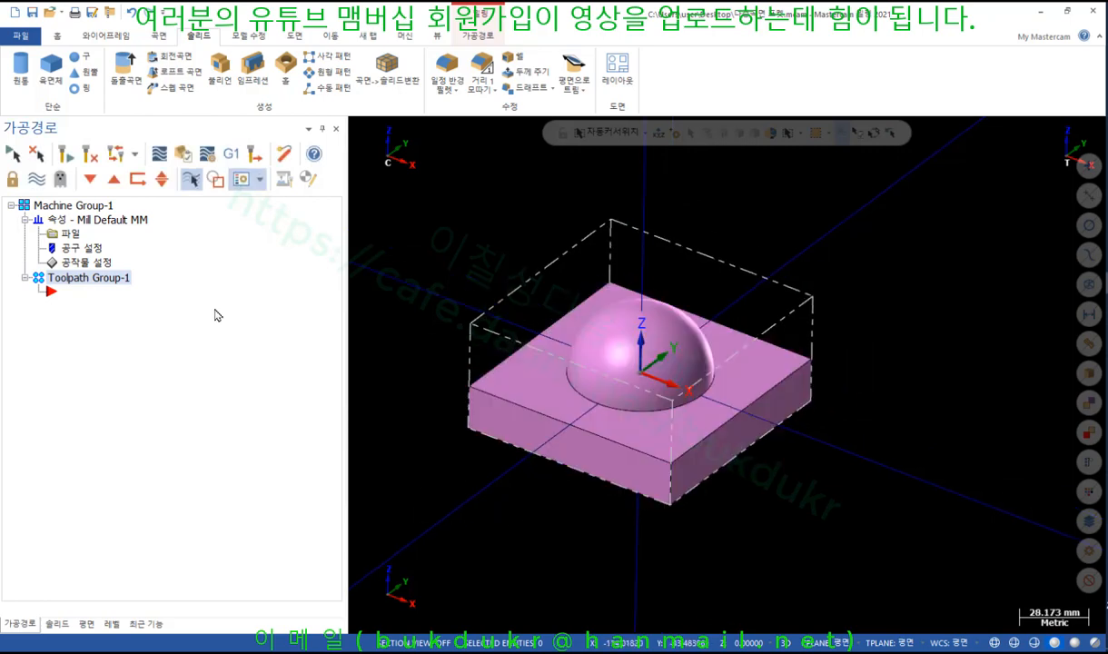
# Fit the stock to all solids, setting its Z height to 52 and the stock origin Z to 32
pyautogui.click(100, 263)
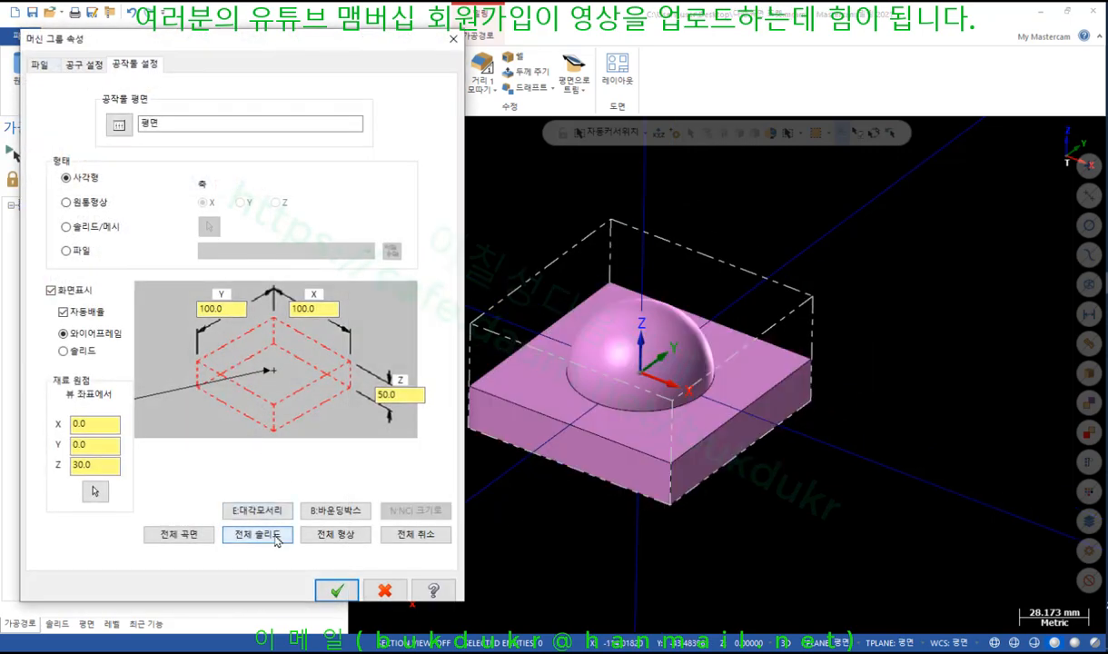
pyautogui.click(266, 534)
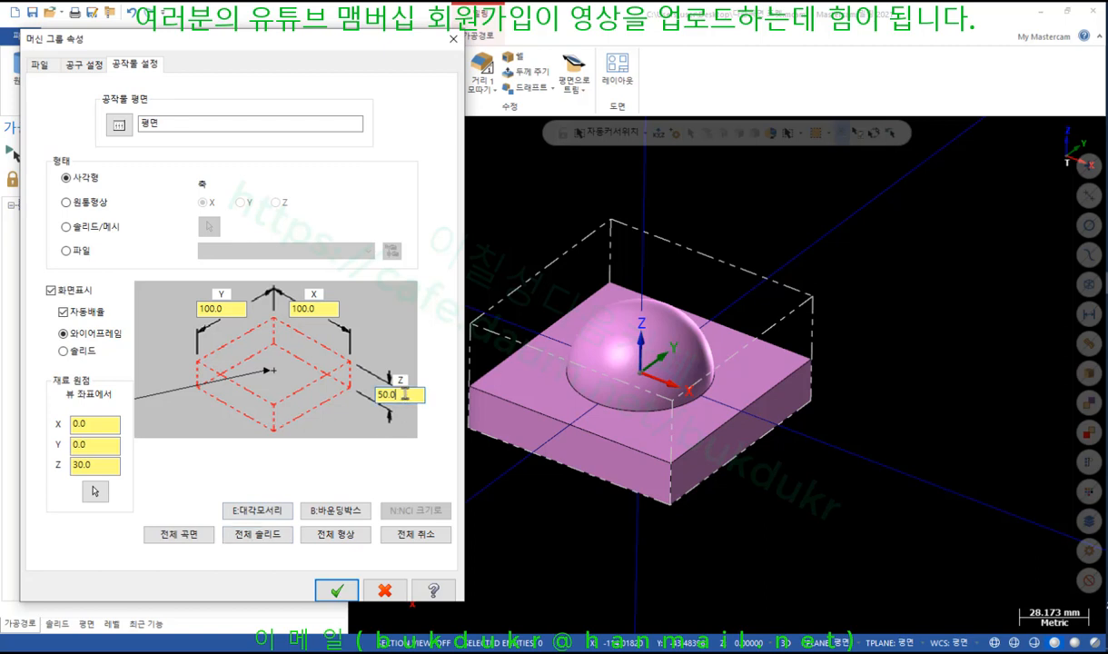
pyautogui.moveTo(404, 394); pyautogui.dragTo(371, 403)
pyautogui.write('52')
pyautogui.moveTo(115, 464); pyautogui.dragTo(38, 480)
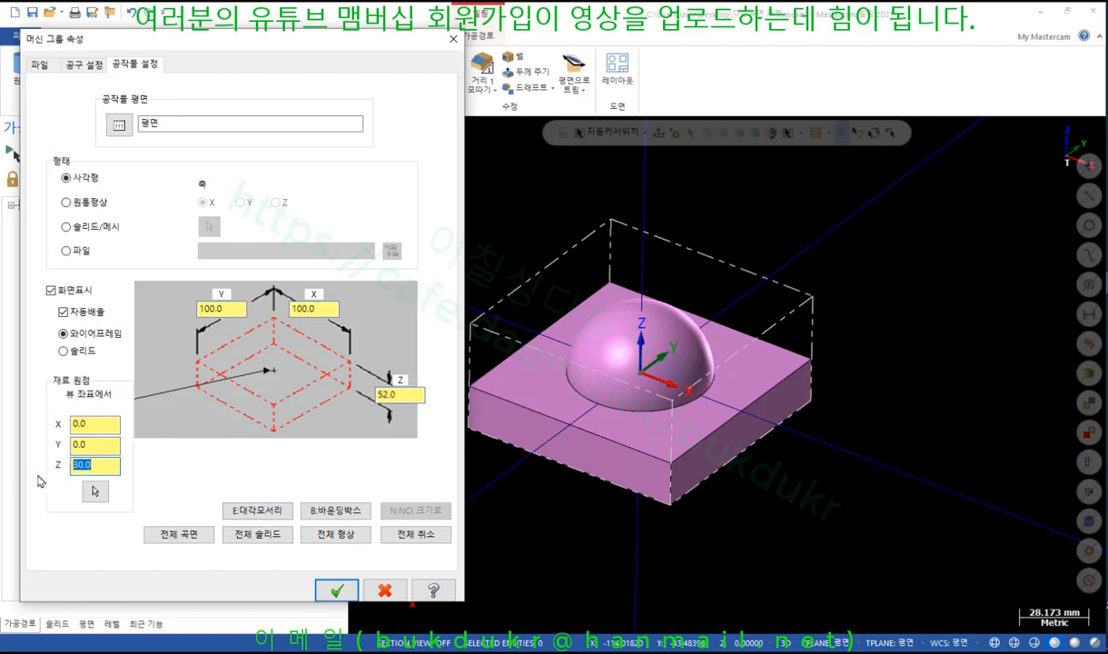
pyautogui.write('32')
pyautogui.click(334, 587)
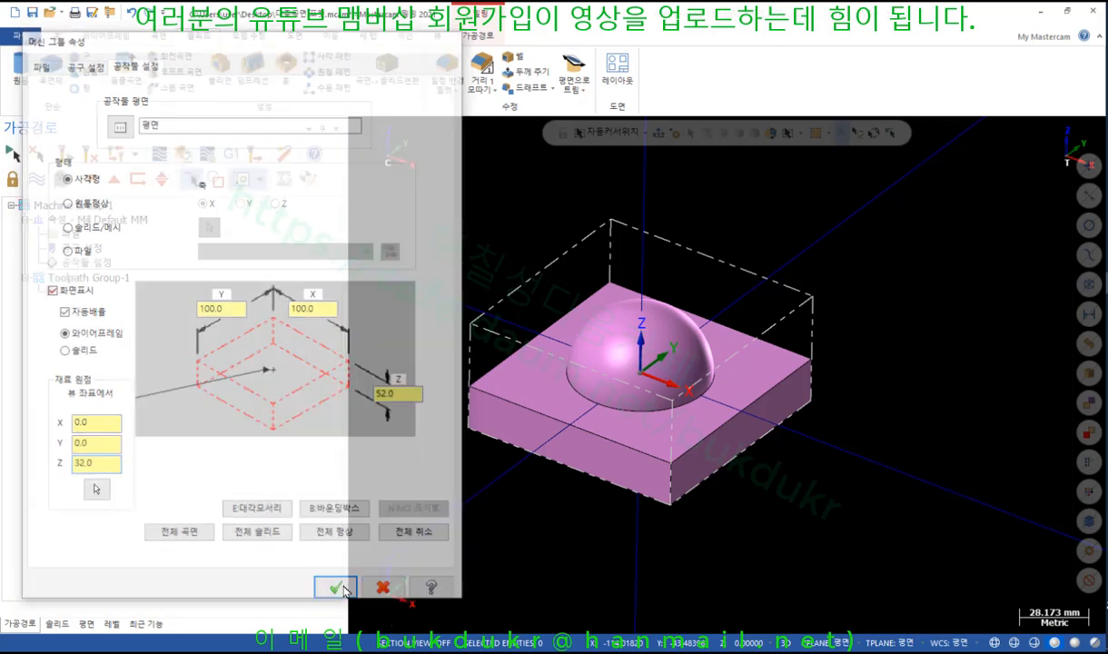
# Shade the stock and check its clearance above the dome in the front view
pyautogui.rightClick(825, 219)
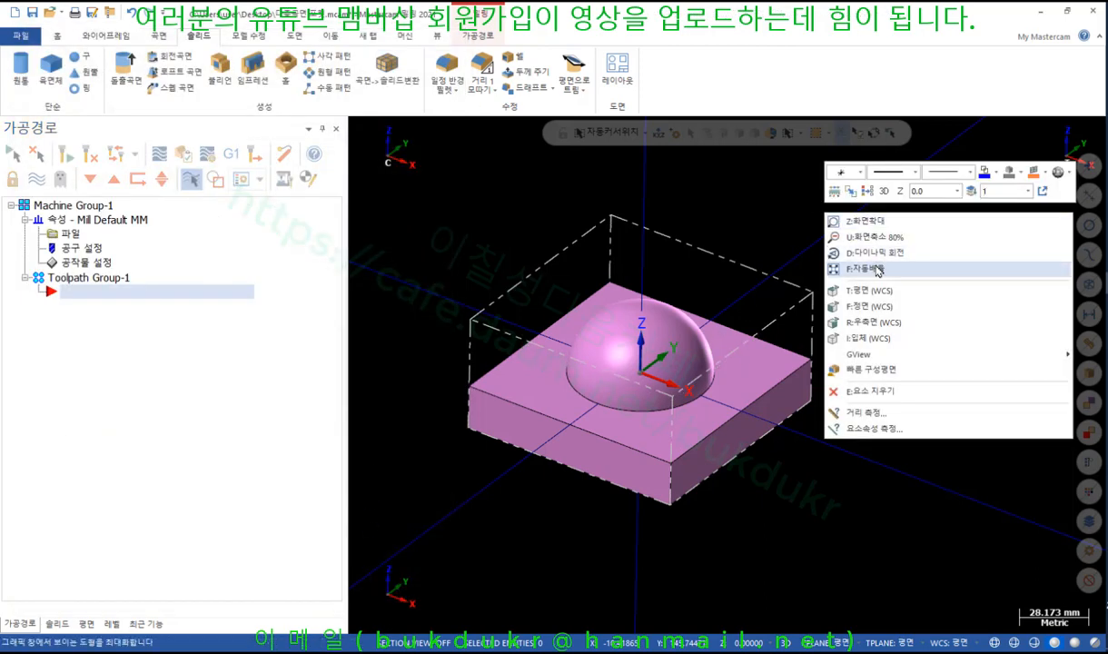
pyautogui.click(870, 307)
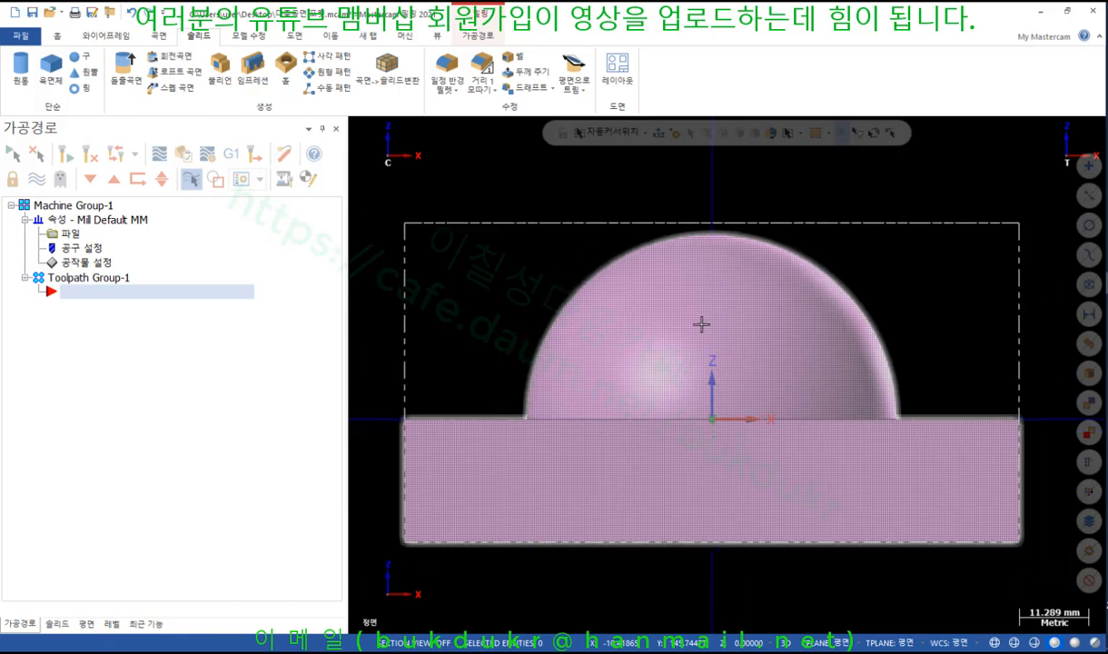
pyautogui.click(435, 36)
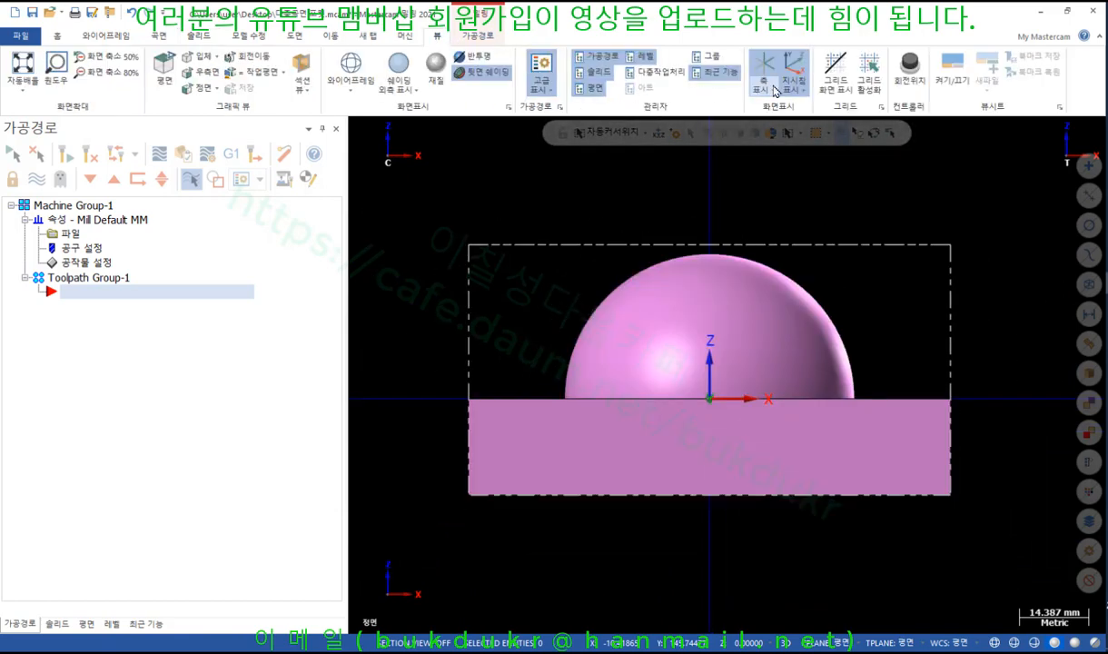
pyautogui.click(476, 37)
pyautogui.click(714, 71)
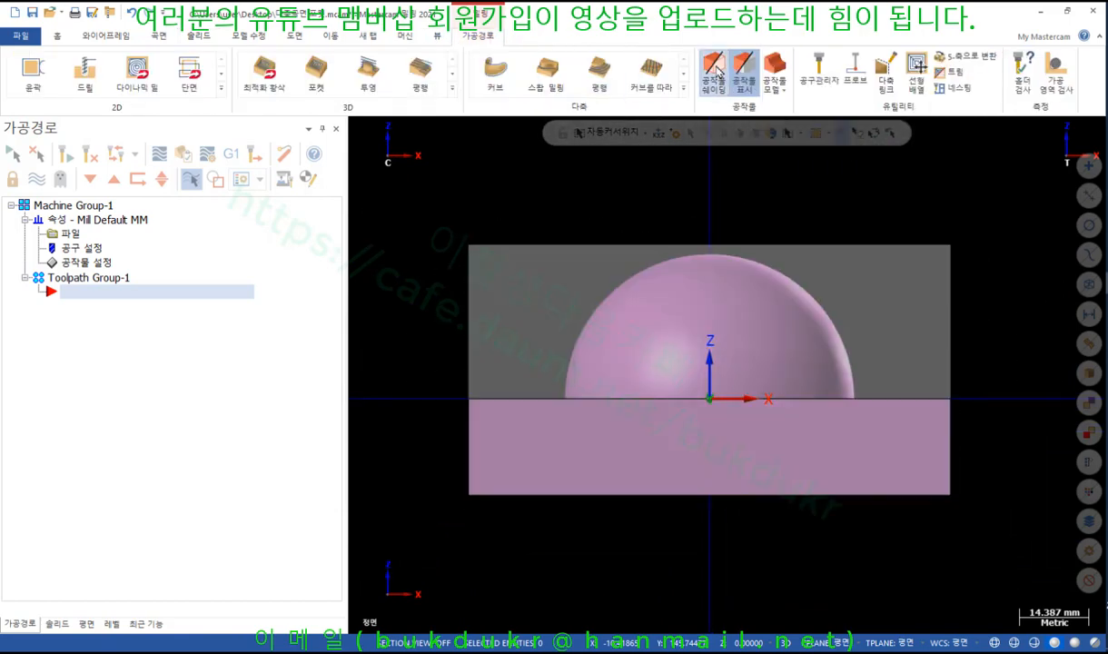
pyautogui.scroll(3, 727, 238)
pyautogui.scroll(2, 724, 254)
pyautogui.scroll(-6, 701, 255)
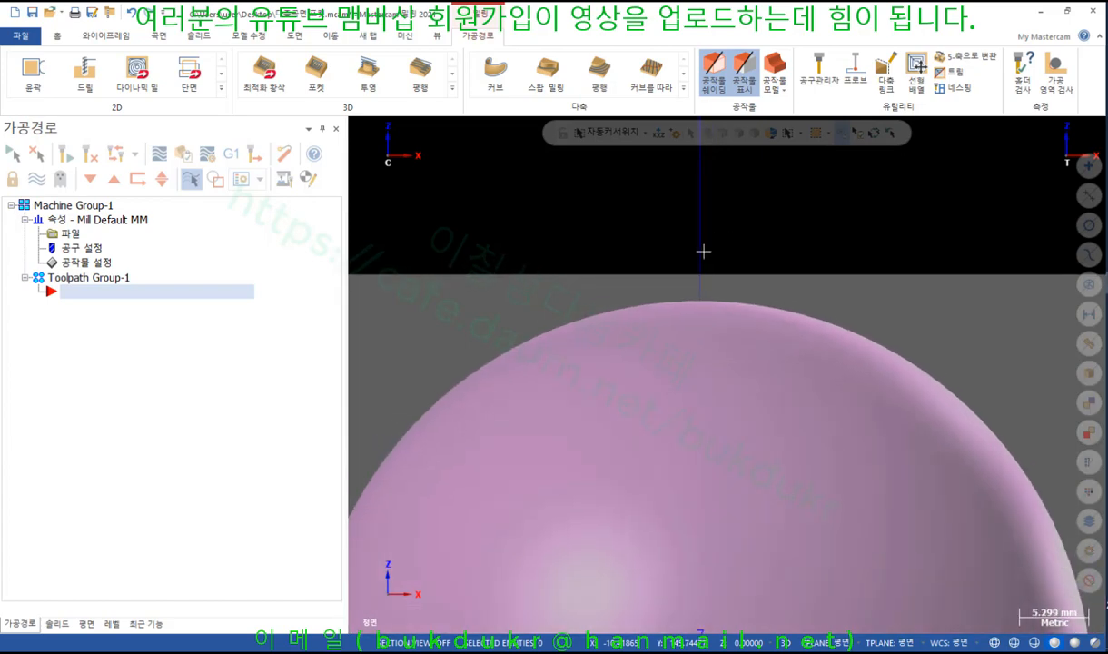
# Return to the isometric view and hide the stock display
pyautogui.rightClick(797, 214)
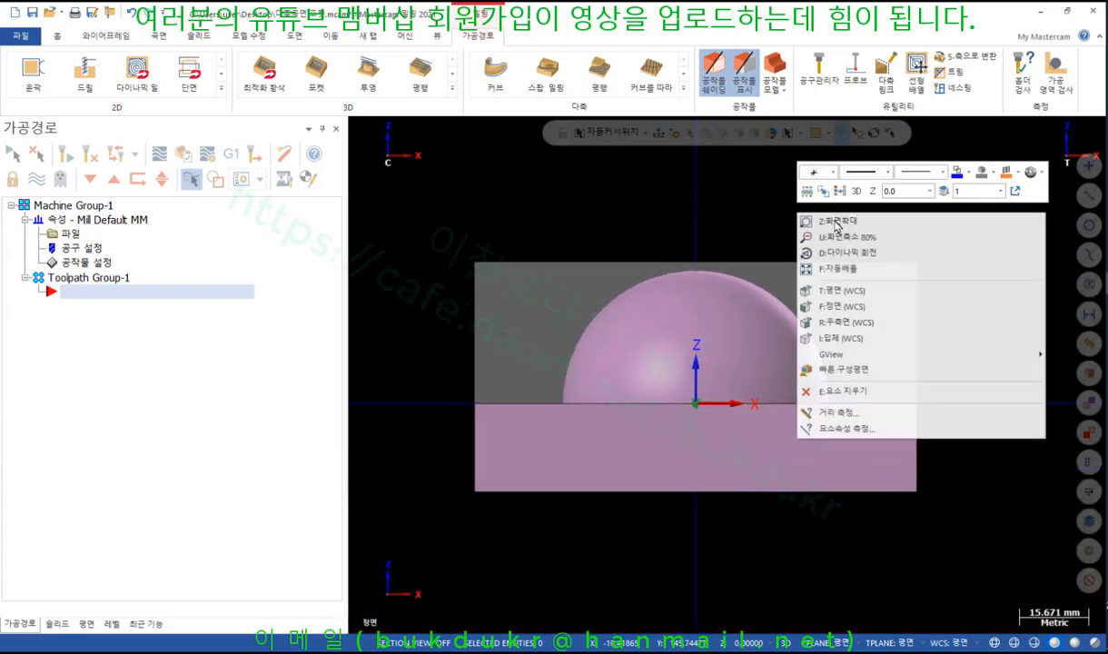
pyautogui.click(853, 340)
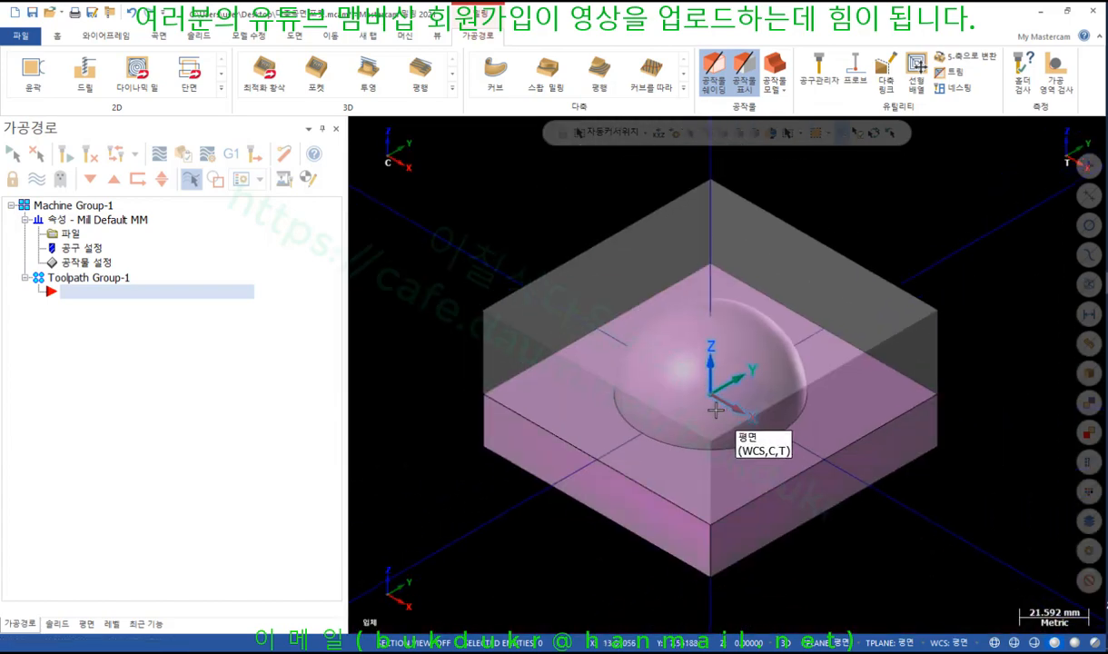
pyautogui.click(744, 72)
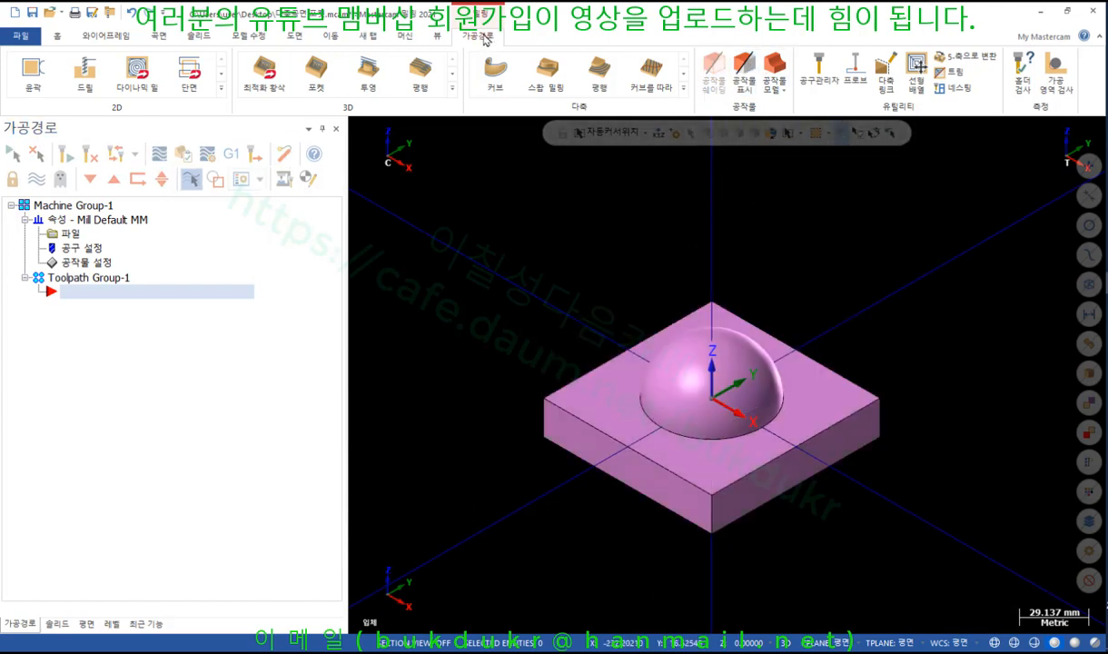
# Start a 3D pocket roughing toolpath and choose all faces of the domed block's solid body as drive surfaces
pyautogui.click(453, 88)
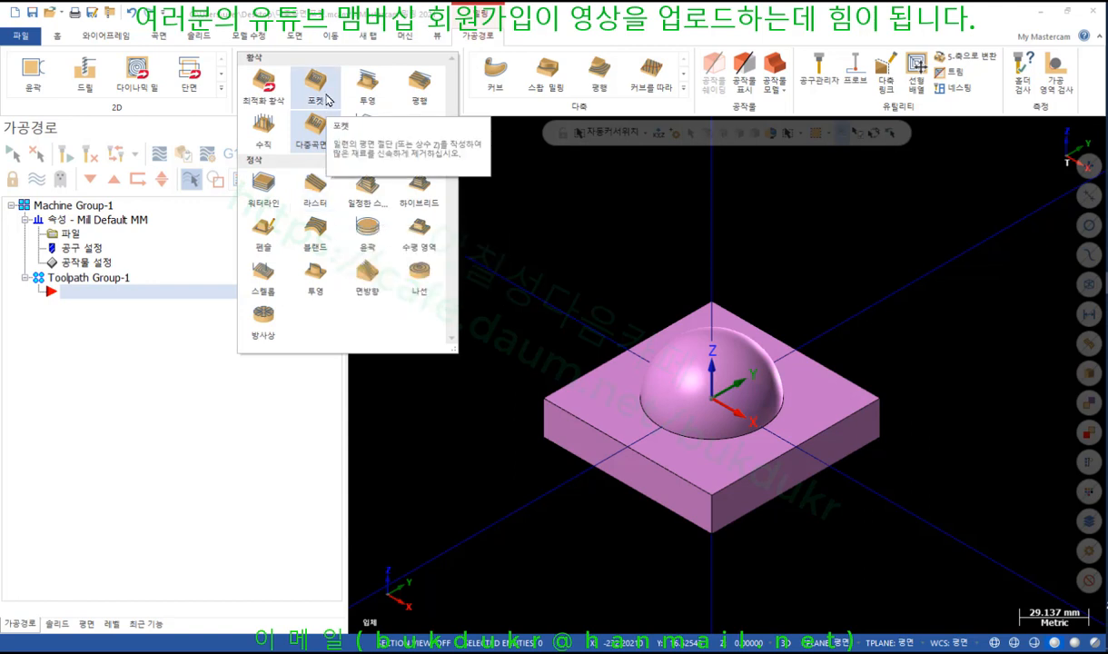
pyautogui.click(317, 87)
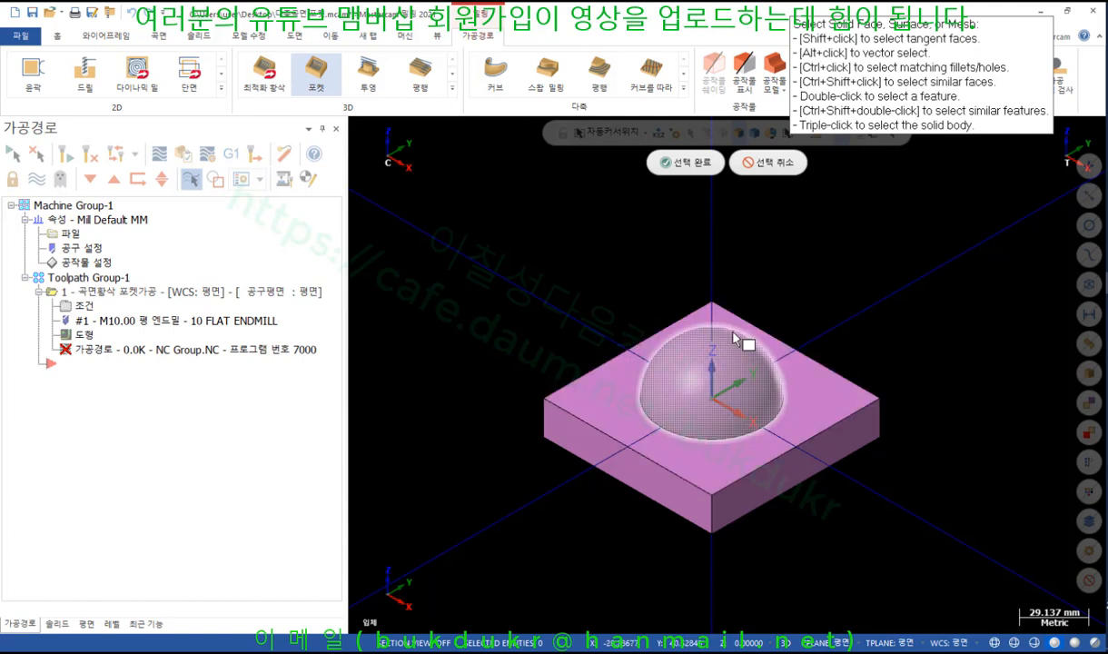
pyautogui.click(656, 396)
pyautogui.scroll(2, 917, 282)
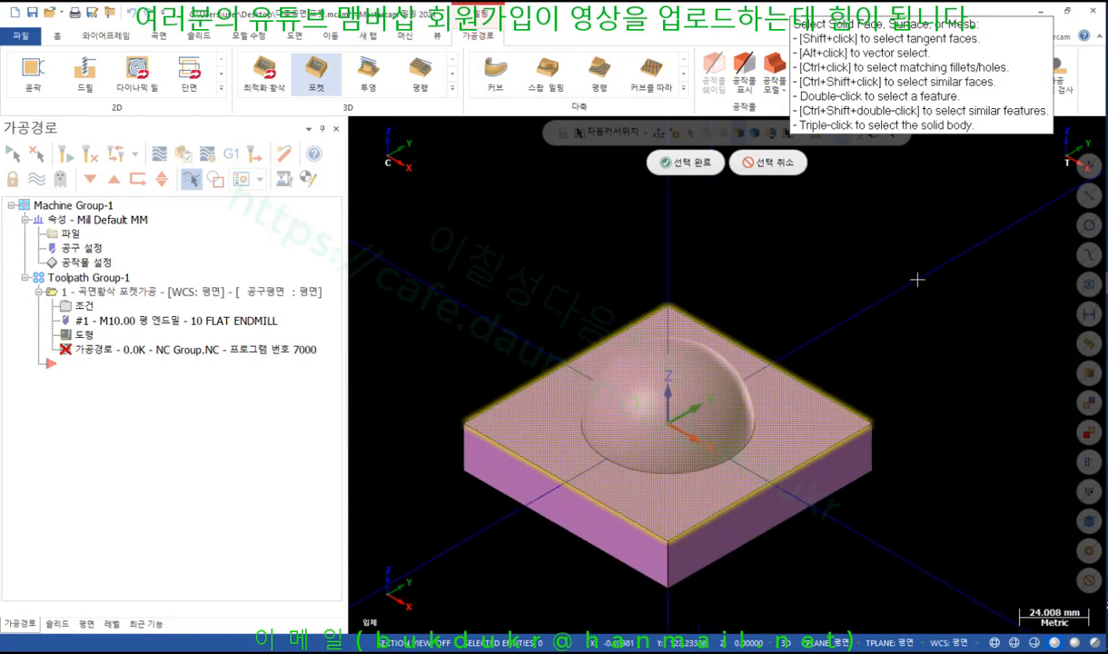
pyautogui.scroll(-1, 916, 283)
pyautogui.click(767, 163)
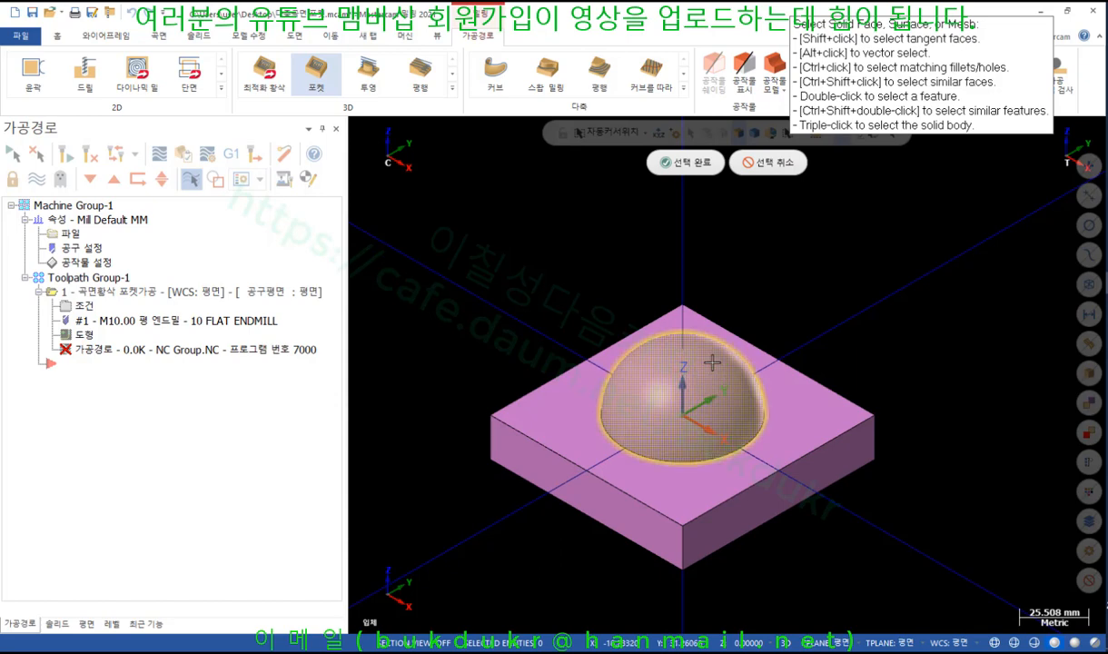
pyautogui.scroll(-2, 736, 405)
pyautogui.scroll(2, 736, 405)
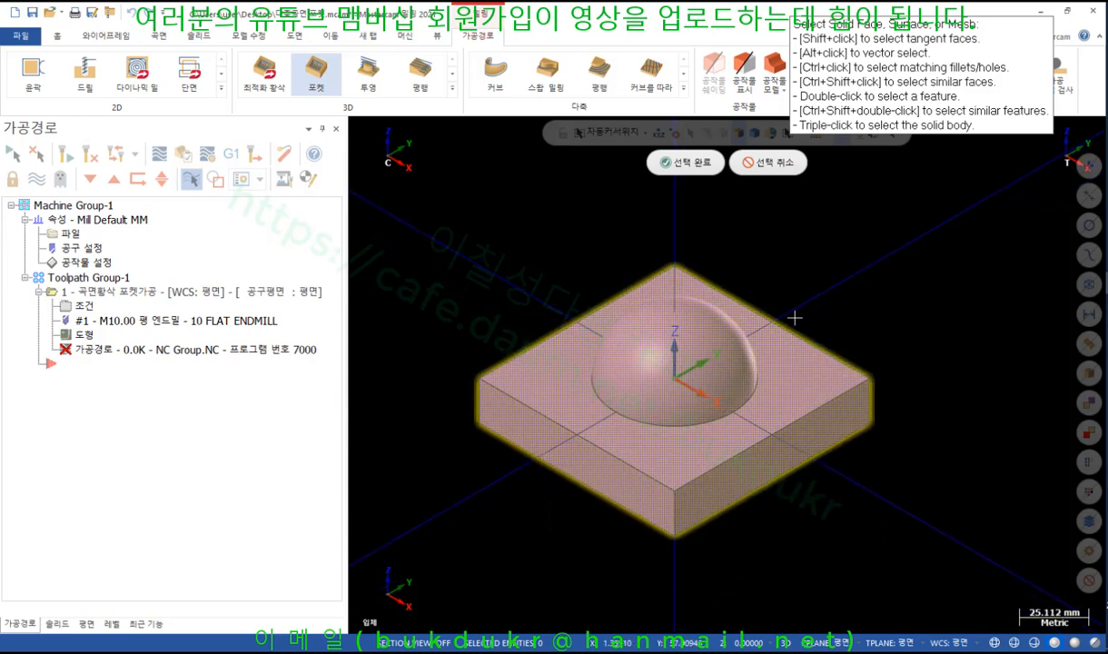
pyautogui.click(701, 165)
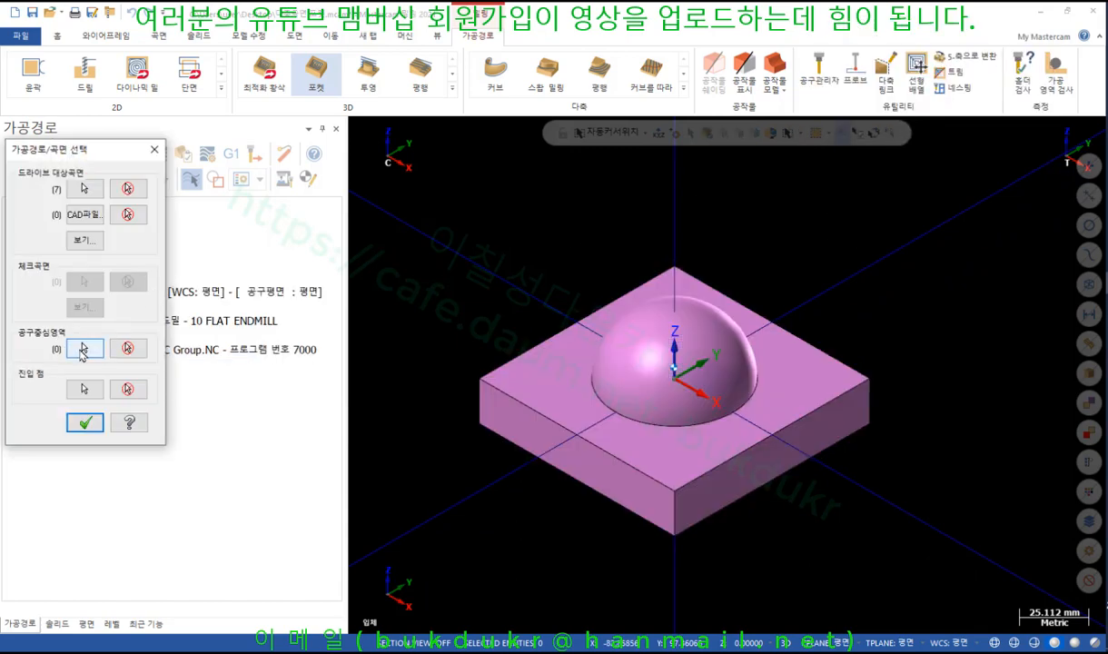
# Set the outer edge loop of the block's flat top face as the containment boundary and accept the surface selection
pyautogui.moveTo(107, 156); pyautogui.dragTo(386, 232)
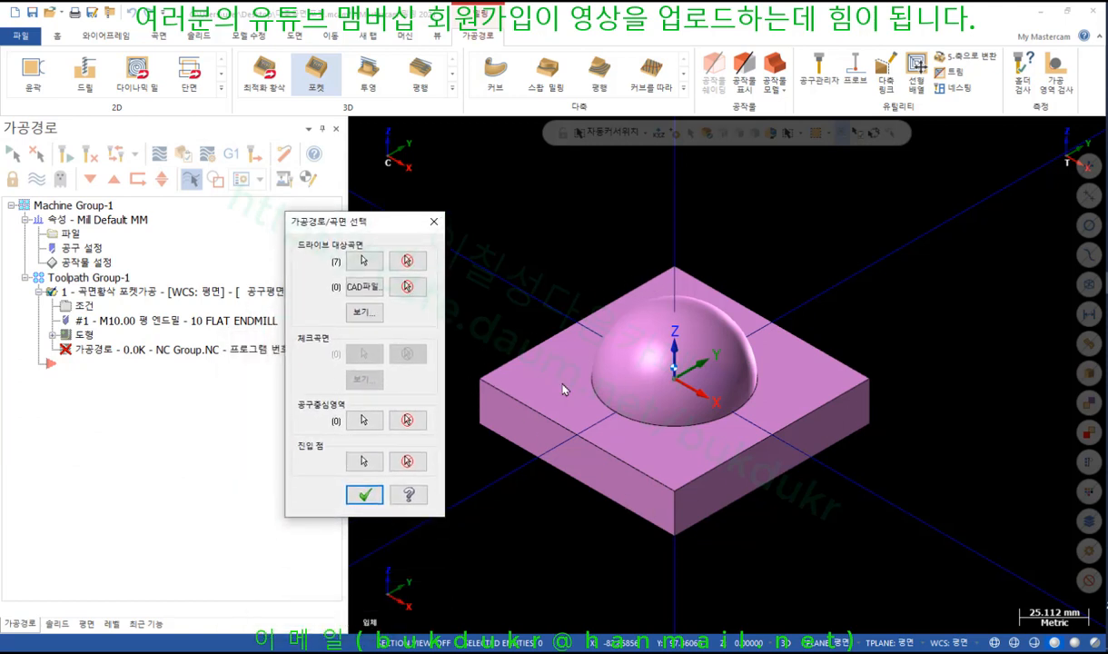
pyautogui.click(364, 420)
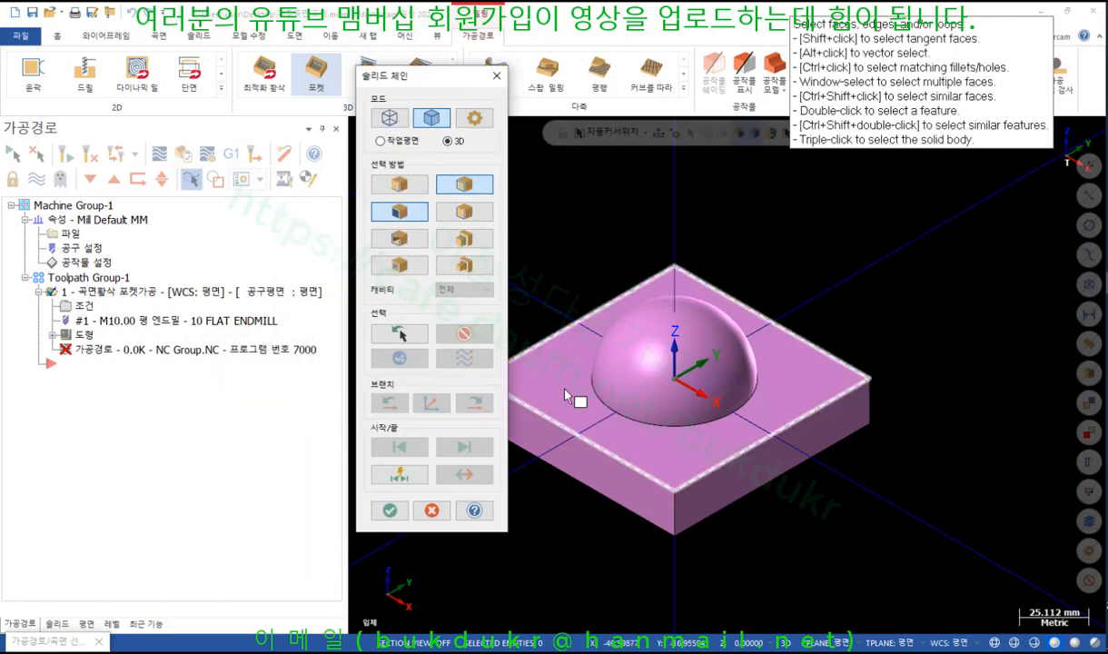
pyautogui.click(534, 405)
pyautogui.click(390, 510)
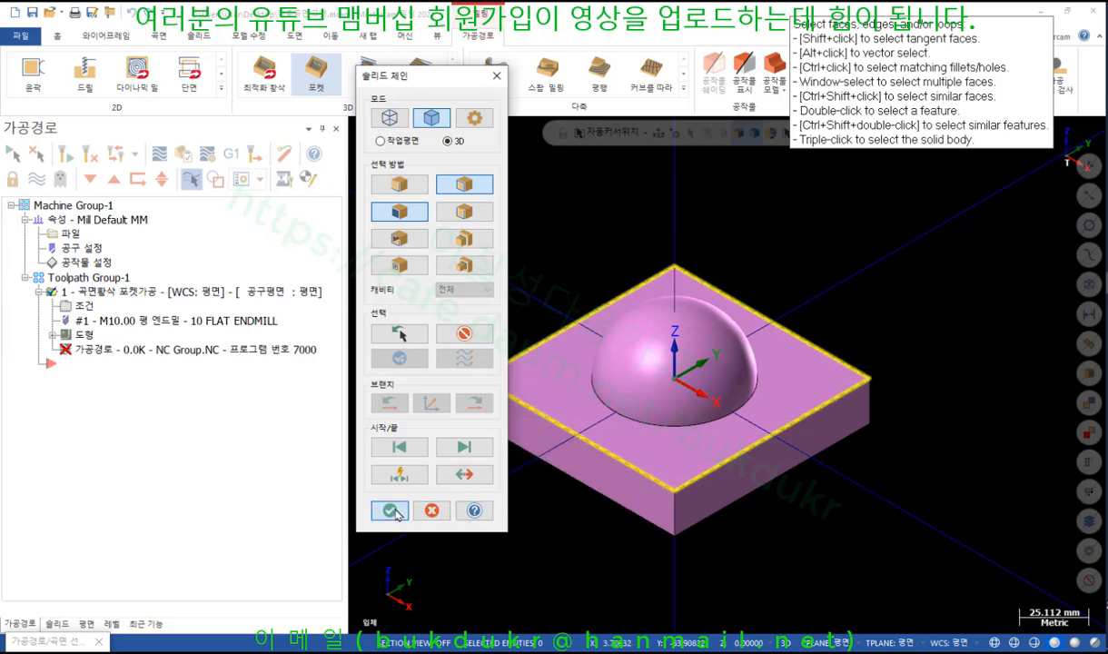
pyautogui.moveTo(386, 222); pyautogui.dragTo(331, 262)
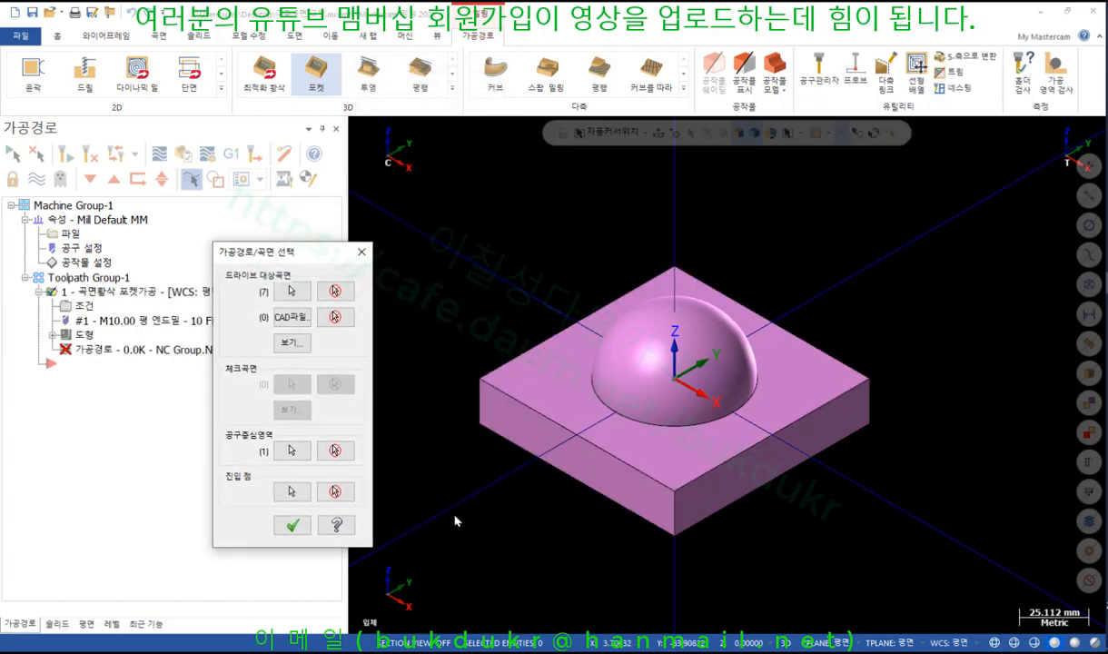
pyautogui.click(292, 525)
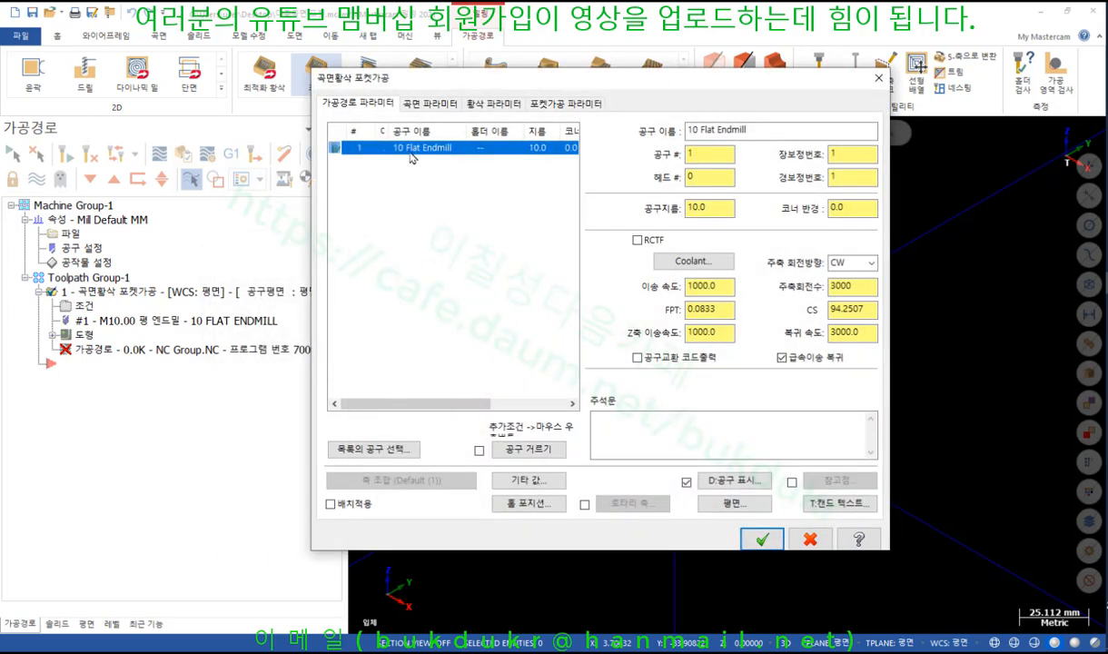
# Set the roughing tolerance to 0.1 and maximum stepdown to 5, and enable plunging outside the containment boundary
pyautogui.click(421, 103)
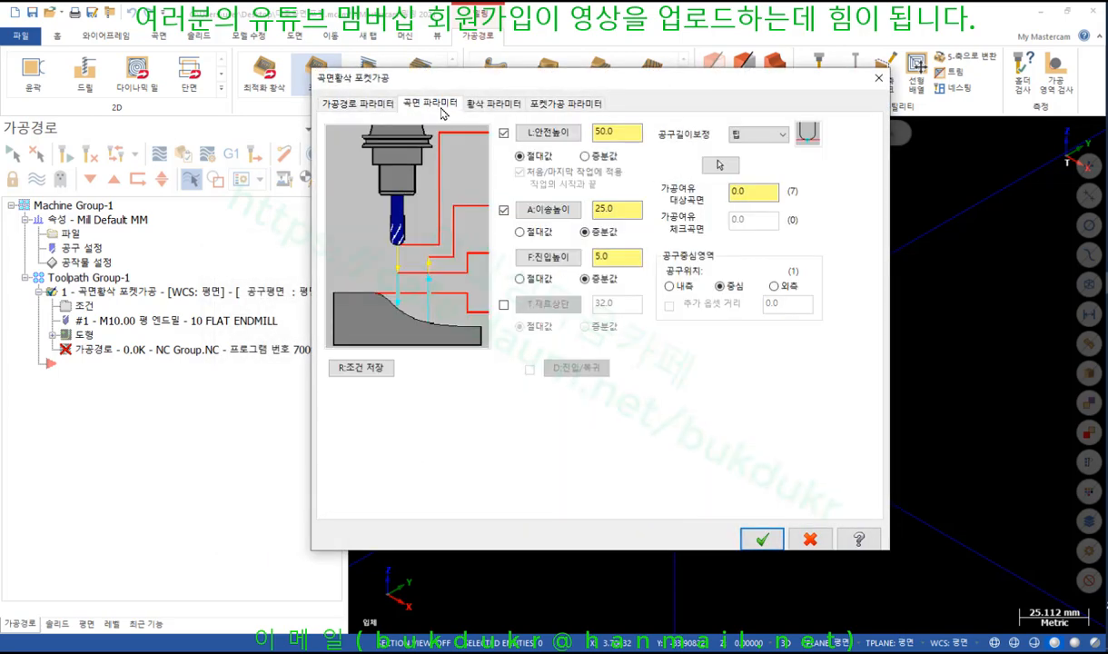
pyautogui.click(748, 199)
pyautogui.click(486, 104)
pyautogui.moveTo(503, 142); pyautogui.dragTo(415, 149)
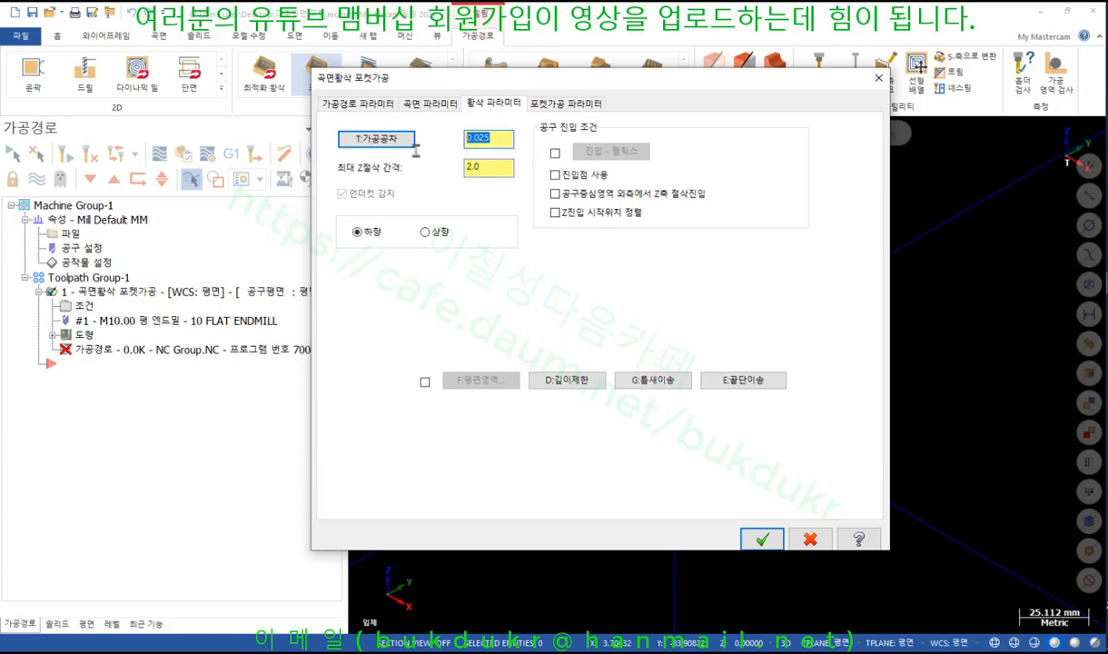
pyautogui.write('0.1')
pyautogui.moveTo(490, 167); pyautogui.dragTo(422, 167)
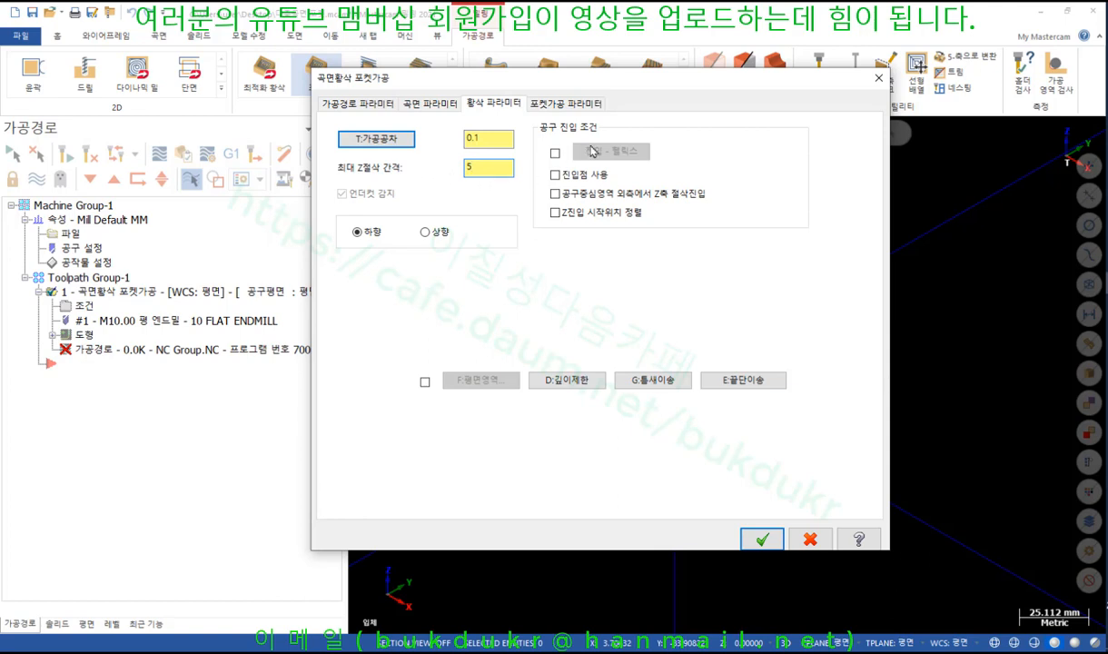
pyautogui.click(555, 193)
# Set the top and final incremental cut depth adjustments to 0 and enable automatic flat detection in the depth limits
pyautogui.click(556, 380)
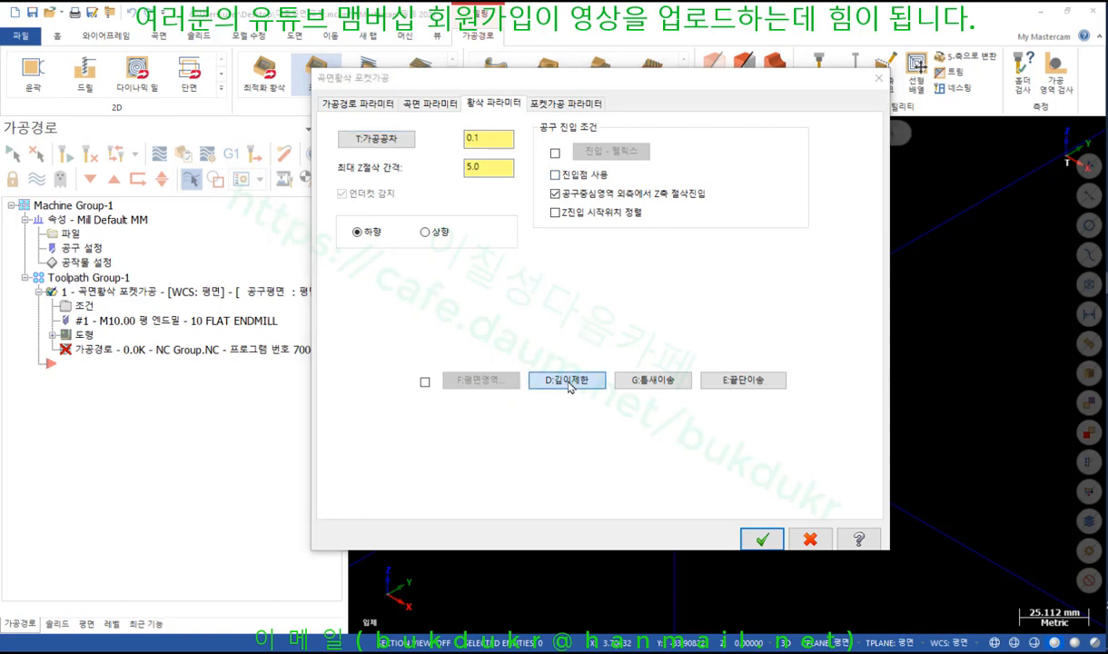
pyautogui.moveTo(787, 280); pyautogui.dragTo(742, 280)
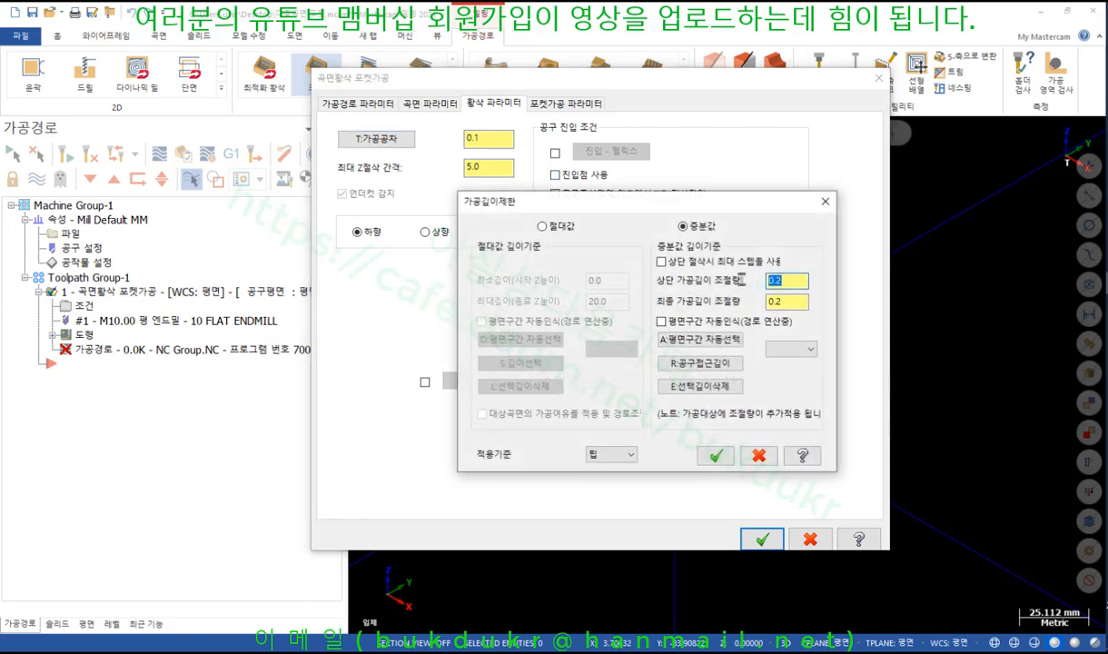
pyautogui.write('0')
pyautogui.doubleClick(783, 301)
pyautogui.write('0')
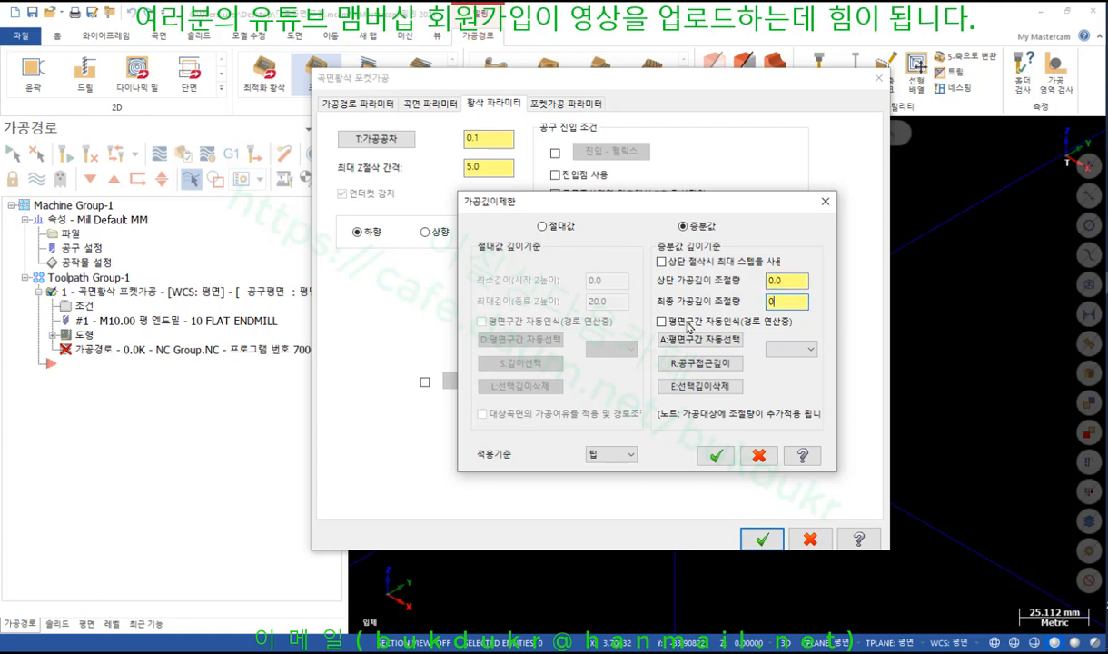
pyautogui.click(687, 325)
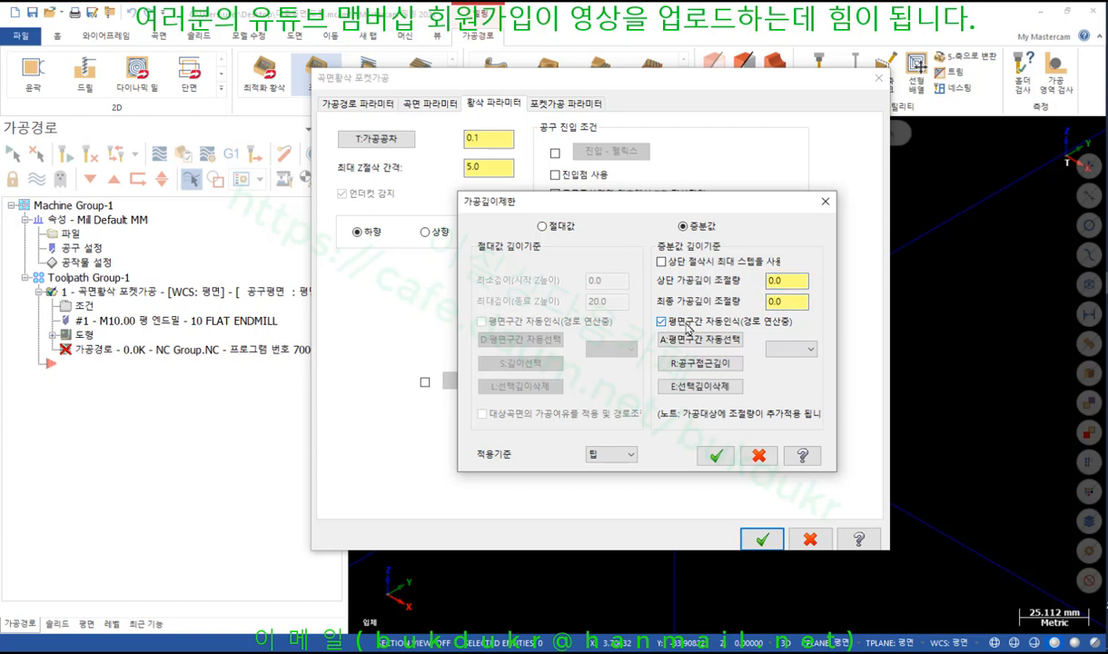
pyautogui.click(714, 456)
# Choose zigzag cutting with a 50% stepover, disable the containment boundary finish pass, and generate the pocket toolpath
pyautogui.click(551, 108)
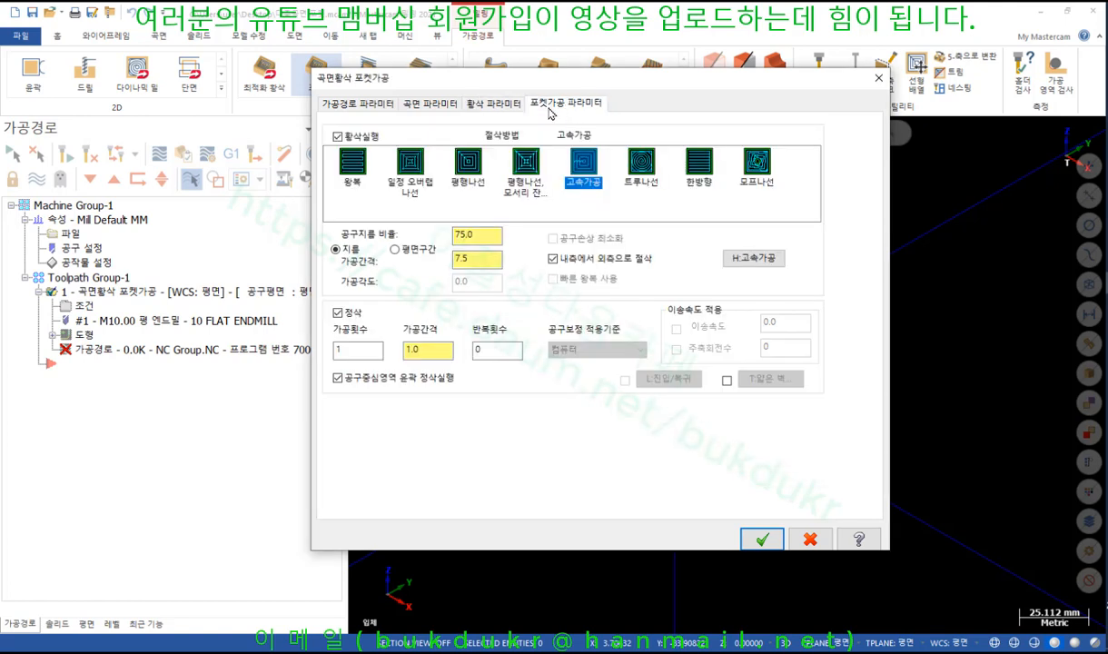
pyautogui.click(403, 169)
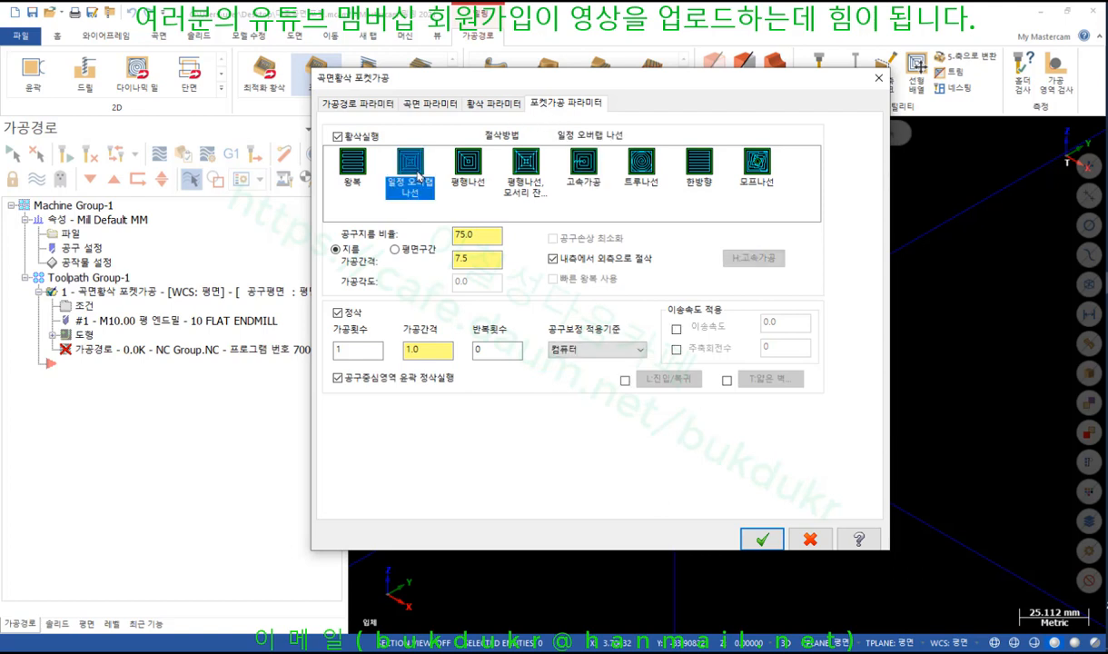
pyautogui.press('Left')
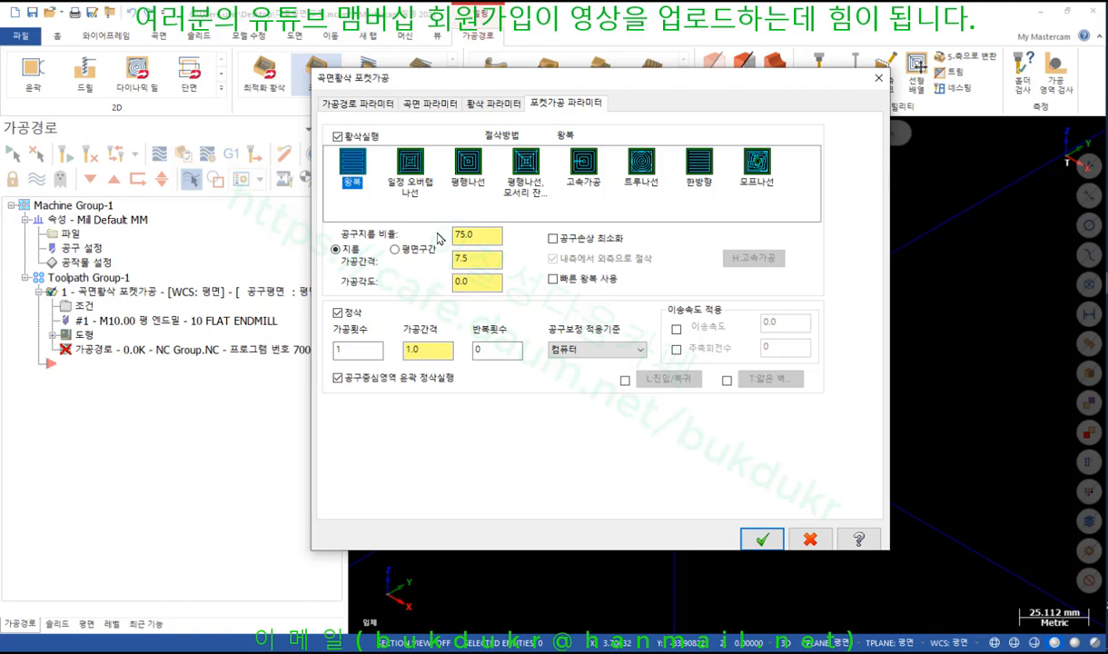
pyautogui.press('Tab')
pyautogui.write('50')
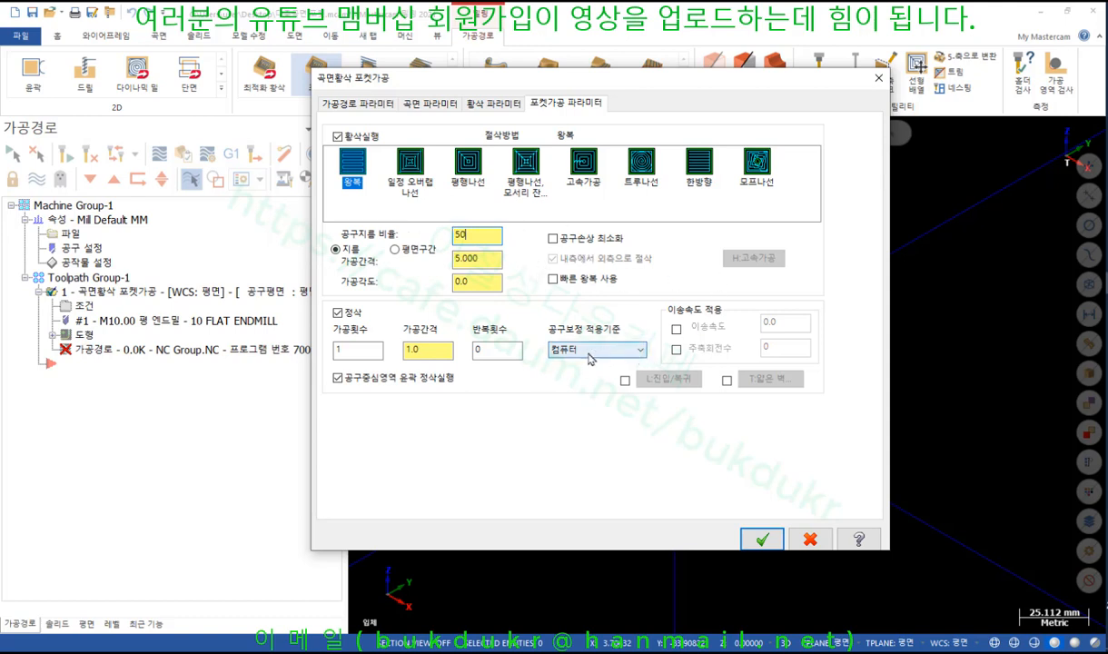
pyautogui.click(434, 354)
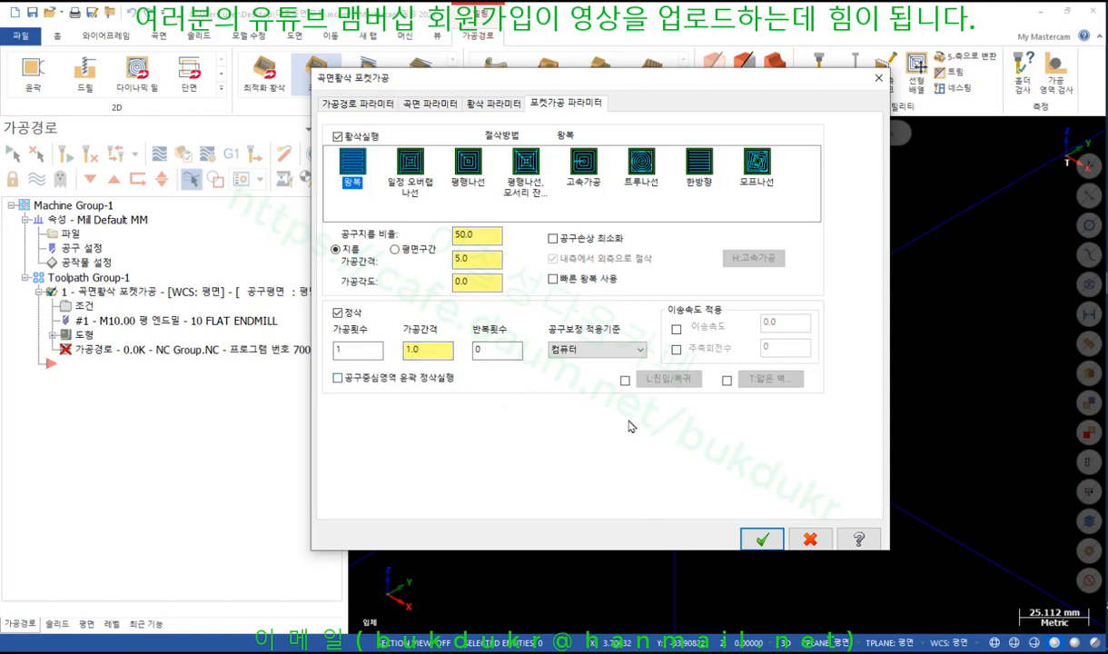
pyautogui.click(763, 540)
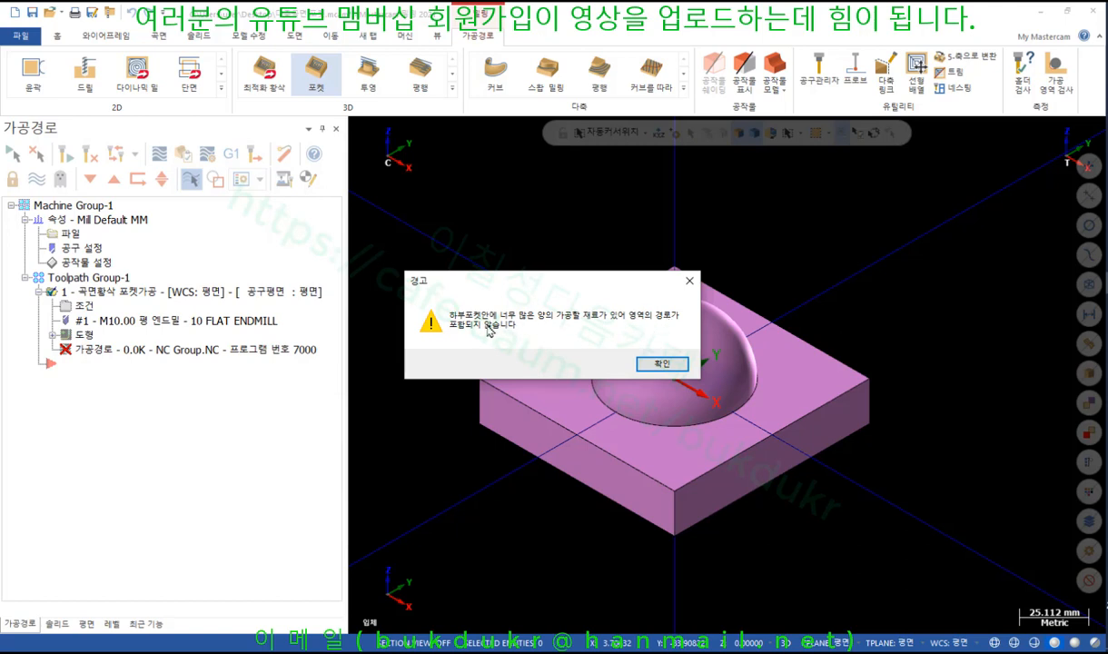
pyautogui.click(651, 364)
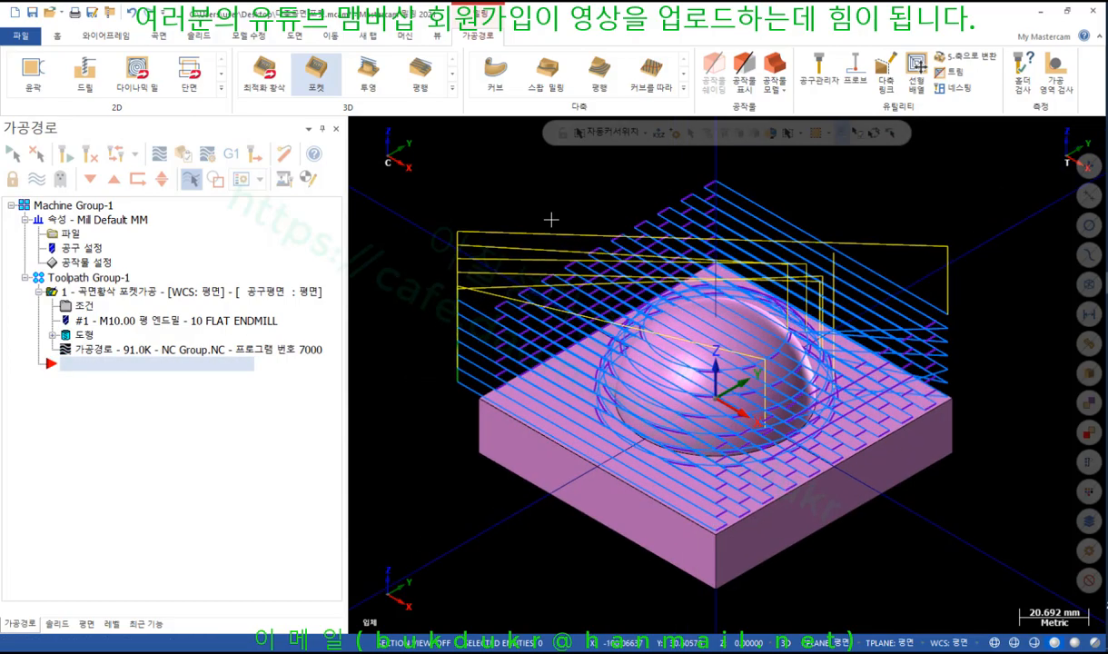
# Show the shaded stock with the toolpath and check the pass levels in the front view
pyautogui.moveTo(460, 269); pyautogui.dragTo(576, 208, button='middle')
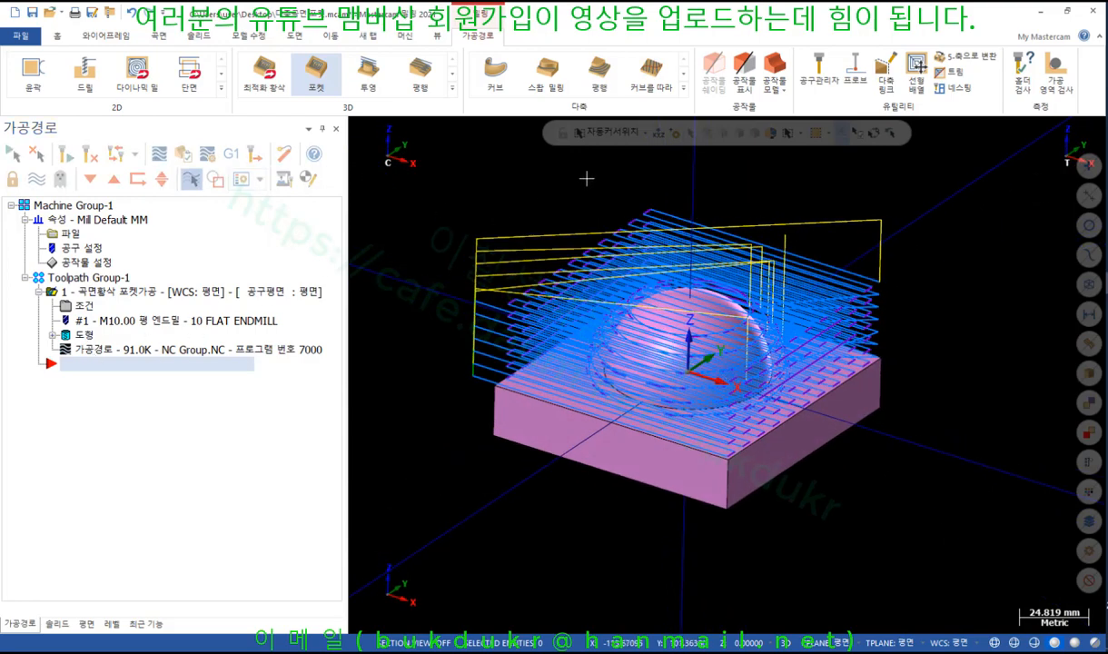
pyautogui.click(747, 75)
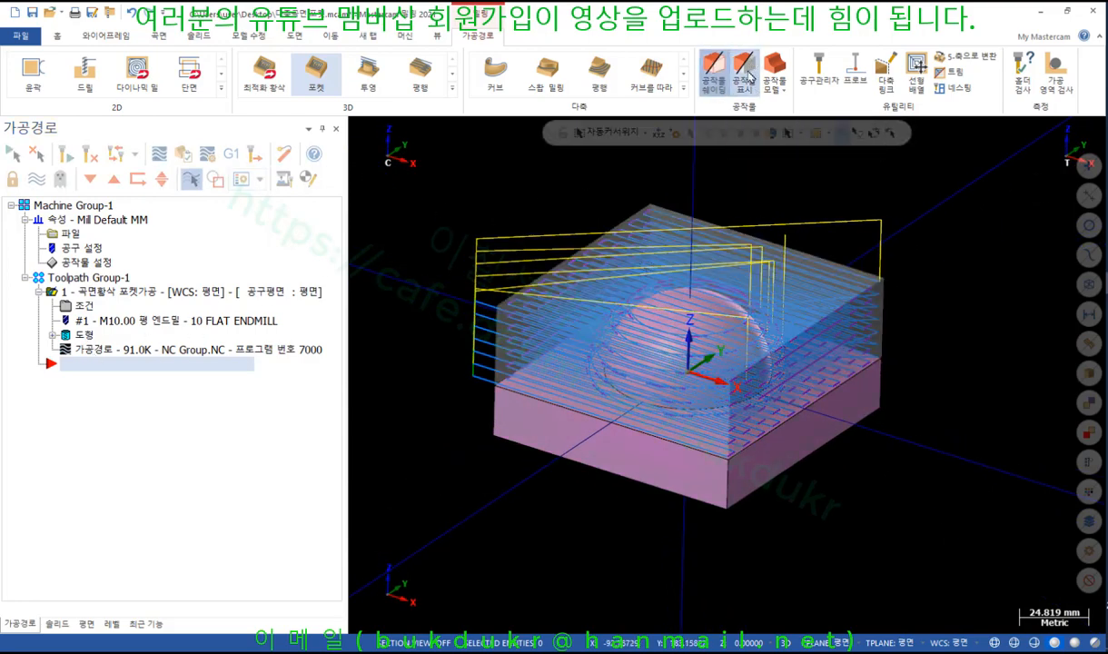
pyautogui.rightClick(877, 177)
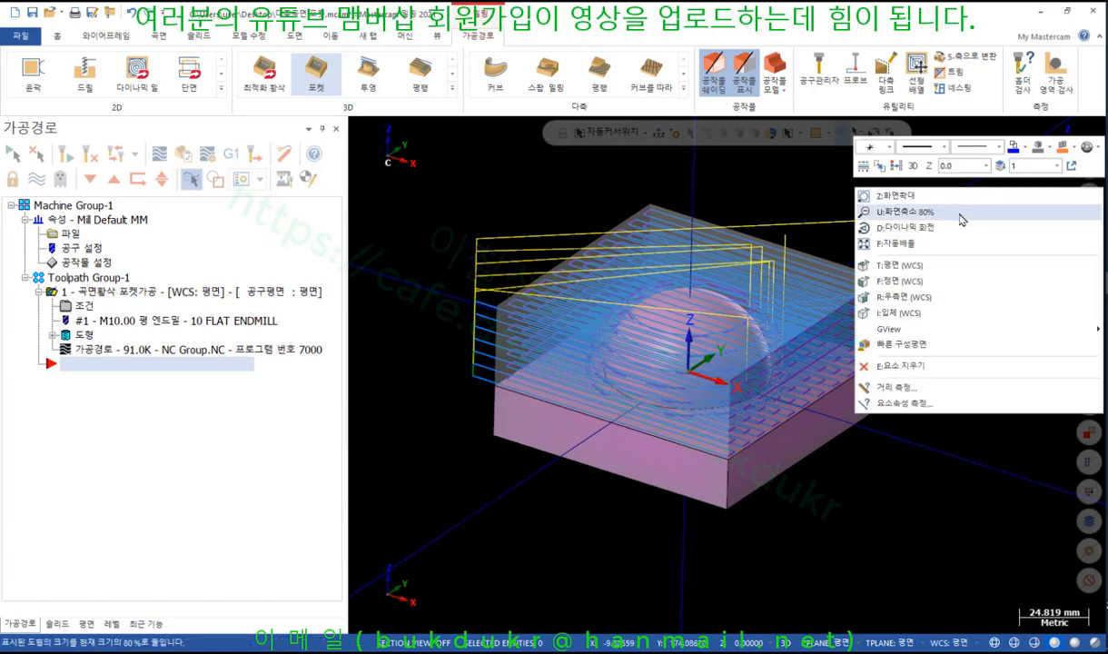
pyautogui.click(909, 281)
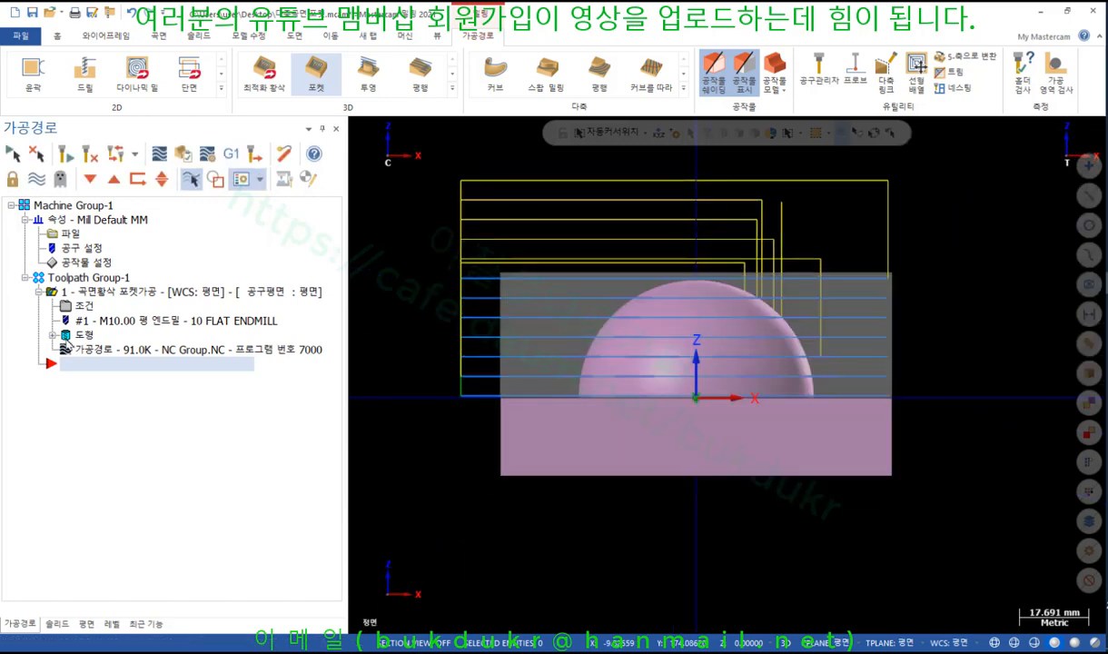
# Backplot the pocket roughing toolpath, trace only its first pass, and examine that pass over the stock in isometric view
pyautogui.click(83, 353)
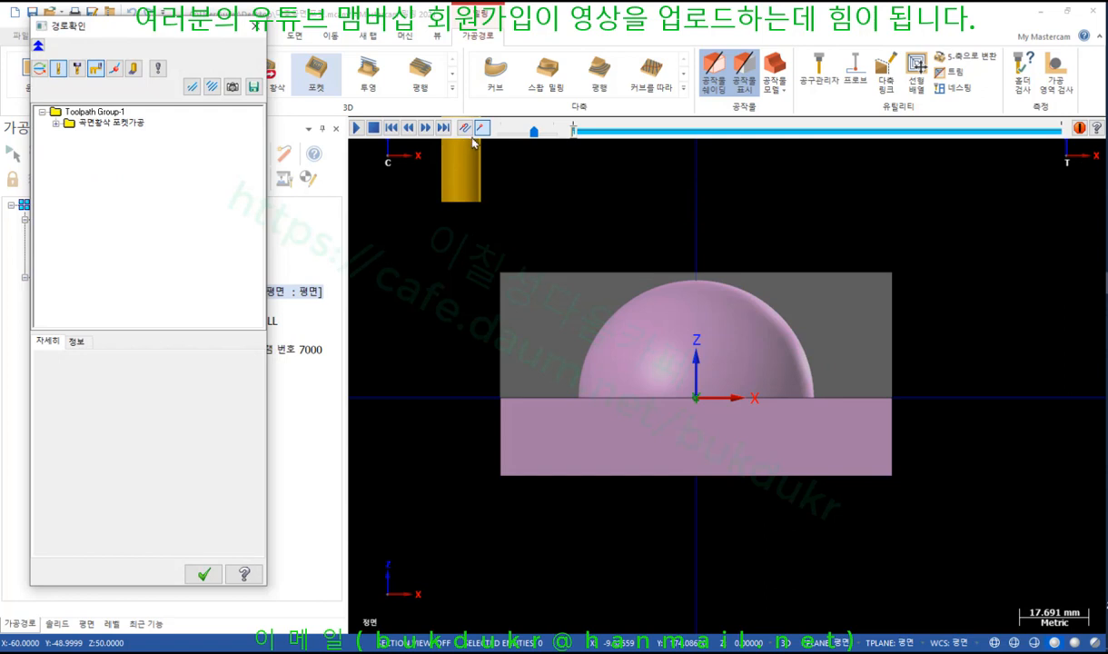
pyautogui.click(575, 133)
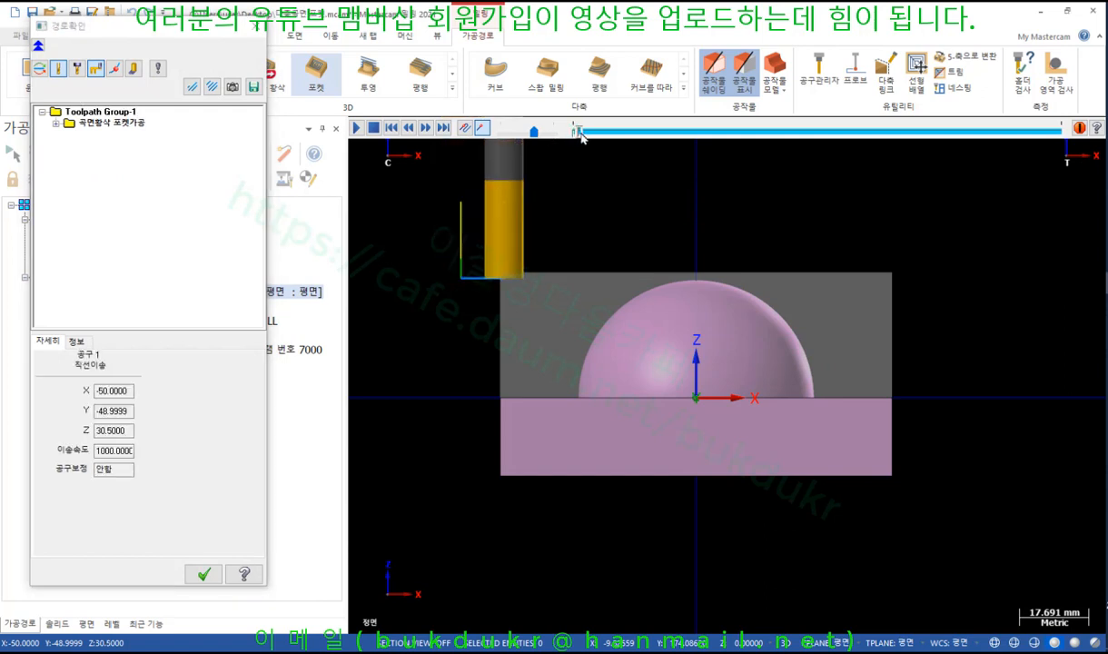
pyautogui.click(55, 123)
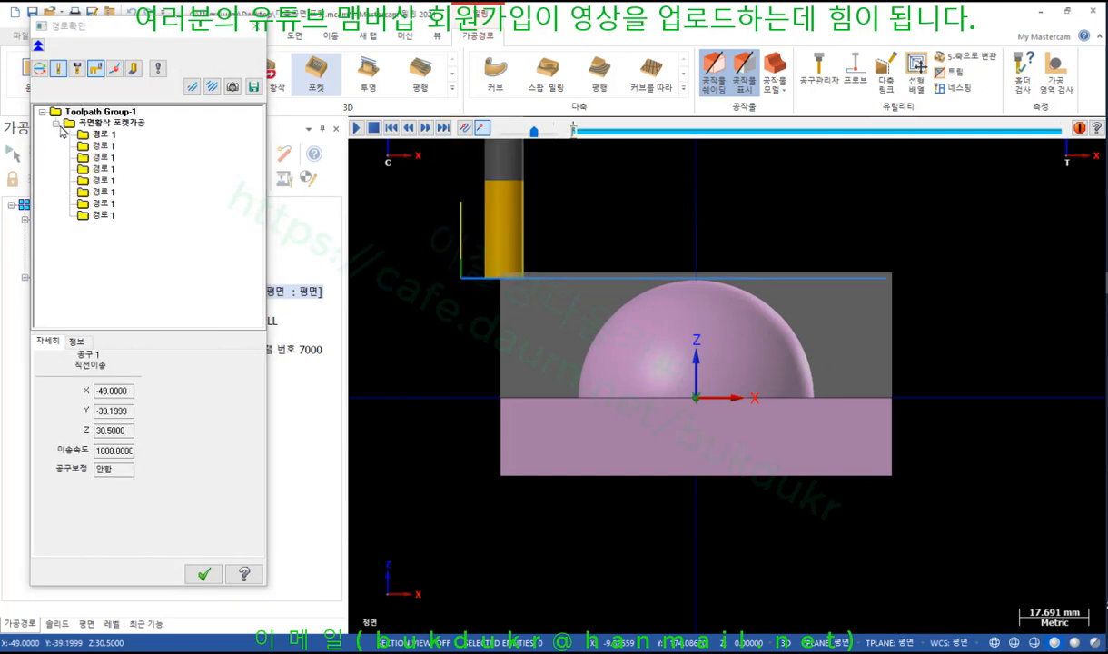
pyautogui.click(100, 134)
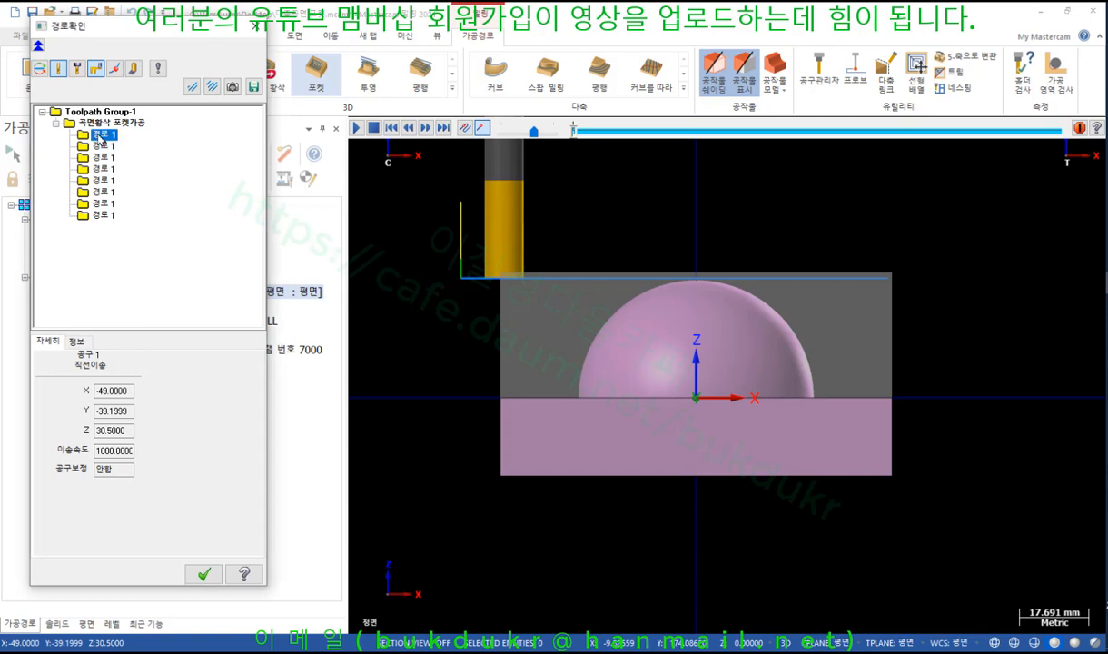
pyautogui.click(466, 128)
pyautogui.rightClick(908, 239)
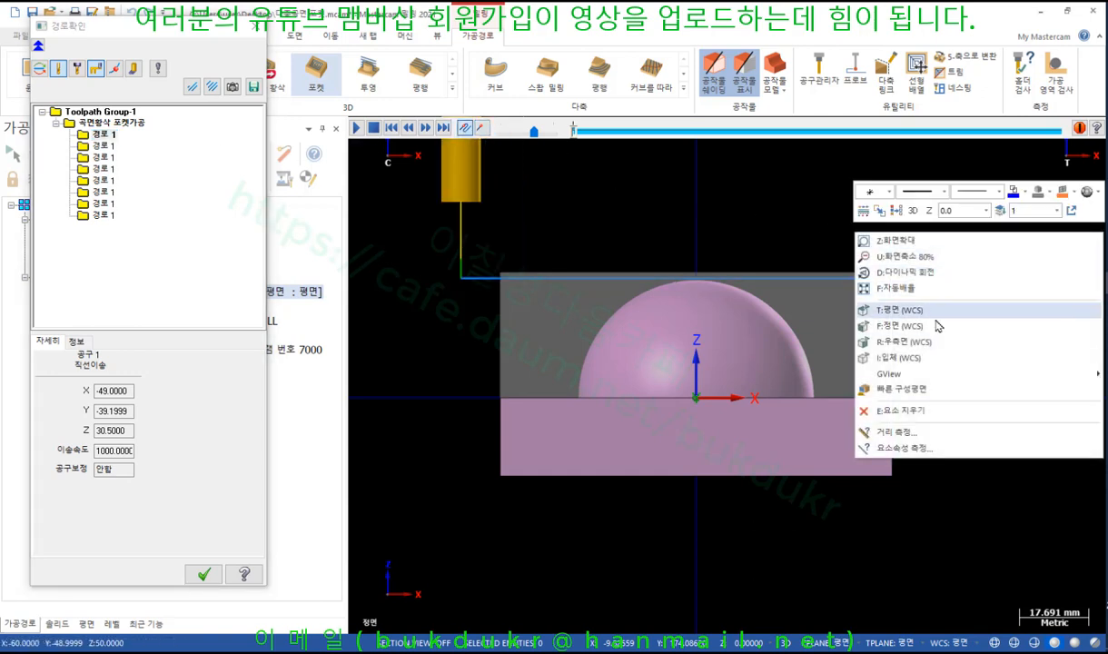
pyautogui.click(941, 352)
pyautogui.scroll(2, 803, 228)
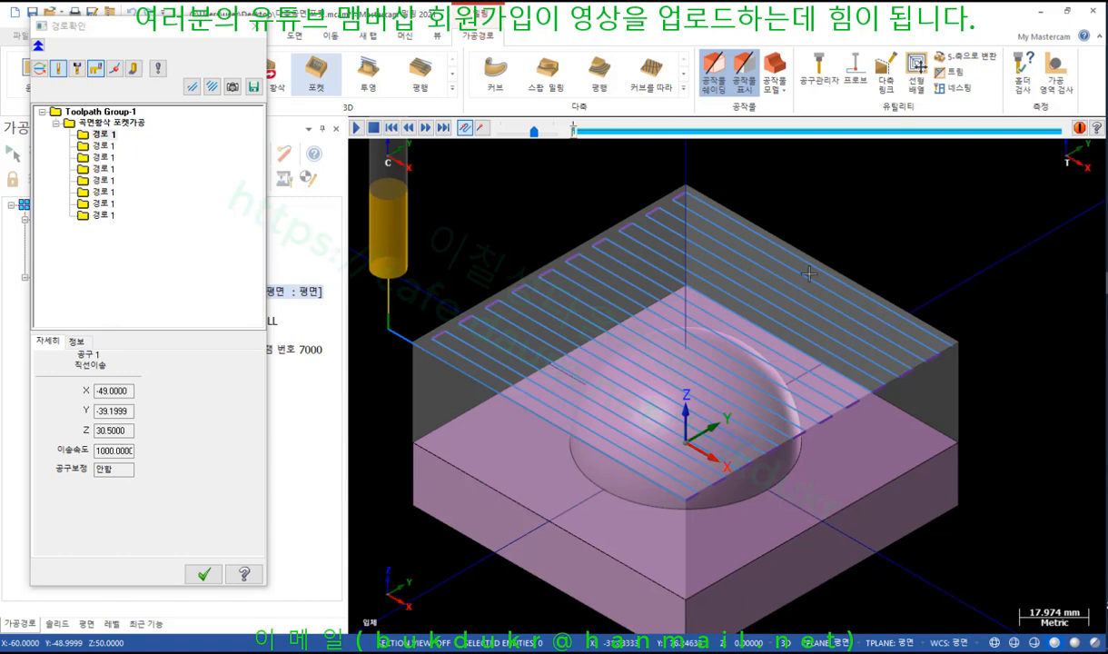
# Step through the remaining passes of the pocket roughing toolpath in the backplot, examine each depth level, and close the backplot
pyautogui.click(97, 148)
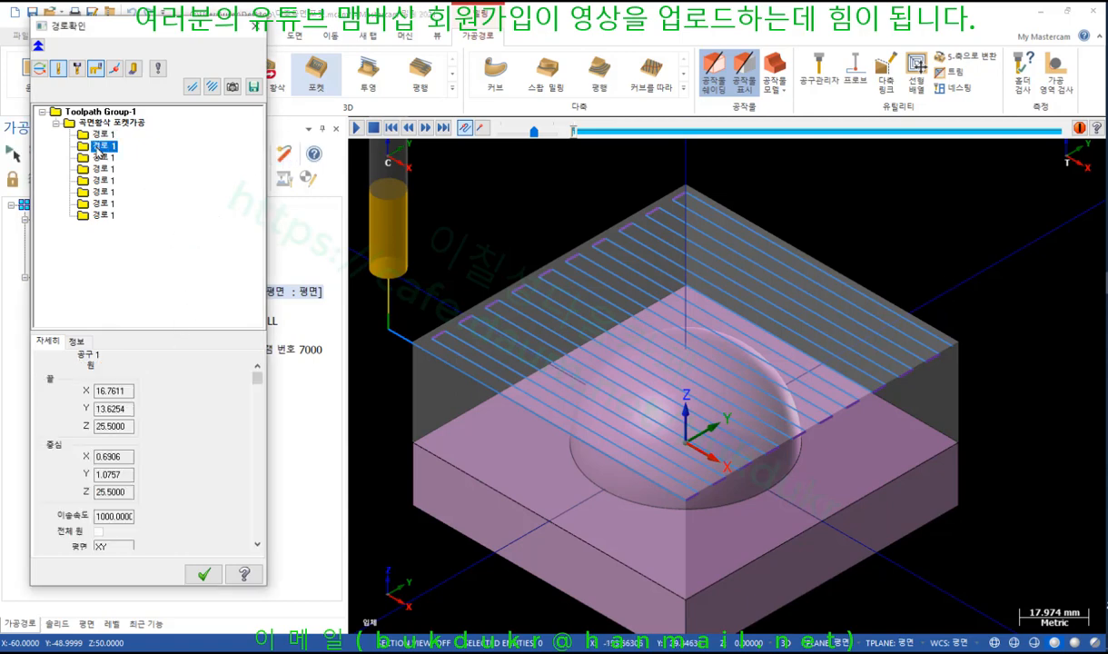
pyautogui.press('Down')
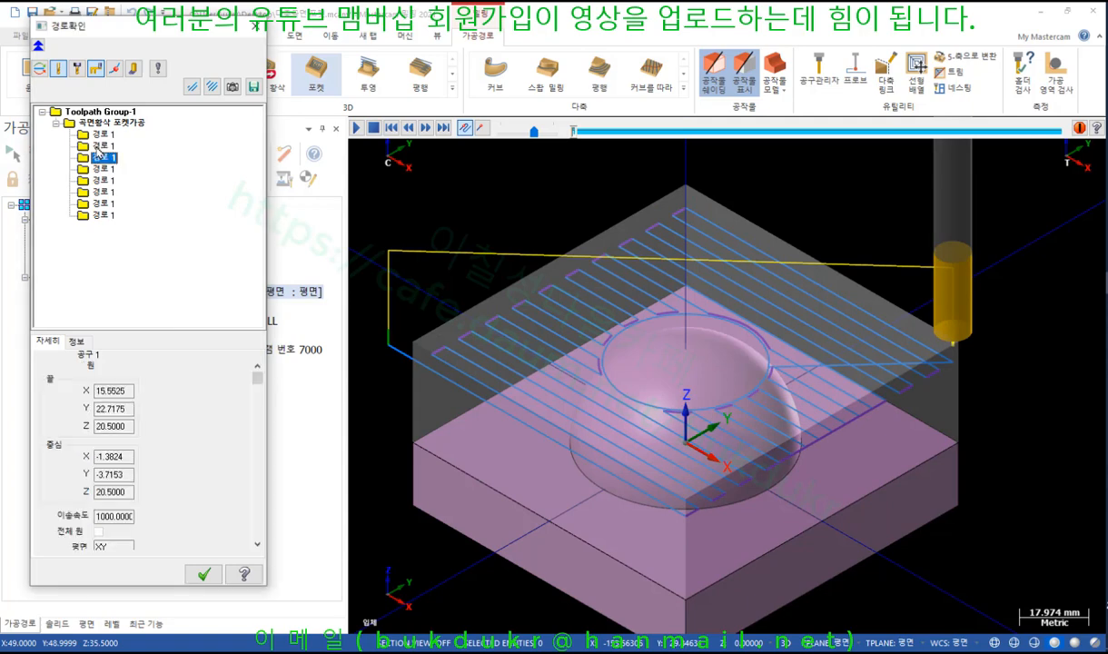
pyautogui.press('Down')
pyautogui.press('Down')
pyautogui.press('Down')
pyautogui.press('Down')
pyautogui.press('Down')
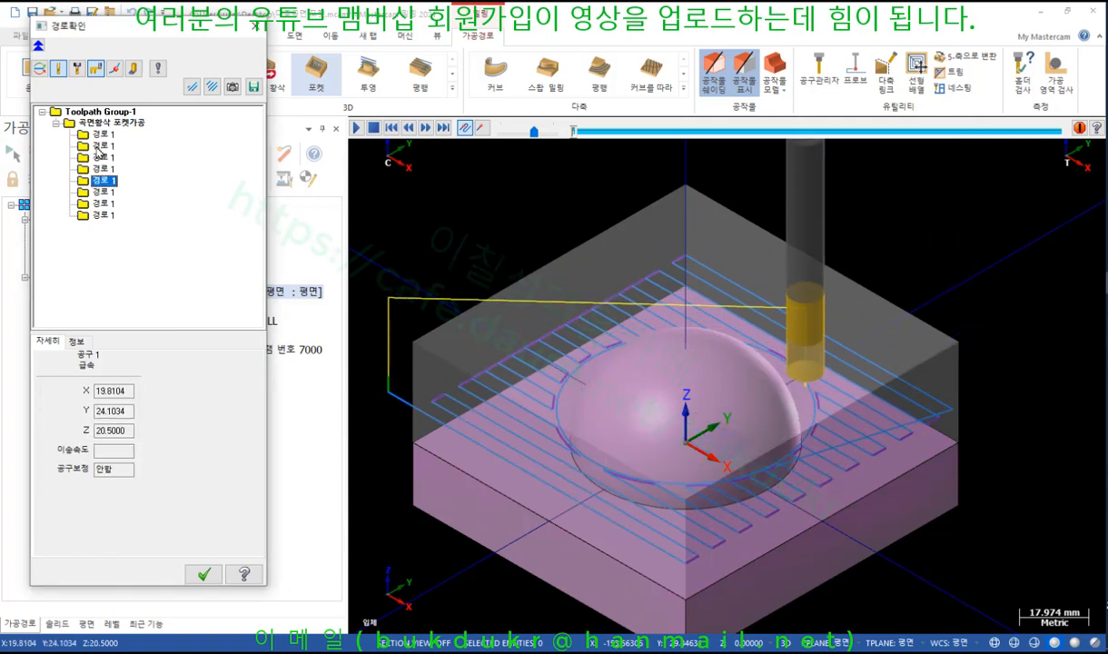
pyautogui.press('Down')
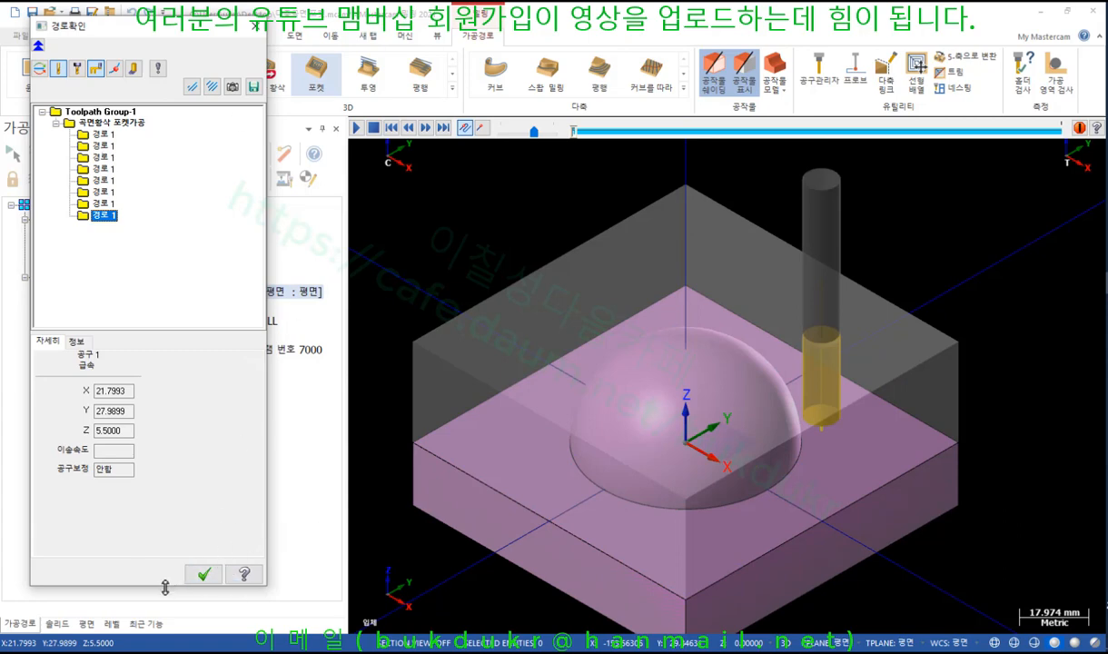
pyautogui.click(201, 573)
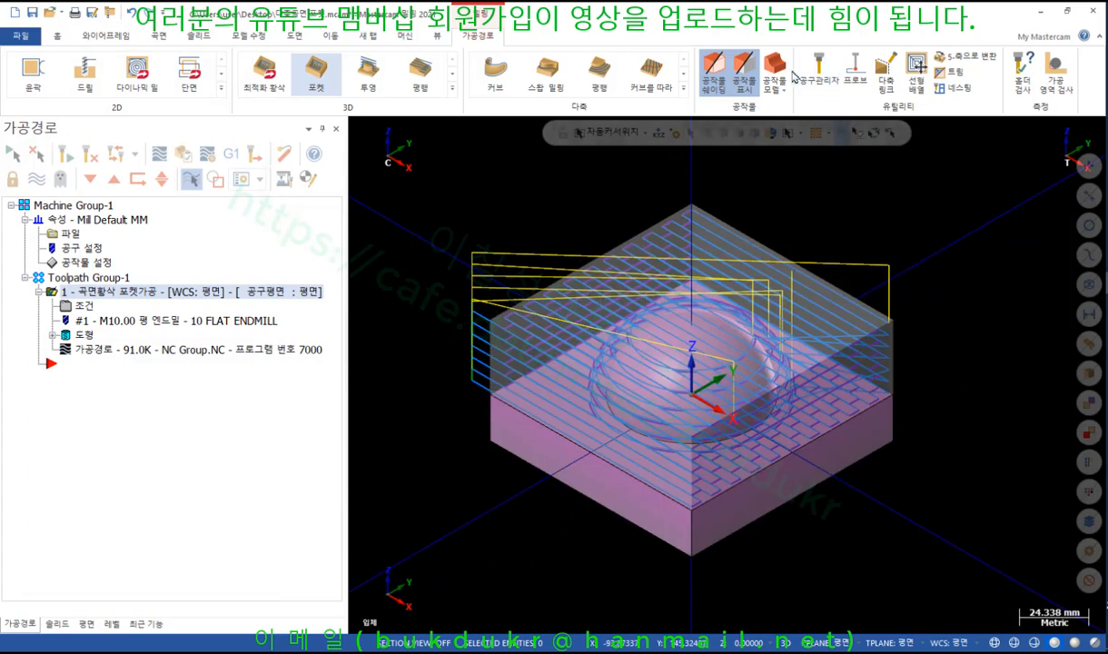
# Hide the stock and the pocket roughing toolpath, and collapse its operation in the toolpath list
pyautogui.click(749, 66)
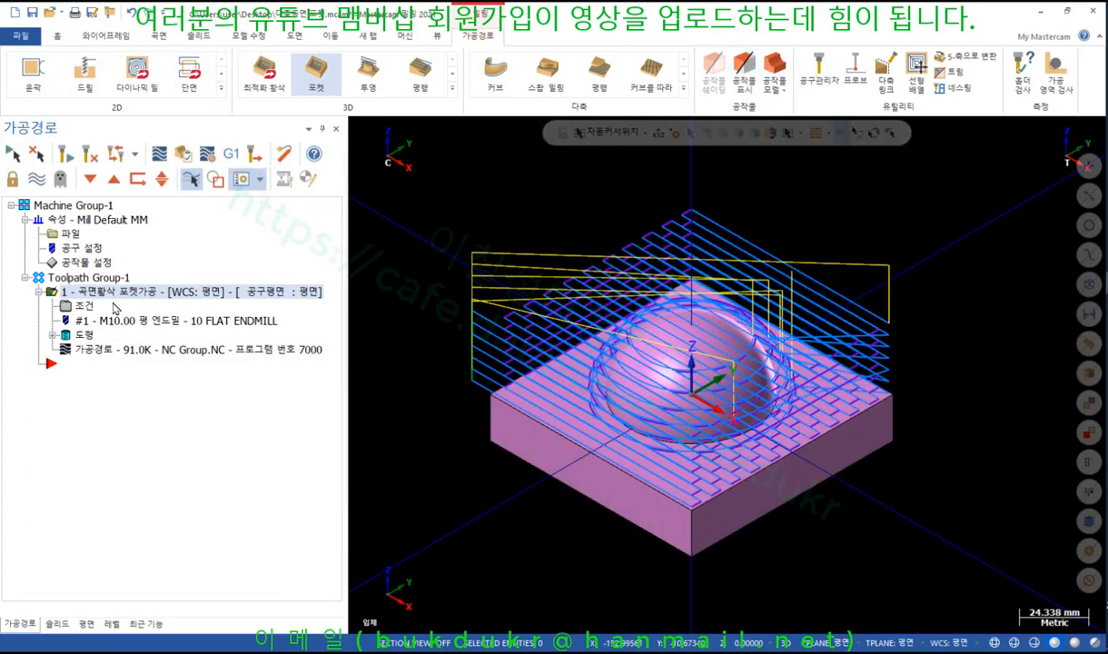
pyautogui.click(37, 178)
pyautogui.click(38, 291)
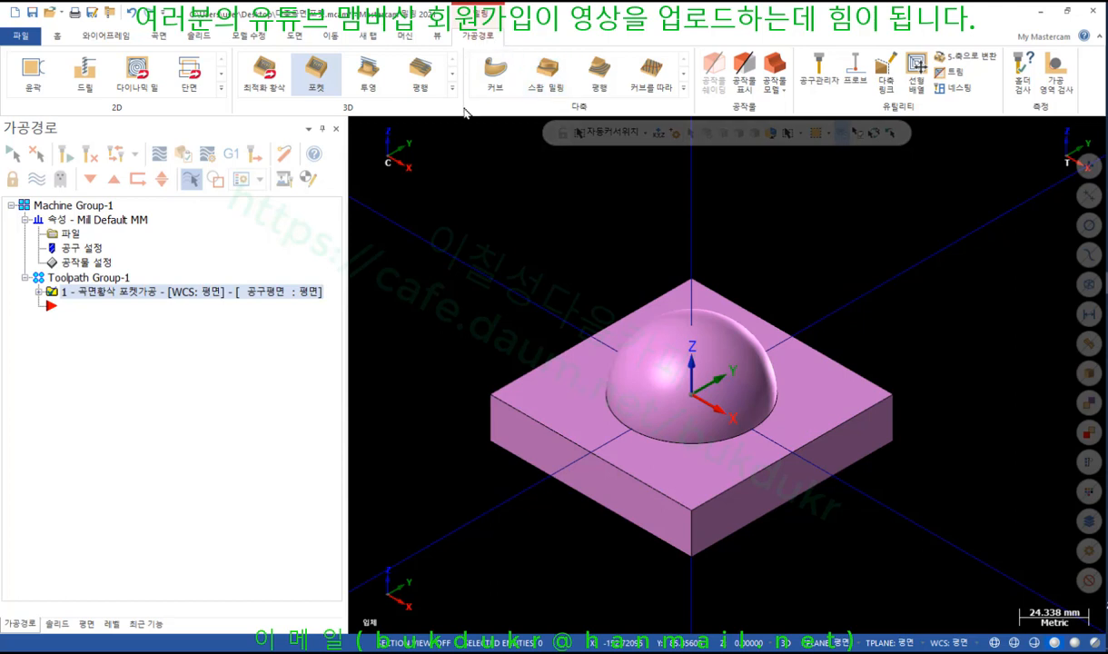
# Start a multisurface pocket roughing toolpath with the whole solid body of the domed block as drive surfaces
pyautogui.click(452, 88)
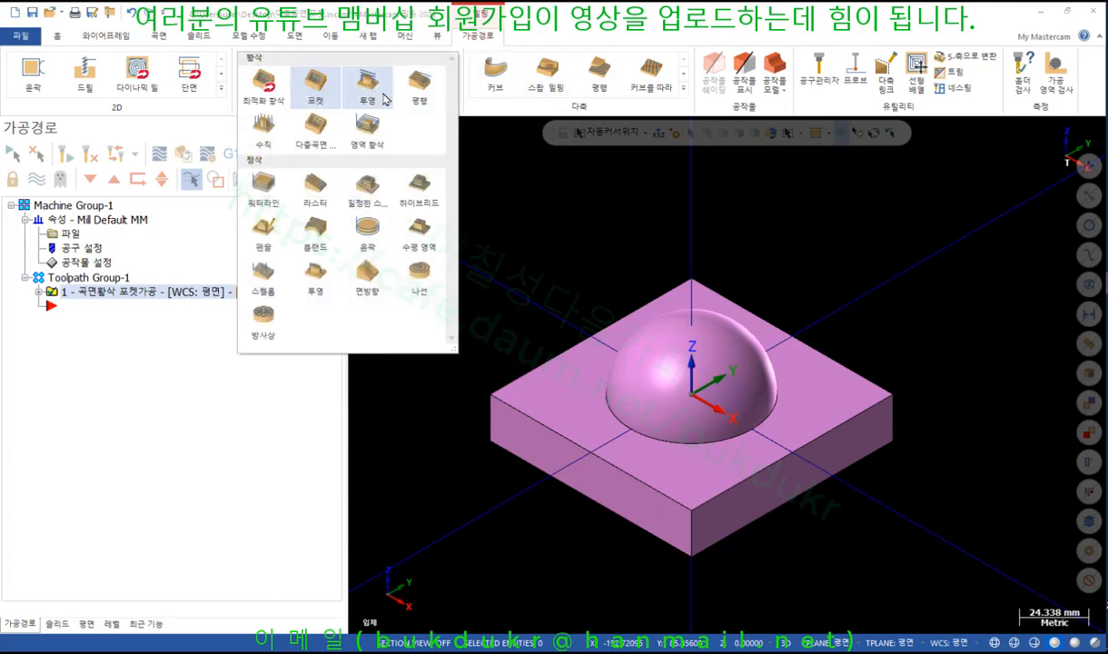
pyautogui.click(316, 138)
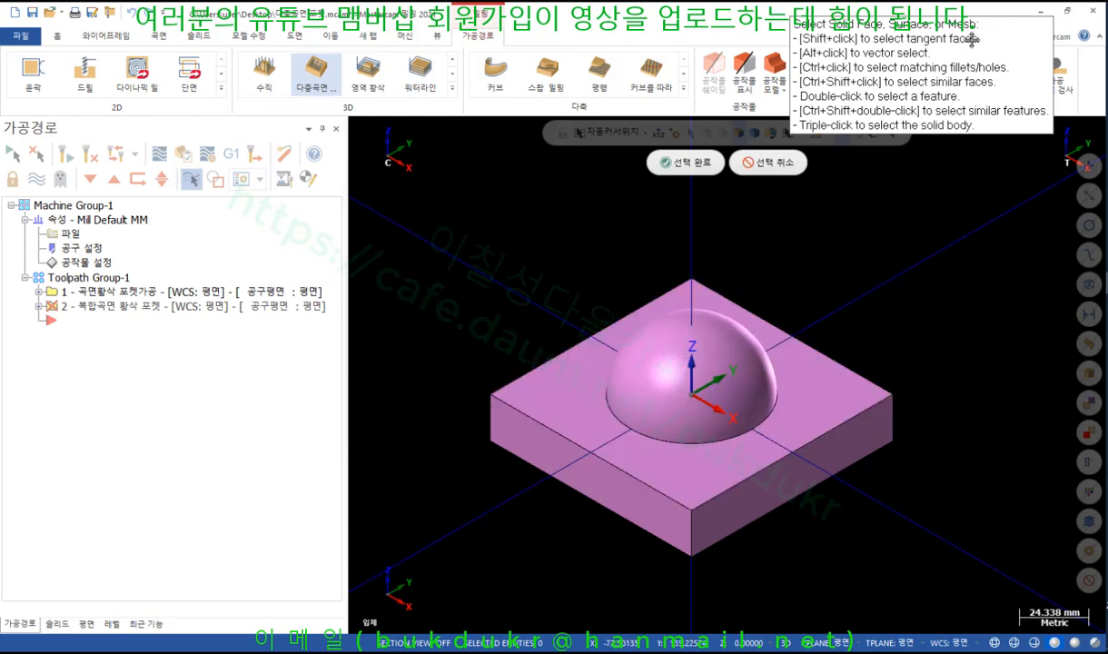
pyautogui.moveTo(500, 202); pyautogui.dragTo(393, 224)
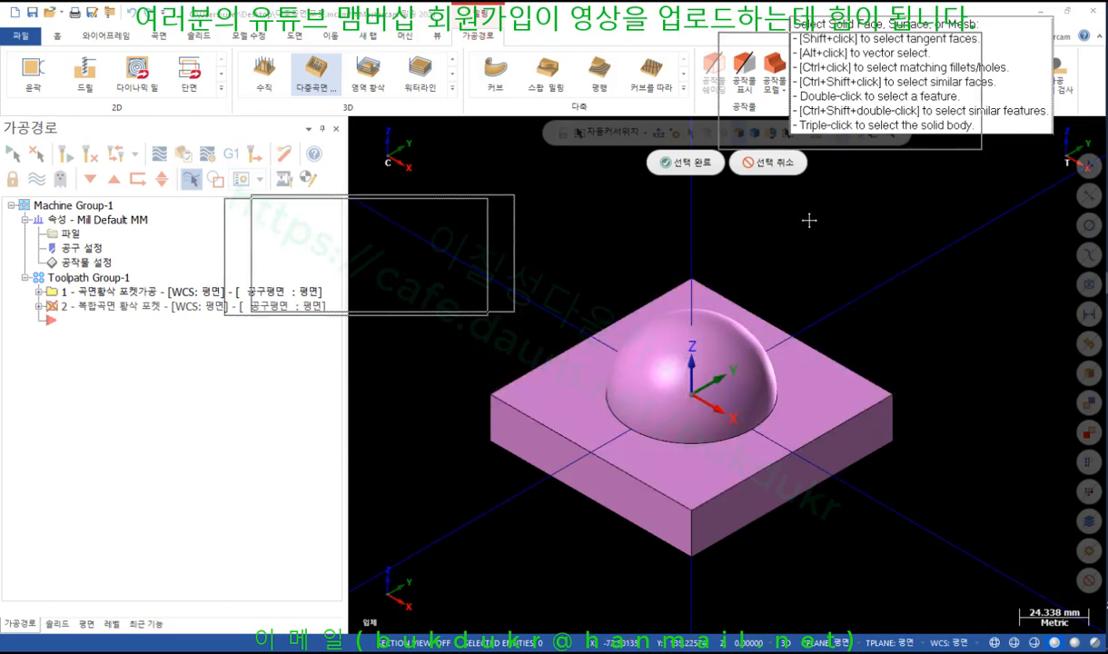
pyautogui.scroll(-1, 752, 224)
pyautogui.scroll(2, 753, 225)
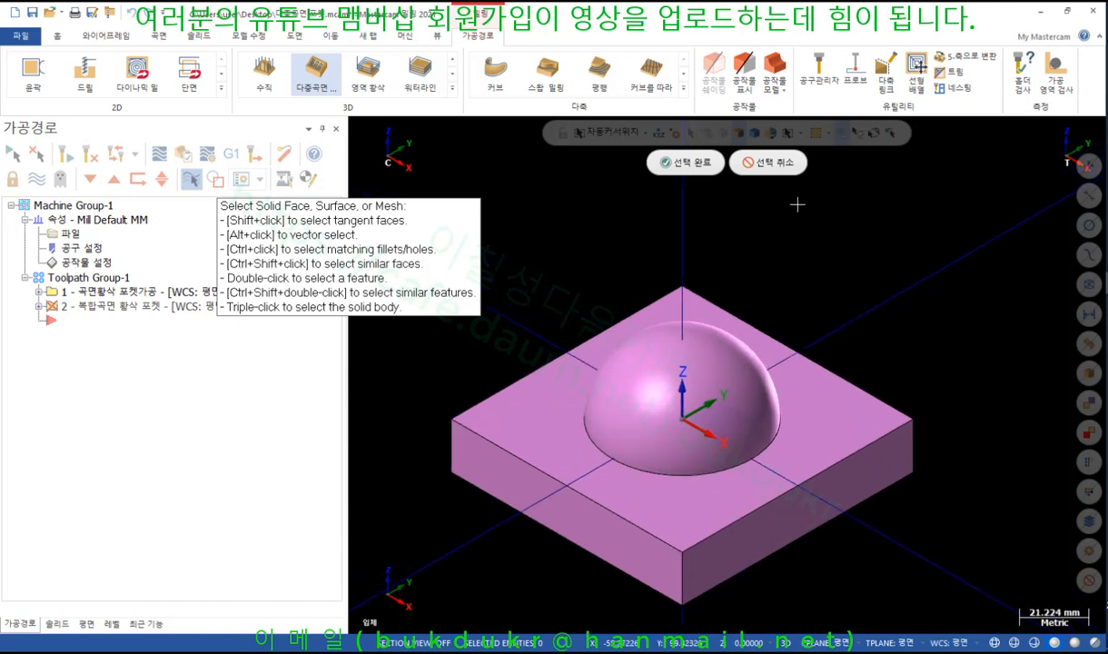
pyautogui.click(875, 133)
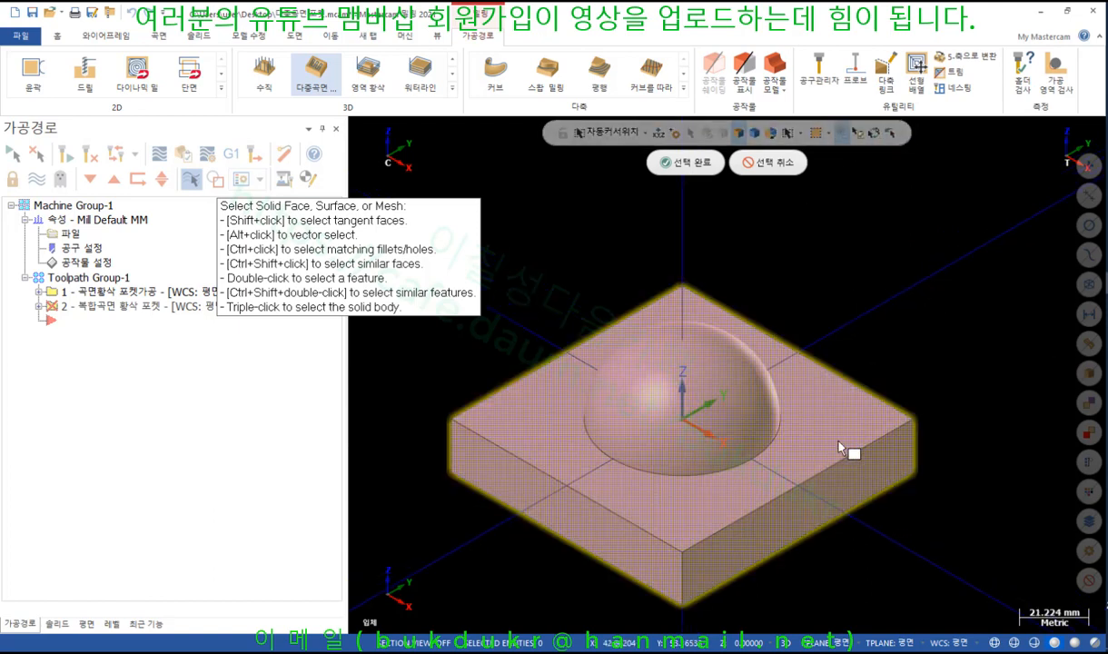
pyautogui.click(702, 172)
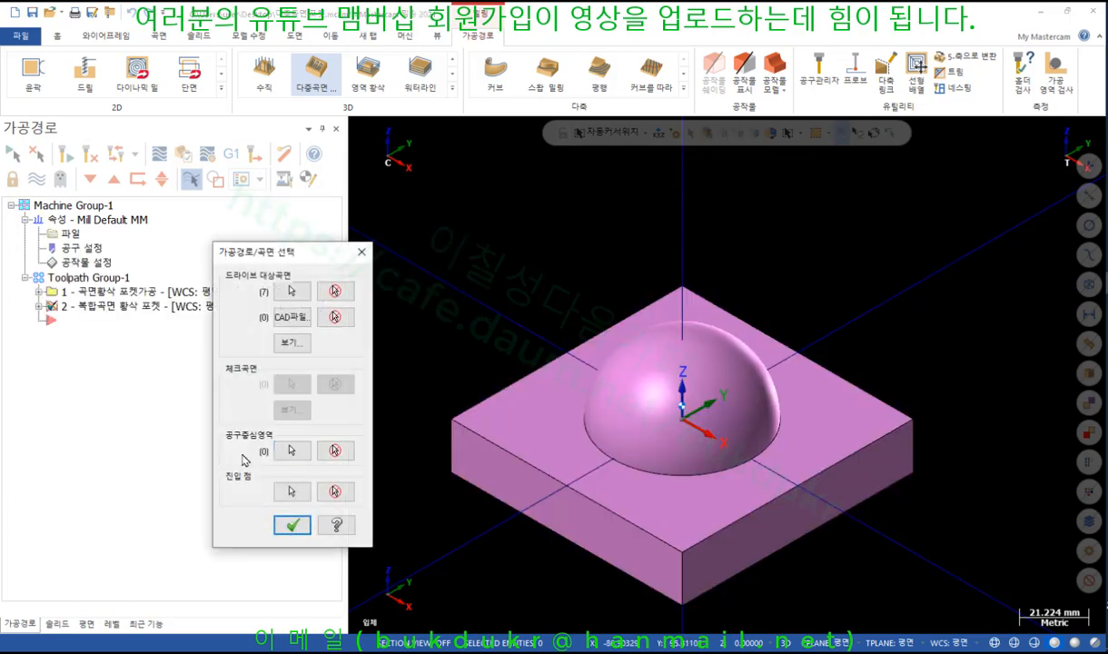
# Reuse the last selected chain as the containment boundary and accept the toolpath surface selection
pyautogui.click(291, 450)
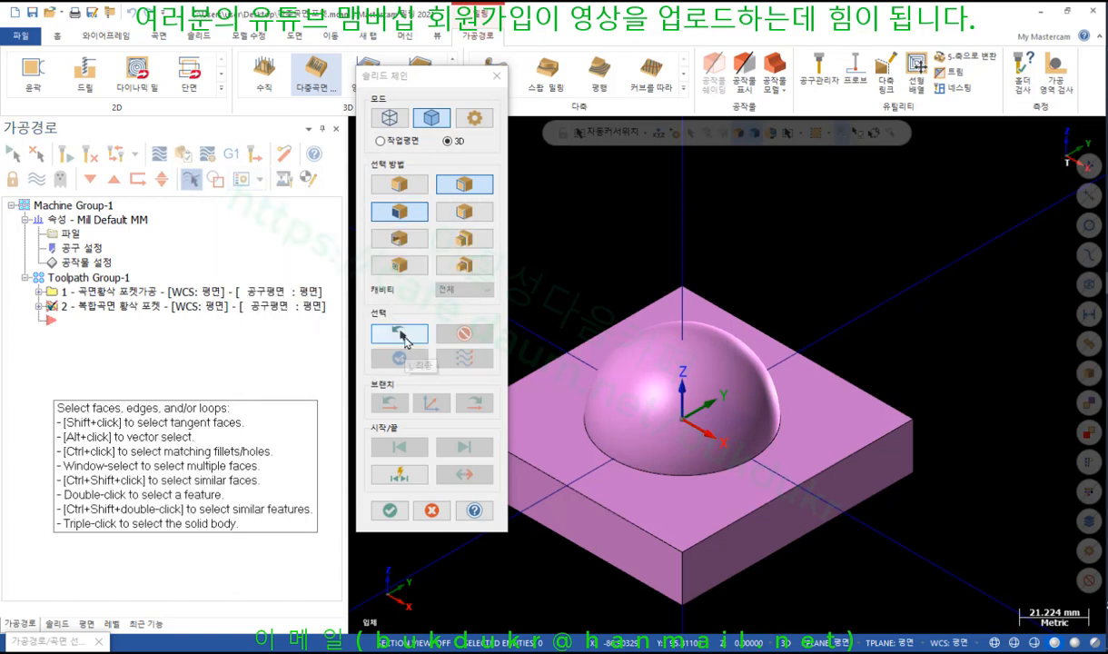
pyautogui.click(401, 334)
pyautogui.click(406, 513)
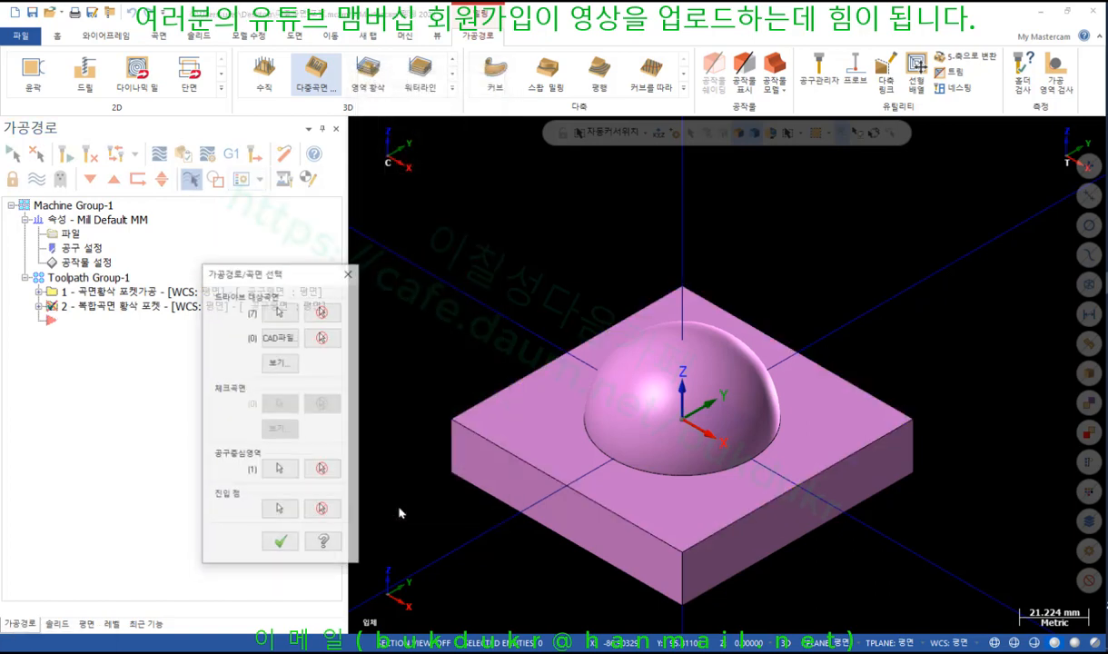
pyautogui.click(292, 525)
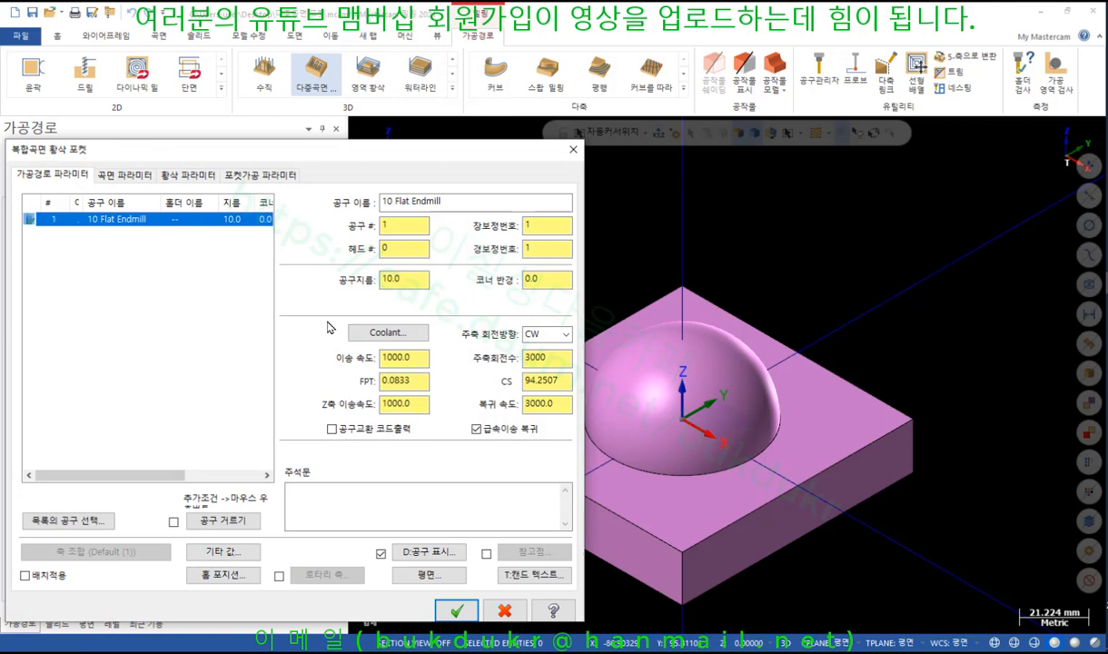
# Set the stock to leave on the drive surfaces to 0 in the surface parameters
pyautogui.click(127, 175)
pyautogui.doubleClick(427, 263)
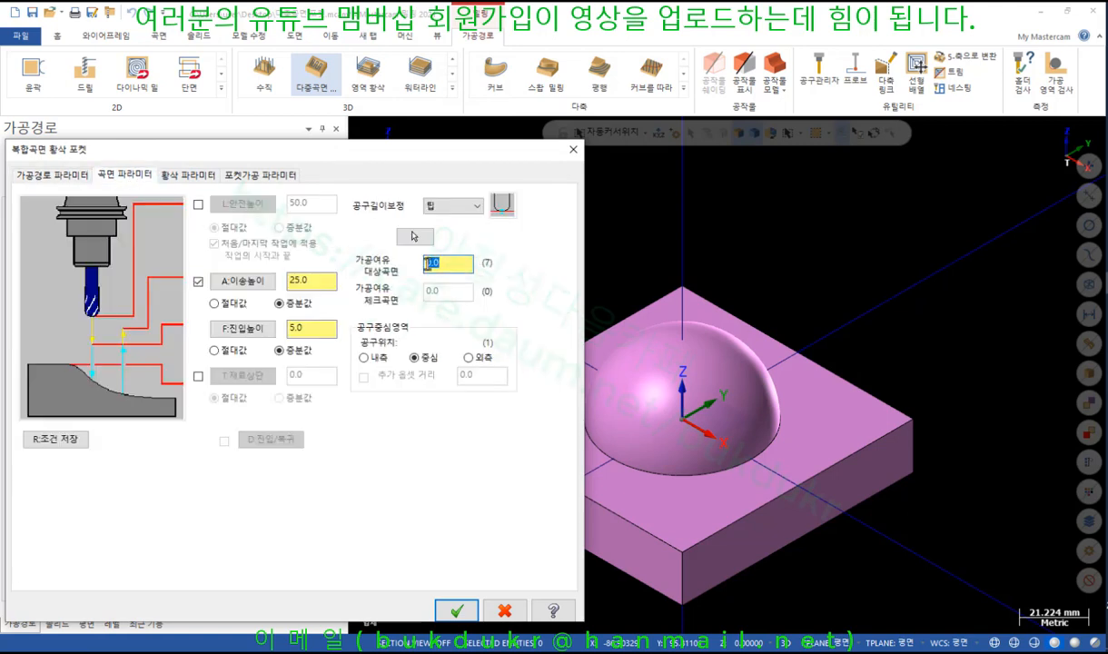
pyautogui.write('0')
# Set the roughing tolerance to 0.1 and the maximum stepdown to 5, and enable plunging outside the containment boundary
pyautogui.click(192, 179)
pyautogui.moveTo(210, 152); pyautogui.dragTo(629, 52)
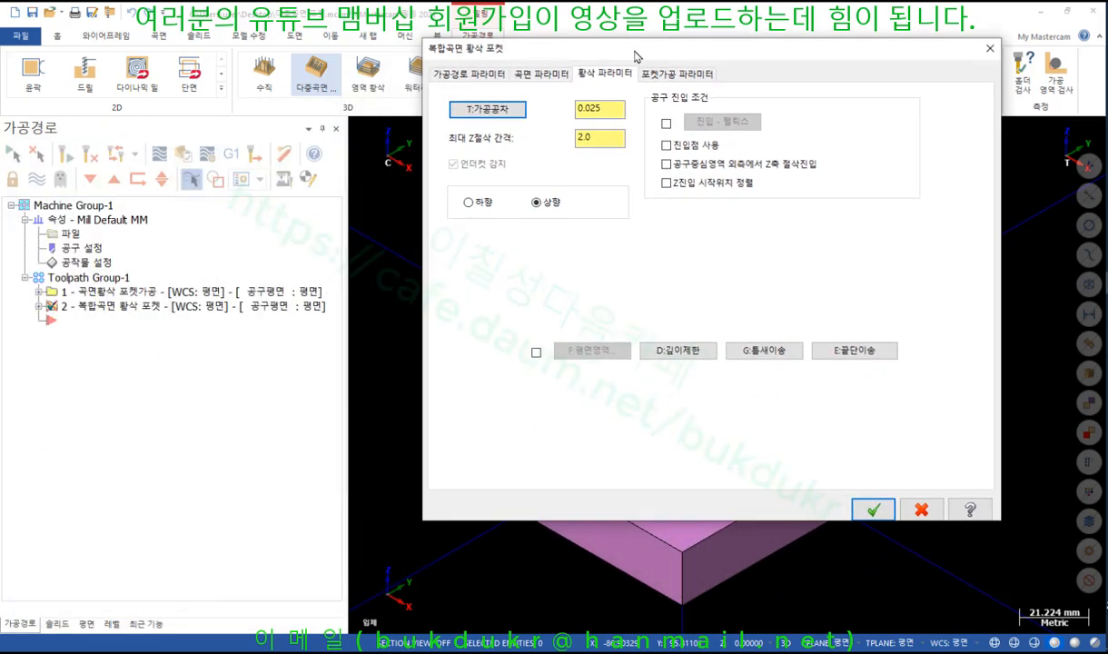
pyautogui.moveTo(603, 108); pyautogui.dragTo(532, 116)
pyautogui.write('0.1')
pyautogui.moveTo(609, 141); pyautogui.dragTo(517, 143)
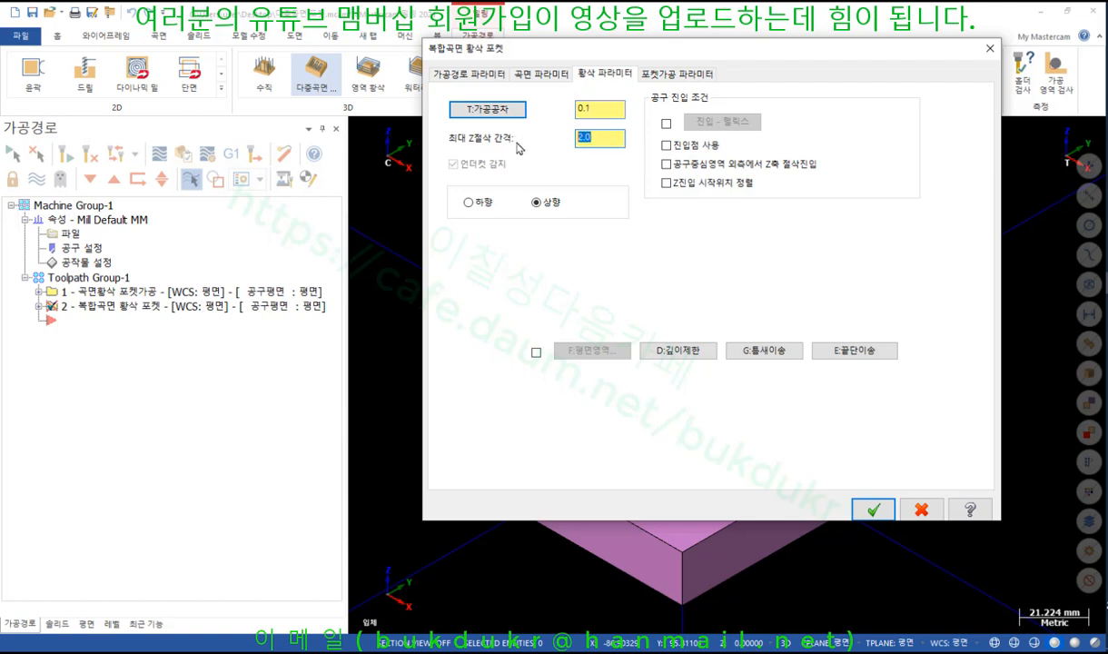
pyautogui.write('5')
pyautogui.click(679, 167)
# Set the top incremental cut depth adjustment to 0 in the depth limits, accept them, and bring up the pocket parameters
pyautogui.click(678, 350)
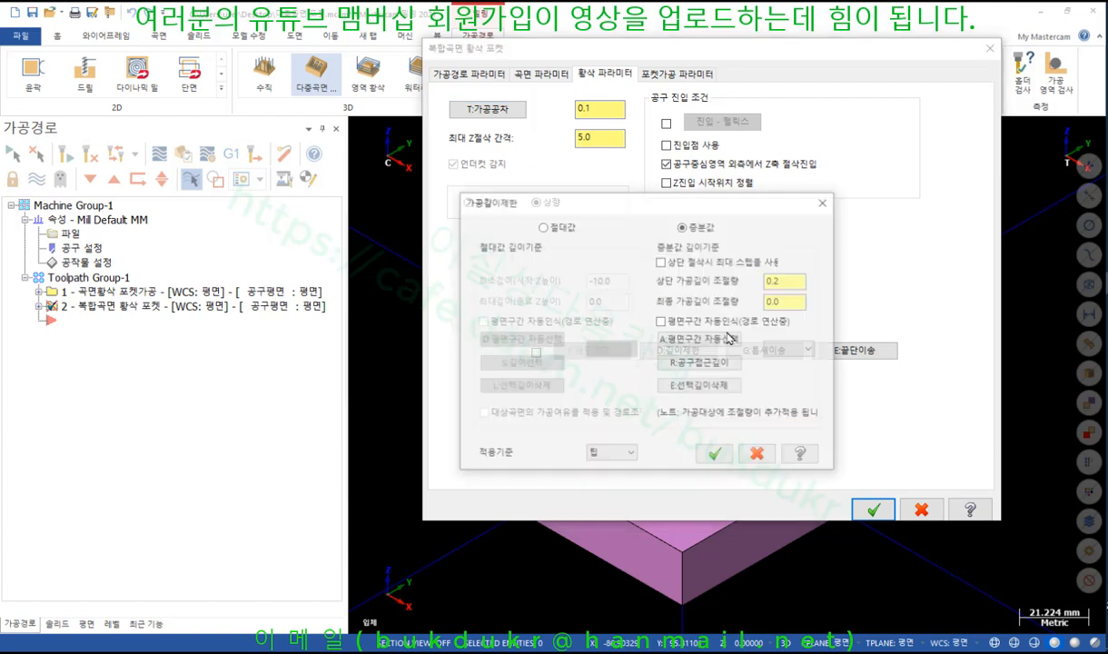
pyautogui.write('0')
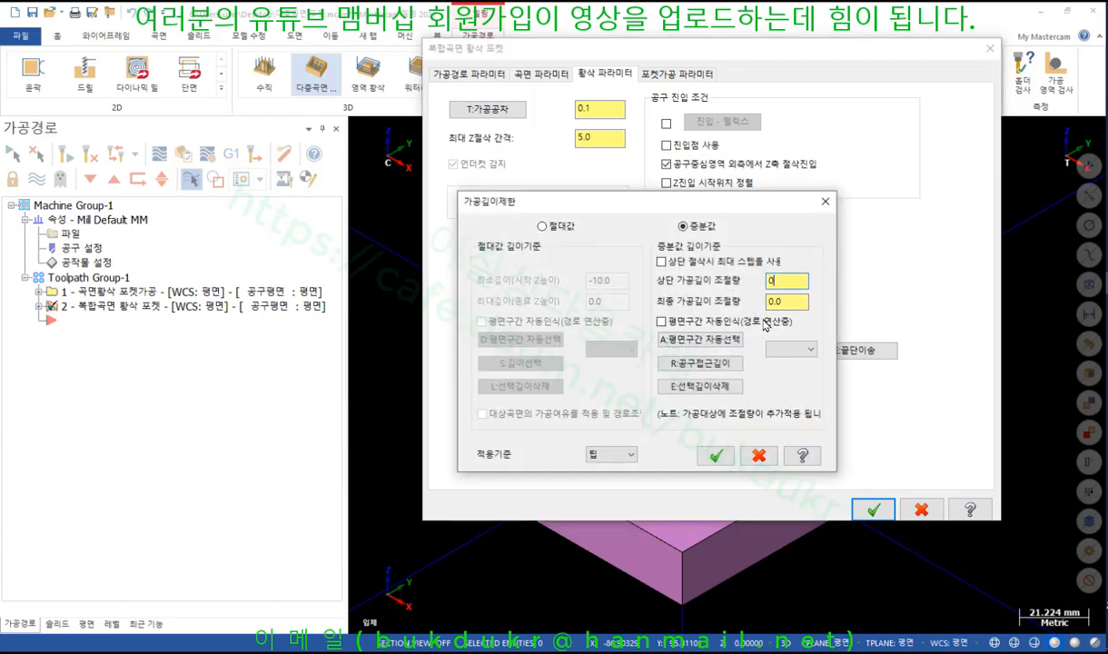
pyautogui.click(781, 303)
pyautogui.click(716, 455)
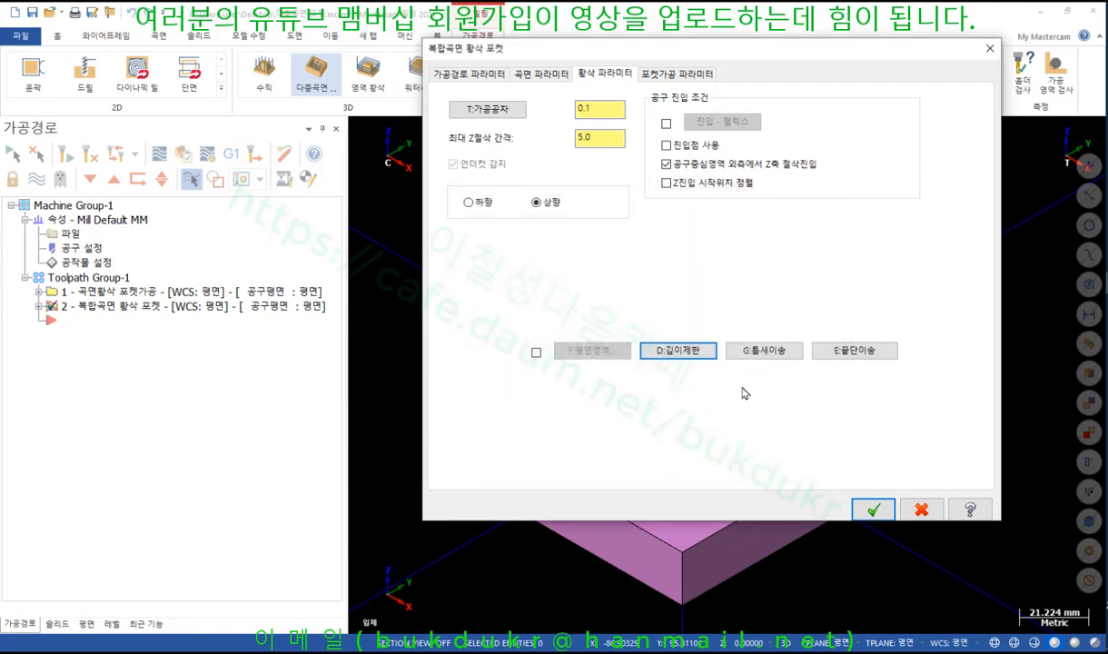
pyautogui.click(681, 75)
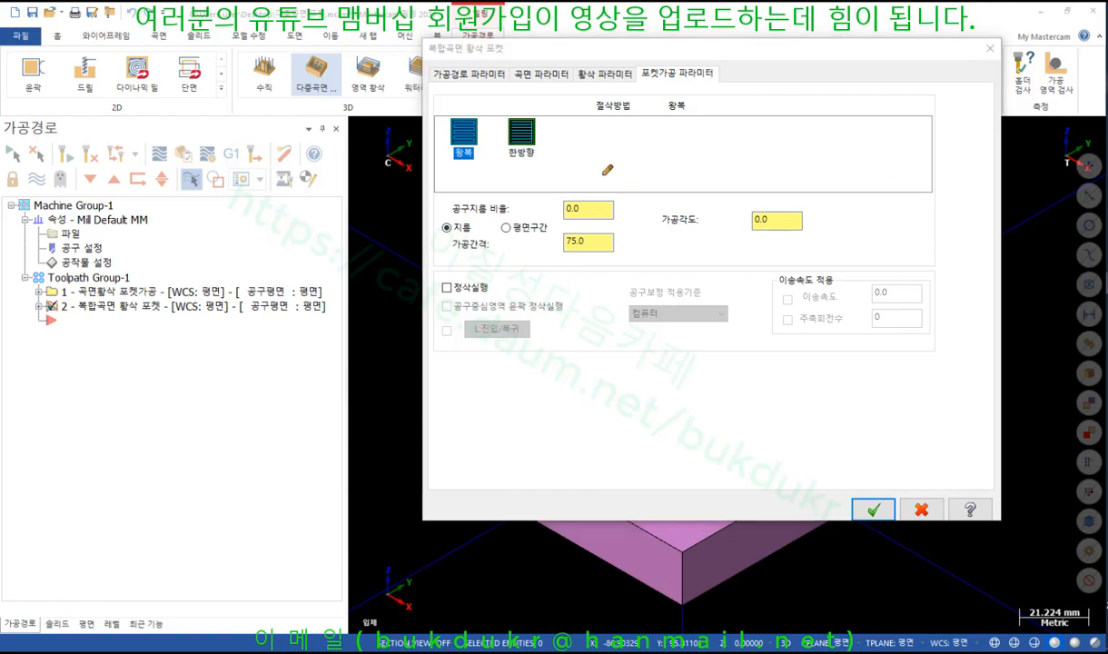
pyautogui.moveTo(570, 166); pyautogui.dragTo(879, 166)
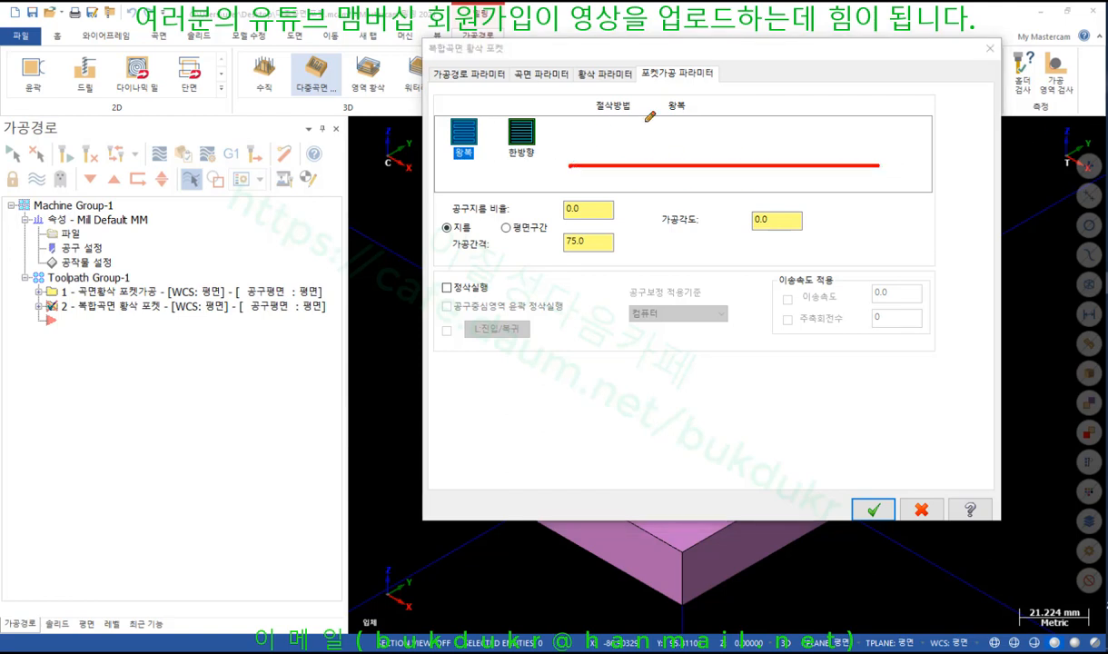
pyautogui.moveTo(647, 121); pyautogui.dragTo(618, 173)
pyautogui.moveTo(743, 120); pyautogui.dragTo(718, 169)
pyautogui.moveTo(871, 123); pyautogui.dragTo(849, 156)
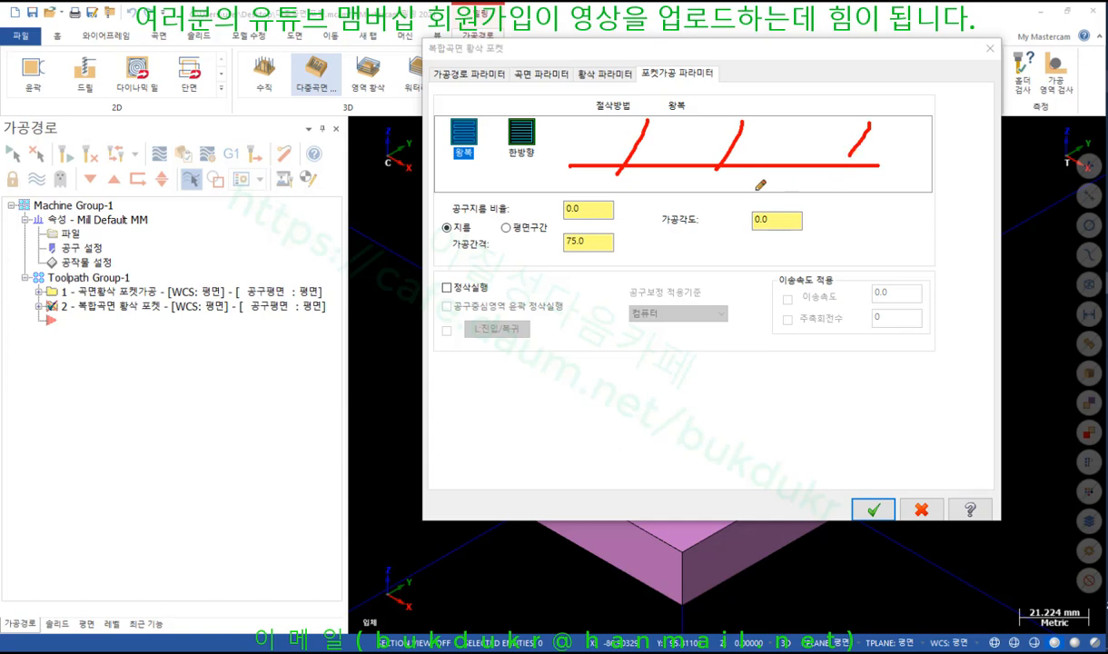
pyautogui.moveTo(475, 171)
pyautogui.mouseDown()
pyautogui.moveTo(441, 123)
pyautogui.moveTo(481, 152)
pyautogui.moveTo(520, 101)
pyautogui.moveTo(536, 152)
pyautogui.mouseUp()
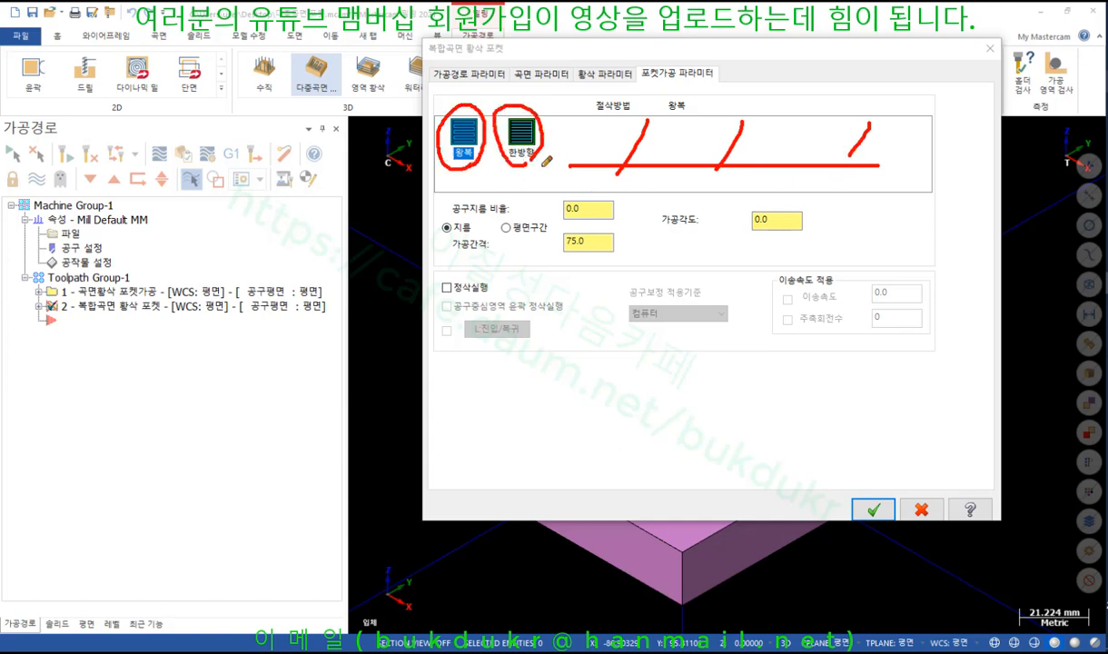
pyautogui.moveTo(442, 179); pyautogui.dragTo(478, 178)
pyautogui.rightClick(595, 137)
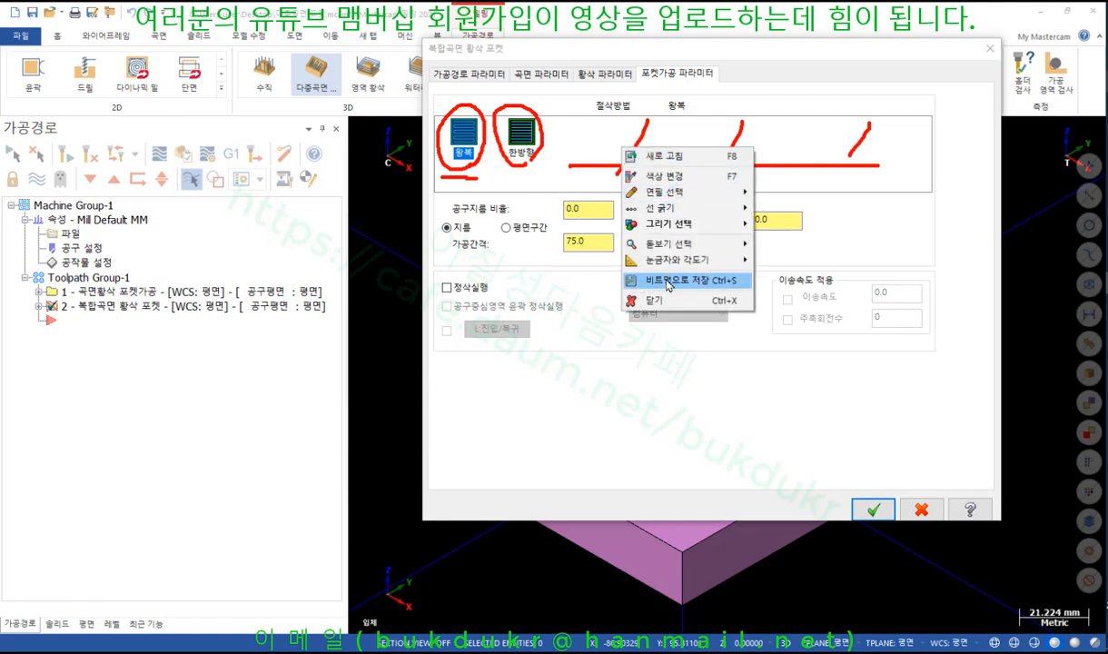
pyautogui.click(663, 305)
# Set the stepover to 50% of the tool diameter and enable the finish pass without finishing the containment boundary
pyautogui.click(600, 211)
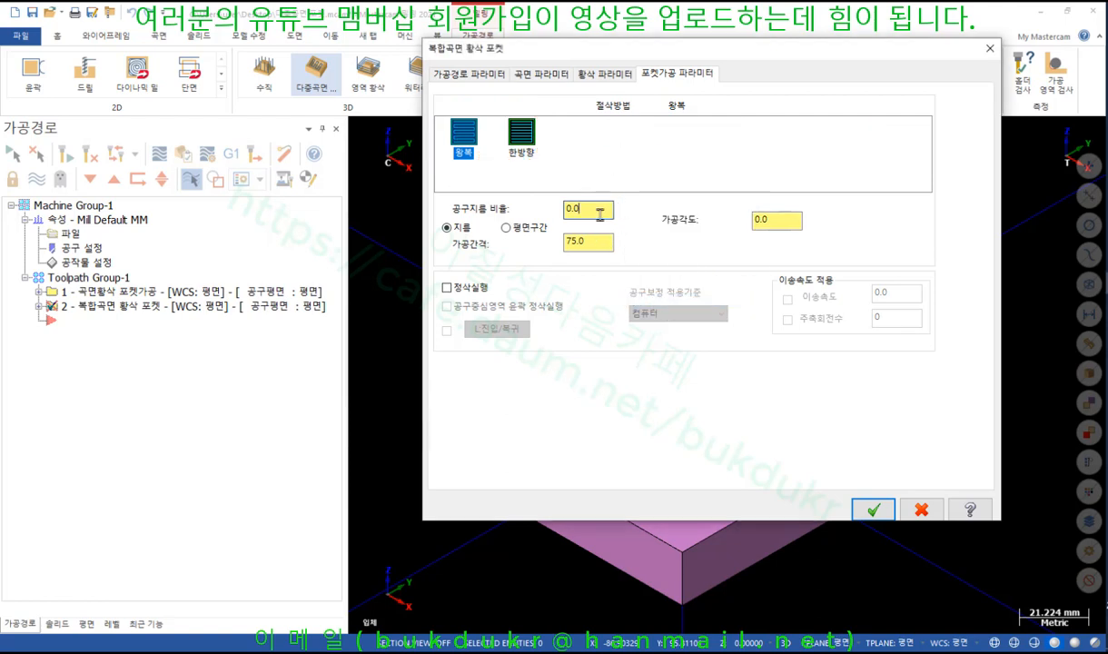
pyautogui.doubleClick(601, 211)
pyautogui.write('50')
pyautogui.click(789, 221)
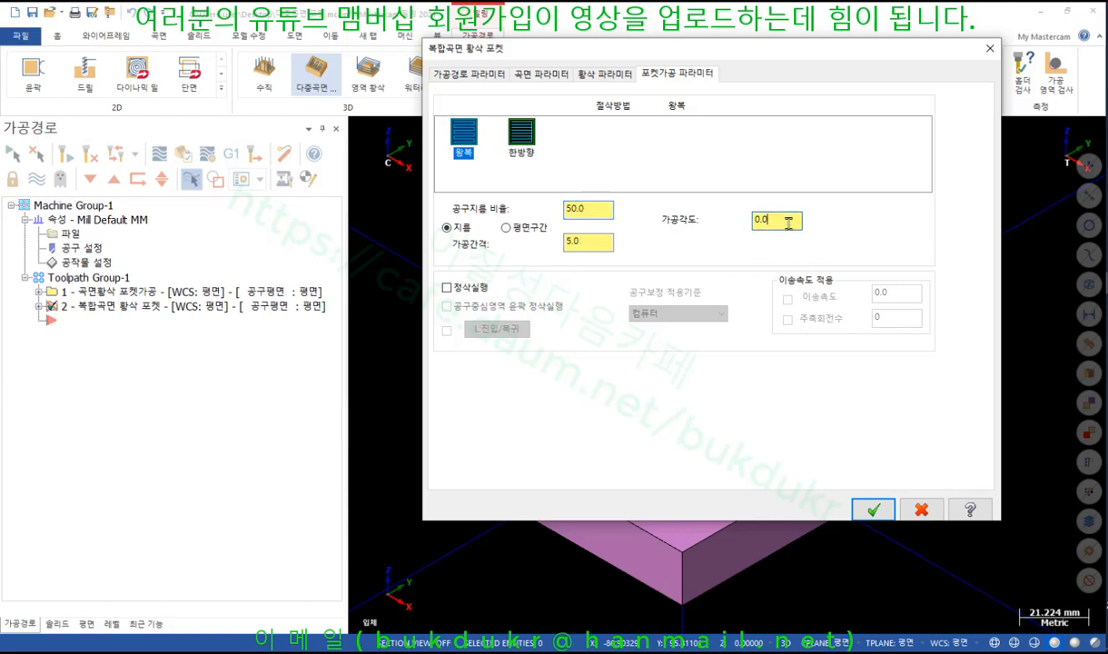
pyautogui.click(446, 288)
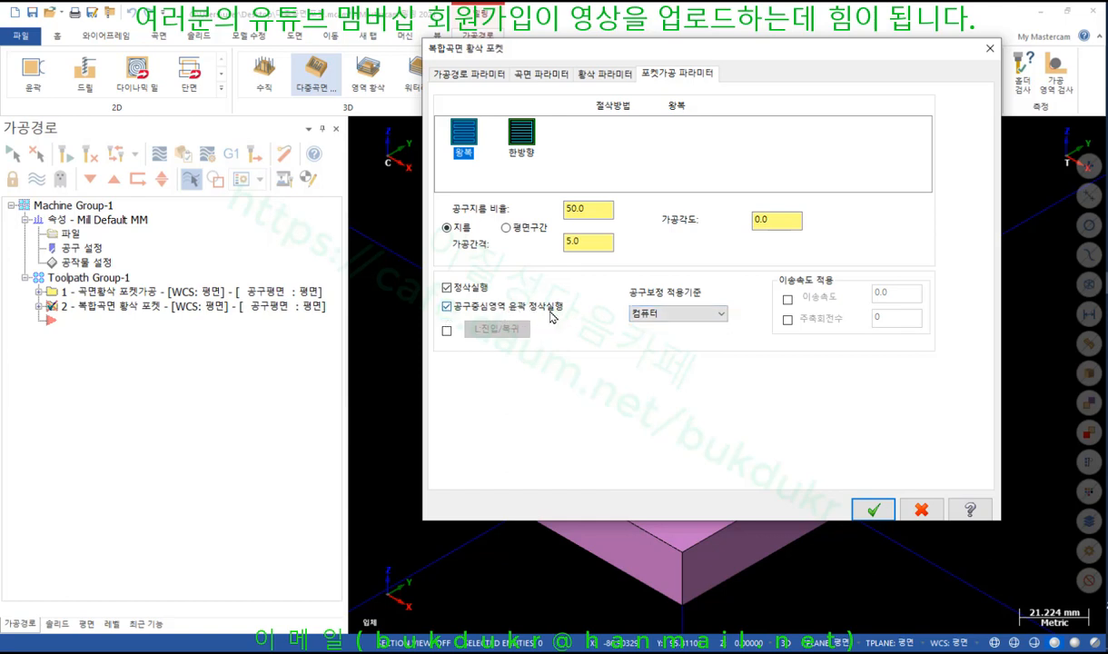
pyautogui.click(447, 308)
# Try lead-in/out on the finish pass with the entry move turned off
pyautogui.click(448, 332)
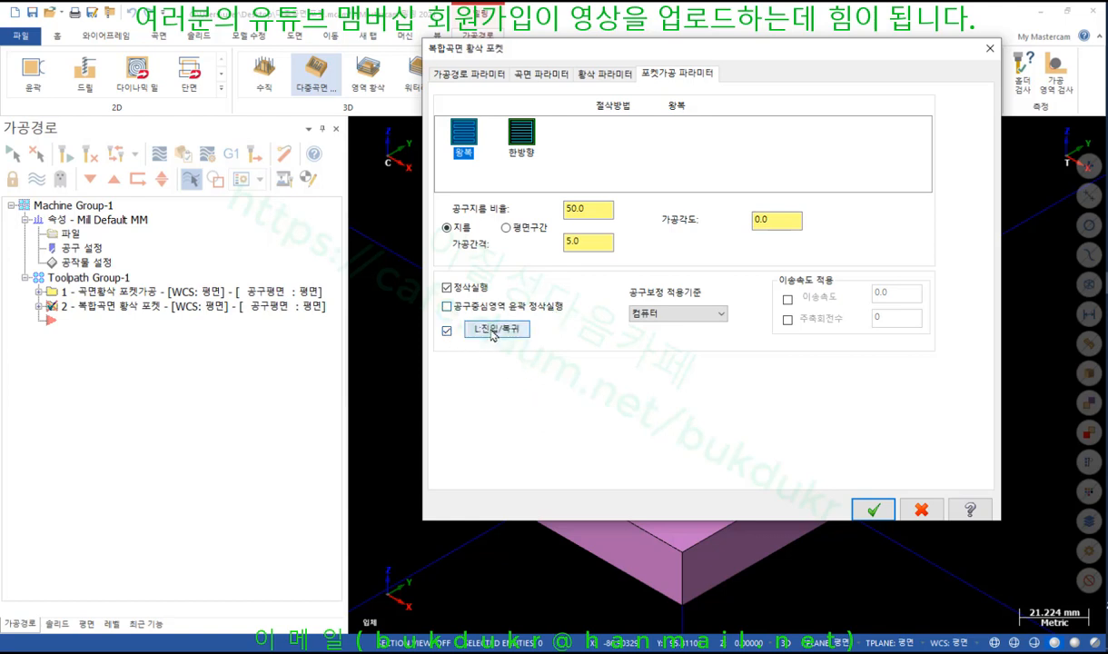
pyautogui.click(494, 332)
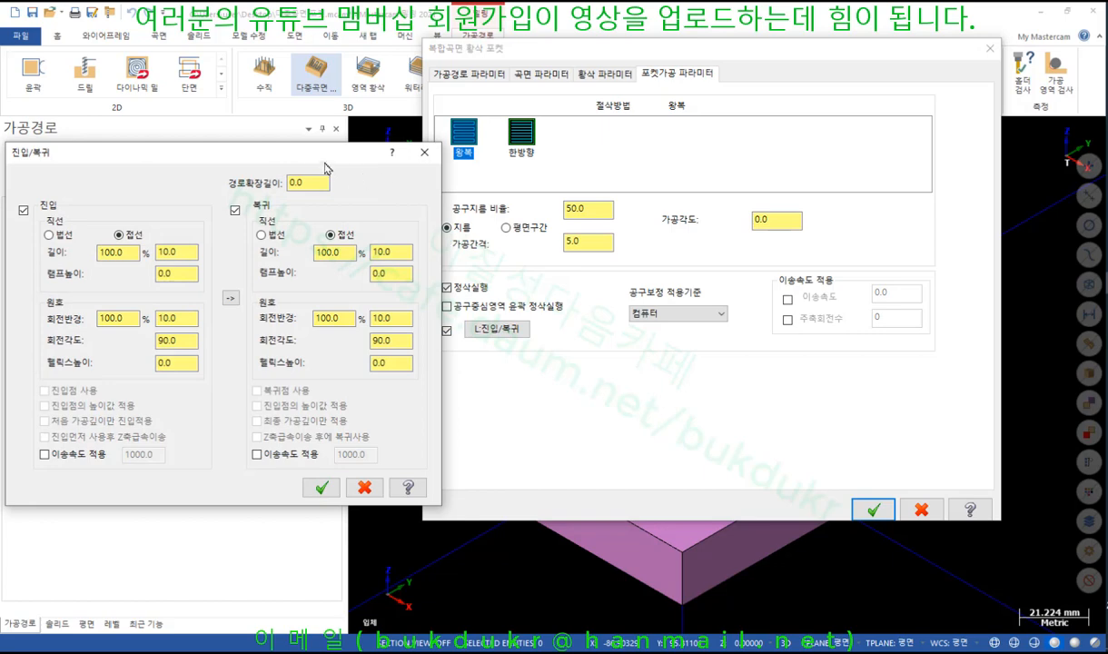
pyautogui.moveTo(307, 155); pyautogui.dragTo(820, 144)
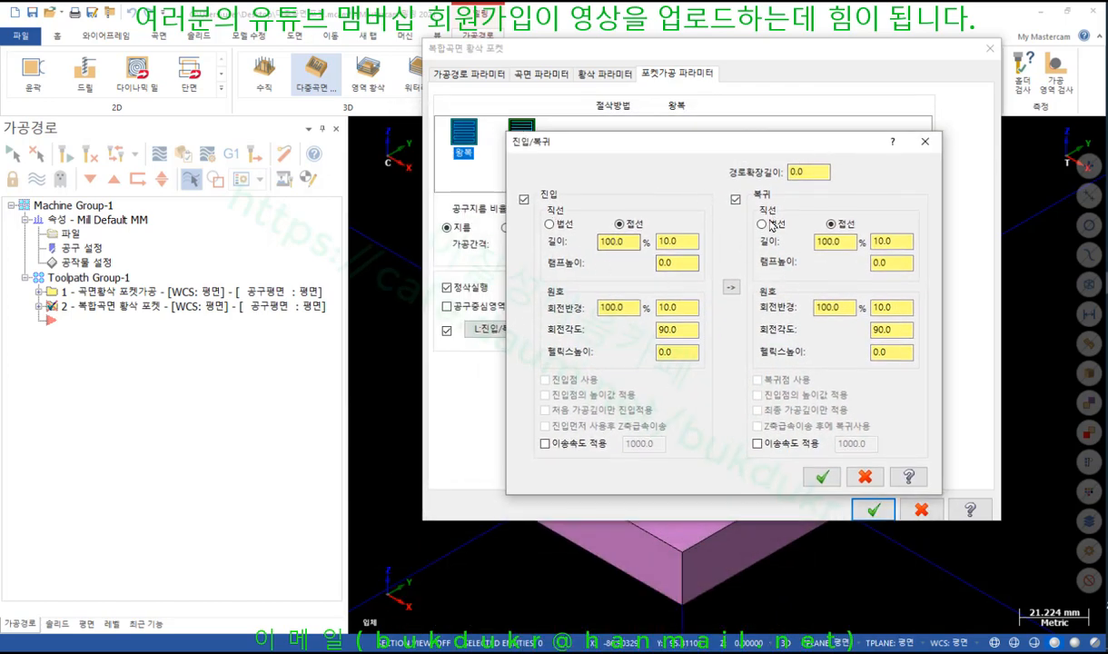
pyautogui.click(523, 199)
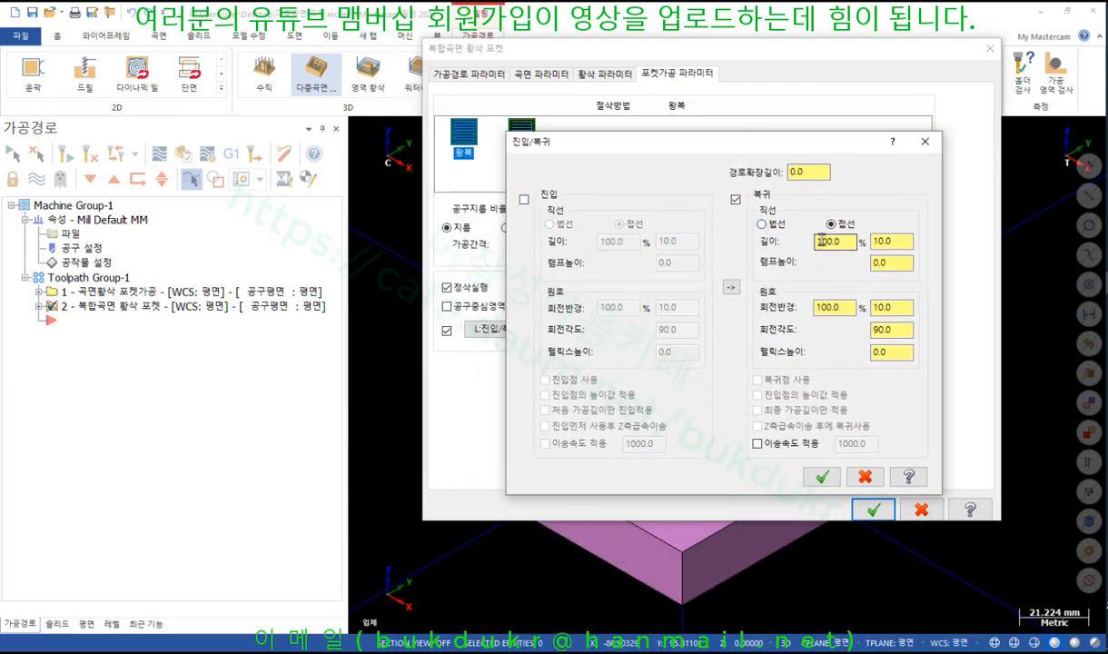
pyautogui.click(822, 476)
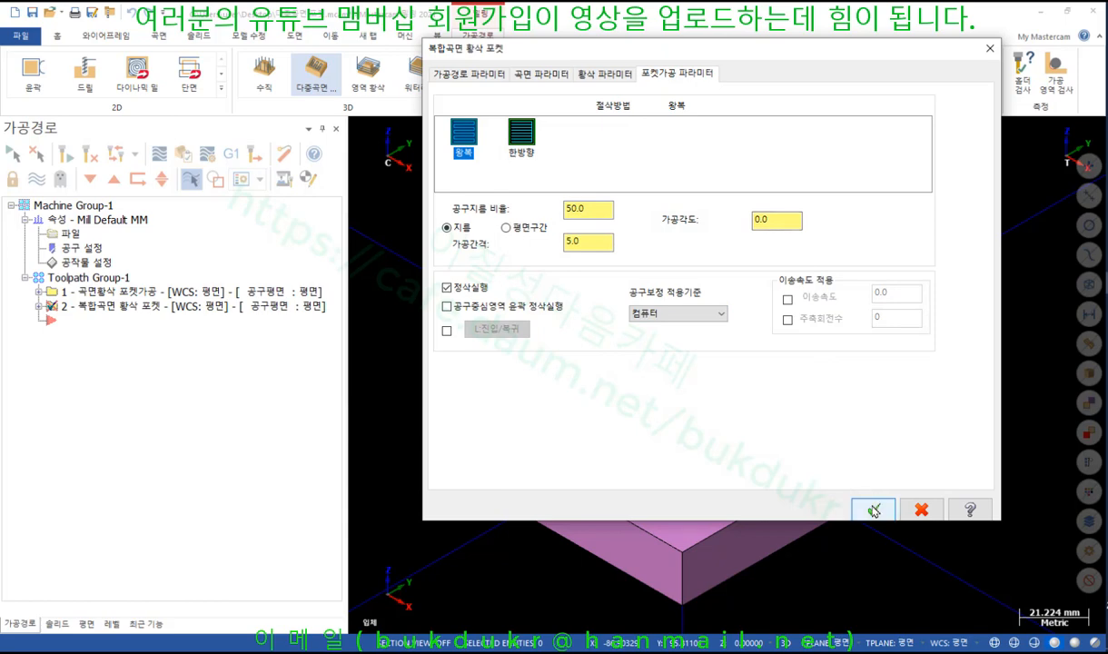
# Accept the multisurface pocket parameters and generate its toolpath on the domed block
pyautogui.click(860, 505)
pyautogui.click(660, 363)
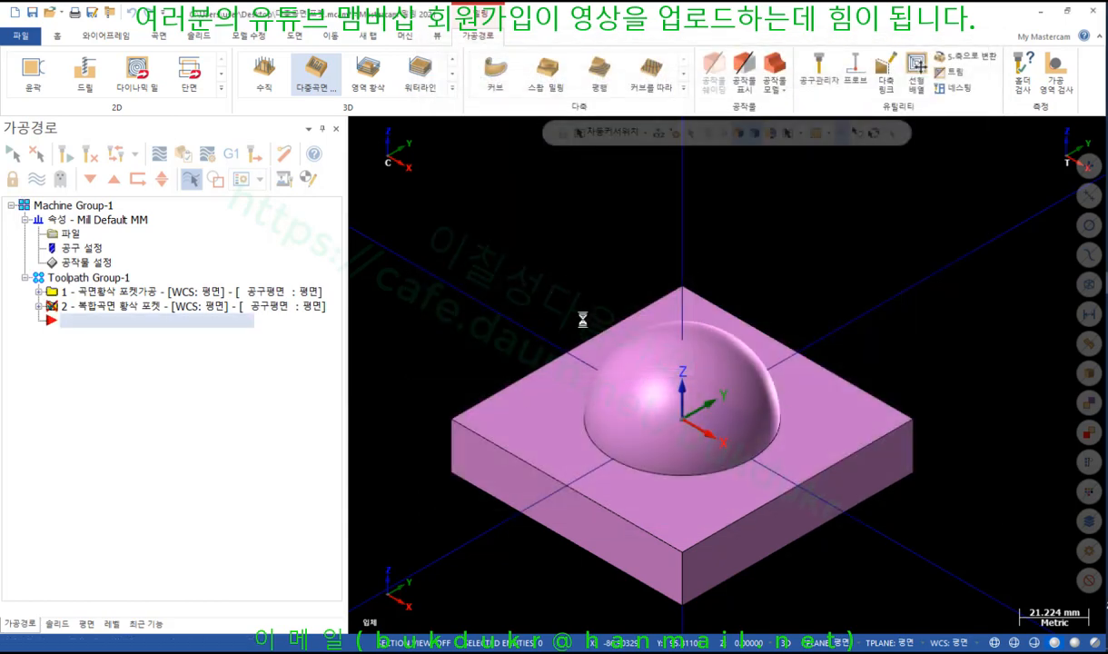
pyautogui.scroll(-3, 921, 236)
pyautogui.scroll(2, 809, 228)
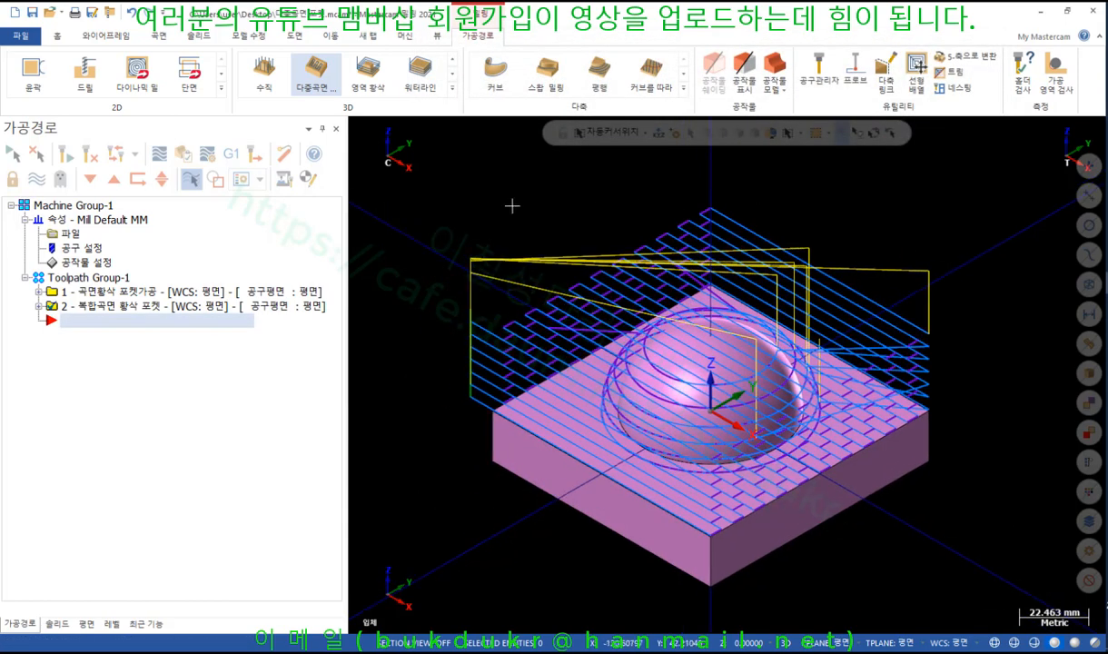
# Compare the toolpaths of the surface rough pocket and multisurface rough pocket operations, expanding both and selecting them alternately
pyautogui.click(39, 292)
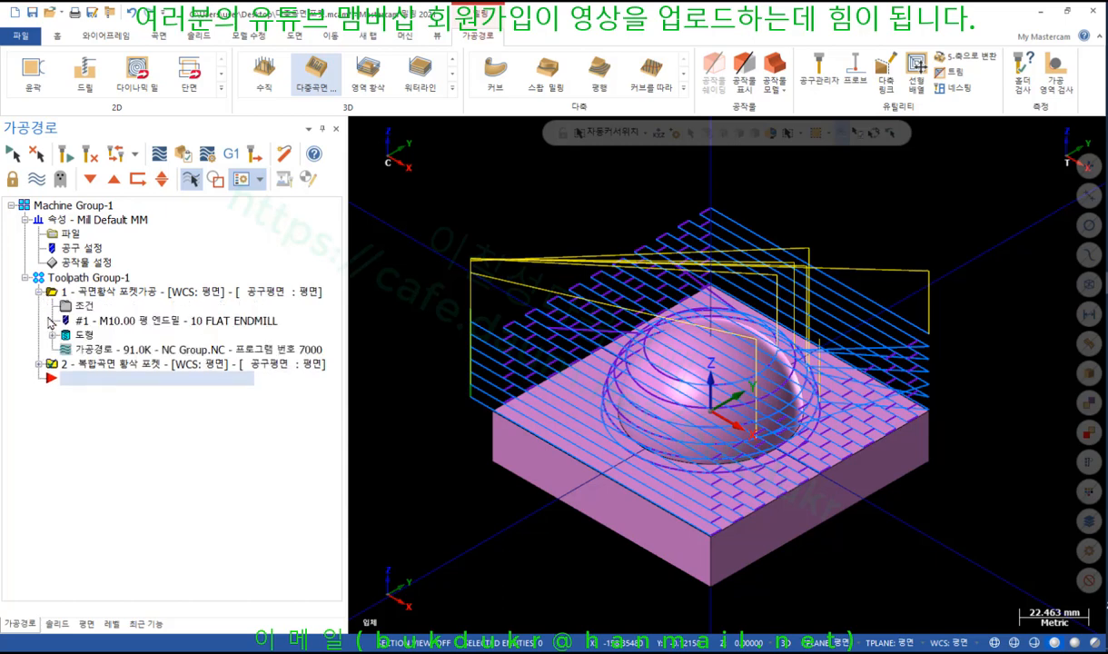
pyautogui.click(39, 363)
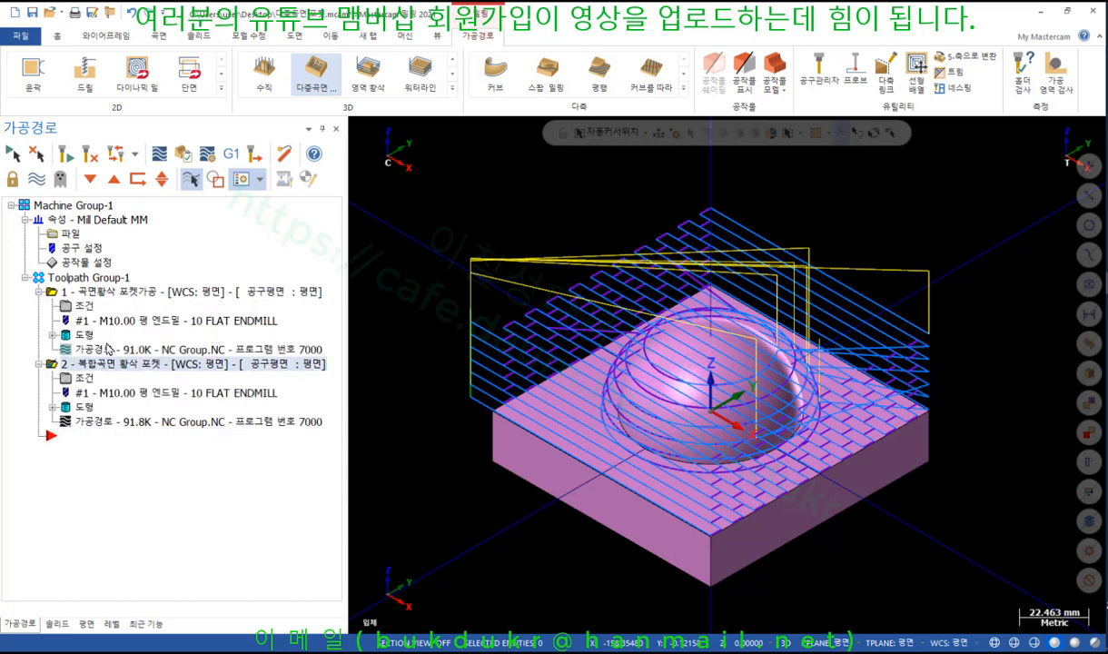
pyautogui.click(119, 294)
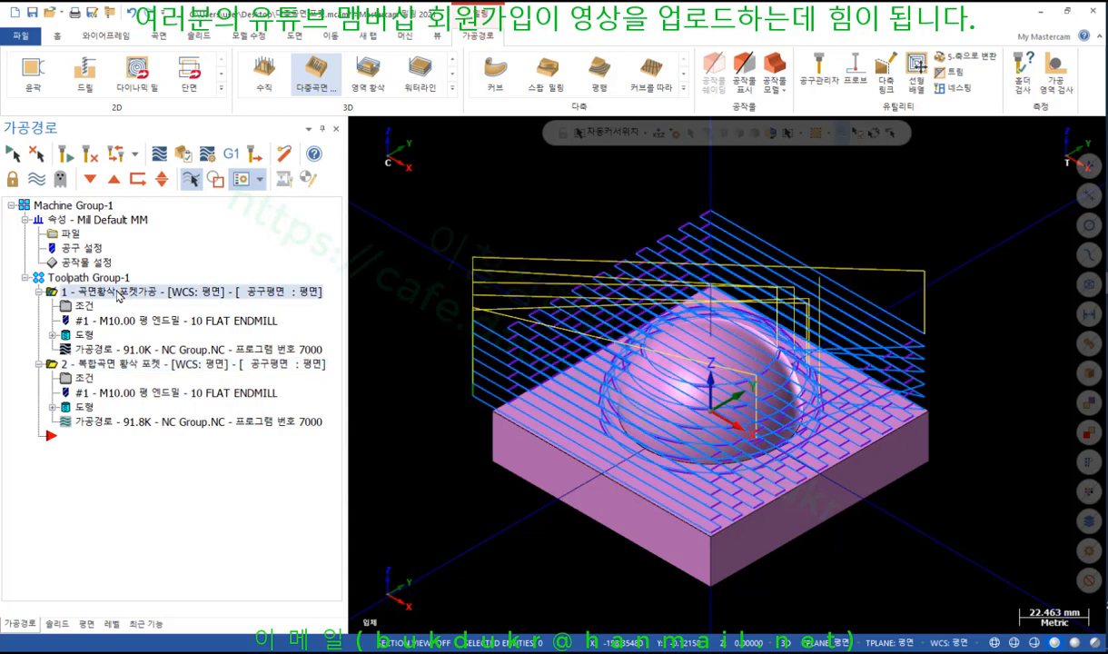
pyautogui.click(95, 368)
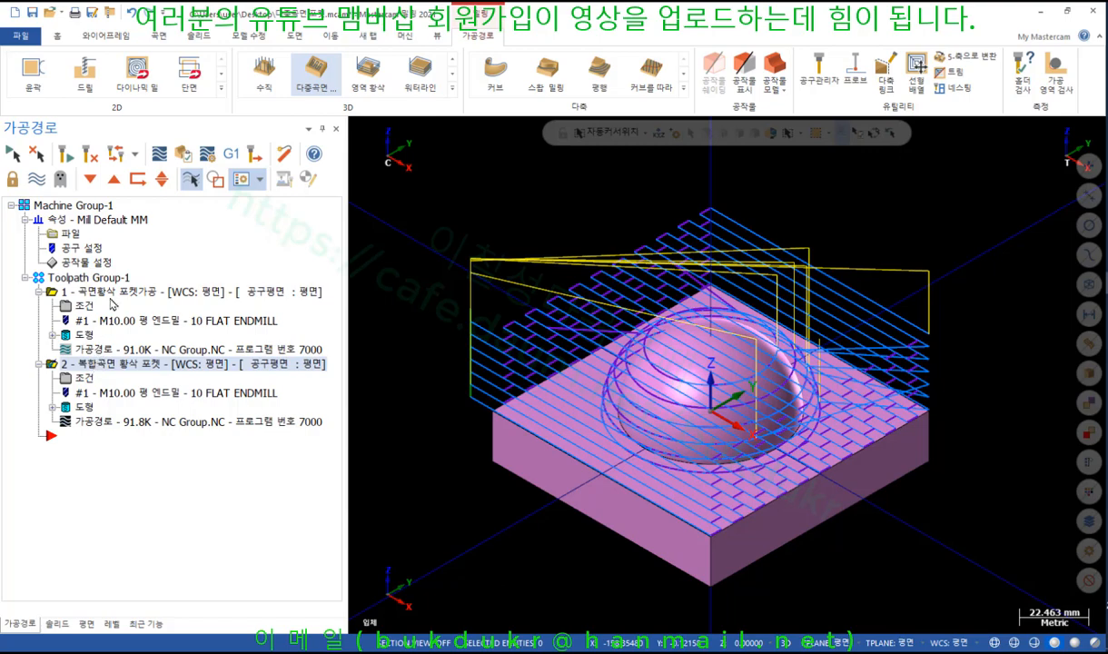
pyautogui.click(113, 293)
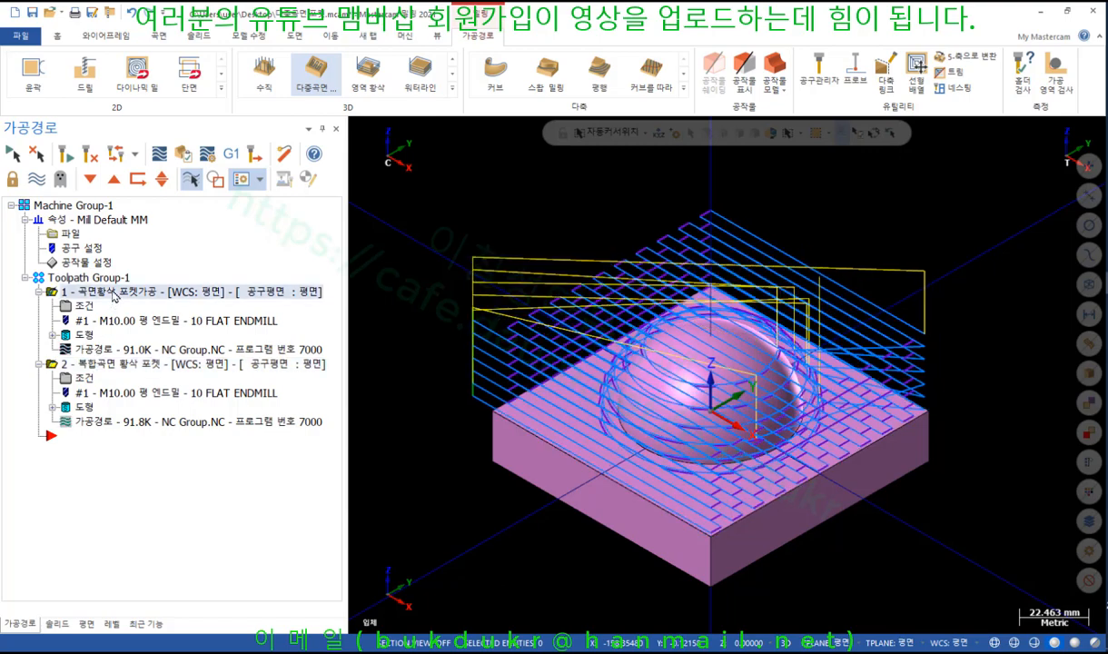
pyautogui.click(108, 365)
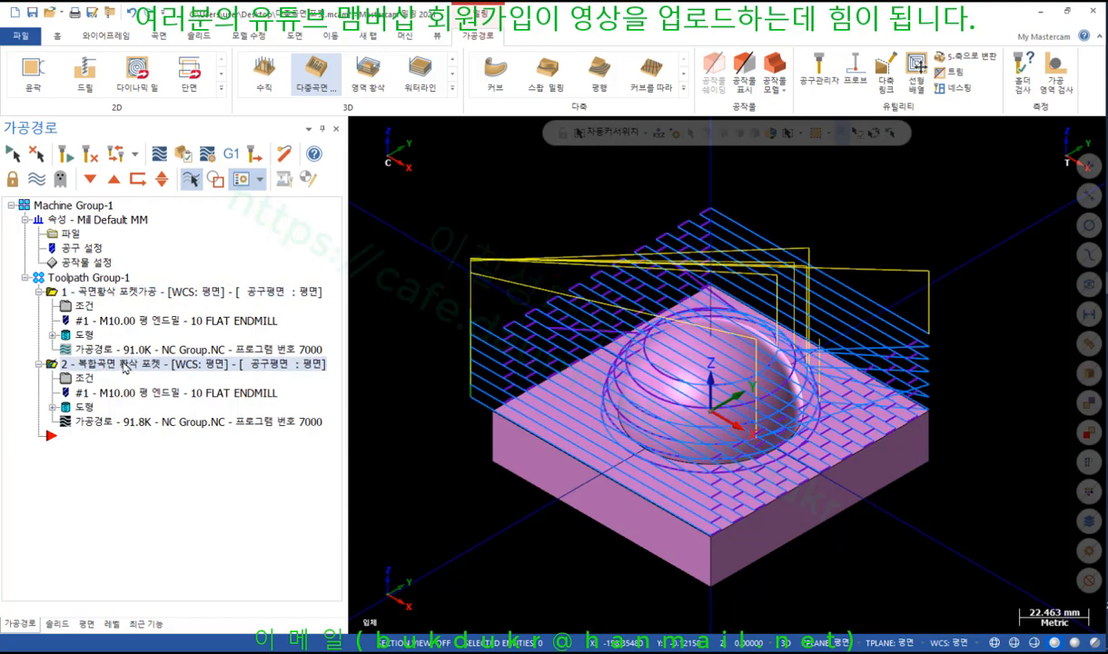
pyautogui.scroll(1, 788, 369)
pyautogui.moveTo(858, 419); pyautogui.dragTo(791, 332, button='middle')
# Review the finish pass lead-in/out settings of the first pocket operation and leave lead-in/out off
pyautogui.click(84, 306)
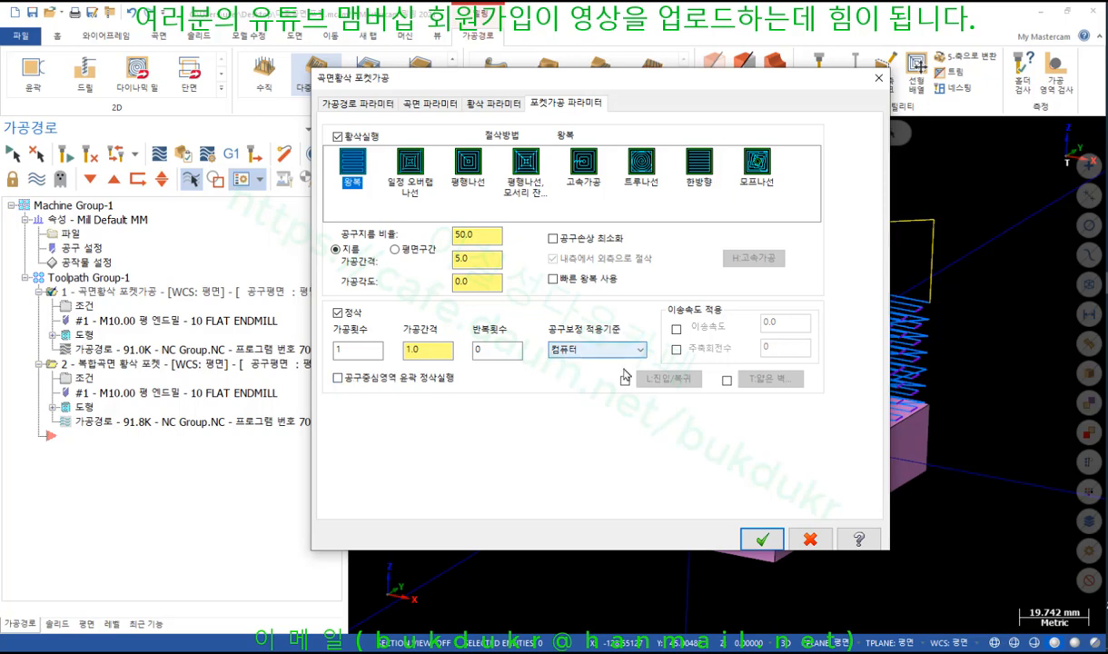
pyautogui.click(647, 378)
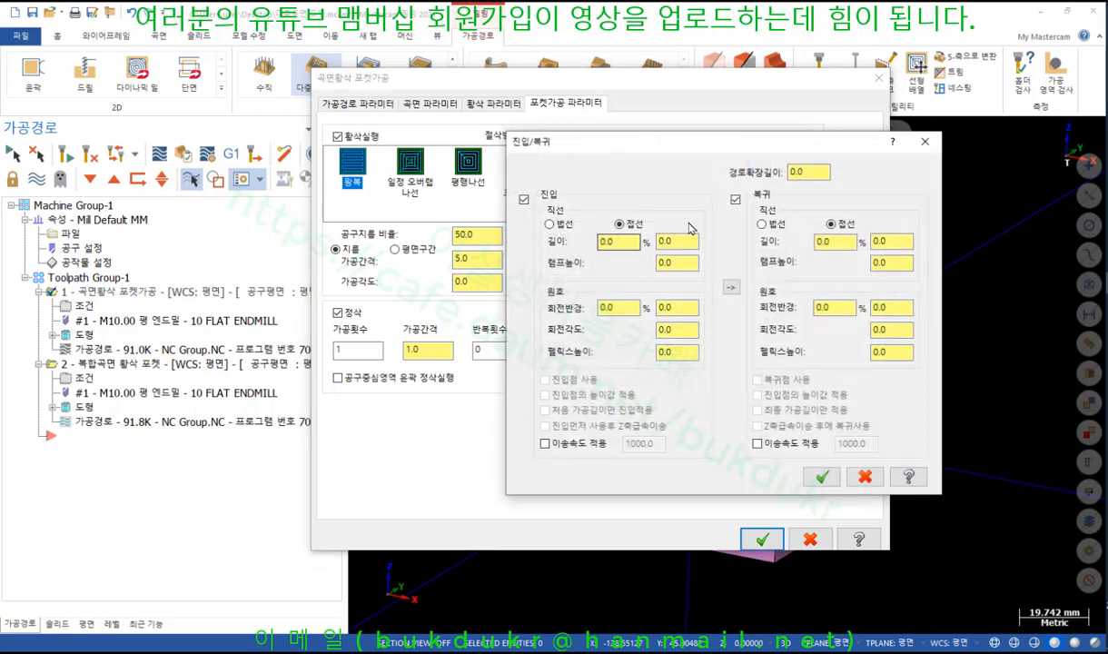
pyautogui.click(860, 478)
pyautogui.click(625, 379)
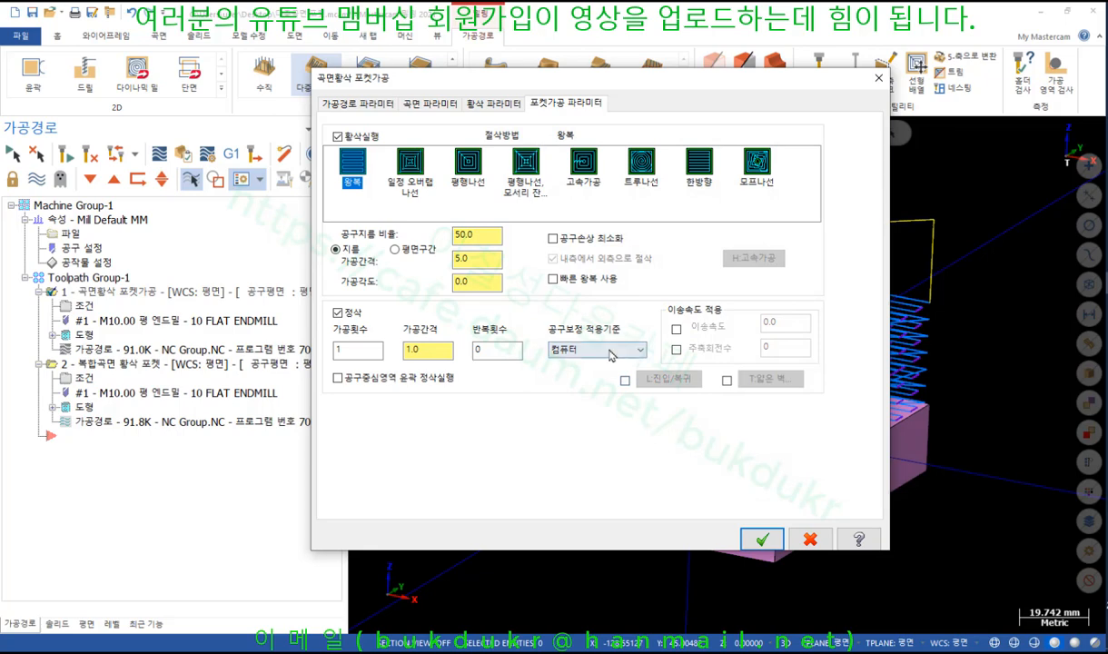
# Review the first pocket operation's thin wall finish settings, then discard its parameter changes
pyautogui.click(726, 380)
pyautogui.click(768, 378)
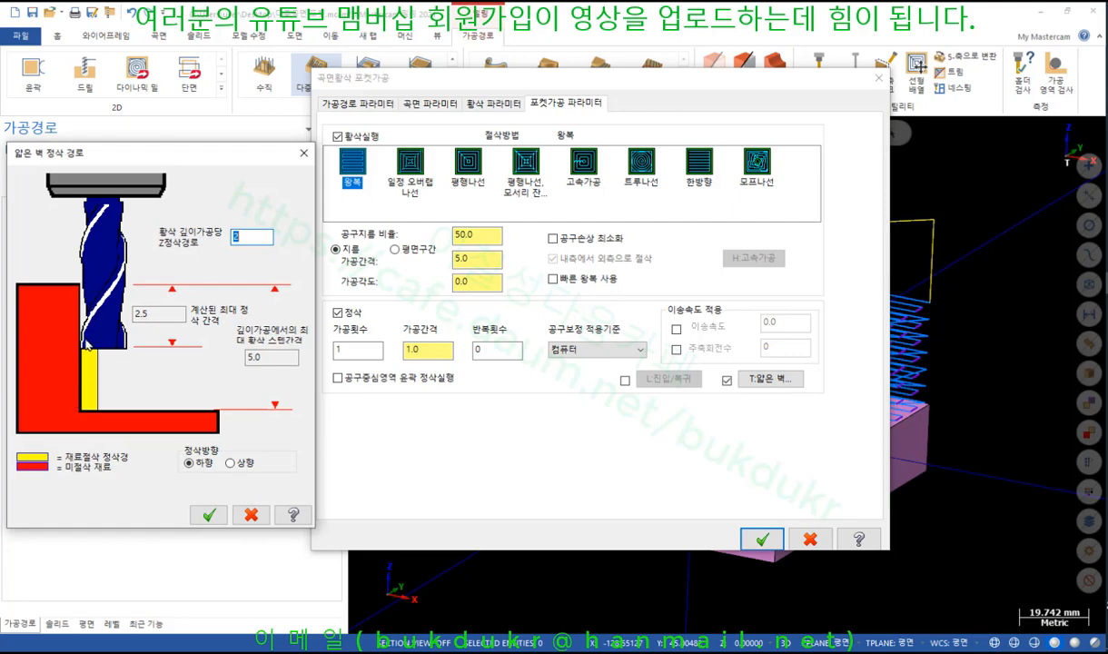
pyautogui.click(250, 515)
pyautogui.click(727, 380)
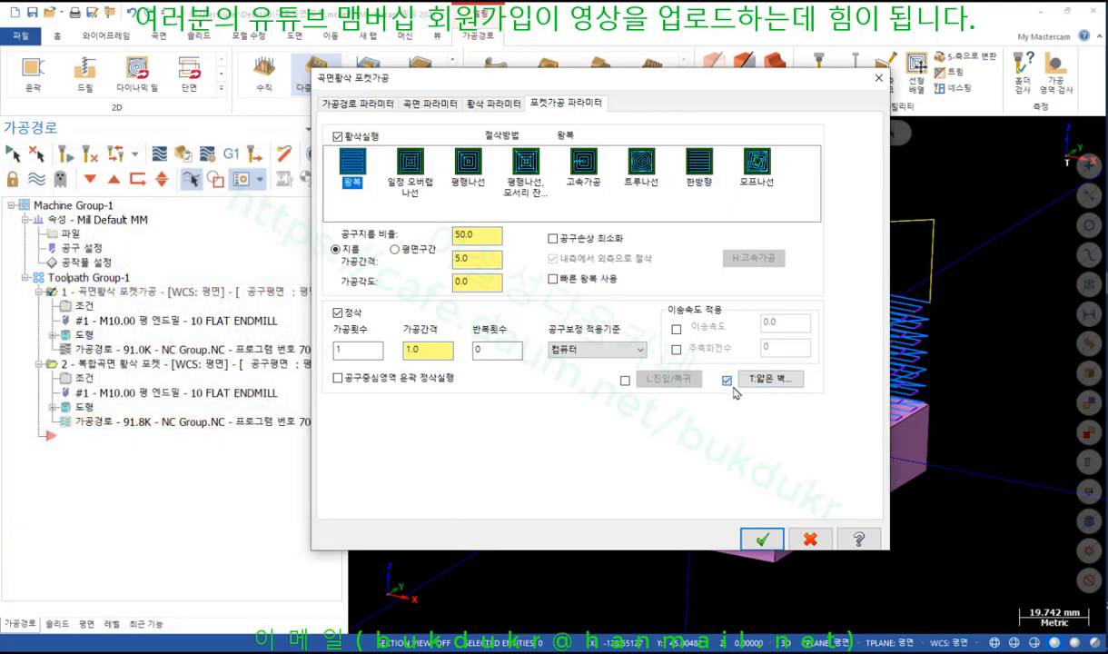
pyautogui.click(809, 539)
# Review the multisurface pocket operation's toolpath, surface, roughing and pocket parameters
pyautogui.click(84, 376)
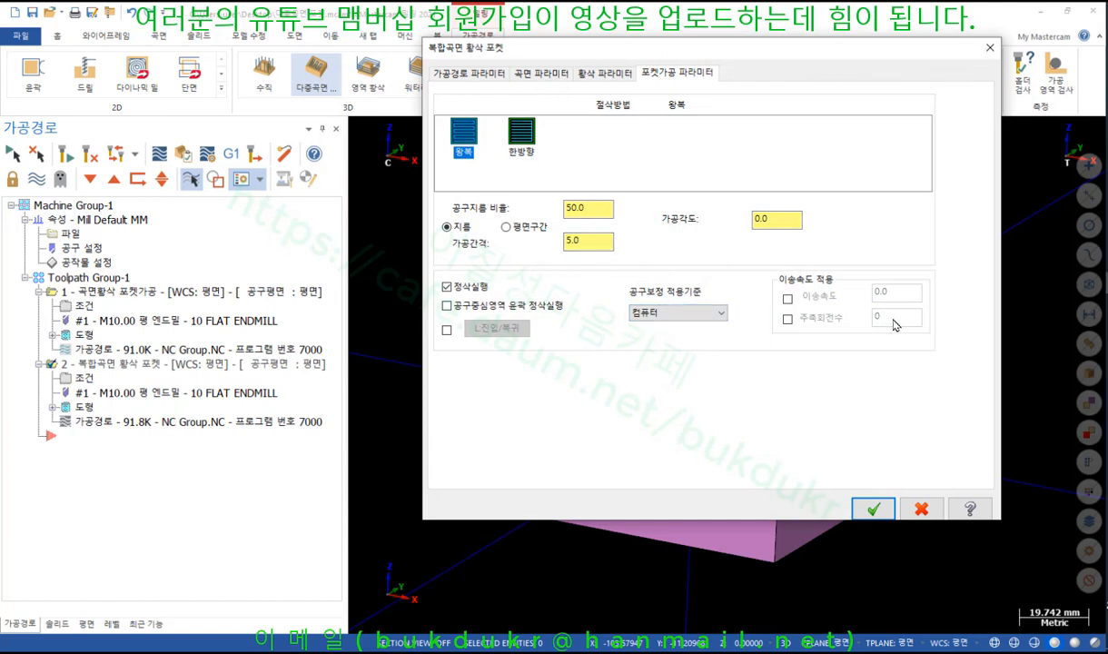
pyautogui.click(600, 74)
pyautogui.click(543, 74)
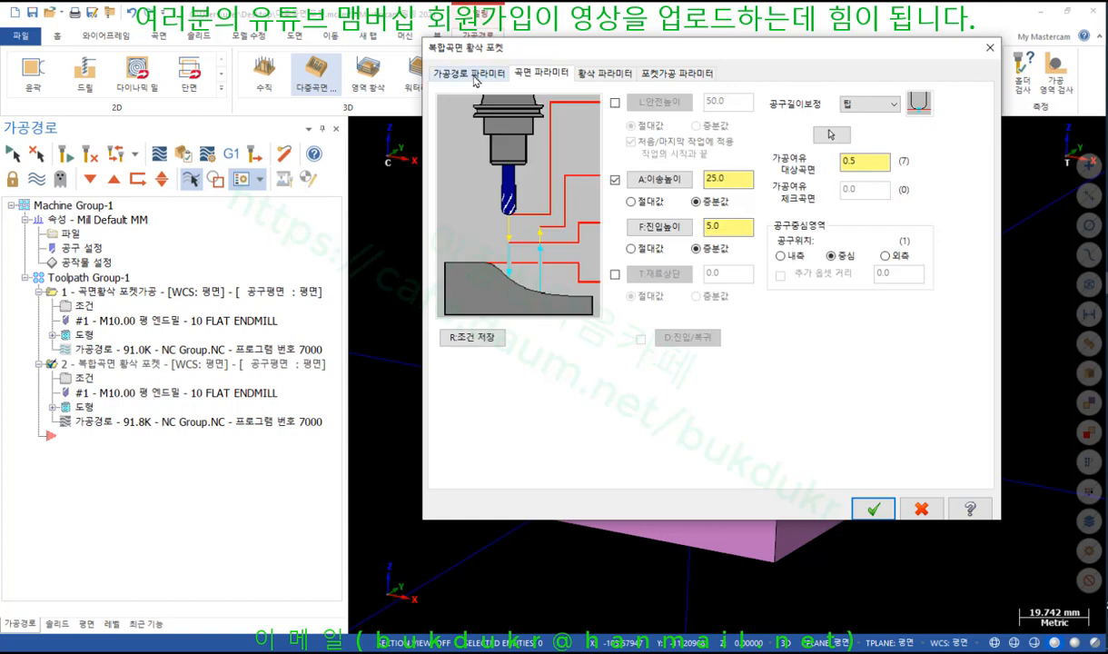
pyautogui.click(470, 73)
pyautogui.click(542, 74)
pyautogui.click(604, 73)
pyautogui.click(677, 73)
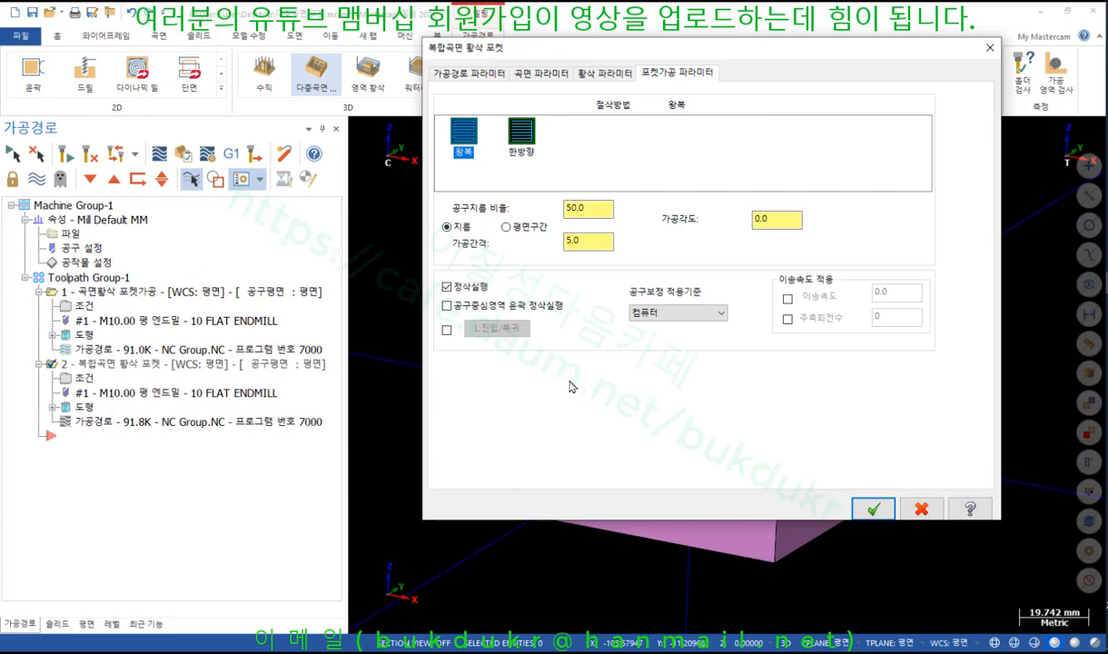
# Switch to the Mastercam textbook in Adobe Acrobat Pro and read section (6) on multisurface pocket
pyautogui.hotkey('alt', 'Tab')
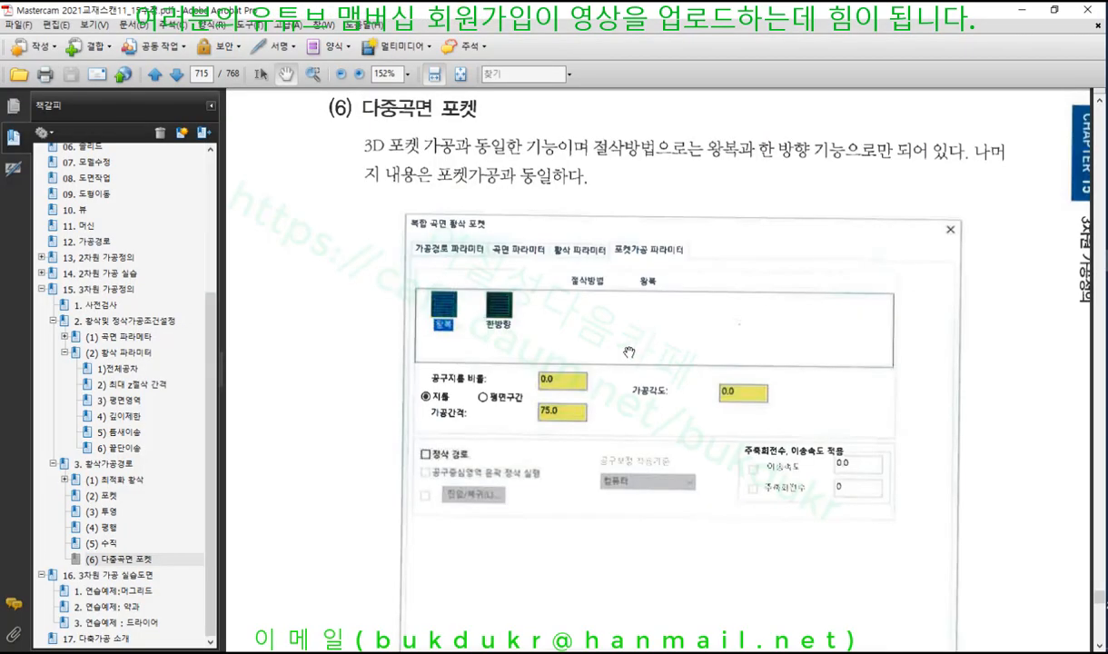
pyautogui.scroll(-3, 760, 377)
pyautogui.scroll(-2, 759, 377)
pyautogui.scroll(6, 761, 376)
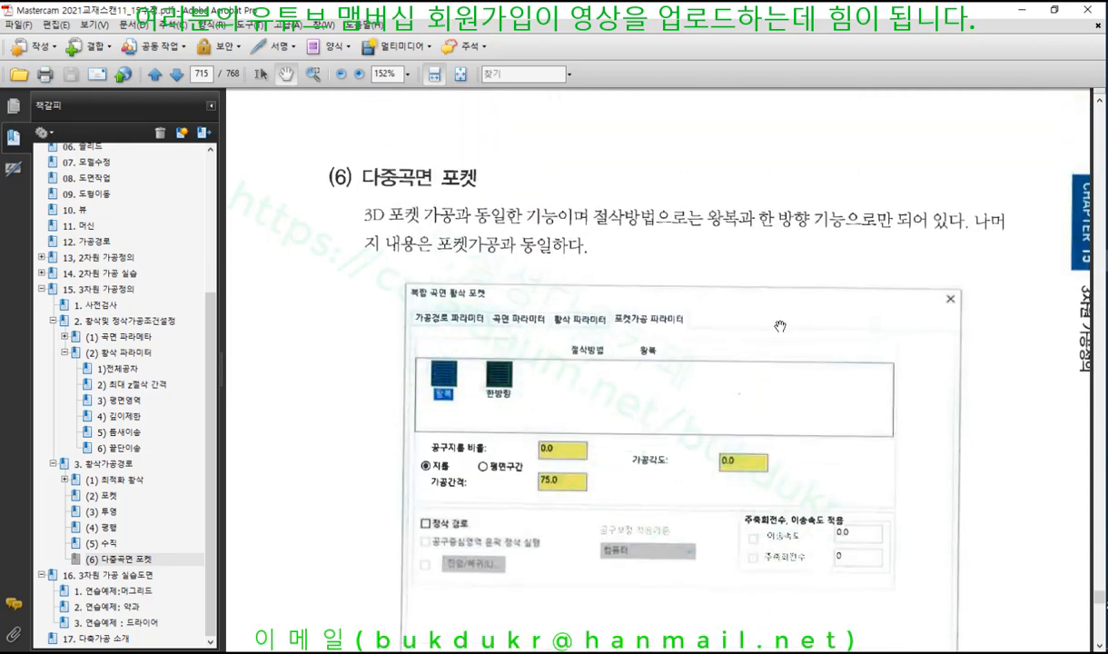
pyautogui.scroll(-3, 783, 335)
pyautogui.scroll(2, 784, 335)
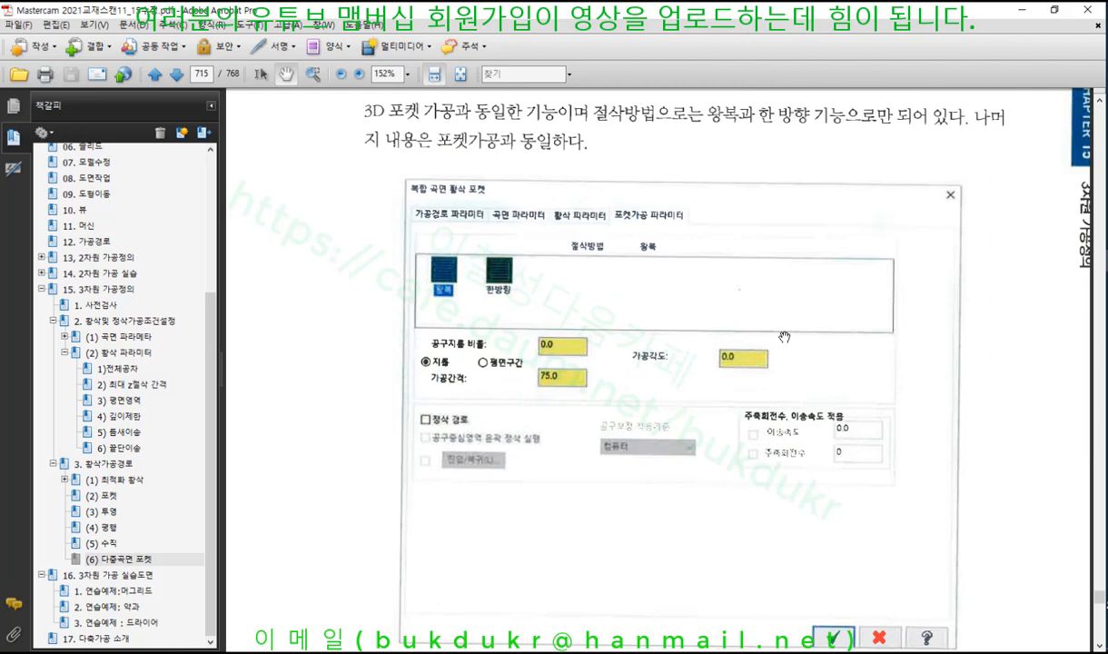
pyautogui.scroll(1, 536, 262)
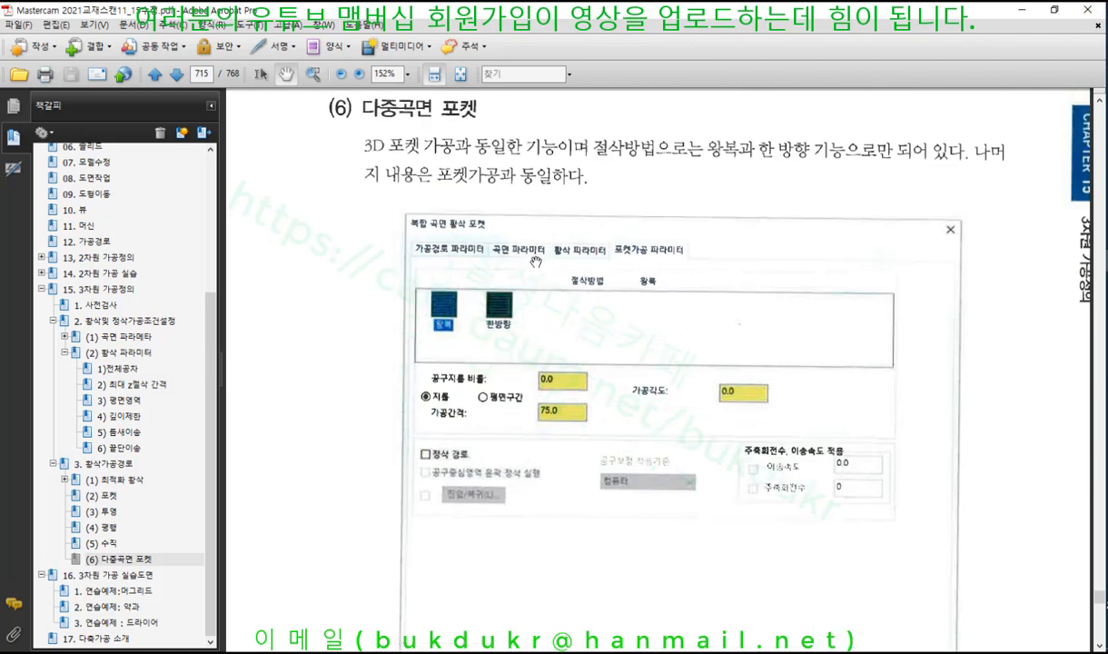
pyautogui.scroll(2, 523, 259)
# Add a bookmark named "(7) 영역 황삭가공" at the area roughing section on page 715 and save the PDF
pyautogui.scroll(-7, 636, 254)
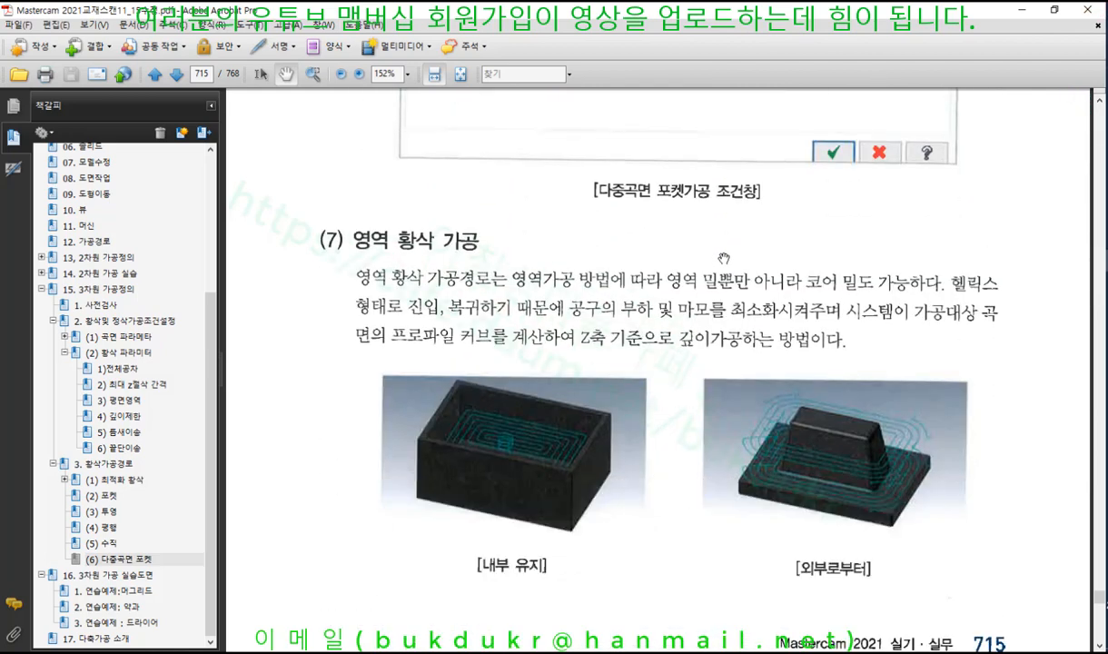
pyautogui.scroll(-2, 724, 258)
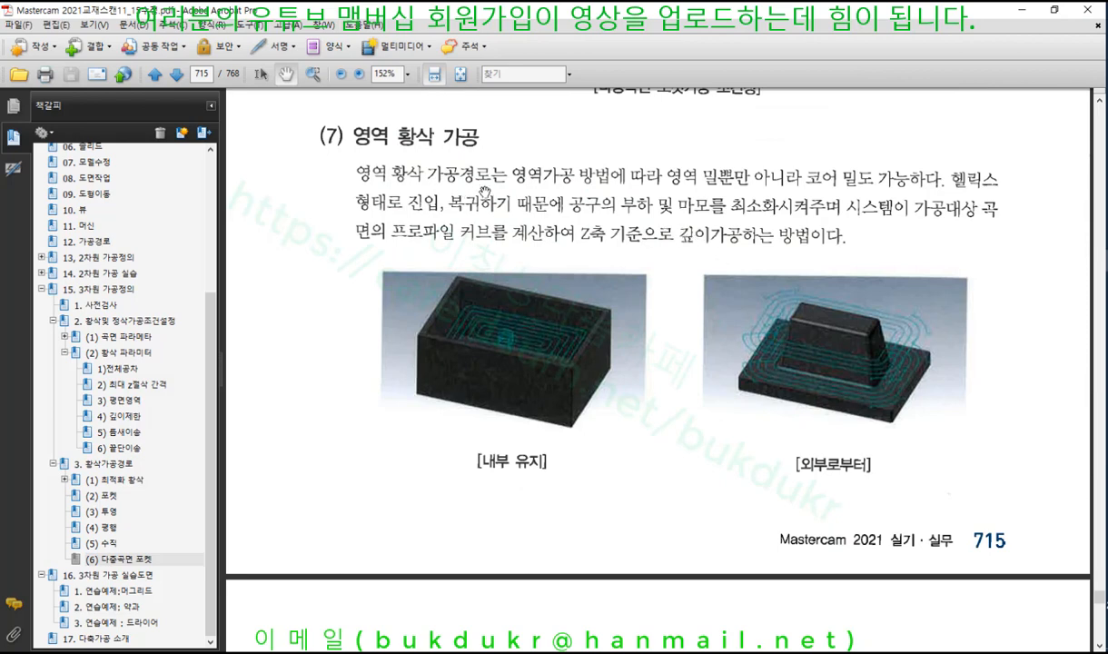
pyautogui.rightClick(532, 206)
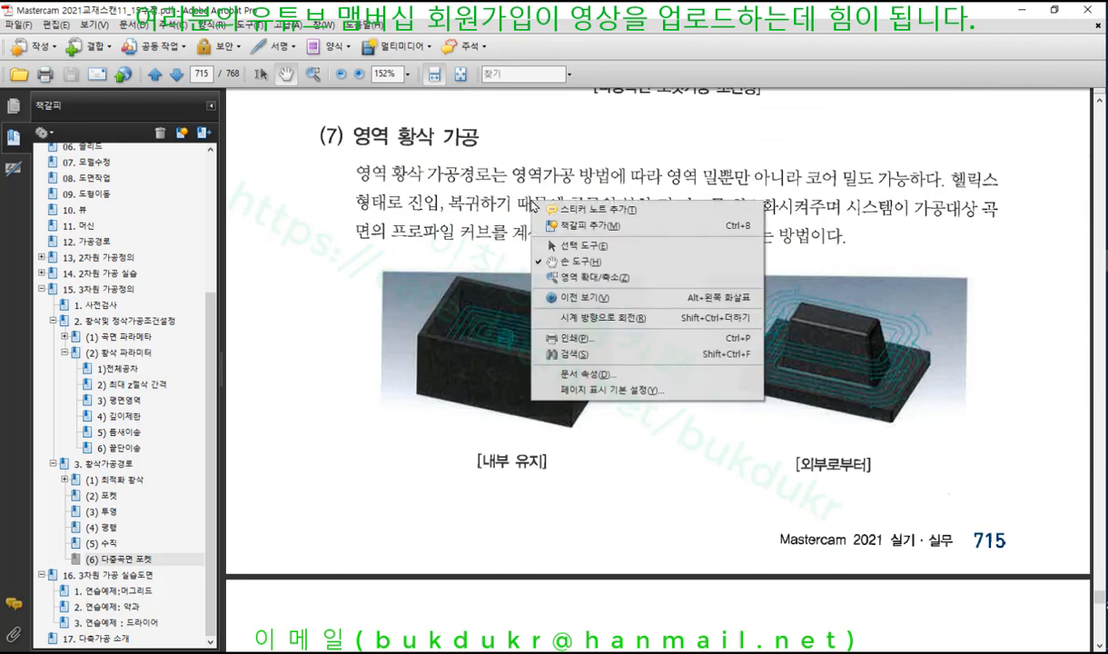
pyautogui.click(593, 226)
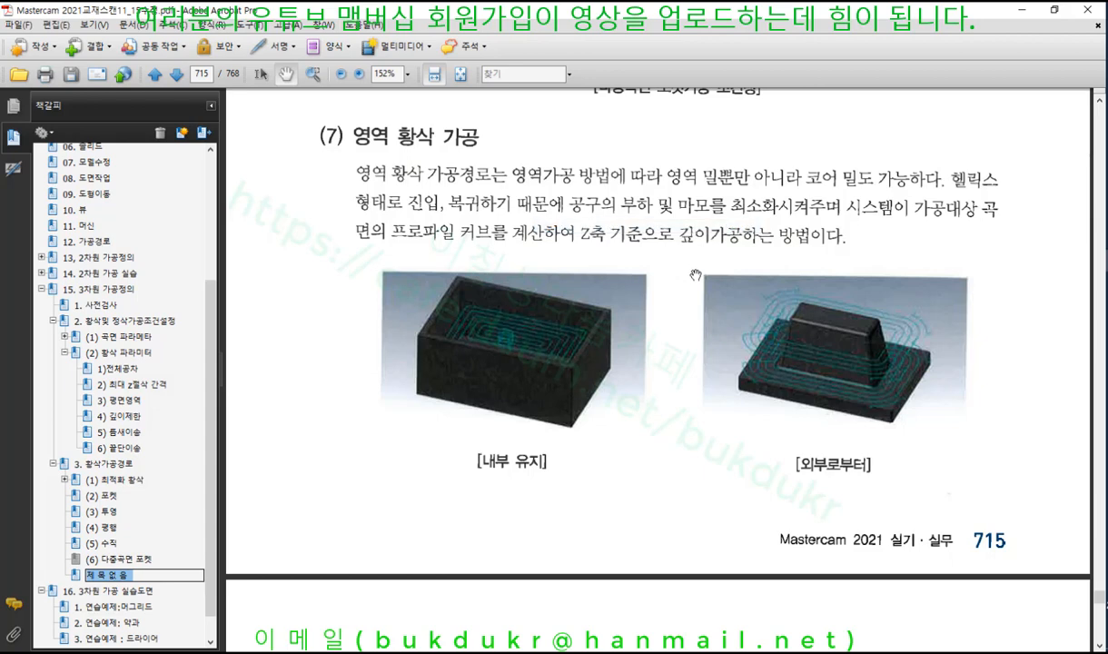
pyautogui.write('(')
pyautogui.write('7) ㅇ')
pyautogui.write('ㅇ')
pyautogui.write(' ㅎ')
pyautogui.write('ㅘㅇㅅ')
pyautogui.write('ㅏㄱㄱㅏㄱㅗㅇ')
pyautogui.press('Return')
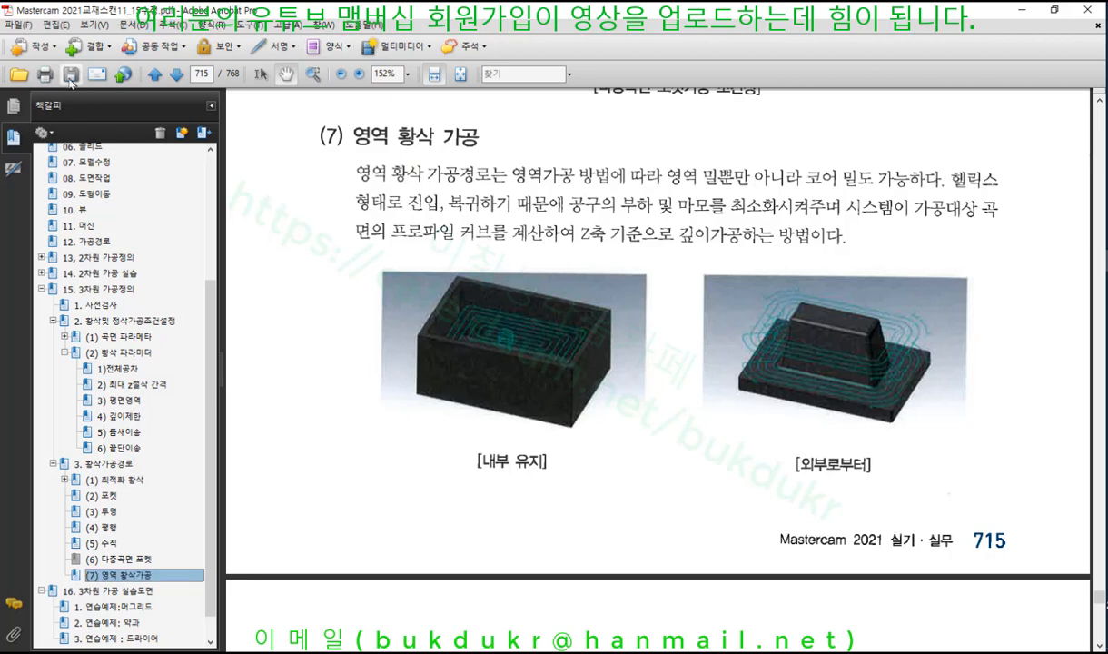
pyautogui.click(71, 74)
# Underline the phrase about Z-axis depth cutting in red and sketch a dome profile with flat sides over the page
pyautogui.click(1055, 80)
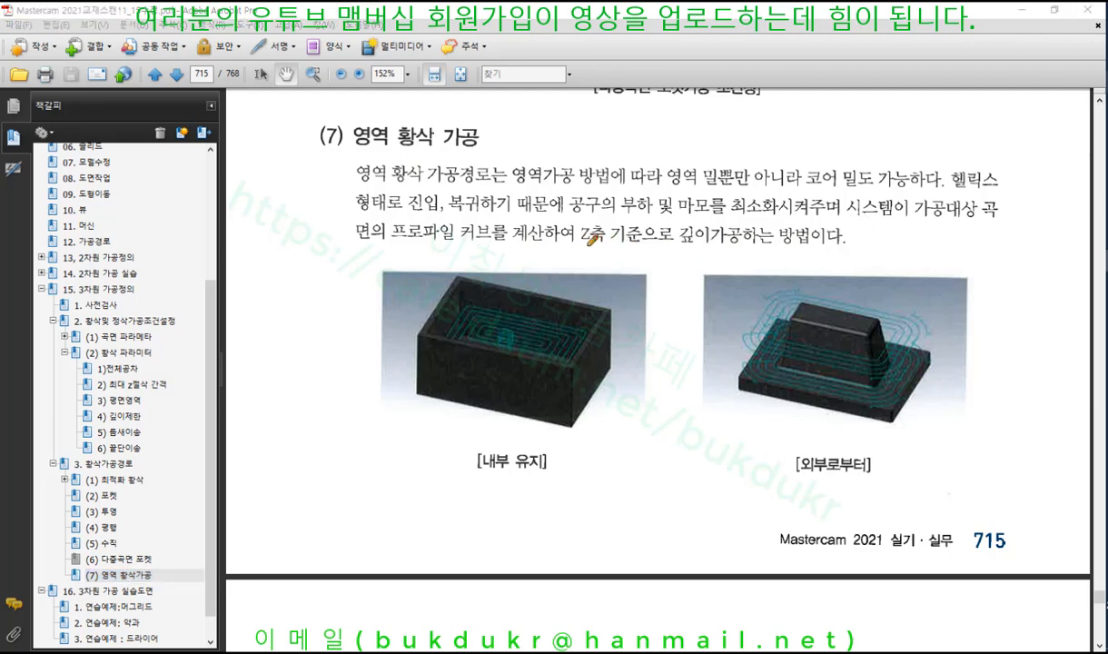
pyautogui.moveTo(587, 243); pyautogui.dragTo(752, 242)
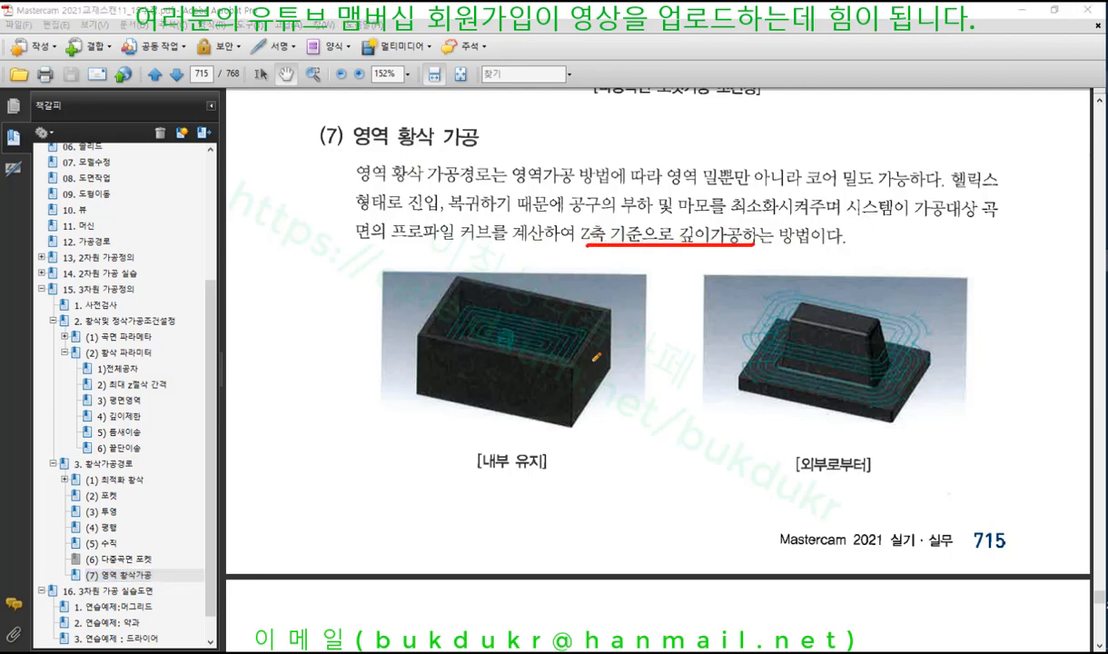
pyautogui.moveTo(261, 522)
pyautogui.mouseDown()
pyautogui.moveTo(262, 427)
pyautogui.moveTo(425, 480)
pyautogui.moveTo(436, 521)
pyautogui.moveTo(136, 519)
pyautogui.mouseUp()
pyautogui.moveTo(434, 523); pyautogui.dragTo(593, 515)
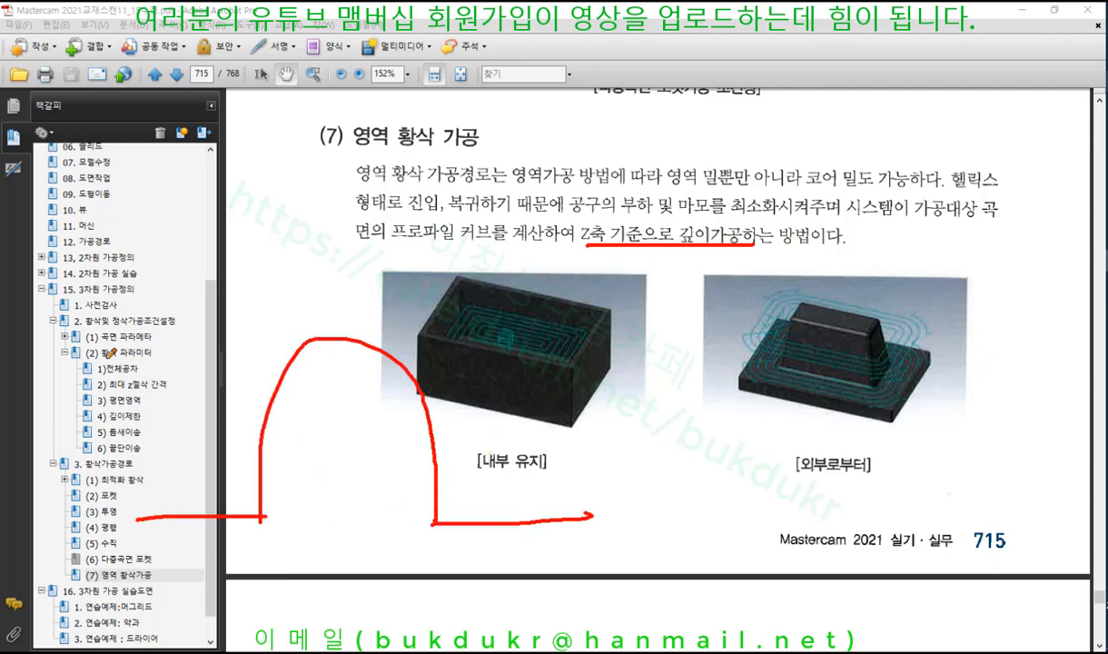
# Draw four horizontal depth-cut lines across the sketched dome profile
pyautogui.moveTo(106, 360); pyautogui.dragTo(495, 359)
pyautogui.moveTo(80, 401); pyautogui.dragTo(527, 401)
pyautogui.moveTo(102, 433); pyautogui.dragTo(582, 420)
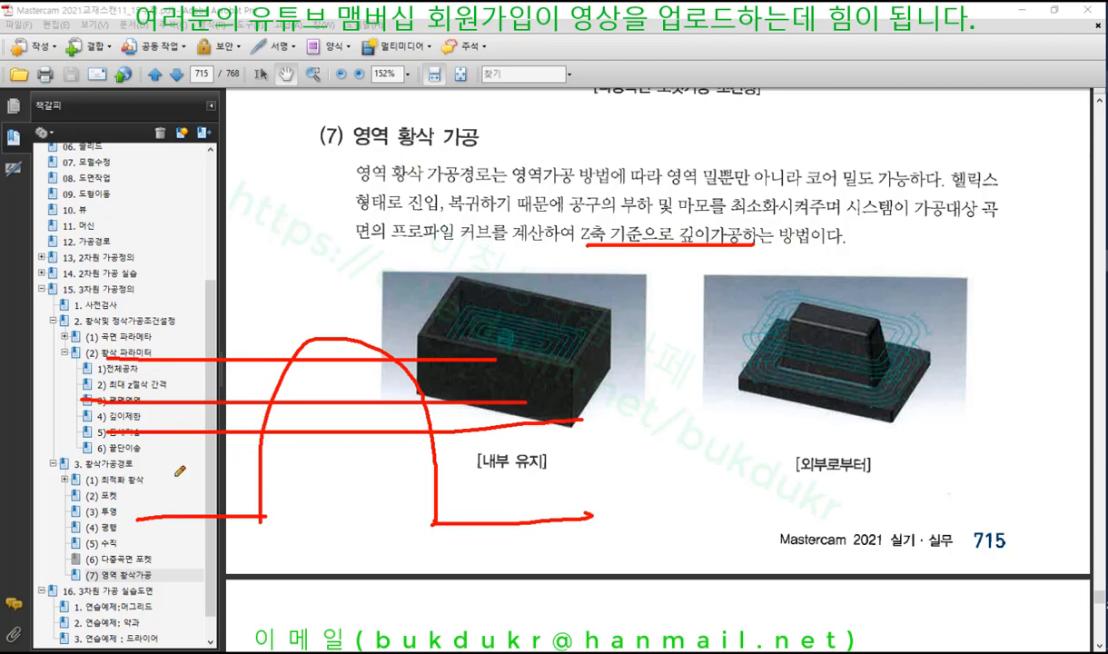
pyautogui.moveTo(107, 476); pyautogui.dragTo(563, 474)
# Sketch tool outlines at successive depths and downward step arrows beside the dome, then clear the pen drawings
pyautogui.moveTo(246, 329)
pyautogui.mouseDown()
pyautogui.moveTo(246, 364)
pyautogui.moveTo(208, 401)
pyautogui.moveTo(182, 277)
pyautogui.mouseUp()
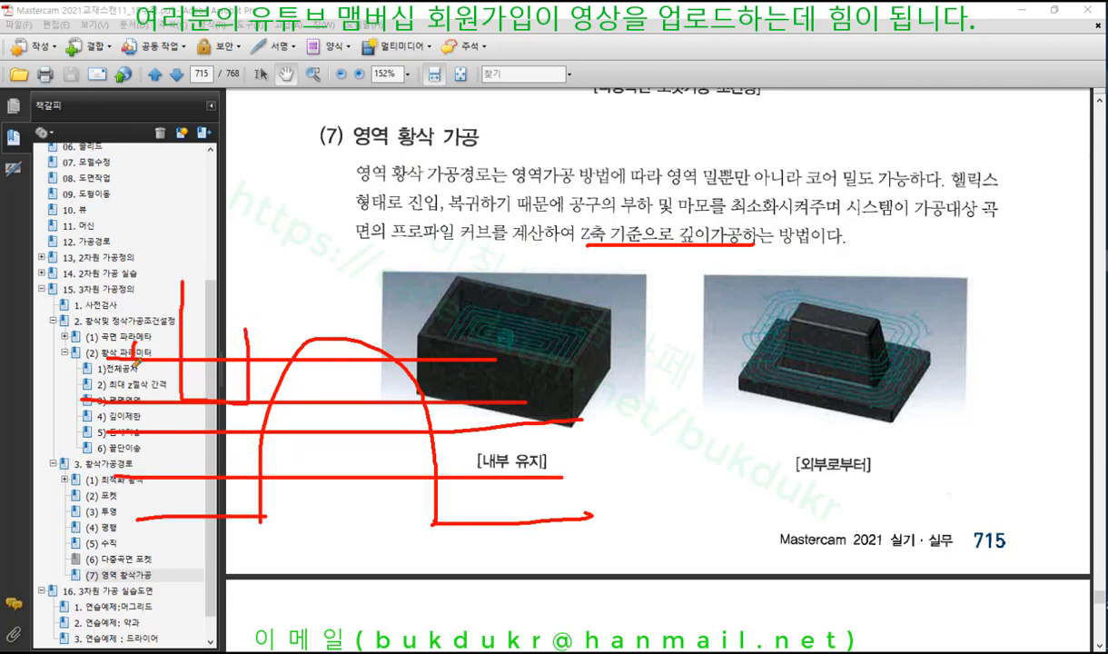
pyautogui.moveTo(134, 342)
pyautogui.mouseDown()
pyautogui.moveTo(127, 434)
pyautogui.moveTo(183, 315)
pyautogui.moveTo(187, 477)
pyautogui.moveTo(243, 480)
pyautogui.moveTo(259, 277)
pyautogui.mouseUp()
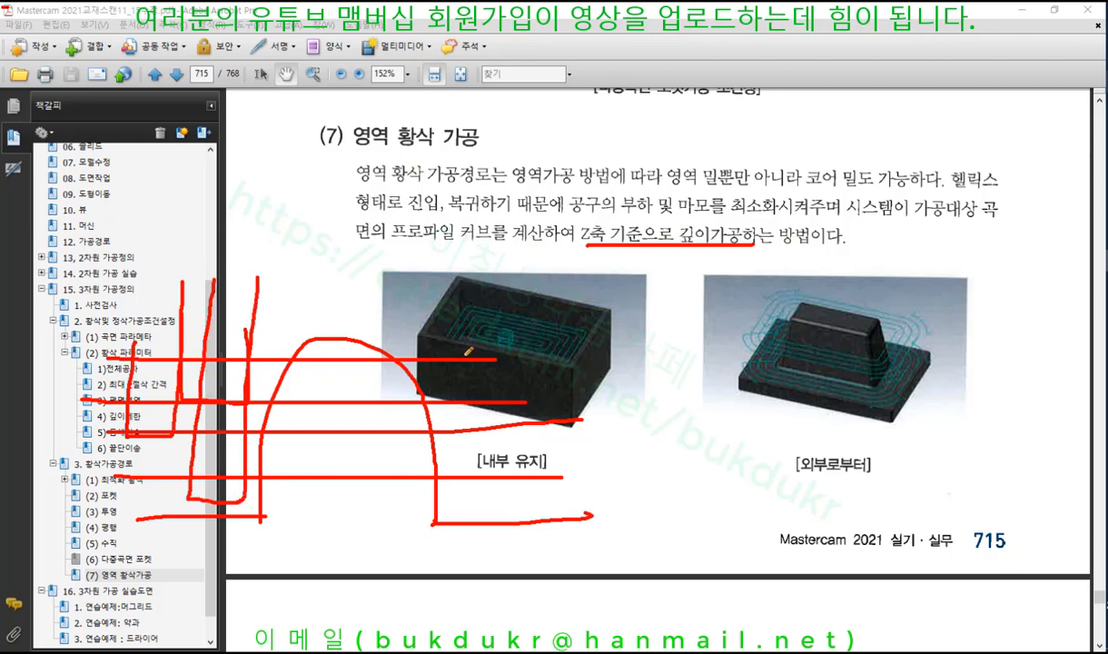
pyautogui.moveTo(488, 360)
pyautogui.mouseDown()
pyautogui.moveTo(491, 407)
pyautogui.moveTo(516, 420)
pyautogui.moveTo(507, 429)
pyautogui.moveTo(536, 481)
pyautogui.moveTo(572, 490)
pyautogui.moveTo(584, 467)
pyautogui.mouseUp()
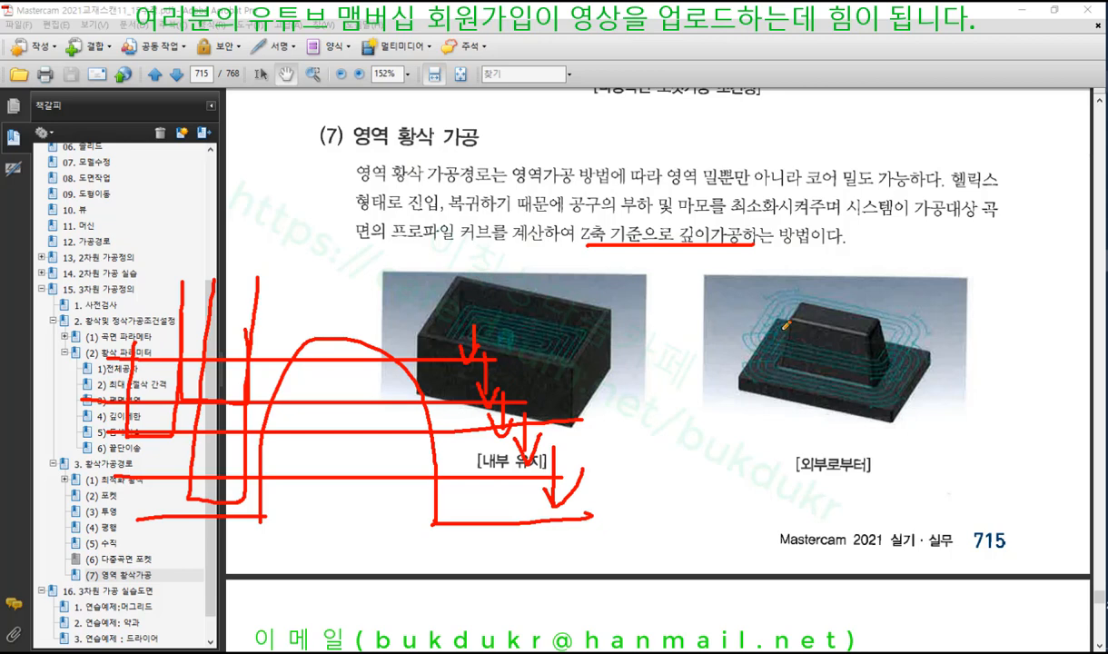
pyautogui.rightClick(750, 311)
pyautogui.click(799, 463)
# Examine the area roughing cut parameters illustration in subsection 1) on page 716
pyautogui.scroll(-5, 681, 370)
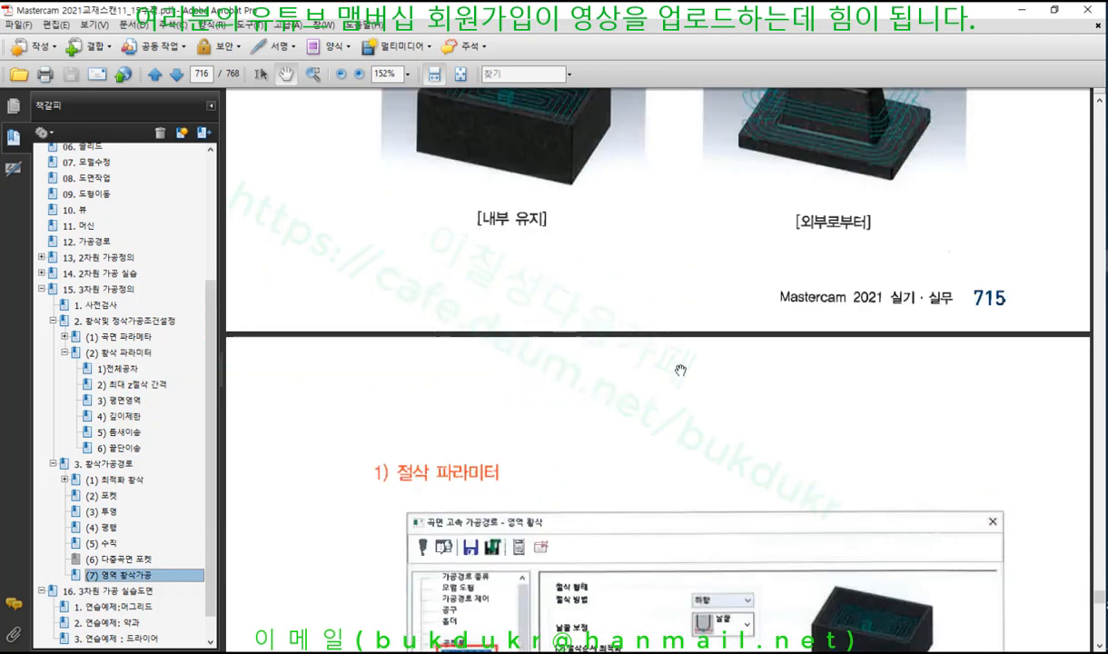
pyautogui.scroll(-3, 680, 370)
pyautogui.scroll(-1, 680, 368)
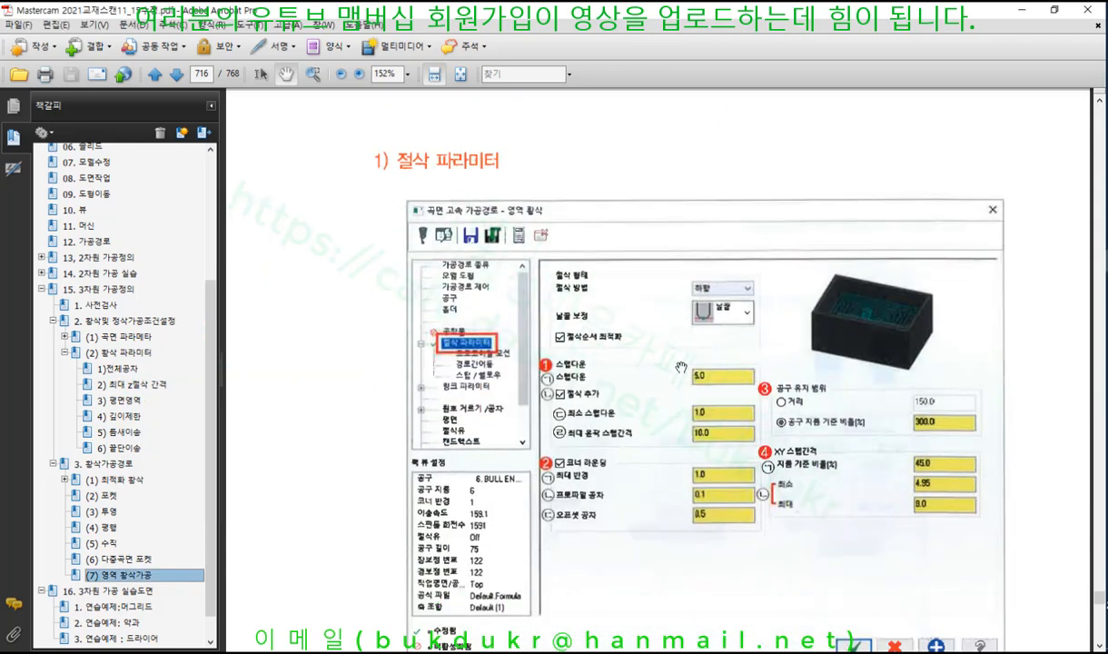
pyautogui.scroll(-2, 680, 368)
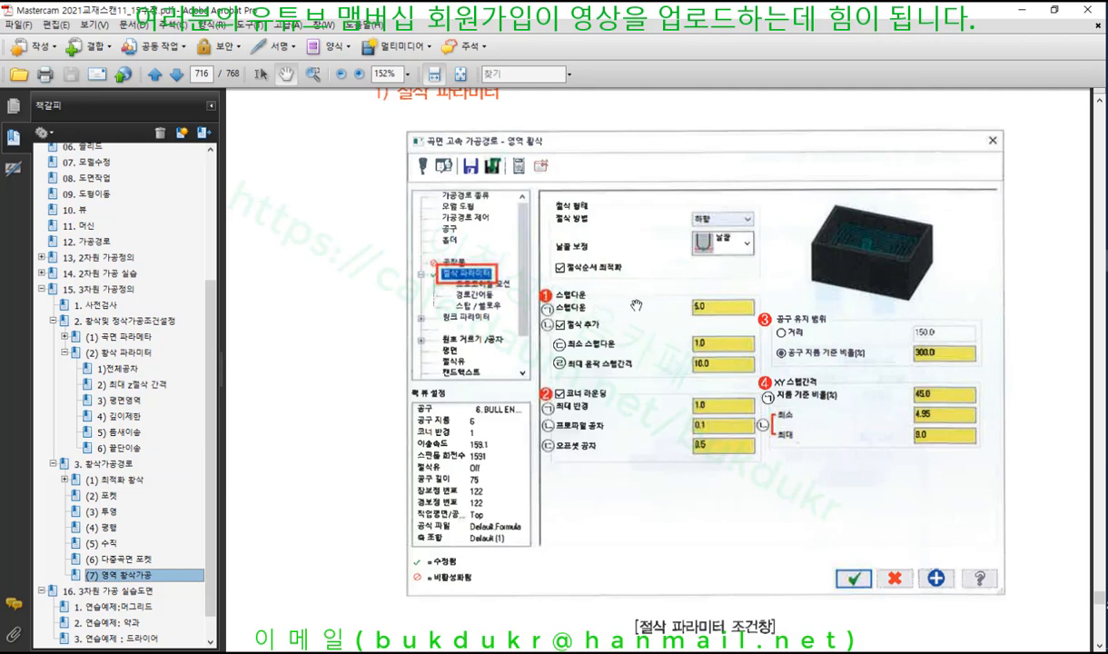
# Switch to Mastercam, cancel the multisurface pocket parameters, and collapse both operations in the toolpath tree
pyautogui.click(690, 300)
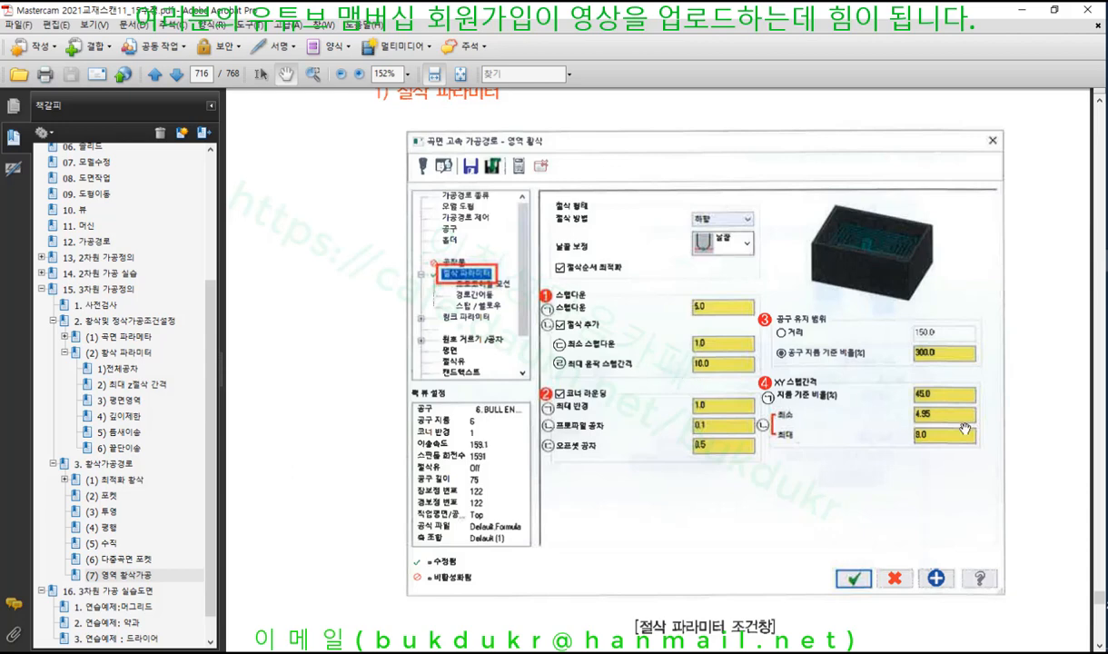
pyautogui.click(1020, 16)
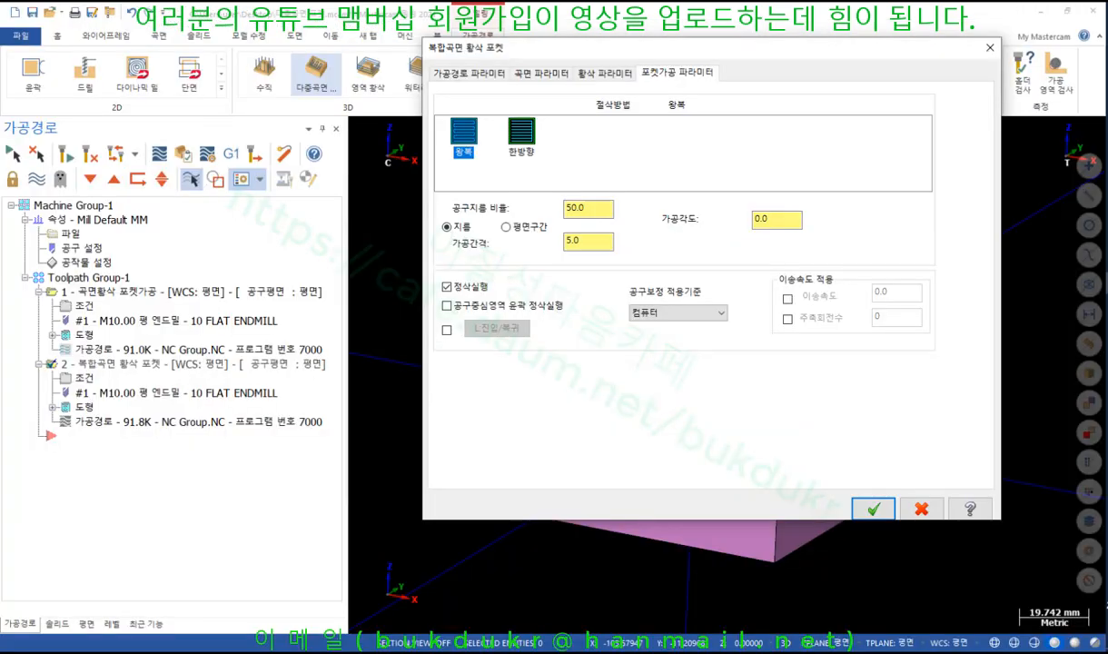
pyautogui.click(922, 510)
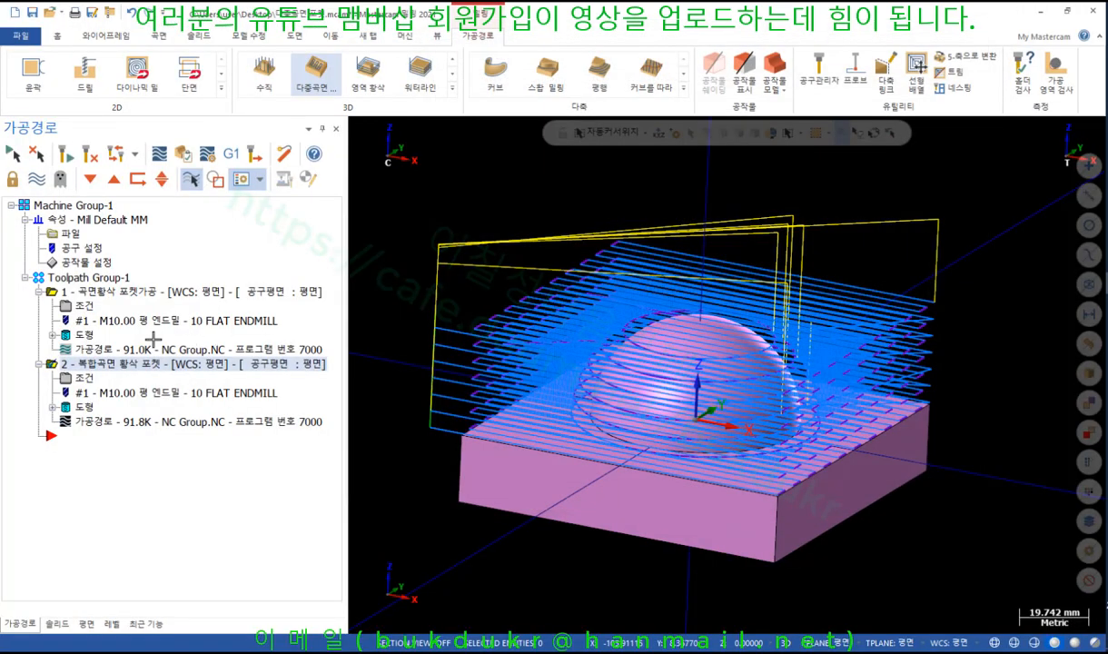
pyautogui.click(38, 292)
pyautogui.click(38, 306)
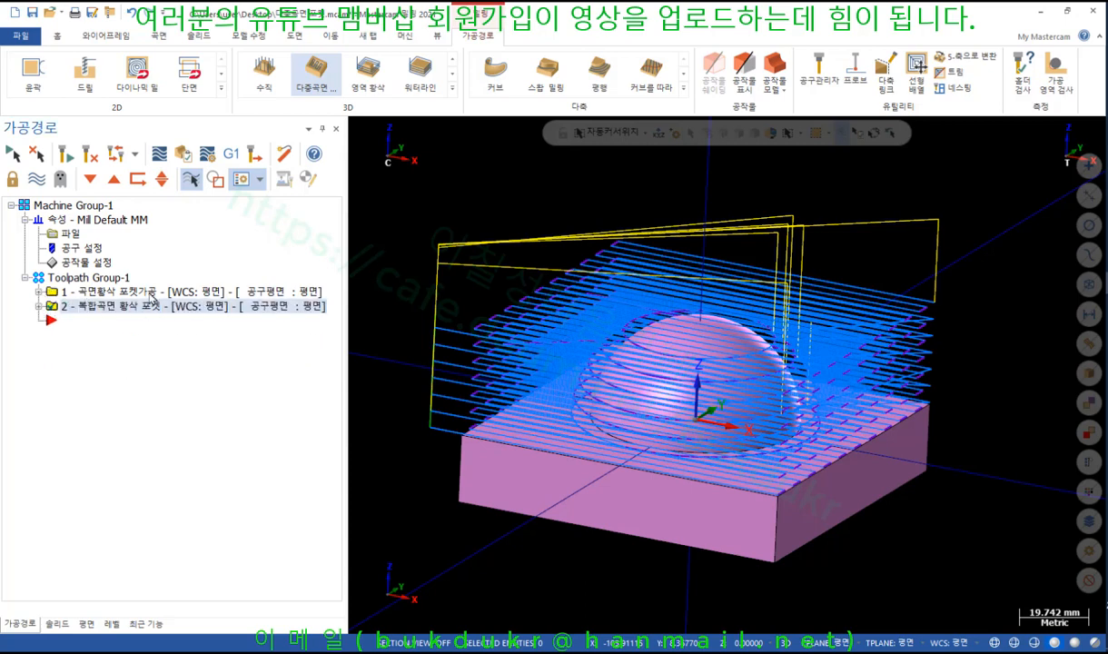
# Select all operations in Toolpath Group-1 and hide their toolpath display from the model
pyautogui.click(87, 278)
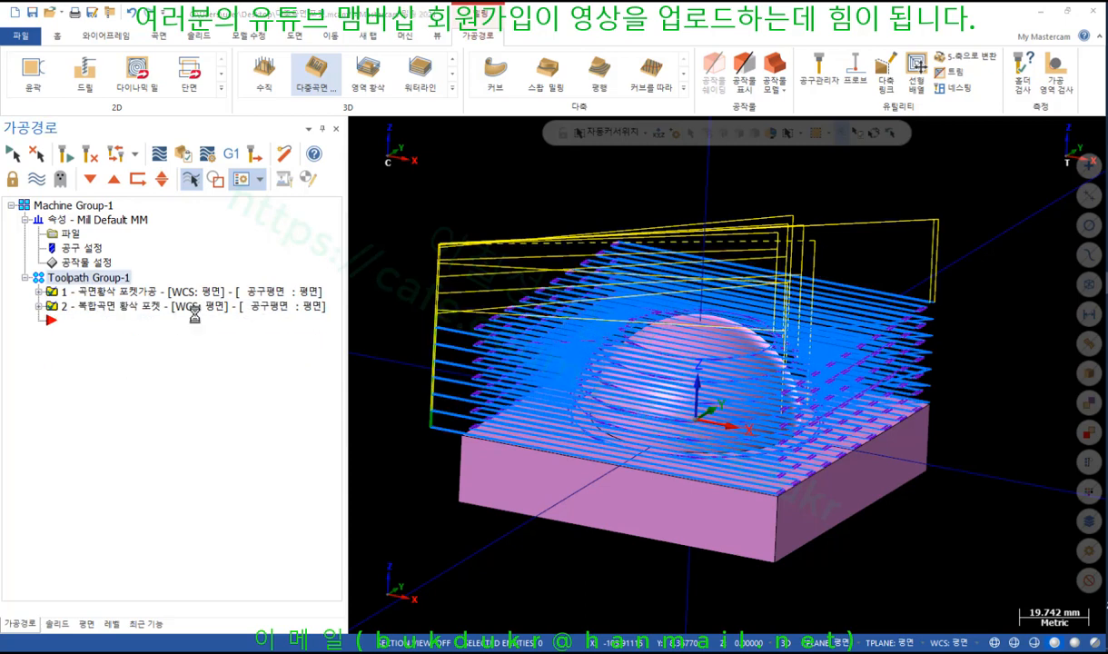
pyautogui.press('Delete')
pyautogui.click(660, 390)
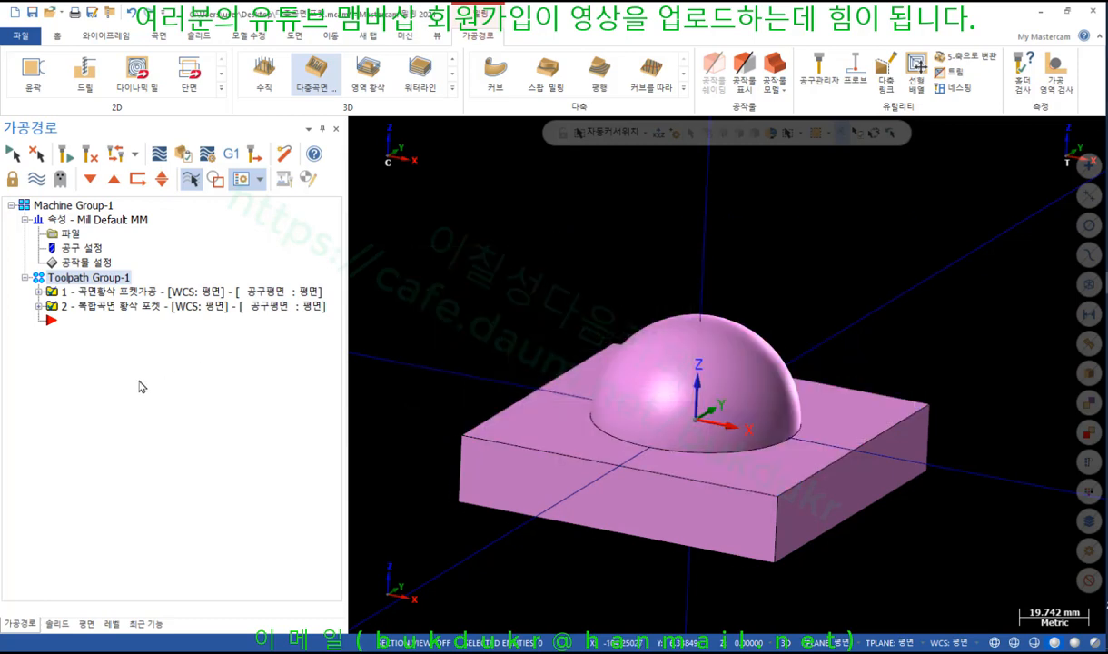
# Start an Area Roughing (영역 황삭) toolpath and select the block's top face and the dome as machining geometry
pyautogui.scroll(-4, 790, 267)
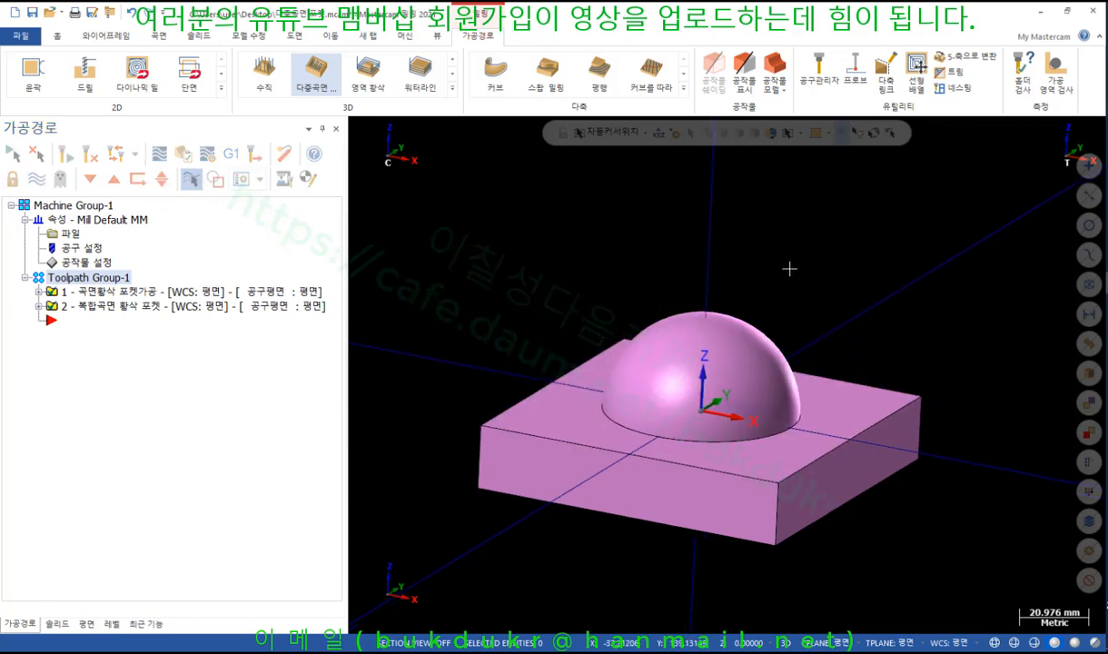
pyautogui.moveTo(790, 267); pyautogui.dragTo(784, 292, button='middle')
pyautogui.click(453, 88)
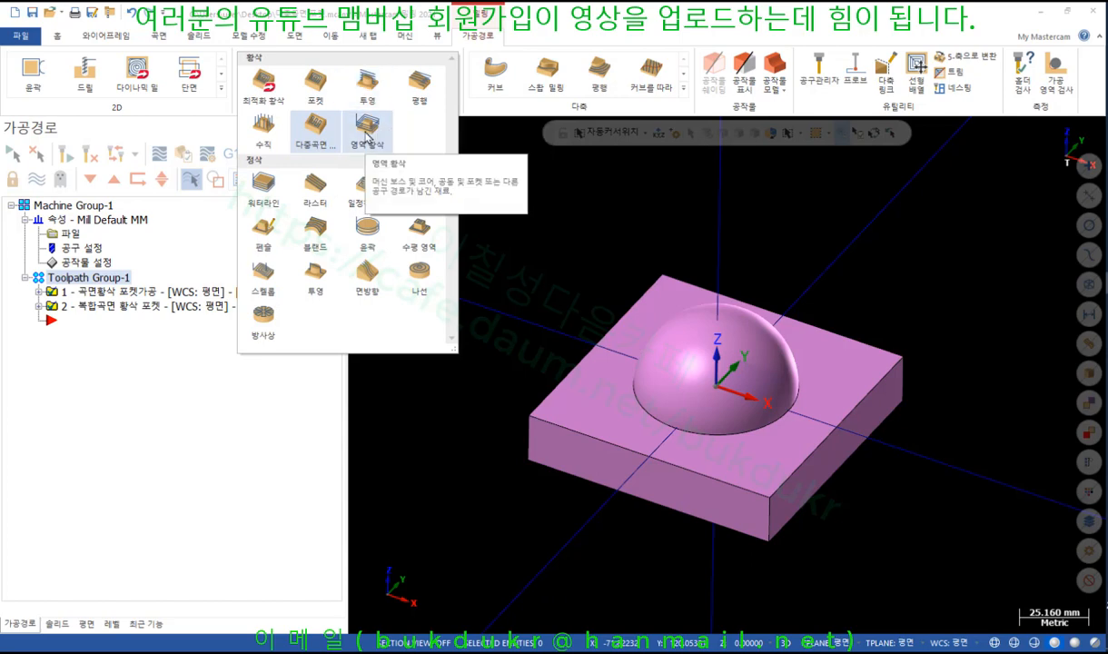
pyautogui.click(367, 131)
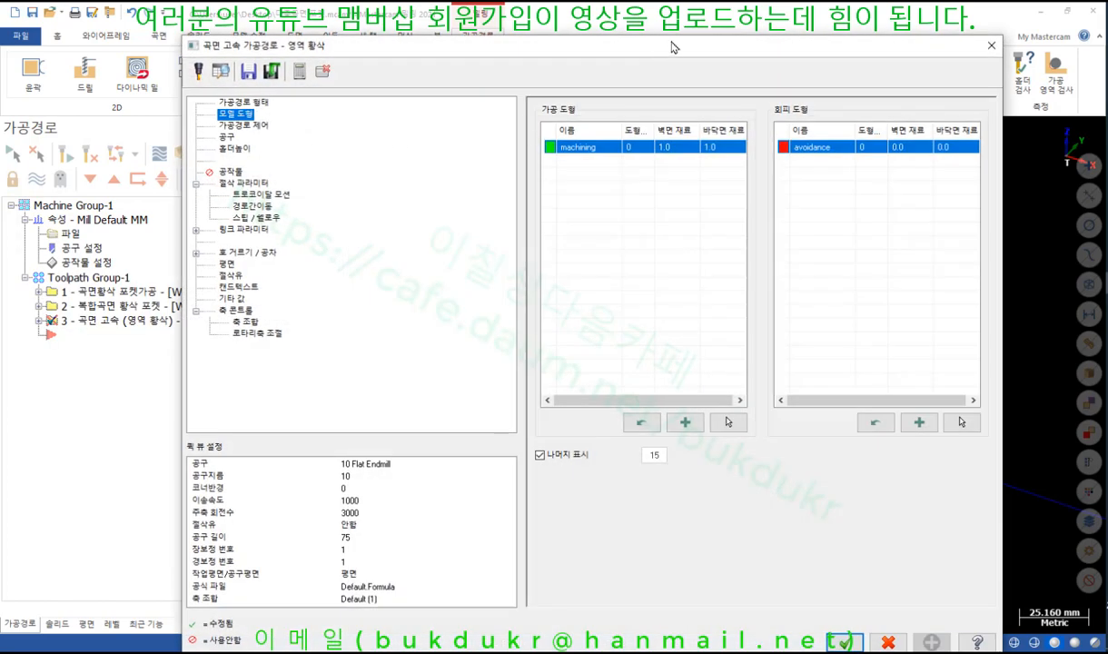
pyautogui.moveTo(672, 47); pyautogui.dragTo(509, 27)
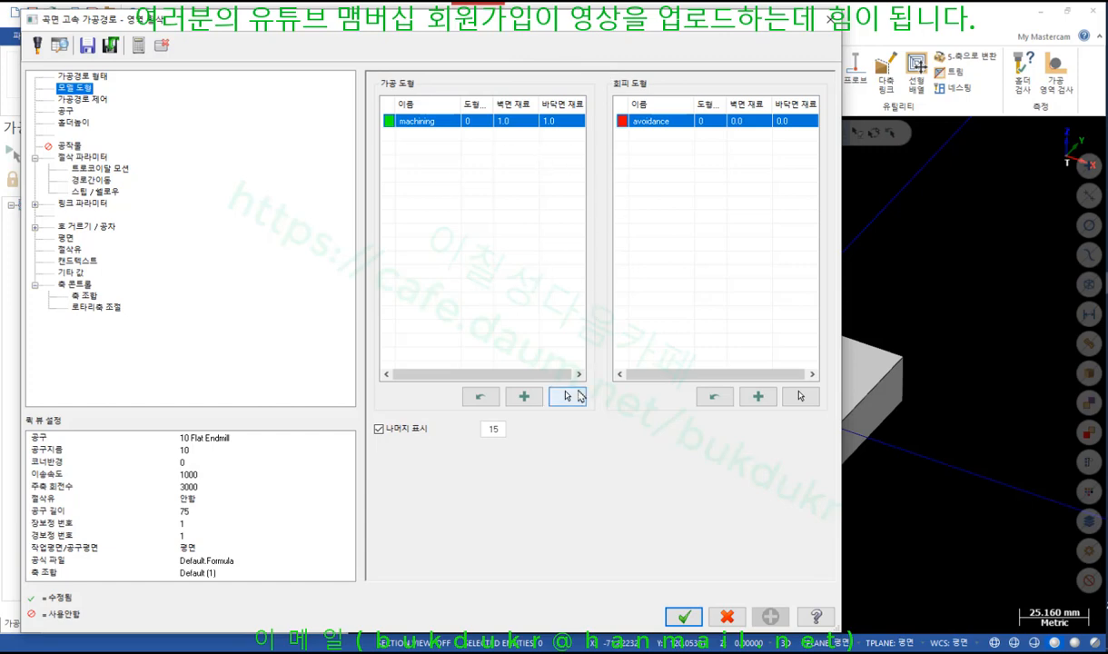
pyautogui.click(567, 398)
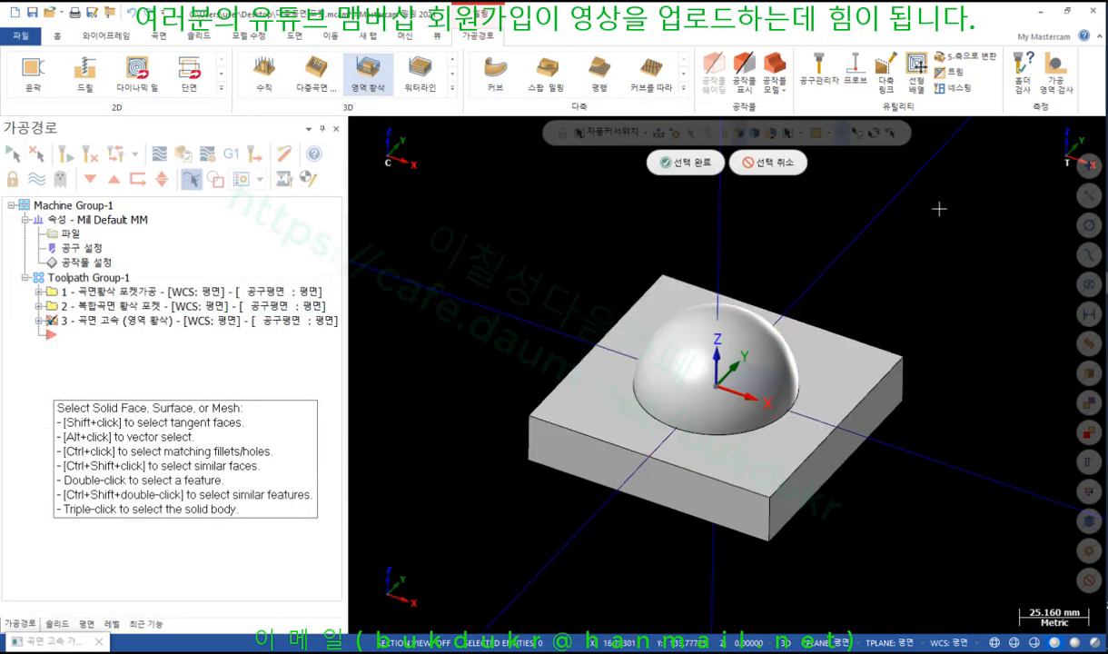
pyautogui.click(582, 392)
pyautogui.click(666, 381)
pyautogui.click(685, 162)
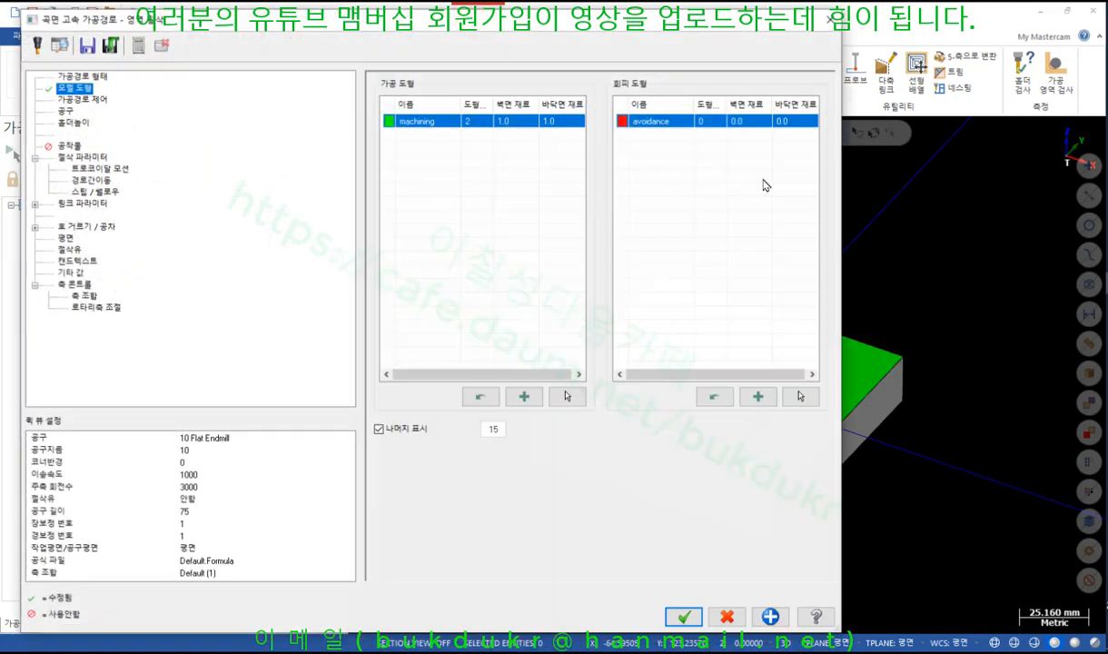
# Include the silhouette boundary with the outside-to-inside (밖에서 내부로) method, and select the 10 Flat Endmill
pyautogui.moveTo(726, 31); pyautogui.dragTo(815, 44)
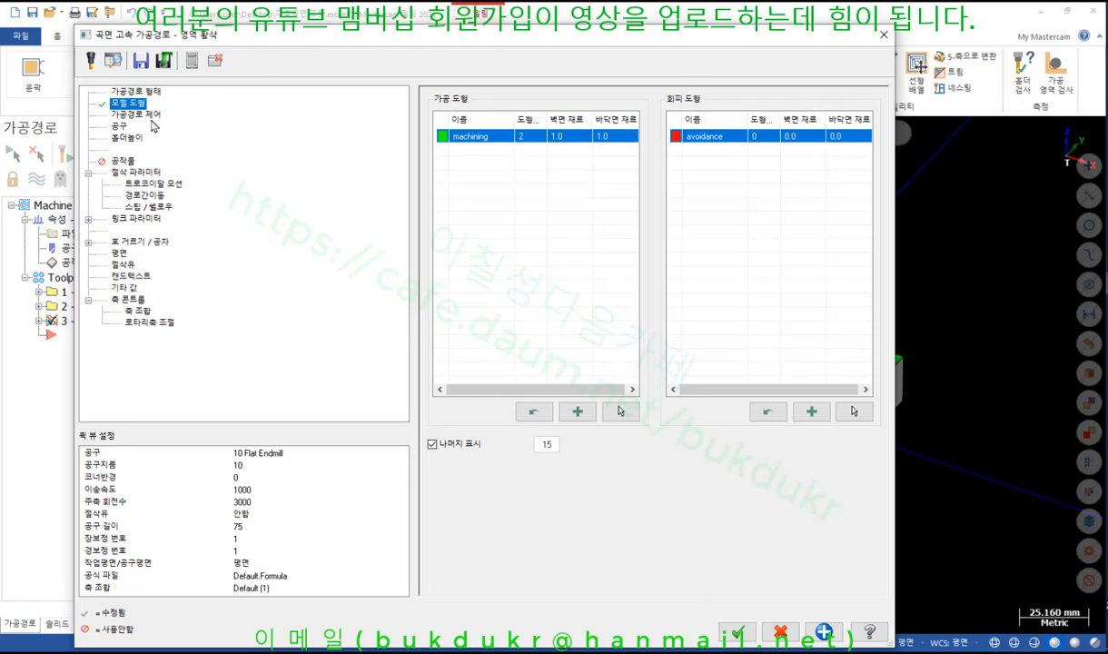
pyautogui.click(143, 116)
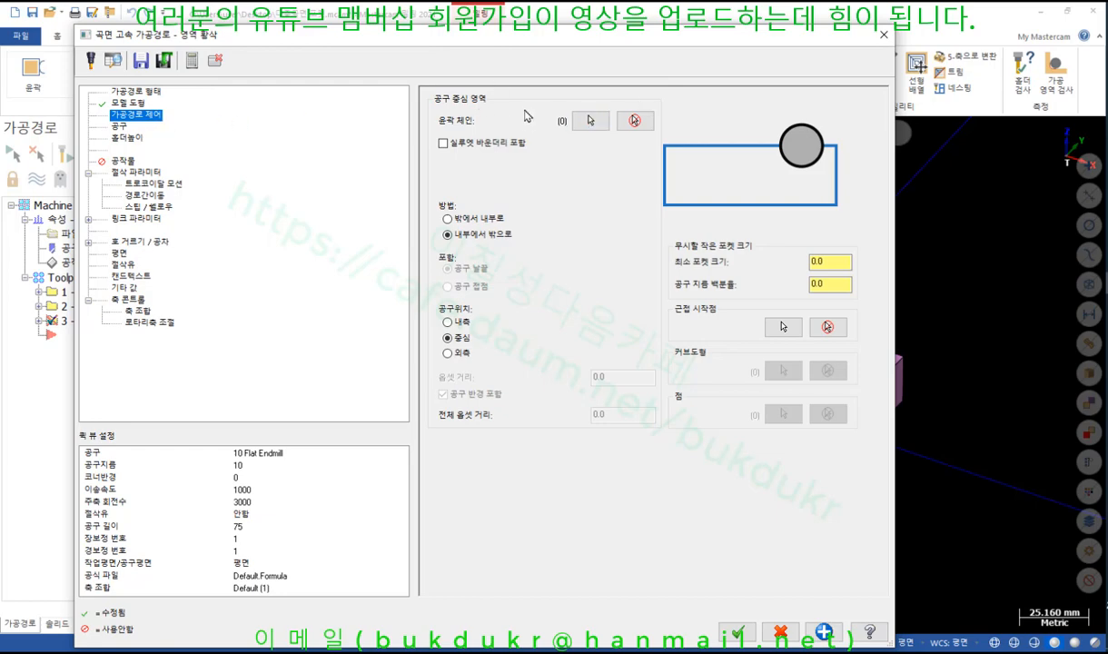
pyautogui.moveTo(720, 38); pyautogui.dragTo(740, 50)
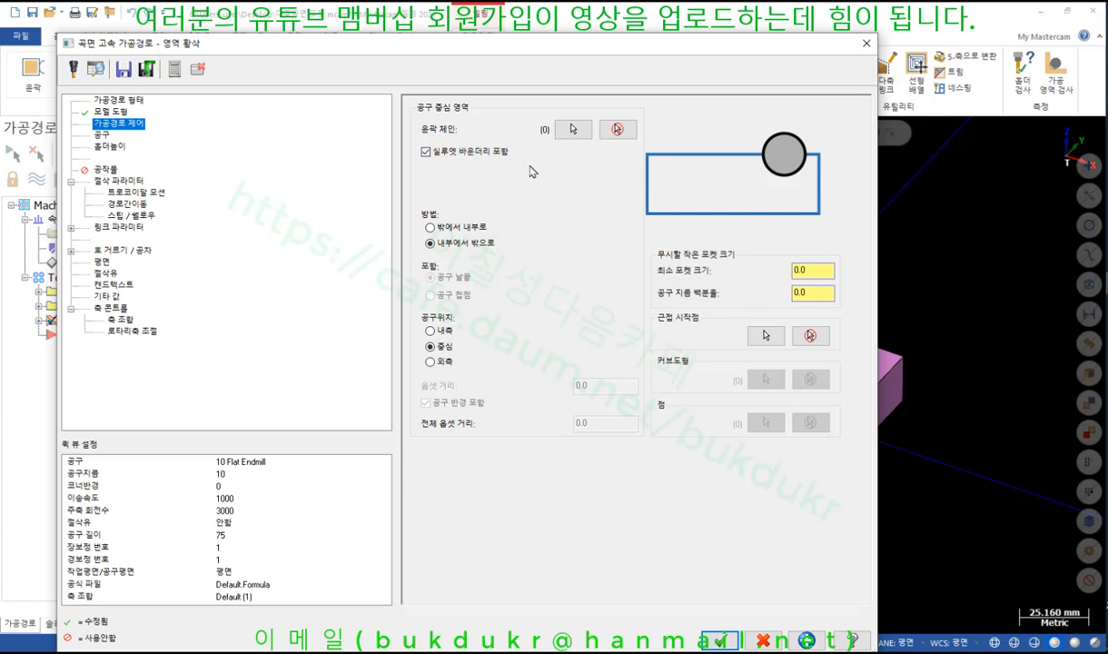
pyautogui.click(442, 229)
pyautogui.click(811, 270)
pyautogui.click(103, 135)
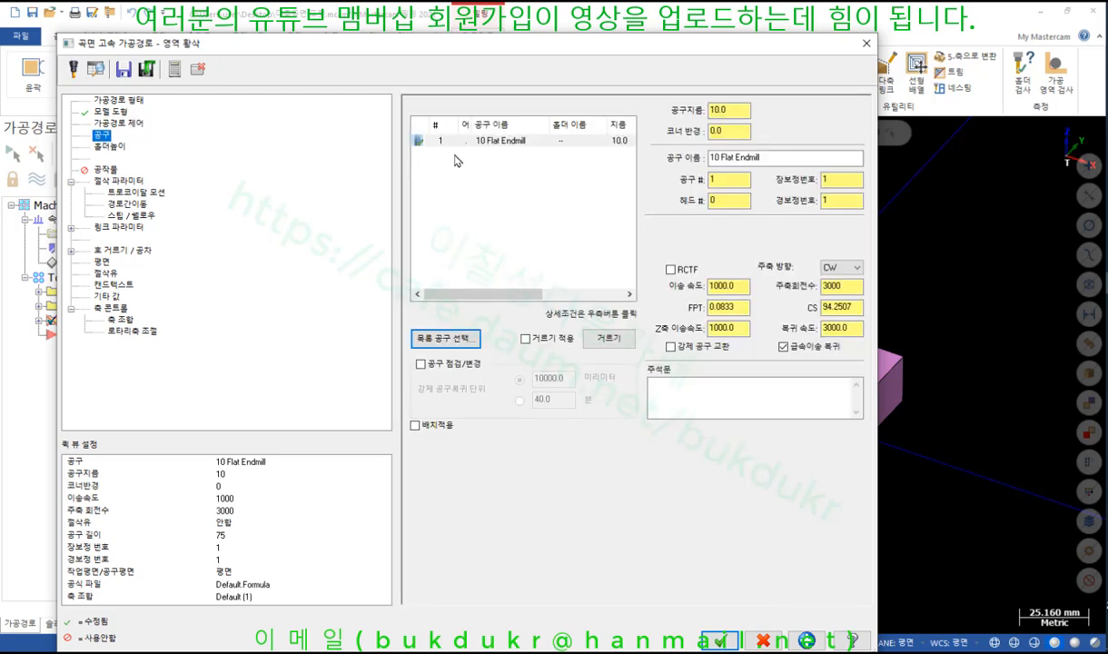
pyautogui.click(466, 143)
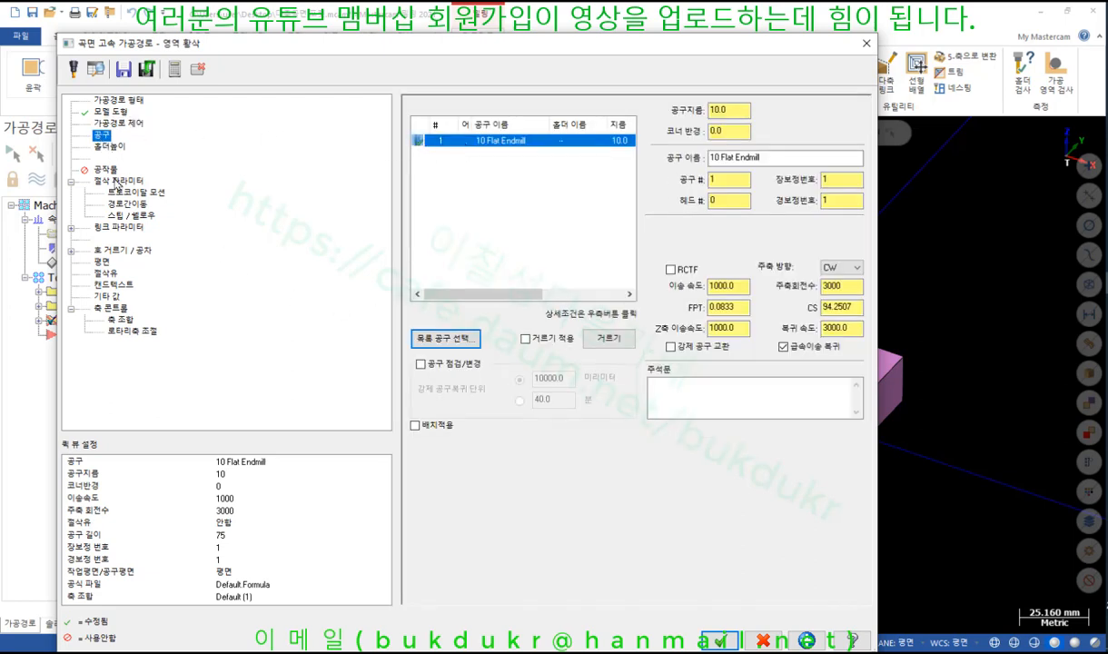
# Try the 상향 cutting method in the cut parameters and set it back to 하향
pyautogui.click(118, 181)
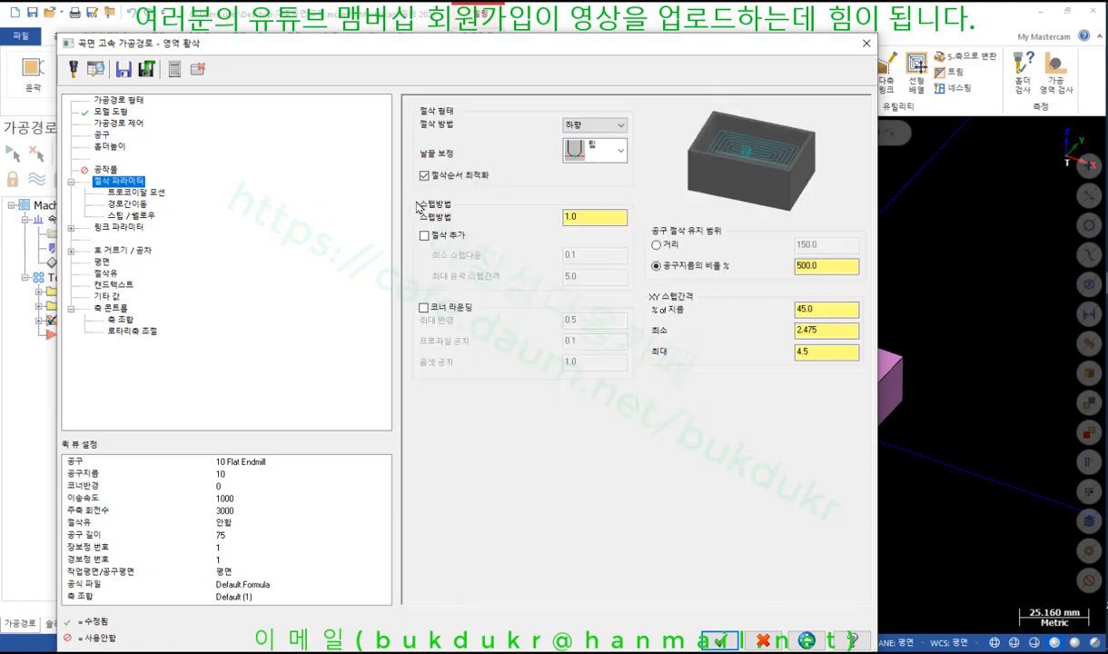
pyautogui.click(623, 128)
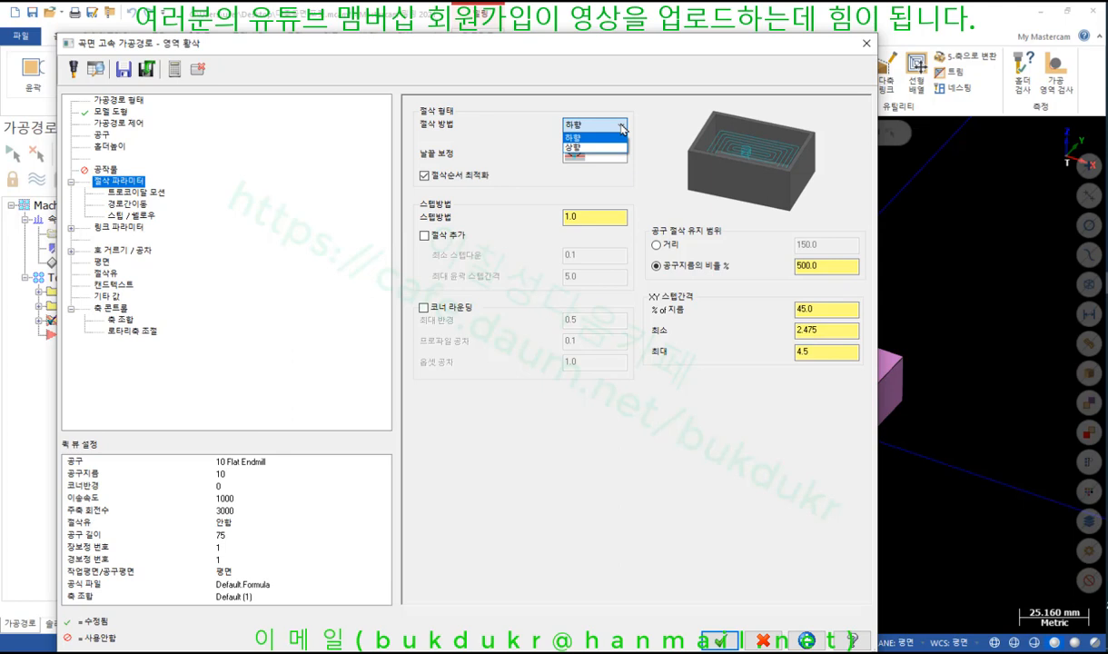
pyautogui.click(576, 147)
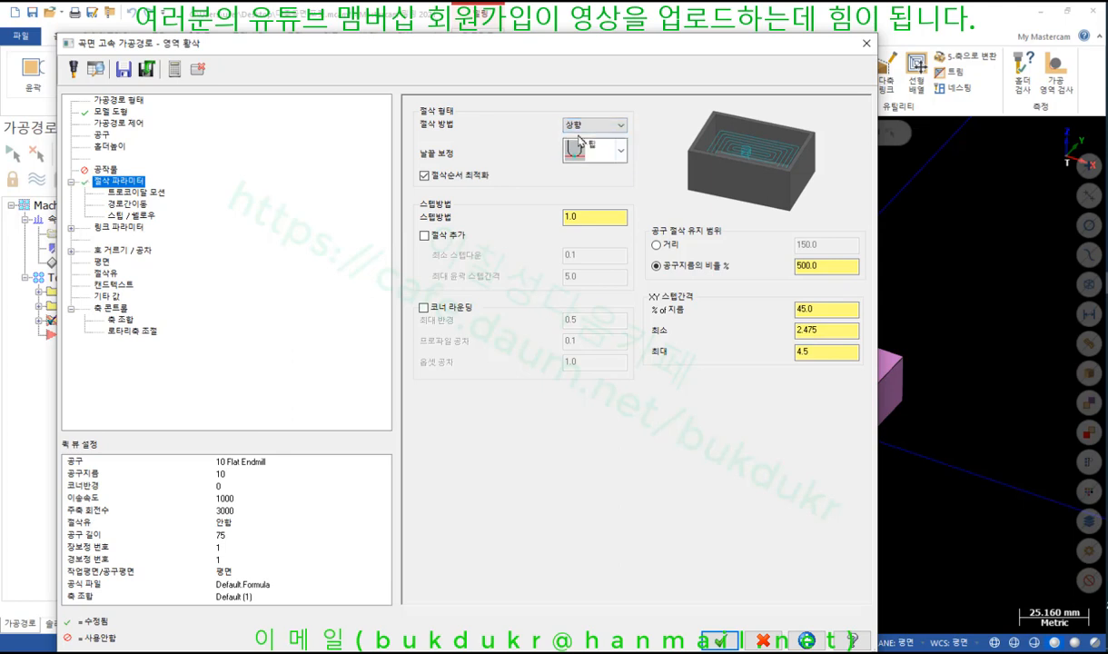
pyautogui.click(625, 126)
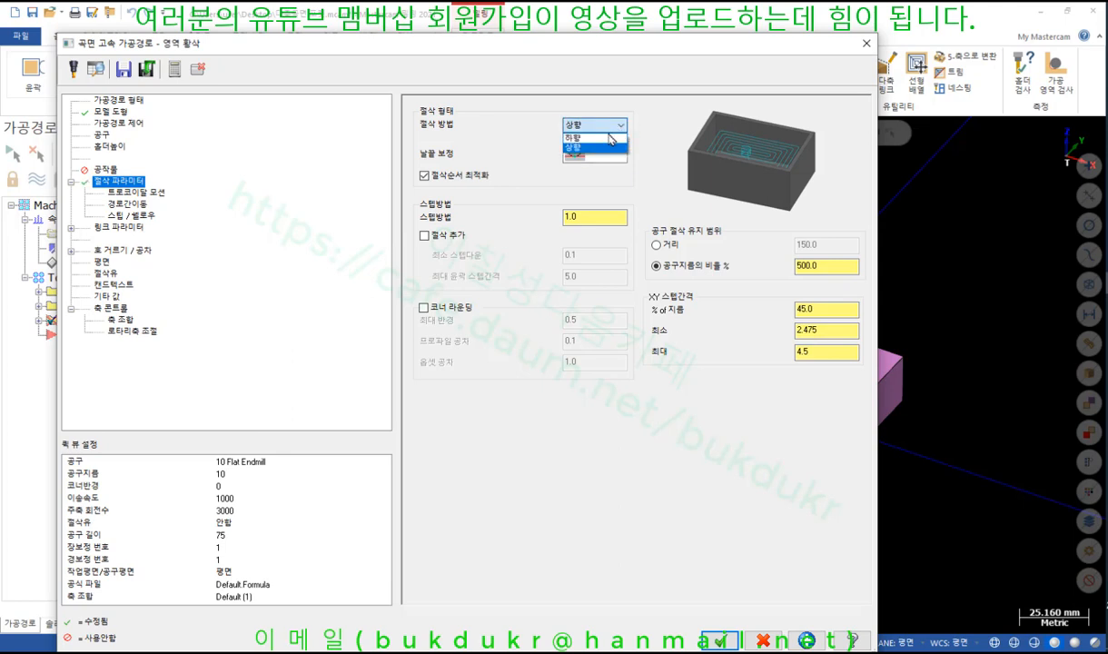
pyautogui.click(584, 135)
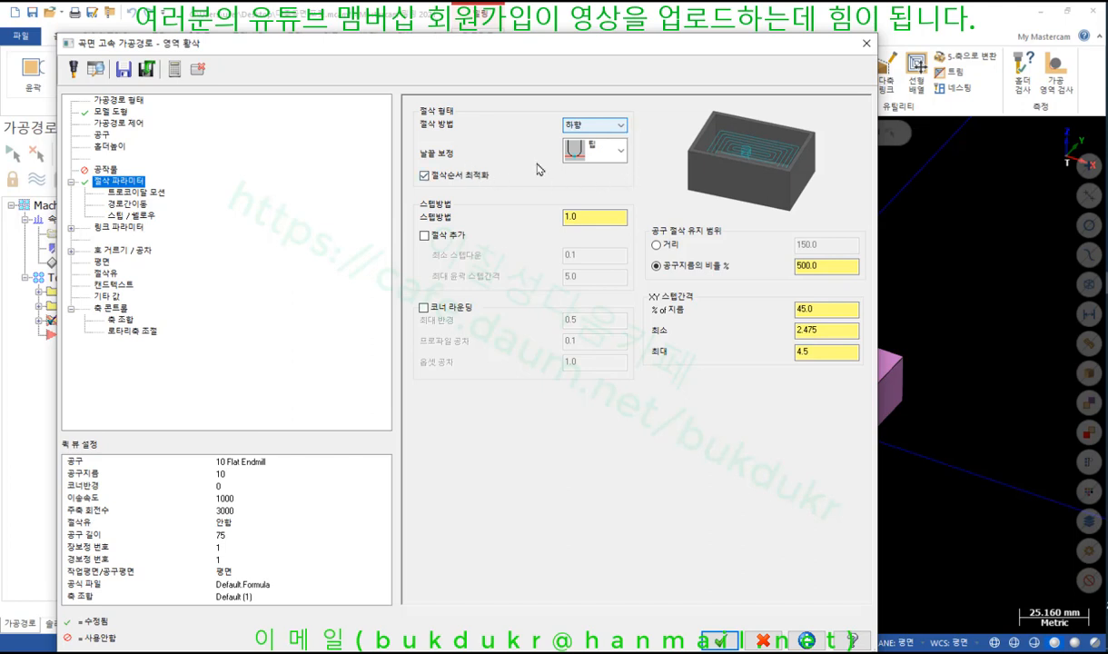
pyautogui.click(621, 153)
pyautogui.click(621, 155)
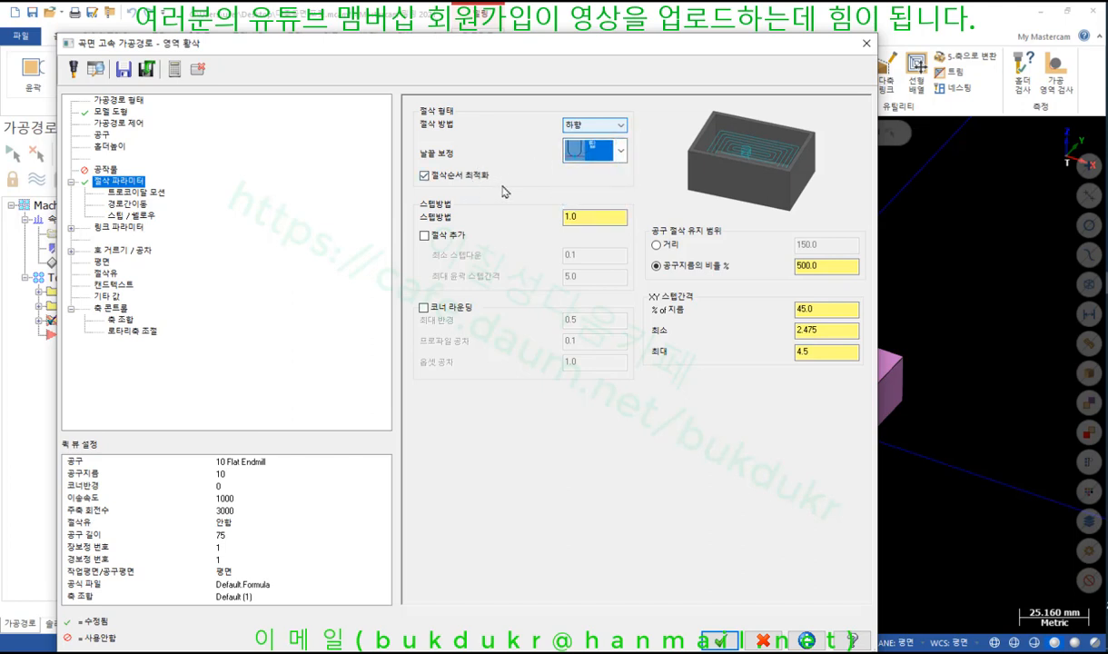
# Set the area roughing stepdown to 5.0, and try adding intermediate cuts (절삭 추가) before disabling that option
pyautogui.click(607, 218)
pyautogui.moveTo(607, 218); pyautogui.dragTo(522, 219)
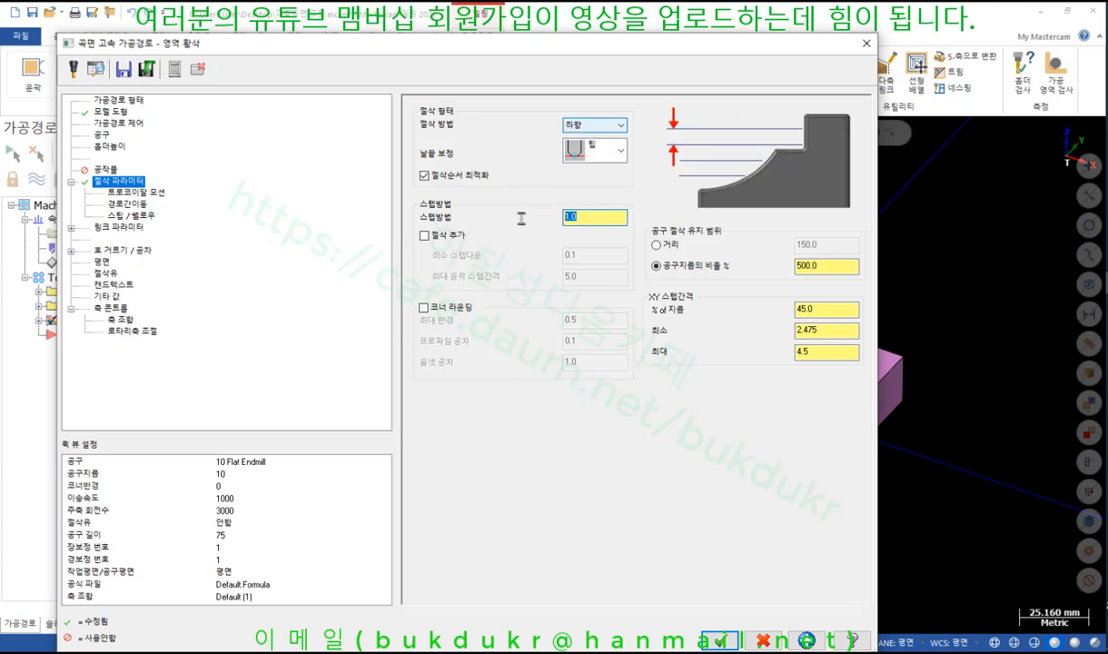
pyautogui.write('5')
pyautogui.click(424, 236)
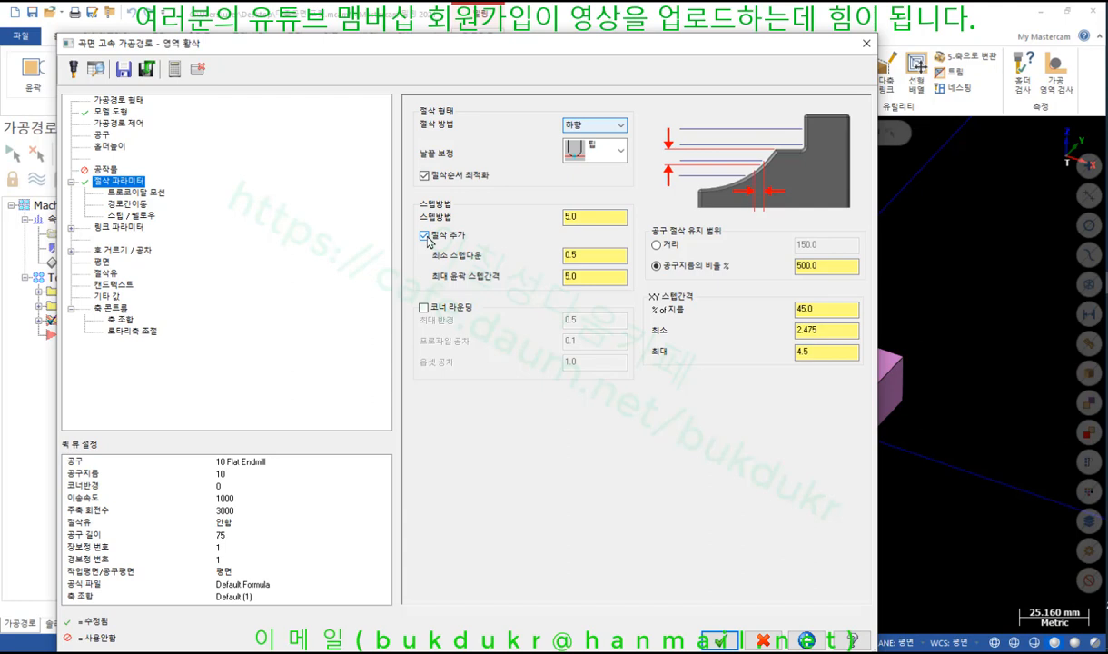
pyautogui.click(425, 236)
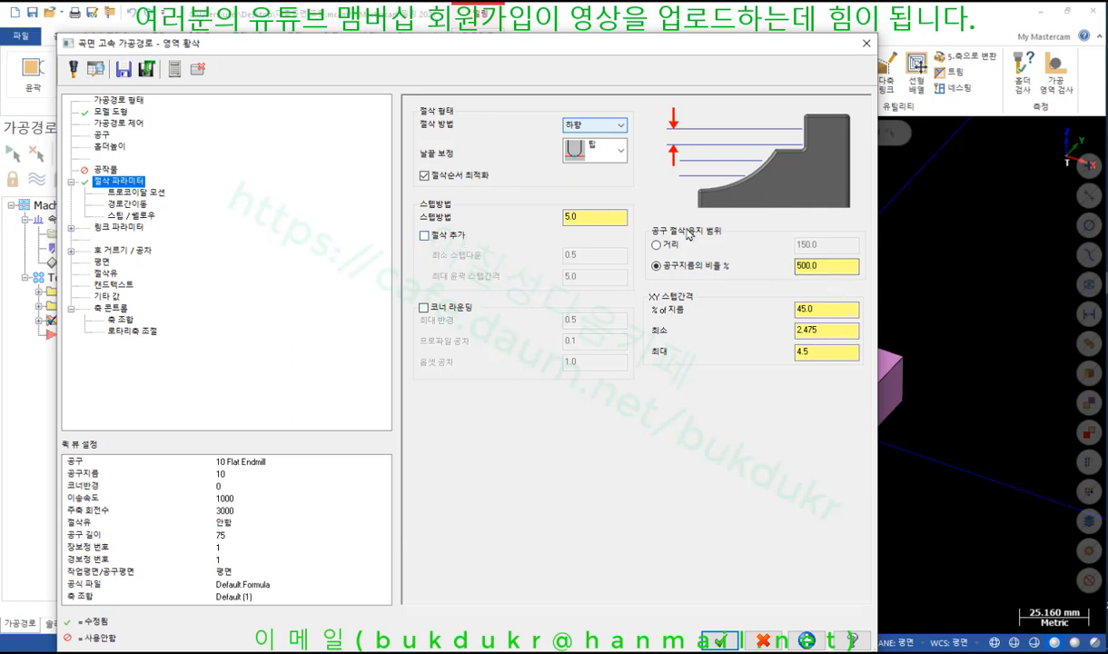
pyautogui.click(833, 267)
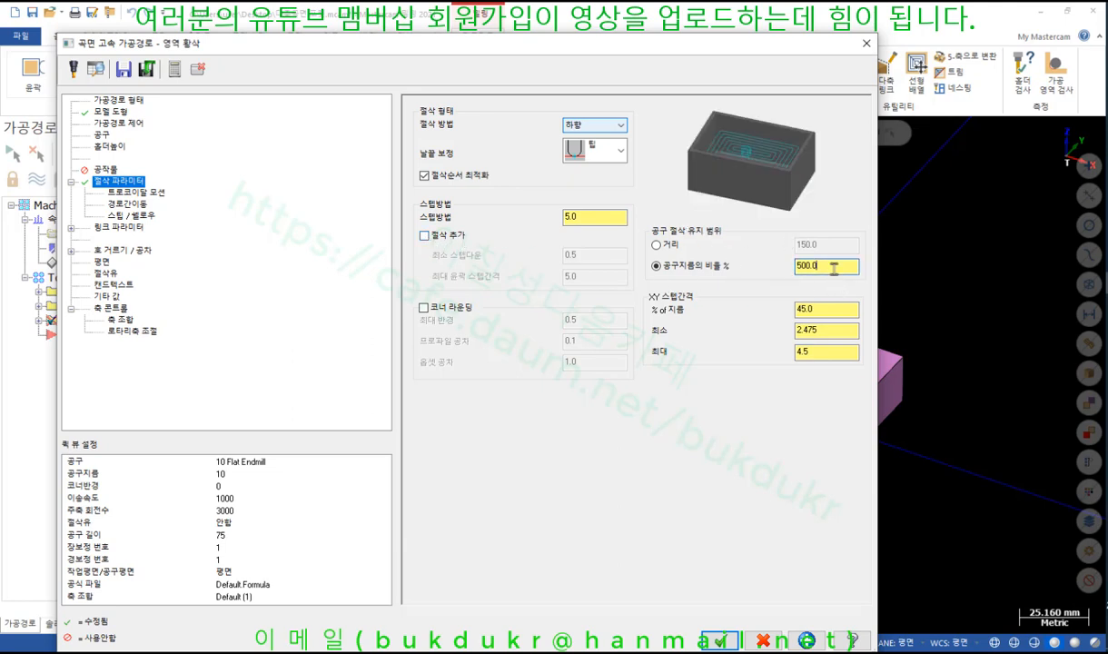
pyautogui.click(845, 311)
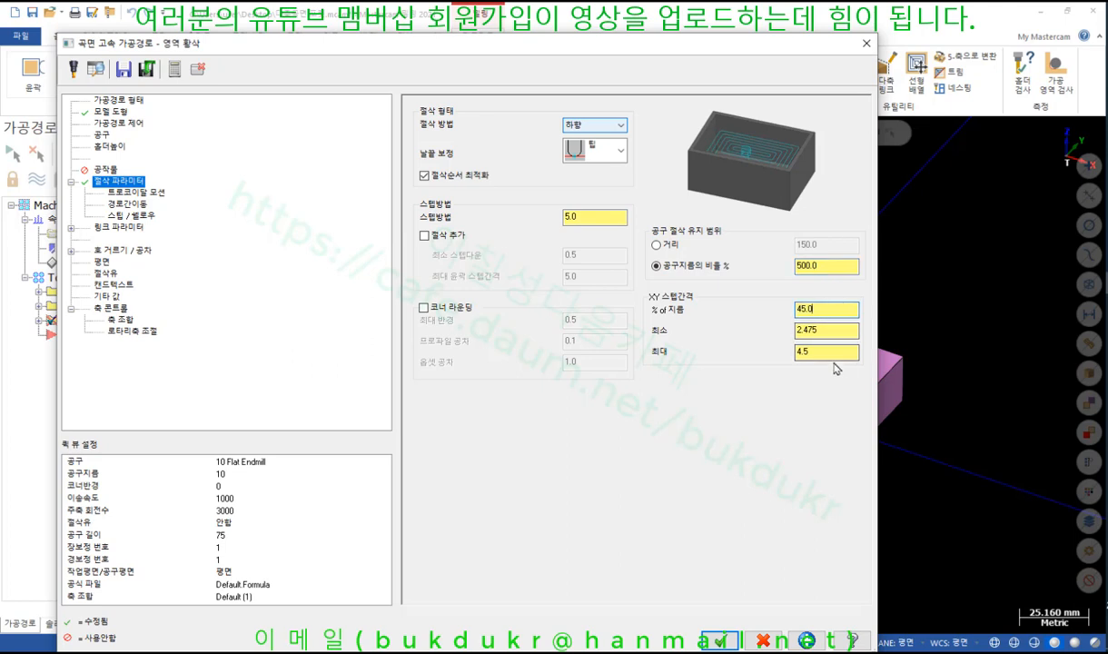
# Set the entry helix radius to 4 in the transition settings and clear the profile length limit value
pyautogui.click(138, 192)
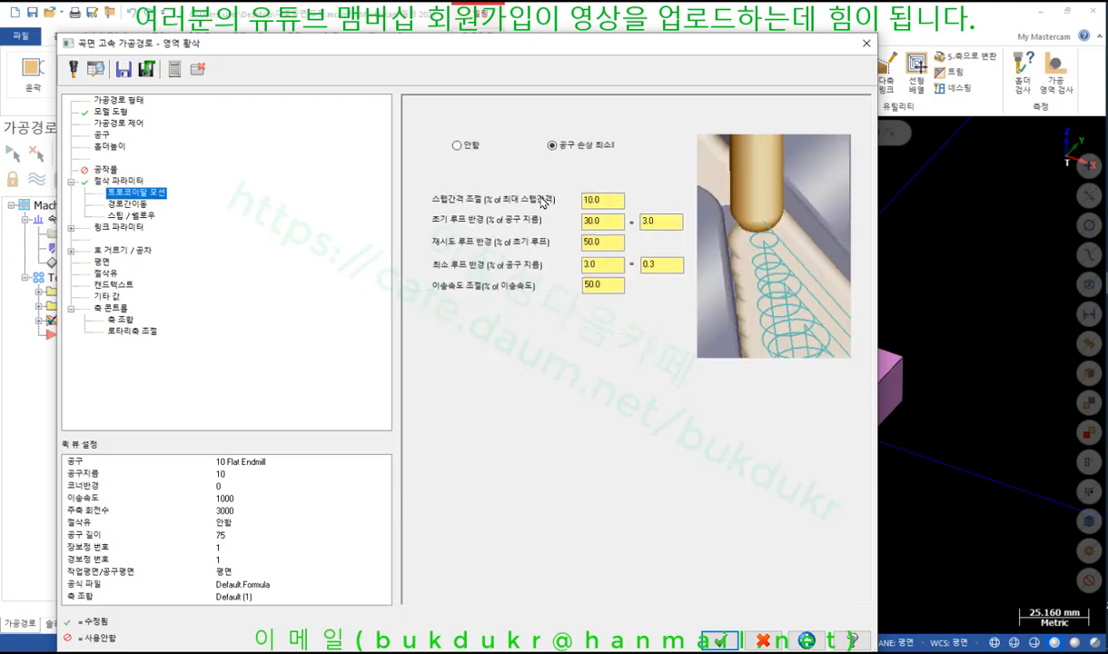
pyautogui.click(136, 205)
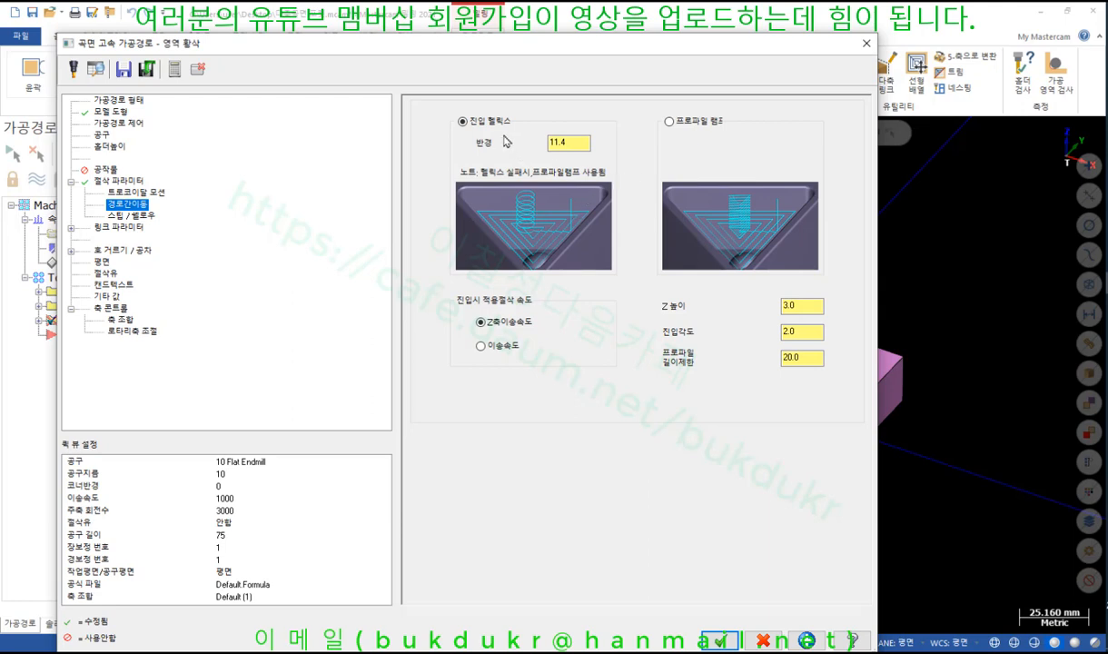
pyautogui.doubleClick(558, 141)
pyautogui.write('4')
pyautogui.click(807, 306)
pyautogui.click(813, 331)
pyautogui.click(815, 355)
pyautogui.press('BackSpace')
pyautogui.press('BackSpace')
pyautogui.press('BackSpace')
pyautogui.press('BackSpace')
# Set the clearance plane to 100 in the linking parameters and generate the area roughing toolpath
pyautogui.click(130, 215)
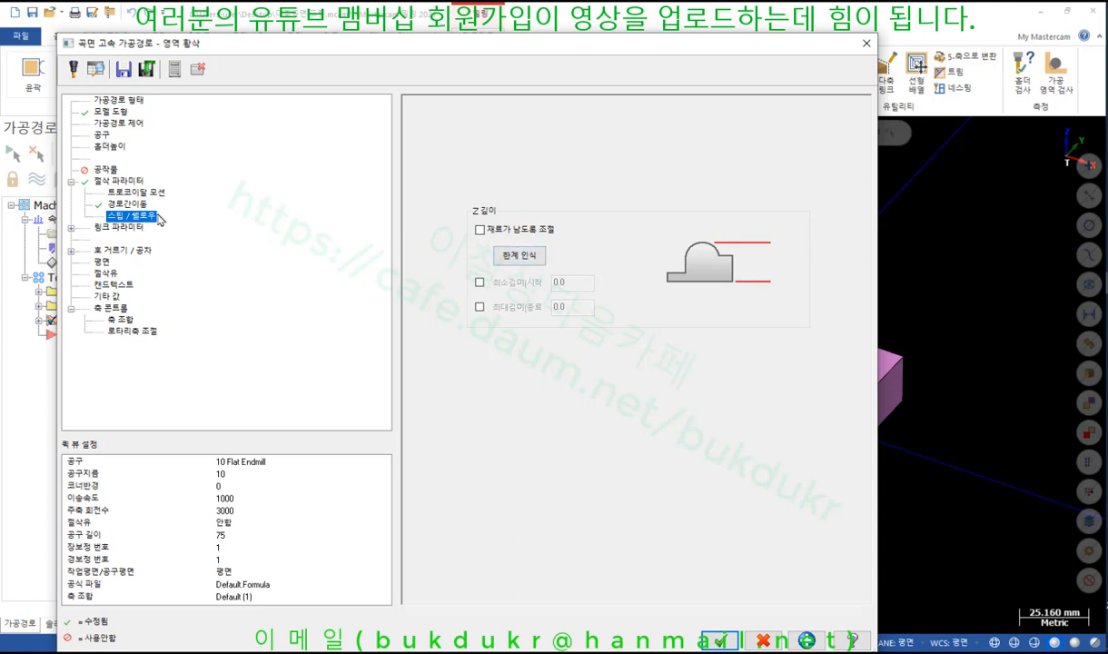
pyautogui.click(124, 229)
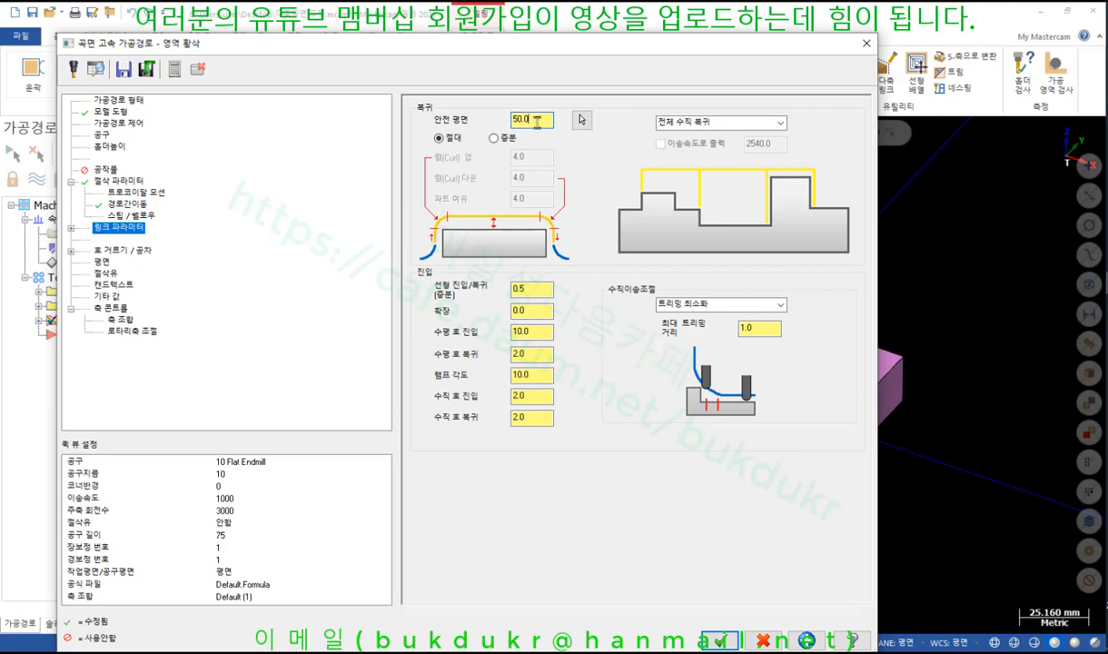
pyautogui.moveTo(548, 119); pyautogui.dragTo(495, 113)
pyautogui.write('100')
pyautogui.click(719, 640)
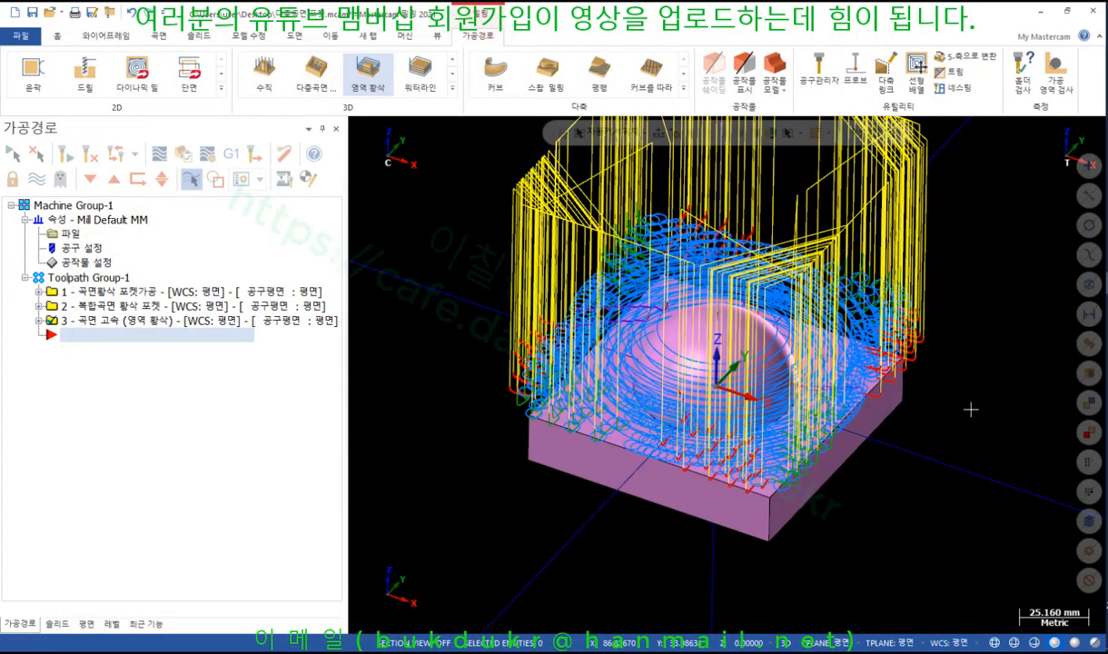
pyautogui.scroll(2, 941, 428)
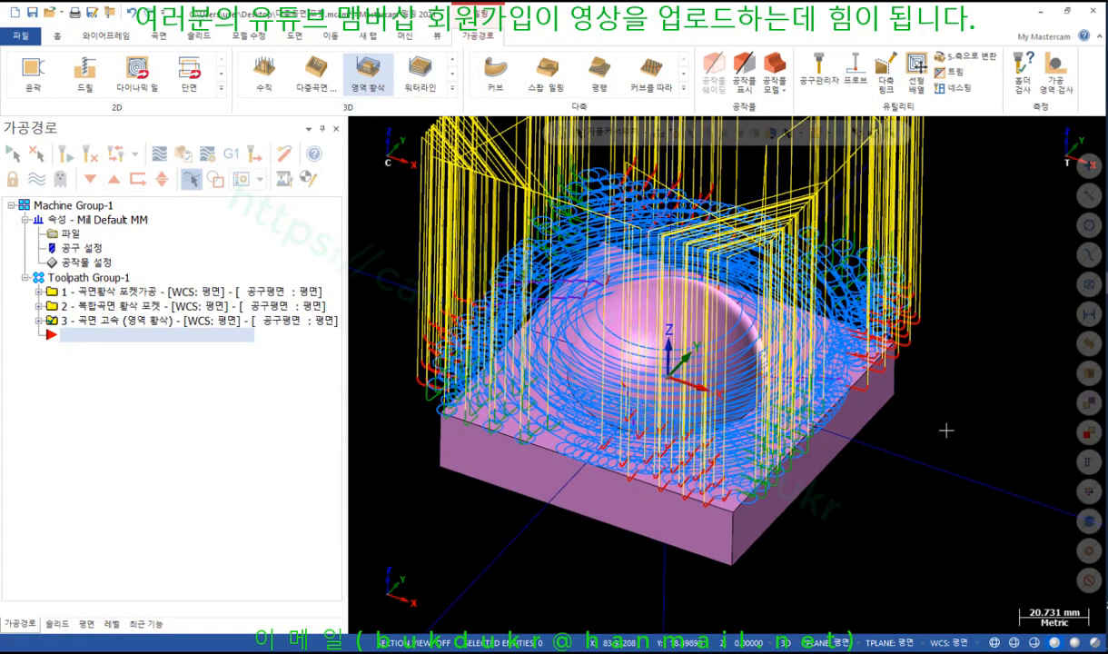
pyautogui.moveTo(944, 430)
pyautogui.mouseDown(button='middle')
pyautogui.moveTo(942, 509)
pyautogui.moveTo(886, 485)
pyautogui.moveTo(960, 467)
pyautogui.moveTo(960, 396)
pyautogui.moveTo(940, 458)
pyautogui.moveTo(933, 447)
pyautogui.moveTo(933, 404)
pyautogui.moveTo(945, 396)
pyautogui.moveTo(953, 414)
pyautogui.mouseUp(button='middle')
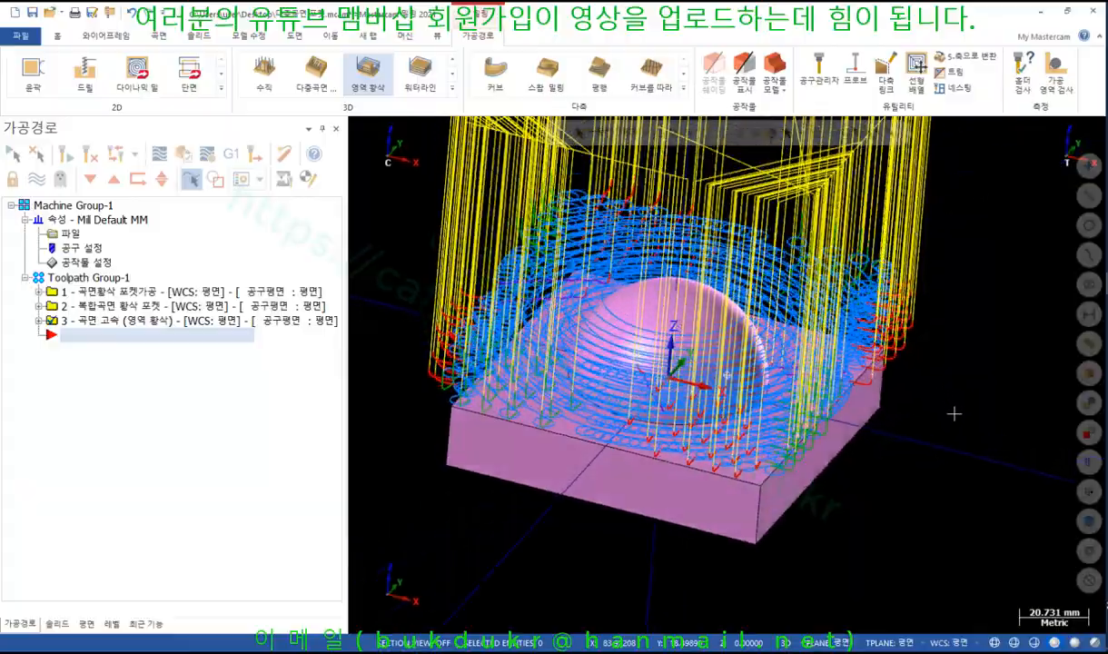
# Examine the area roughing toolpath's helical entries and retract moves around the edges of the dome block
pyautogui.scroll(3, 822, 273)
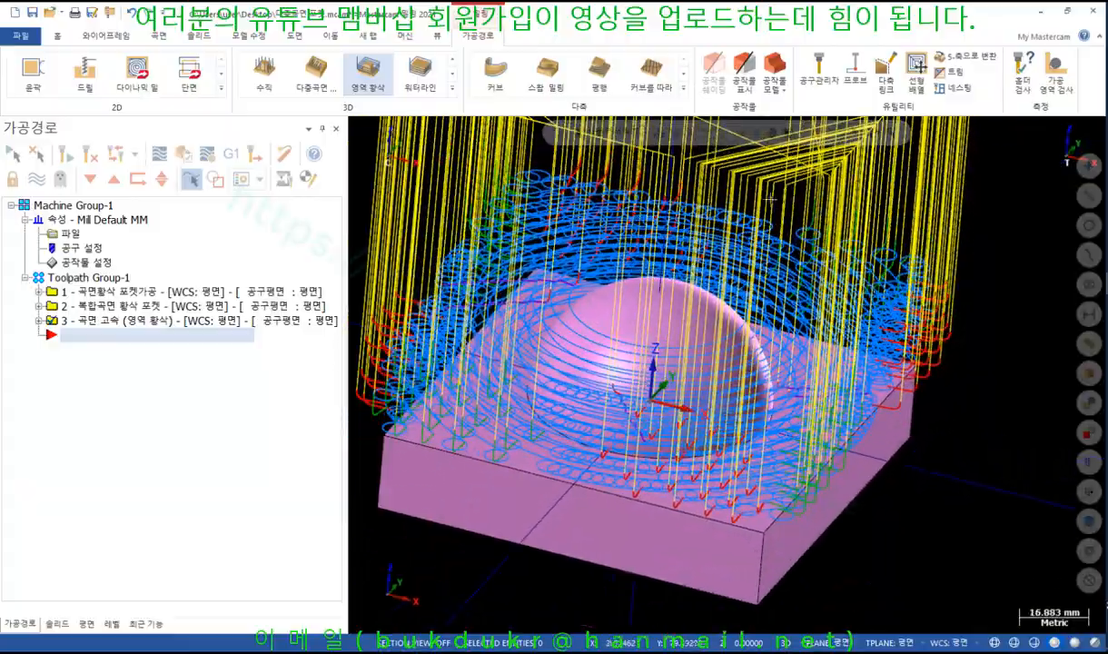
pyautogui.scroll(3, 771, 193)
pyautogui.moveTo(771, 189); pyautogui.dragTo(745, 337, button='middle')
pyautogui.scroll(-5, 881, 286)
pyautogui.scroll(5, 534, 480)
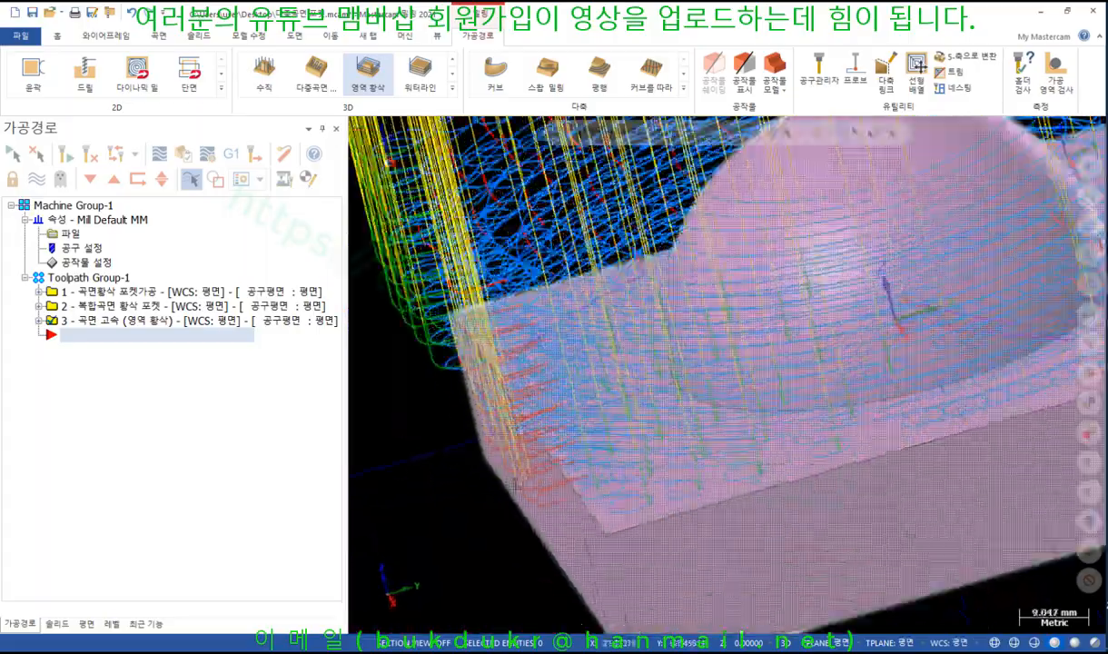
pyautogui.moveTo(534, 479); pyautogui.dragTo(615, 369, button='middle')
pyautogui.scroll(-3, 581, 391)
pyautogui.scroll(6, 615, 369)
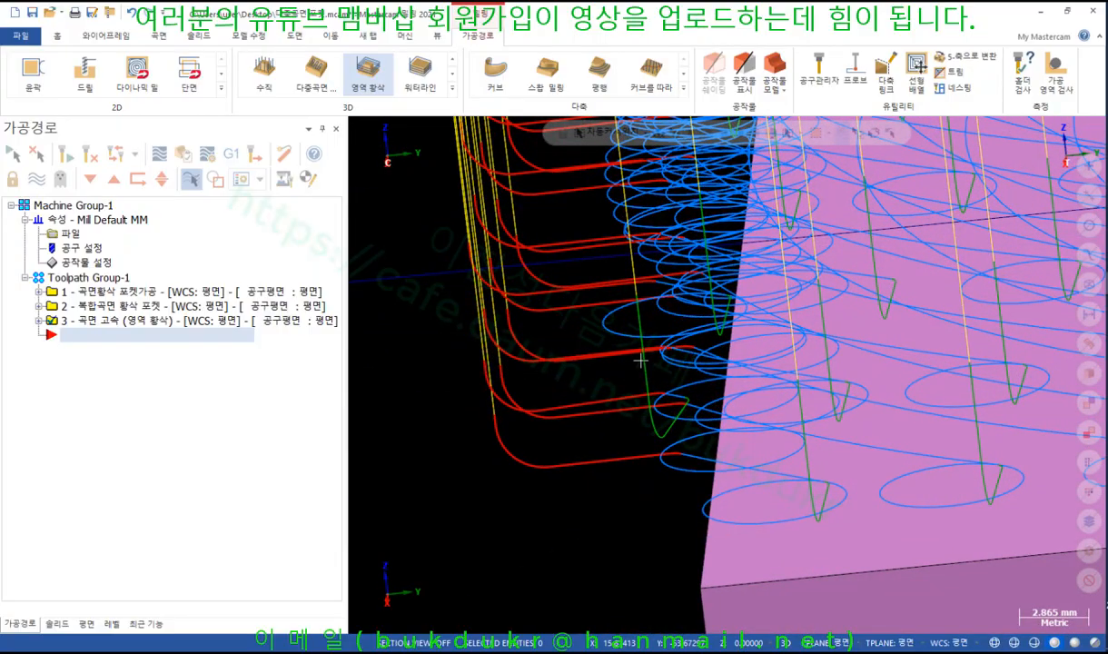
pyautogui.scroll(-6, 641, 361)
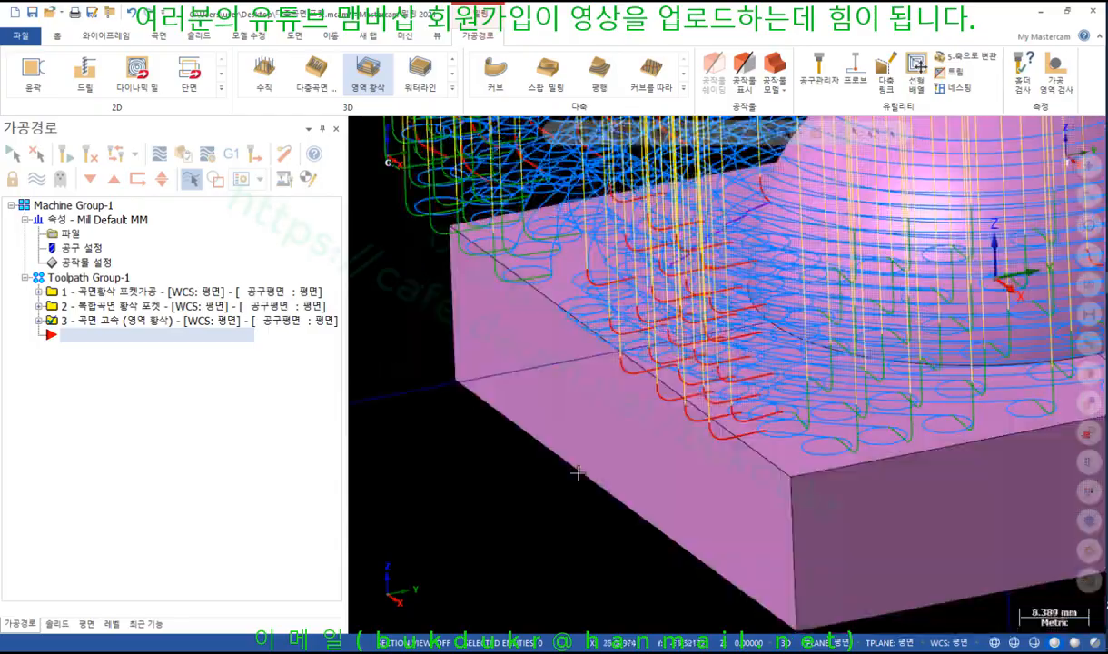
pyautogui.moveTo(577, 472)
pyautogui.mouseDown(button='middle')
pyautogui.moveTo(591, 459)
pyautogui.moveTo(628, 465)
pyautogui.moveTo(633, 480)
pyautogui.moveTo(579, 488)
pyautogui.mouseUp(button='middle')
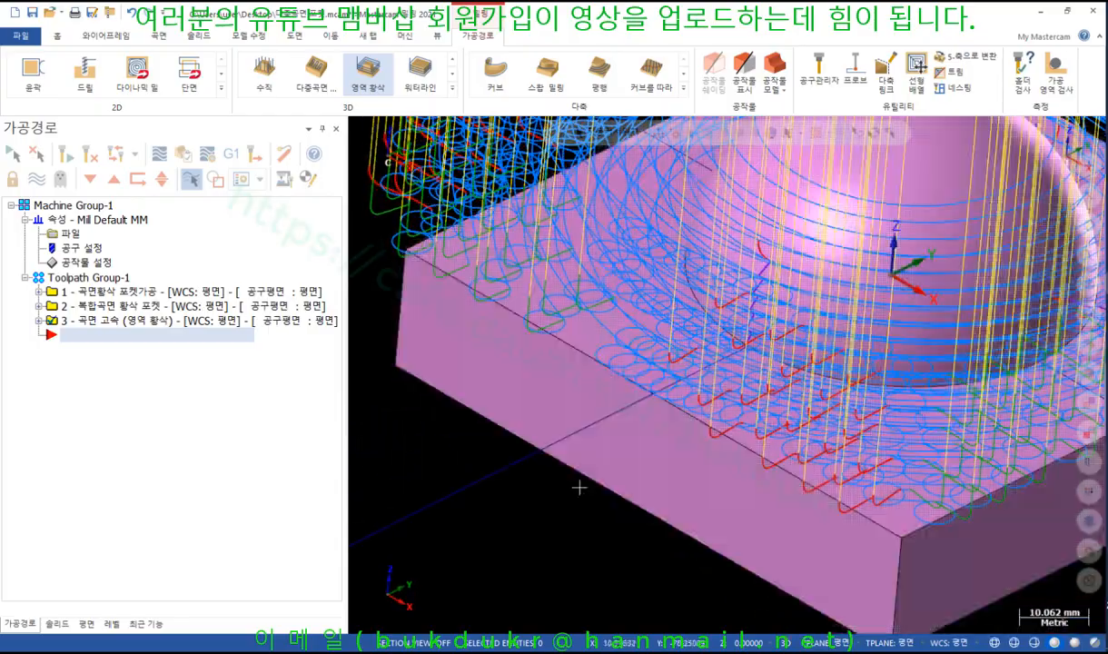
pyautogui.scroll(-2, 580, 488)
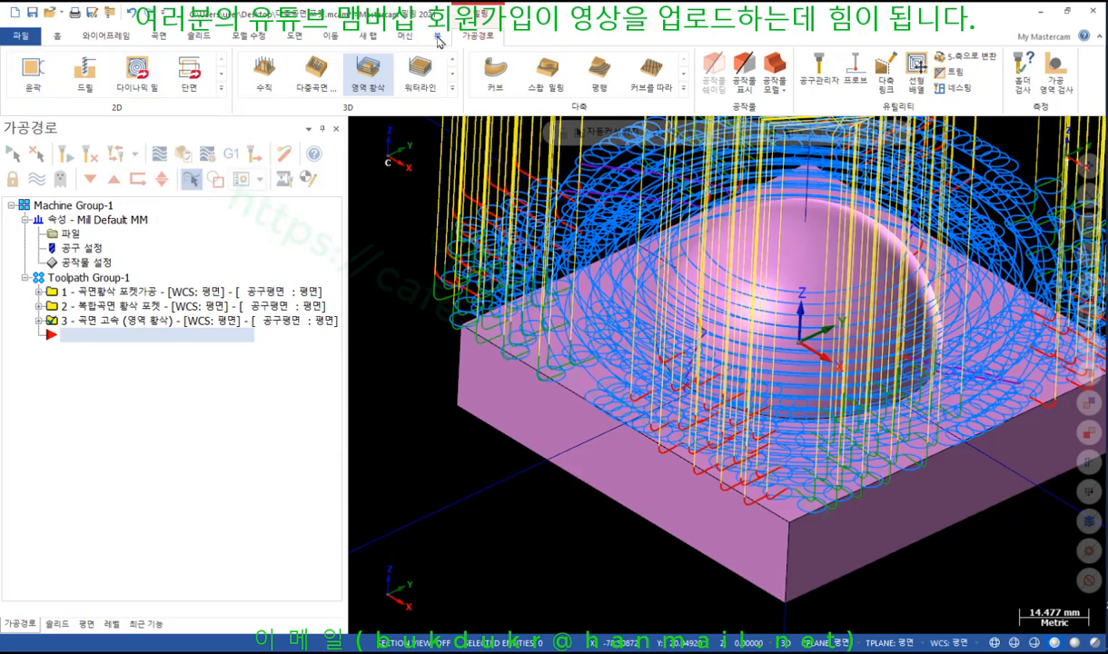
# Set the 복귀 동작 line width to the thinnest in the advanced toolpath display options and save the settings to the configuration file
pyautogui.click(438, 37)
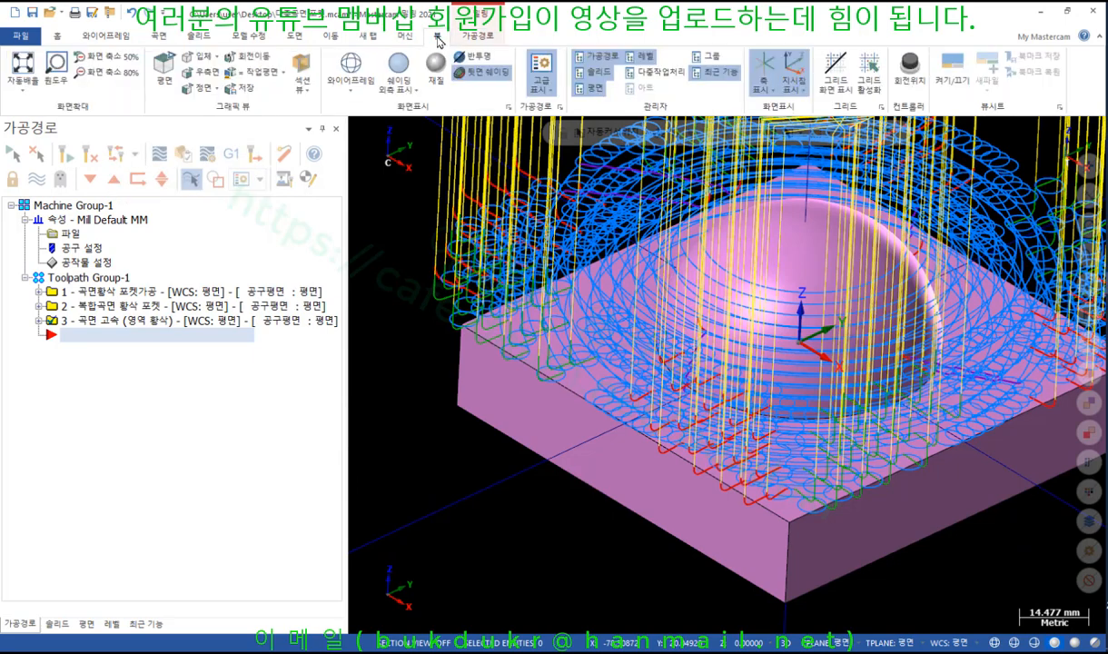
pyautogui.click(540, 82)
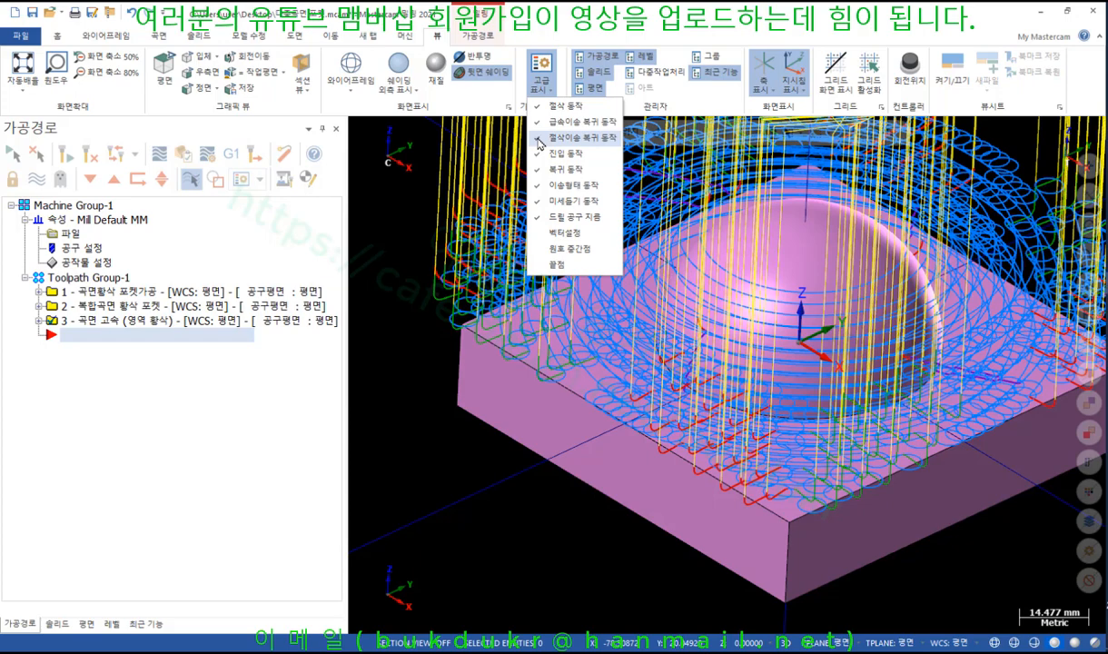
pyautogui.click(412, 227)
pyautogui.click(560, 108)
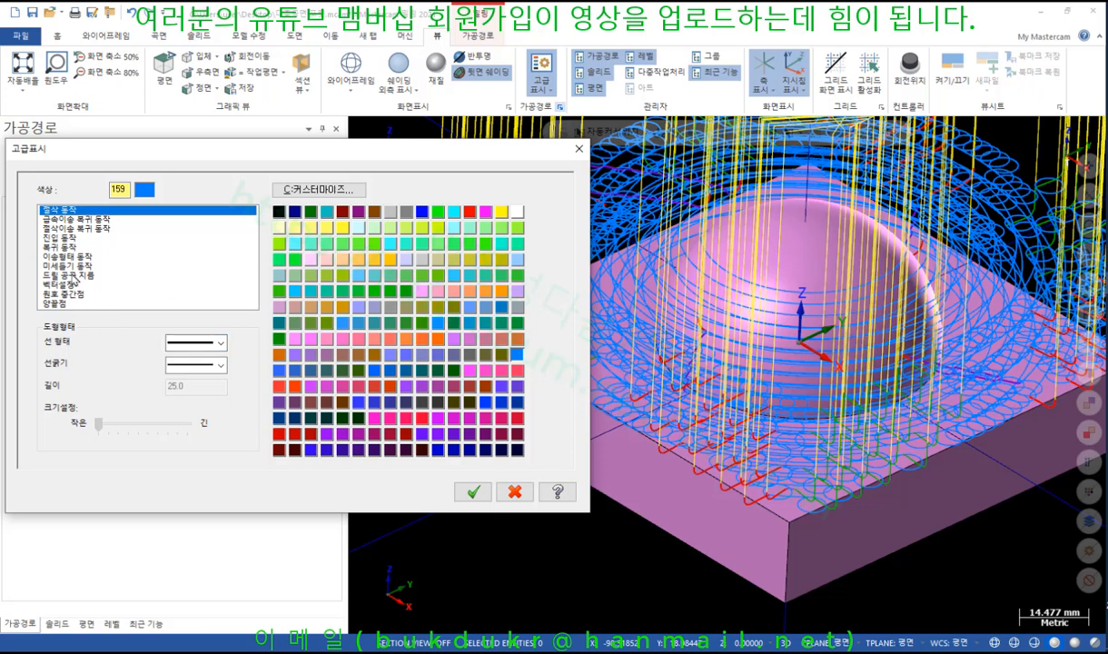
pyautogui.click(64, 238)
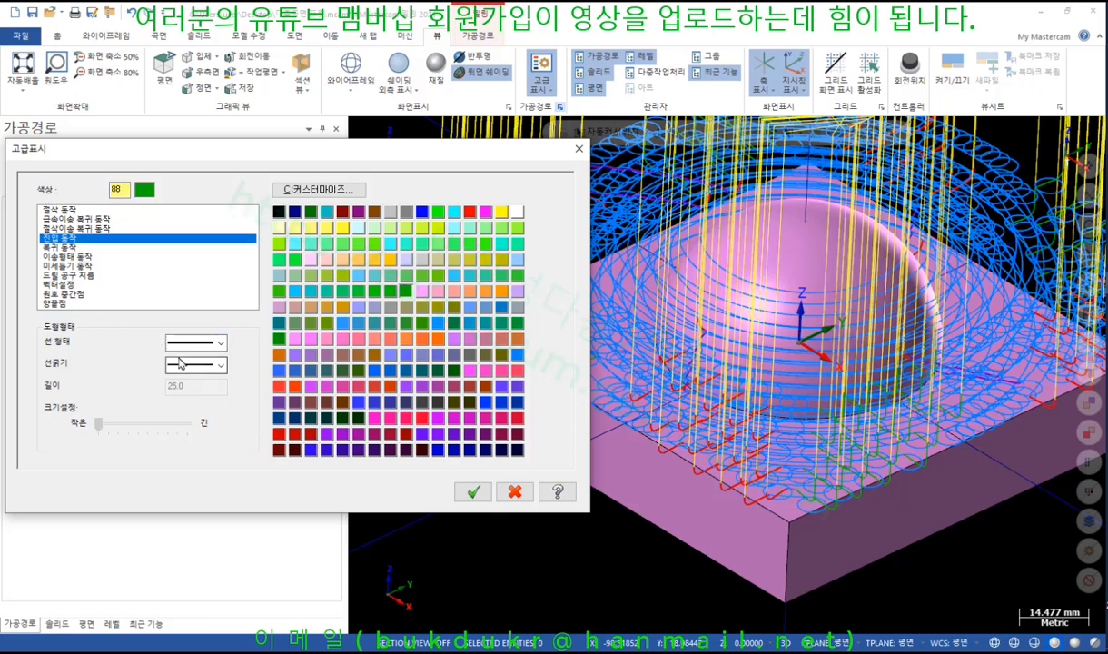
pyautogui.click(65, 247)
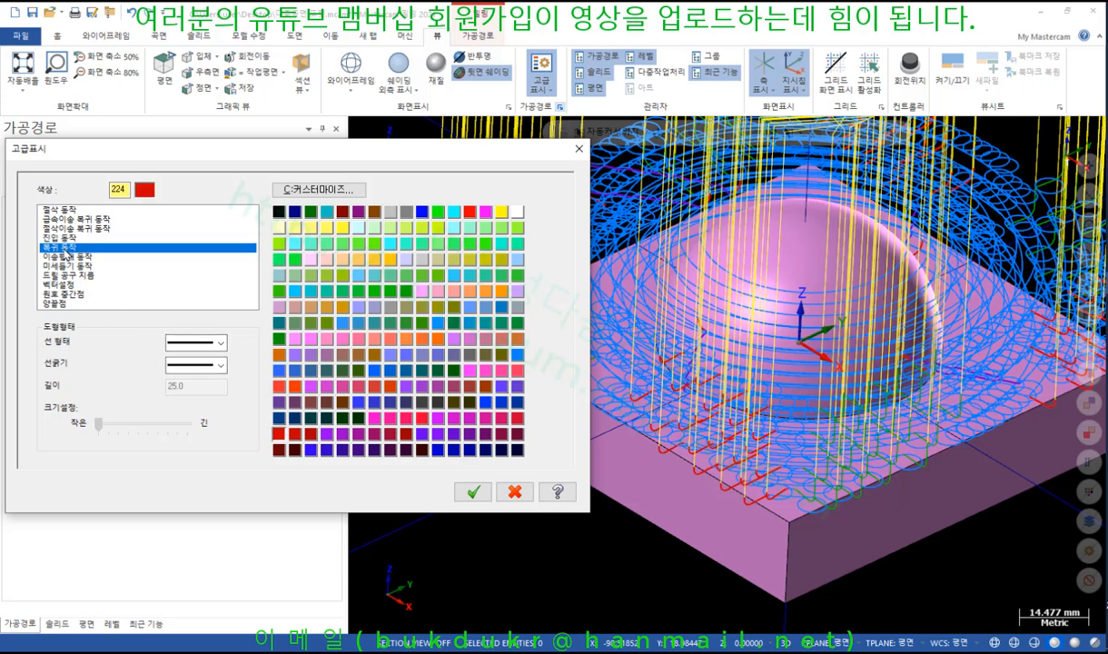
pyautogui.click(221, 365)
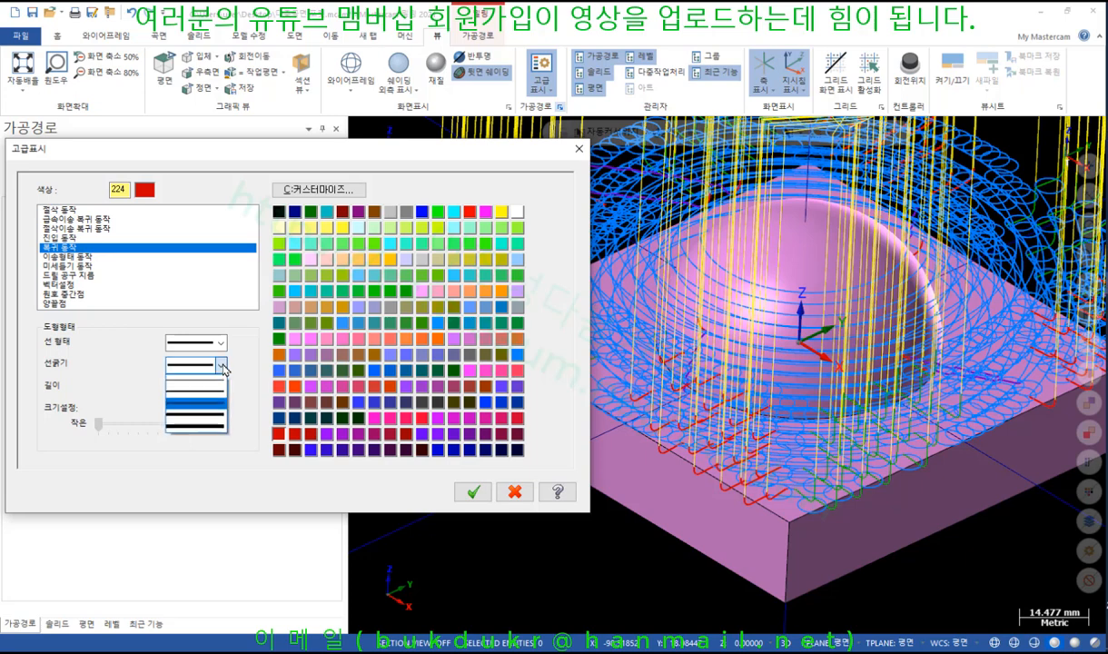
pyautogui.click(215, 379)
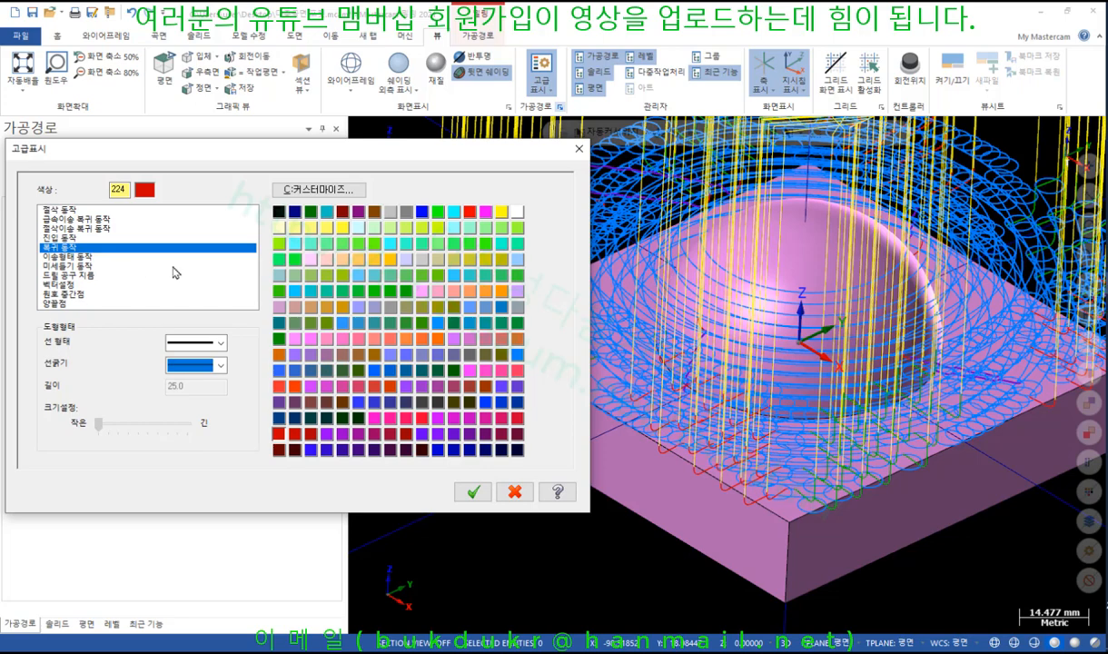
pyautogui.click(474, 492)
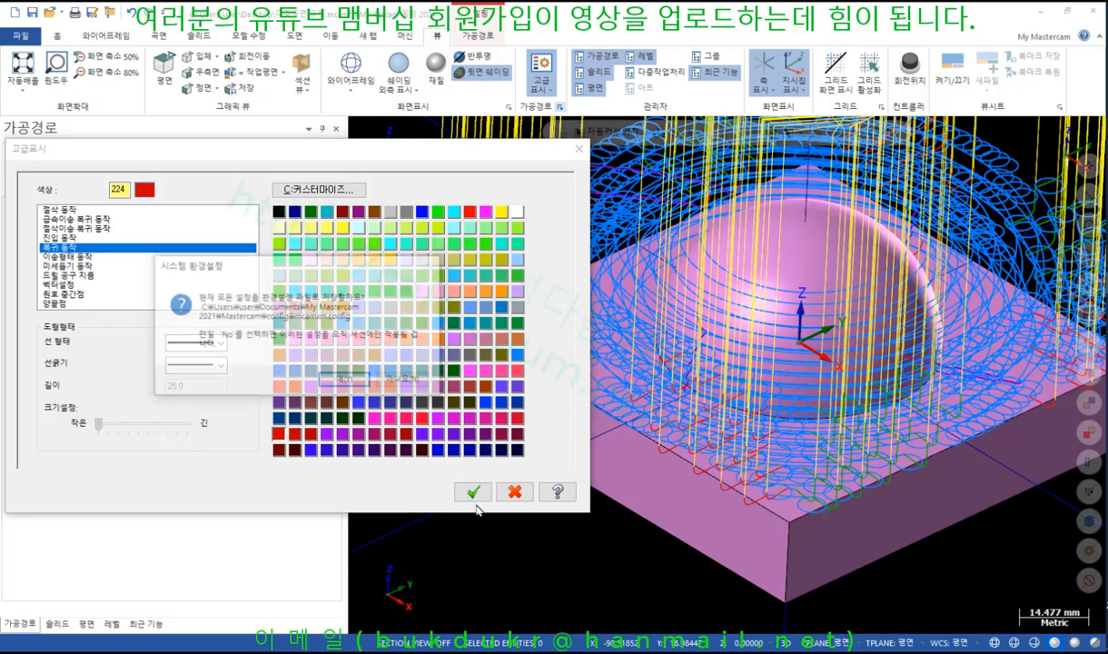
pyautogui.click(349, 380)
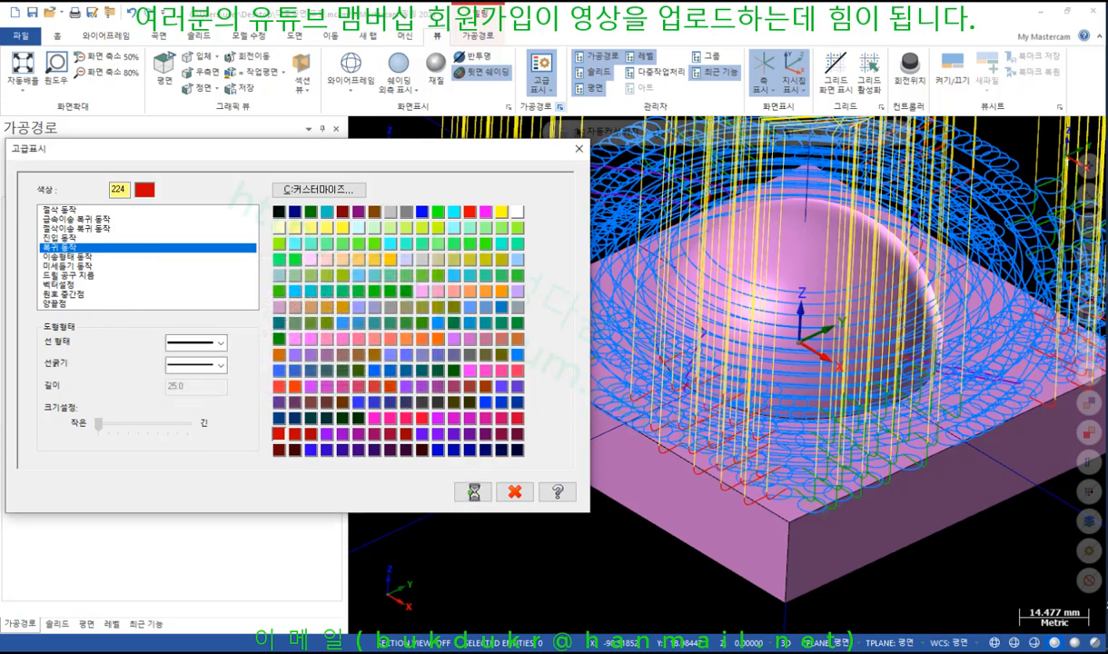
# Open the backplot of the 곡면 고속 (영역 황삭) operation and expand its list of passes
pyautogui.scroll(-3, 502, 499)
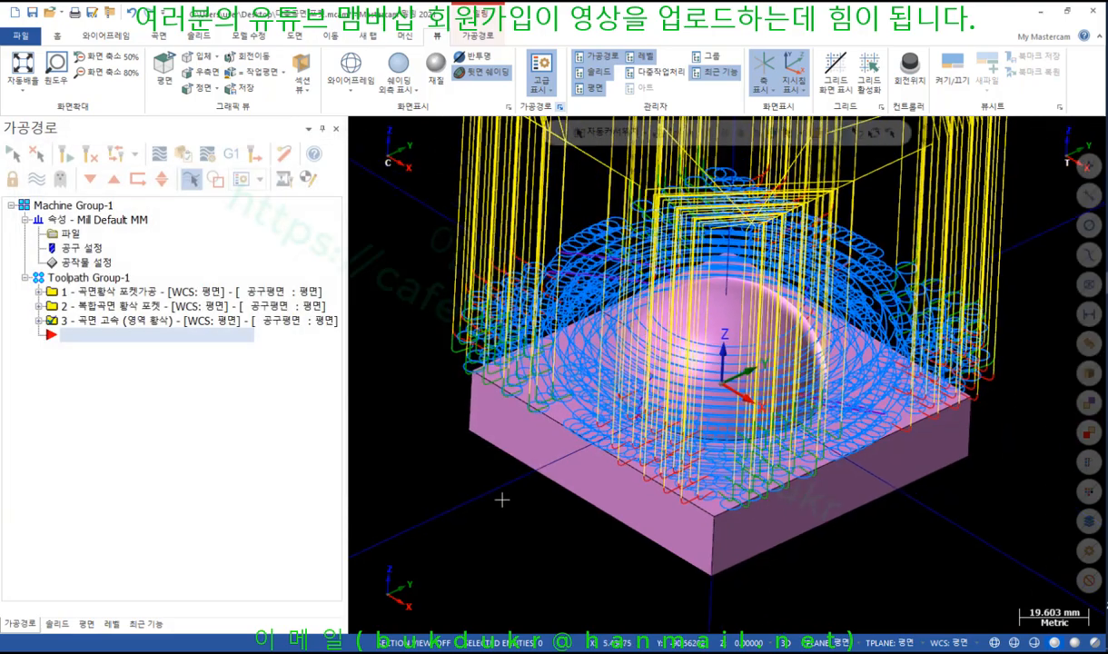
pyautogui.scroll(3, 677, 486)
pyautogui.moveTo(786, 505); pyautogui.dragTo(677, 514, button='middle')
pyautogui.scroll(3, 664, 515)
pyautogui.scroll(-5, 587, 524)
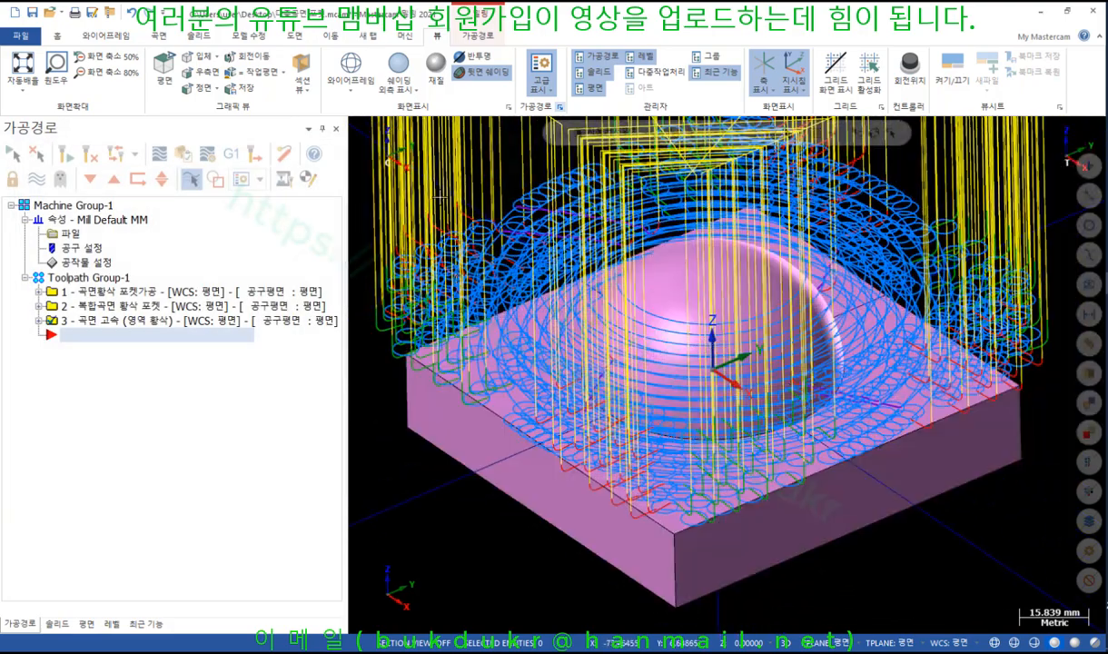
pyautogui.click(39, 322)
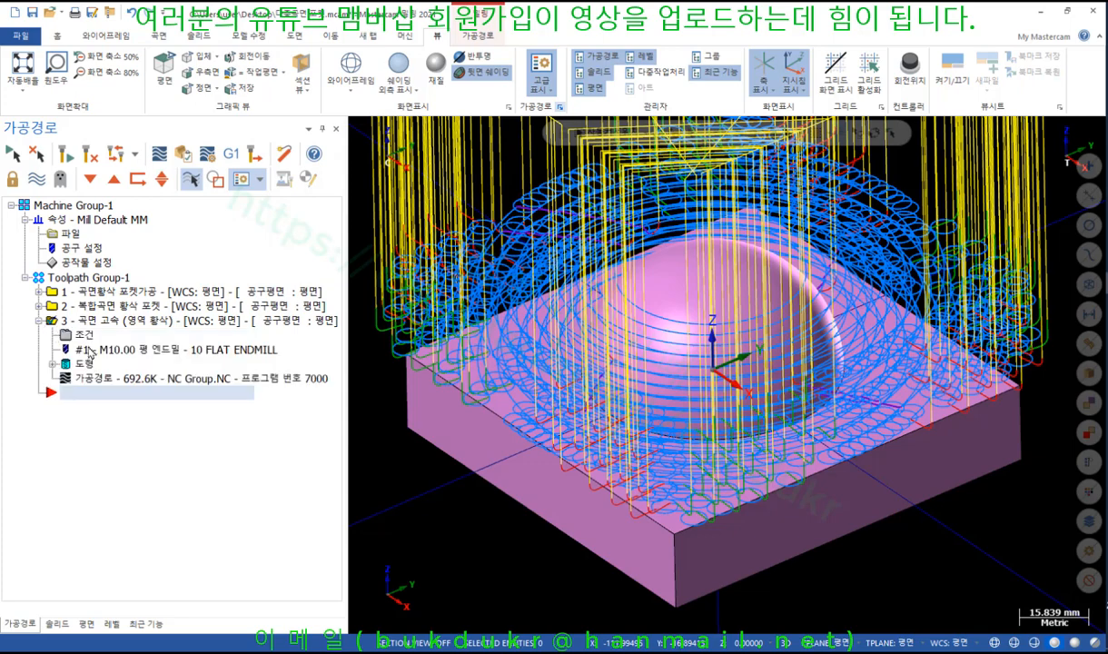
pyautogui.click(95, 379)
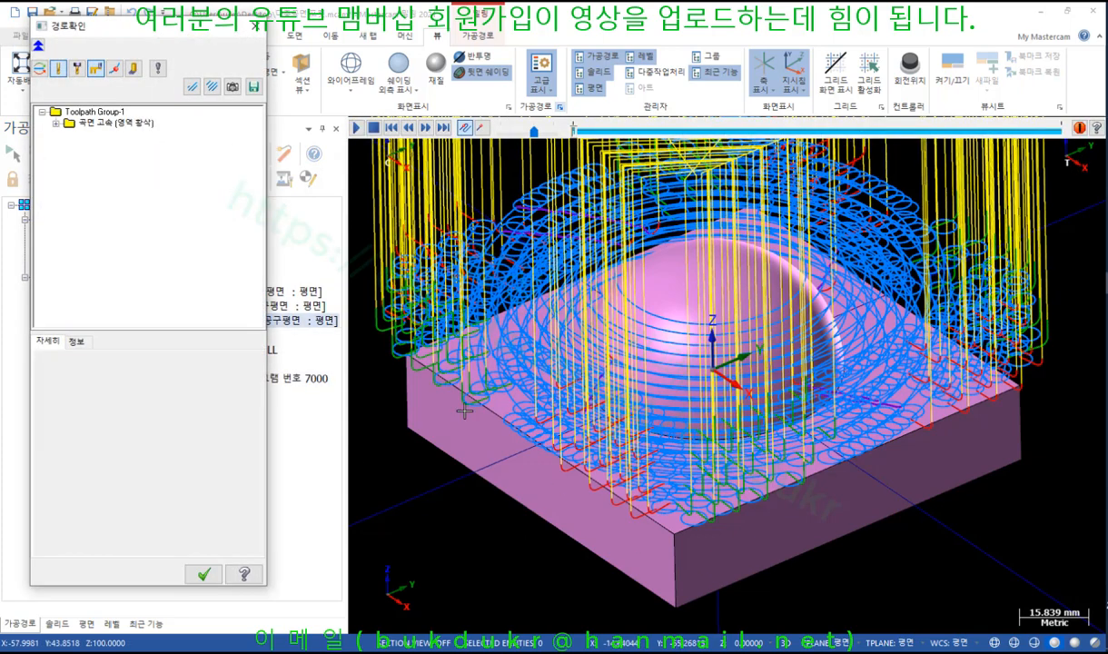
pyautogui.click(57, 123)
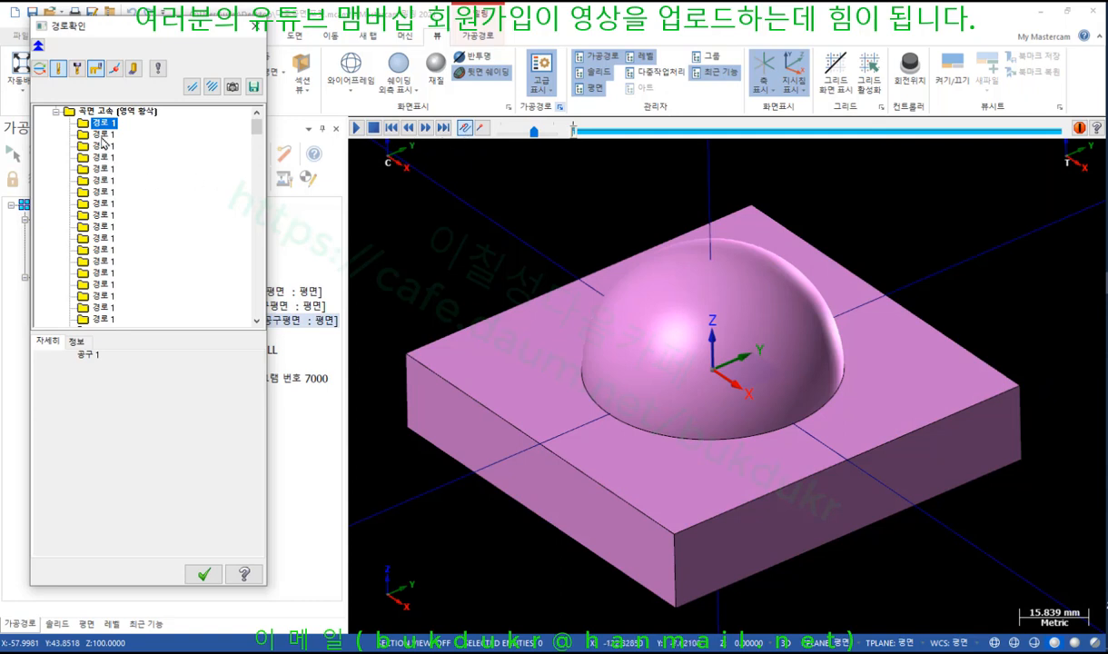
# Step through the area roughing passes one at a time in the backplot list to inspect each tool move
pyautogui.click(102, 135)
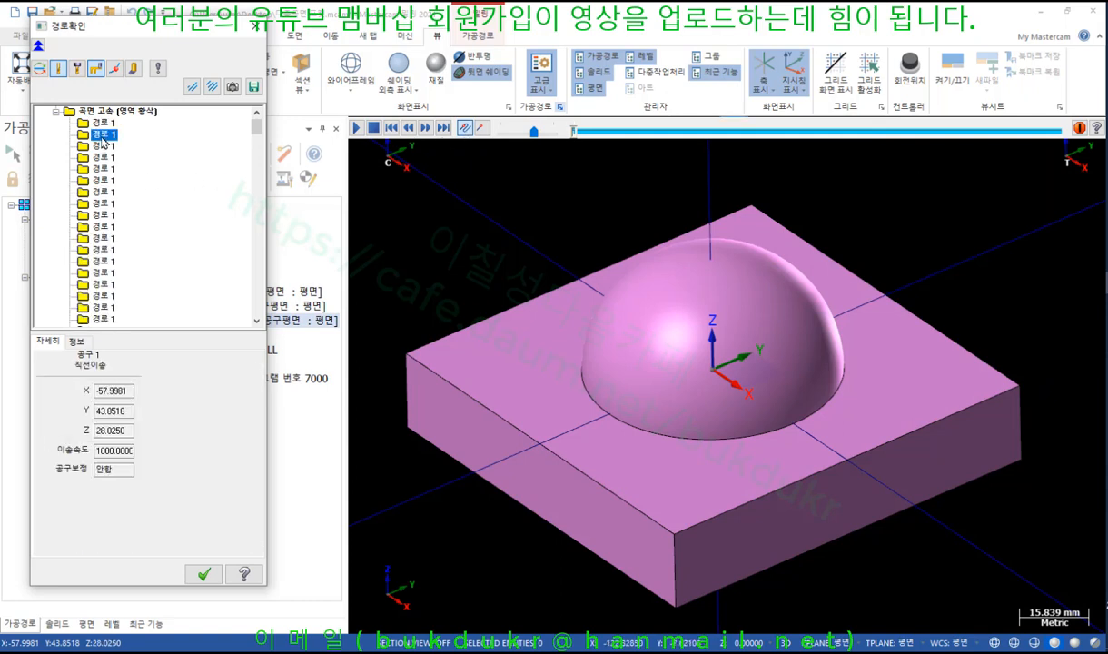
pyautogui.press('Down')
pyautogui.press('Down')
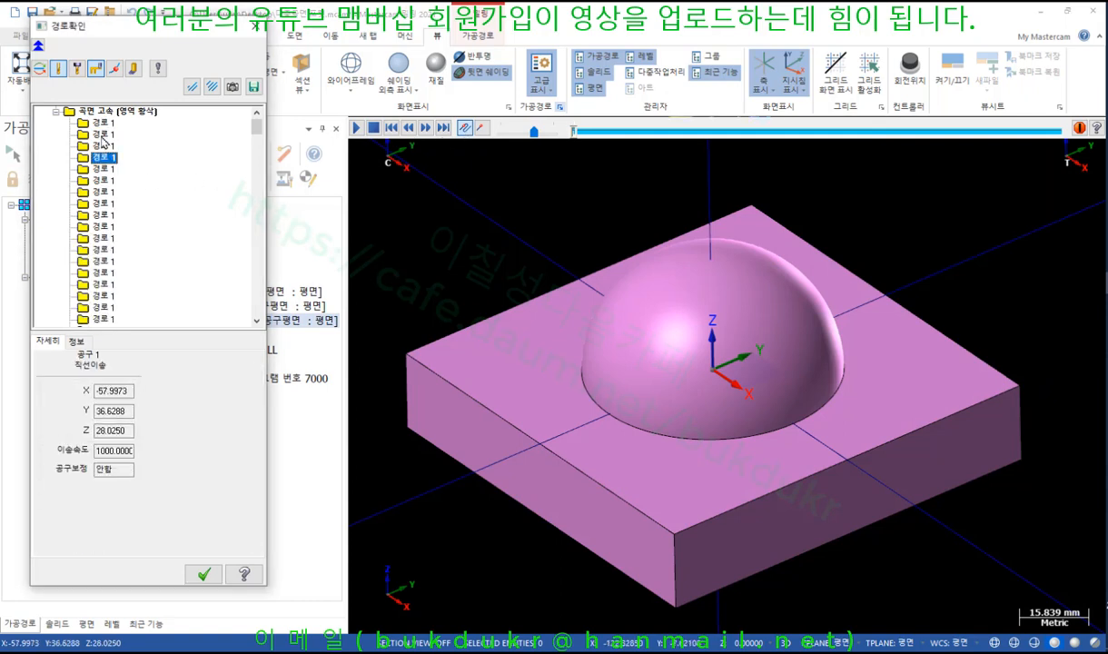
pyautogui.press('Down')
pyautogui.press('Down')
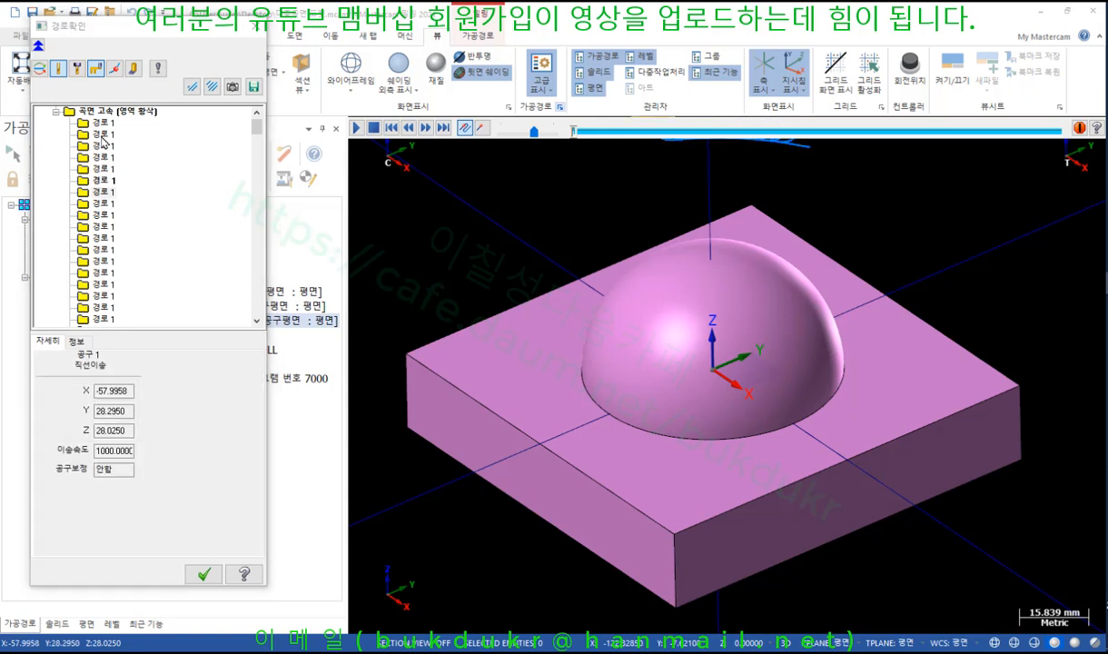
pyautogui.press('Down')
pyautogui.scroll(-2, 671, 534)
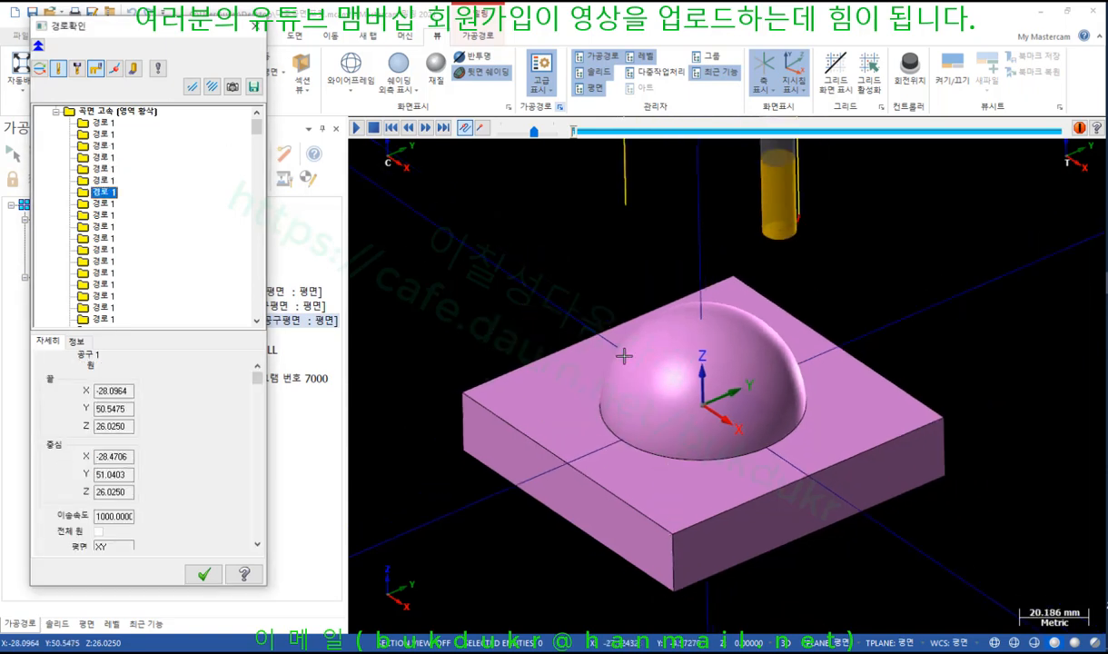
pyautogui.press('Down')
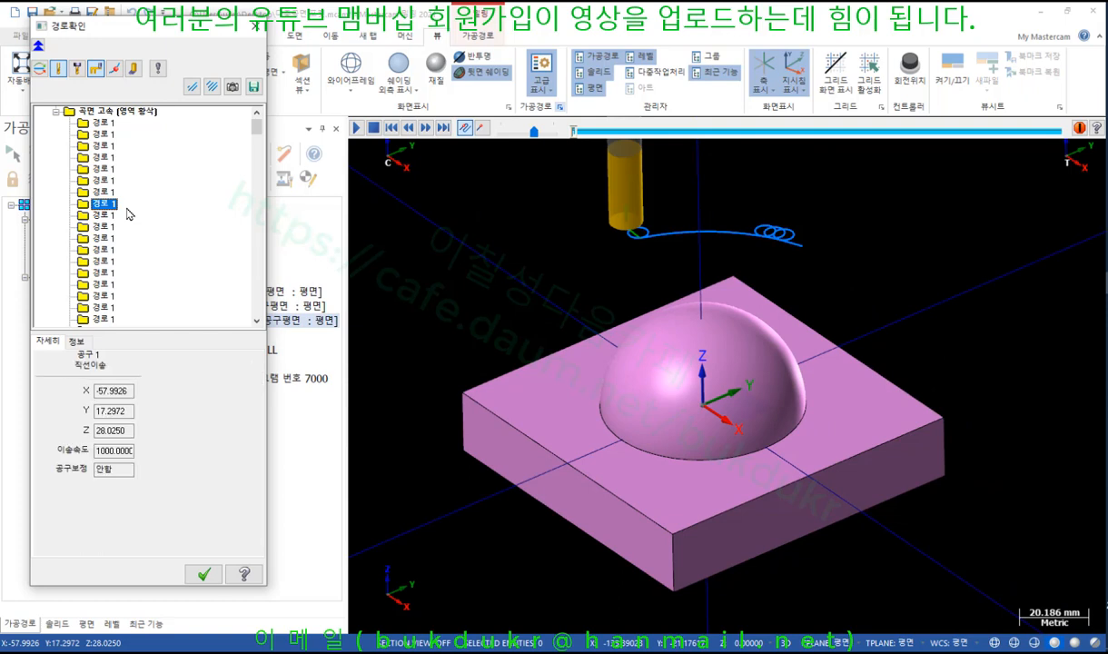
pyautogui.press('Down')
pyautogui.press('Down')
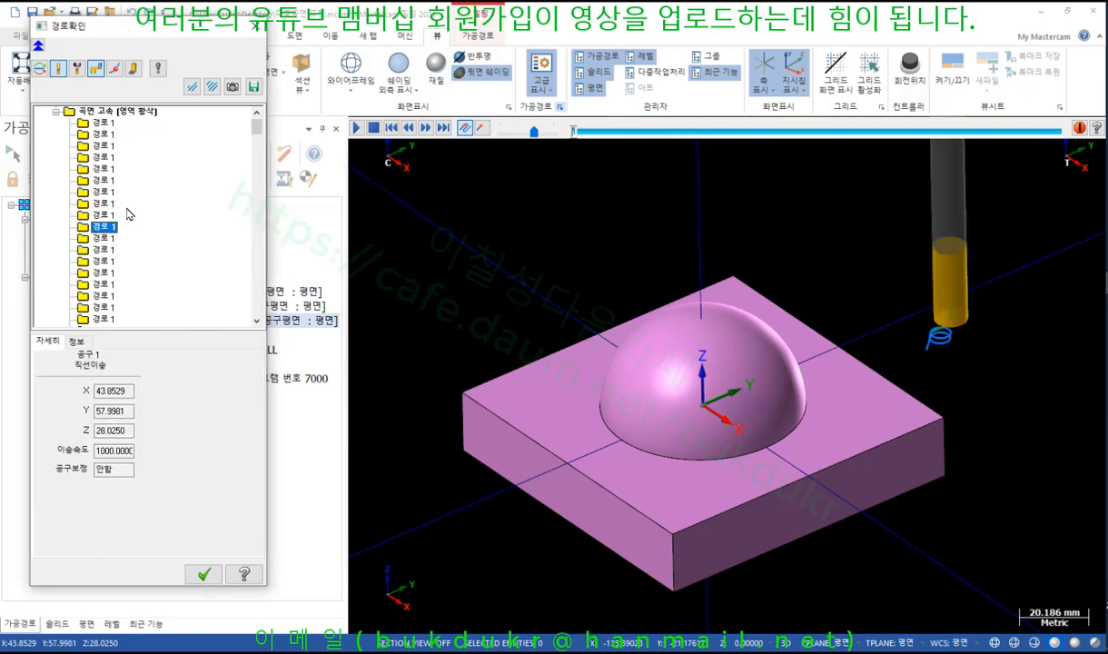
pyautogui.press('Down')
pyautogui.press('Down')
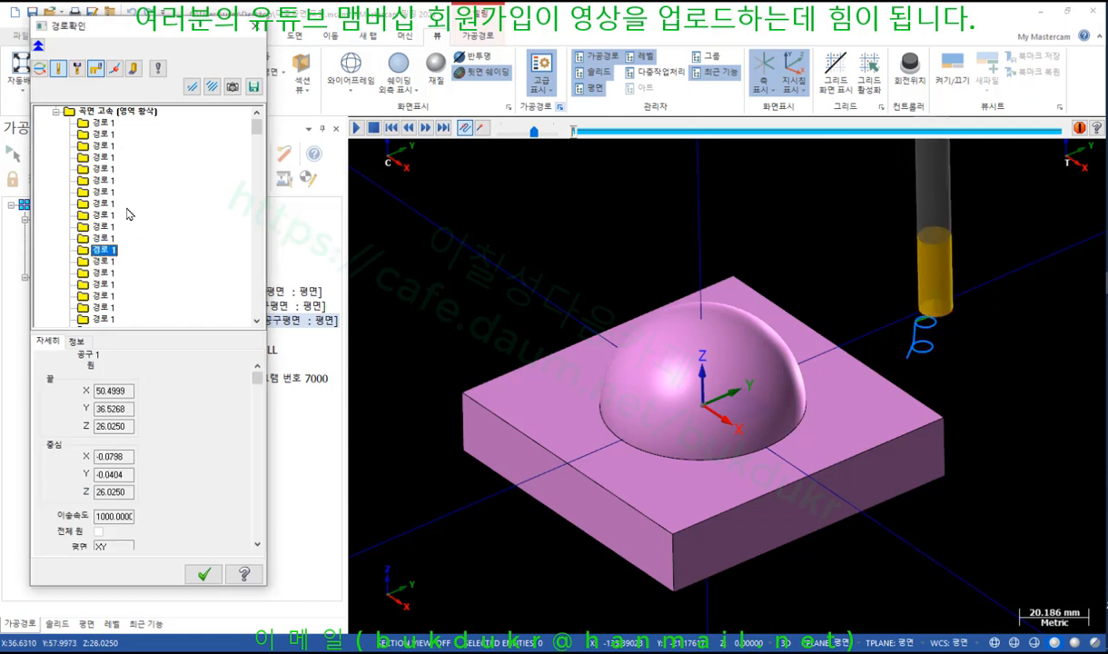
pyautogui.press('Down')
pyautogui.press('Down')
pyautogui.press('Down')
pyautogui.press('Down')
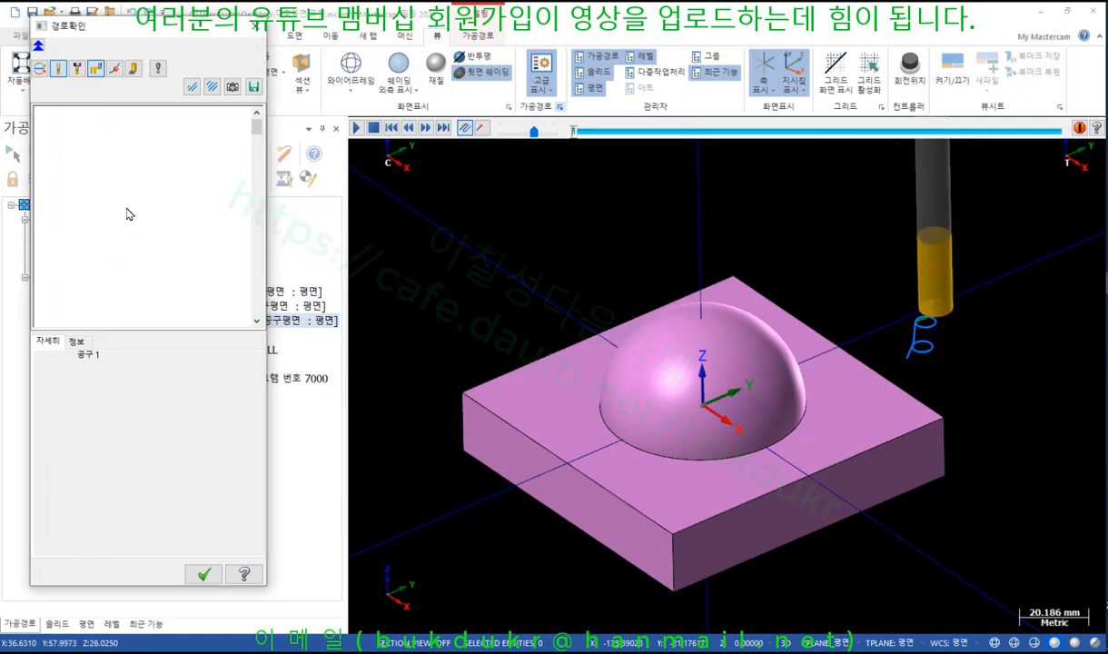
pyautogui.press('Down')
pyautogui.press('Down')
pyautogui.press('Down')
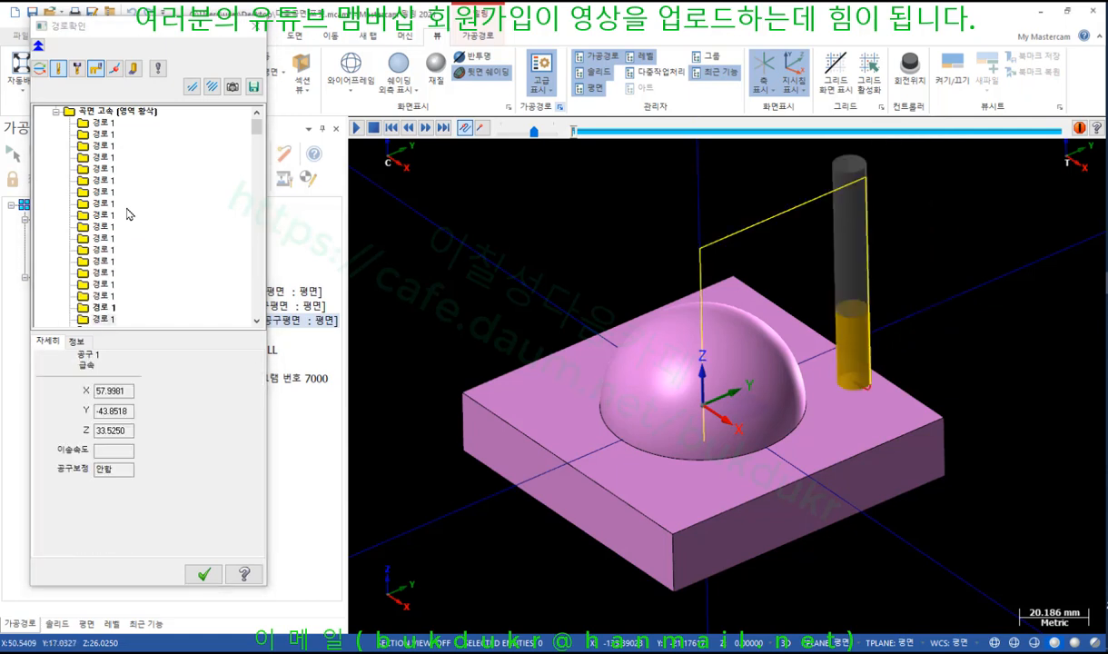
pyautogui.press('Down')
pyautogui.press('Down')
pyautogui.press('Down')
pyautogui.press('Down')
pyautogui.press('Down')
pyautogui.press('Down')
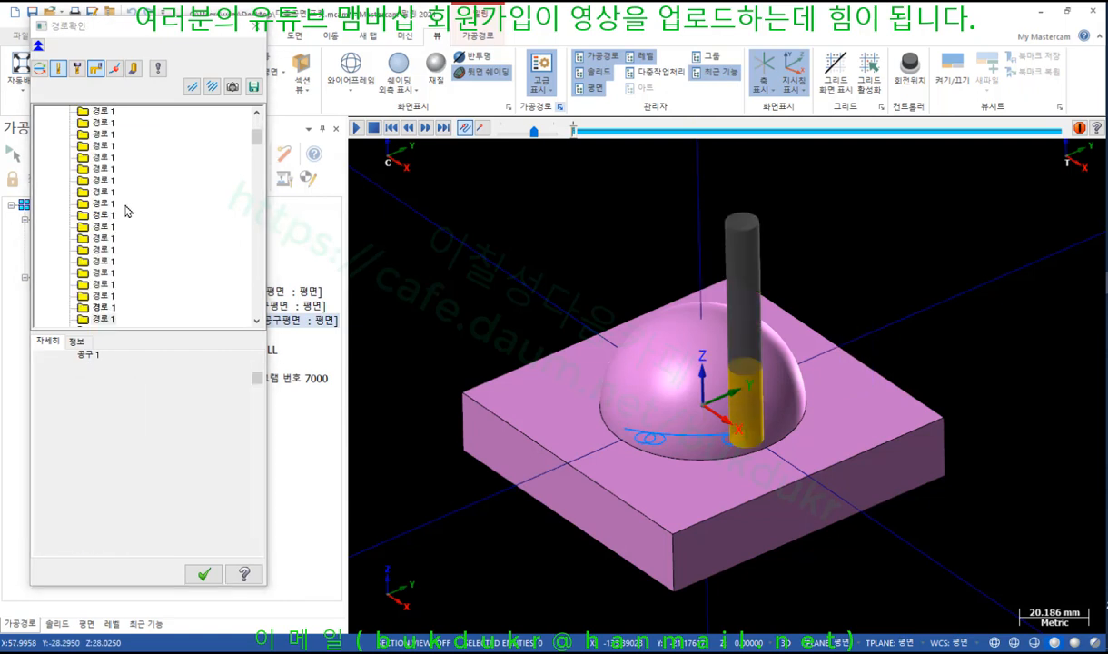
pyautogui.press('Down')
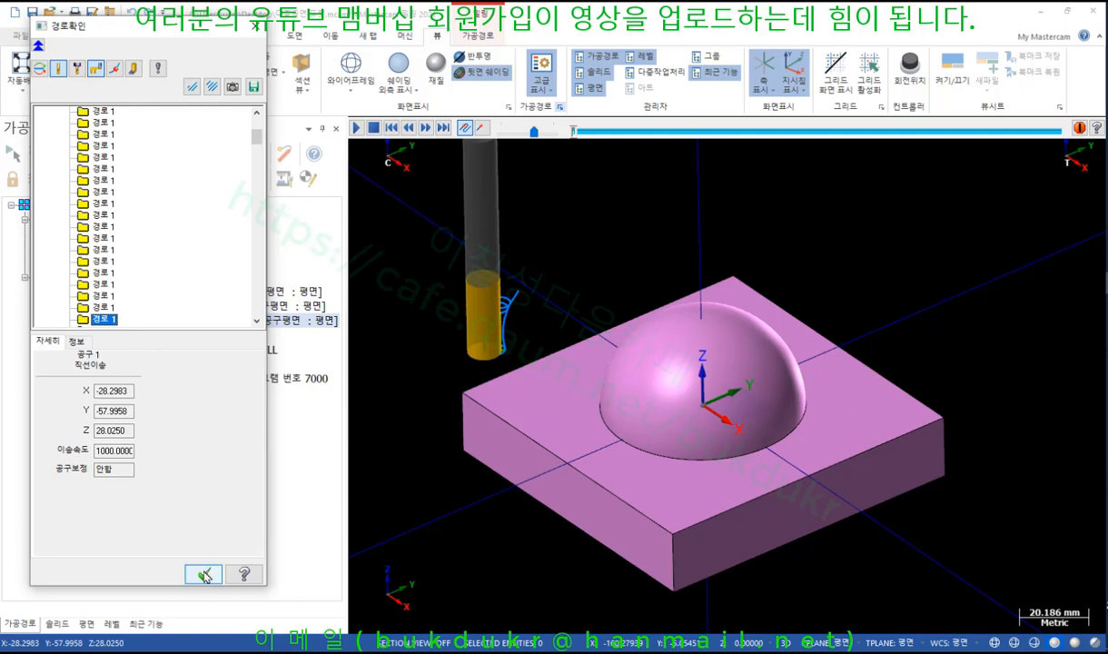
# Switch the backplot to run mode, return to the first area roughing pass and play the tool motion at an adjusted speed
pyautogui.click(486, 131)
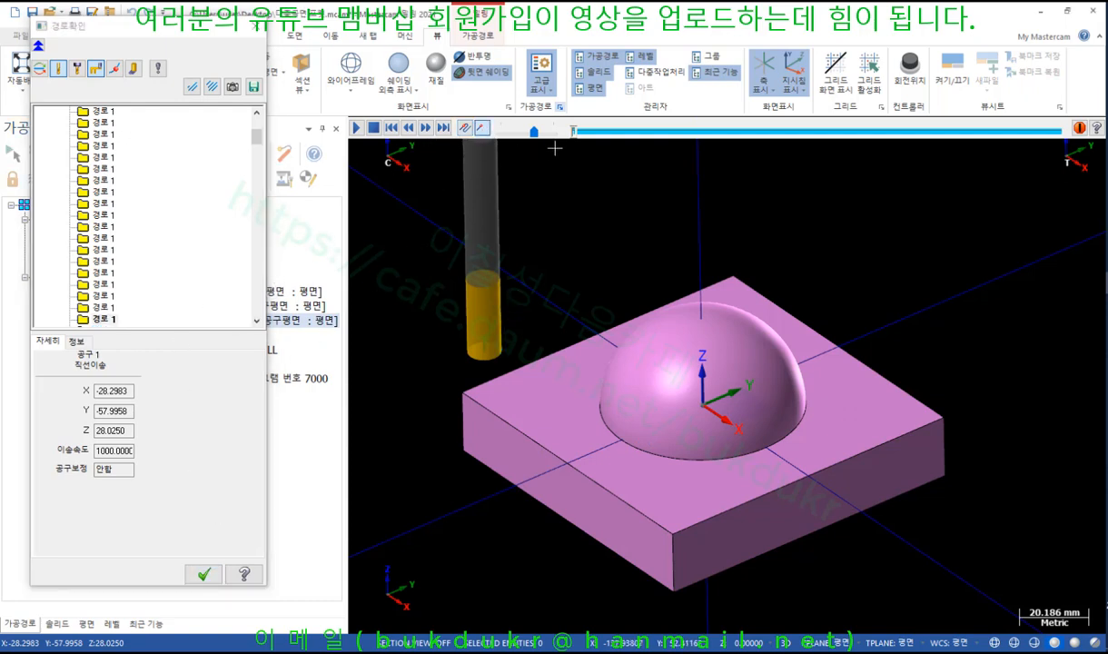
pyautogui.click(266, 136)
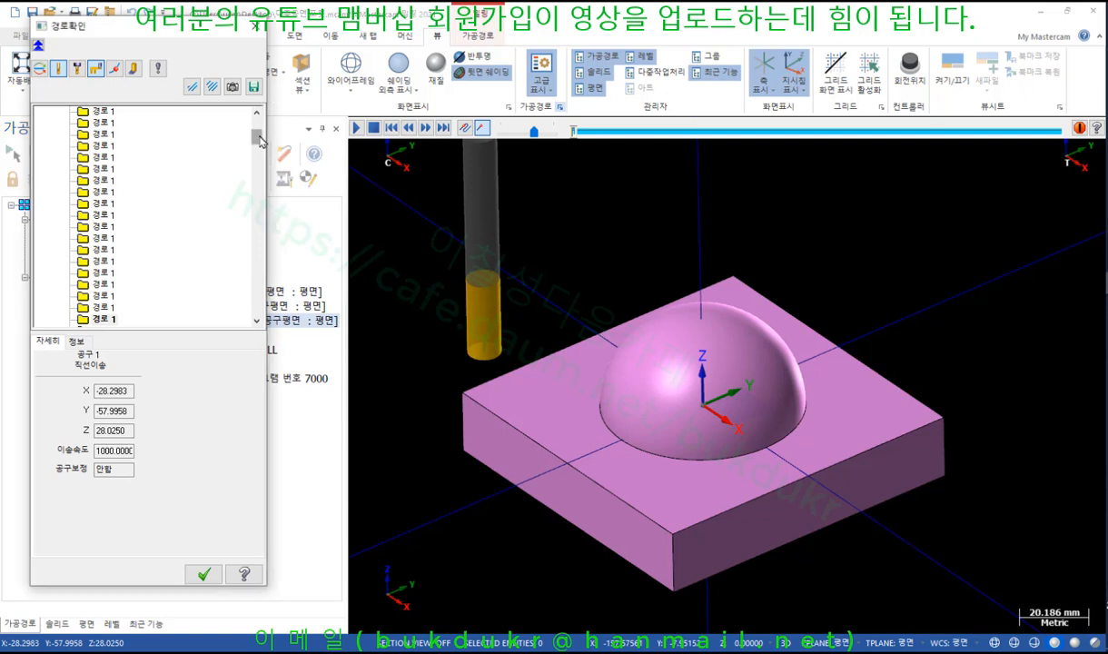
pyautogui.moveTo(259, 138); pyautogui.dragTo(261, 108)
pyautogui.click(575, 136)
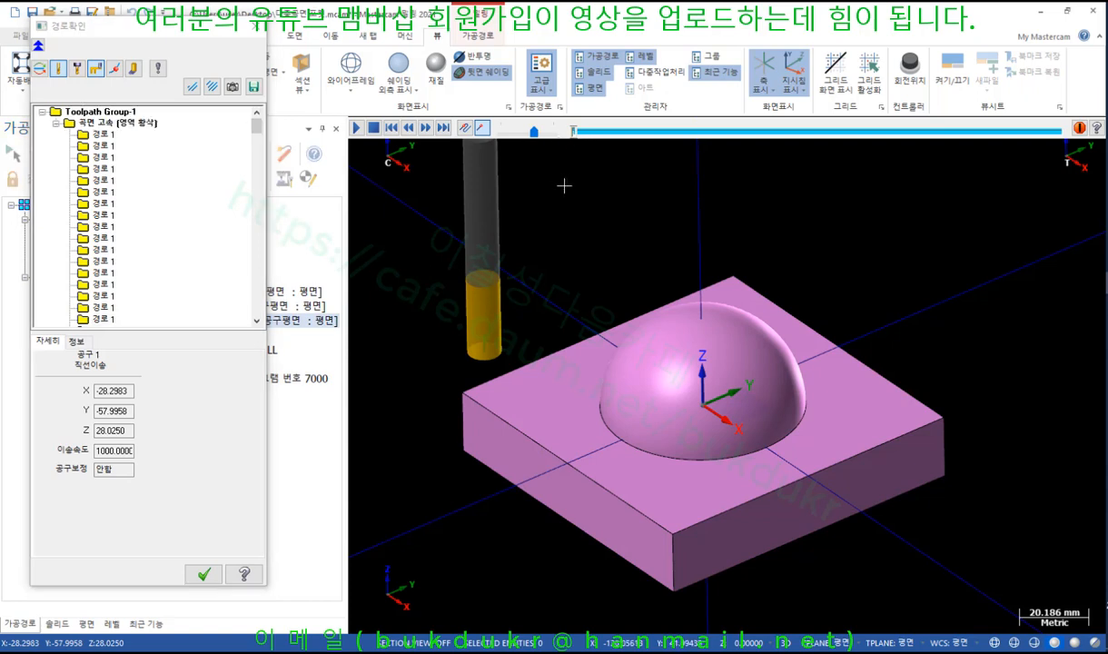
pyautogui.scroll(-2, 614, 352)
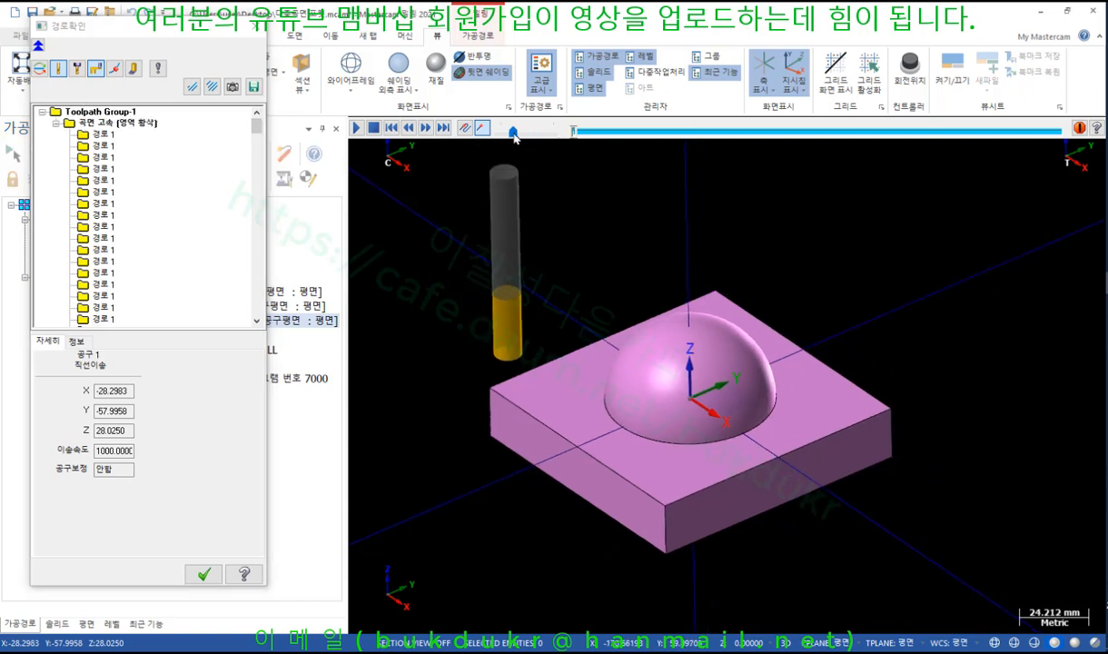
pyautogui.click(359, 128)
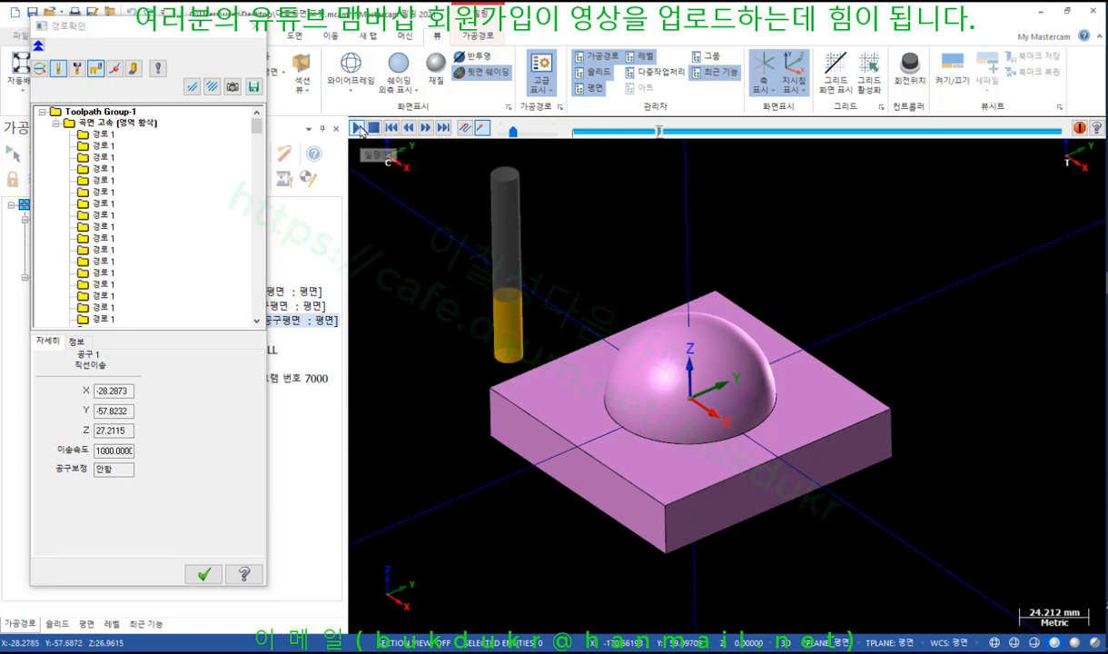
pyautogui.moveTo(516, 137); pyautogui.dragTo(556, 140)
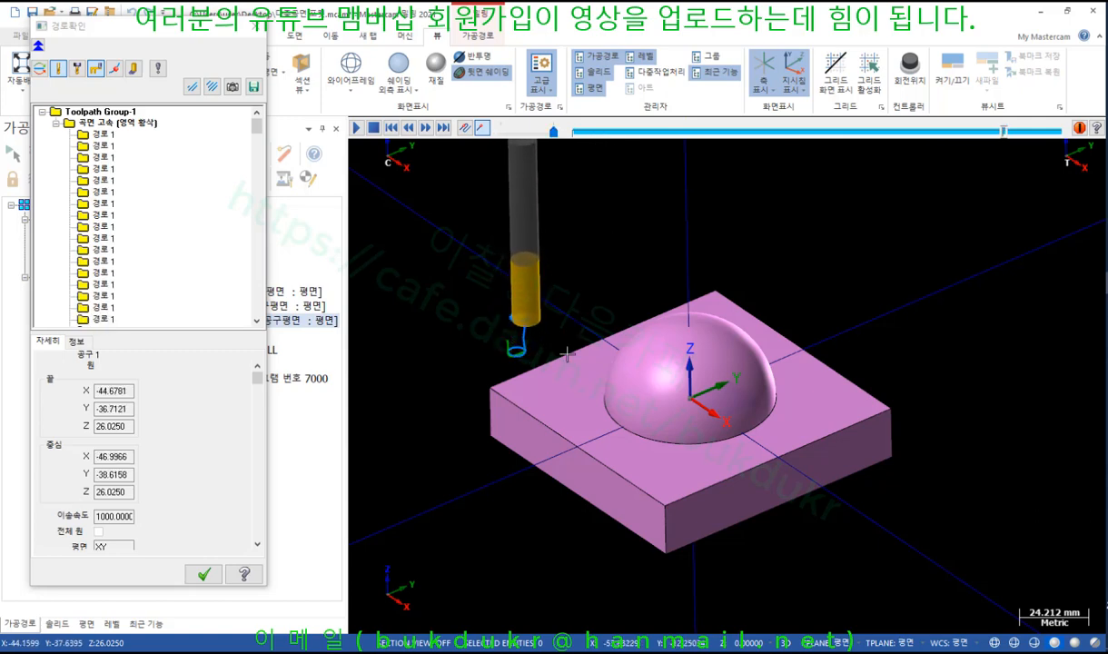
# Replay the area roughing backplot from a rotated view to check the helical moves, switch back to trace mode and close the backplot
pyautogui.scroll(3, 564, 345)
pyautogui.moveTo(565, 345); pyautogui.dragTo(656, 346, button='middle')
pyautogui.scroll(-2, 477, 416)
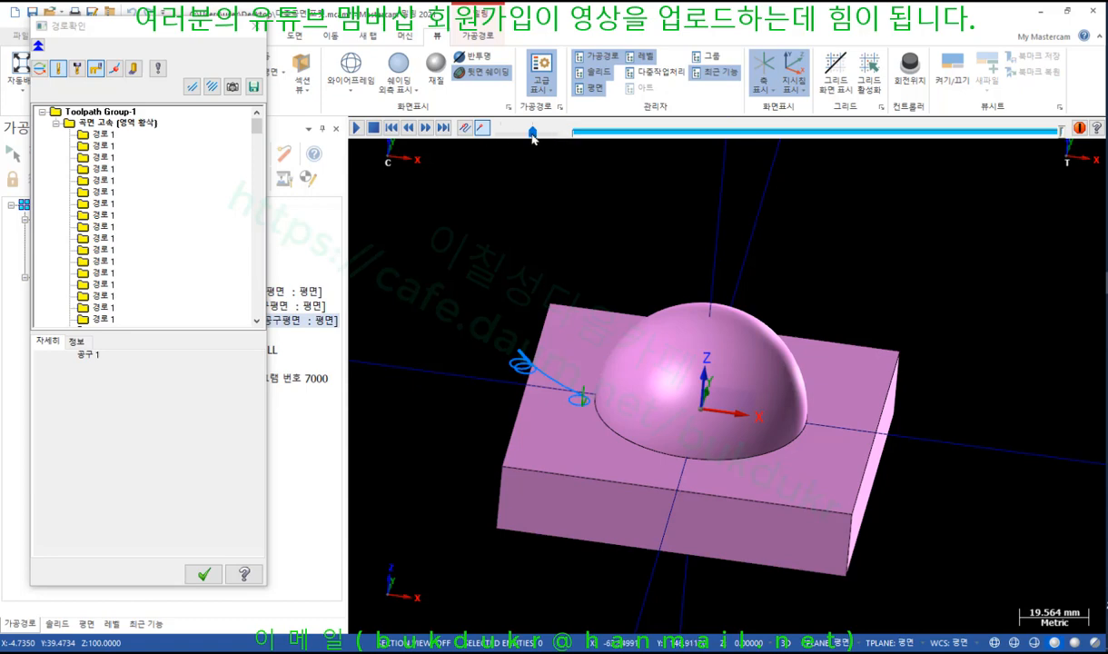
pyautogui.click(358, 128)
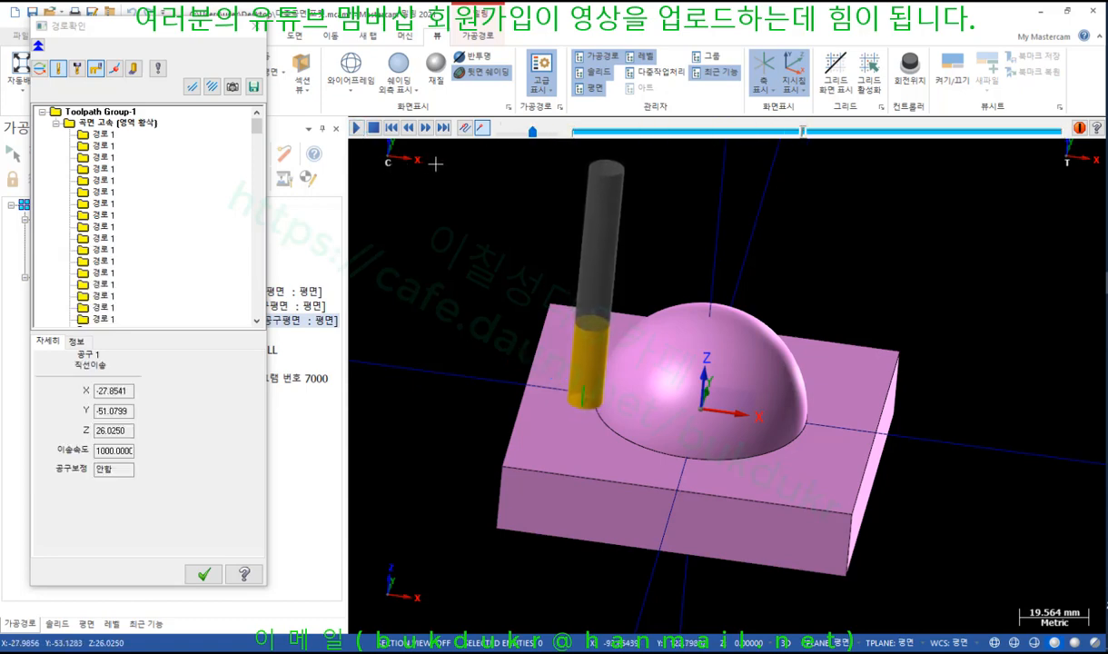
pyautogui.moveTo(177, 25); pyautogui.dragTo(249, 20)
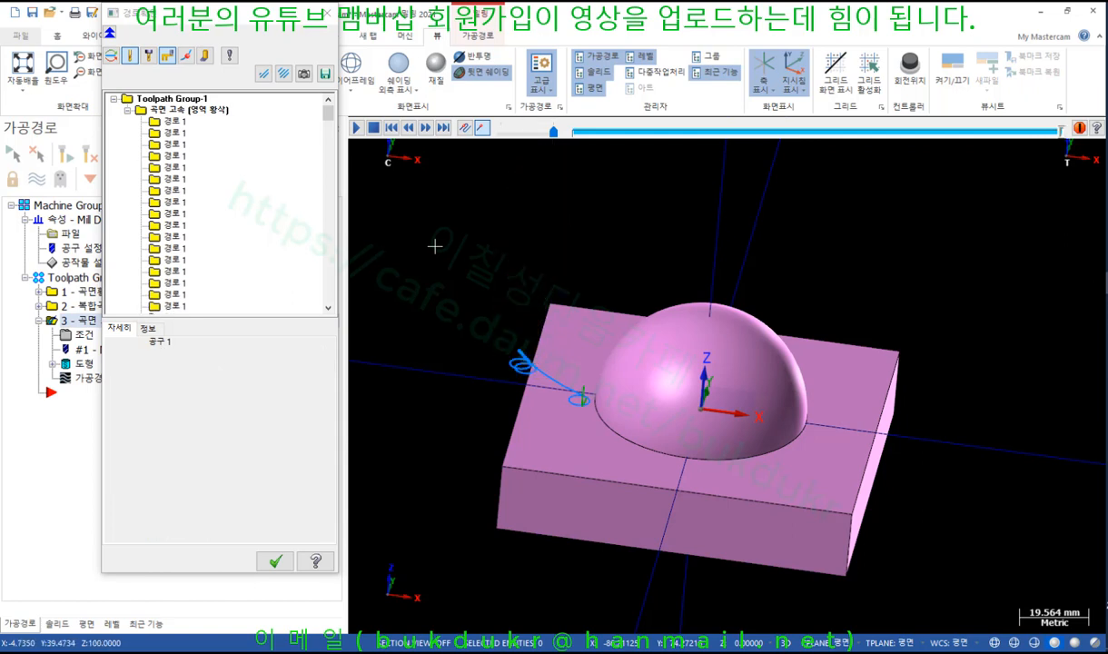
pyautogui.click(357, 128)
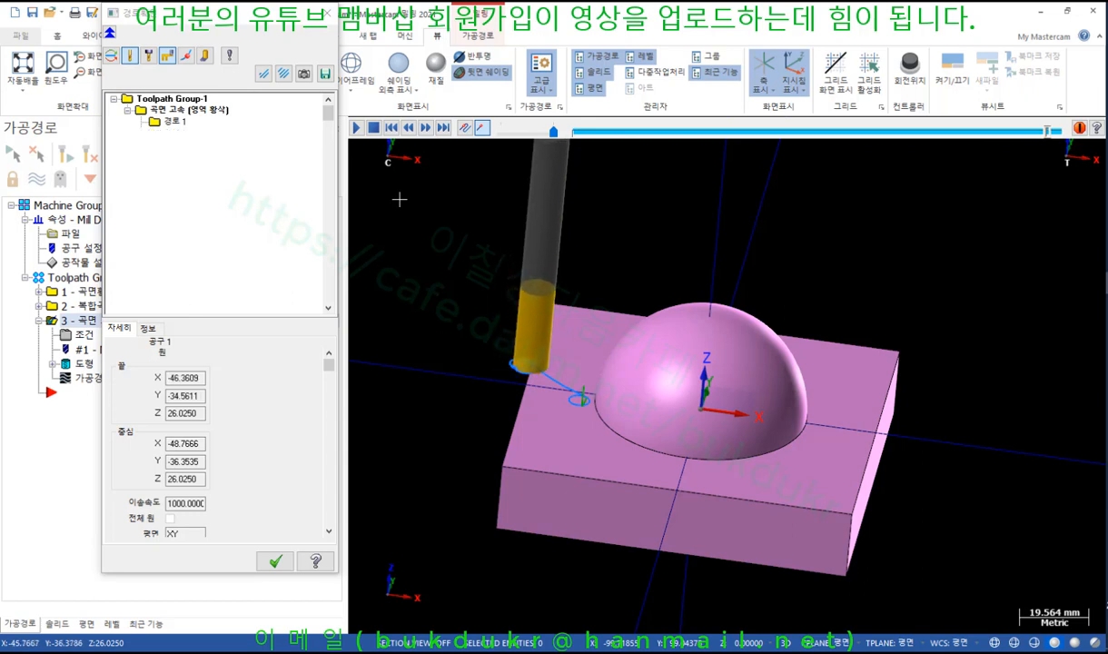
pyautogui.click(465, 129)
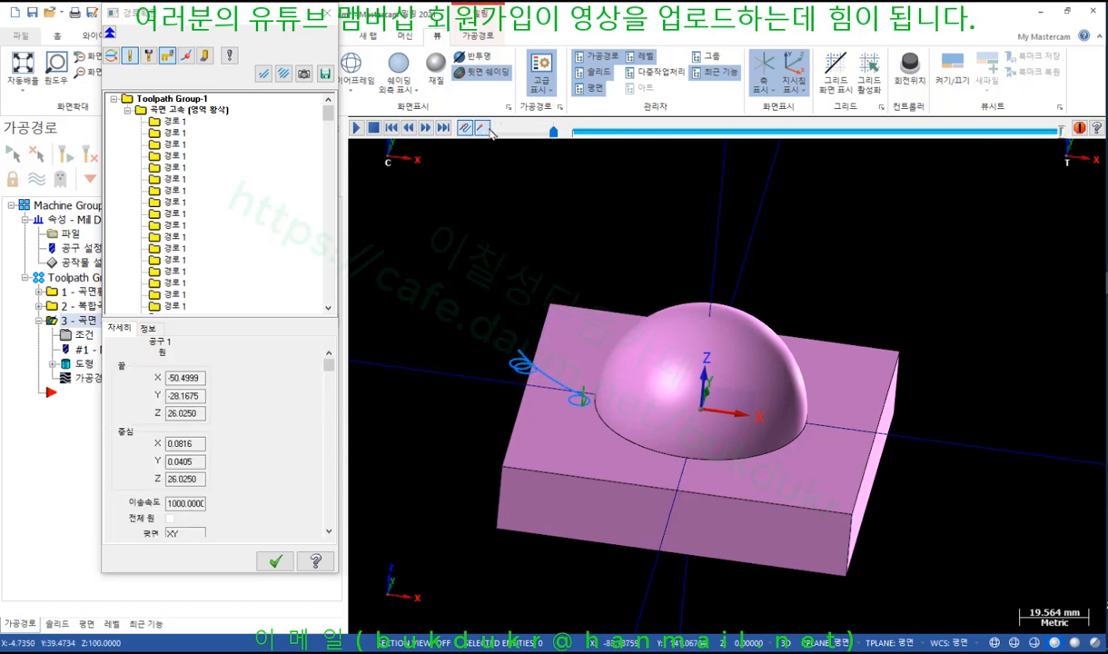
pyautogui.click(327, 14)
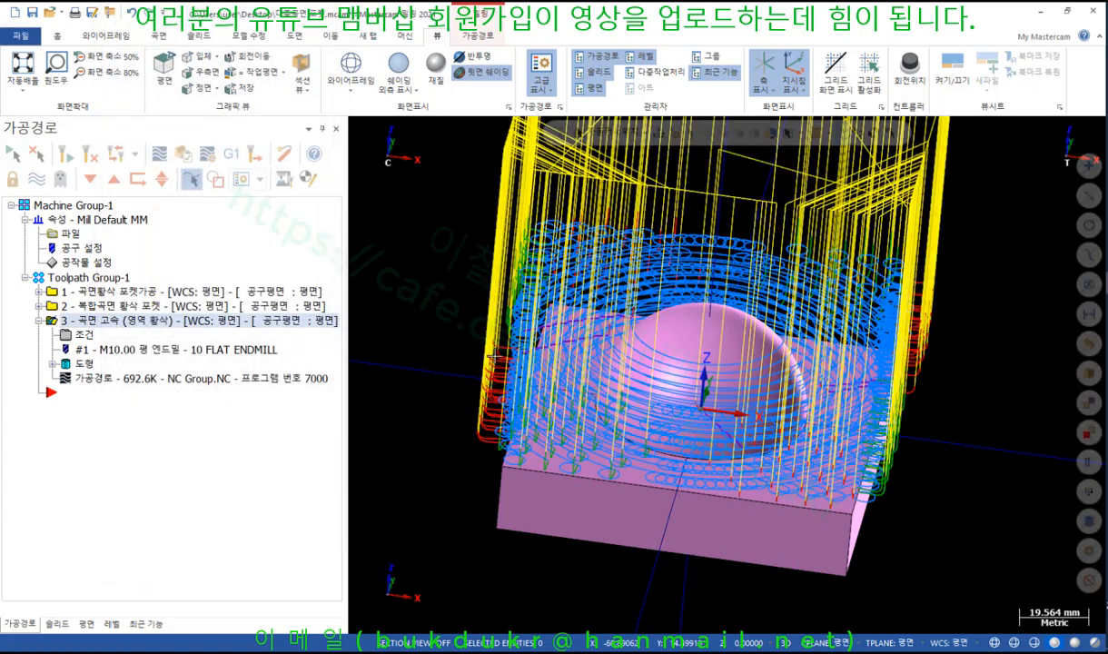
# Open the area roughing operation in the machining simulation and turn off the ZX clipping plane
pyautogui.scroll(-2, 578, 380)
pyautogui.moveTo(577, 381); pyautogui.dragTo(552, 375, button='middle')
pyautogui.scroll(-2, 552, 282)
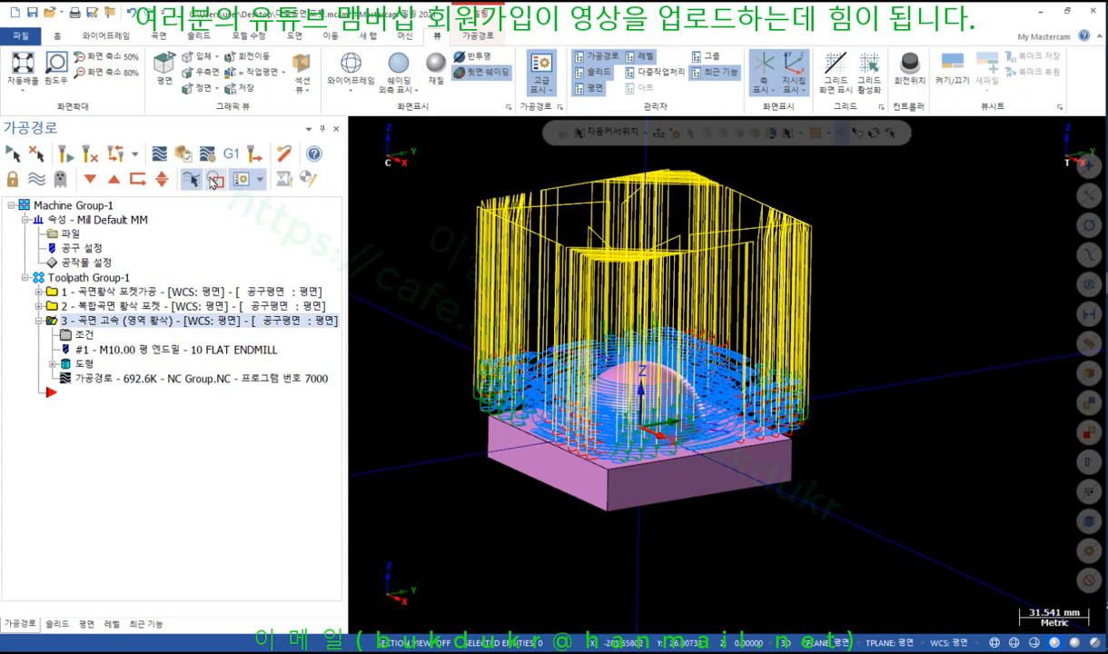
pyautogui.click(183, 155)
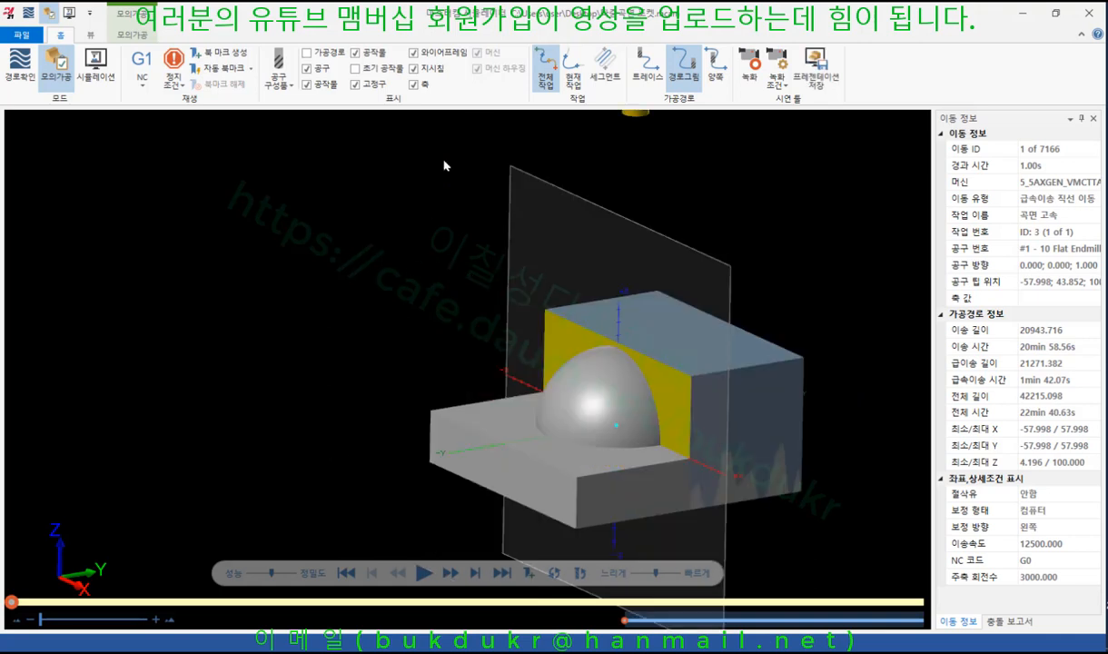
pyautogui.click(132, 34)
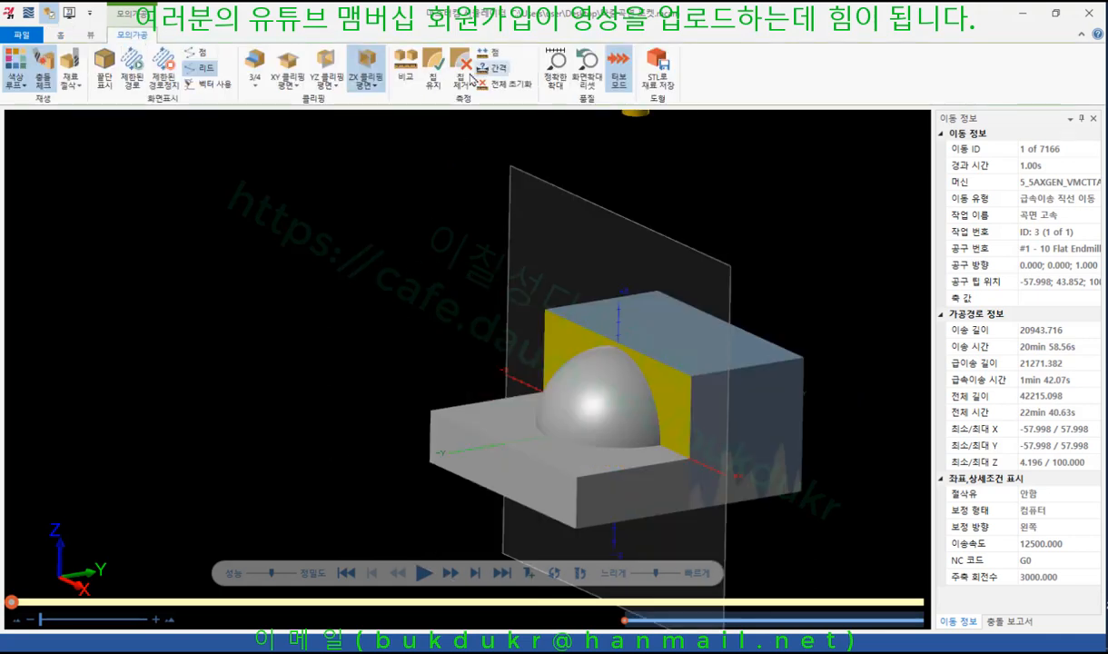
pyautogui.click(366, 80)
pyautogui.click(379, 138)
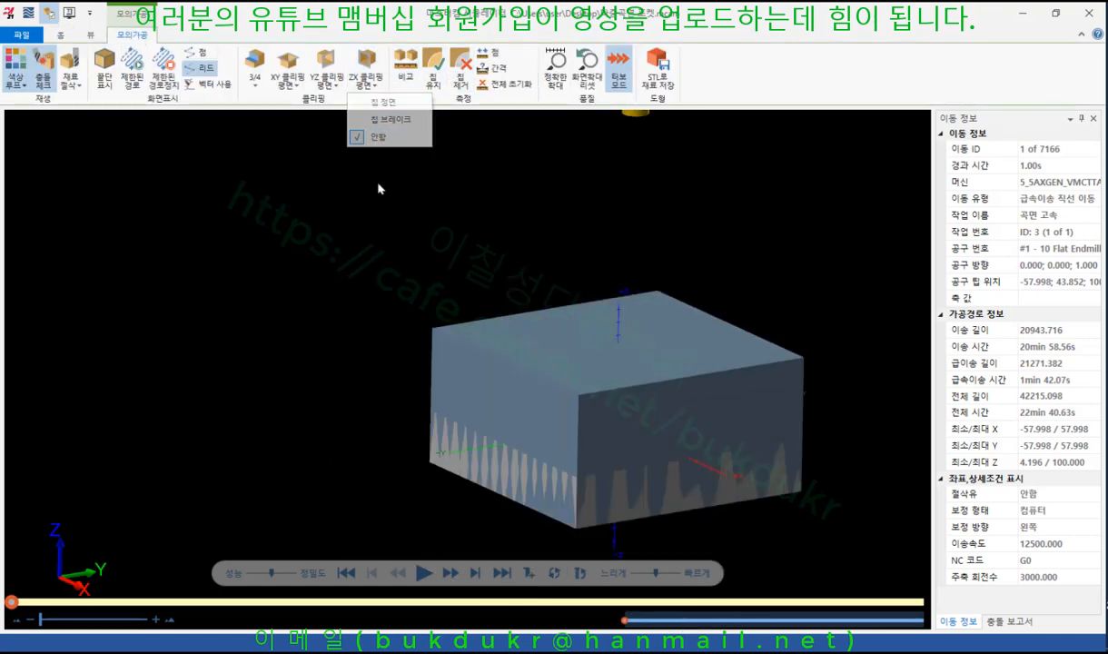
# Hide the finished dome part in the simulation so only the stock block is displayed
pyautogui.scroll(-3, 436, 213)
pyautogui.moveTo(448, 223); pyautogui.dragTo(511, 252, button='middle')
pyautogui.scroll(5, 511, 252)
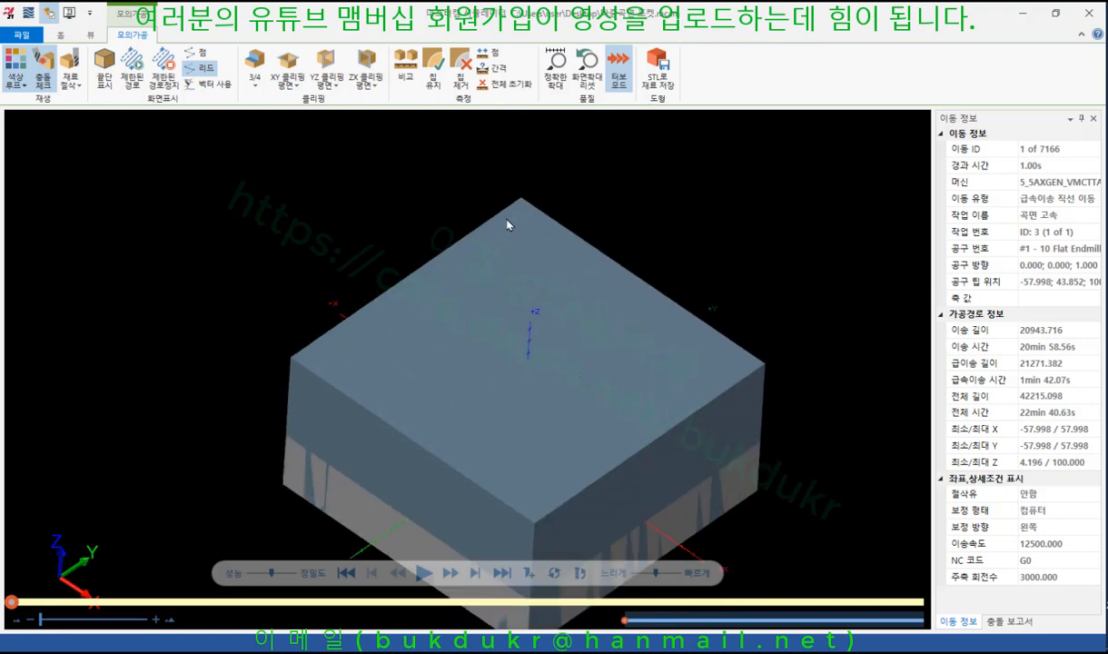
pyautogui.click(62, 34)
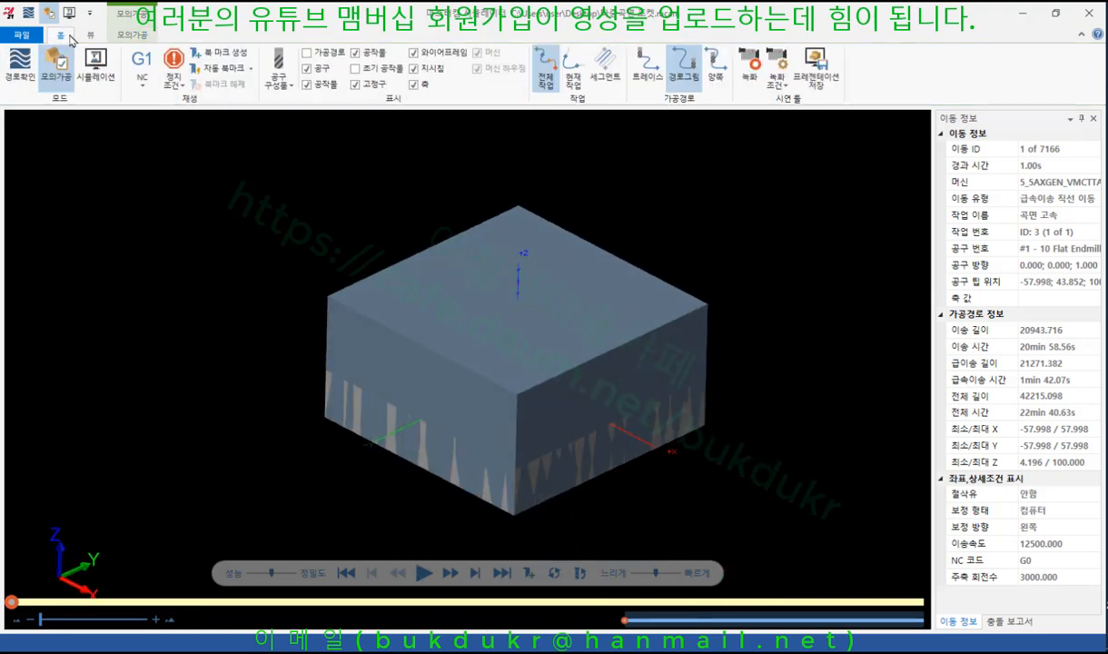
pyautogui.click(320, 87)
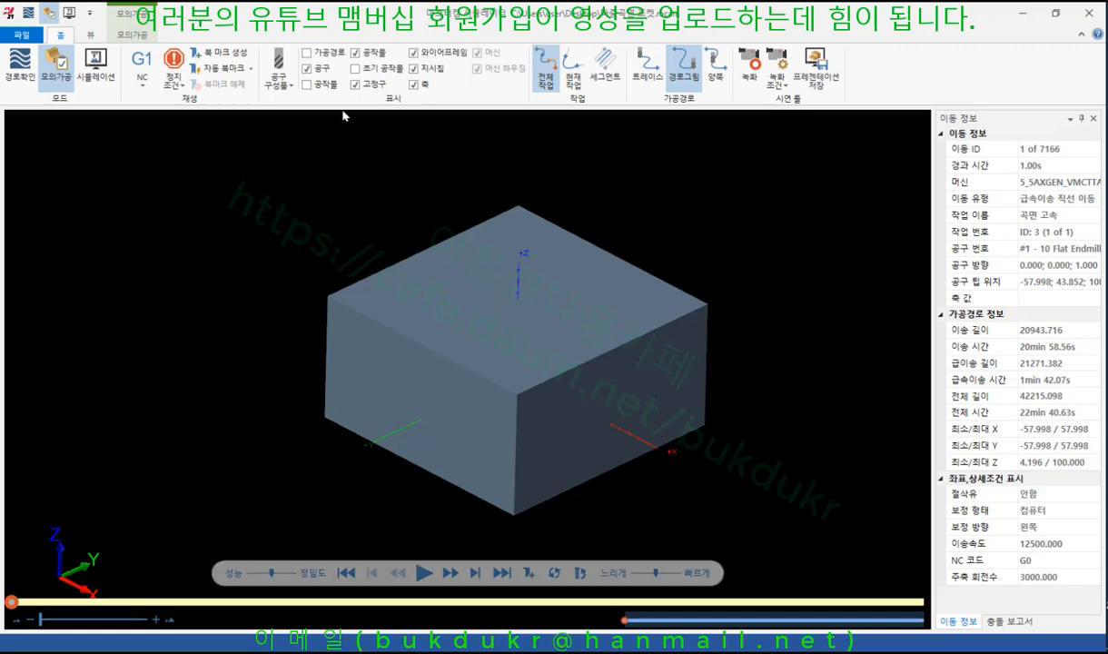
# Run the area roughing simulation to the end with the toolpath displayed and examine the stepped dome stock
pyautogui.click(425, 573)
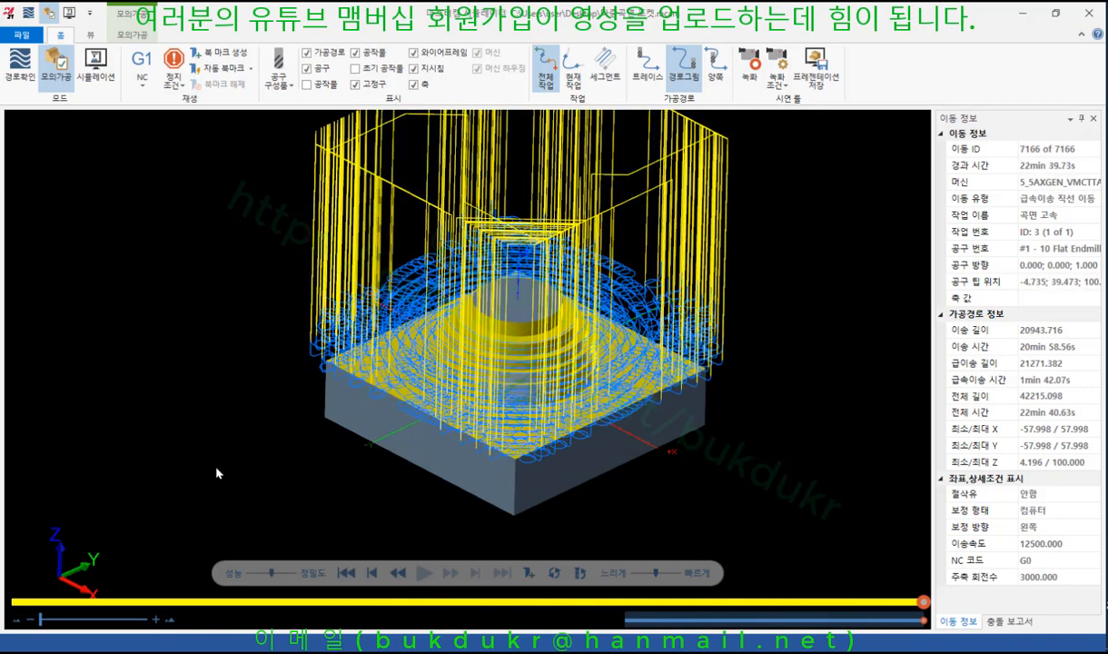
pyautogui.scroll(5, 519, 351)
pyautogui.moveTo(509, 356)
pyautogui.mouseDown(button='middle')
pyautogui.moveTo(536, 300)
pyautogui.moveTo(573, 351)
pyautogui.moveTo(507, 338)
pyautogui.mouseUp(button='middle')
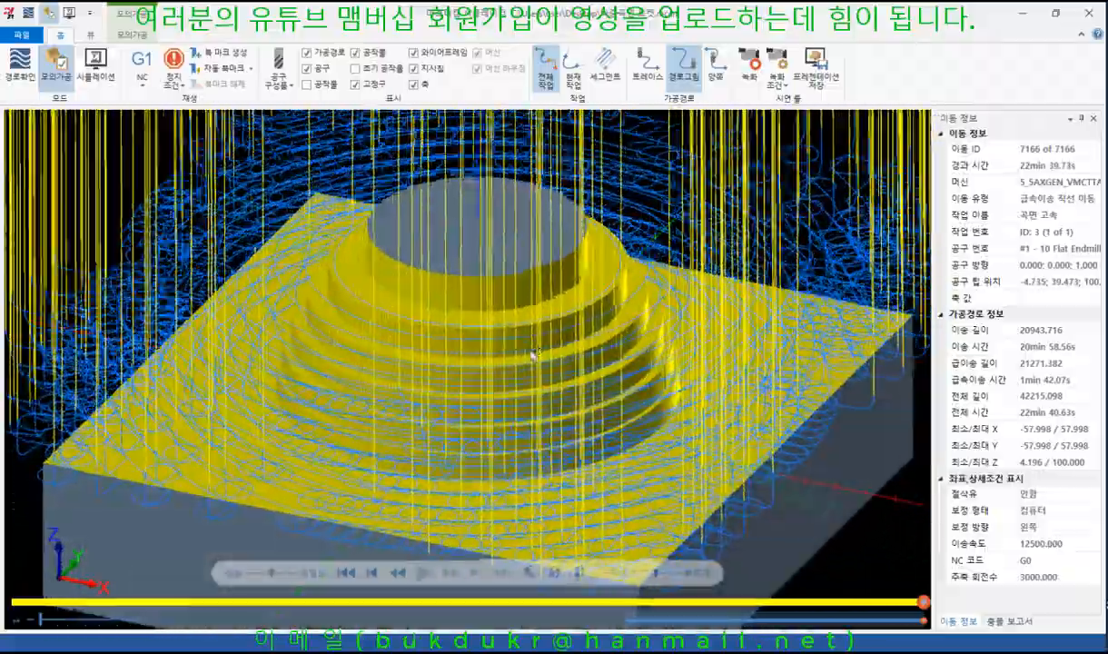
pyautogui.scroll(-5, 486, 309)
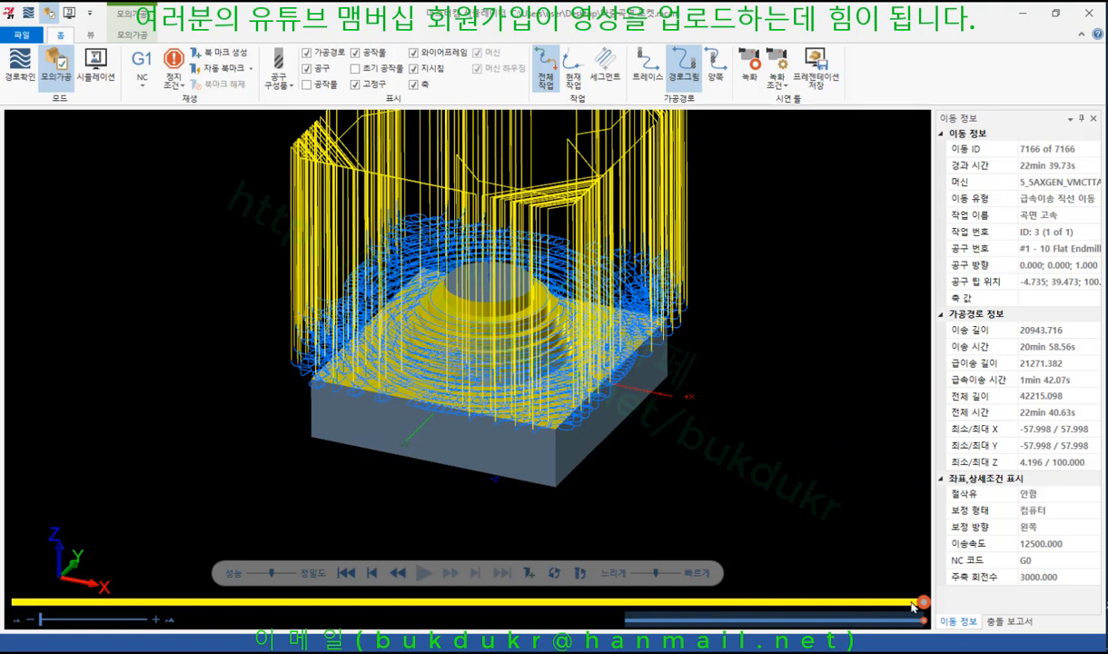
# Return the simulation to the first move and follow the opening moves, examining the tool's arc entry, helical loops and exit
pyautogui.moveTo(860, 603); pyautogui.dragTo(11, 602)
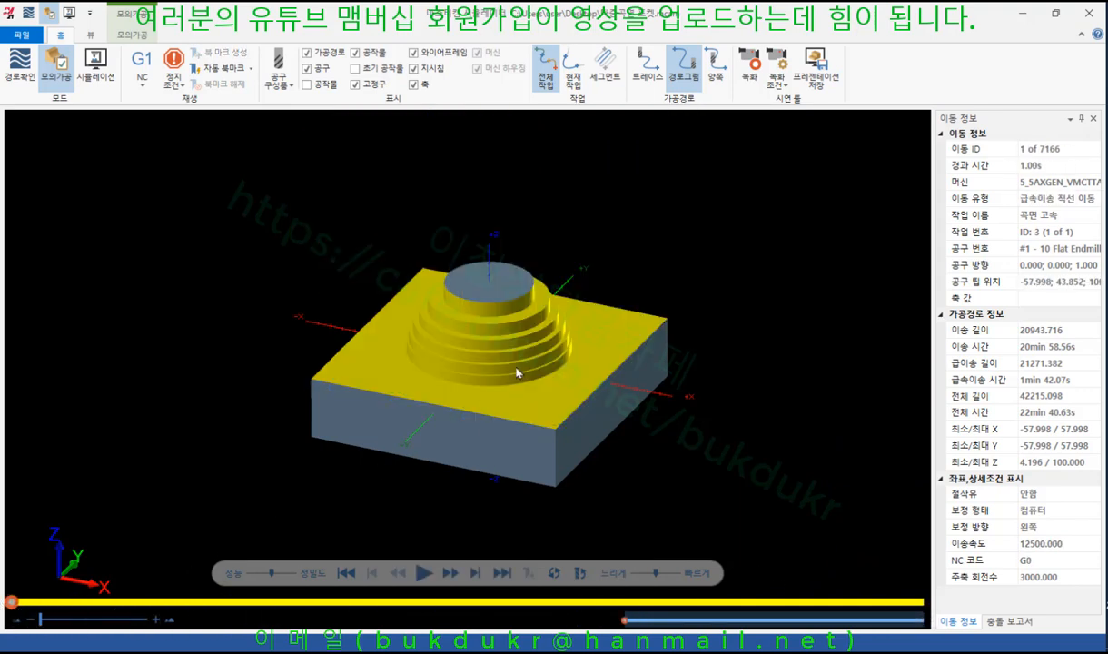
pyautogui.scroll(5, 506, 259)
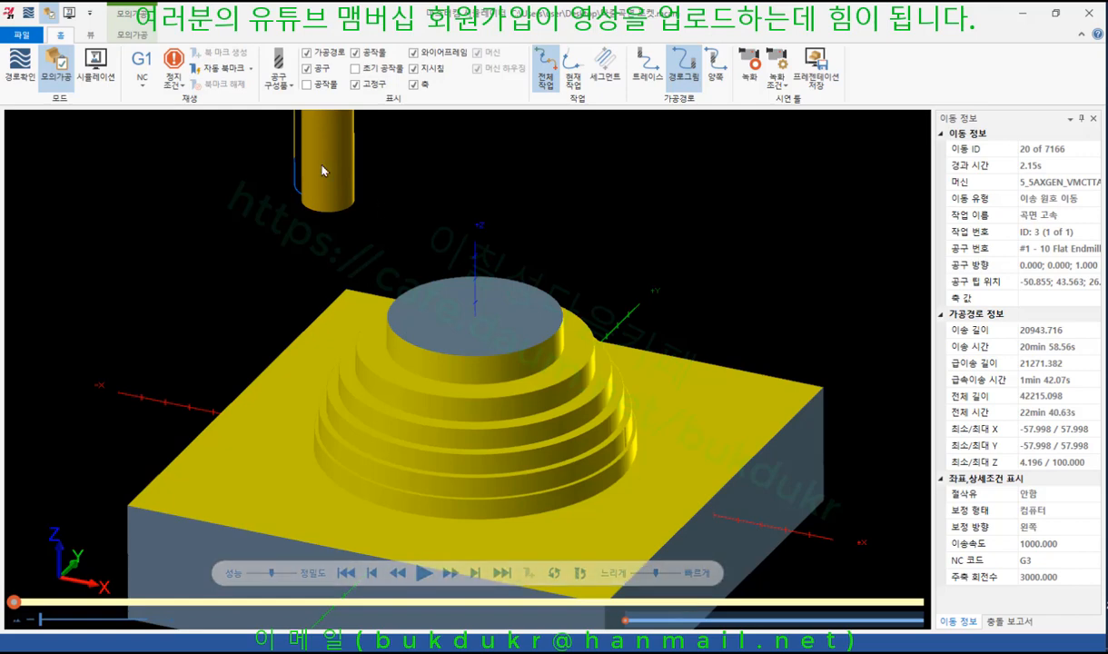
pyautogui.scroll(5, 399, 184)
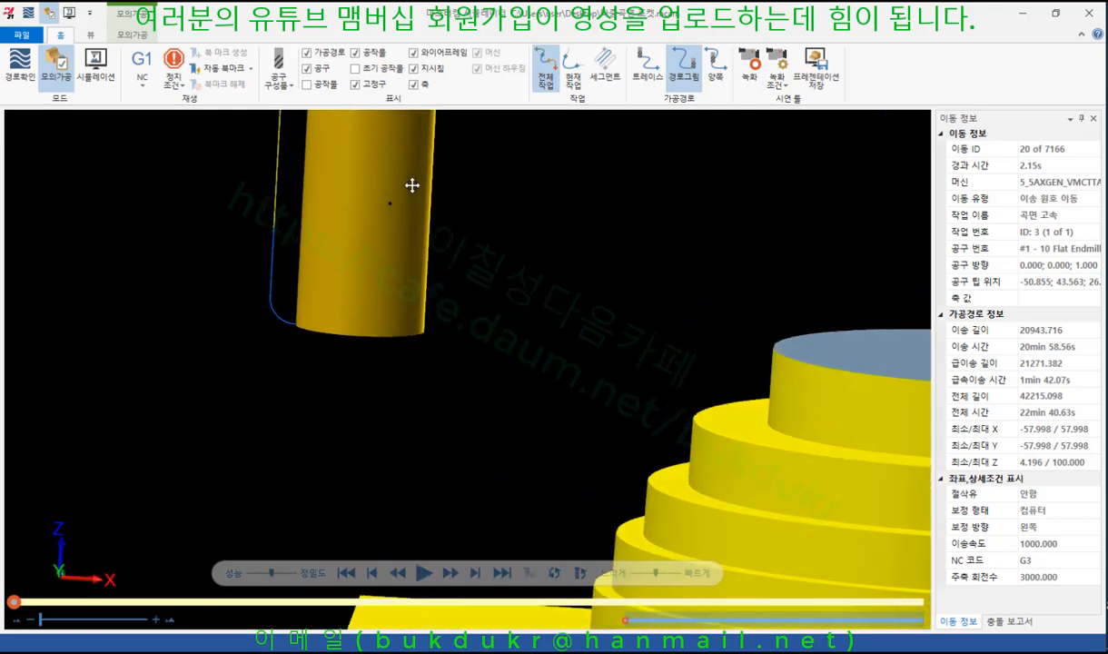
pyautogui.scroll(4, 284, 300)
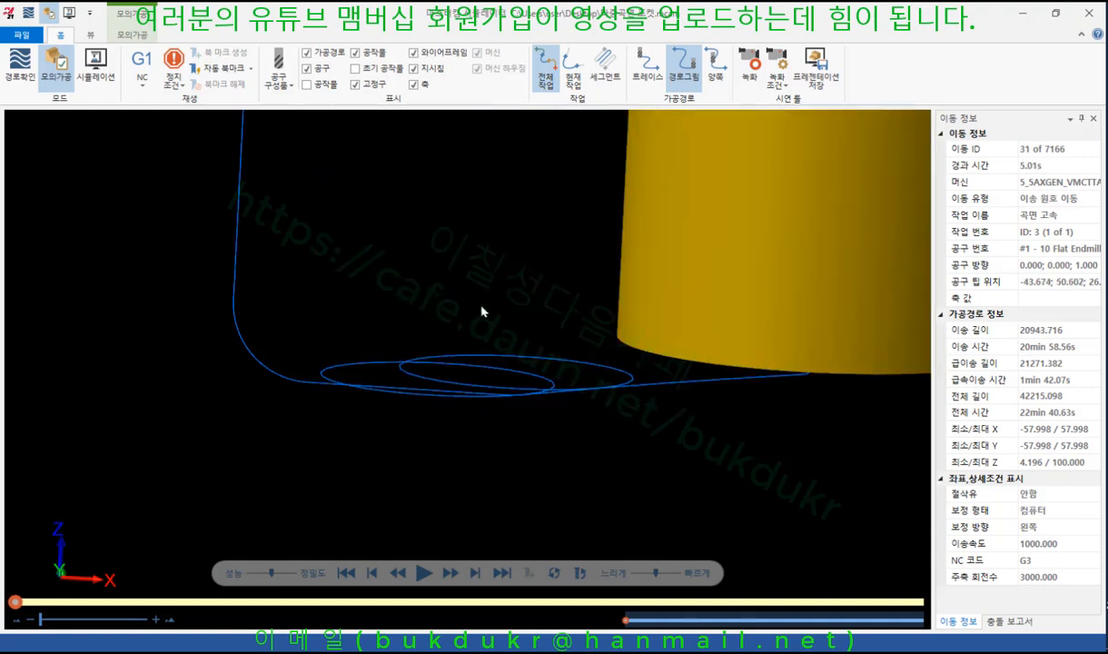
pyautogui.moveTo(481, 311); pyautogui.dragTo(484, 353, button='middle')
pyautogui.scroll(-6, 482, 344)
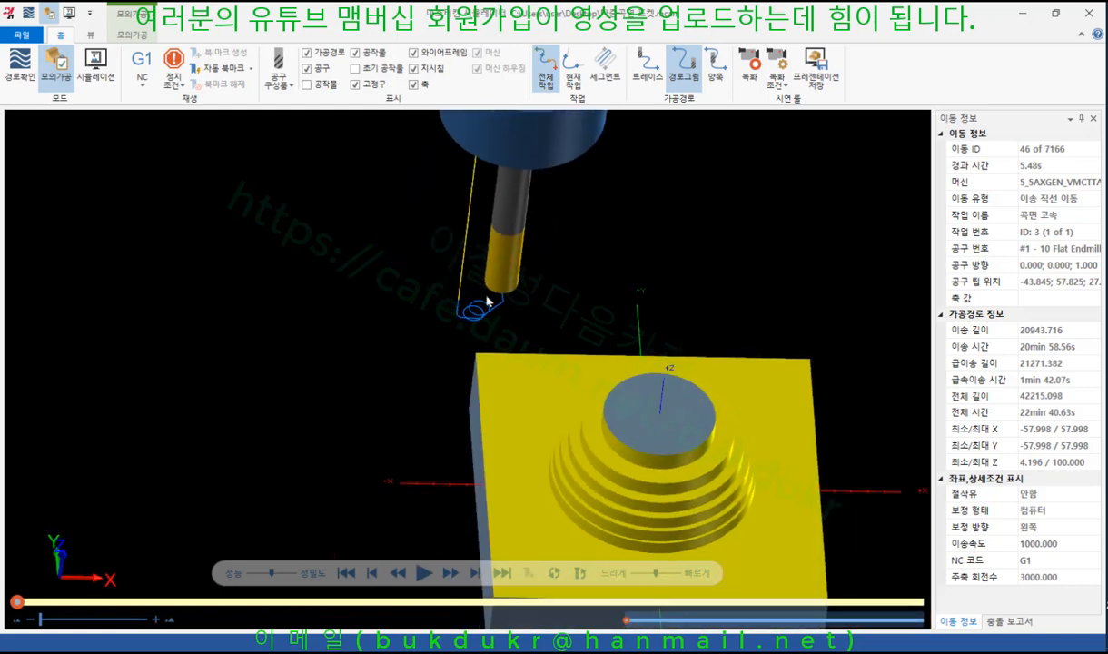
pyautogui.scroll(5, 488, 302)
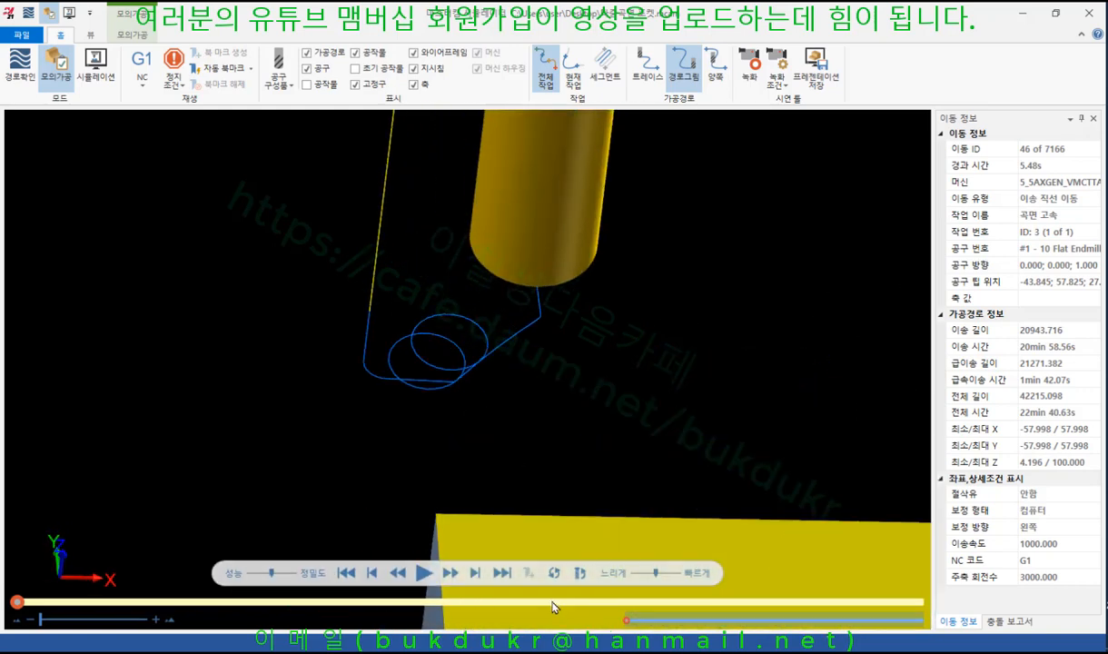
# Reset the simulation to uncut stock and step through the first moves until the tool reaches the block's corner
pyautogui.click(347, 574)
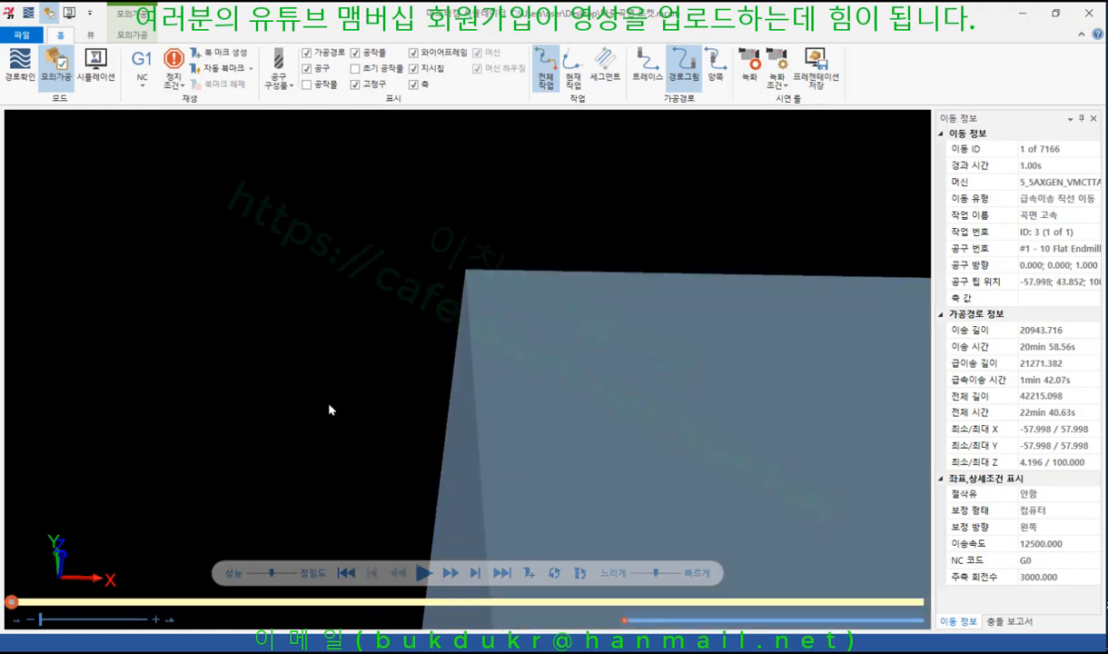
pyautogui.press('s')
pyautogui.press('s')
pyautogui.press('s')
pyautogui.press('s')
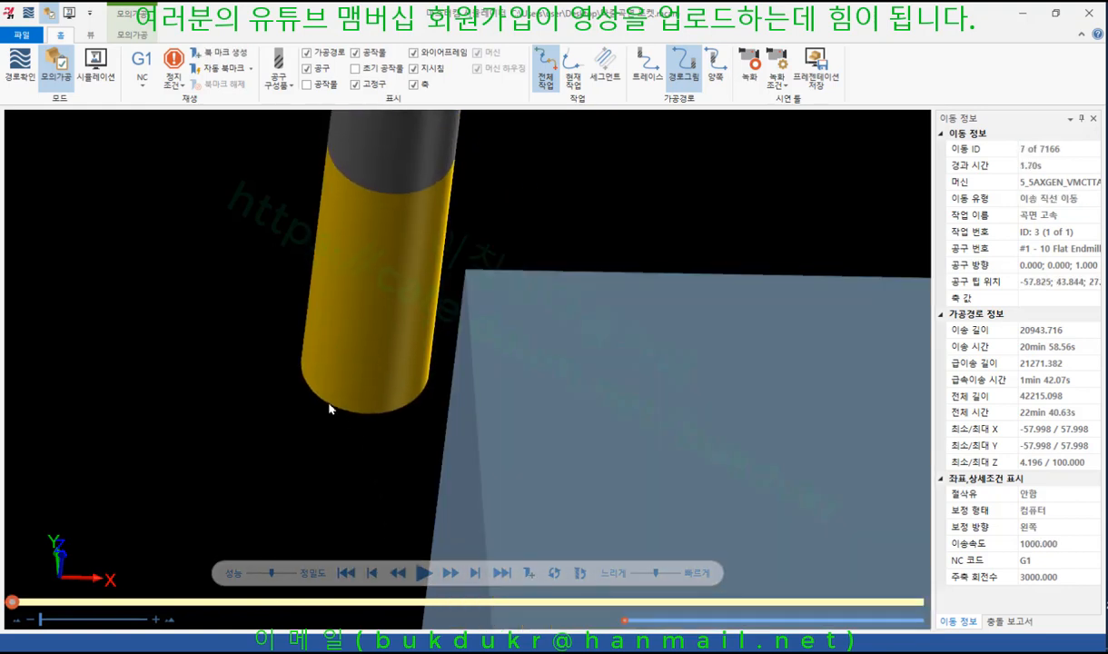
pyautogui.scroll(4, 418, 359)
pyautogui.moveTo(418, 359)
pyautogui.mouseDown(button='middle')
pyautogui.moveTo(426, 319)
pyautogui.moveTo(407, 336)
pyautogui.moveTo(422, 337)
pyautogui.mouseUp(button='middle')
pyautogui.press('s')
pyautogui.press('s')
pyautogui.press('s')
pyautogui.press('s')
pyautogui.press('s')
pyautogui.press('s')
pyautogui.press('s')
pyautogui.press('s')
pyautogui.press('s')
pyautogui.press('s')
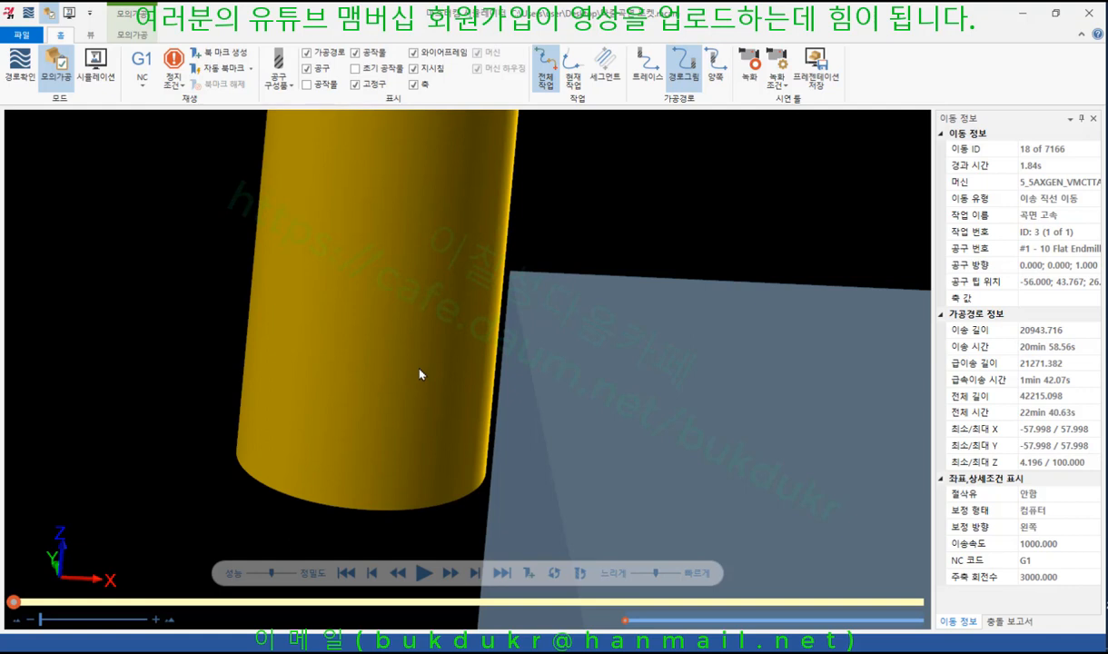
# Make the tool translucent and advance two moves to inspect the first cut into the corner of the block
pyautogui.moveTo(411, 373); pyautogui.dragTo(415, 376, button='middle')
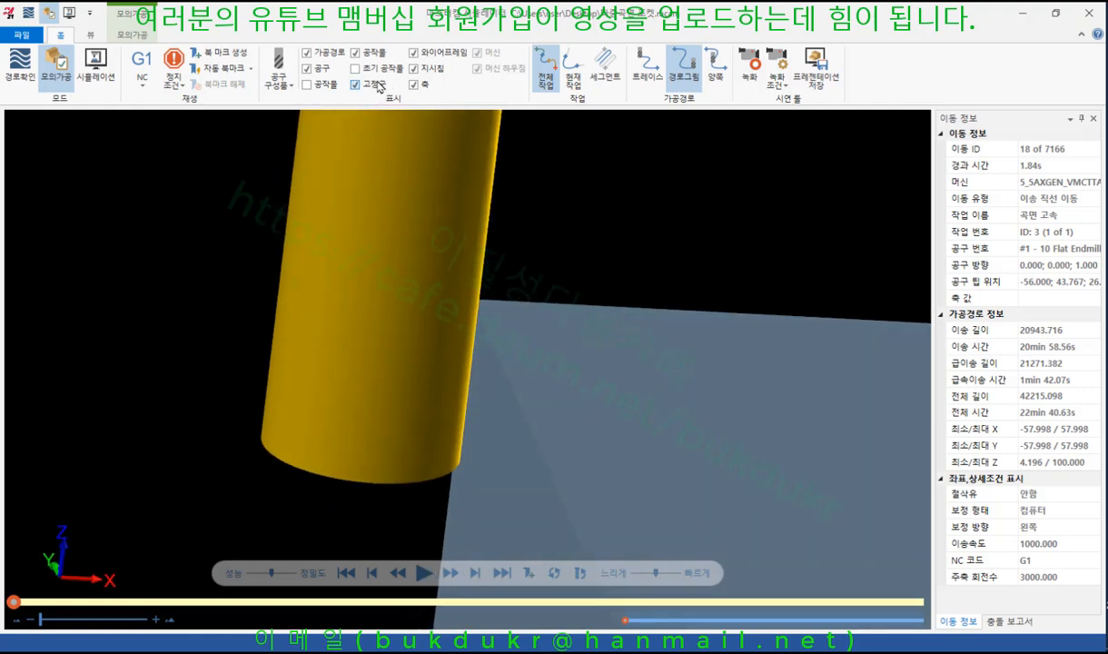
pyautogui.click(321, 70)
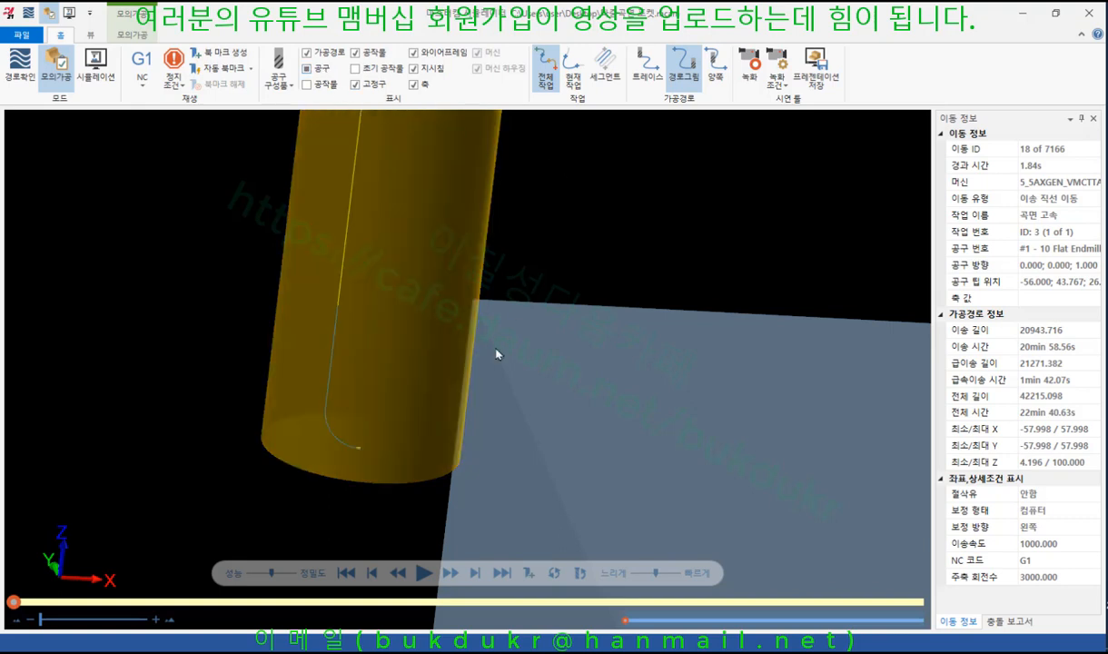
pyautogui.press('s')
pyautogui.press('s')
pyautogui.moveTo(488, 386); pyautogui.dragTo(479, 415, button='middle')
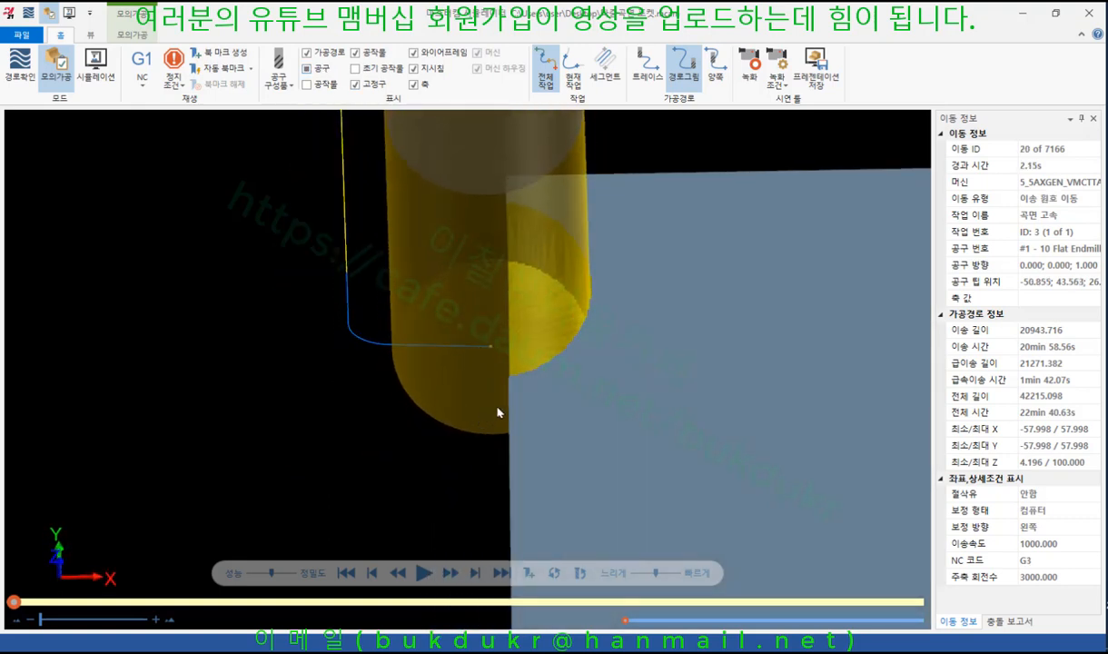
pyautogui.scroll(-1, 509, 398)
pyautogui.scroll(2, 557, 219)
pyautogui.moveTo(557, 220); pyautogui.dragTo(544, 268, button='middle')
# Hide the milling tool's holder, shank and shoulder so only its cutting length shows in the simulation
pyautogui.click(292, 85)
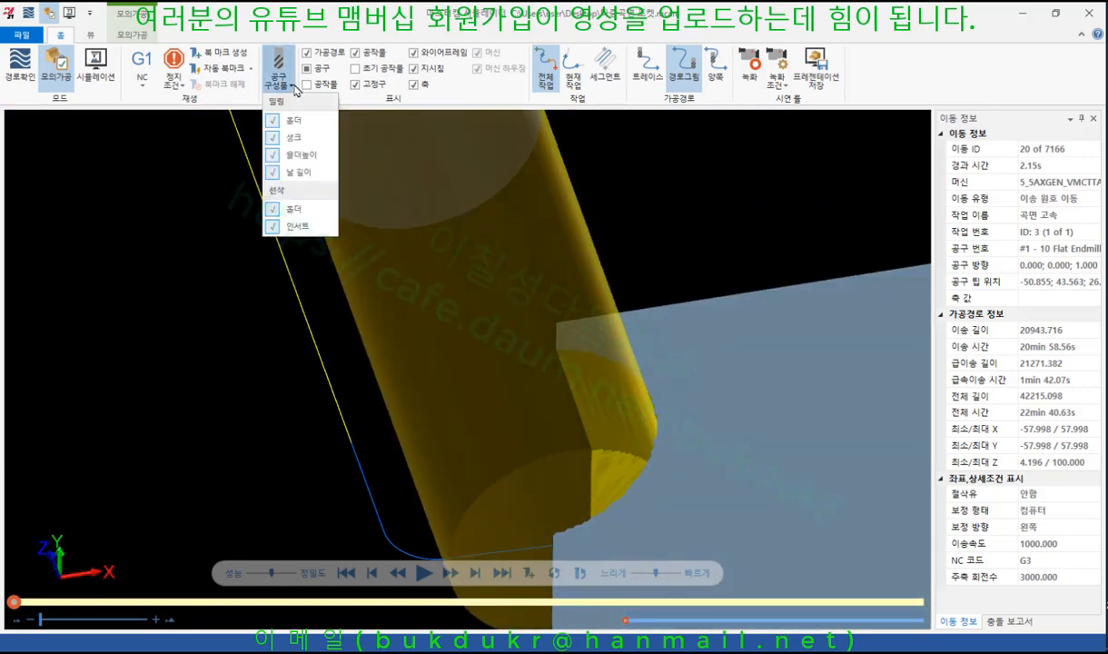
pyautogui.click(291, 118)
pyautogui.click(271, 138)
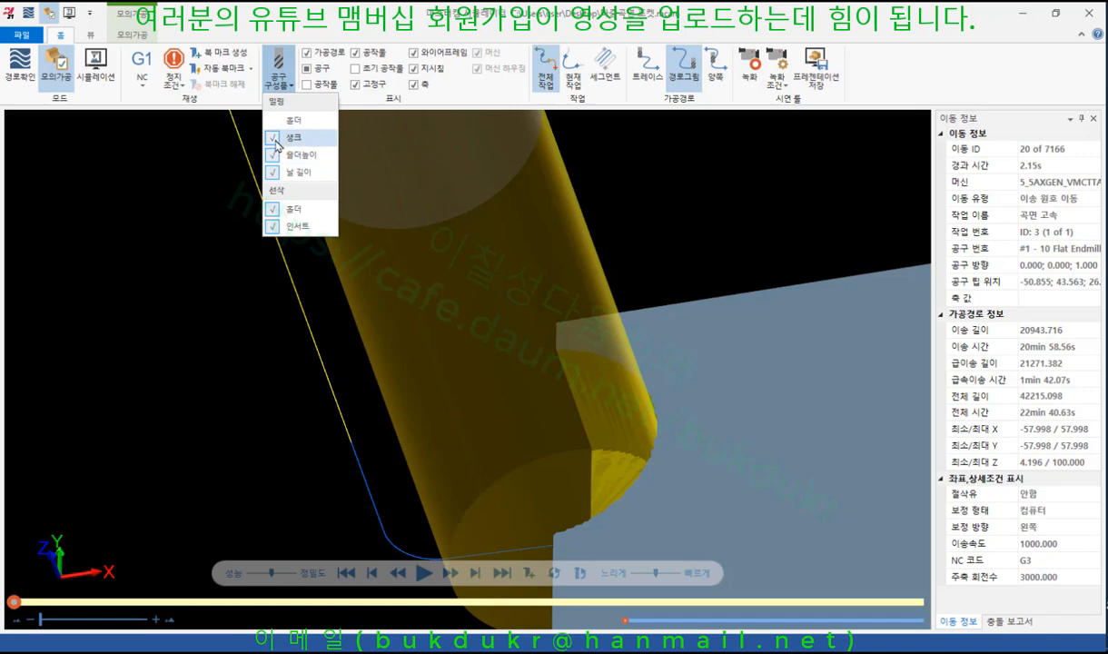
pyautogui.click(276, 156)
pyautogui.click(222, 259)
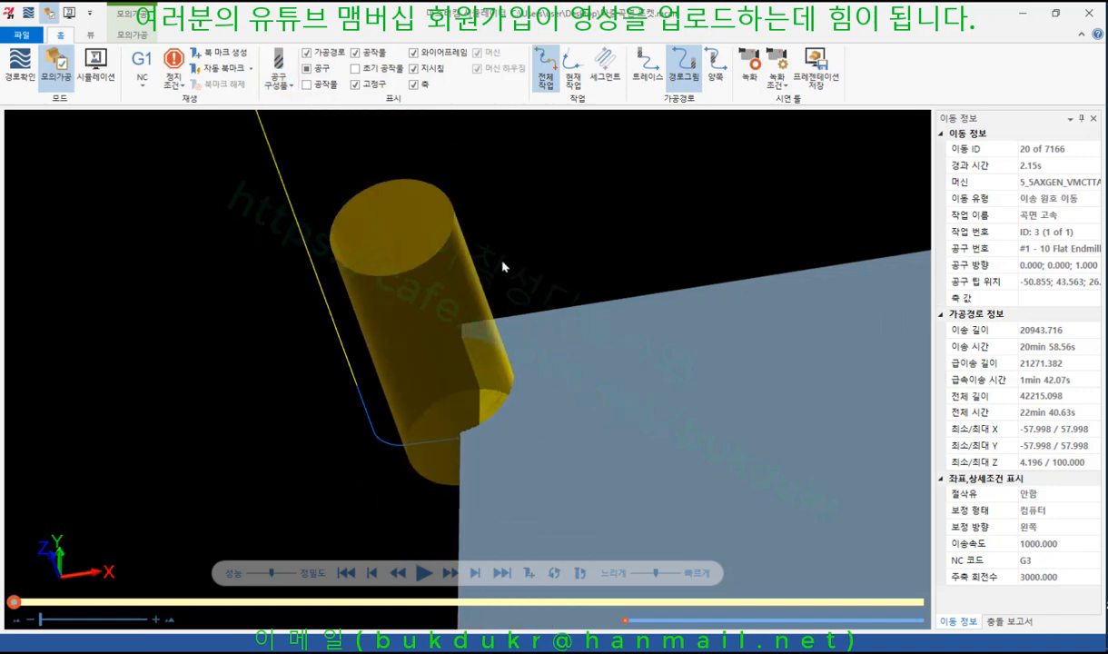
# Advance the simulation through the first corner cut, examining the tool's circular loops and its exit from the block
pyautogui.moveTo(518, 257); pyautogui.dragTo(539, 266, button='middle')
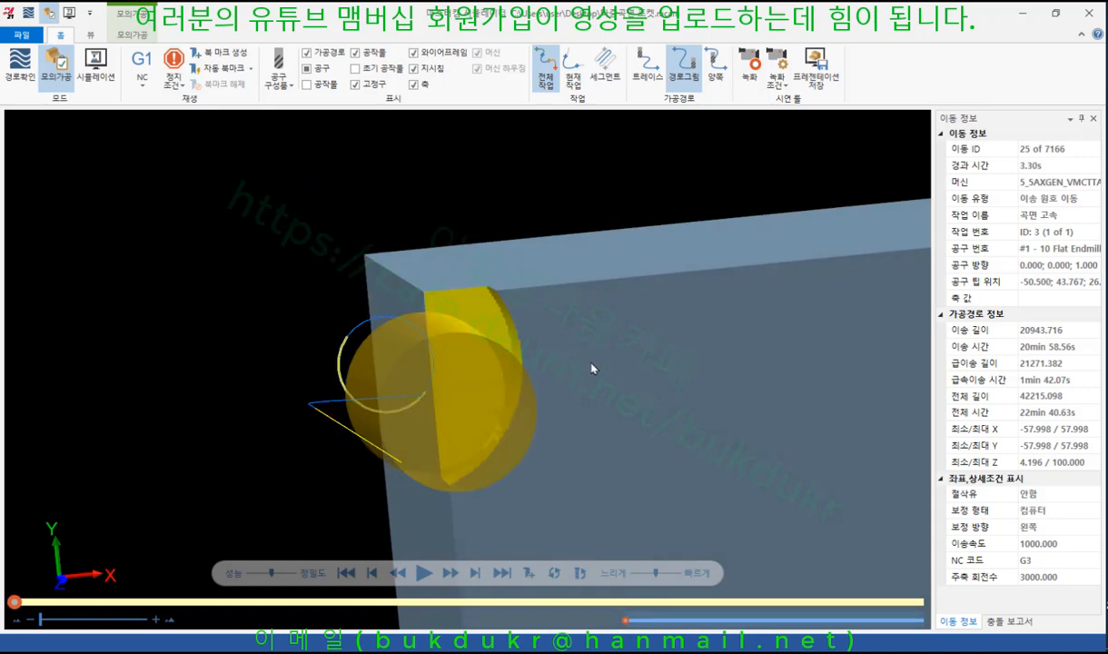
pyautogui.moveTo(640, 341); pyautogui.dragTo(567, 340, button='middle')
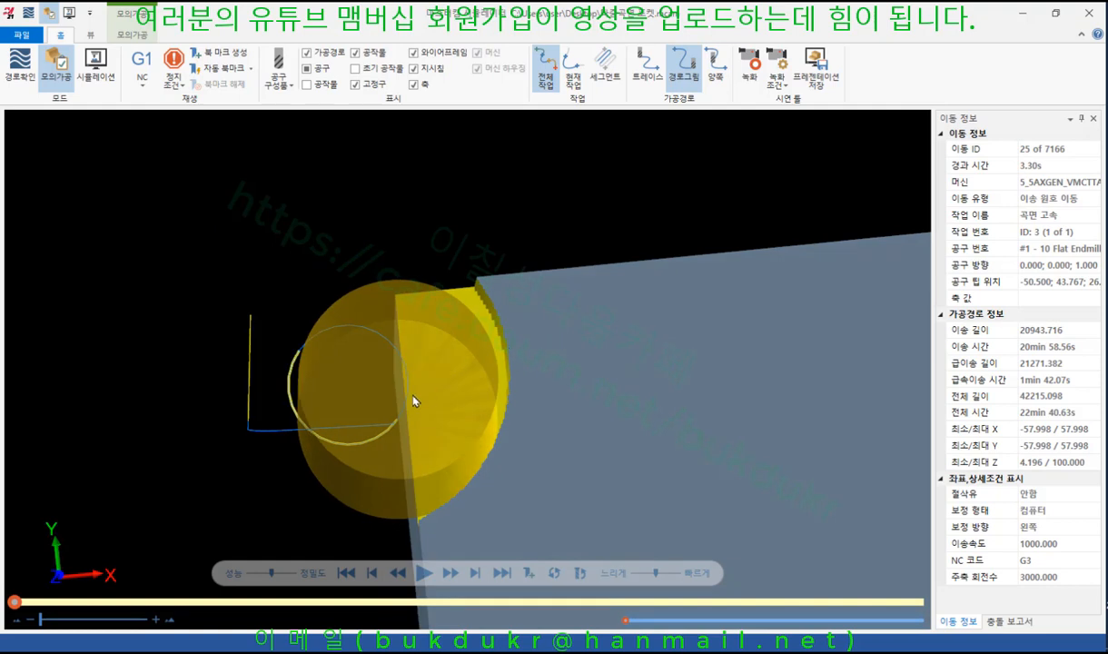
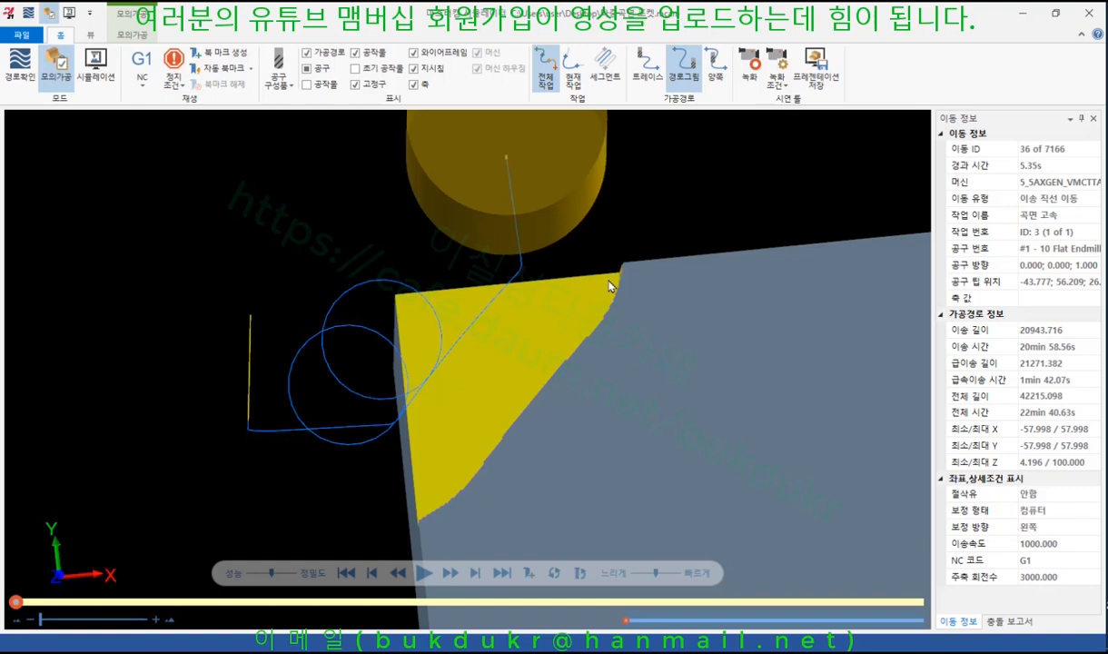
pyautogui.scroll(-3, 492, 343)
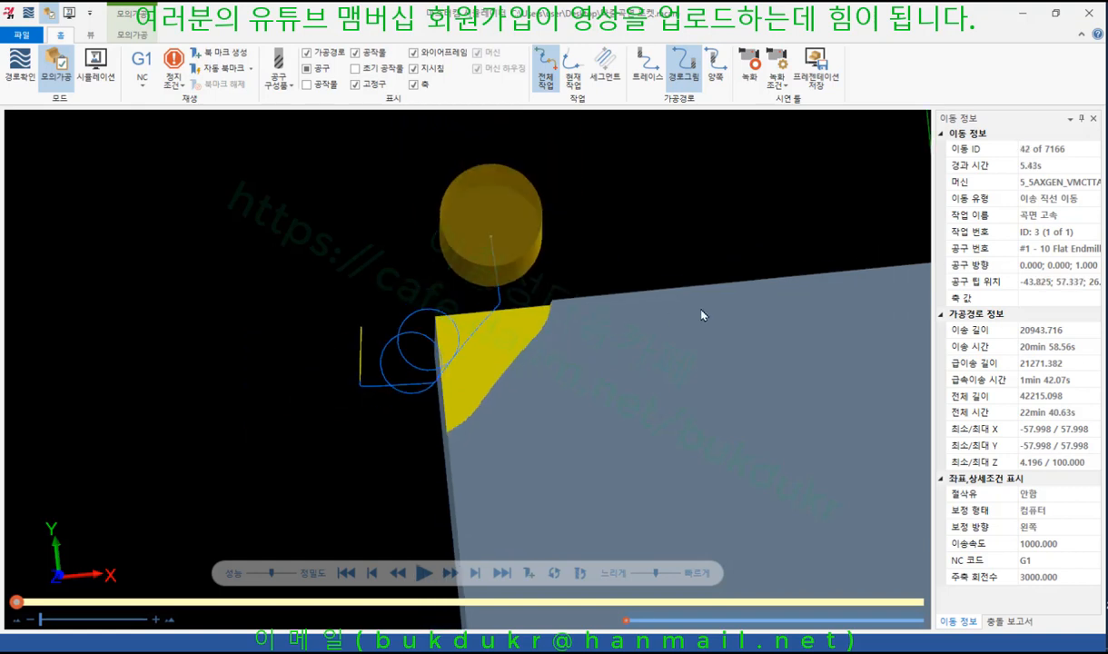
pyautogui.press('s')
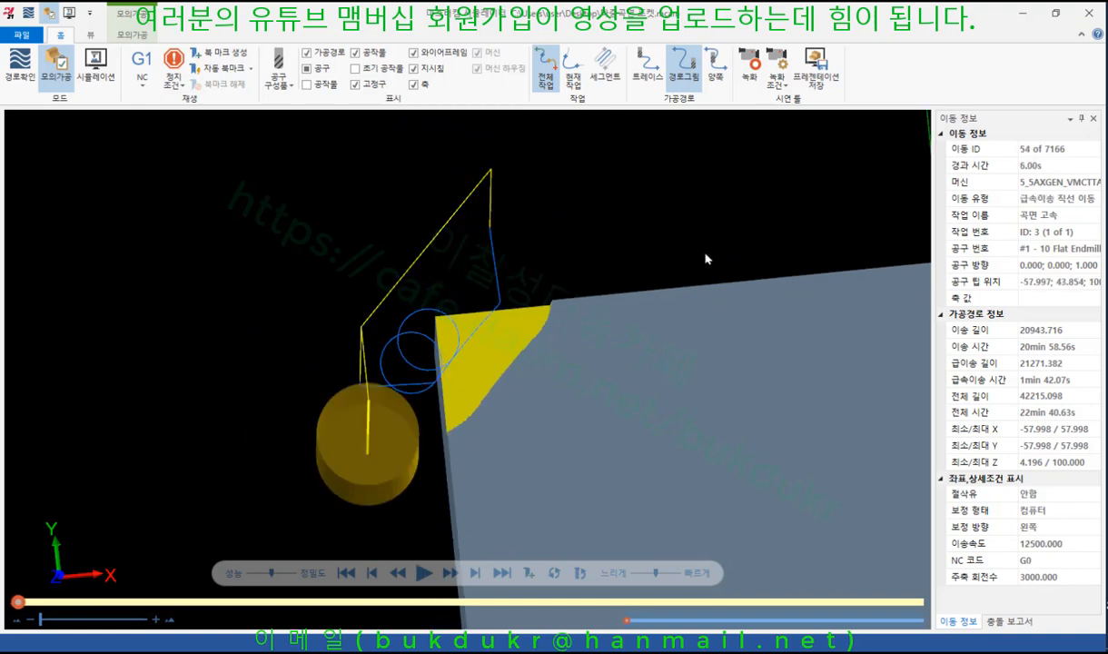
# Follow the next corner passes up to the third pass's exit, examining each re-entry and its loops
pyautogui.press('s')
pyautogui.scroll(2, 483, 330)
pyautogui.moveTo(483, 330)
pyautogui.mouseDown(button='middle')
pyautogui.moveTo(504, 321)
pyautogui.moveTo(487, 328)
pyautogui.mouseUp(button='middle')
pyautogui.press('s')
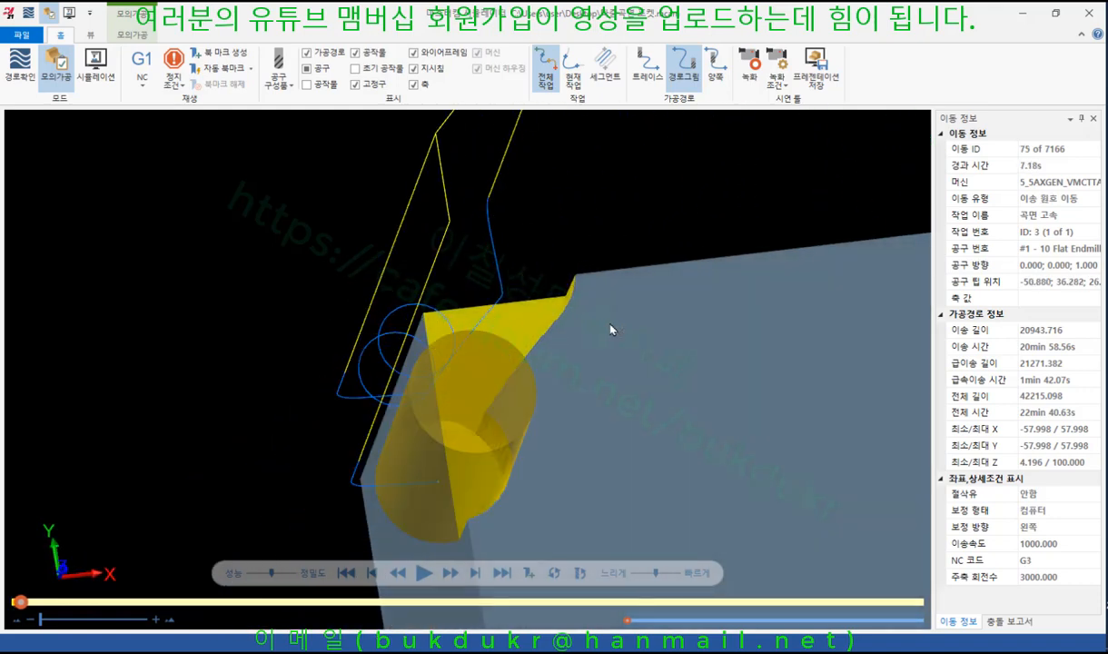
pyautogui.moveTo(610, 330); pyautogui.dragTo(576, 343, button='middle')
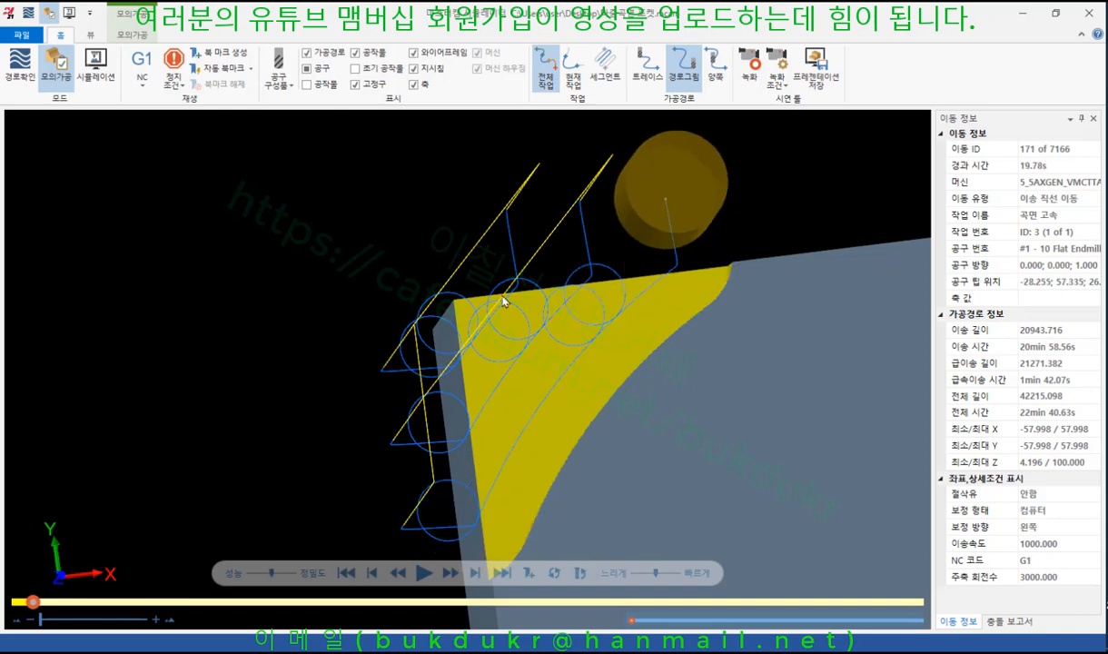
pyautogui.moveTo(504, 302); pyautogui.dragTo(600, 313, button='middle')
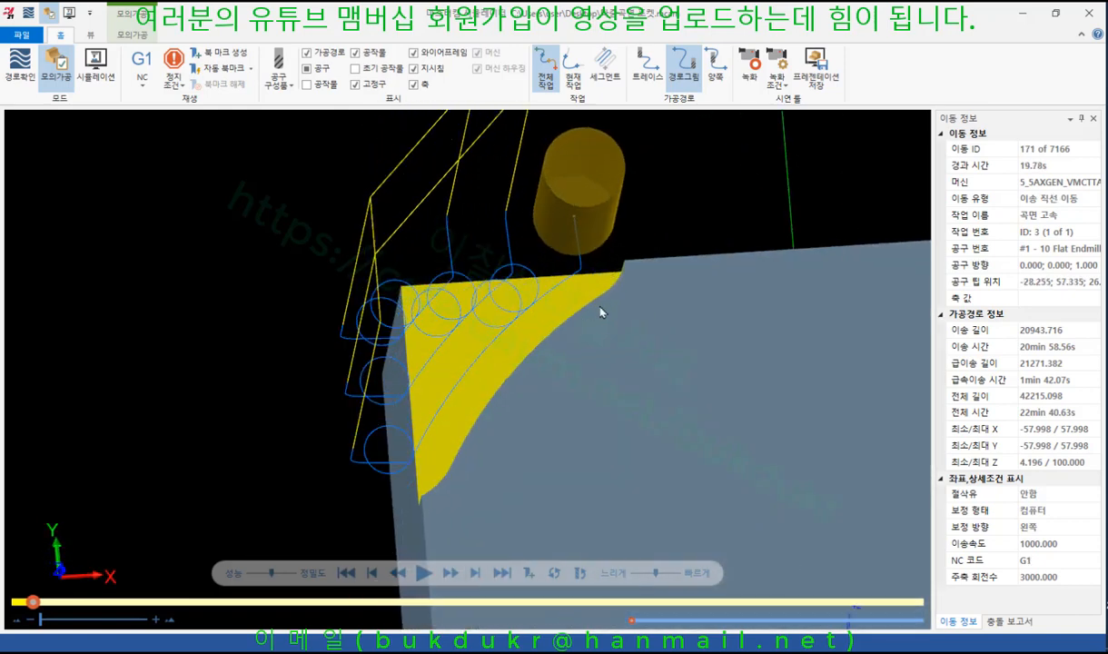
# Step through the fourth corner pass, following the tool's retract, re-entry and cut toward the block's back edge
pyautogui.press('s')
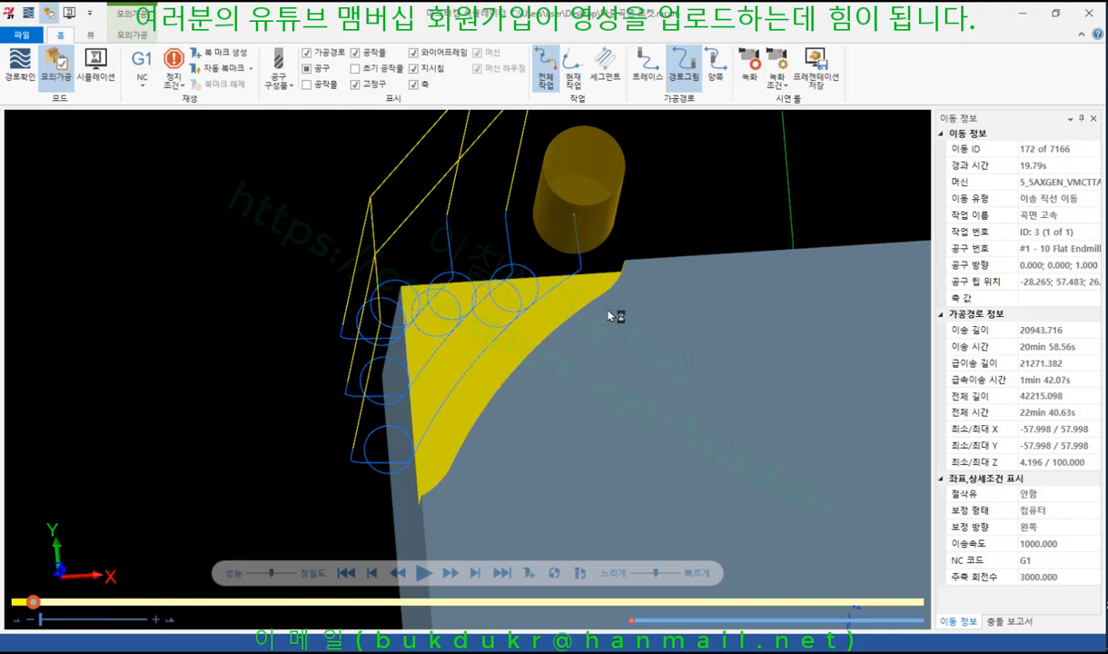
pyautogui.press('s')
pyautogui.press('s')
pyautogui.press('s')
pyautogui.press('s')
pyautogui.press('s')
pyautogui.press('s')
pyautogui.press('s')
pyautogui.press('s')
pyautogui.press('s')
pyautogui.press('s')
pyautogui.press('s')
pyautogui.press('s')
pyautogui.press('s')
pyautogui.press('s')
pyautogui.press('s')
pyautogui.press('s')
pyautogui.press('s')
pyautogui.press('s')
pyautogui.press('s')
pyautogui.press('s')
pyautogui.press('s')
pyautogui.press('s')
pyautogui.press('s')
pyautogui.press('s')
pyautogui.press('s')
pyautogui.press('s')
pyautogui.press('s')
pyautogui.press('s')
pyautogui.press('s')
pyautogui.press('s')
pyautogui.press('s')
pyautogui.press('s')
pyautogui.press('s')
pyautogui.press('s')
pyautogui.press('s')
pyautogui.press('s')
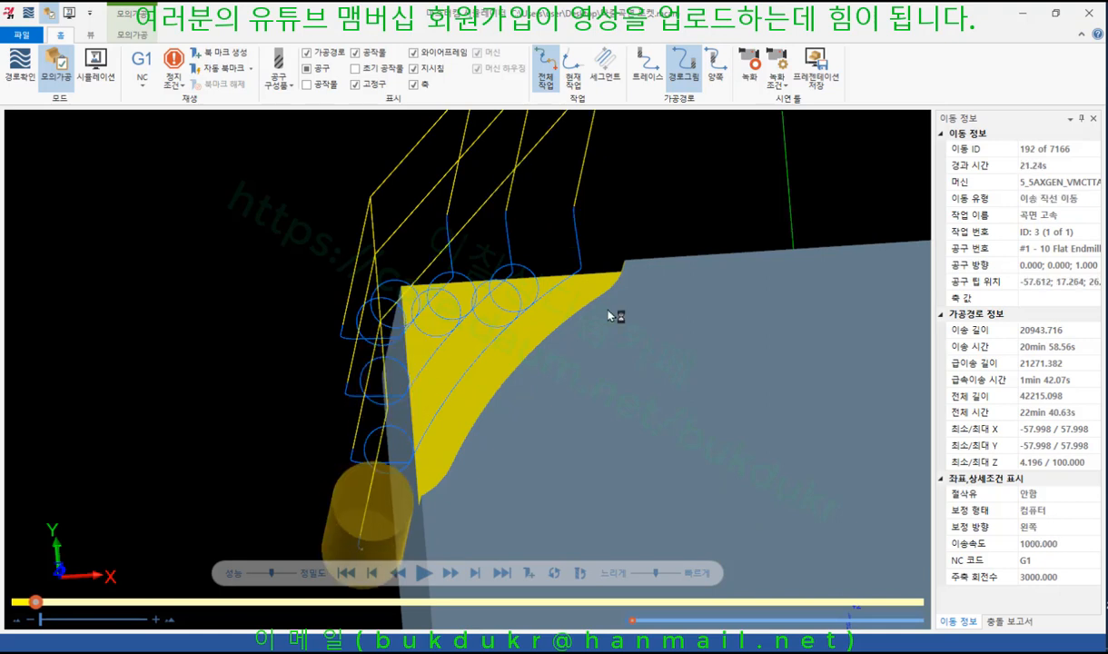
pyautogui.press('s')
pyautogui.press('s')
pyautogui.press('s')
pyautogui.press('s')
pyautogui.press('s')
pyautogui.press('s')
pyautogui.press('s')
pyautogui.press('s')
pyautogui.press('s')
pyautogui.press('s')
pyautogui.press('s')
pyautogui.press('s')
pyautogui.press('s')
pyautogui.press('s')
pyautogui.press('s')
pyautogui.press('s')
pyautogui.press('s')
pyautogui.press('s')
pyautogui.press('s')
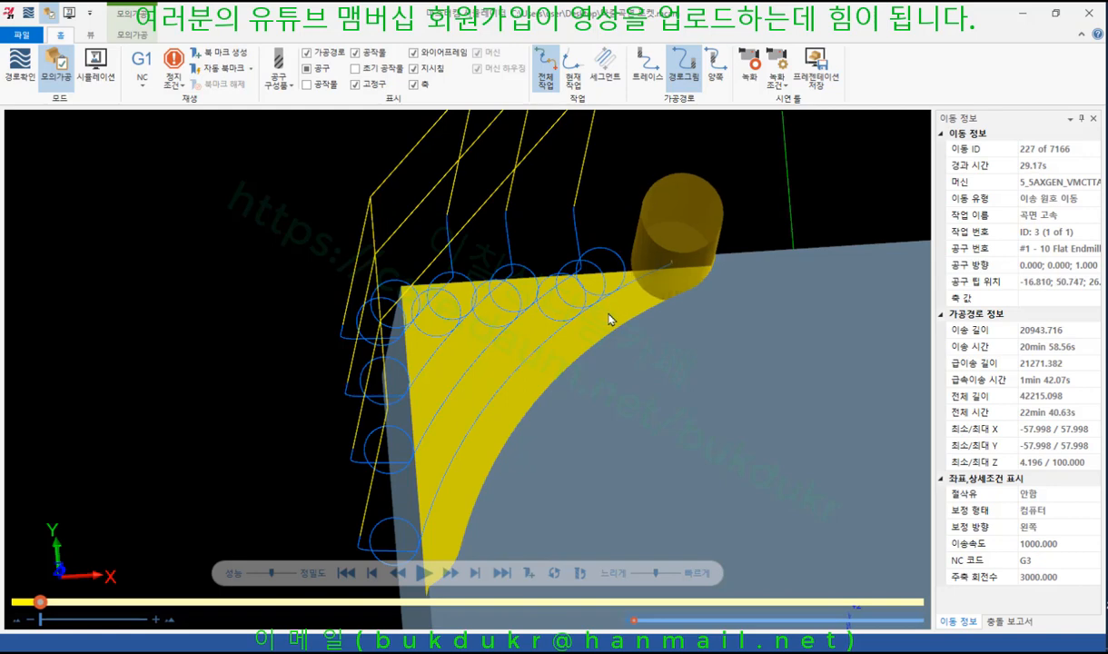
# Step the tool out of the fourth corner pass and examine the loops and exit curves along the block's edges
pyautogui.scroll(3, 690, 291)
pyautogui.press('s')
pyautogui.press('s')
pyautogui.press('s')
pyautogui.press('s')
pyautogui.press('s')
pyautogui.press('s')
pyautogui.press('s')
pyautogui.press('s')
pyautogui.press('s')
pyautogui.press('s')
pyautogui.press('s')
pyautogui.press('s')
pyautogui.press('s')
pyautogui.press('s')
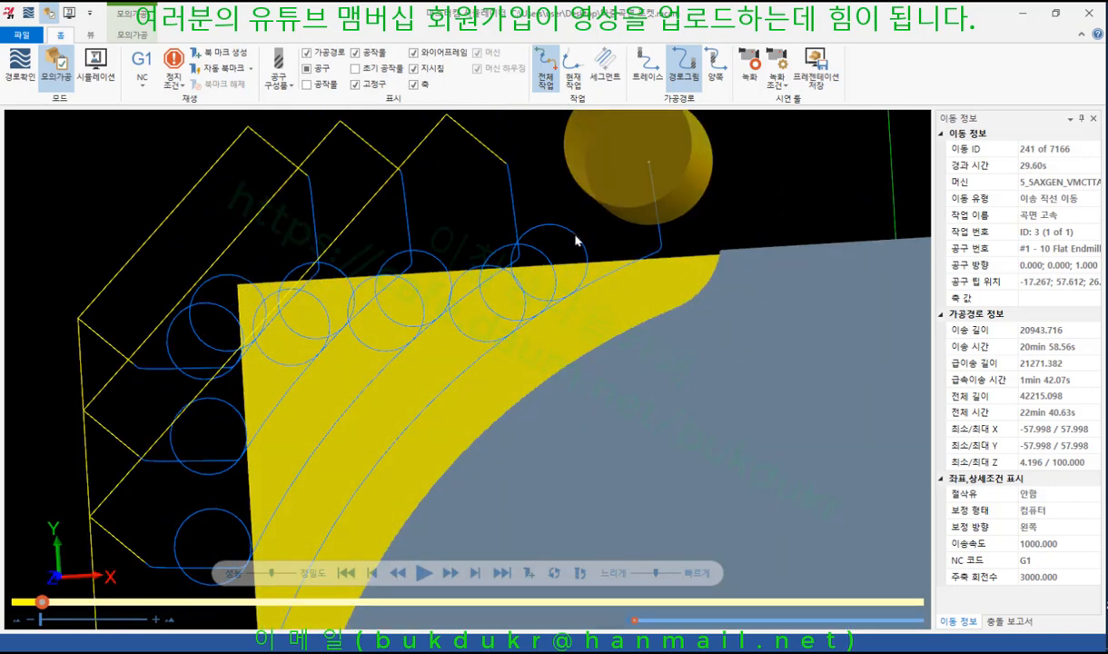
pyautogui.scroll(-3, 601, 235)
pyautogui.moveTo(630, 236); pyautogui.dragTo(641, 201, button='middle')
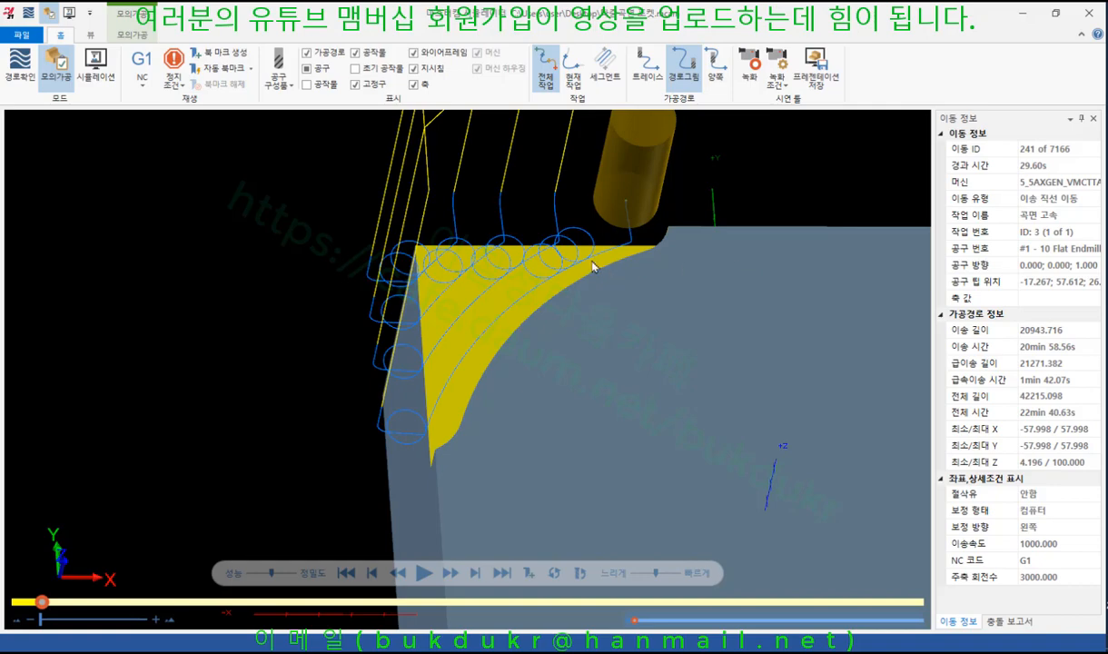
# Switch back to Mastercam and review the area roughing operation's model geometry, toolpath control and tool parameters
pyautogui.click(1025, 12)
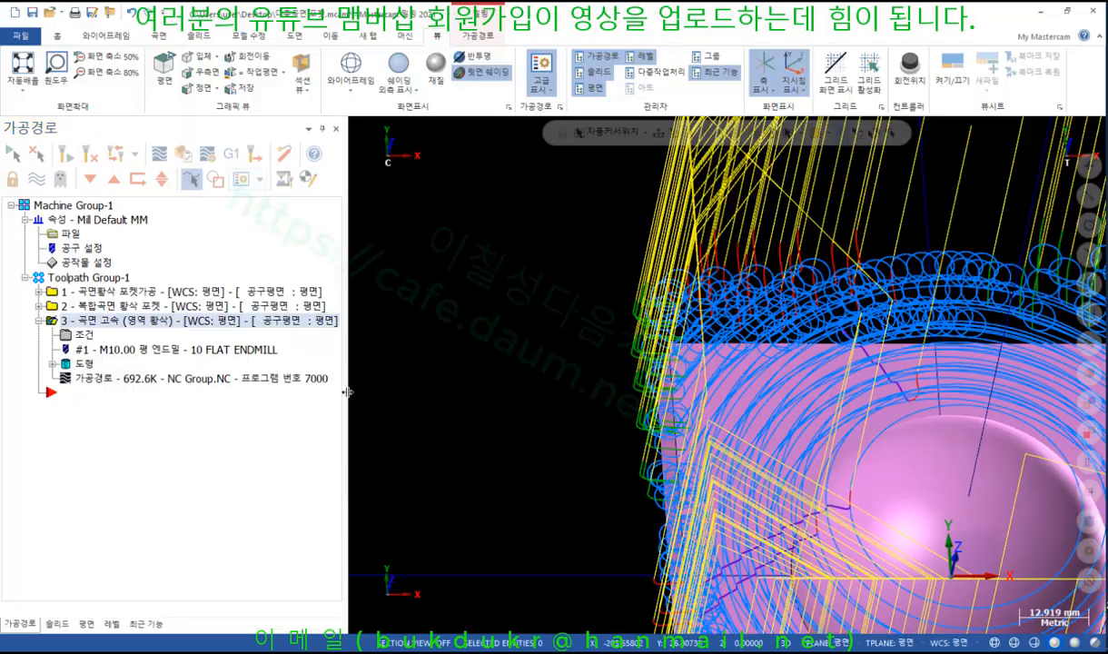
pyautogui.click(85, 337)
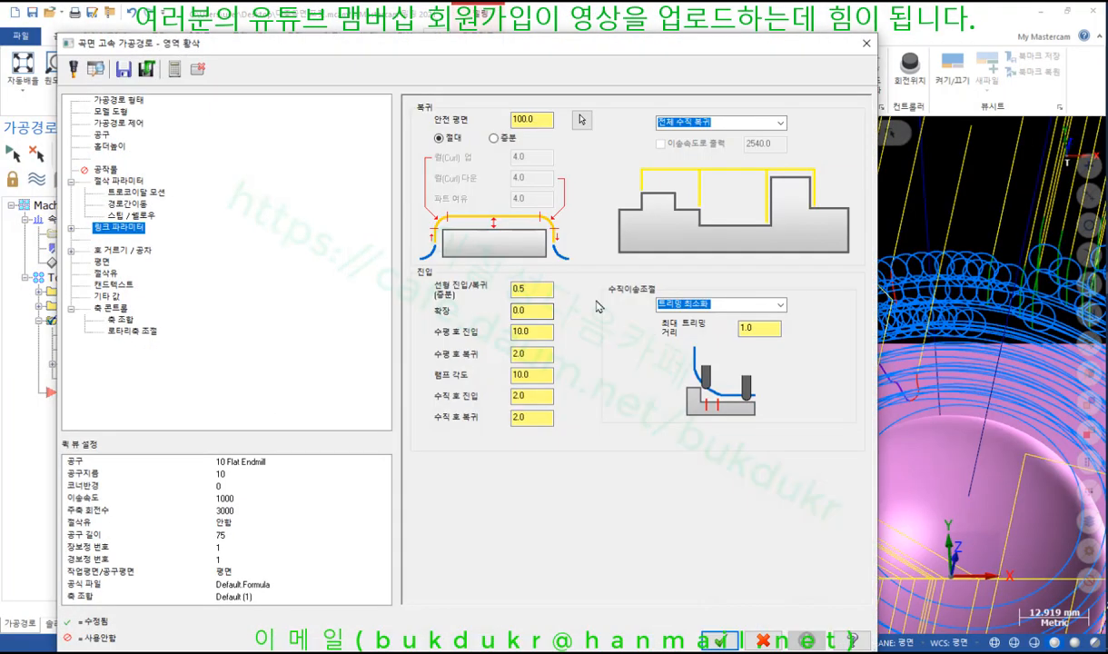
pyautogui.click(113, 111)
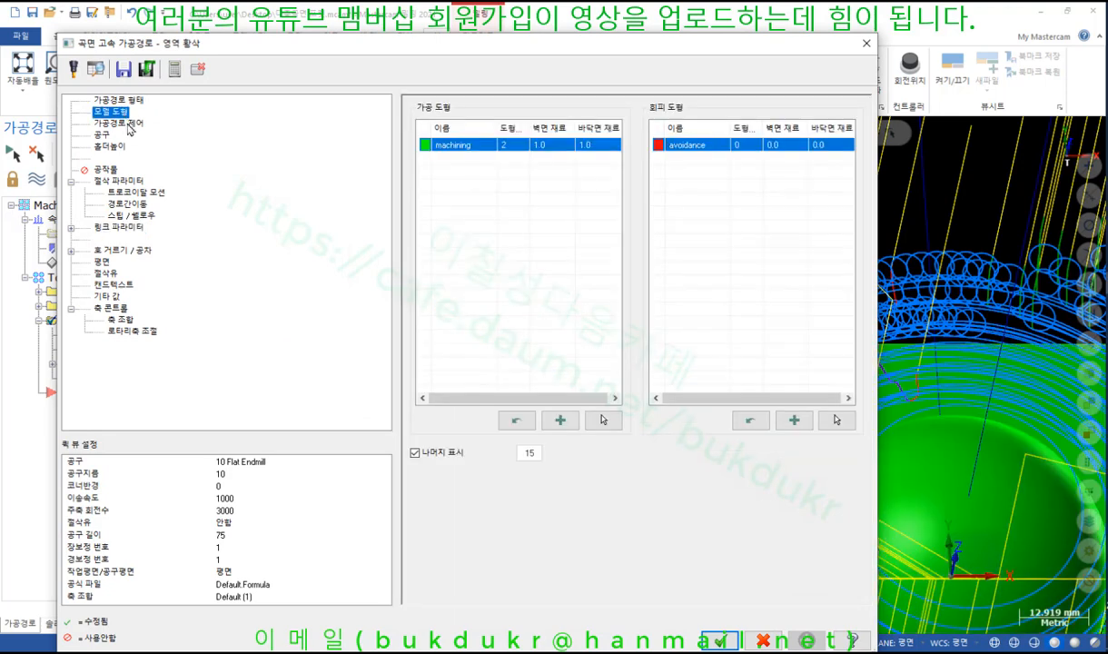
pyautogui.click(125, 124)
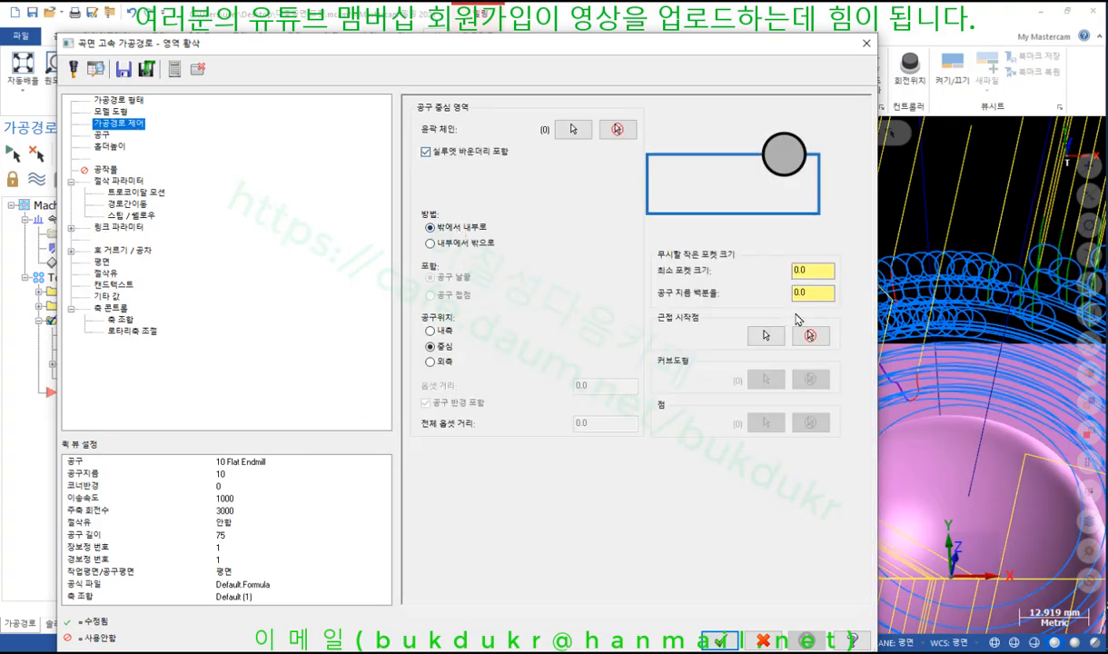
pyautogui.click(104, 135)
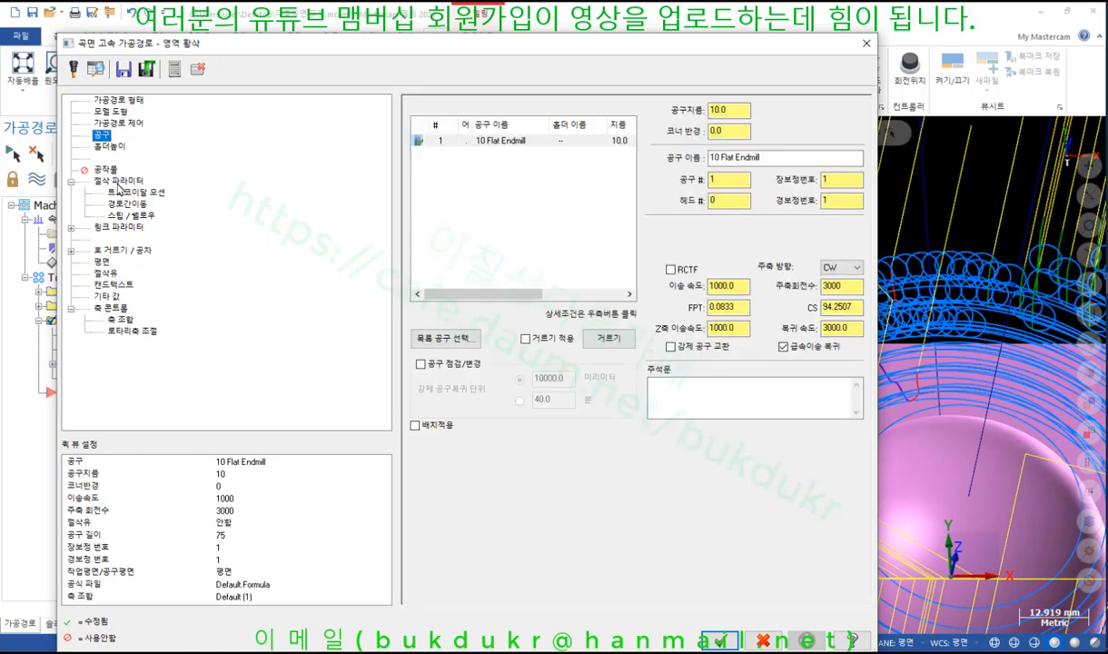
# Review the area roughing cut parameters, including minimum XY stepover, and the trochoidal motion's stepover adjustment
pyautogui.click(116, 181)
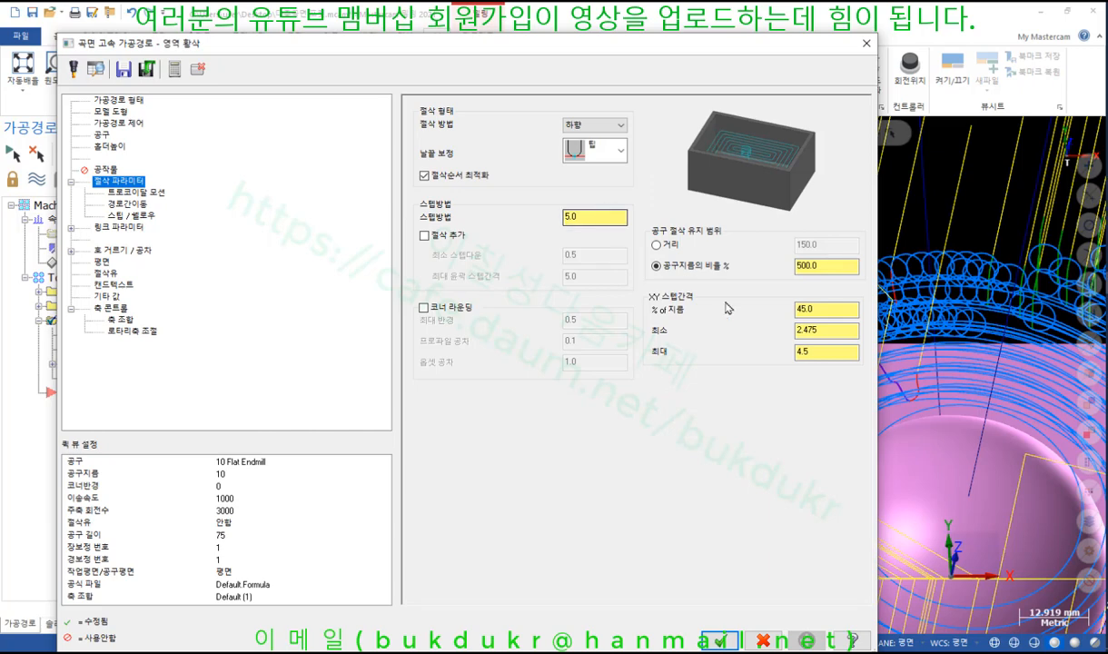
pyautogui.click(845, 333)
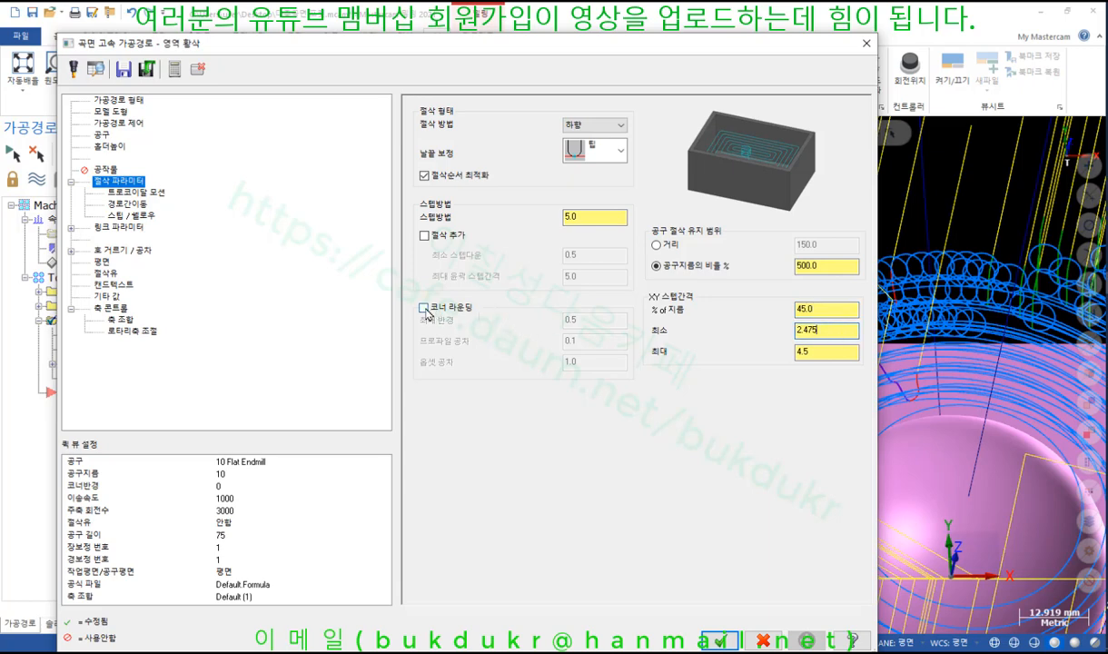
pyautogui.click(148, 192)
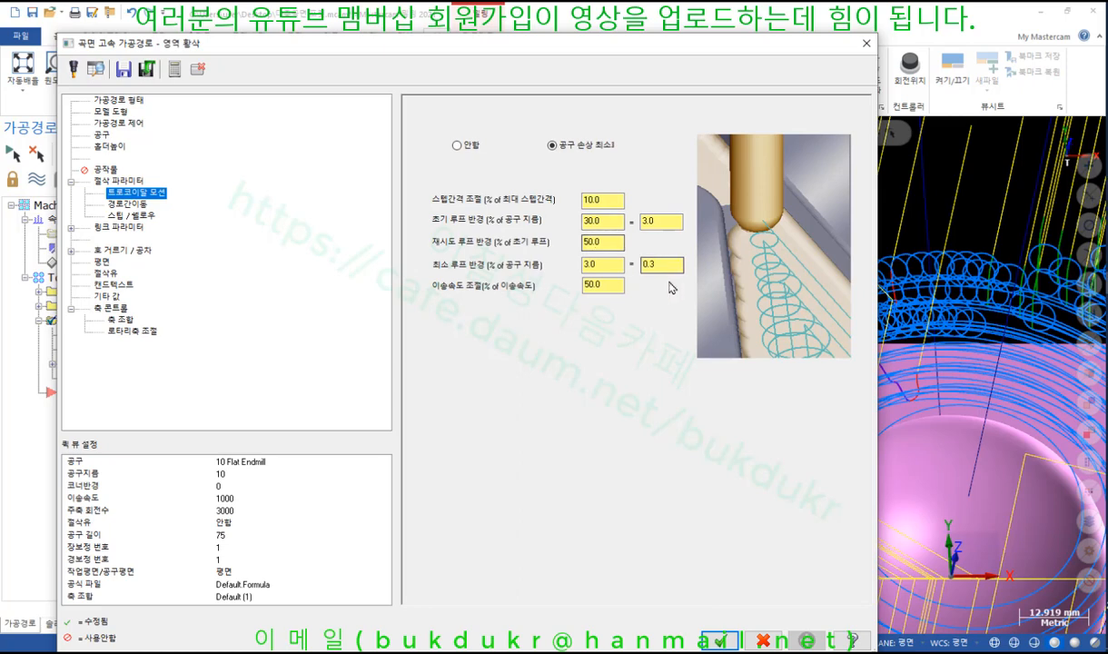
pyautogui.click(614, 200)
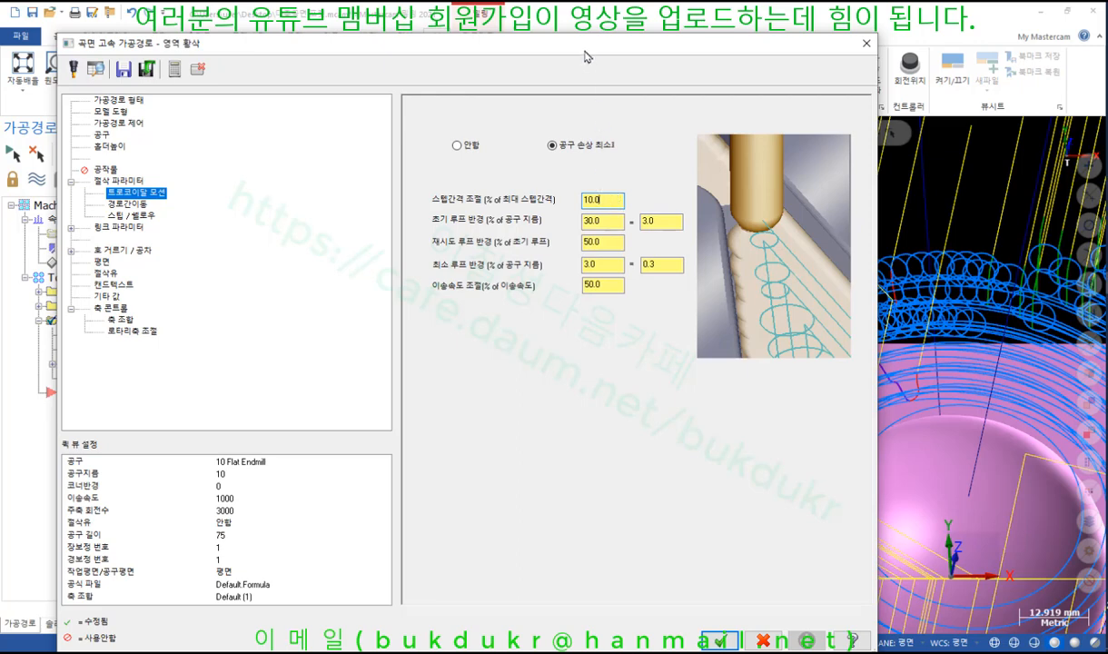
pyautogui.click(127, 183)
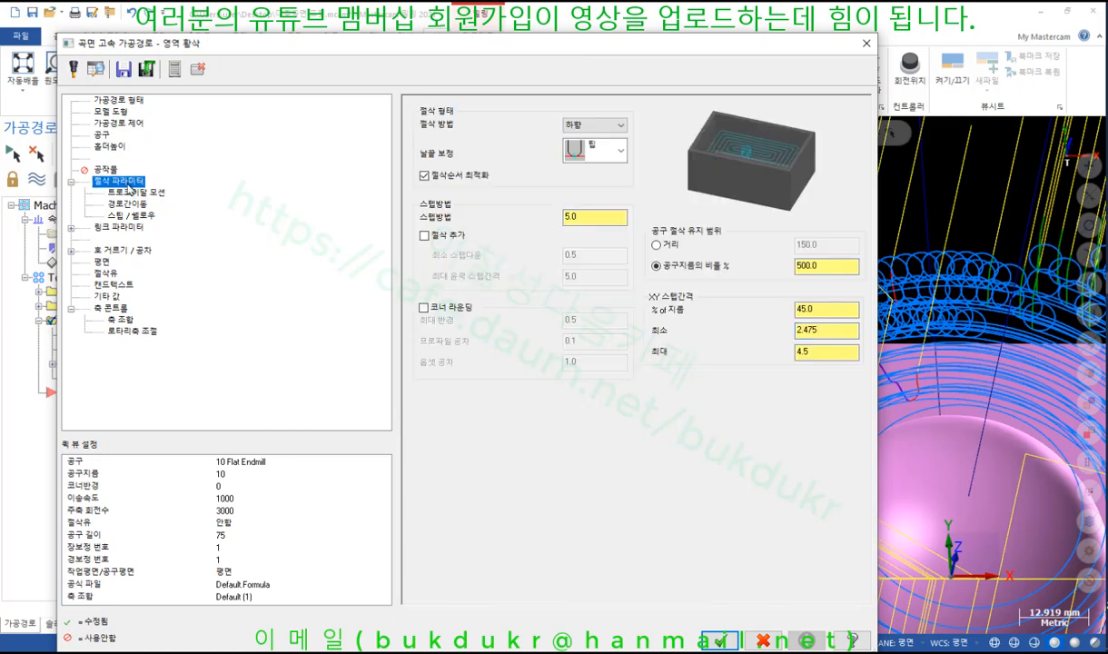
# Examine the trochoidal motion's initial, retry and minimum loop radius and feed rate adjustment settings, and accept the operation's parameters
pyautogui.click(136, 193)
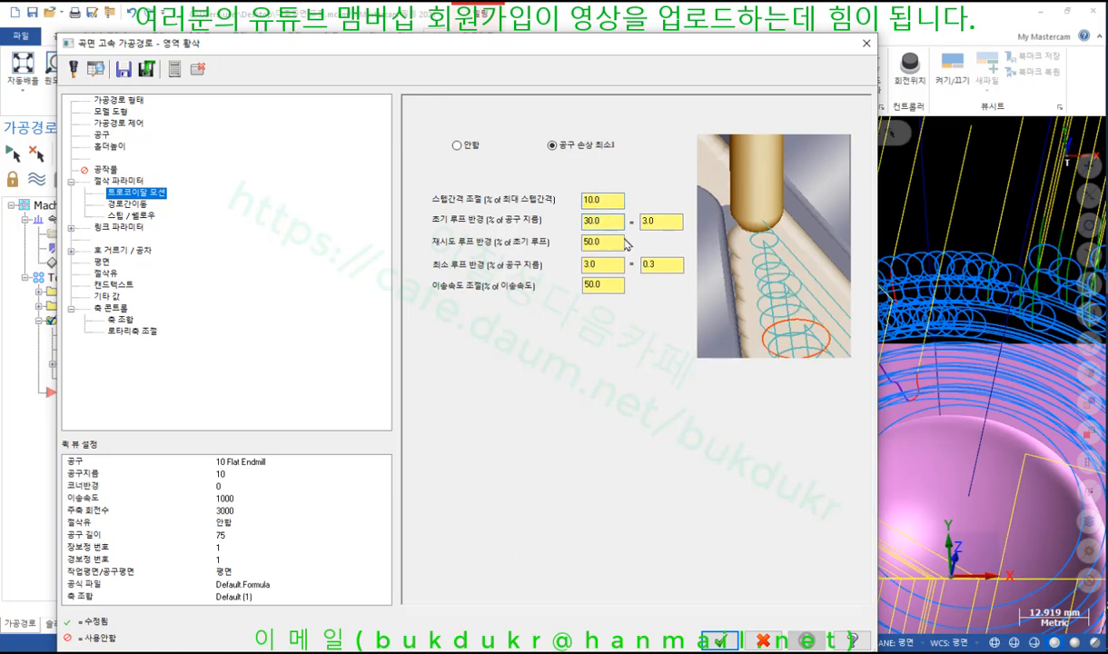
pyautogui.click(662, 224)
pyautogui.click(612, 244)
pyautogui.click(675, 224)
pyautogui.click(606, 244)
pyautogui.click(660, 220)
pyautogui.click(613, 239)
pyautogui.click(618, 263)
pyautogui.click(597, 221)
pyautogui.click(605, 263)
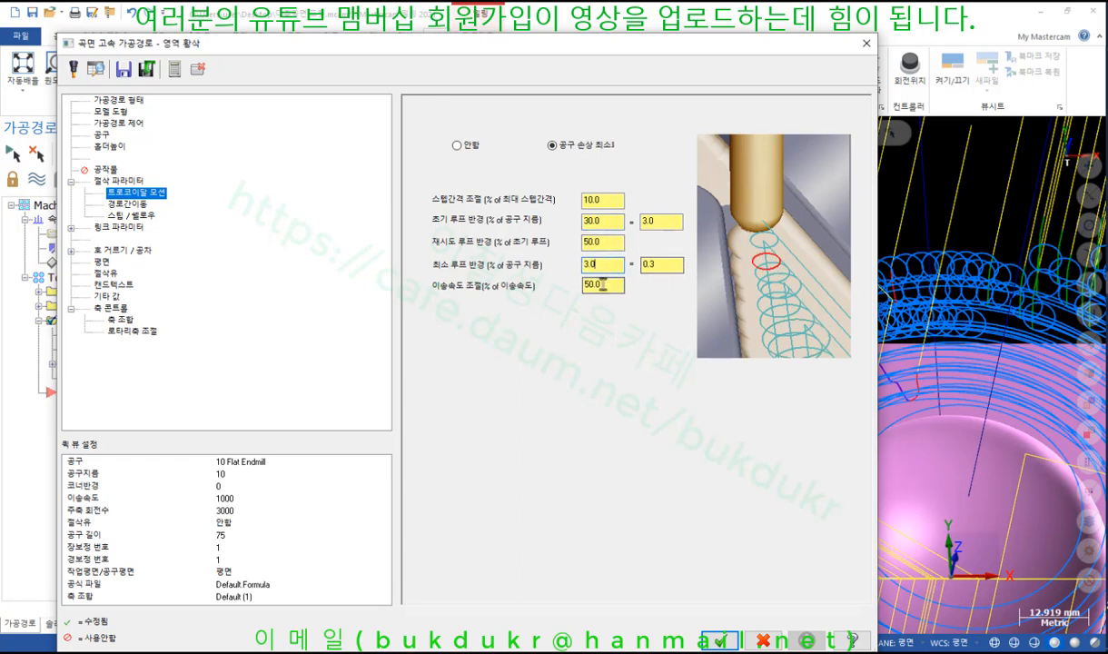
pyautogui.click(606, 285)
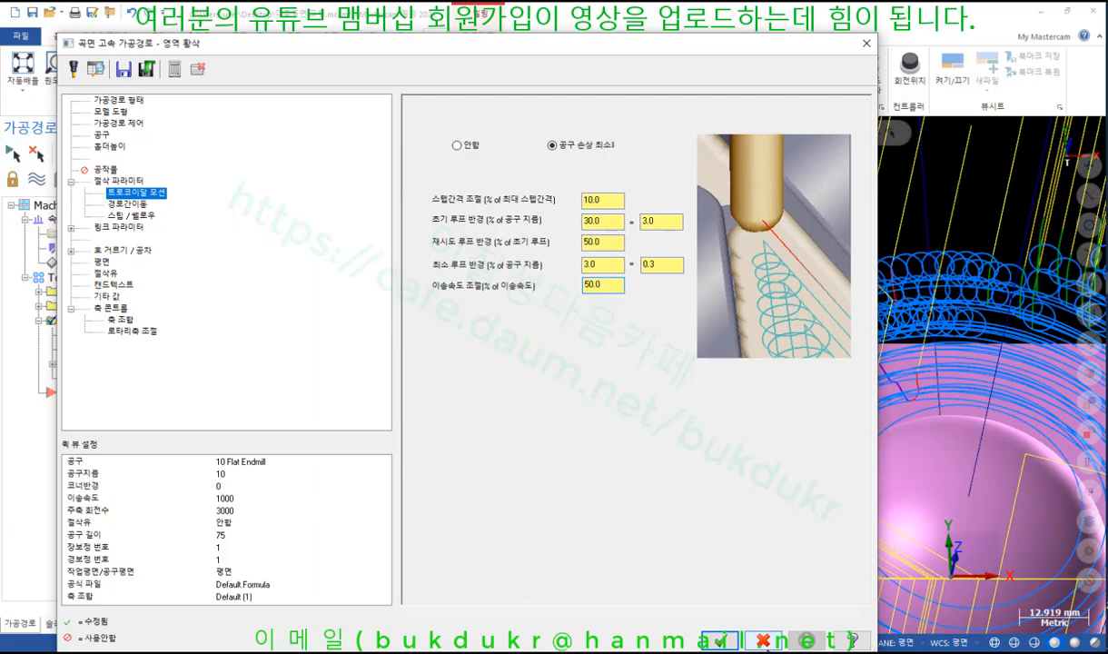
pyautogui.click(722, 641)
# Start the area roughing simulation again, run it to the end and hide the toolpath to expose the stepped dome stock
pyautogui.scroll(-5, 595, 273)
pyautogui.moveTo(738, 445); pyautogui.dragTo(710, 388, button='middle')
pyautogui.scroll(5, 775, 314)
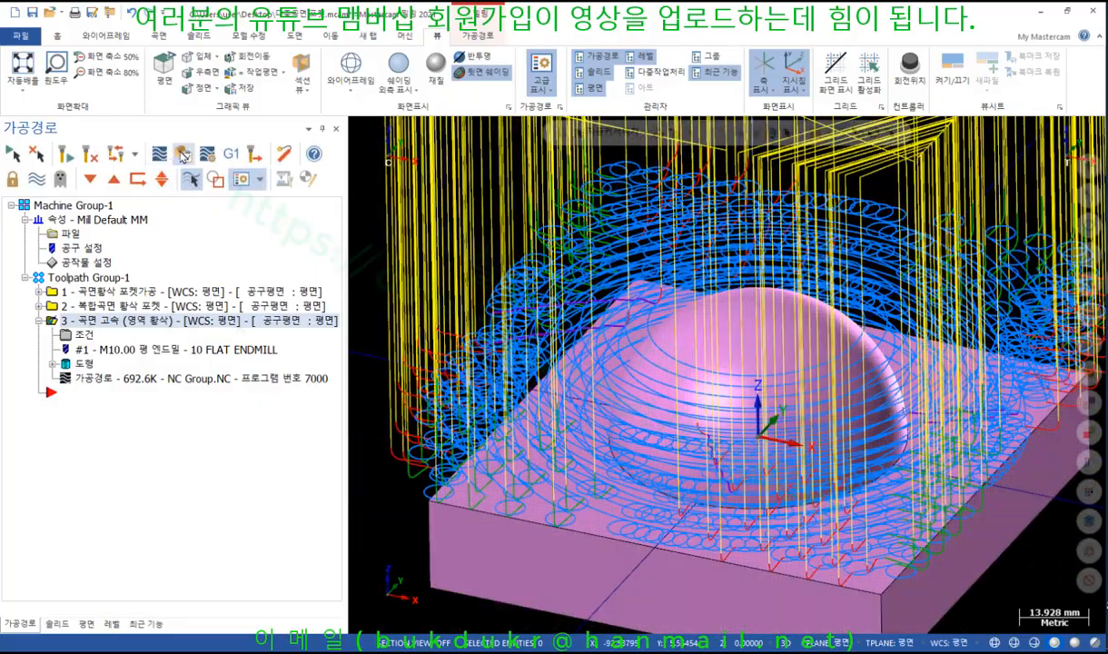
pyautogui.click(181, 153)
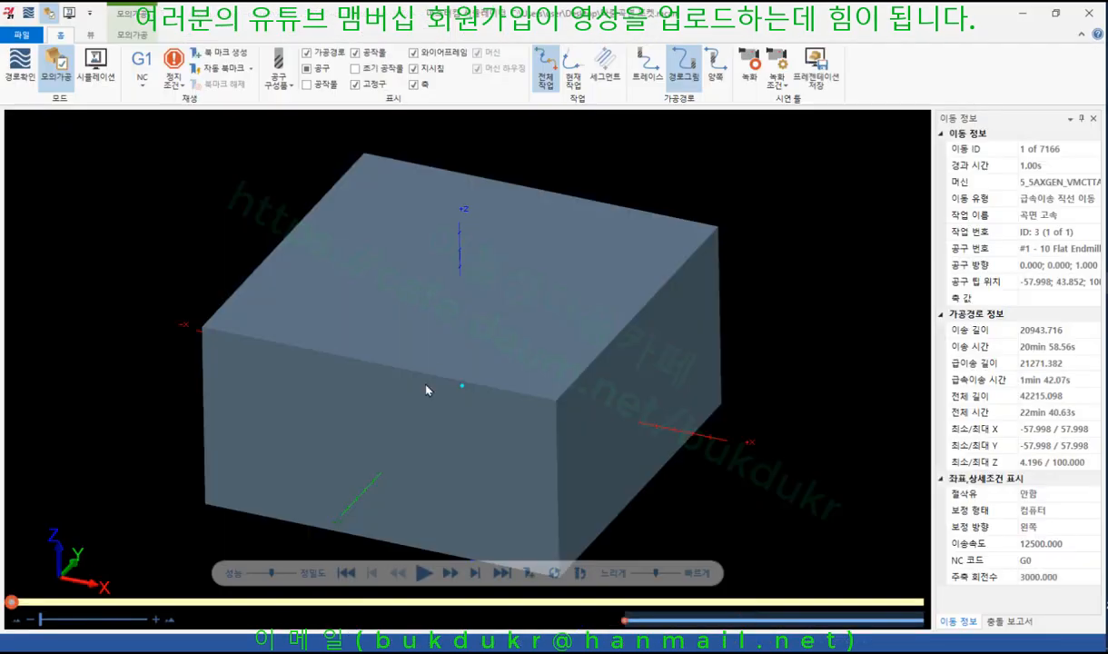
pyautogui.click(503, 574)
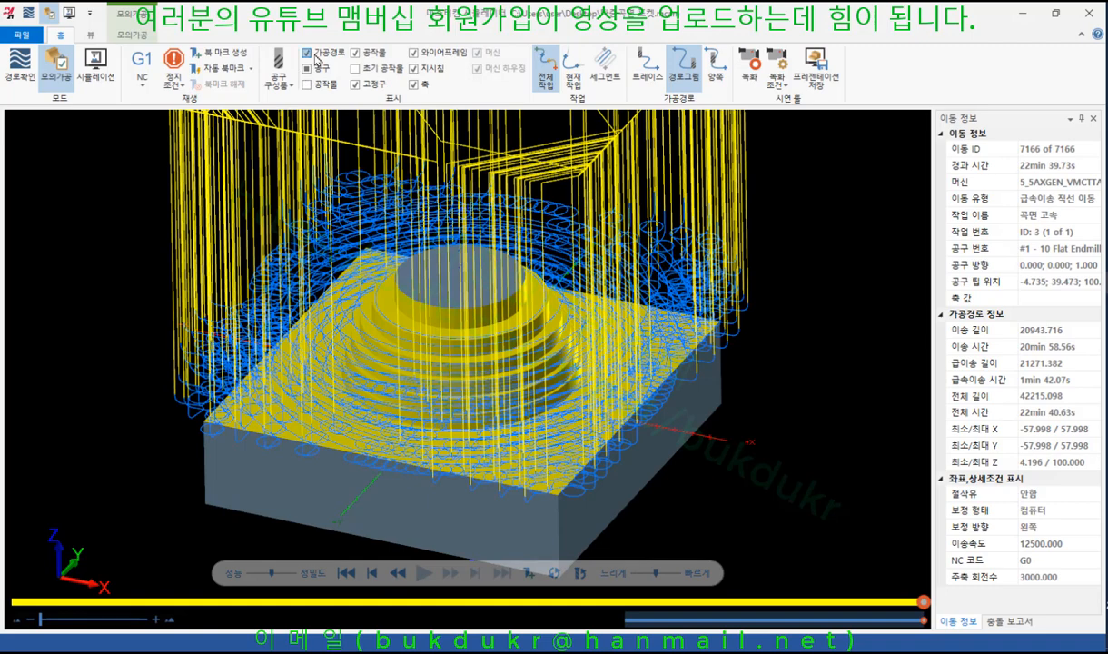
pyautogui.click(305, 53)
pyautogui.scroll(3, 428, 325)
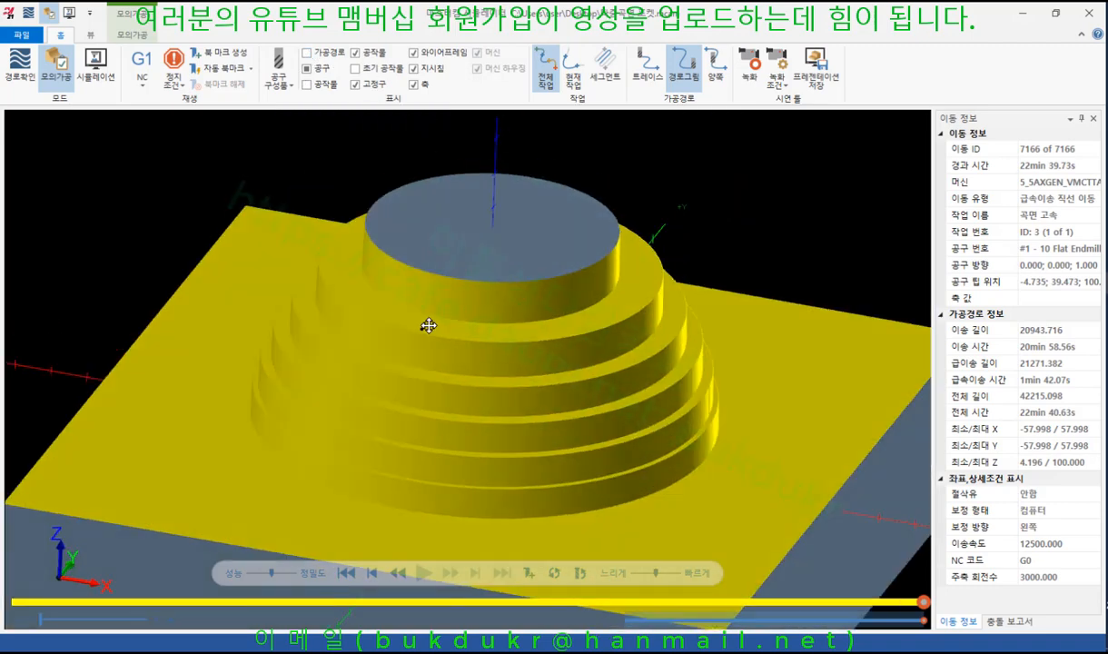
# Show the finished workpiece in the simulation and clip the machined stock on the ZX plane, keeping the front side
pyautogui.click(307, 85)
pyautogui.click(132, 34)
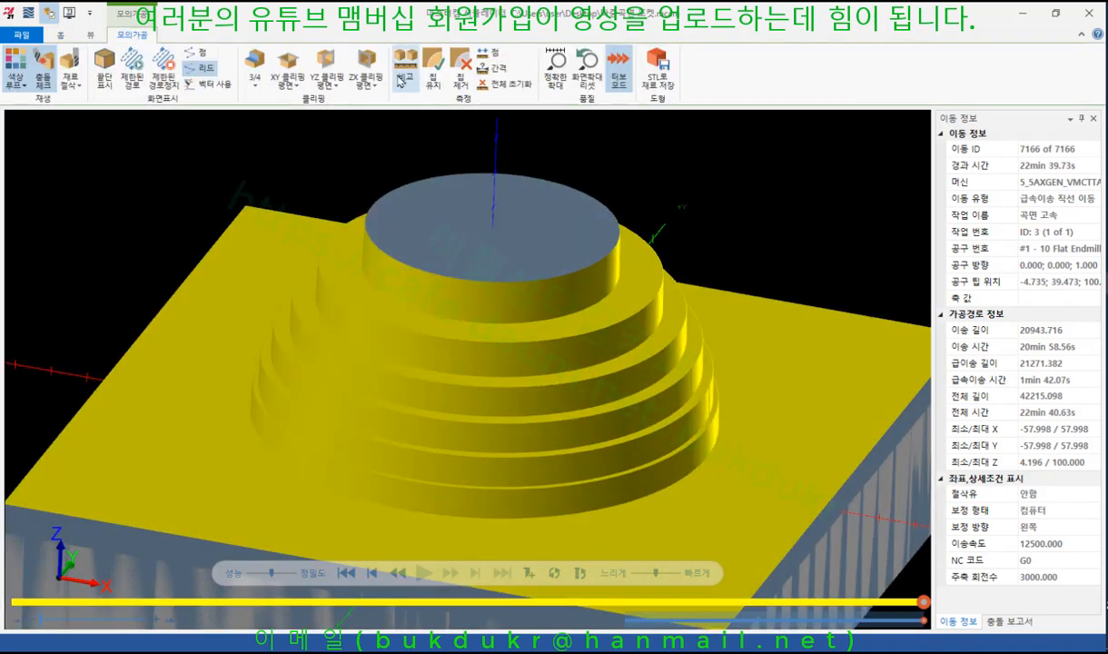
pyautogui.click(367, 84)
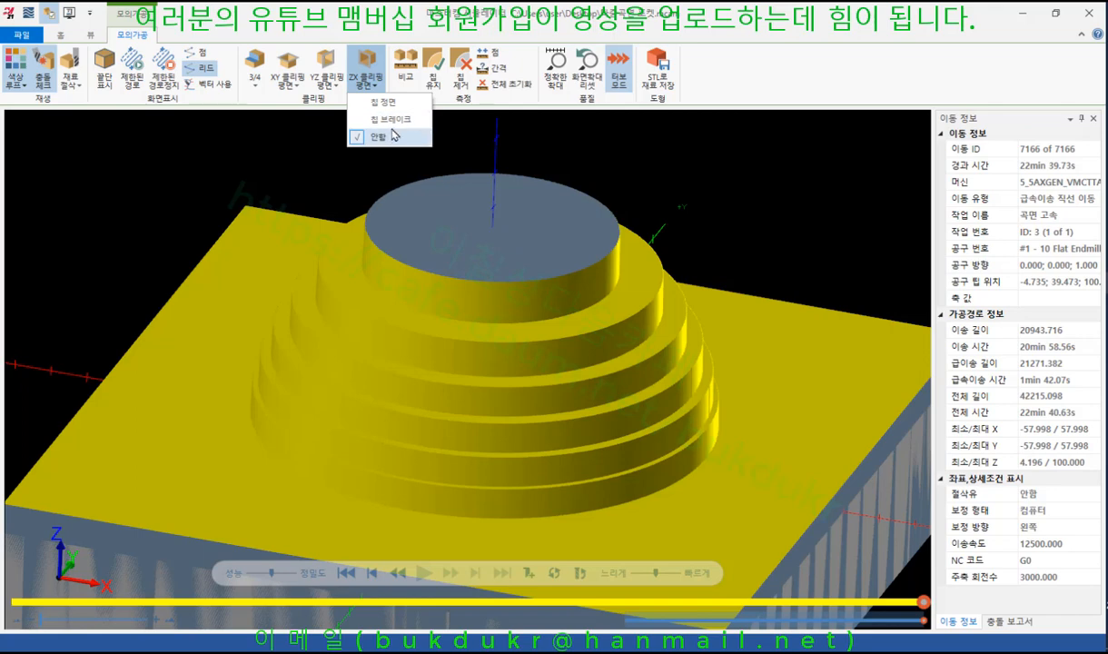
pyautogui.click(381, 102)
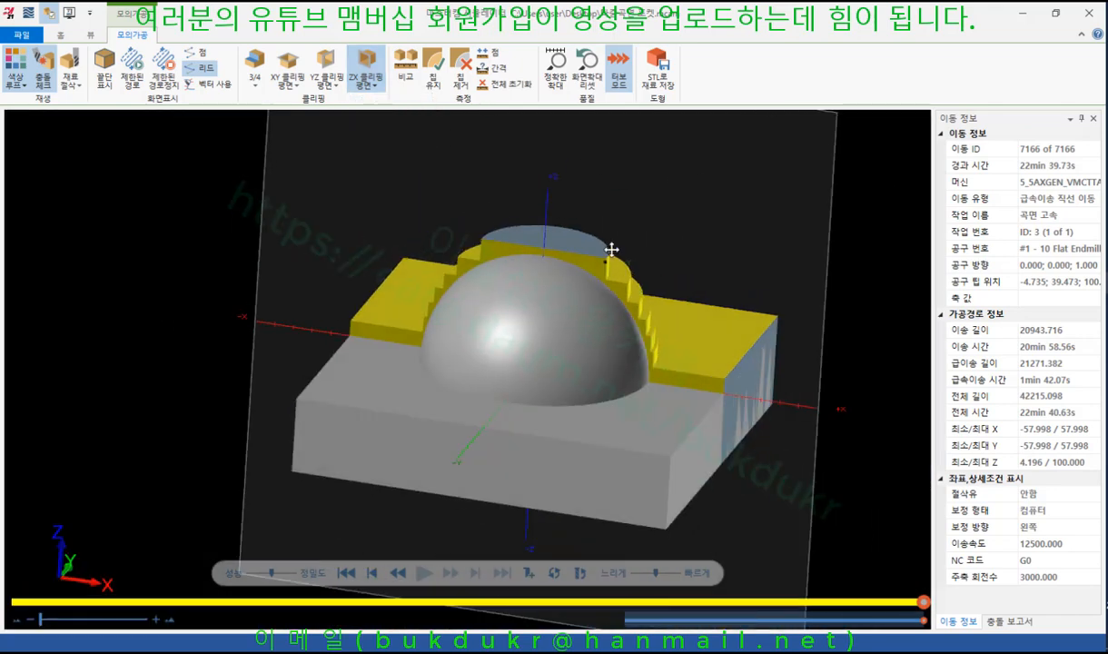
pyautogui.scroll(5, 571, 241)
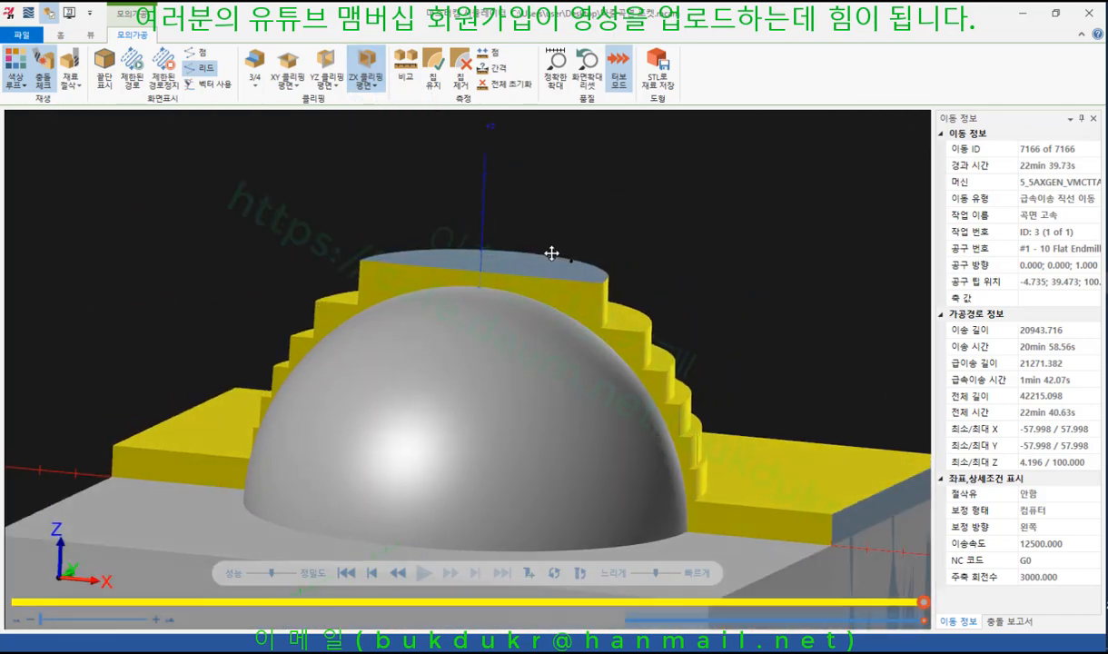
pyautogui.moveTo(577, 248); pyautogui.dragTo(567, 248, button='middle')
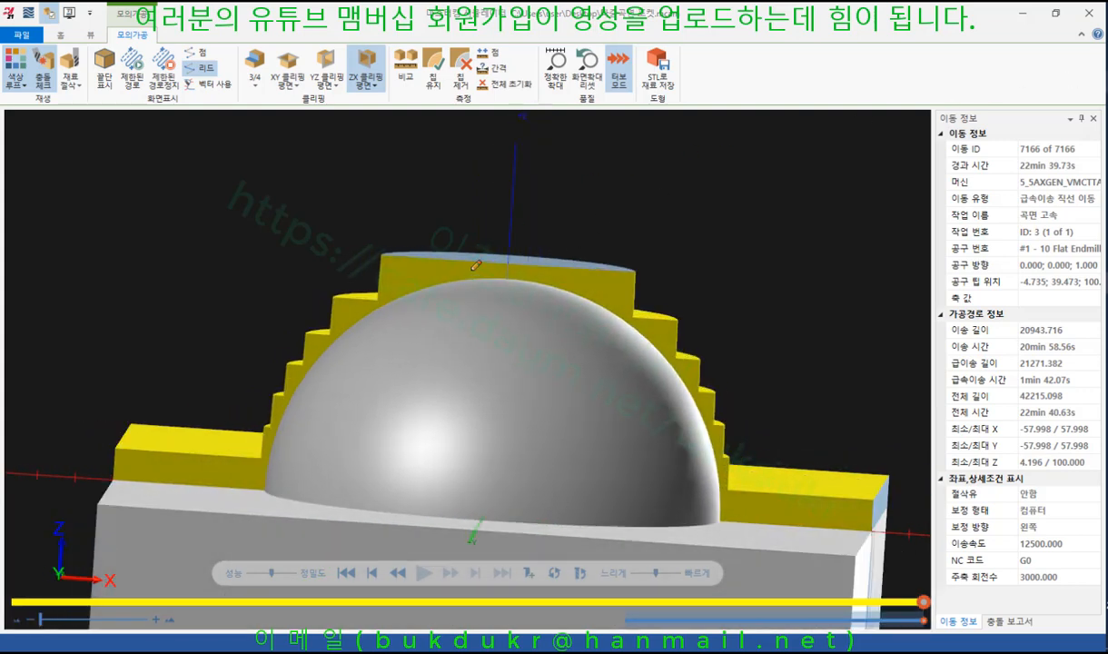
# Examine the leftover stock steps between the 5 mm depth cuts and the dome surface in the clipped view
pyautogui.moveTo(409, 307)
pyautogui.mouseDown()
pyautogui.moveTo(388, 218)
pyautogui.moveTo(429, 294)
pyautogui.mouseUp()
pyautogui.moveTo(373, 335); pyautogui.dragTo(336, 367)
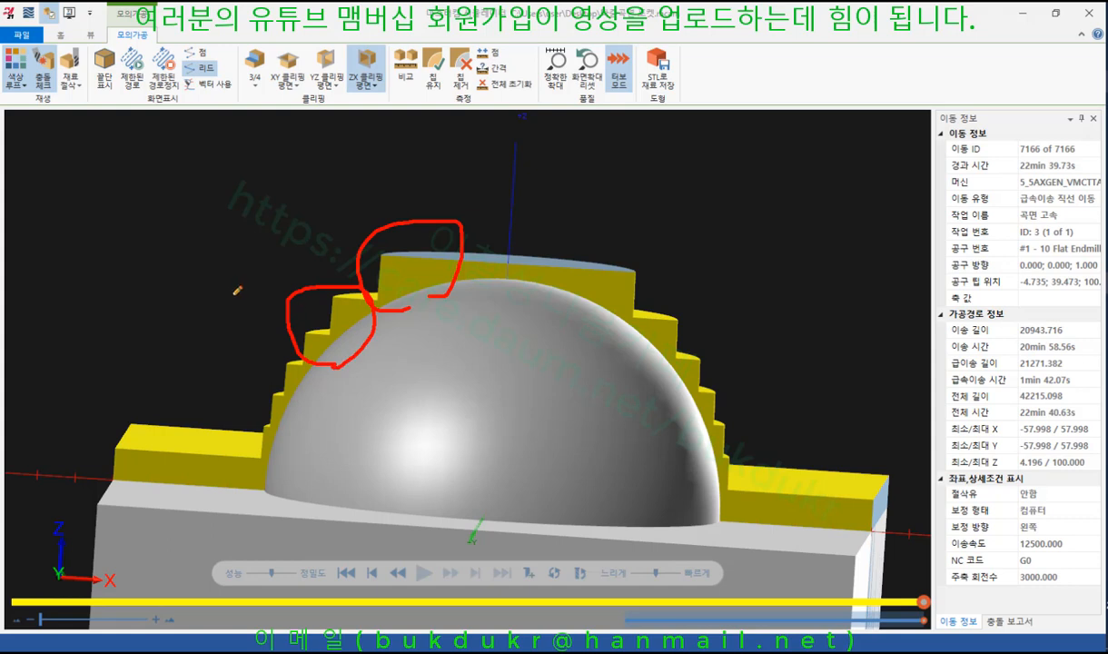
pyautogui.moveTo(227, 287)
pyautogui.mouseDown()
pyautogui.moveTo(226, 339)
pyautogui.moveTo(239, 355)
pyautogui.mouseUp()
pyautogui.moveTo(166, 288)
pyautogui.mouseDown()
pyautogui.moveTo(151, 342)
pyautogui.moveTo(175, 291)
pyautogui.mouseUp()
pyautogui.moveTo(621, 270); pyautogui.dragTo(768, 270)
pyautogui.moveTo(669, 323); pyautogui.dragTo(789, 324)
pyautogui.moveTo(698, 362); pyautogui.dragTo(822, 363)
pyautogui.moveTo(718, 395); pyautogui.dragTo(834, 395)
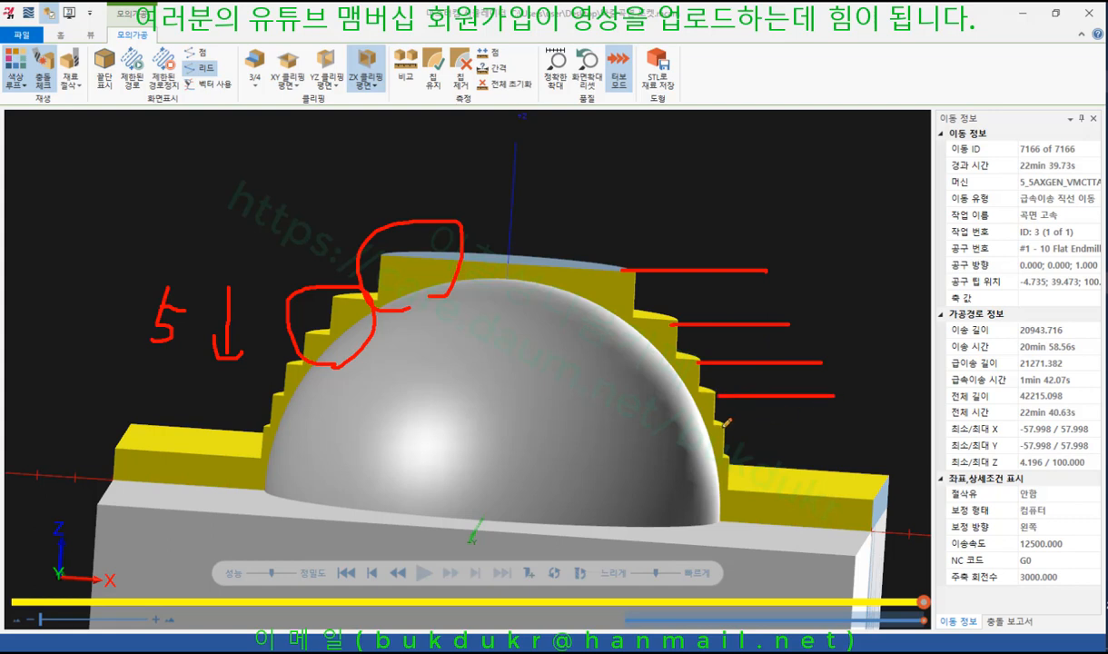
pyautogui.moveTo(724, 427); pyautogui.dragTo(857, 419)
pyautogui.moveTo(724, 462); pyautogui.dragTo(854, 460)
pyautogui.moveTo(768, 270)
pyautogui.mouseDown()
pyautogui.moveTo(772, 309)
pyautogui.moveTo(784, 301)
pyautogui.moveTo(801, 353)
pyautogui.moveTo(807, 340)
pyautogui.moveTo(837, 429)
pyautogui.moveTo(854, 420)
pyautogui.moveTo(860, 460)
pyautogui.moveTo(874, 416)
pyautogui.mouseUp()
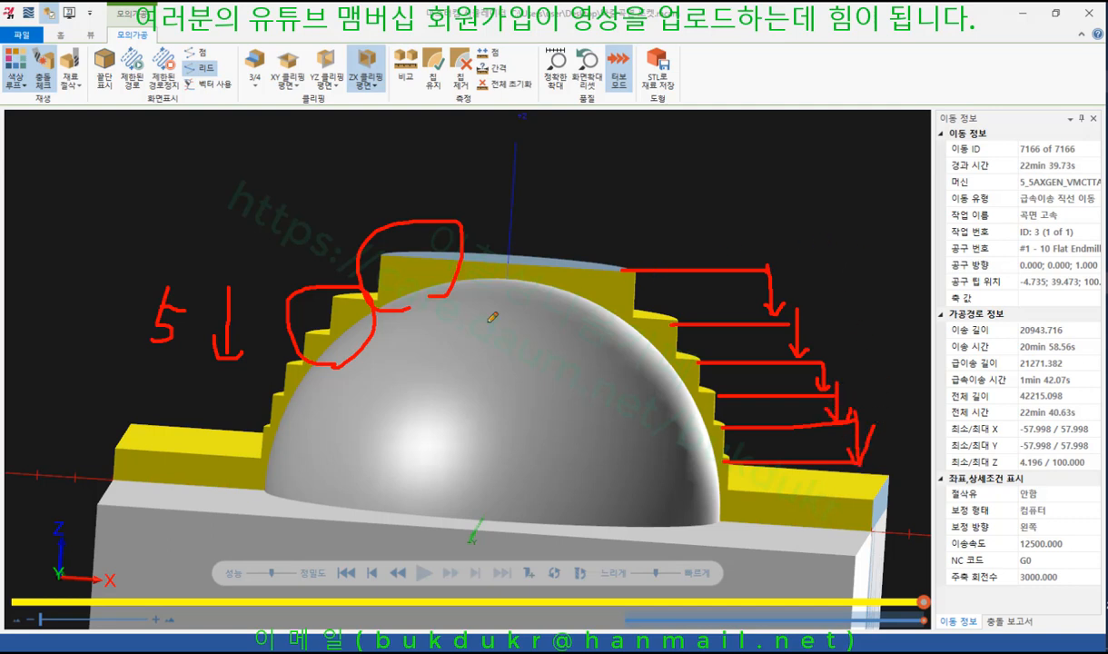
pyautogui.moveTo(291, 374)
pyautogui.mouseDown()
pyautogui.moveTo(307, 327)
pyautogui.moveTo(338, 300)
pyautogui.moveTo(429, 260)
pyautogui.mouseUp()
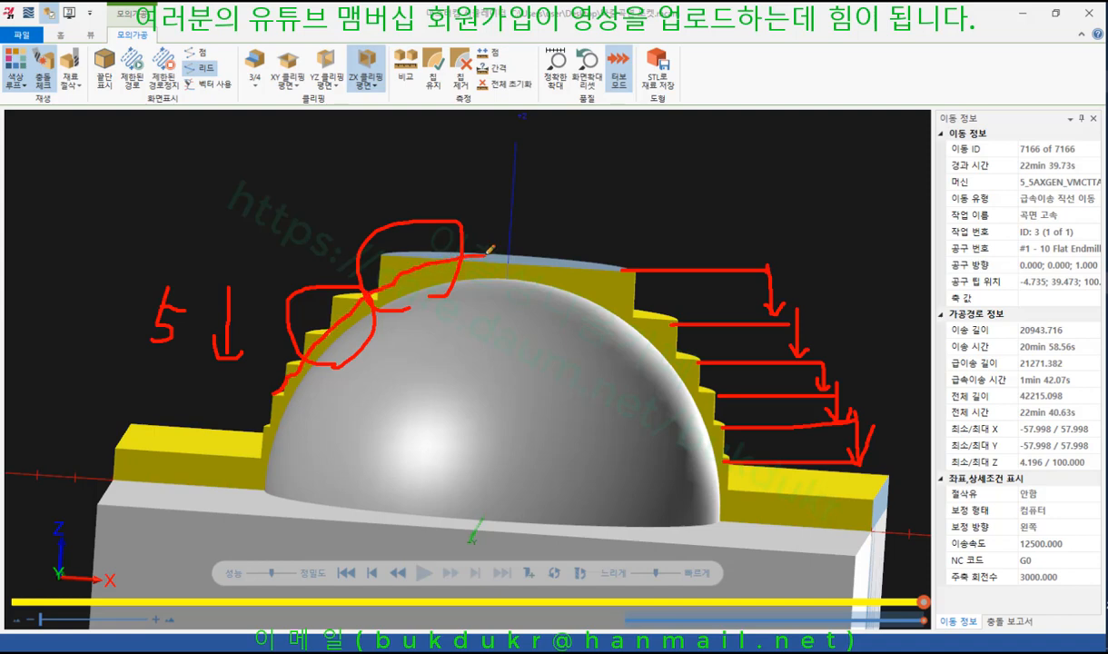
pyautogui.rightClick(663, 134)
pyautogui.click(731, 283)
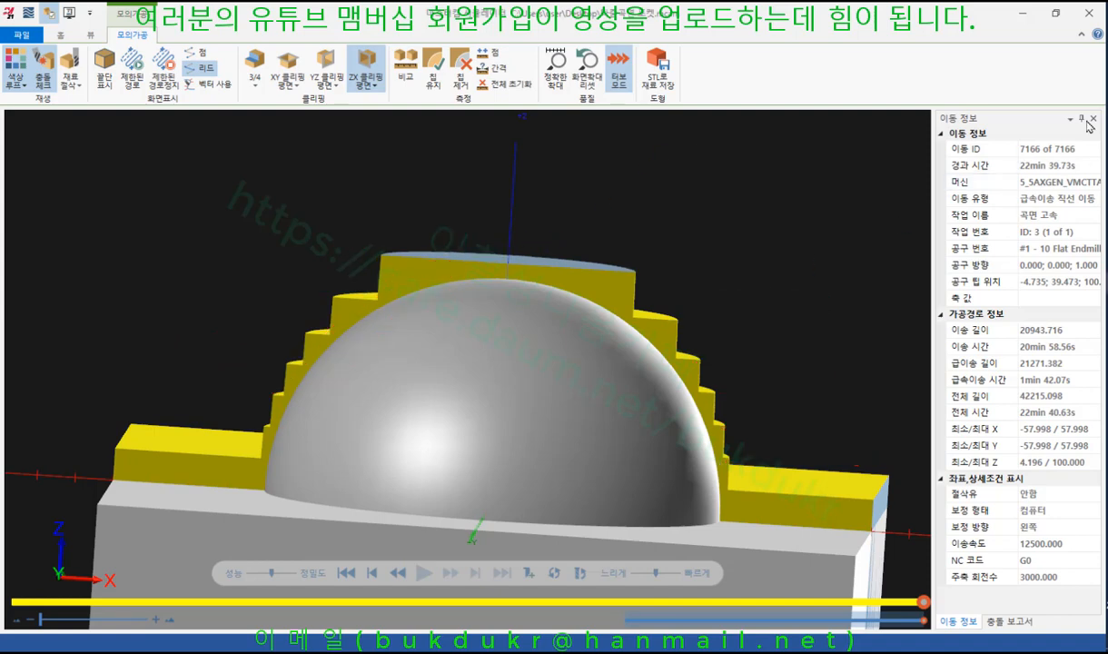
# Switch back to Mastercam and place a copy of area roughing operation 3 after the original
pyautogui.click(1024, 14)
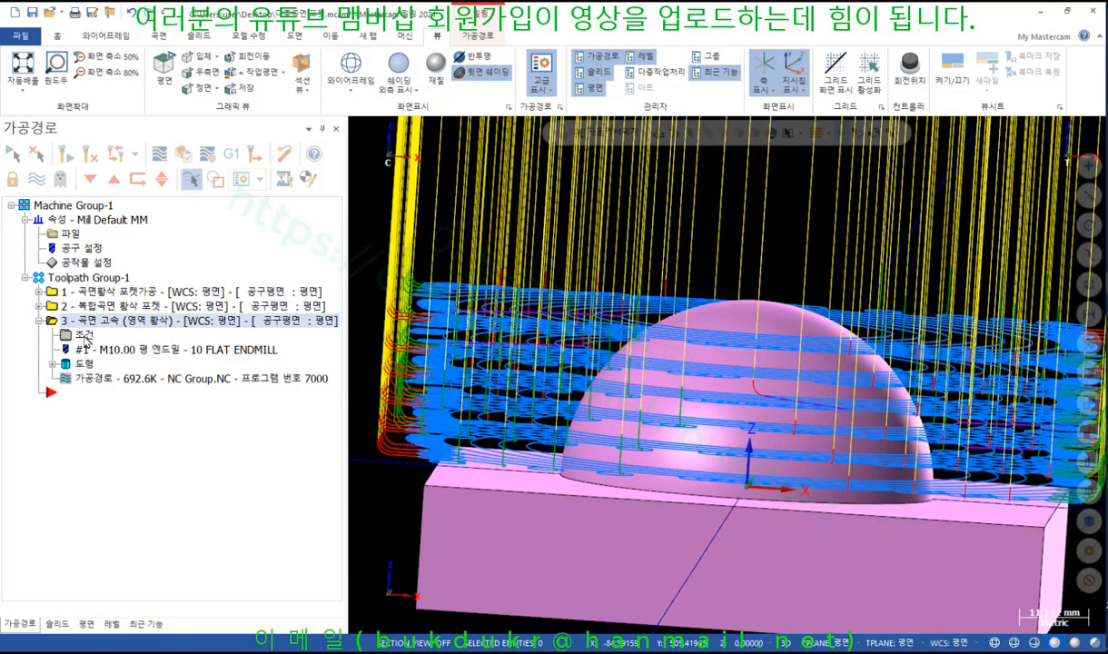
pyautogui.click(74, 335)
pyautogui.click(867, 44)
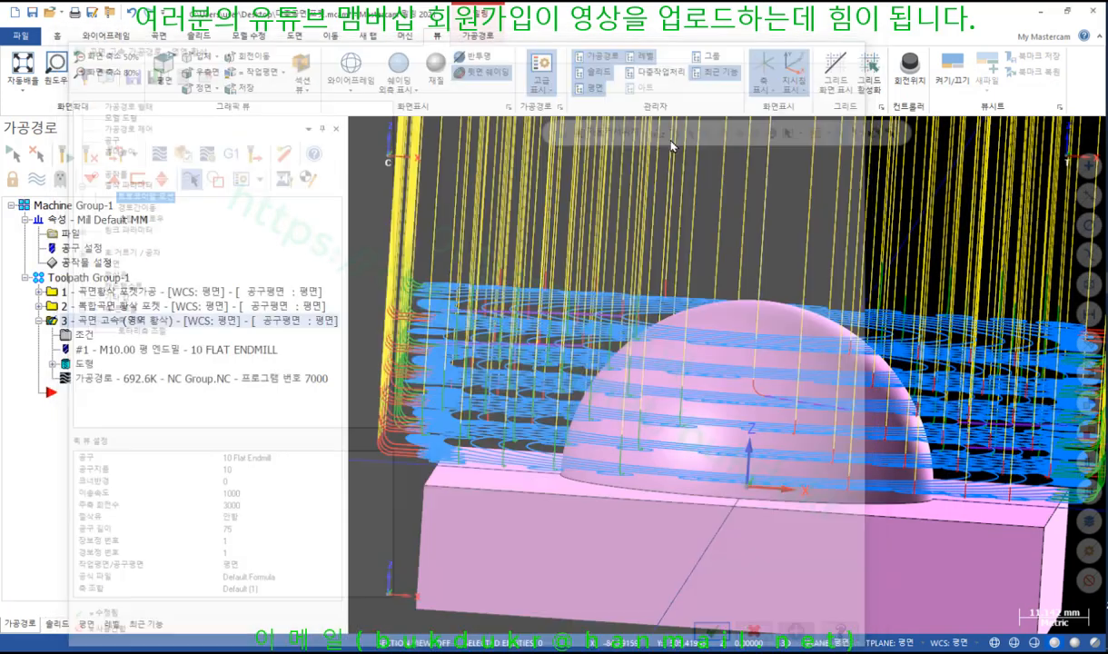
pyautogui.moveTo(69, 323); pyautogui.dragTo(80, 408, button='right')
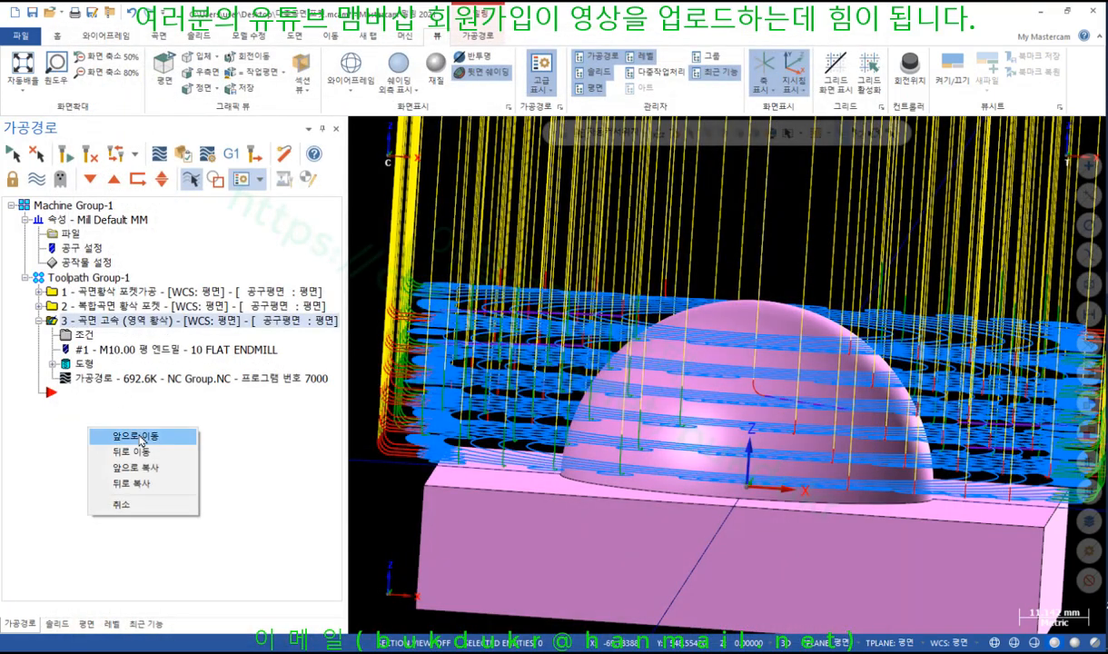
pyautogui.click(136, 474)
pyautogui.click(39, 321)
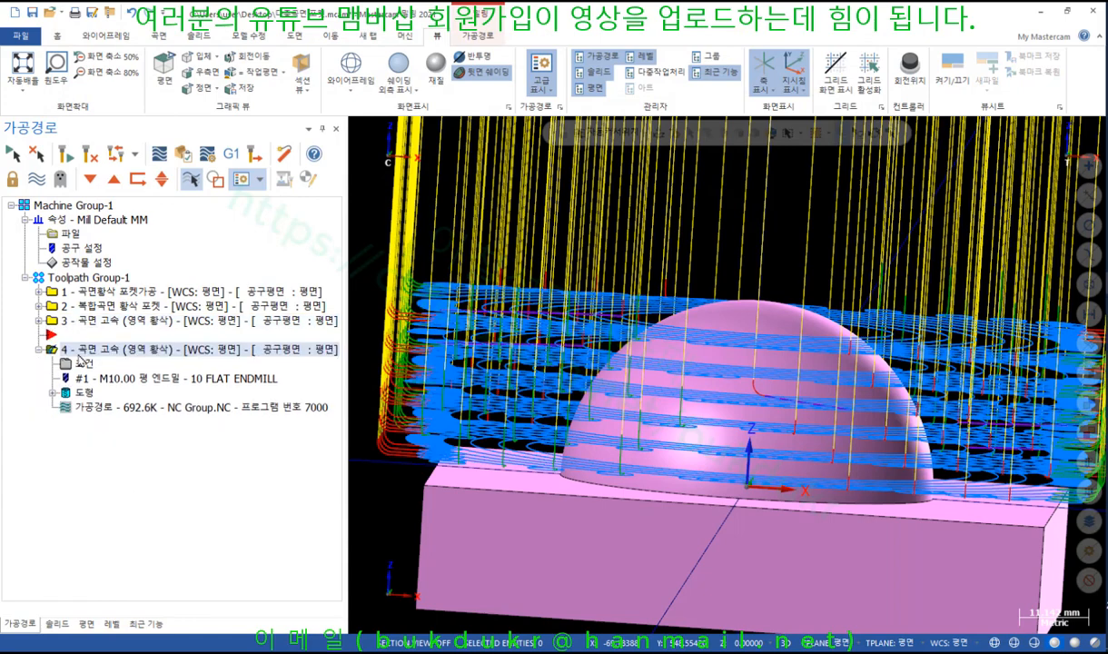
# Enable additional cuts in the copied operation, with a 0.5 minimum stepdown and 5.0 maximum profile stepover, and accept the parameters
pyautogui.click(82, 364)
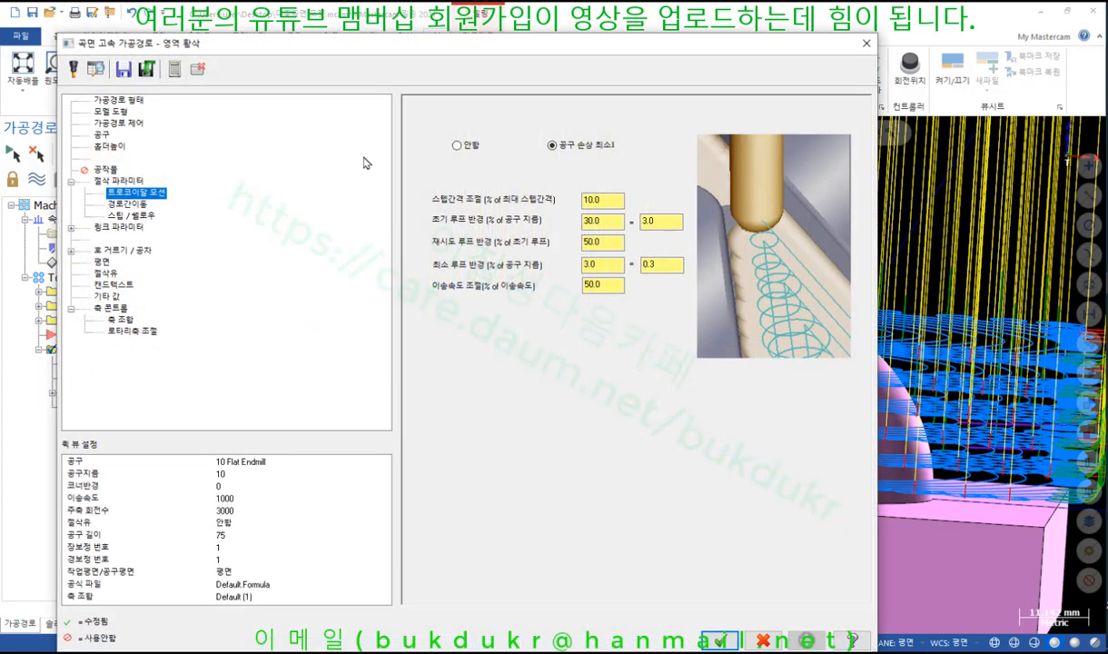
pyautogui.click(121, 181)
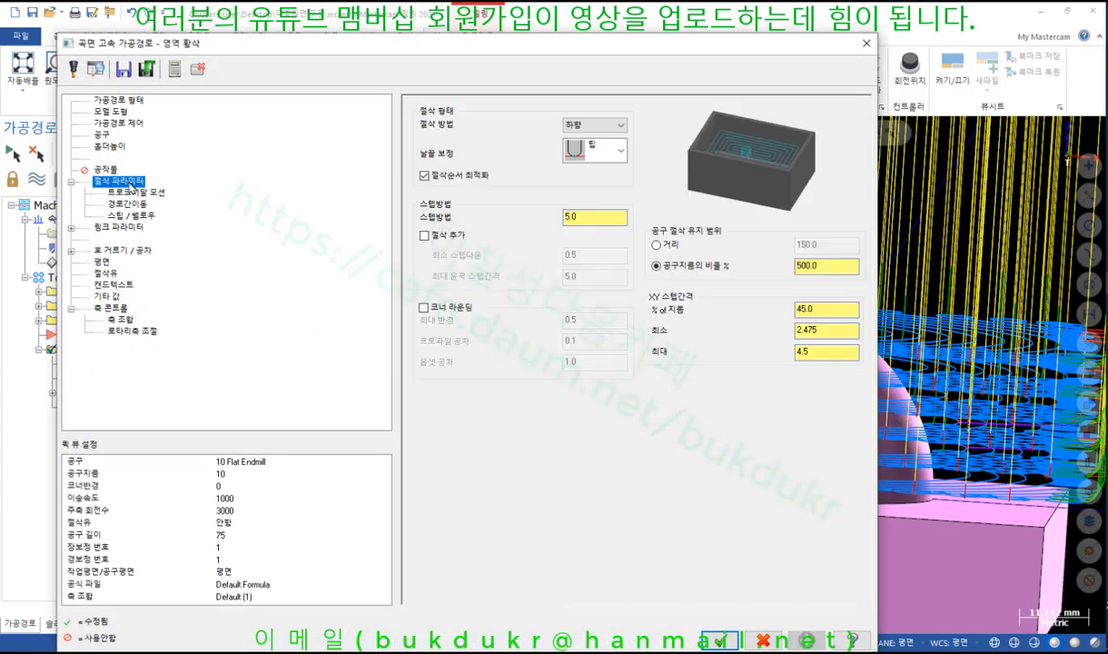
pyautogui.click(424, 235)
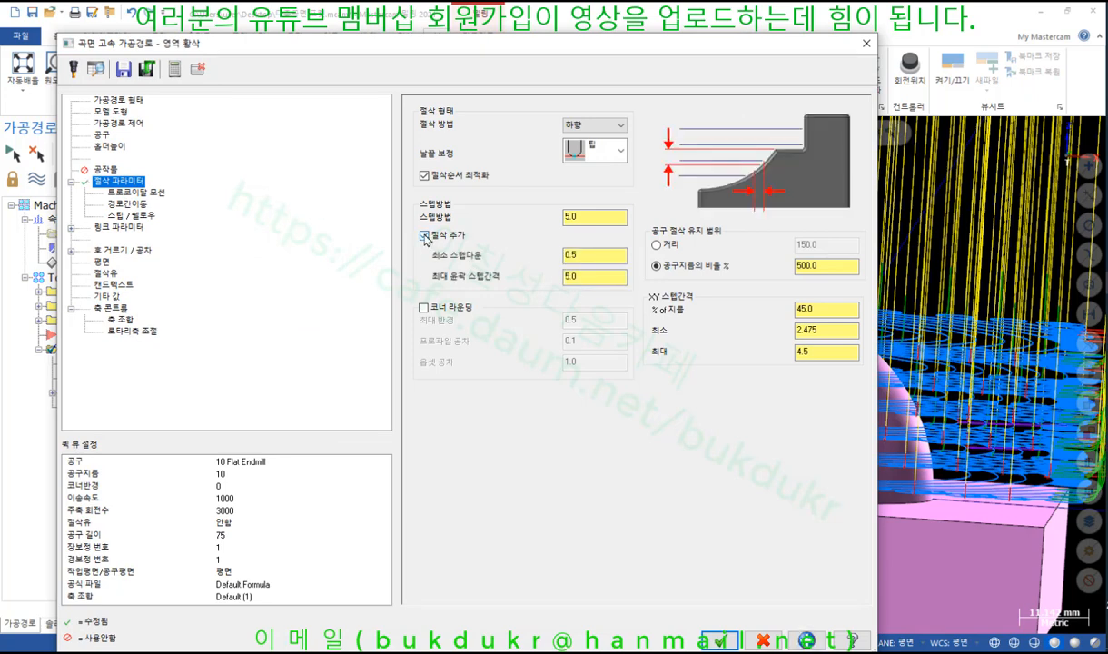
pyautogui.click(587, 256)
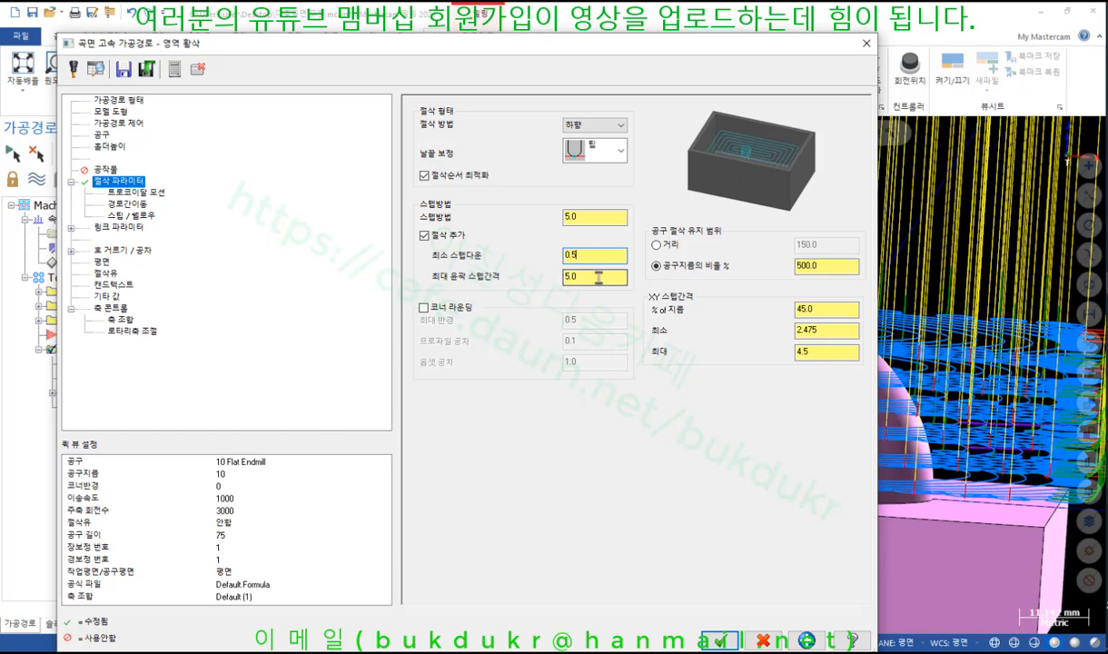
pyautogui.click(599, 278)
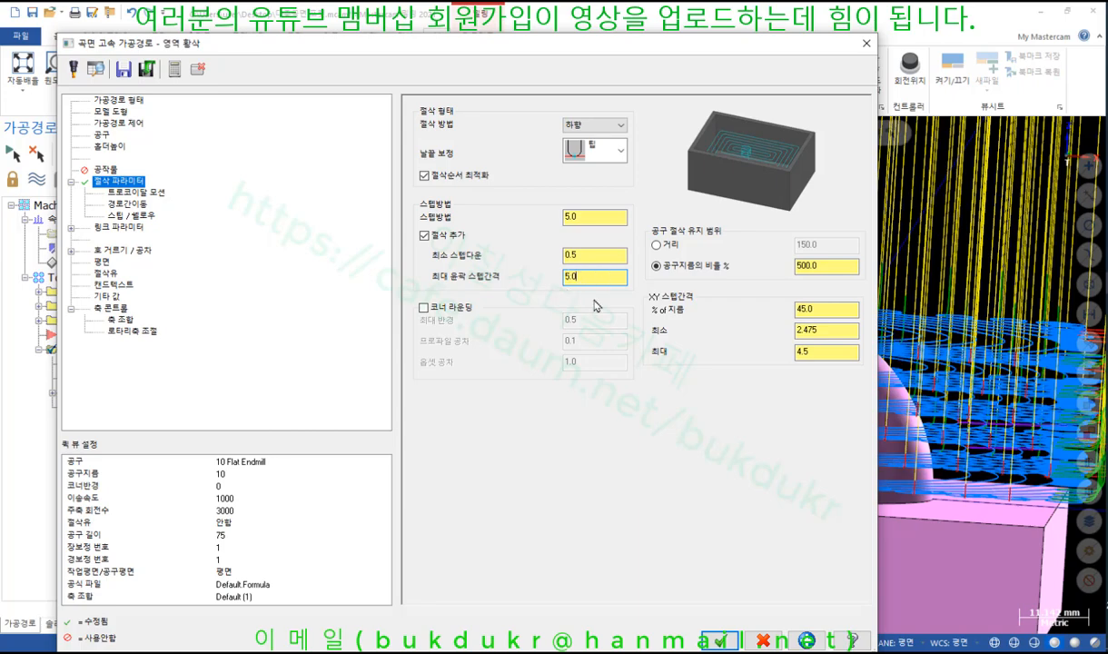
pyautogui.click(719, 642)
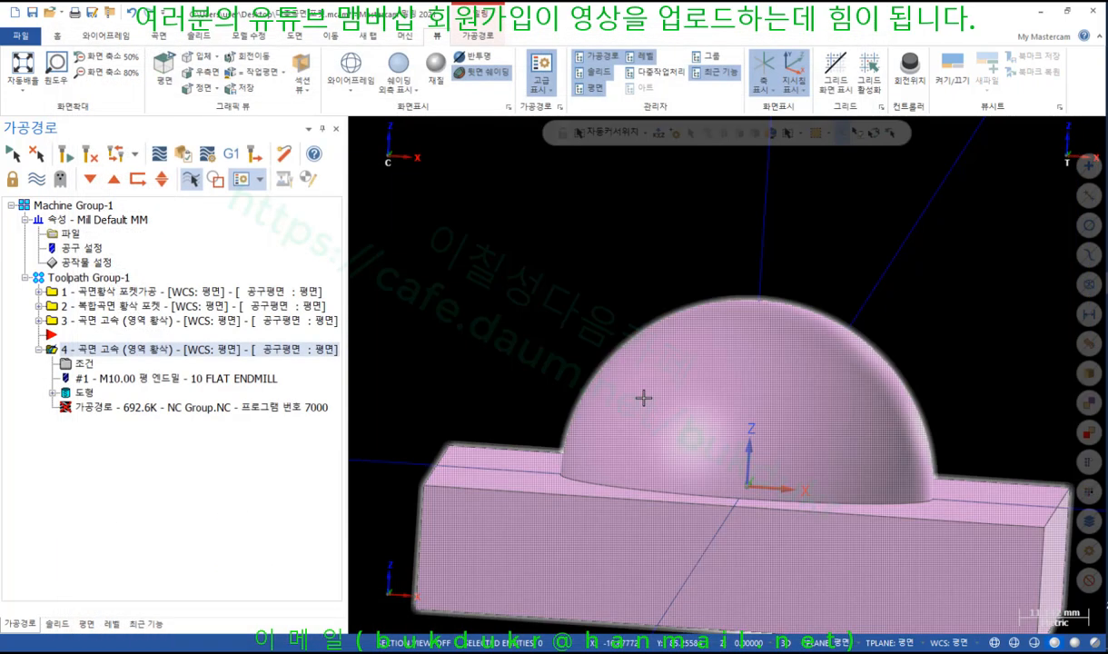
# Display operation 3's toolpath in the top view and examine the spacing of its passes around the dome
pyautogui.rightClick(624, 227)
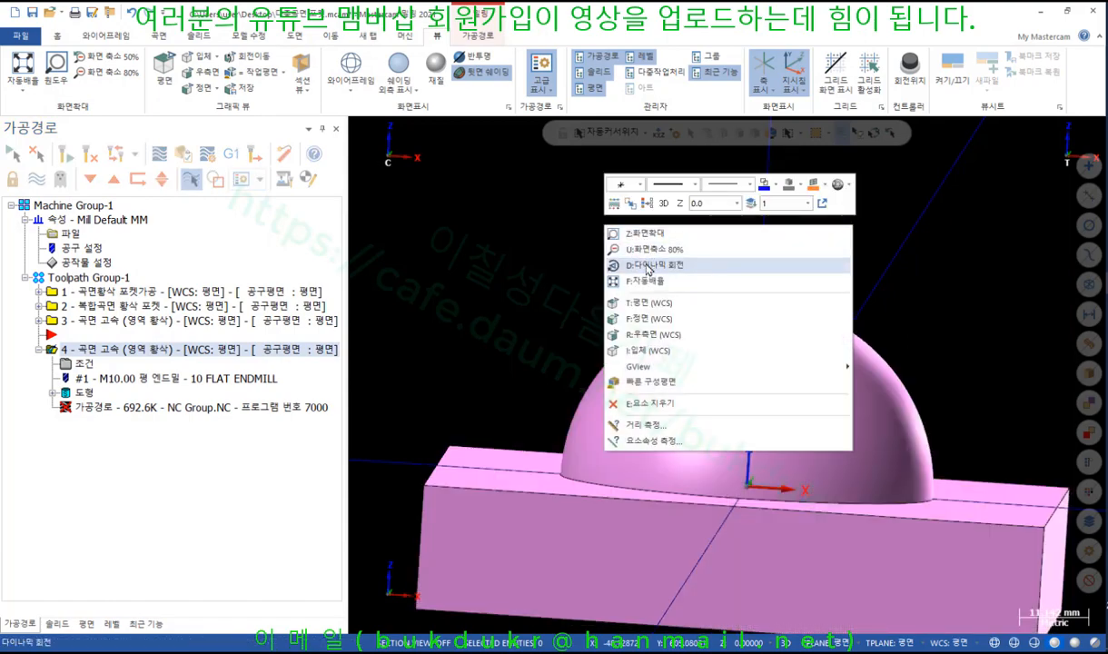
pyautogui.click(647, 304)
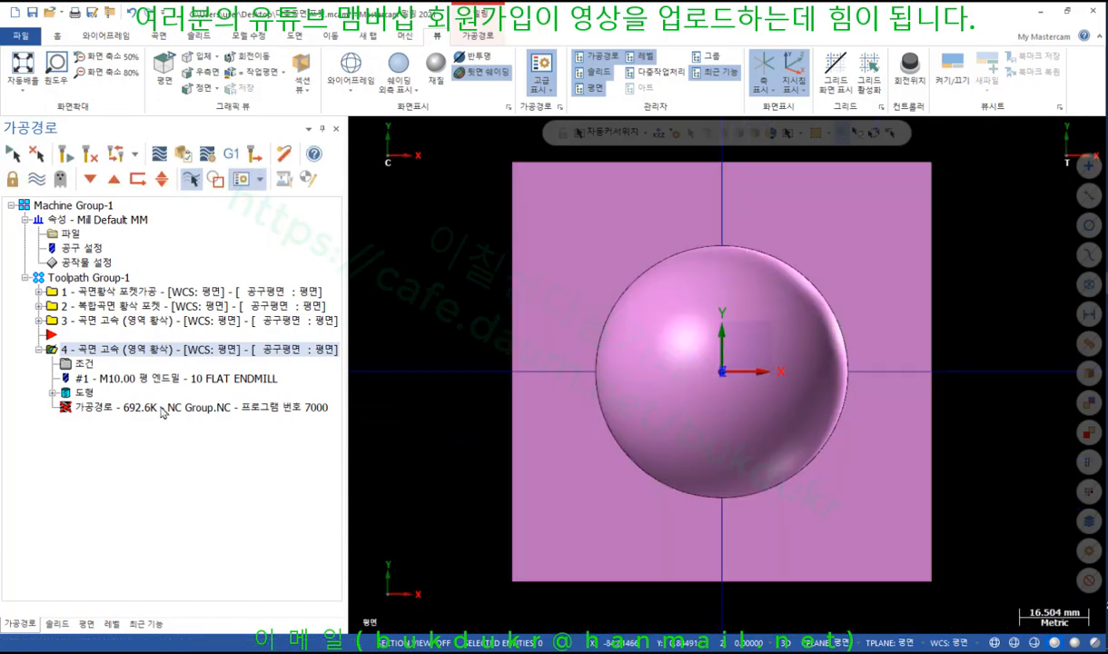
pyautogui.click(161, 321)
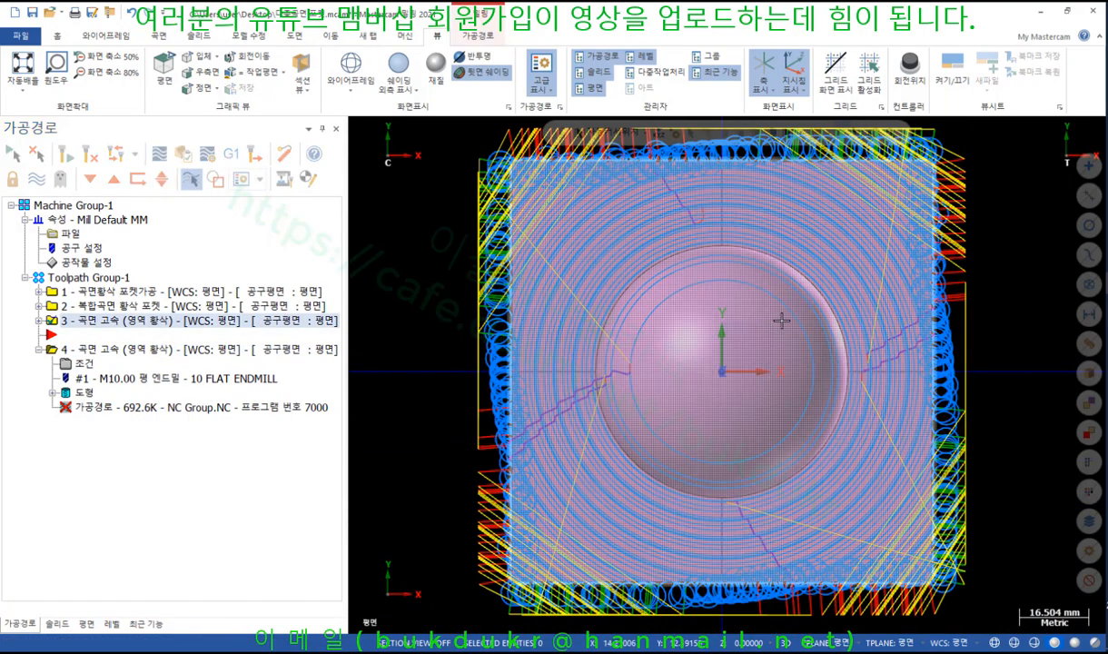
pyautogui.scroll(6, 828, 332)
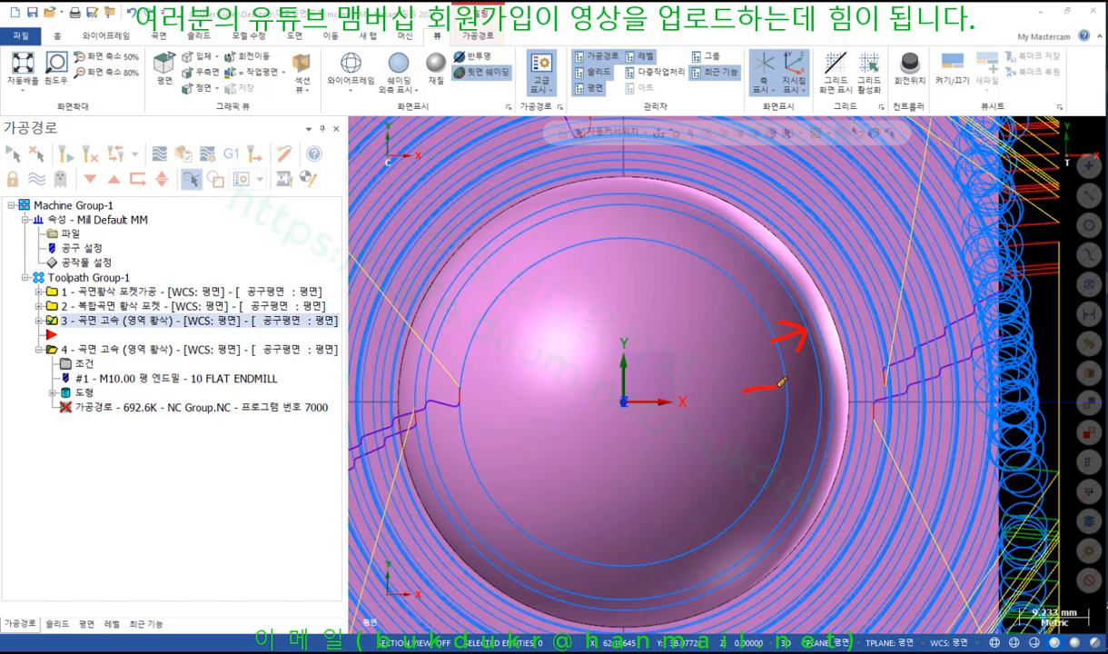
pyautogui.moveTo(673, 422); pyautogui.dragTo(737, 422)
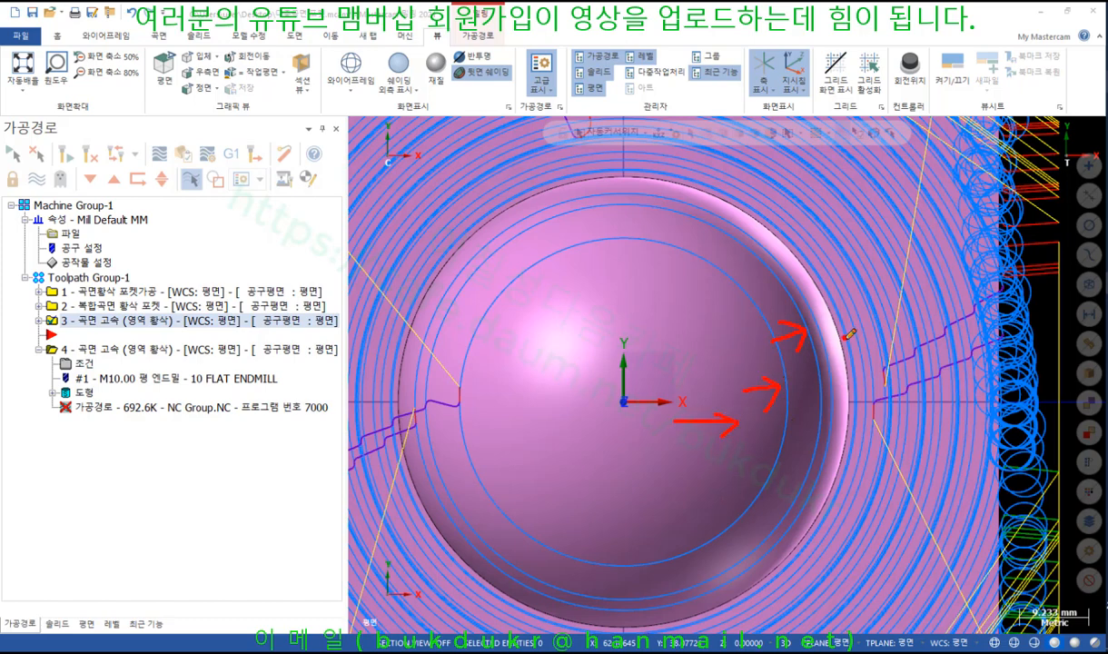
pyautogui.moveTo(825, 280)
pyautogui.mouseDown()
pyautogui.moveTo(857, 375)
pyautogui.moveTo(869, 361)
pyautogui.moveTo(855, 374)
pyautogui.moveTo(856, 343)
pyautogui.mouseUp()
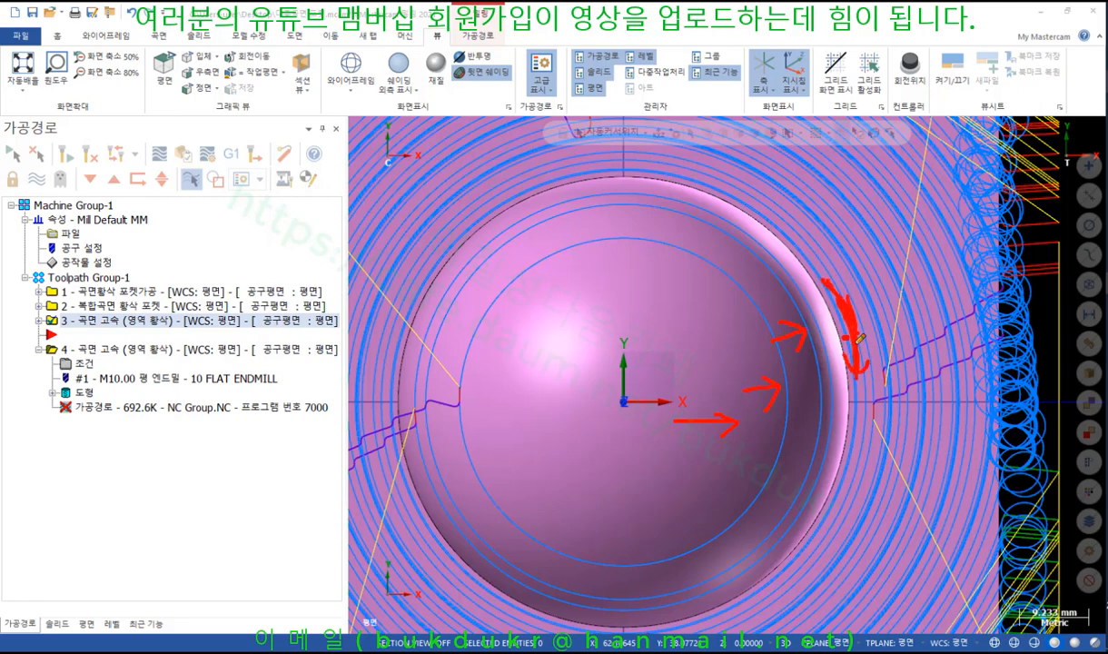
pyautogui.rightClick(846, 243)
pyautogui.click(878, 394)
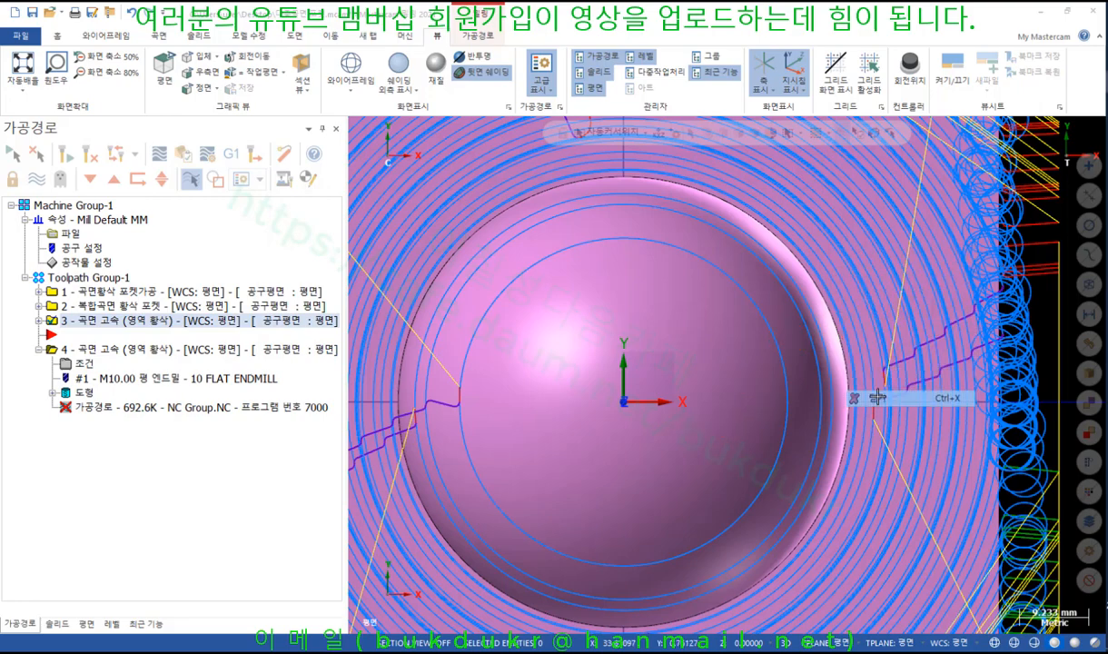
# Show operation 3's toolpath in the front view and mark the horizontal gaps between successive depth passes where they meet the dome
pyautogui.rightClick(831, 248)
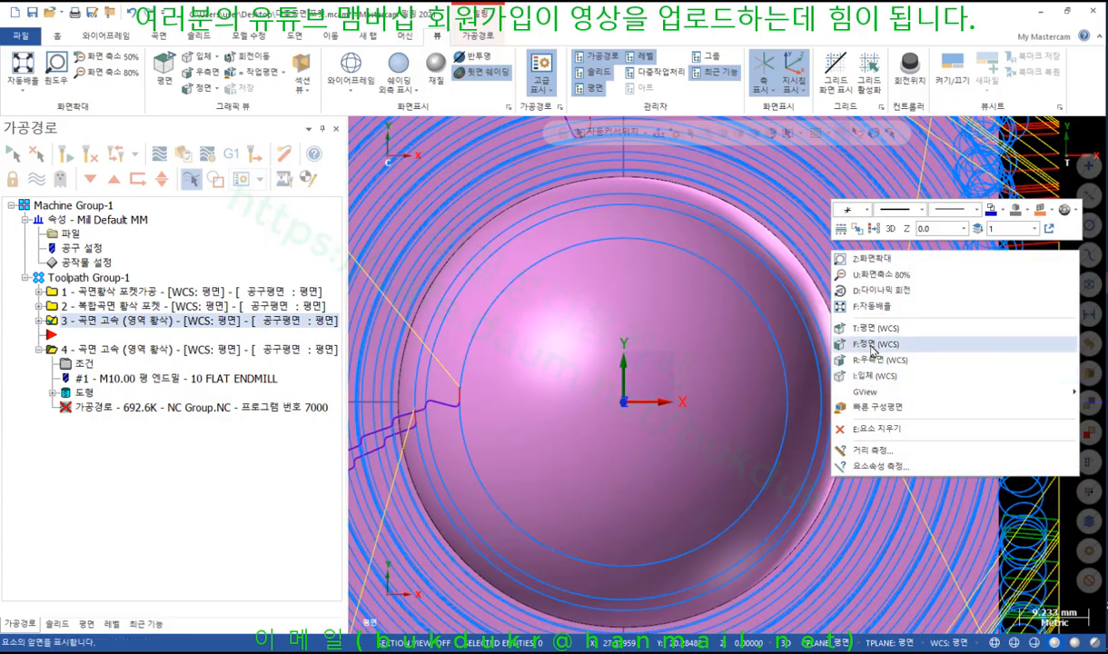
pyautogui.click(868, 344)
pyautogui.scroll(4, 814, 388)
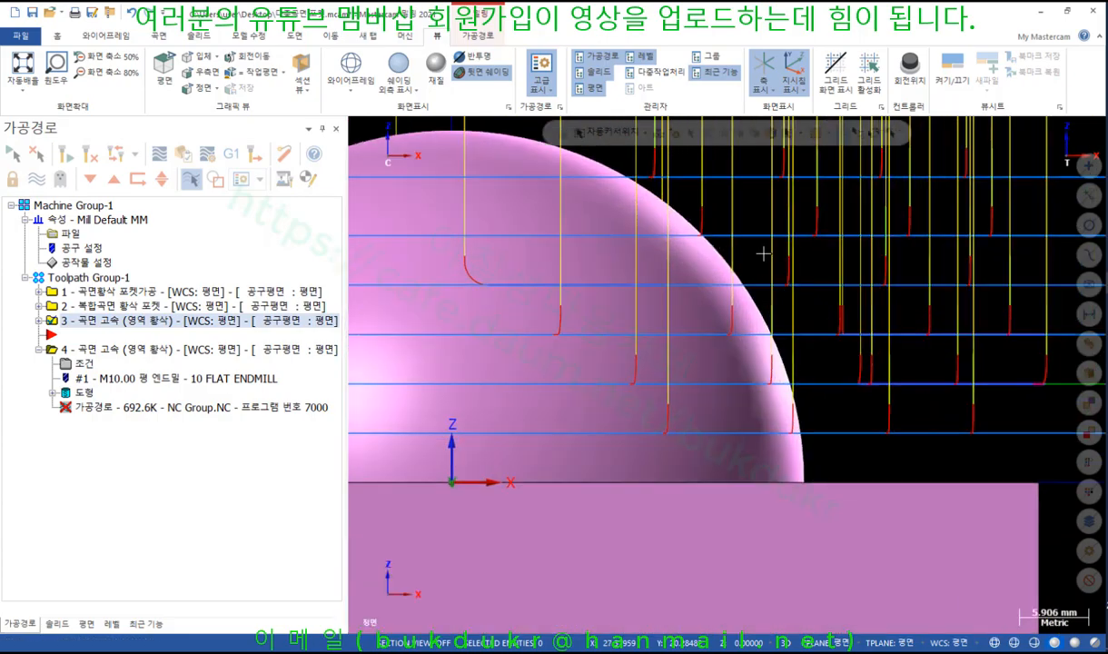
pyautogui.scroll(2, 872, 386)
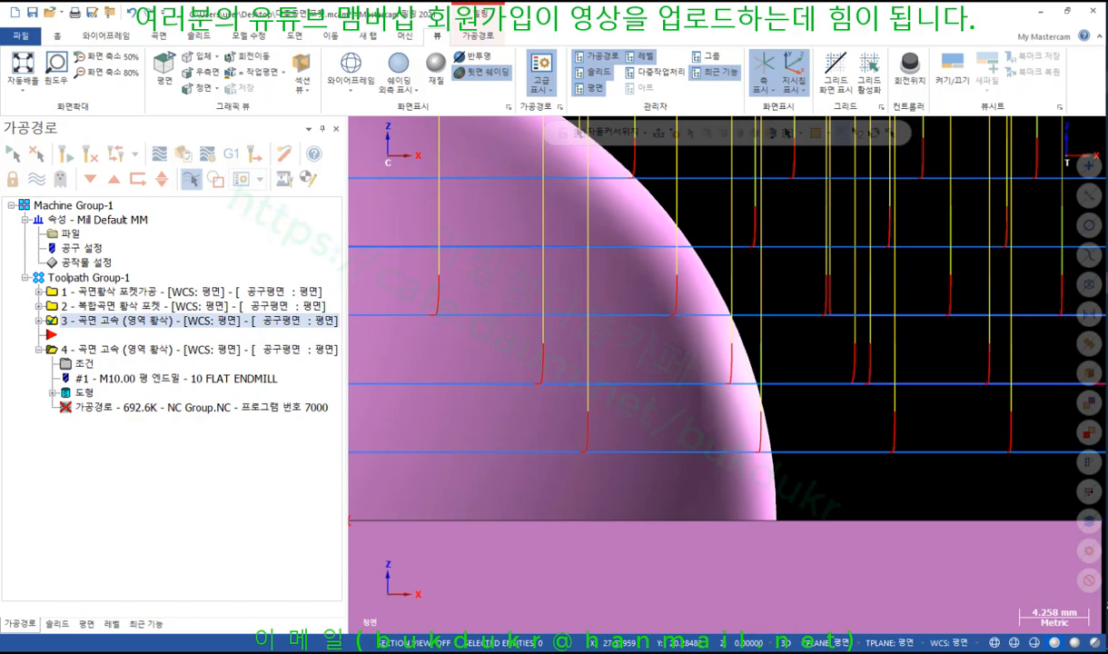
pyautogui.moveTo(775, 451); pyautogui.dragTo(767, 240)
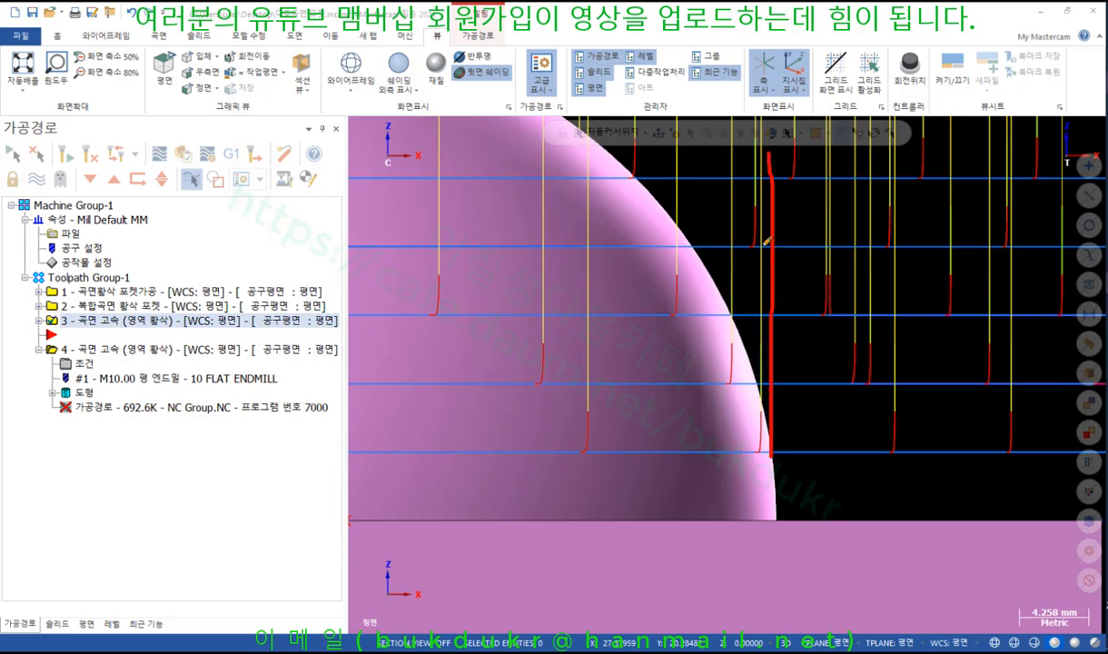
pyautogui.moveTo(762, 373); pyautogui.dragTo(761, 247)
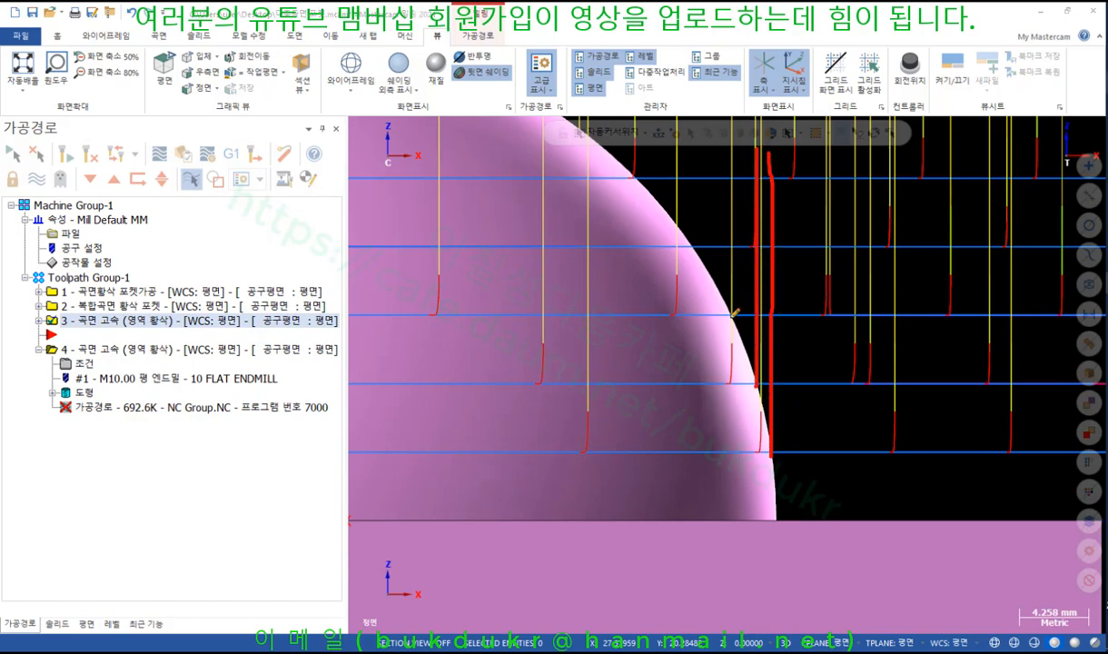
pyautogui.moveTo(732, 318); pyautogui.dragTo(728, 132)
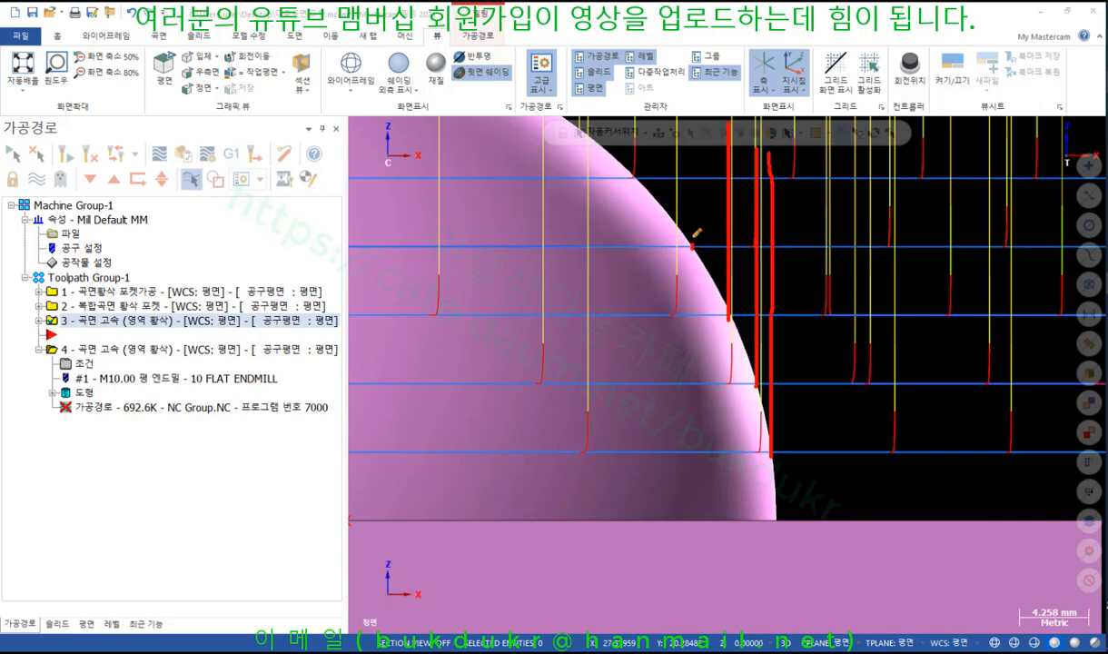
pyautogui.moveTo(695, 238); pyautogui.dragTo(692, 133)
pyautogui.moveTo(636, 179); pyautogui.dragTo(634, 102)
pyautogui.moveTo(636, 155); pyautogui.dragTo(689, 152)
pyautogui.moveTo(734, 193); pyautogui.dragTo(756, 192)
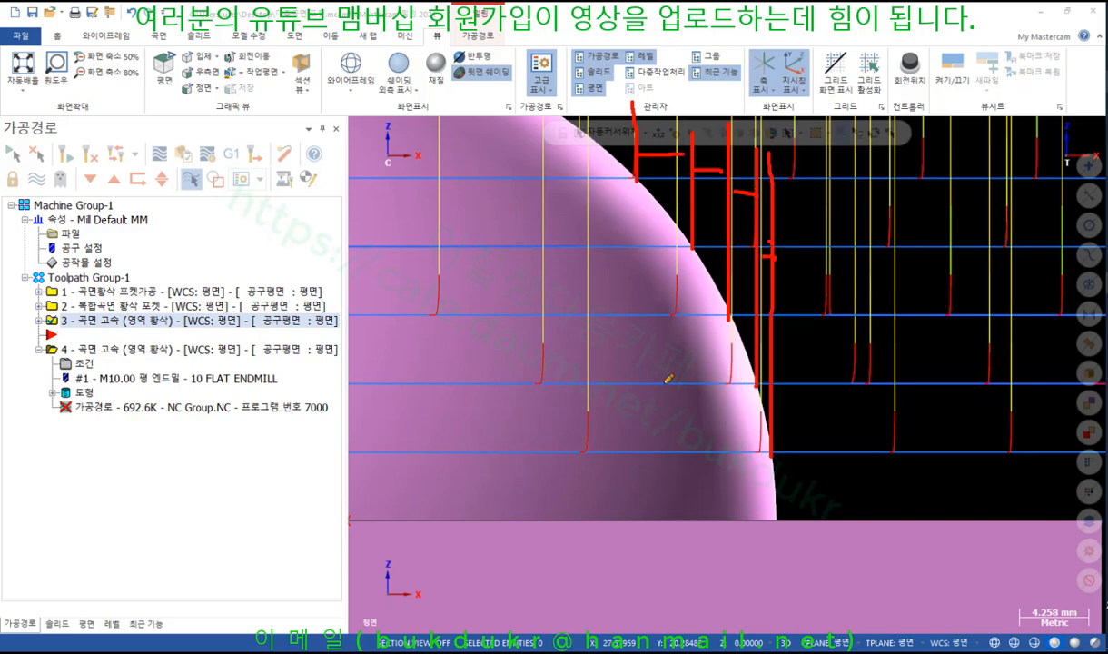
# Mark the two lowest plotted depth levels beside the dome and the narrow gap between their contact points, and clear the markup
pyautogui.moveTo(724, 385); pyautogui.dragTo(881, 398)
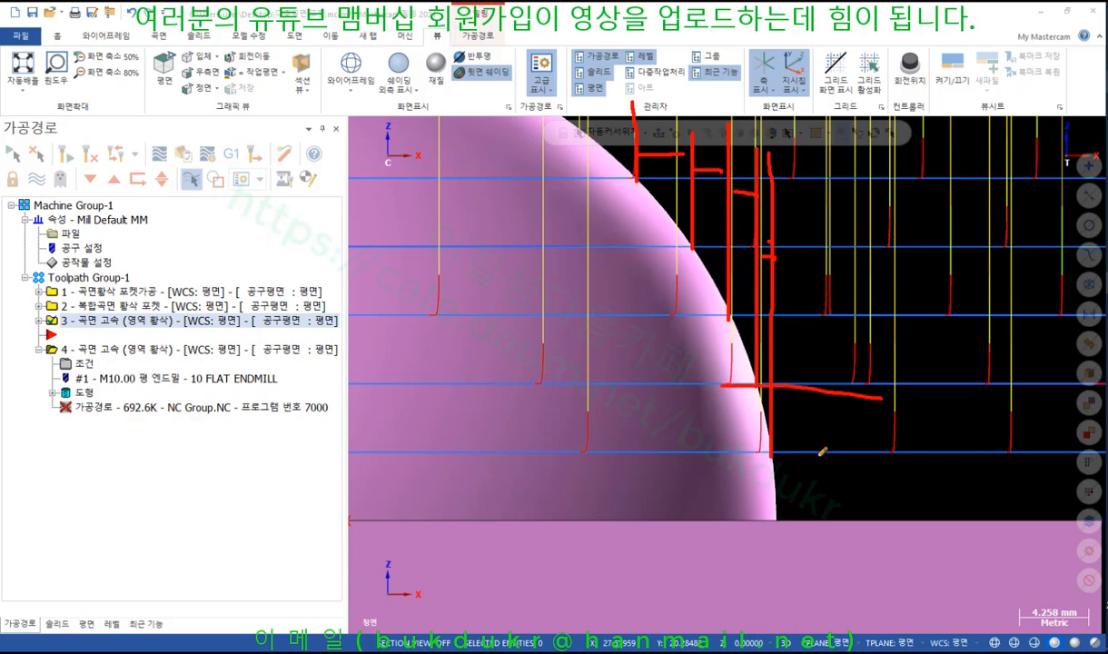
pyautogui.moveTo(749, 454); pyautogui.dragTo(859, 454)
pyautogui.moveTo(723, 386); pyautogui.dragTo(917, 383)
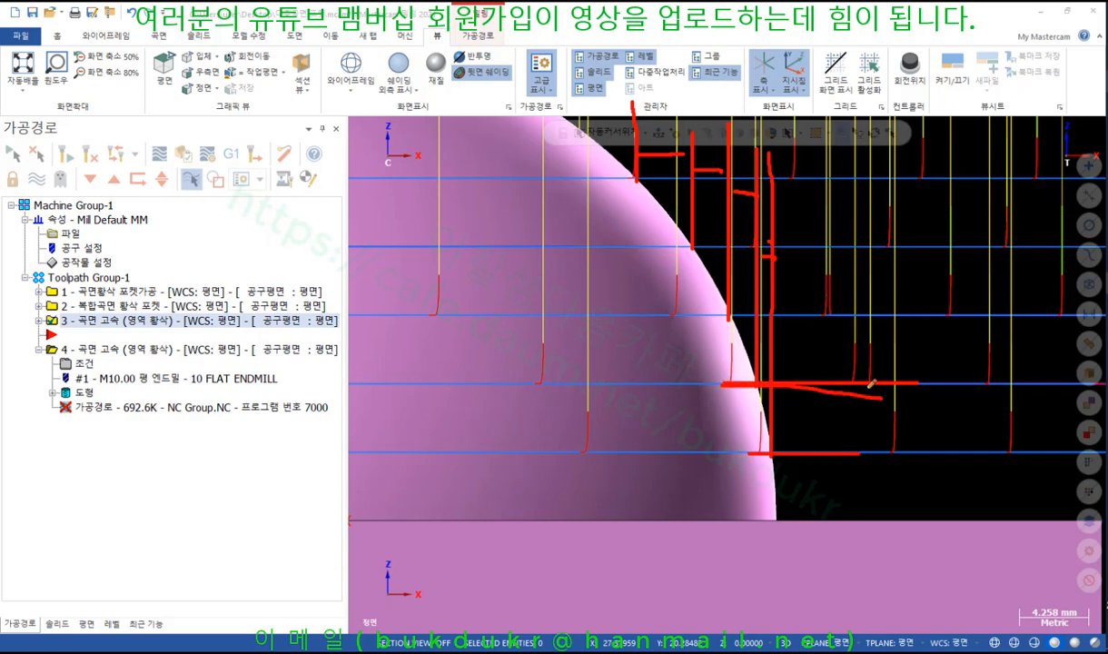
pyautogui.moveTo(760, 162); pyautogui.dragTo(761, 325)
pyautogui.rightClick(837, 251)
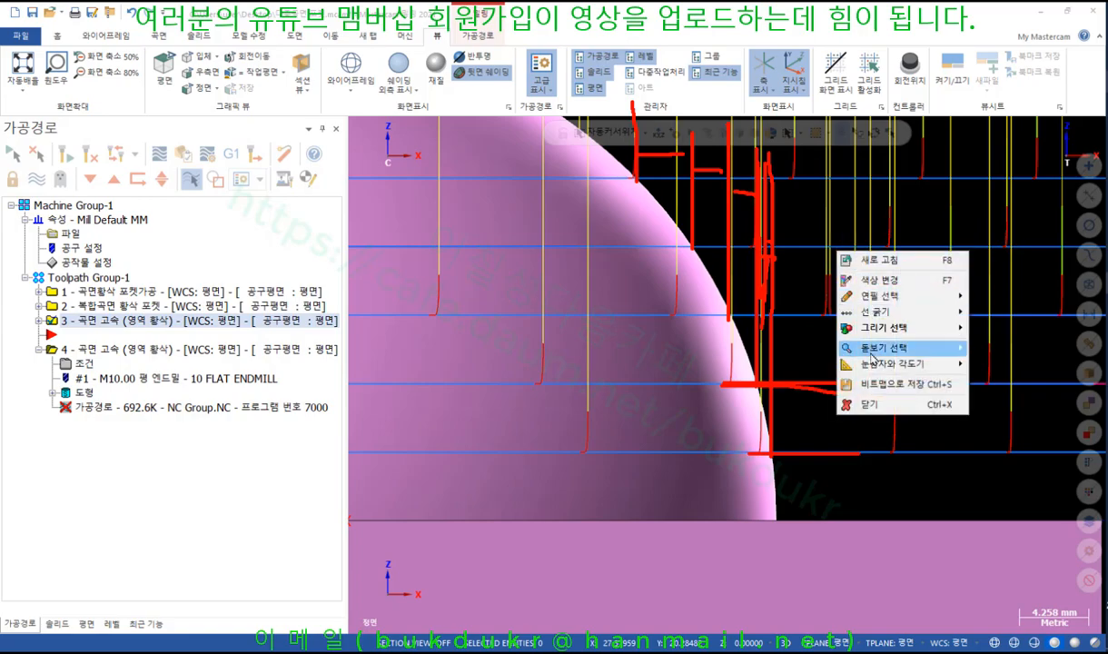
pyautogui.click(870, 404)
# Compare the spacing of operation 3's passes around the dome in the top view with its depth levels in the front view
pyautogui.rightClick(854, 243)
pyautogui.click(899, 371)
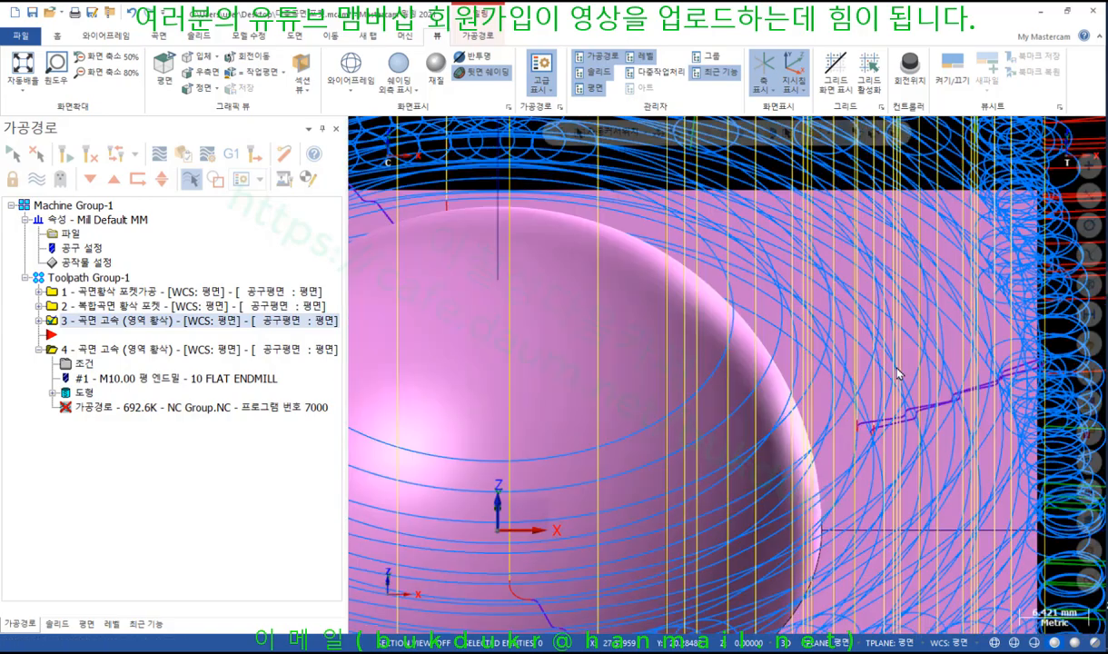
pyautogui.scroll(4, 823, 309)
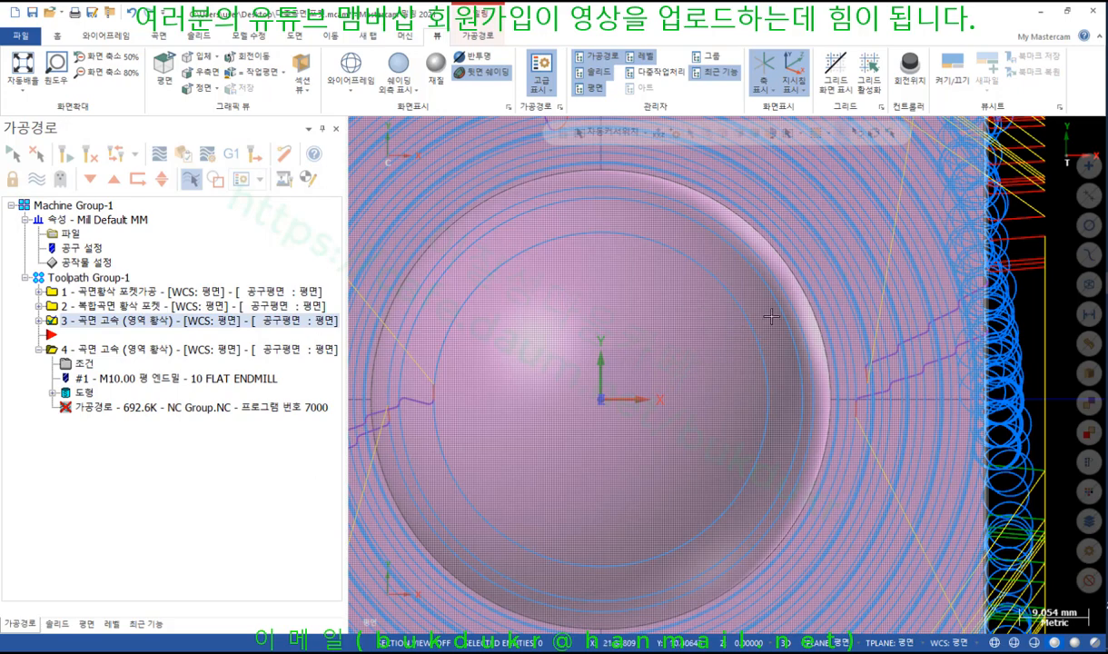
pyautogui.rightClick(772, 262)
pyautogui.click(861, 377)
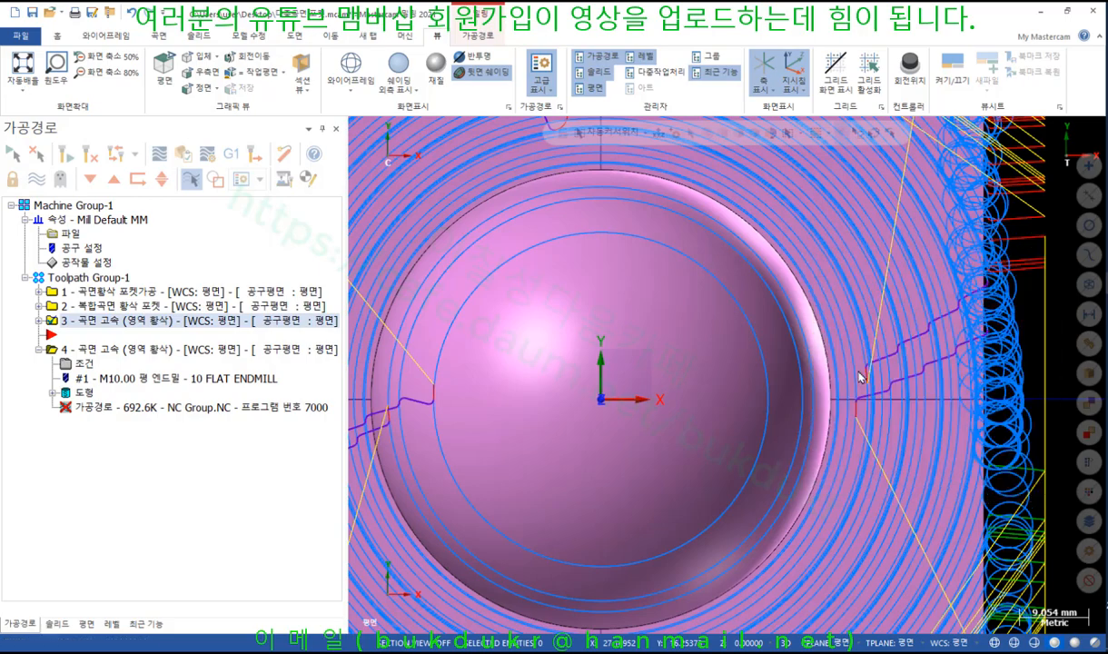
pyautogui.scroll(5, 859, 370)
pyautogui.scroll(-6, 915, 429)
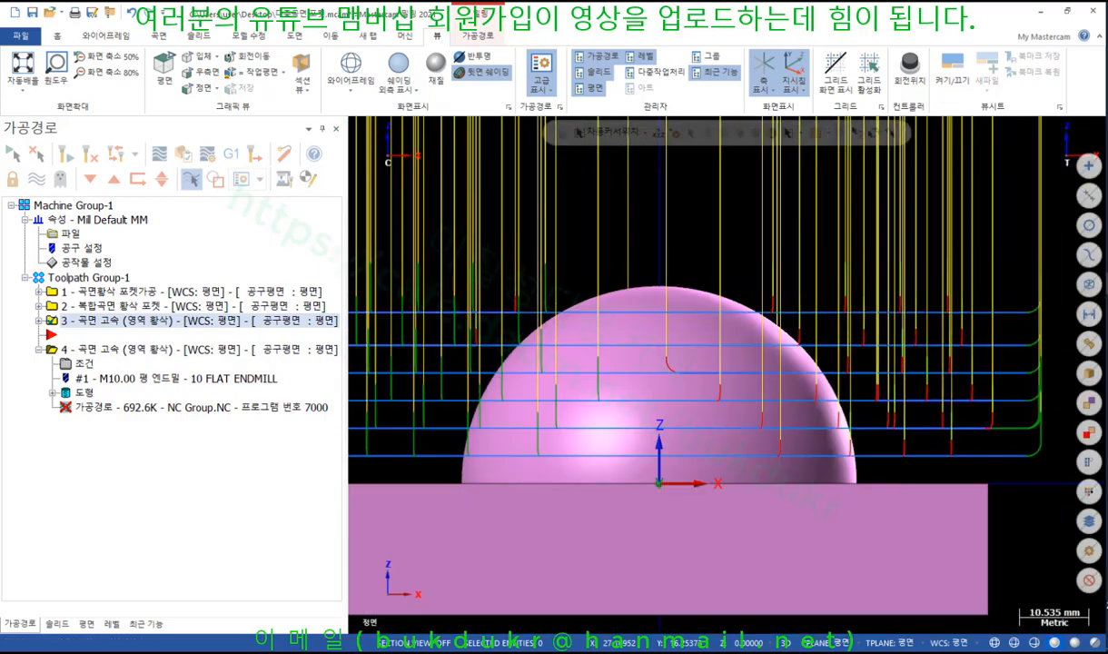
# Switch to the Mastercam Simulator and sketch contour passes across the dome at the heights of the stepped leftover stock
pyautogui.moveTo(1106, 283)
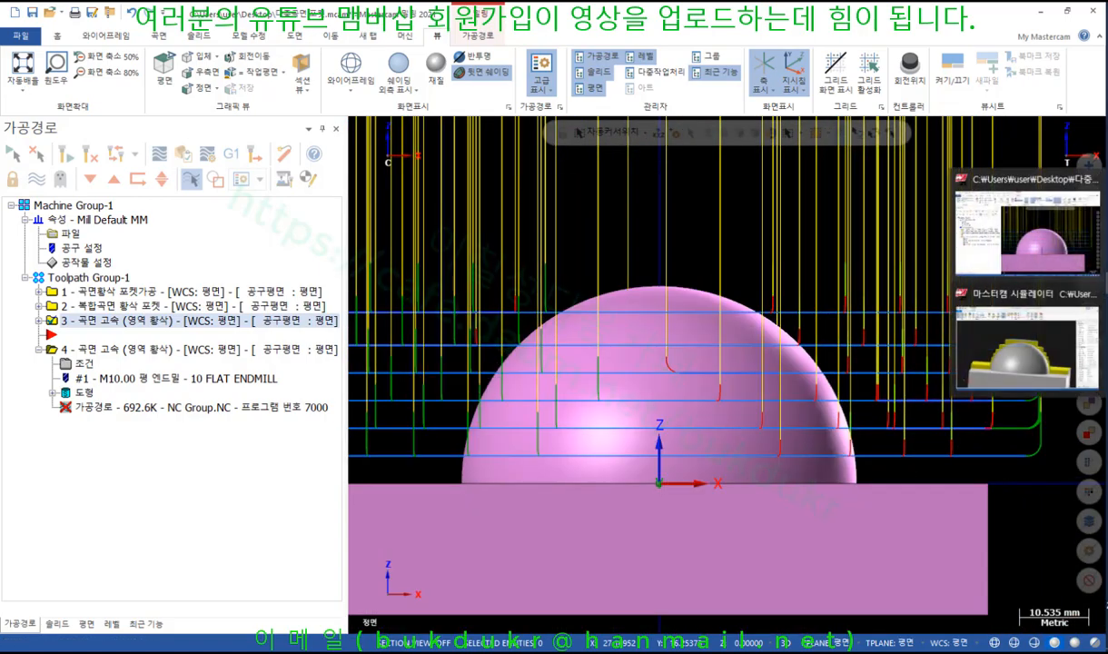
pyautogui.click(1052, 361)
pyautogui.scroll(3, 456, 241)
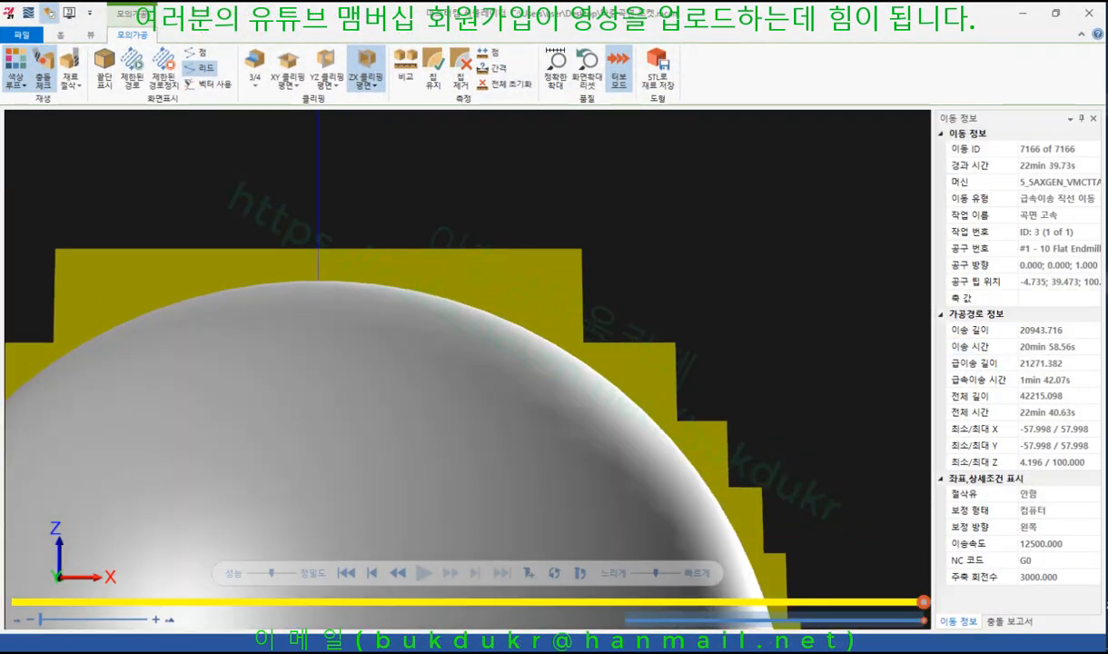
pyautogui.moveTo(185, 300)
pyautogui.mouseDown()
pyautogui.moveTo(332, 318)
pyautogui.moveTo(471, 304)
pyautogui.mouseUp()
pyautogui.moveTo(95, 338)
pyautogui.mouseDown()
pyautogui.moveTo(331, 358)
pyautogui.moveTo(517, 318)
pyautogui.mouseUp()
pyautogui.moveTo(73, 371)
pyautogui.mouseDown()
pyautogui.moveTo(159, 393)
pyautogui.moveTo(565, 354)
pyautogui.mouseUp()
pyautogui.moveTo(2, 414)
pyautogui.mouseDown()
pyautogui.moveTo(552, 386)
pyautogui.moveTo(576, 370)
pyautogui.mouseUp()
pyautogui.moveTo(635, 389)
pyautogui.mouseDown()
pyautogui.moveTo(611, 401)
pyautogui.moveTo(238, 441)
pyautogui.mouseUp()
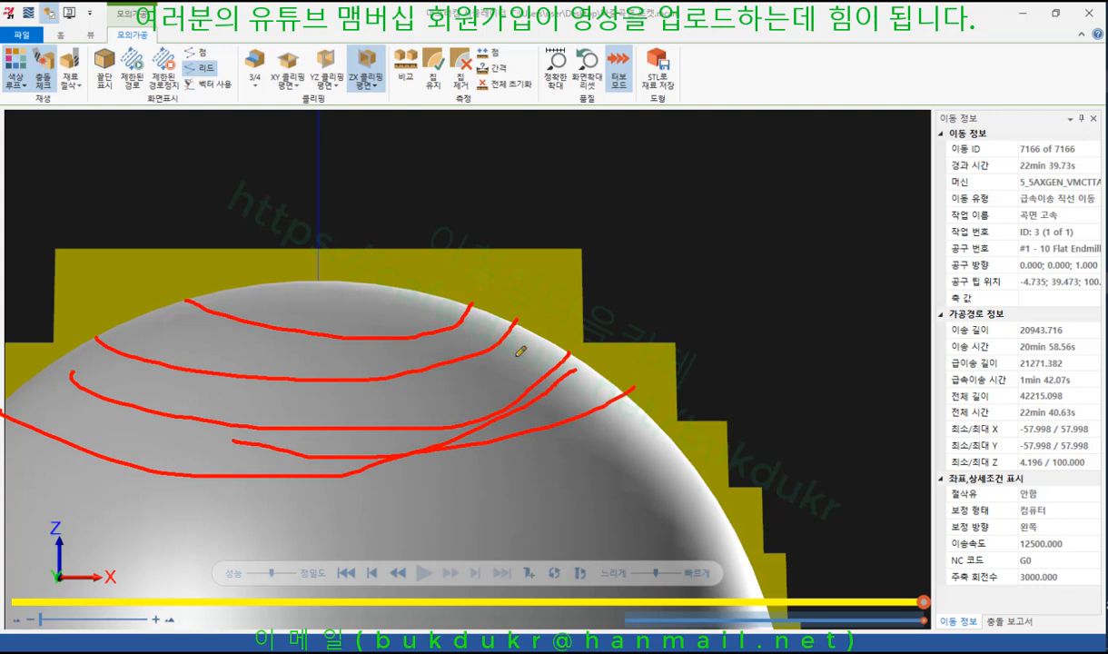
# Mark the stepover distance outward from the dome's apex and the resulting top contour, and clear the markup
pyautogui.moveTo(338, 198); pyautogui.dragTo(327, 328)
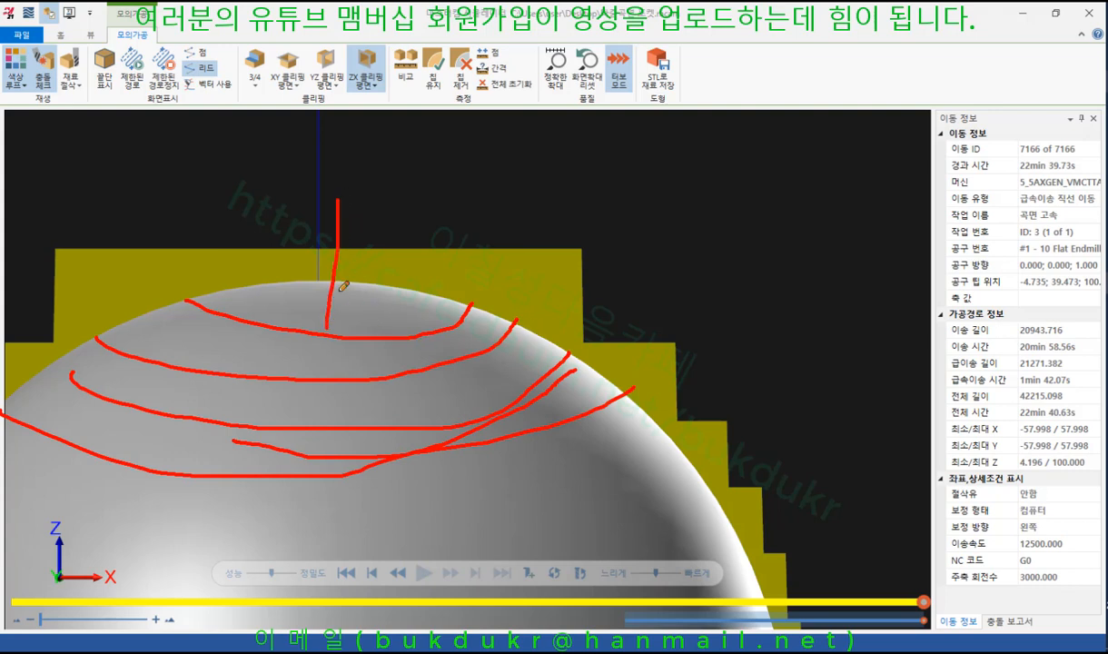
pyautogui.moveTo(332, 277)
pyautogui.mouseDown()
pyautogui.moveTo(428, 273)
pyautogui.moveTo(420, 306)
pyautogui.mouseUp()
pyautogui.moveTo(370, 243)
pyautogui.mouseDown()
pyautogui.moveTo(334, 273)
pyautogui.moveTo(340, 285)
pyautogui.mouseUp()
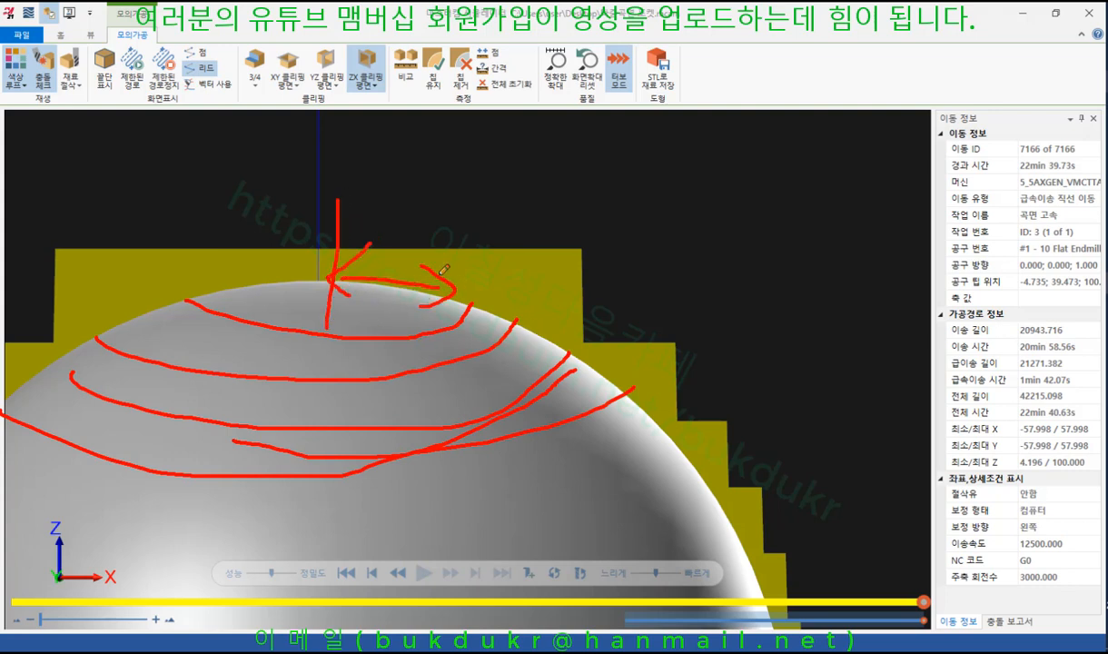
pyautogui.moveTo(420, 255)
pyautogui.mouseDown()
pyautogui.moveTo(450, 273)
pyautogui.moveTo(429, 289)
pyautogui.moveTo(225, 289)
pyautogui.moveTo(196, 273)
pyautogui.moveTo(231, 297)
pyautogui.moveTo(444, 304)
pyautogui.mouseUp()
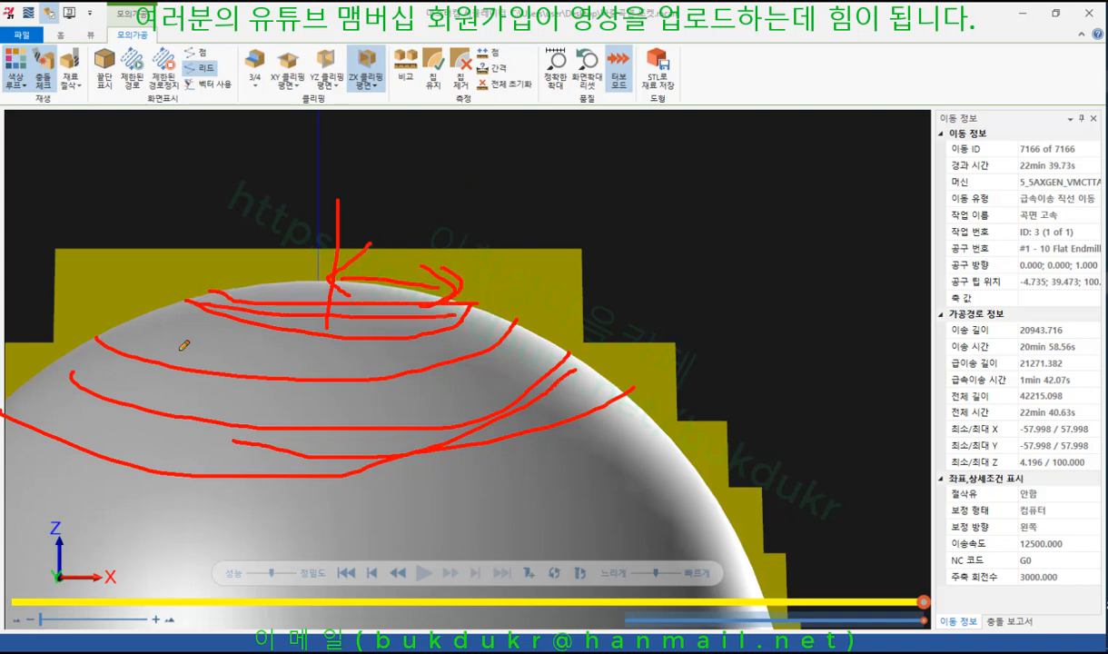
pyautogui.rightClick(745, 271)
pyautogui.click(830, 431)
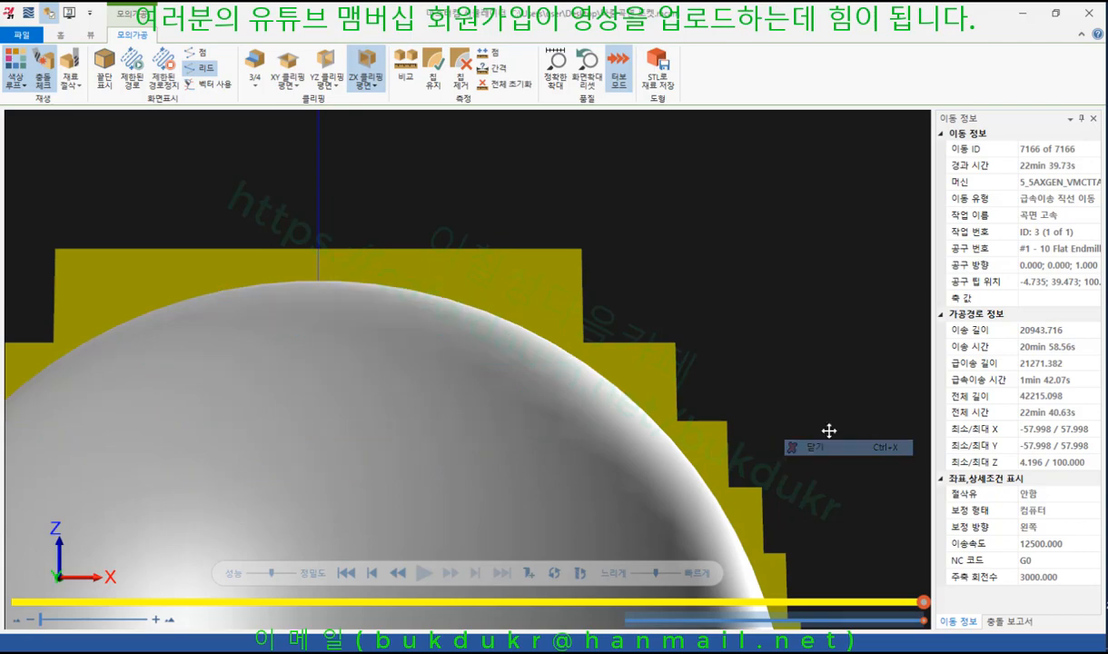
# Return to Mastercam, set the minimum stepdown of operation 4's additional cuts to 0.1, and accept the parameters
pyautogui.click(1023, 13)
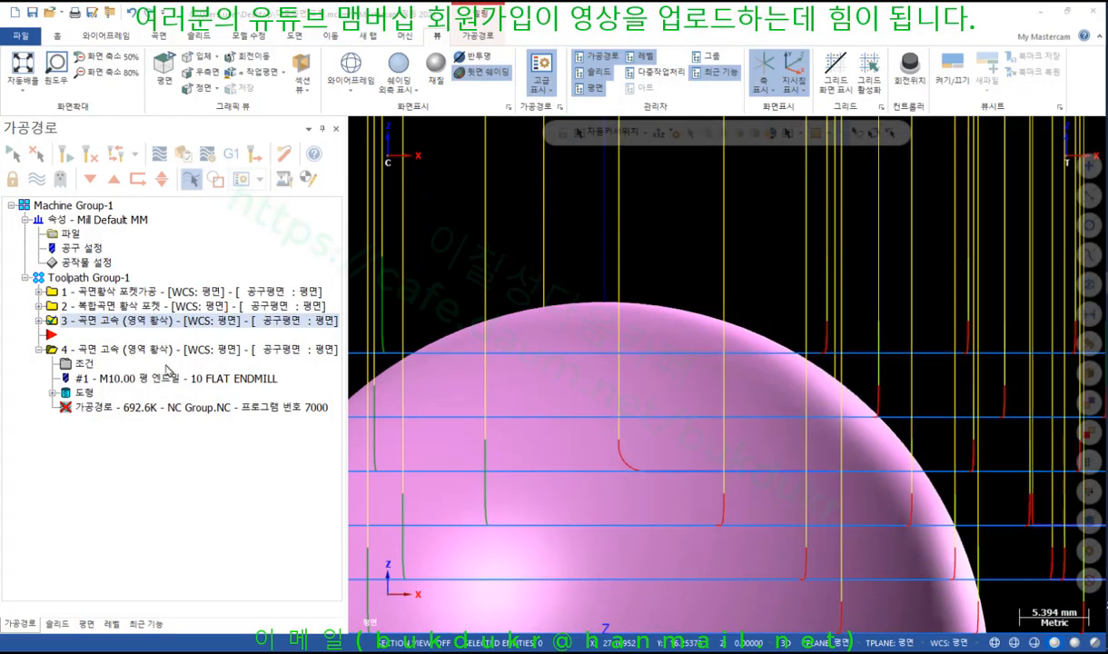
pyautogui.click(82, 363)
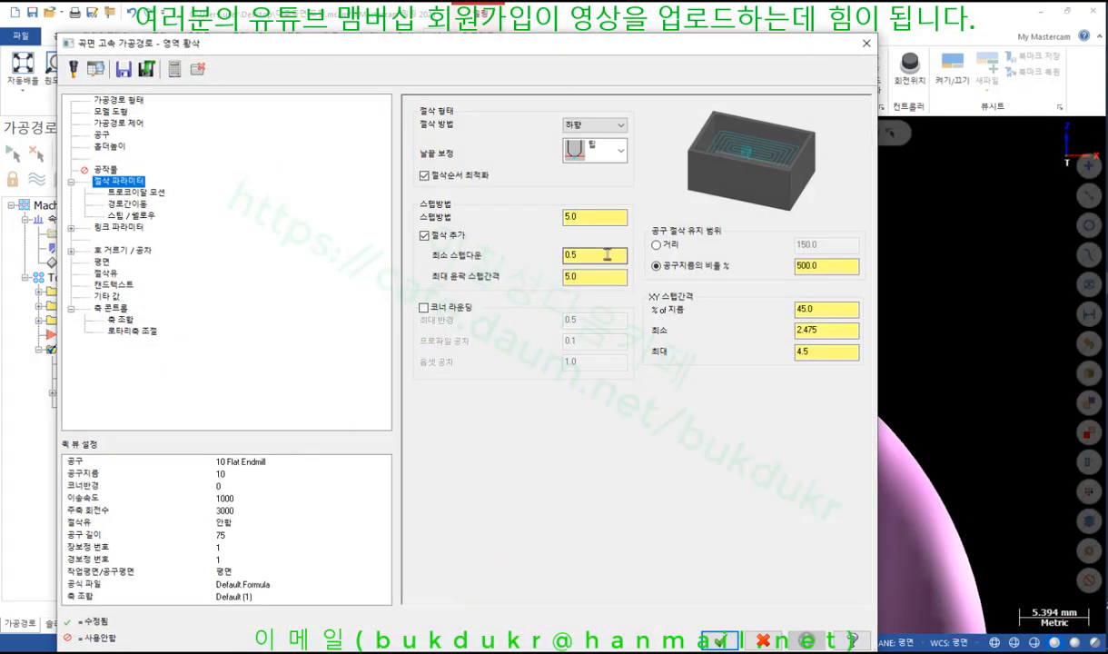
pyautogui.doubleClick(607, 255)
pyautogui.write('0')
pyautogui.doubleClick(597, 273)
pyautogui.click(600, 273)
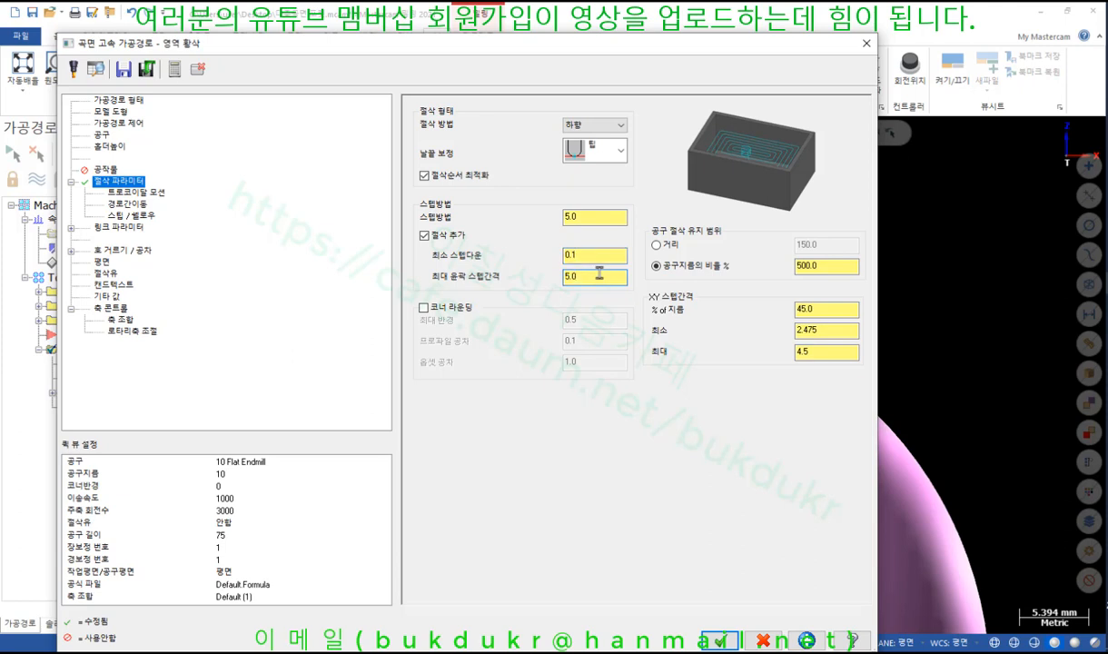
pyautogui.click(720, 642)
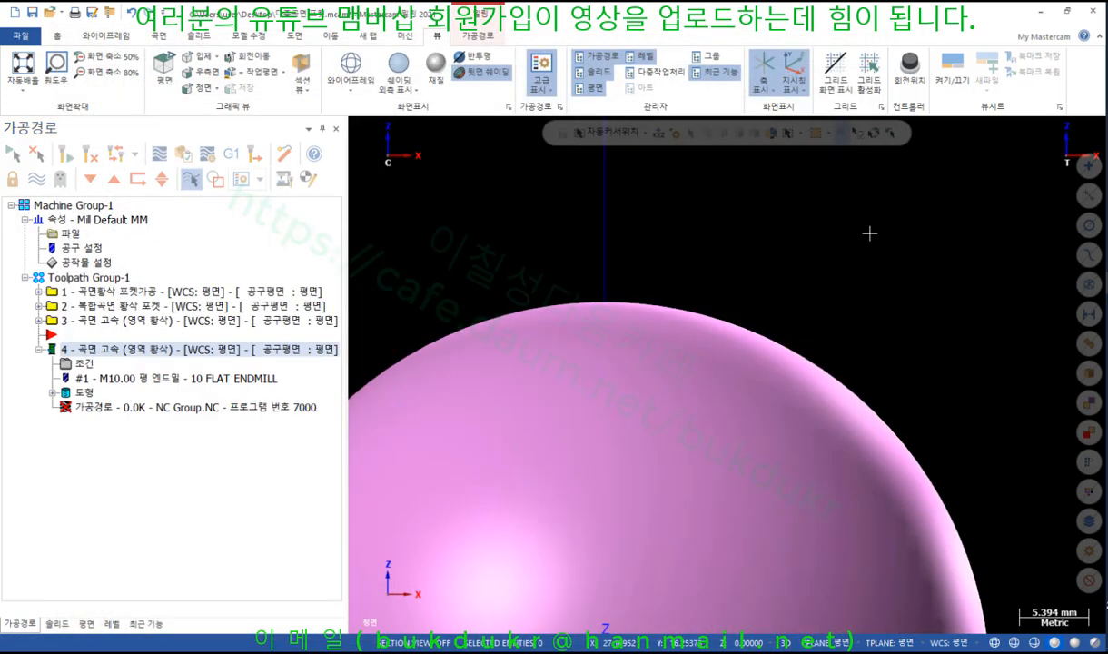
# Compare the depth levels of the recalculated operation 4 toolpath with those of operation 3 in the front view
pyautogui.scroll(-3, 800, 209)
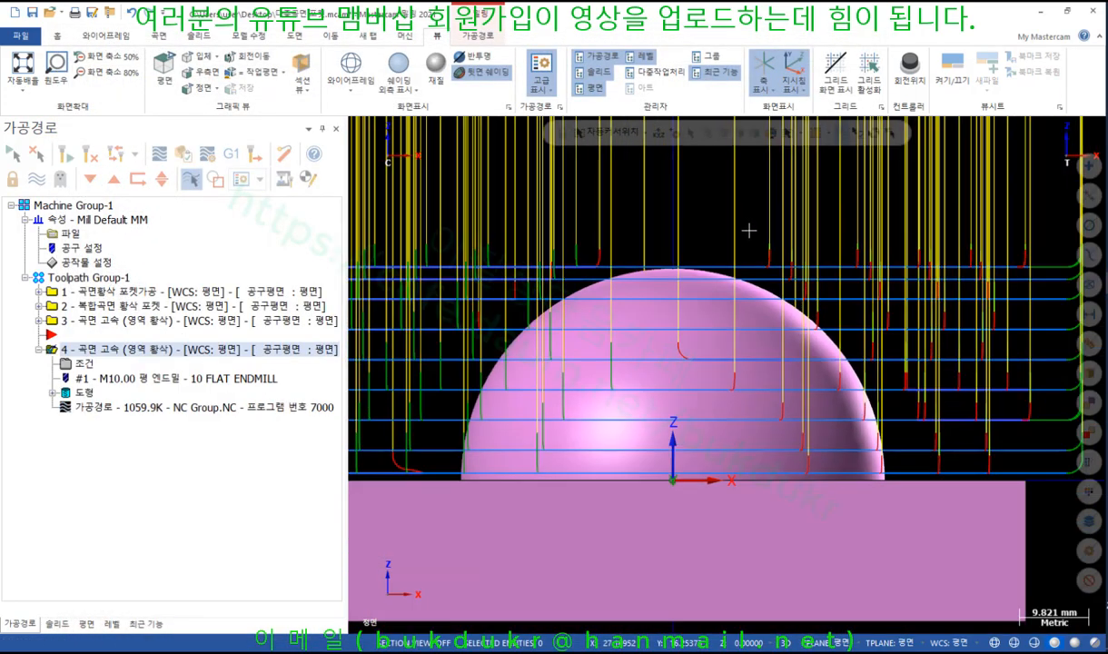
pyautogui.scroll(-1, 758, 210)
pyautogui.scroll(1, 673, 210)
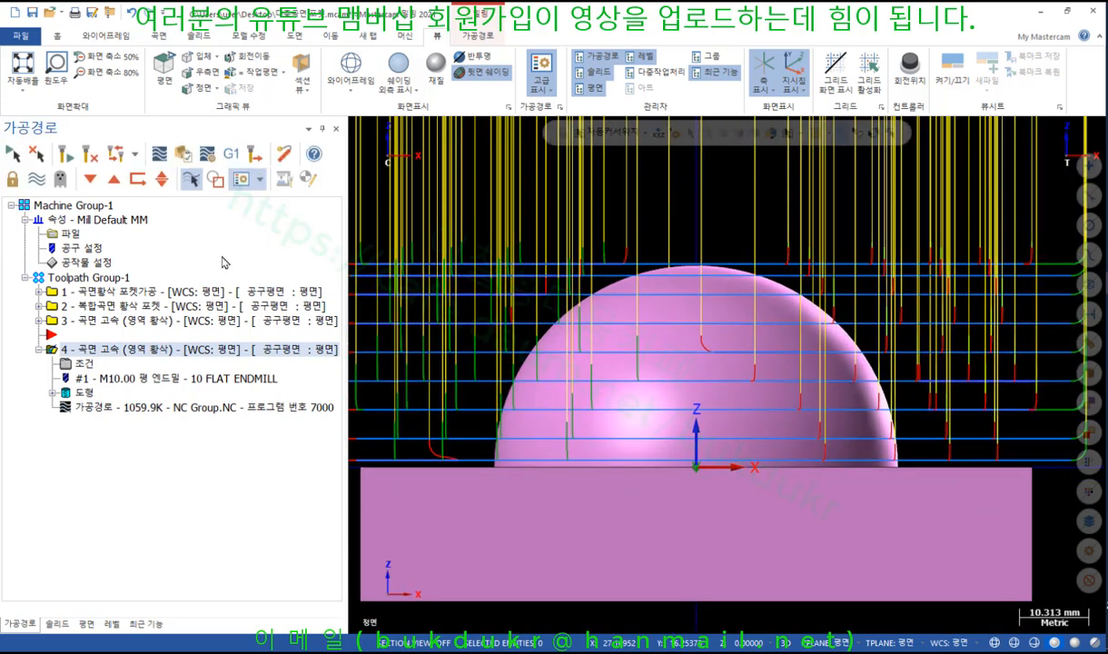
pyautogui.click(73, 323)
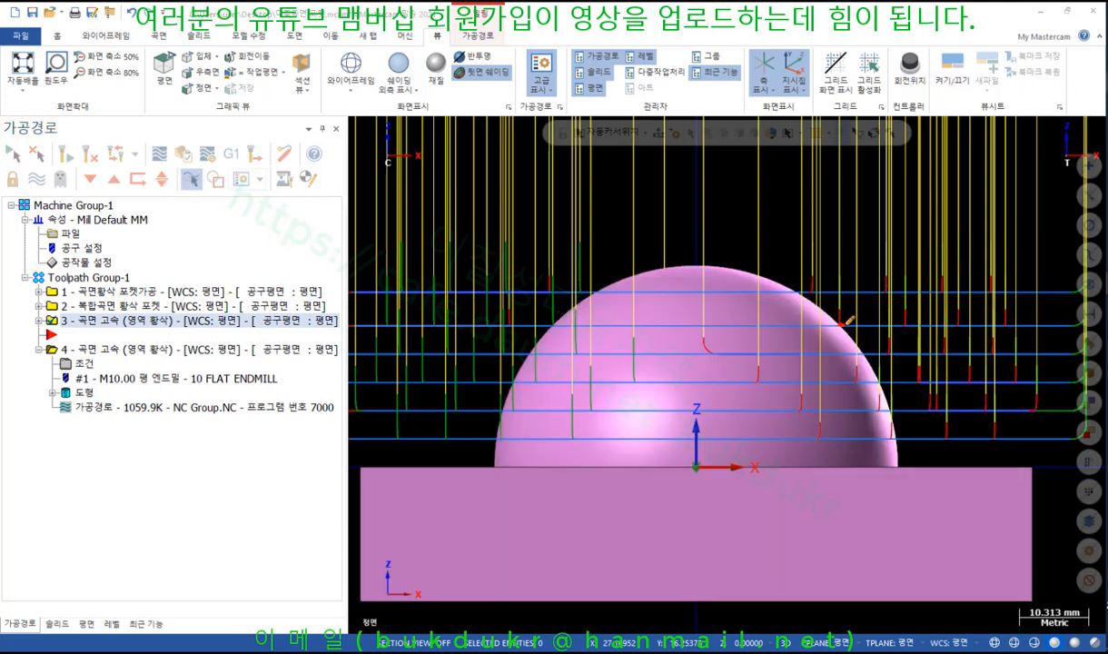
# Mark a horizontal level just above the dome and the successive depth steps down its side on operation 3's toolpath
pyautogui.moveTo(857, 284); pyautogui.dragTo(829, 256)
pyautogui.moveTo(514, 253); pyautogui.dragTo(957, 234)
pyautogui.moveTo(456, 245); pyautogui.dragTo(937, 249)
pyautogui.moveTo(575, 251); pyautogui.dragTo(940, 250)
pyautogui.moveTo(801, 257)
pyautogui.mouseDown()
pyautogui.moveTo(815, 280)
pyautogui.moveTo(822, 376)
pyautogui.moveTo(822, 404)
pyautogui.moveTo(803, 420)
pyautogui.mouseUp()
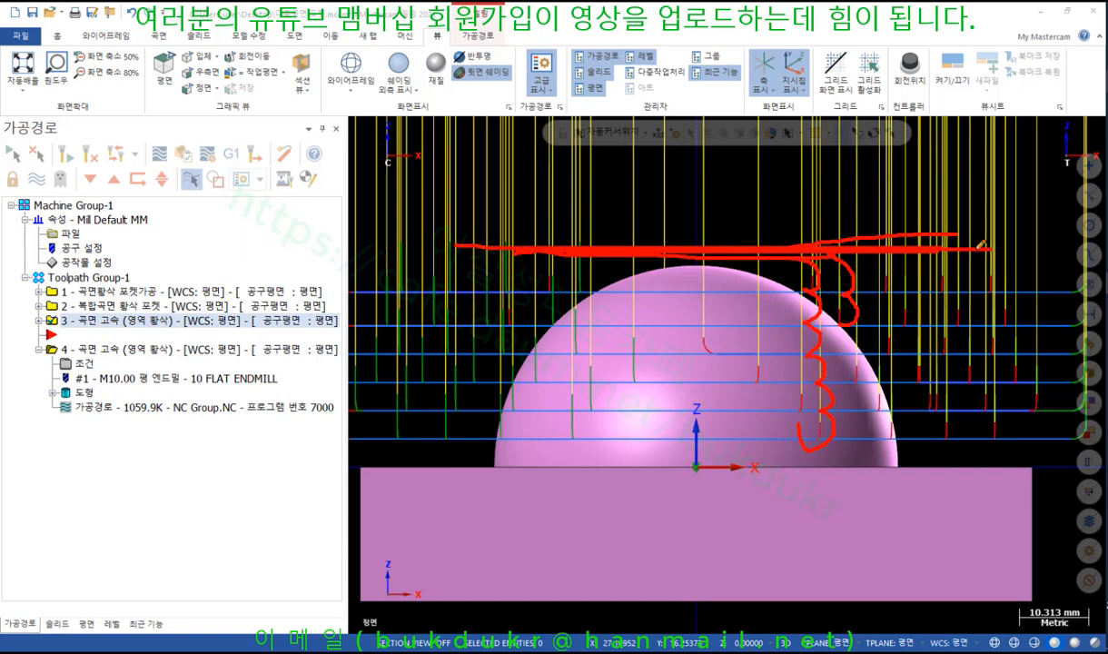
# Show the toolpath of operation 4 (high-speed area roughing) and examine its cutting levels near the top of the dome
pyautogui.rightClick(708, 192)
pyautogui.click(740, 354)
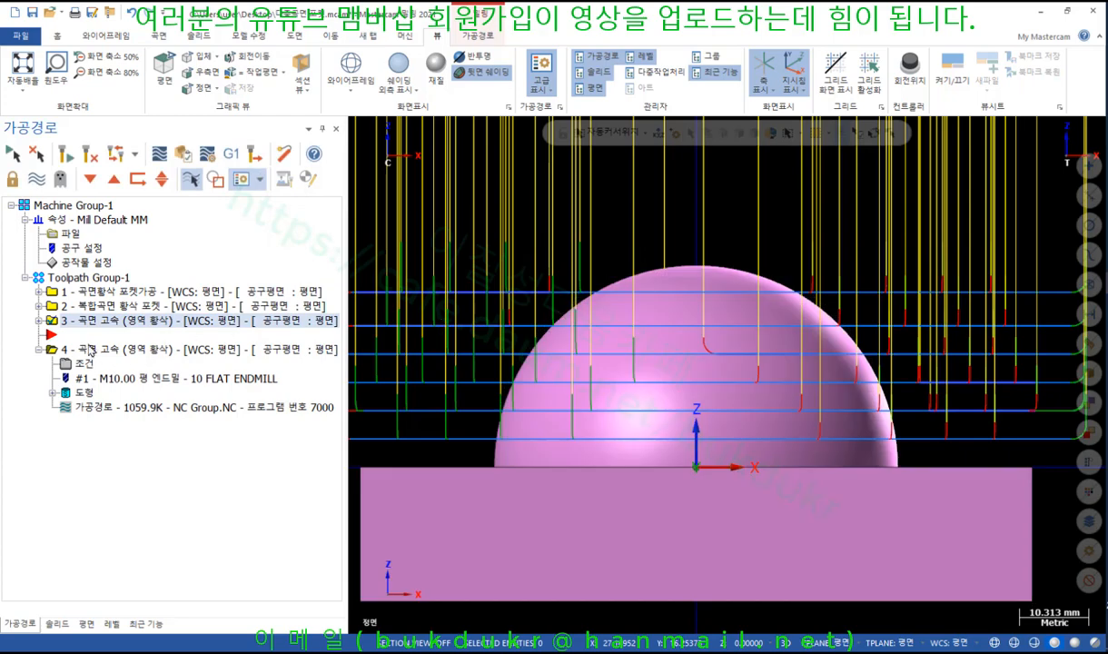
pyautogui.click(91, 352)
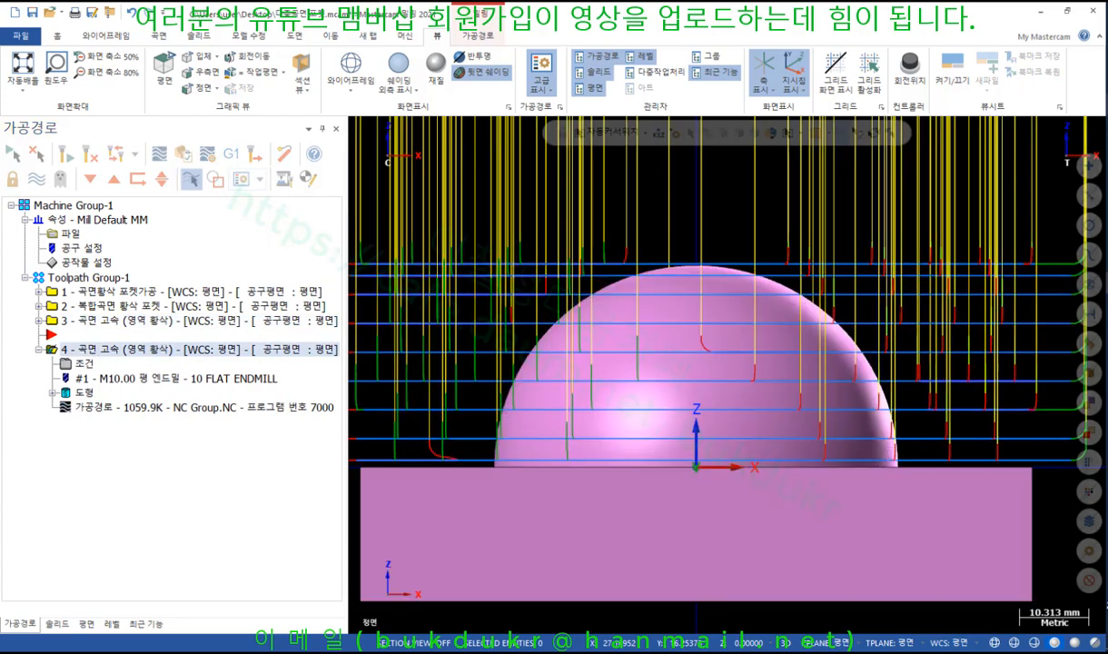
pyautogui.moveTo(800, 261)
pyautogui.mouseDown()
pyautogui.moveTo(780, 254)
pyautogui.moveTo(783, 269)
pyautogui.mouseUp()
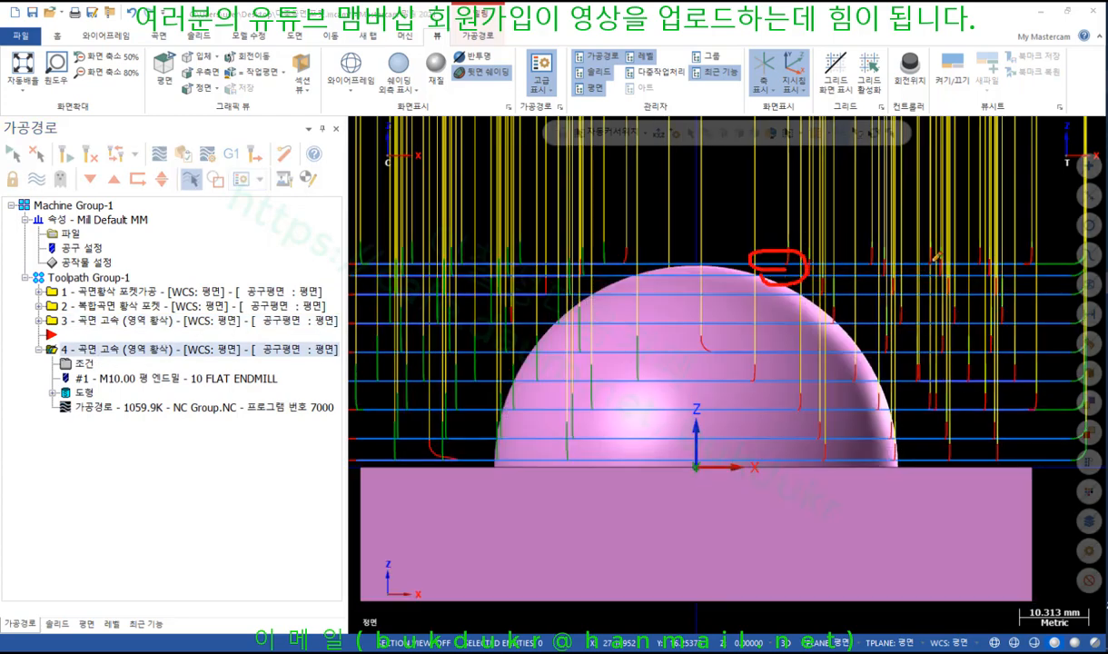
pyautogui.rightClick(934, 263)
pyautogui.click(975, 421)
# Compare the area roughing toolpaths of operations 3 and 4 over the dome by displaying them alternately
pyautogui.scroll(-1, 872, 336)
pyautogui.moveTo(877, 318); pyautogui.dragTo(915, 391, button='middle')
pyautogui.moveTo(915, 412); pyautogui.dragTo(915, 414, button='middle')
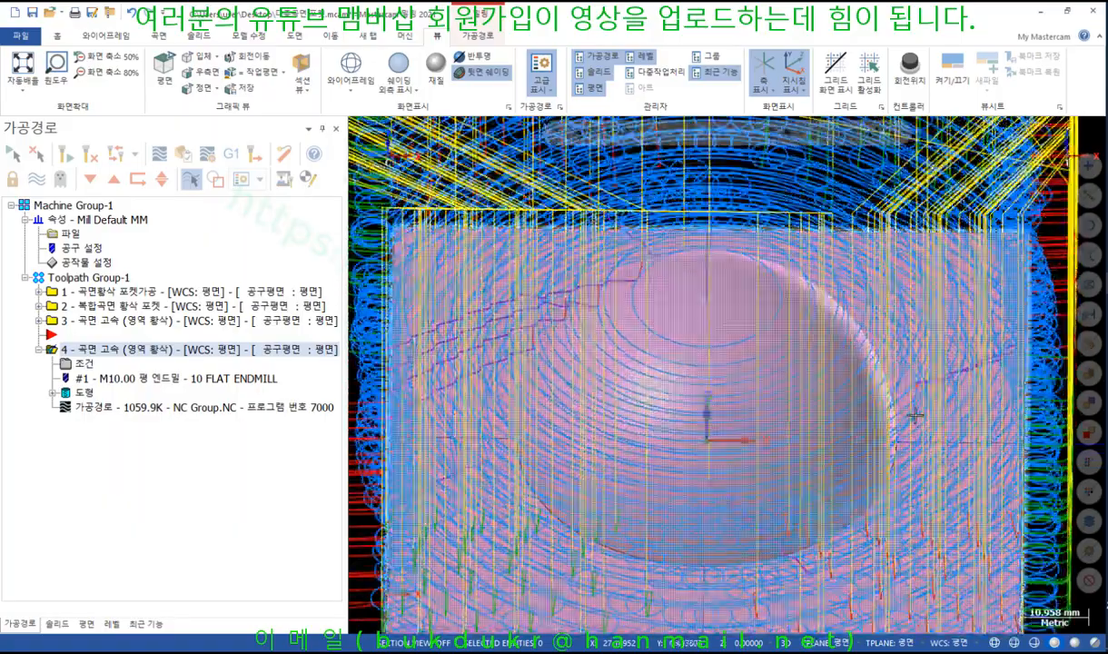
pyautogui.click(99, 324)
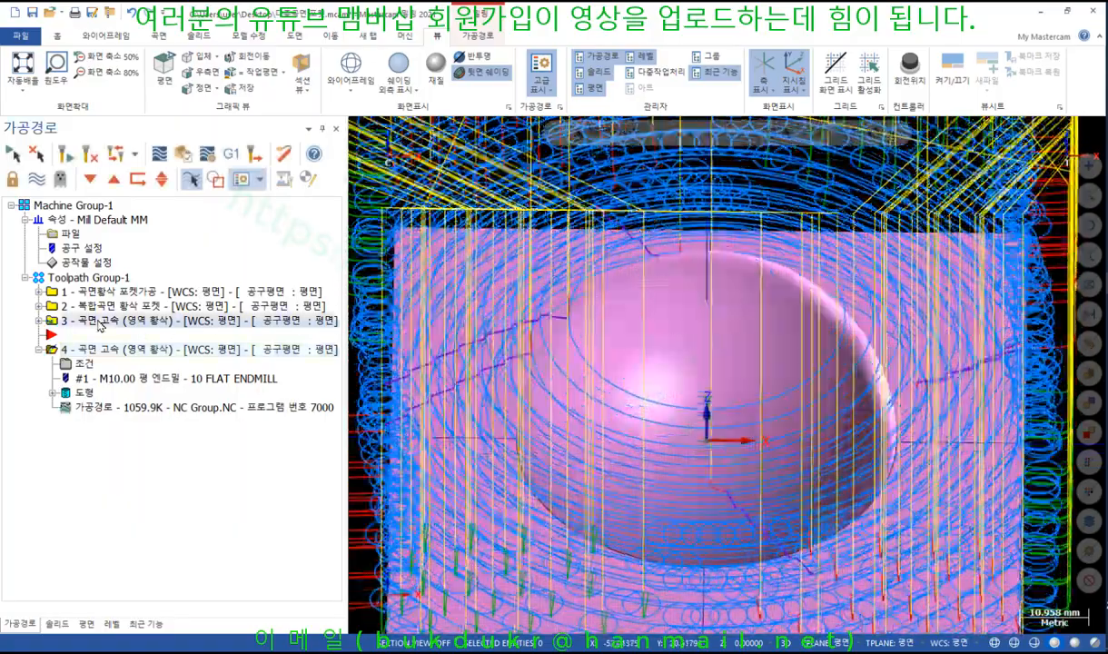
pyautogui.click(99, 350)
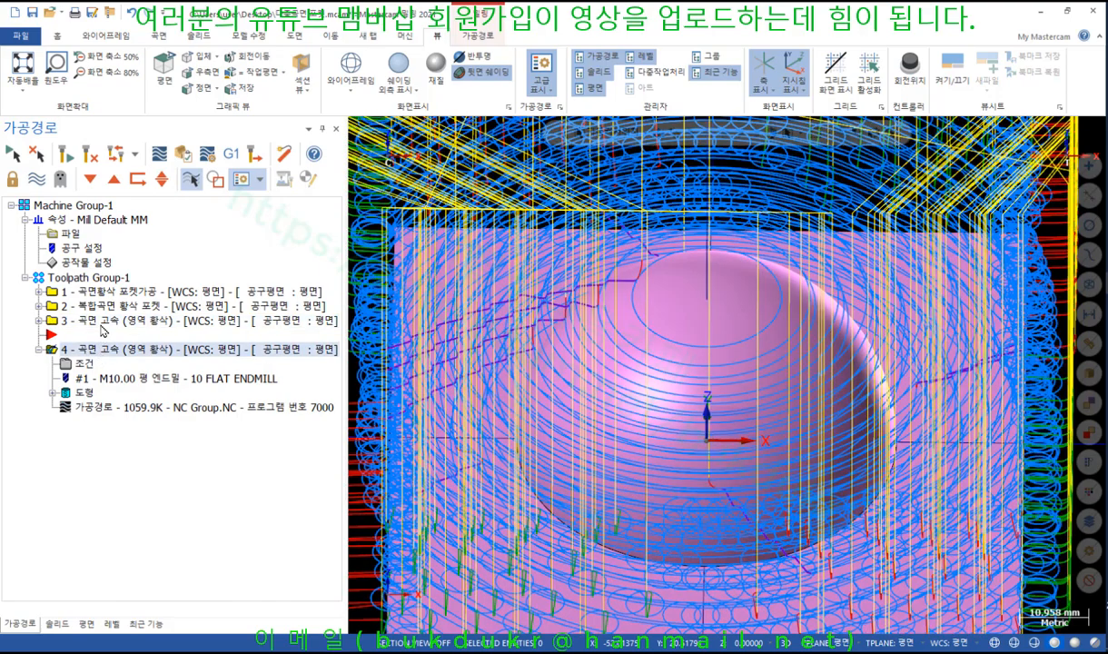
pyautogui.click(99, 318)
pyautogui.click(105, 349)
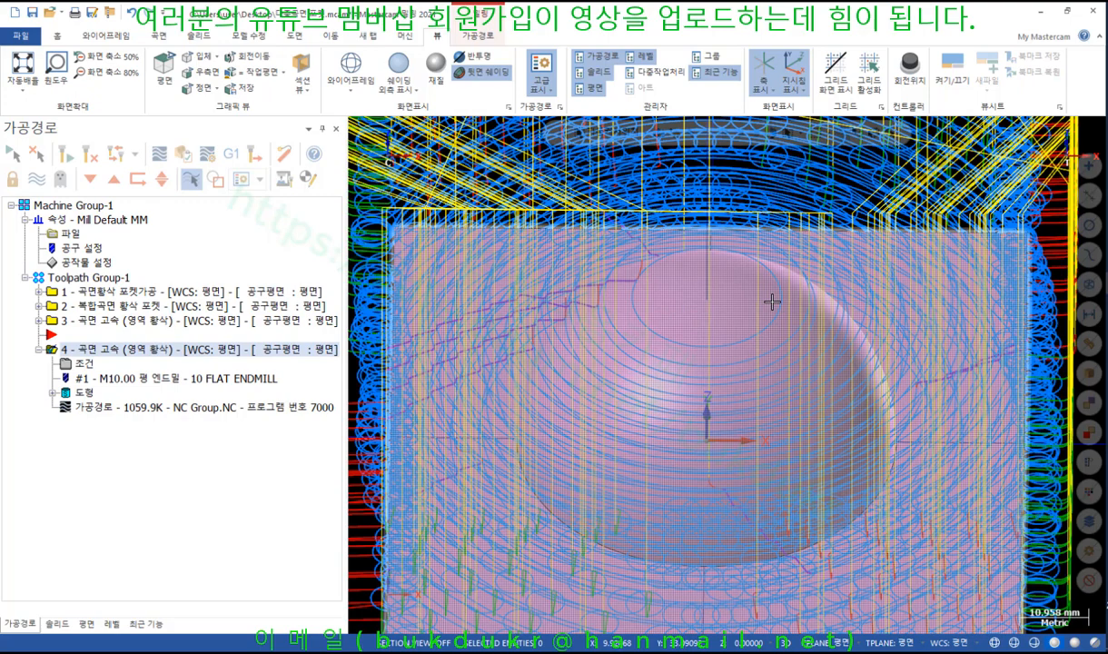
# Backplot operation 4 up to its highest cutting level and view the tool above the dome from the front
pyautogui.click(135, 408)
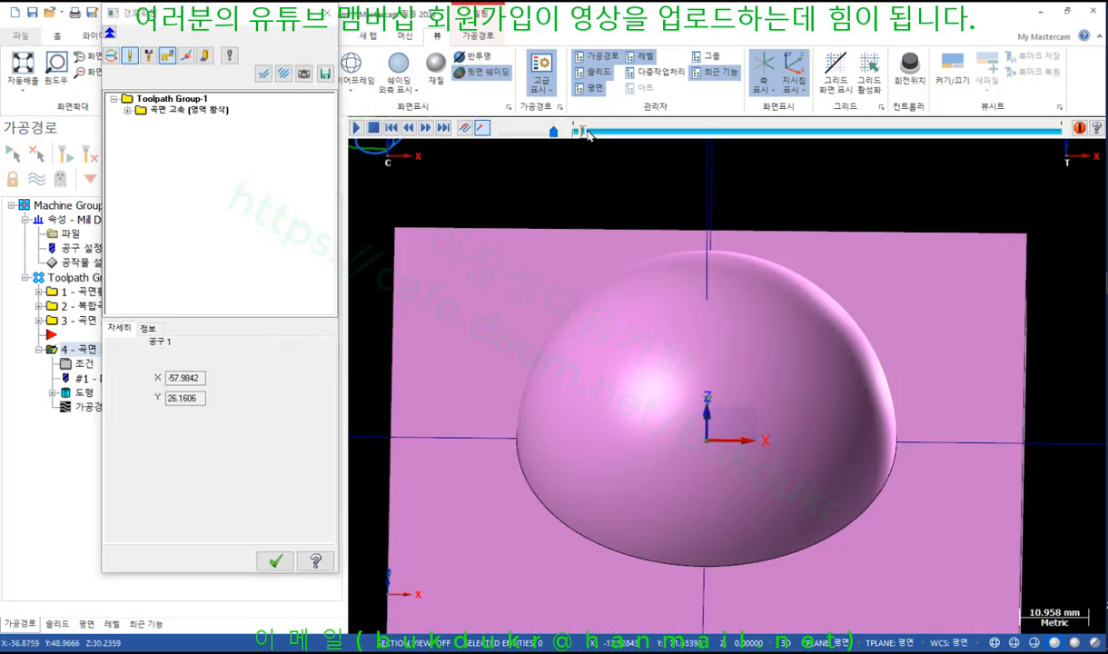
pyautogui.moveTo(586, 133); pyautogui.dragTo(647, 141)
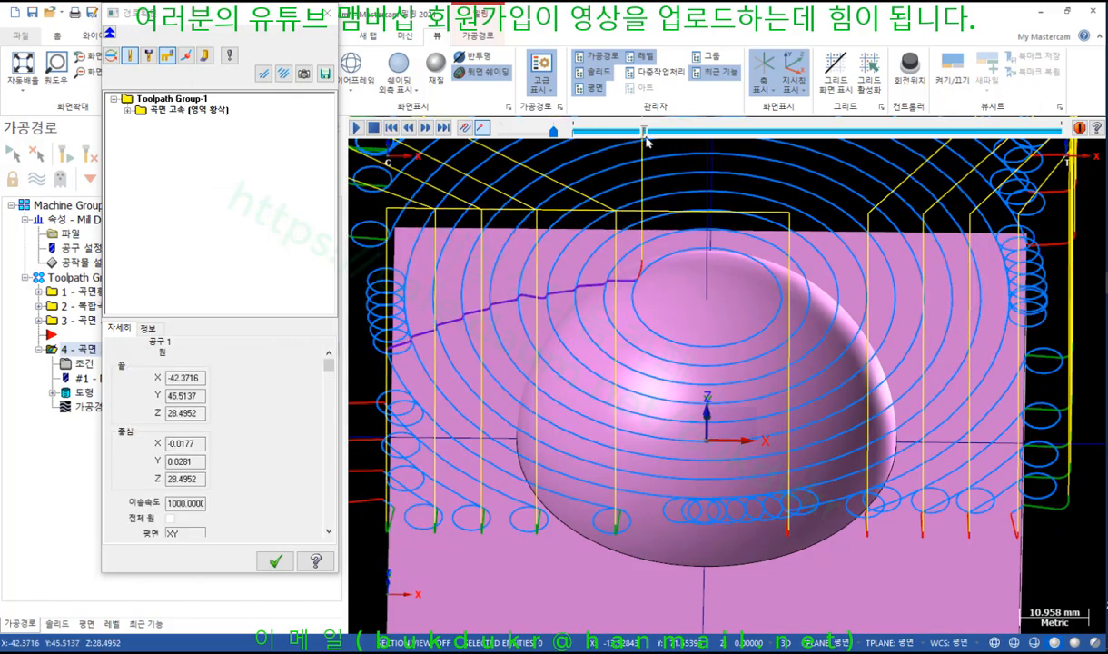
pyautogui.moveTo(695, 320); pyautogui.dragTo(744, 270, button='middle')
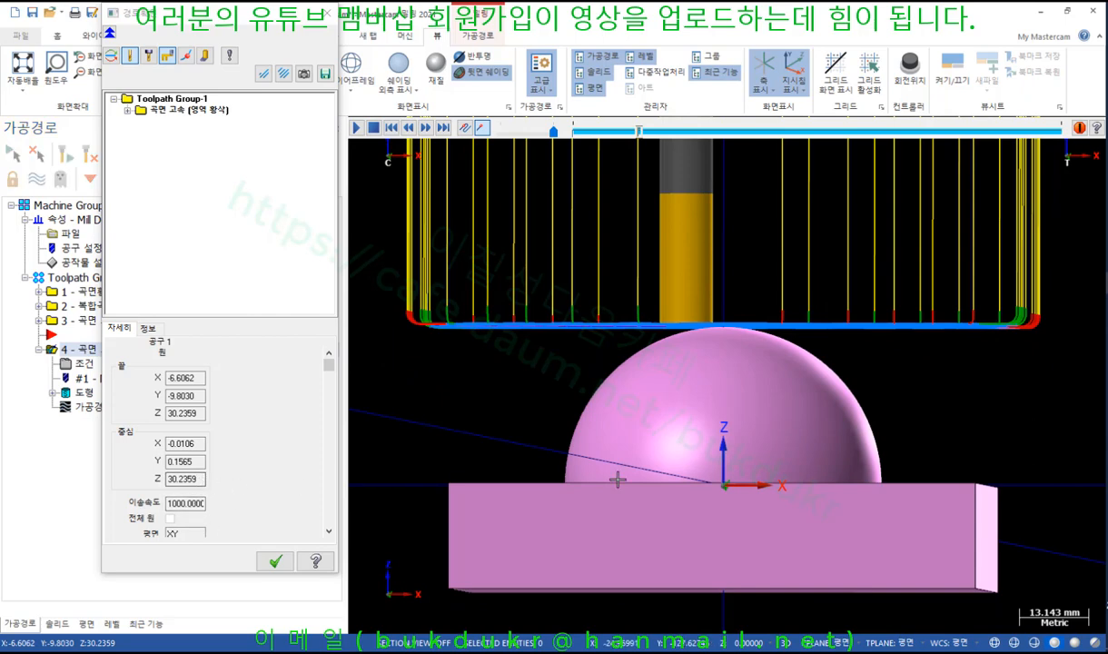
pyautogui.rightClick(978, 394)
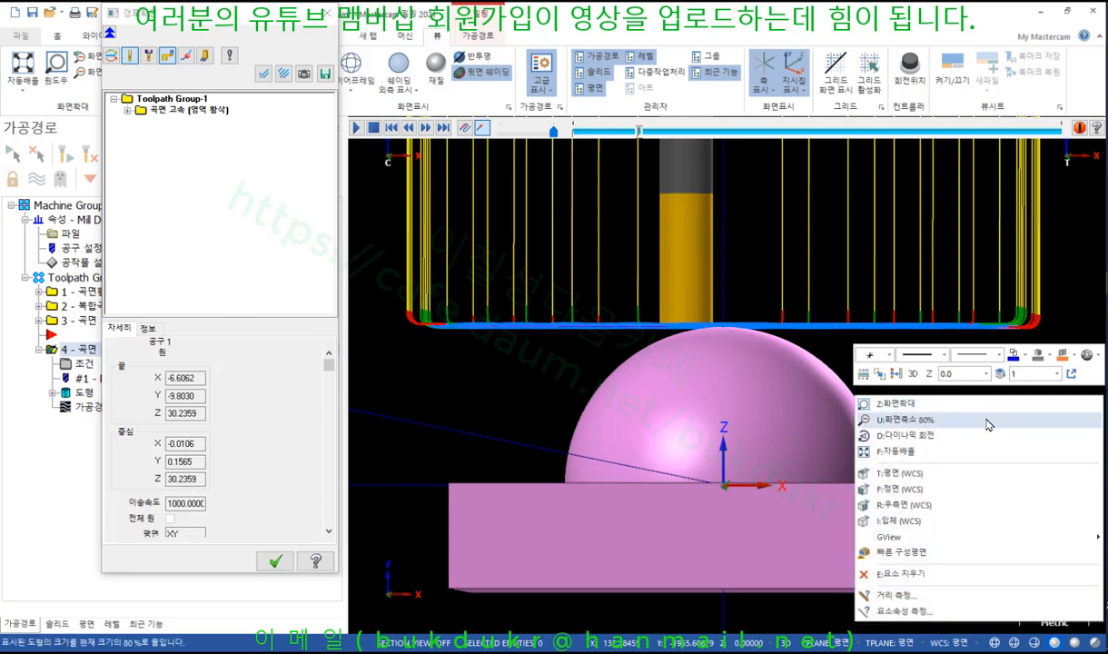
pyautogui.click(923, 490)
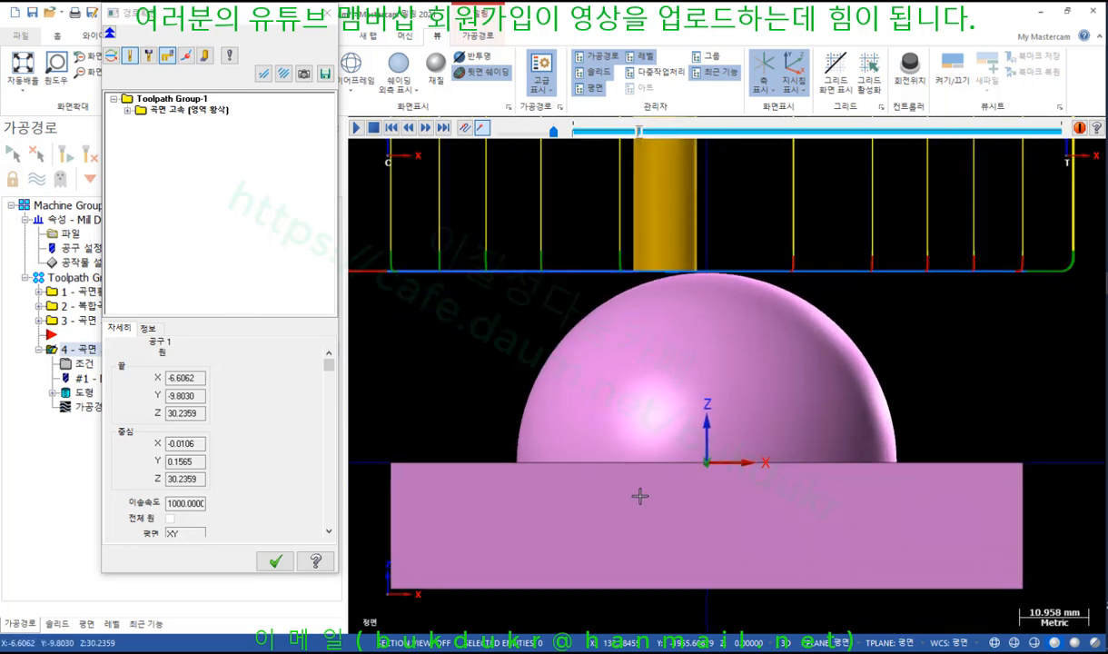
# Examine the gap between the tool tip and the dome's top, and check the Z value of this backplot move
pyautogui.scroll(4, 697, 455)
pyautogui.scroll(5, 695, 295)
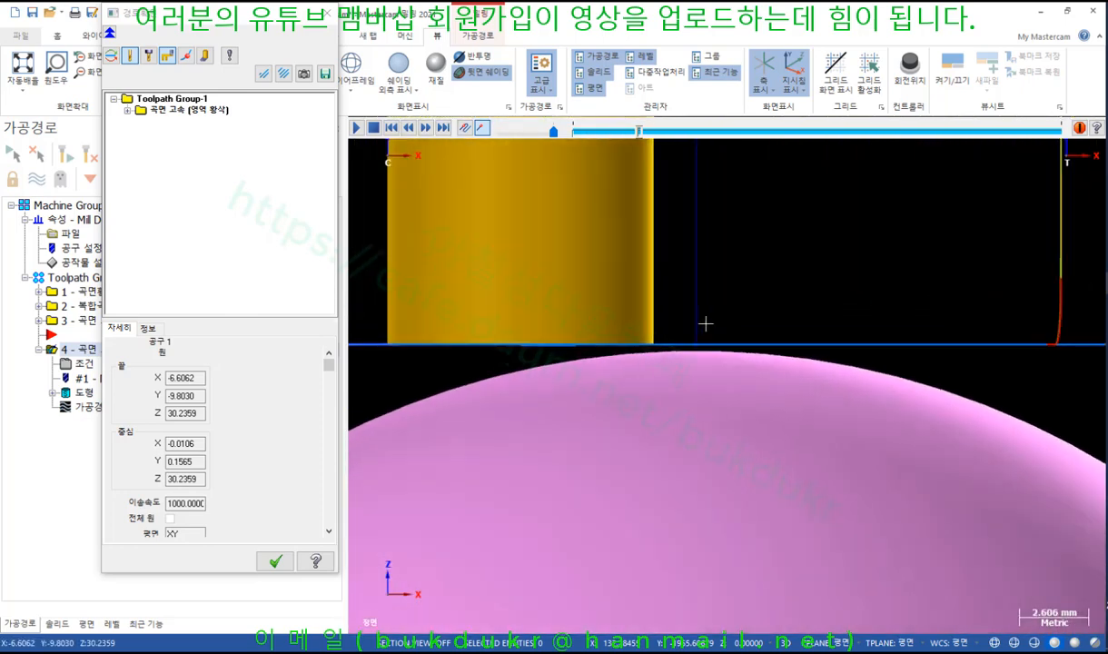
pyautogui.scroll(-1, 776, 307)
pyautogui.moveTo(809, 303); pyautogui.dragTo(810, 314, button='middle')
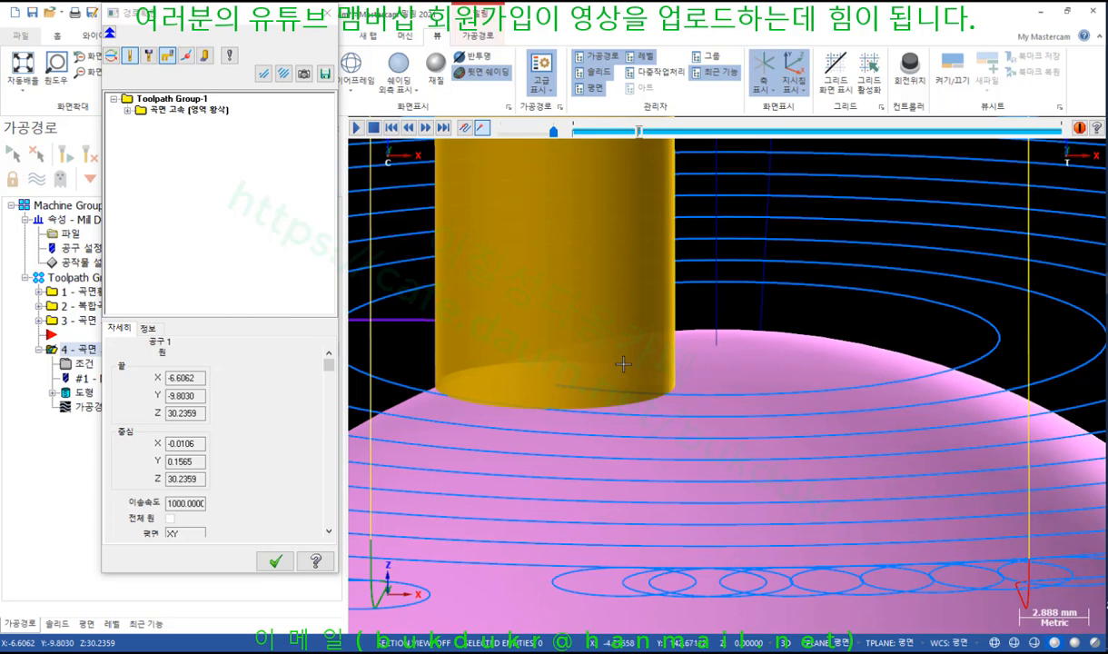
pyautogui.click(202, 480)
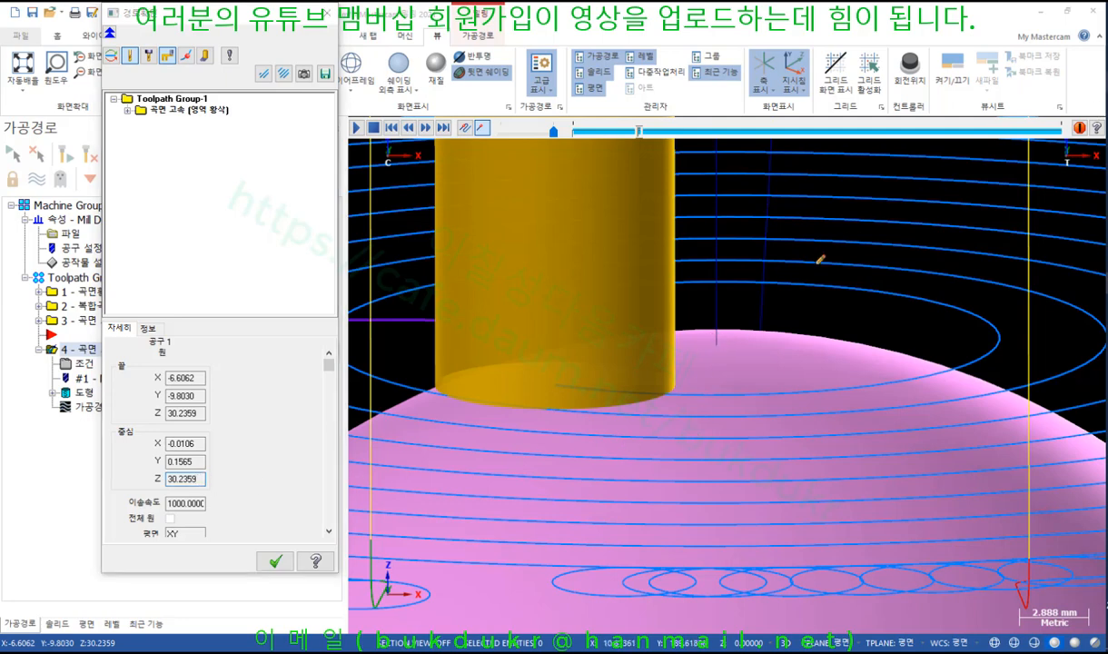
pyautogui.moveTo(711, 340)
pyautogui.mouseDown()
pyautogui.moveTo(834, 319)
pyautogui.moveTo(822, 309)
pyautogui.moveTo(907, 316)
pyautogui.moveTo(786, 338)
pyautogui.moveTo(877, 329)
pyautogui.moveTo(772, 391)
pyautogui.moveTo(852, 415)
pyautogui.moveTo(874, 400)
pyautogui.moveTo(898, 404)
pyautogui.moveTo(913, 418)
pyautogui.mouseUp()
pyautogui.moveTo(713, 345)
pyautogui.mouseDown()
pyautogui.moveTo(695, 336)
pyautogui.moveTo(699, 348)
pyautogui.moveTo(723, 338)
pyautogui.moveTo(769, 361)
pyautogui.mouseUp()
pyautogui.moveTo(693, 371); pyautogui.dragTo(772, 371)
pyautogui.moveTo(677, 390); pyautogui.dragTo(774, 389)
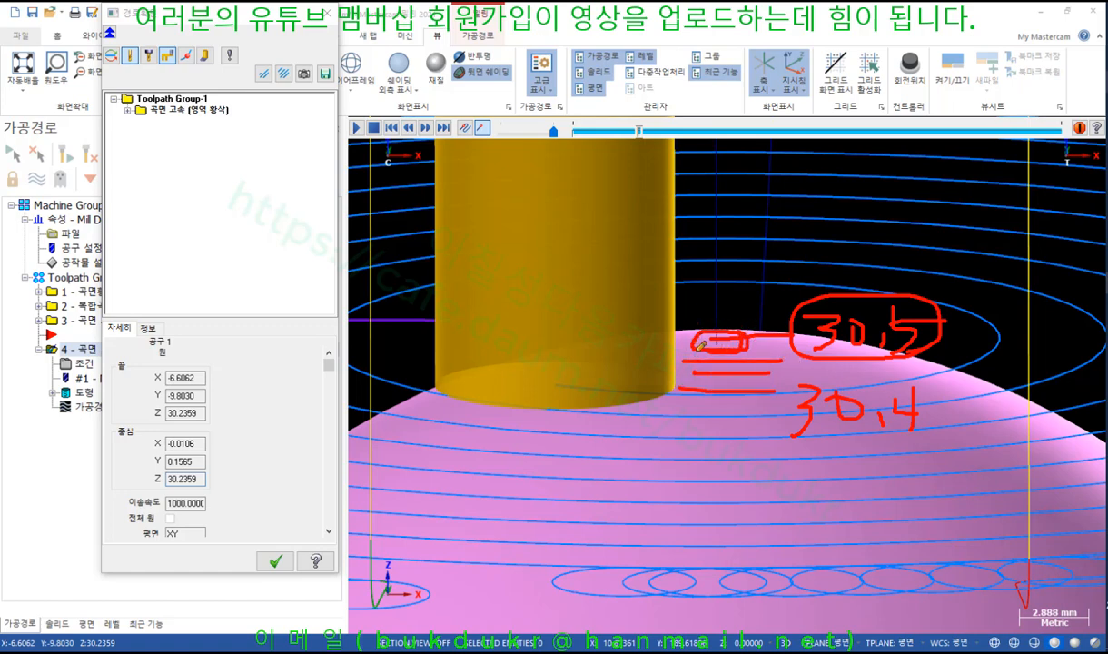
pyautogui.moveTo(698, 351); pyautogui.dragTo(770, 351)
pyautogui.moveTo(687, 375); pyautogui.dragTo(768, 373)
pyautogui.moveTo(696, 391); pyautogui.dragTo(766, 394)
pyautogui.moveTo(707, 401); pyautogui.dragTo(734, 401)
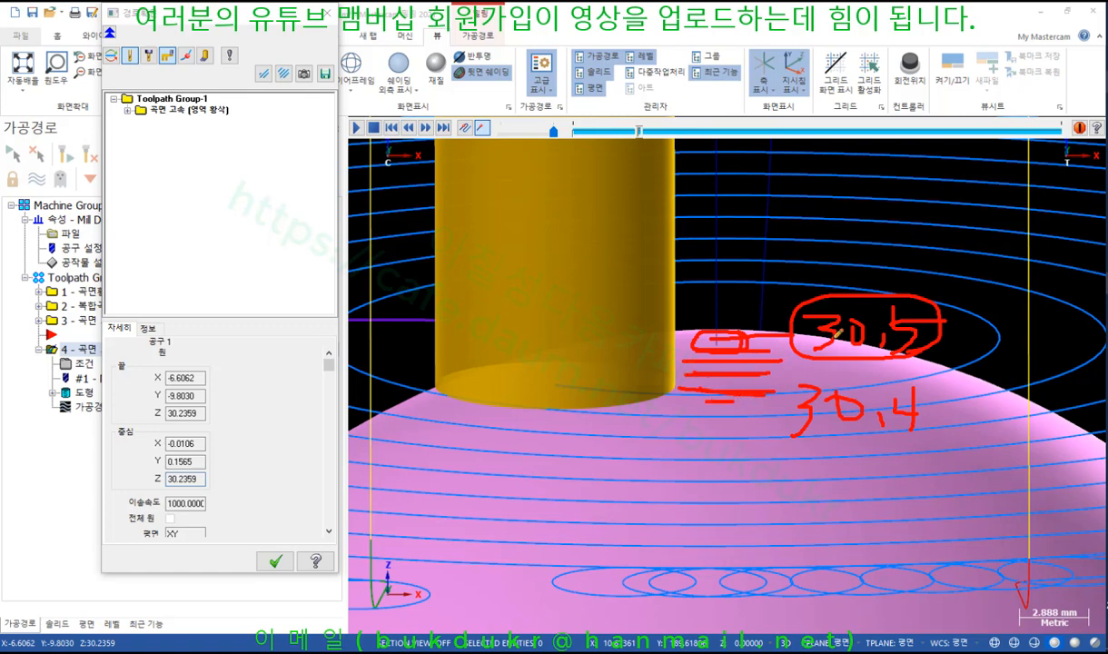
pyautogui.moveTo(789, 336); pyautogui.dragTo(697, 356)
pyautogui.moveTo(827, 343); pyautogui.dragTo(722, 376)
pyautogui.moveTo(871, 349); pyautogui.dragTo(756, 391)
pyautogui.moveTo(921, 358)
pyautogui.mouseDown()
pyautogui.moveTo(818, 397)
pyautogui.moveTo(919, 409)
pyautogui.moveTo(777, 444)
pyautogui.mouseUp()
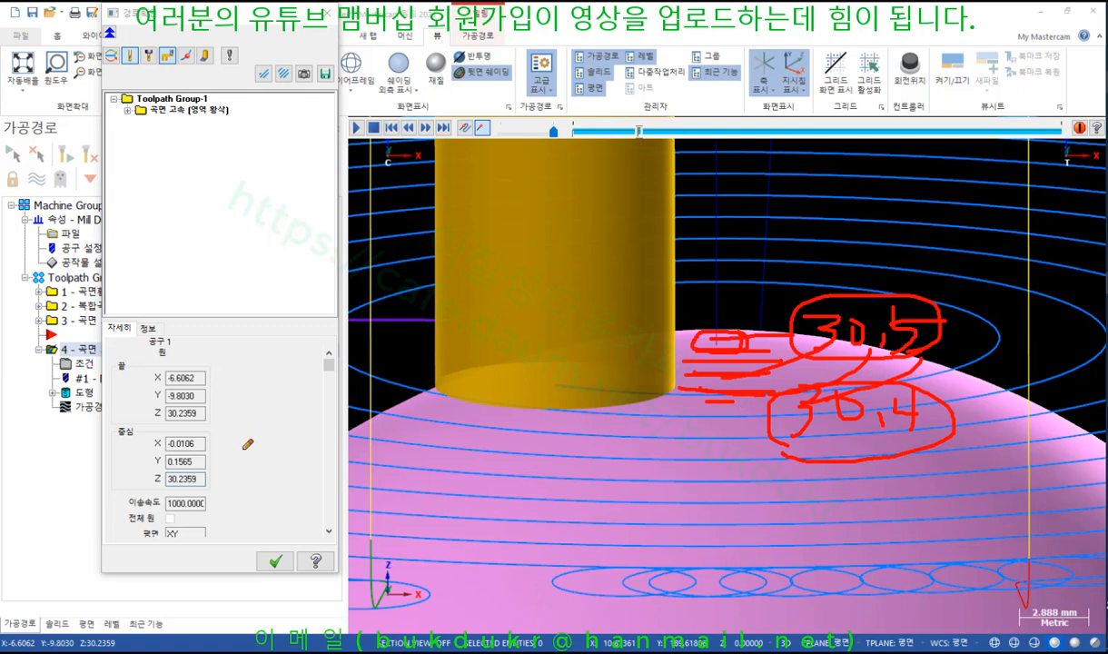
pyautogui.moveTo(155, 492); pyautogui.dragTo(228, 491)
pyautogui.moveTo(877, 485); pyautogui.dragTo(908, 508)
pyautogui.moveTo(928, 492); pyautogui.dragTo(933, 502)
pyautogui.moveTo(947, 484)
pyautogui.mouseDown()
pyautogui.moveTo(954, 499)
pyautogui.moveTo(986, 504)
pyautogui.mouseUp()
pyautogui.moveTo(908, 436); pyautogui.dragTo(945, 438)
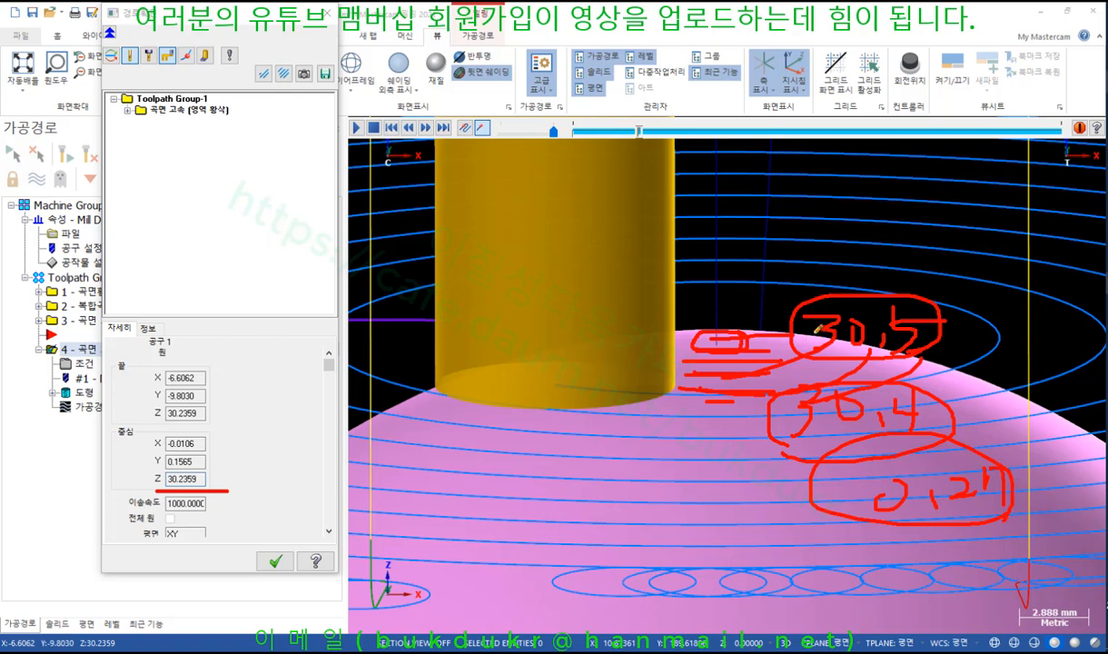
pyautogui.moveTo(680, 323); pyautogui.dragTo(889, 322)
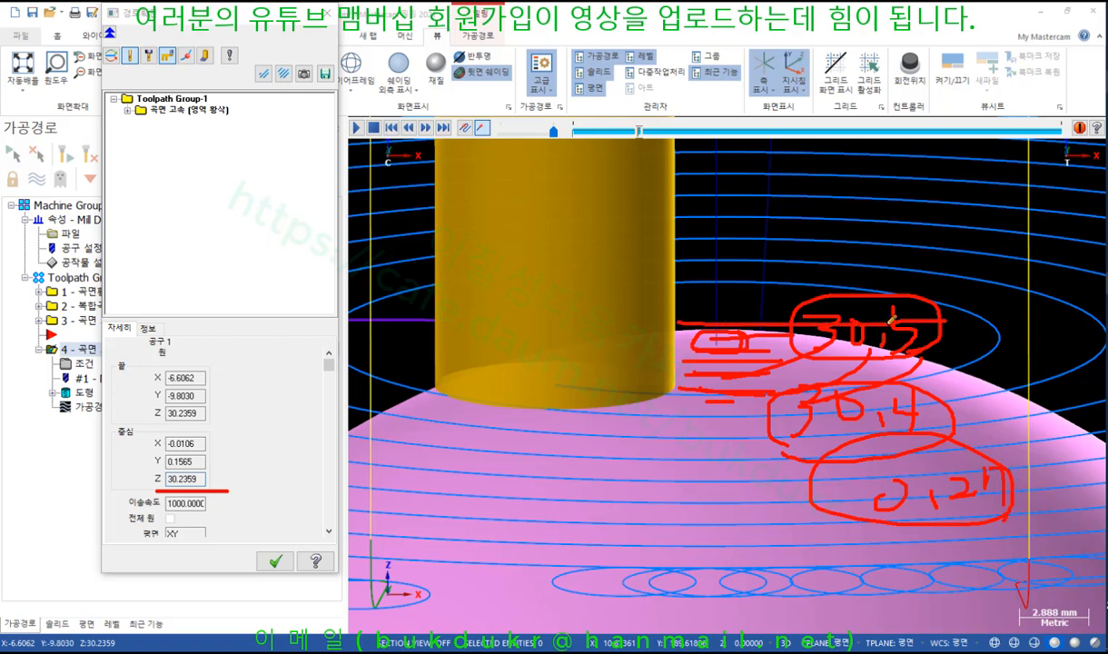
pyautogui.moveTo(692, 321); pyautogui.dragTo(912, 323)
pyautogui.moveTo(676, 334); pyautogui.dragTo(832, 337)
pyautogui.rightClick(922, 265)
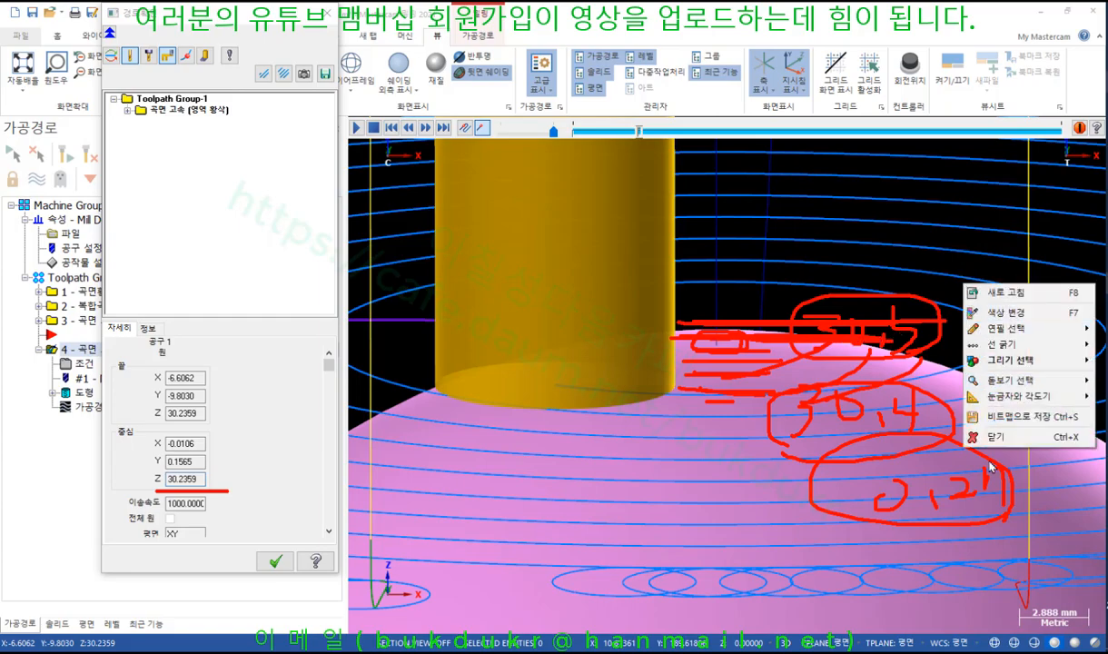
pyautogui.click(954, 423)
# Close the backplot and inspect operation 4's cutting levels around the top of the dome from the front
pyautogui.click(275, 561)
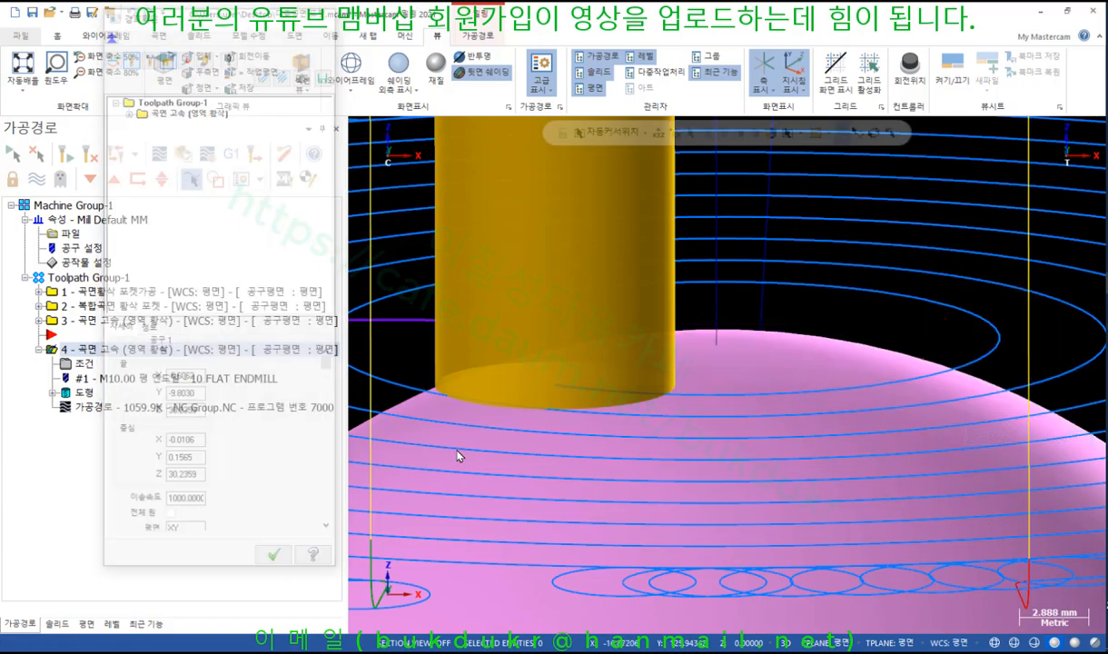
pyautogui.scroll(-6, 737, 317)
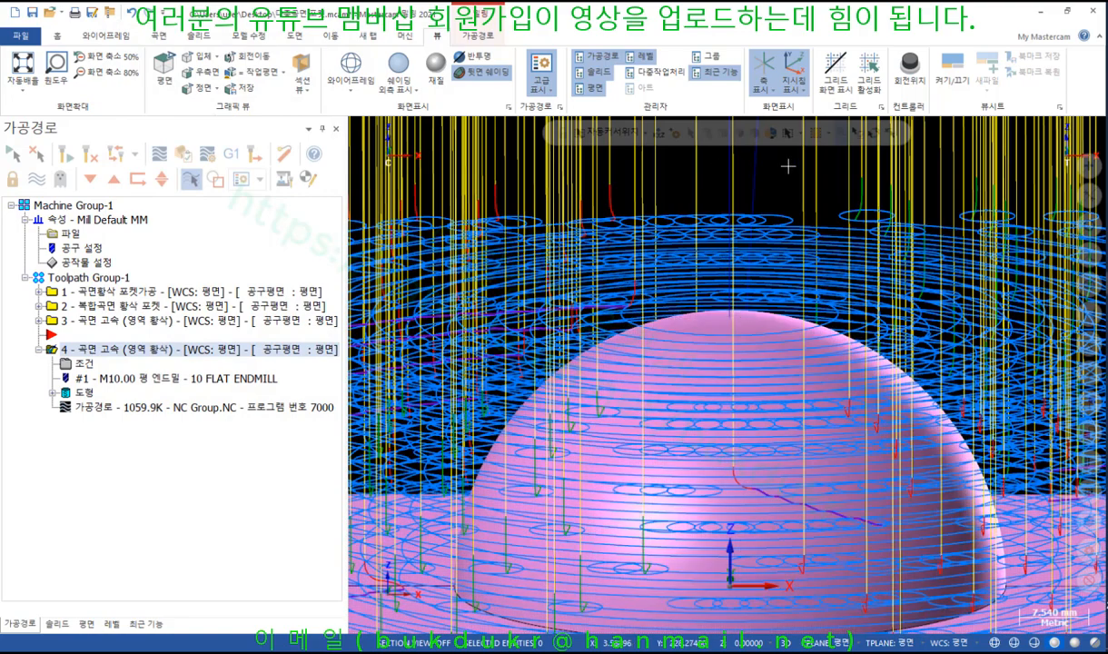
pyautogui.rightClick(750, 156)
pyautogui.click(800, 255)
pyautogui.scroll(5, 754, 255)
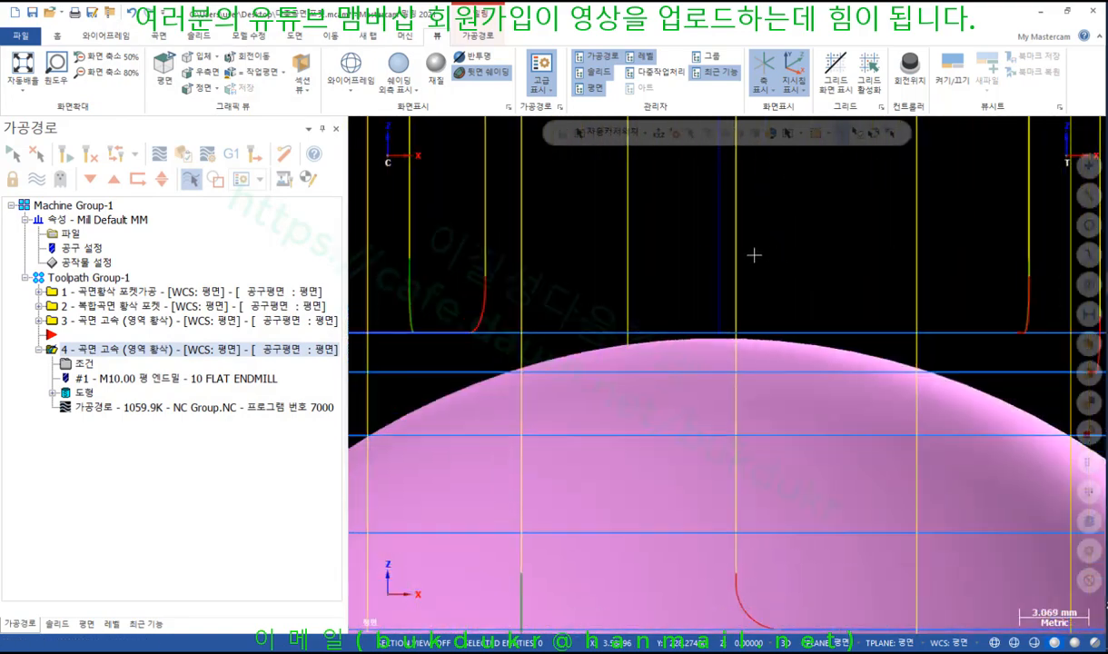
pyautogui.scroll(-1, 743, 259)
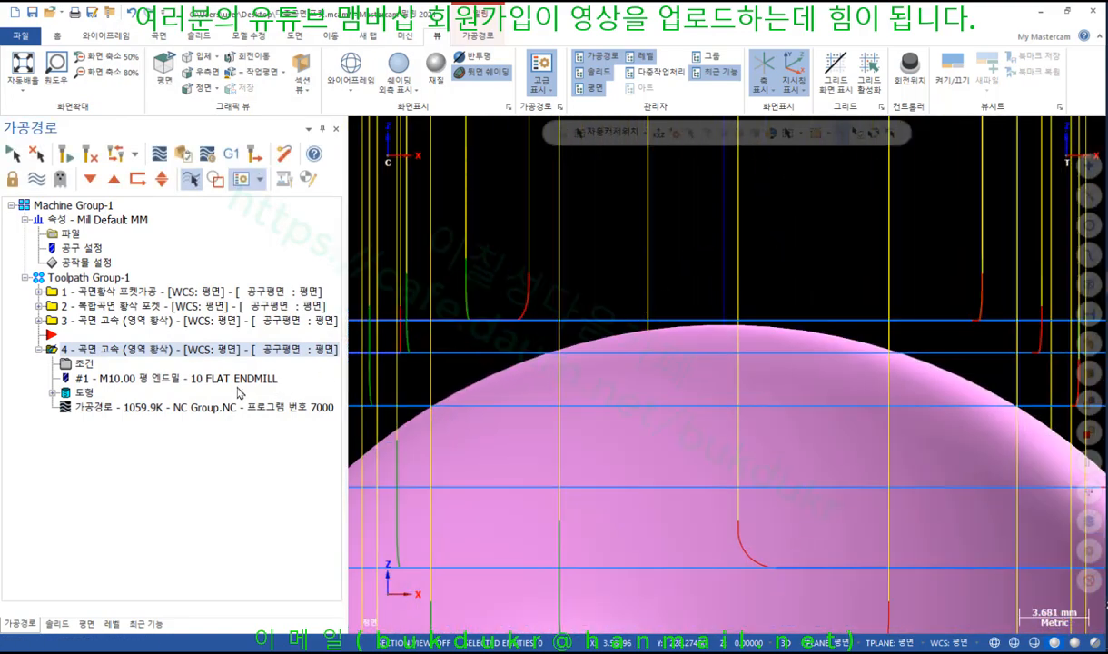
# Backplot operation 4 down to its second cutting level and check the tool's Z value and position against the dome
pyautogui.click(165, 408)
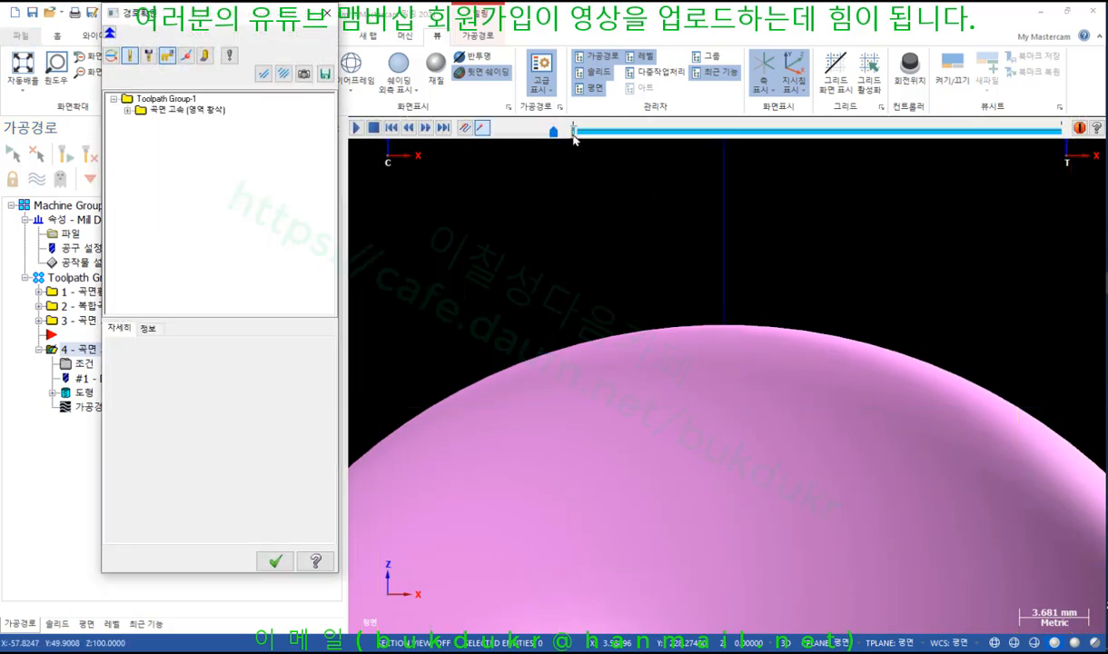
pyautogui.moveTo(573, 131); pyautogui.dragTo(775, 132)
pyautogui.click(474, 355)
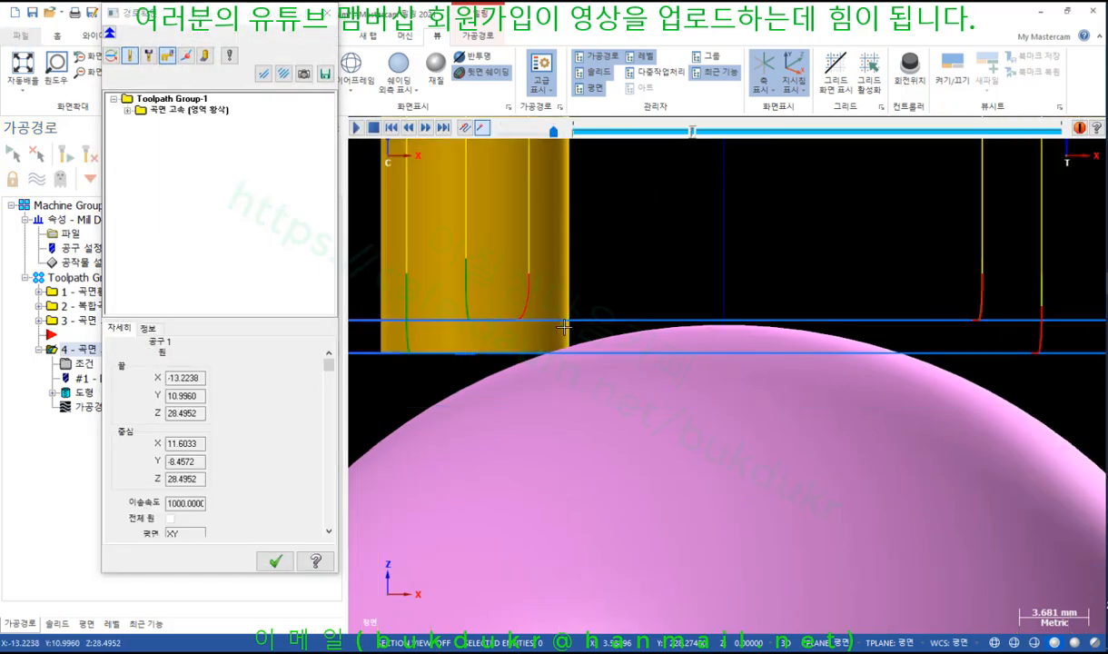
pyautogui.scroll(-3, 868, 188)
pyautogui.moveTo(868, 188); pyautogui.dragTo(889, 216, button='middle')
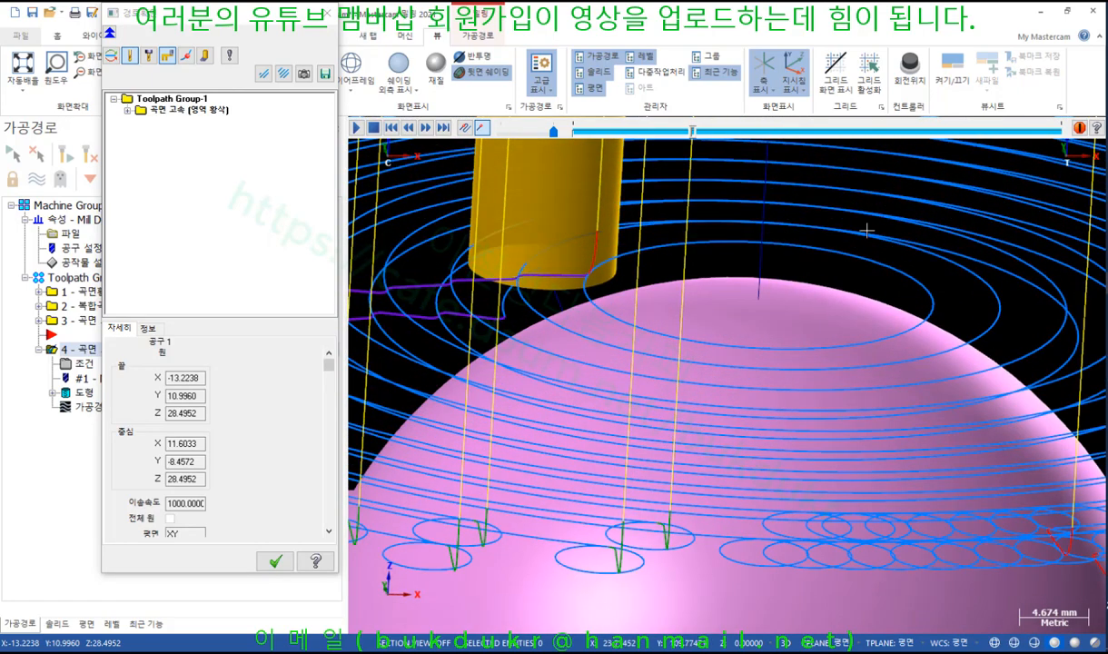
pyautogui.click(174, 481)
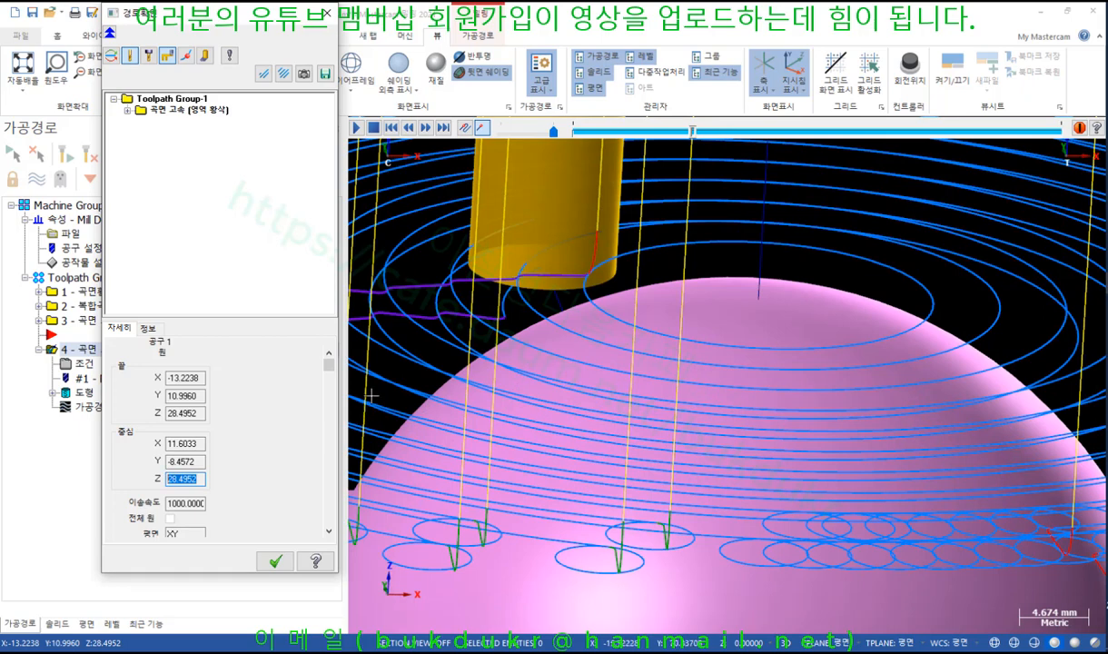
pyautogui.moveTo(526, 316); pyautogui.dragTo(612, 223, button='middle')
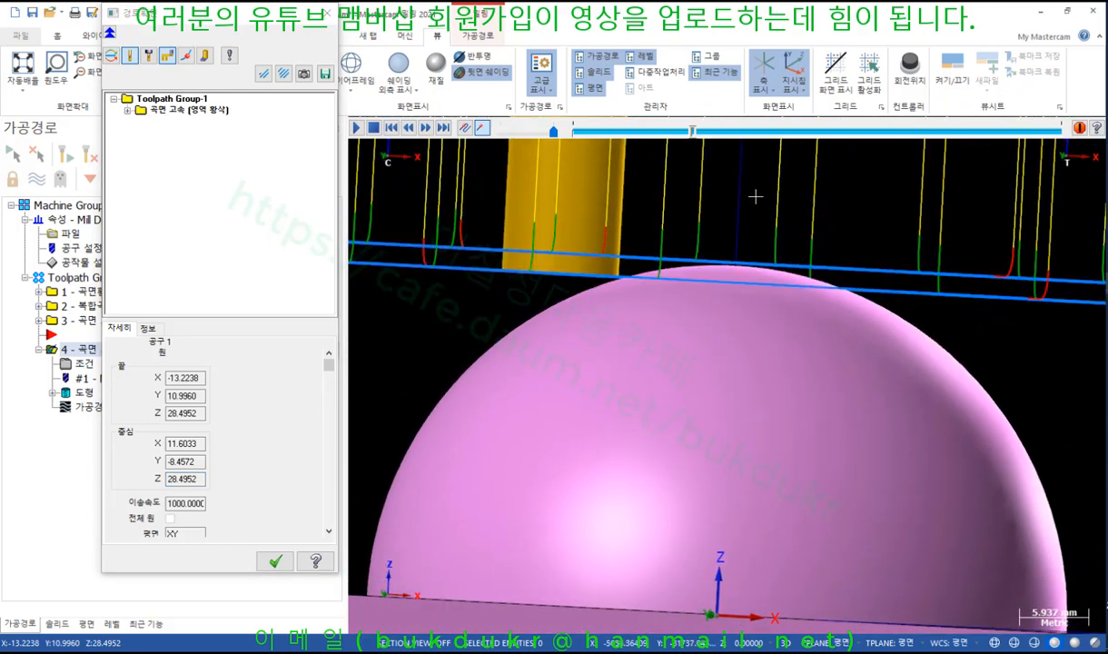
pyautogui.moveTo(486, 227); pyautogui.dragTo(576, 230, button='middle')
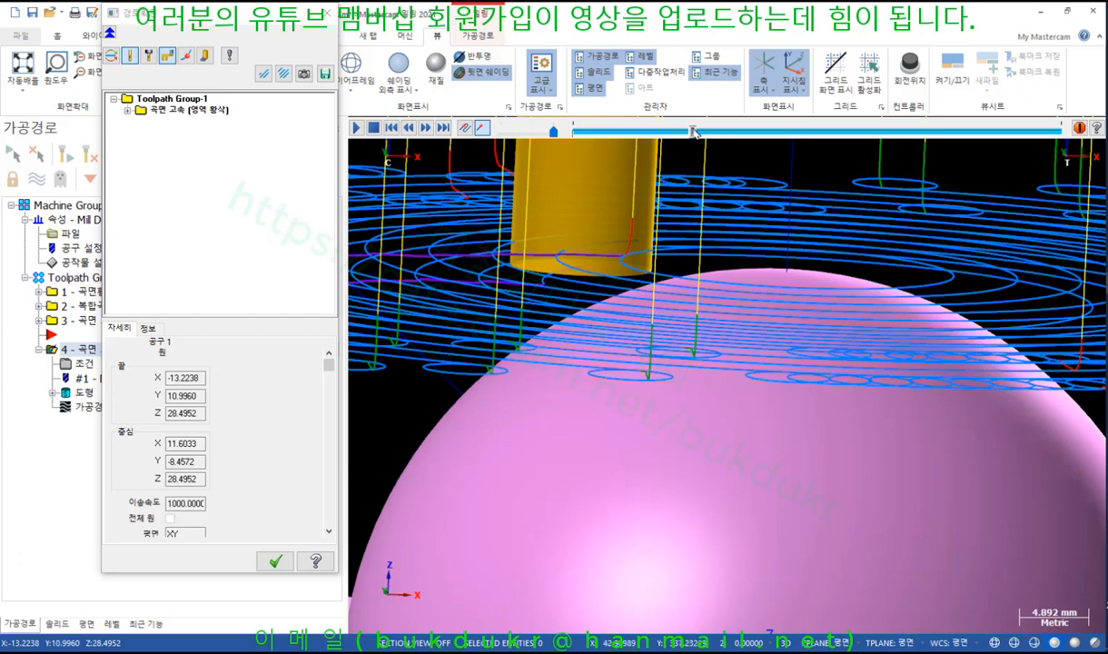
# Return the backplot to the highest cutting level, examine the tool over the dome's top, and close the backplot
pyautogui.moveTo(693, 132); pyautogui.dragTo(636, 132)
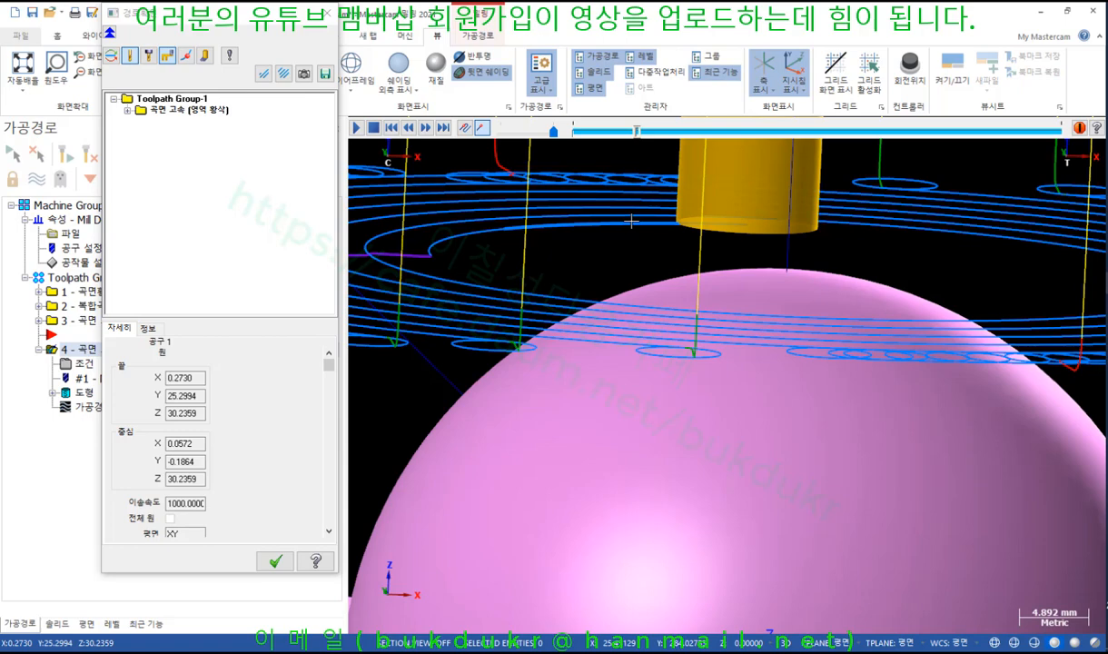
pyautogui.scroll(-1, 790, 256)
pyautogui.moveTo(789, 256); pyautogui.dragTo(789, 242, button='middle')
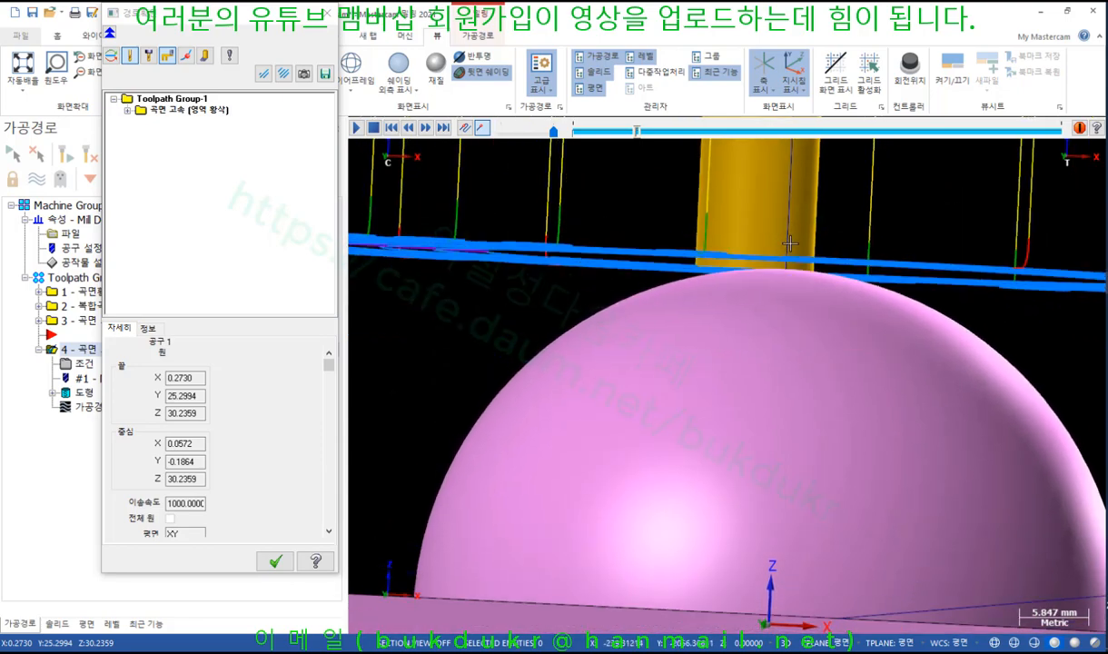
pyautogui.click(275, 562)
# Set operation 4's minimum stepdown for added cuts to 0.05 and accept the cut parameters
pyautogui.click(84, 363)
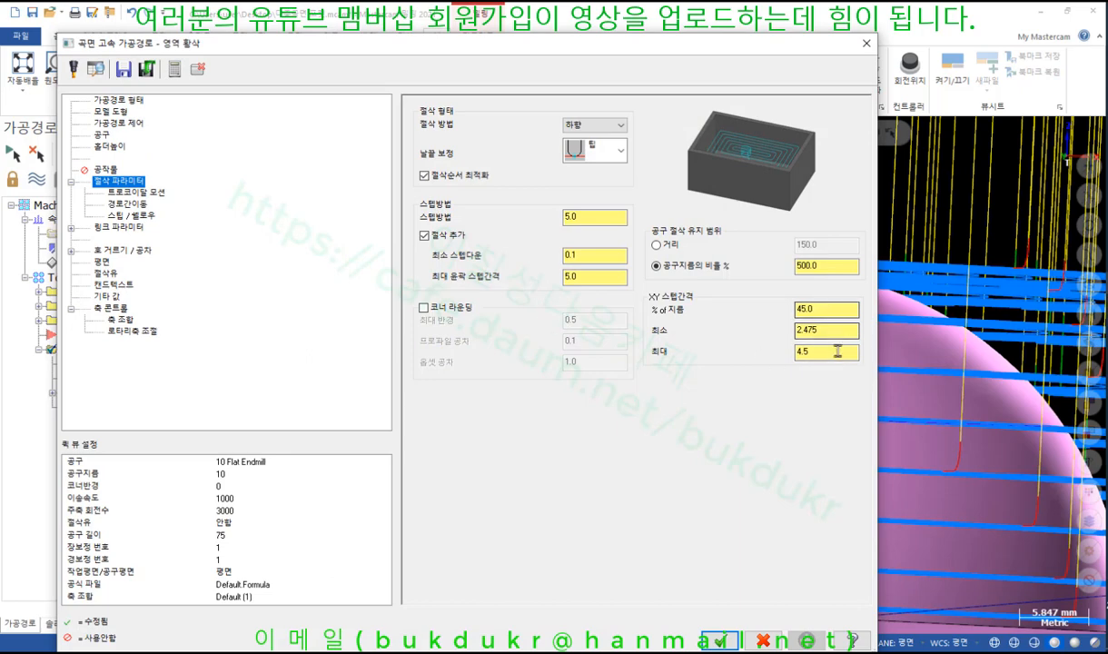
pyautogui.click(597, 255)
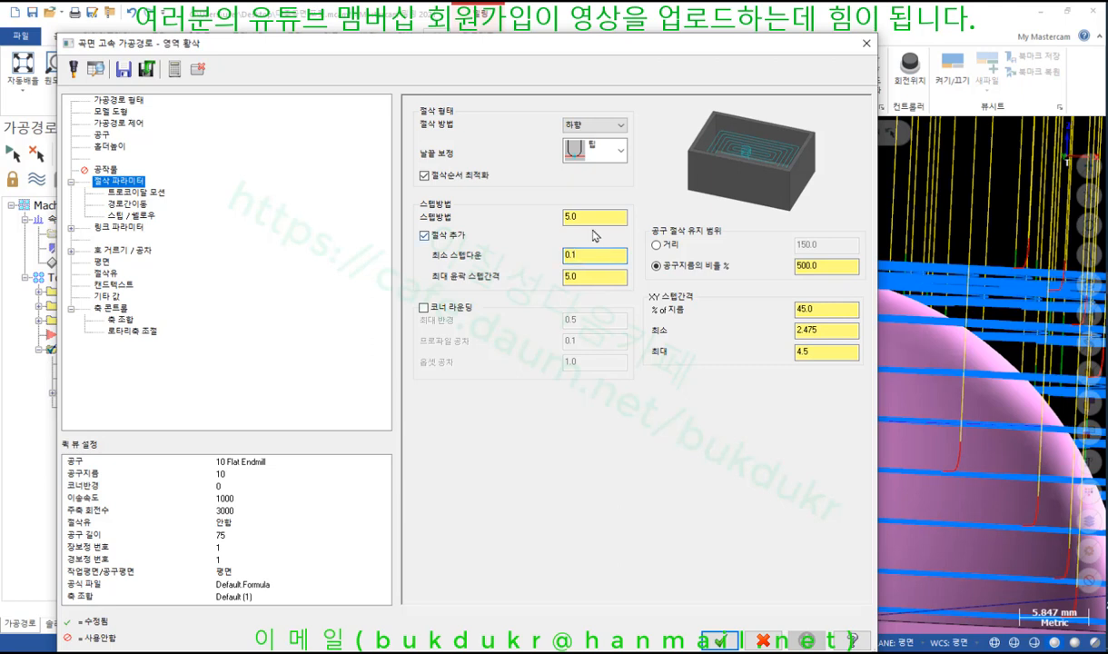
pyautogui.click(599, 216)
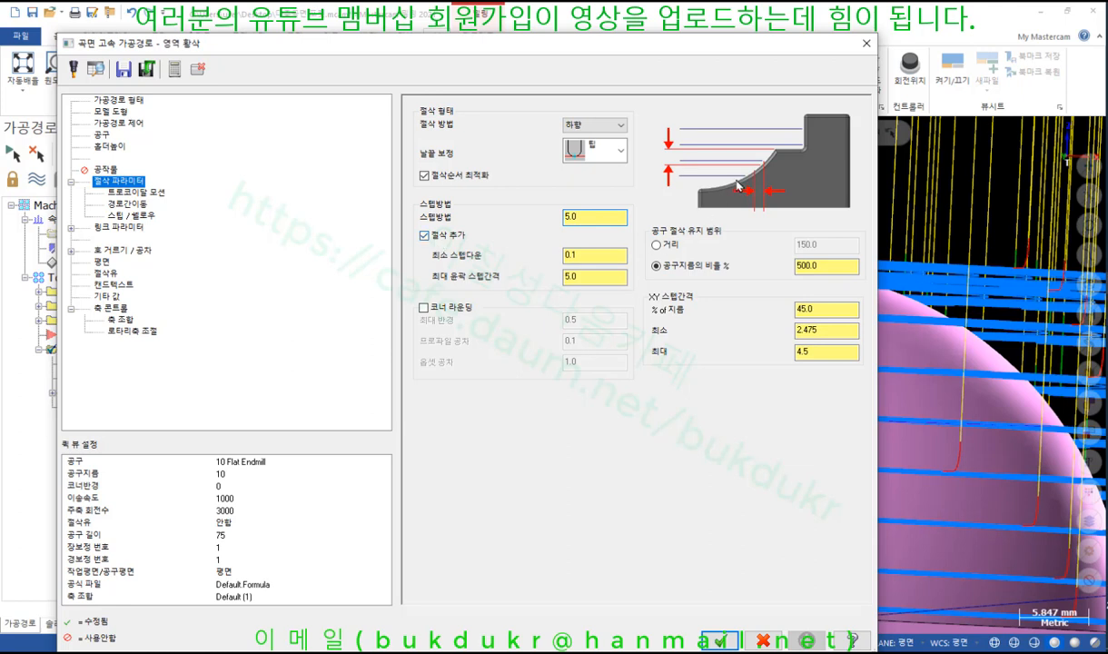
pyautogui.click(589, 254)
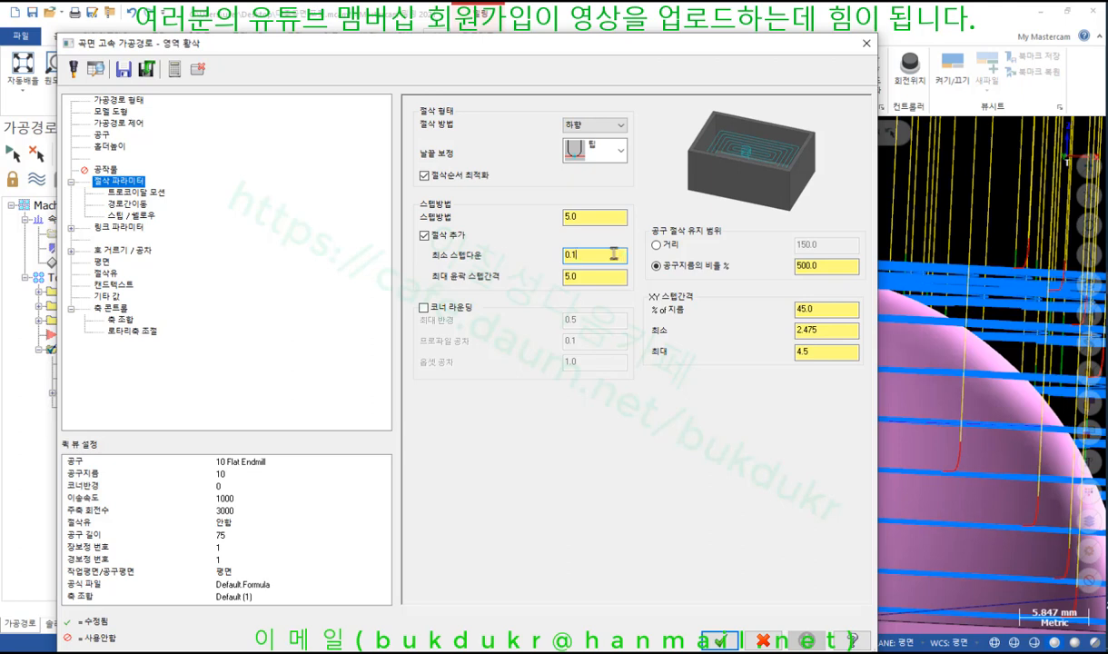
pyautogui.press('BackSpace')
pyautogui.press('BackSpace')
pyautogui.write('.0')
pyautogui.click(603, 277)
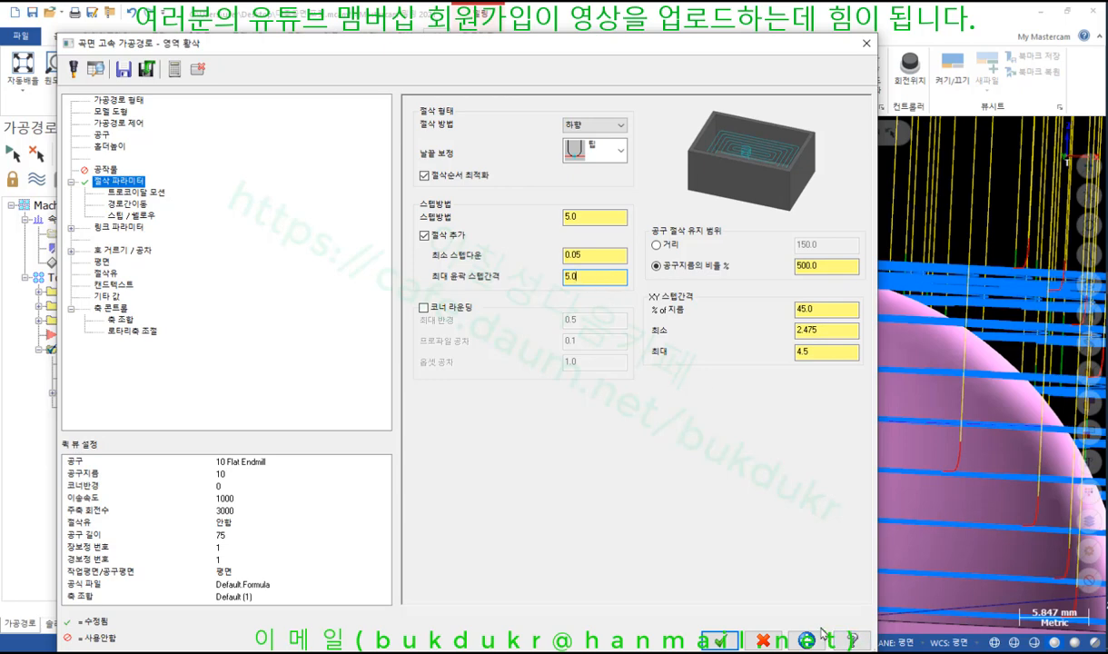
pyautogui.click(720, 640)
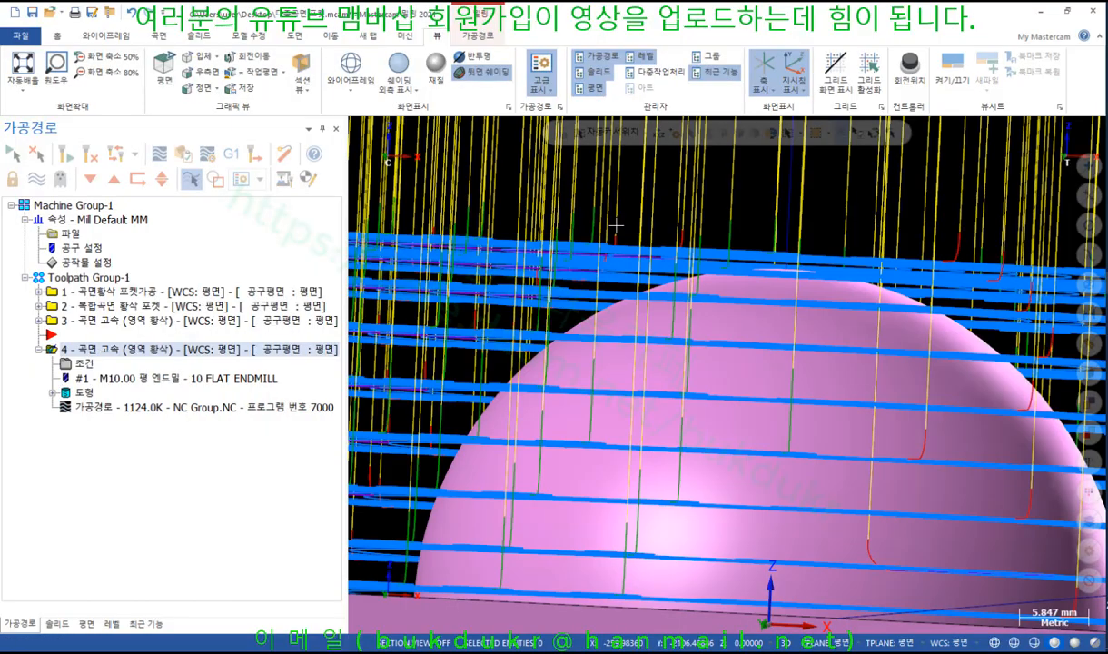
# Compare the toolpaths of operations 3 and 4 around the dome's top from an angled view
pyautogui.moveTo(616, 226)
pyautogui.mouseDown(button='middle')
pyautogui.moveTo(687, 297)
pyautogui.moveTo(785, 343)
pyautogui.moveTo(768, 318)
pyautogui.mouseUp(button='middle')
pyautogui.click(136, 321)
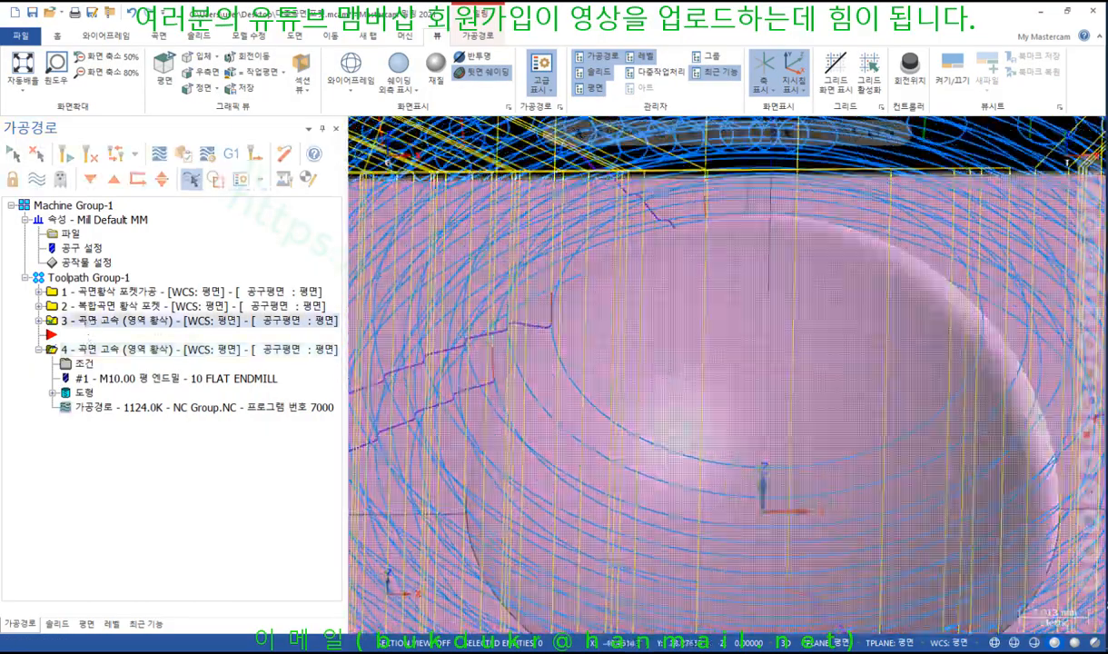
pyautogui.click(118, 350)
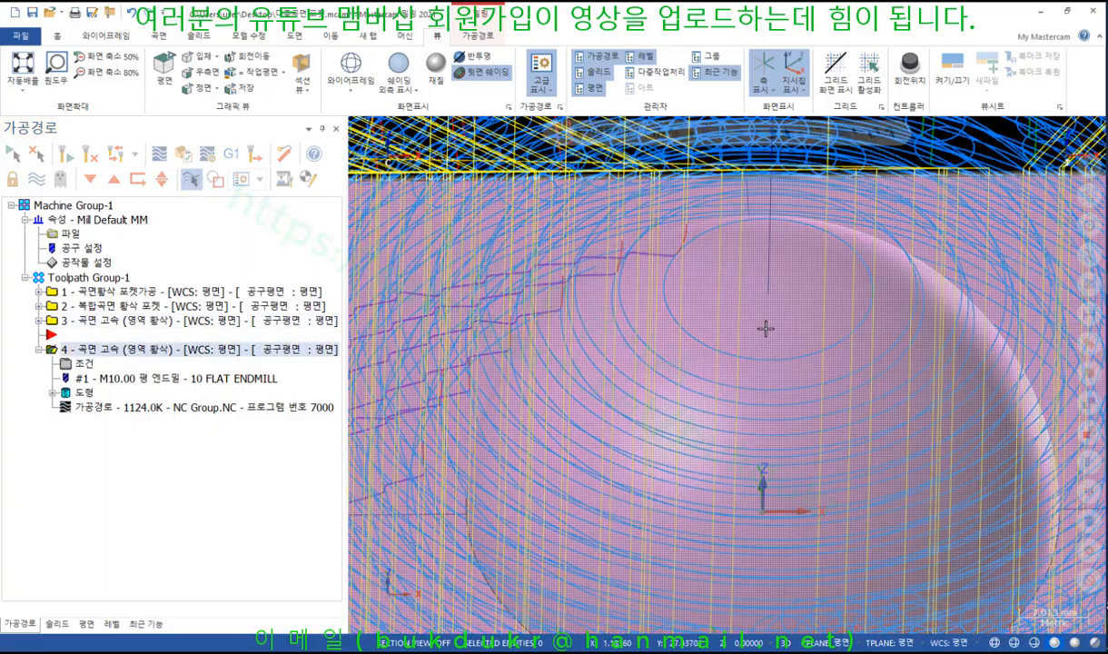
pyautogui.scroll(-5, 782, 388)
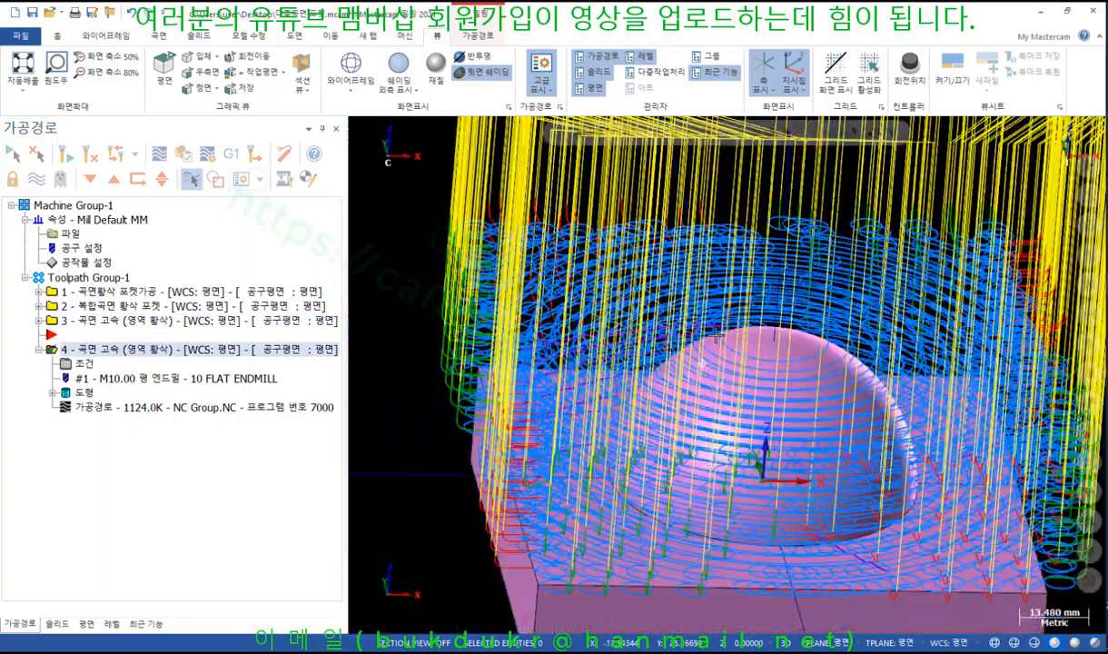
pyautogui.moveTo(718, 334); pyautogui.dragTo(787, 336, button='middle')
pyautogui.scroll(4, 787, 336)
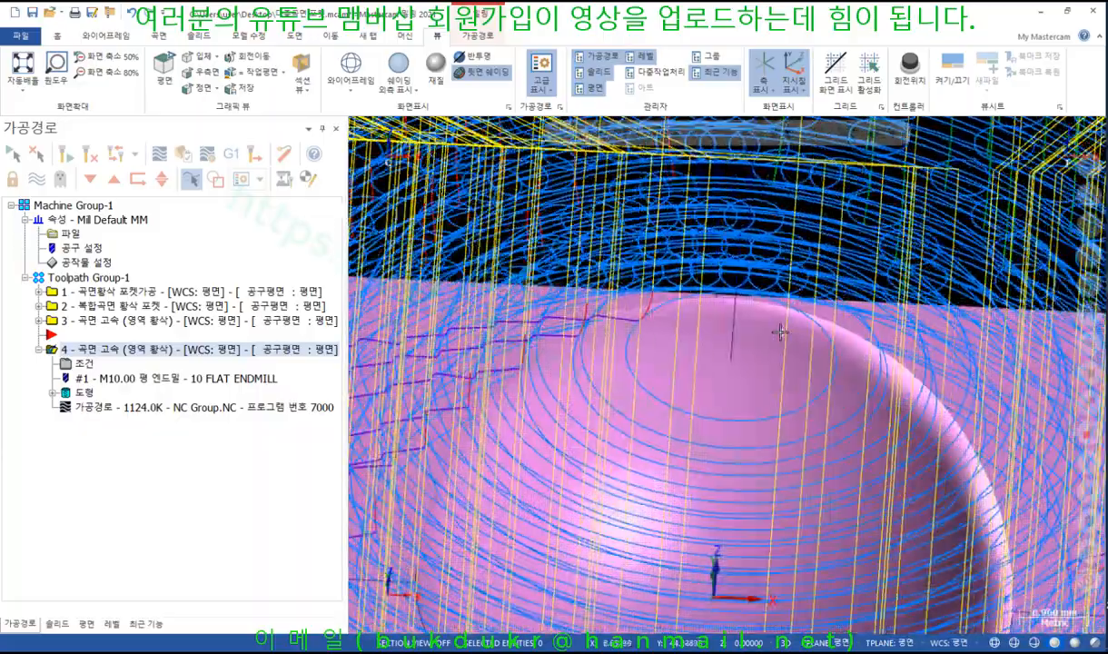
pyautogui.scroll(4, 742, 350)
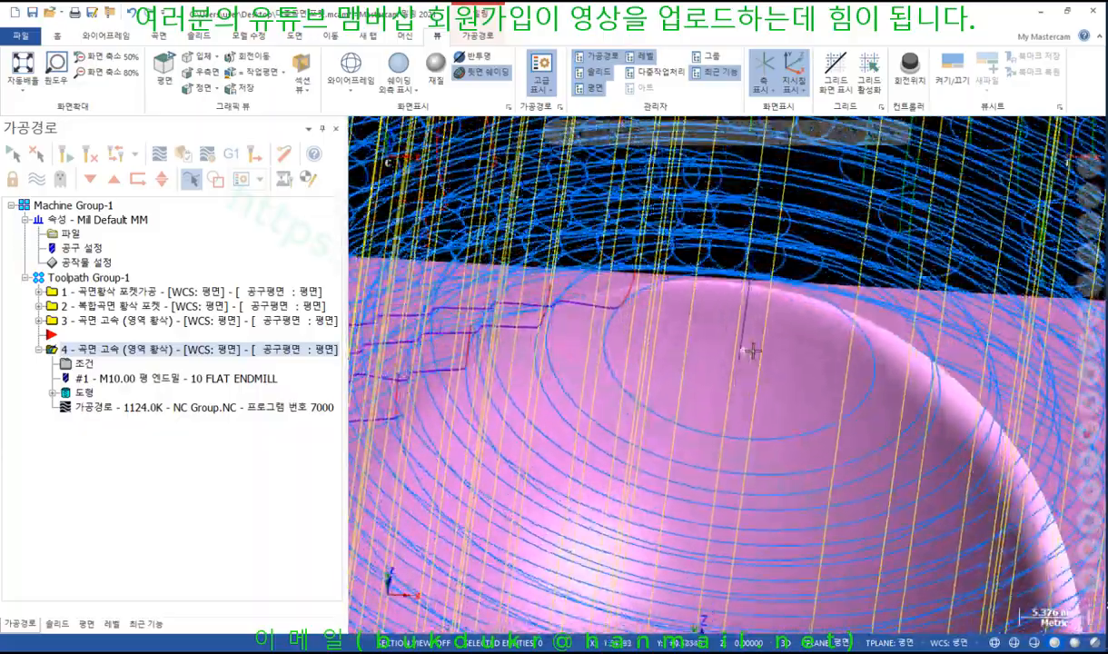
pyautogui.moveTo(750, 351); pyautogui.dragTo(731, 346, button='middle')
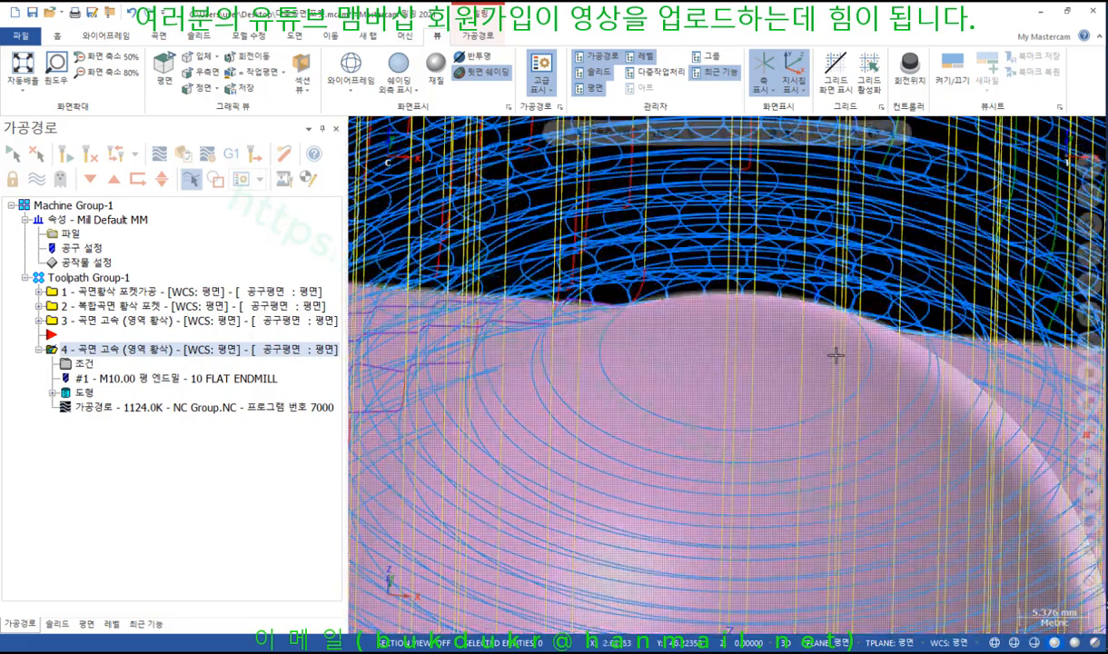
# Review operation 1's rough and pocket parameters, checking its maximum Z stepdown, and close the settings
pyautogui.click(40, 293)
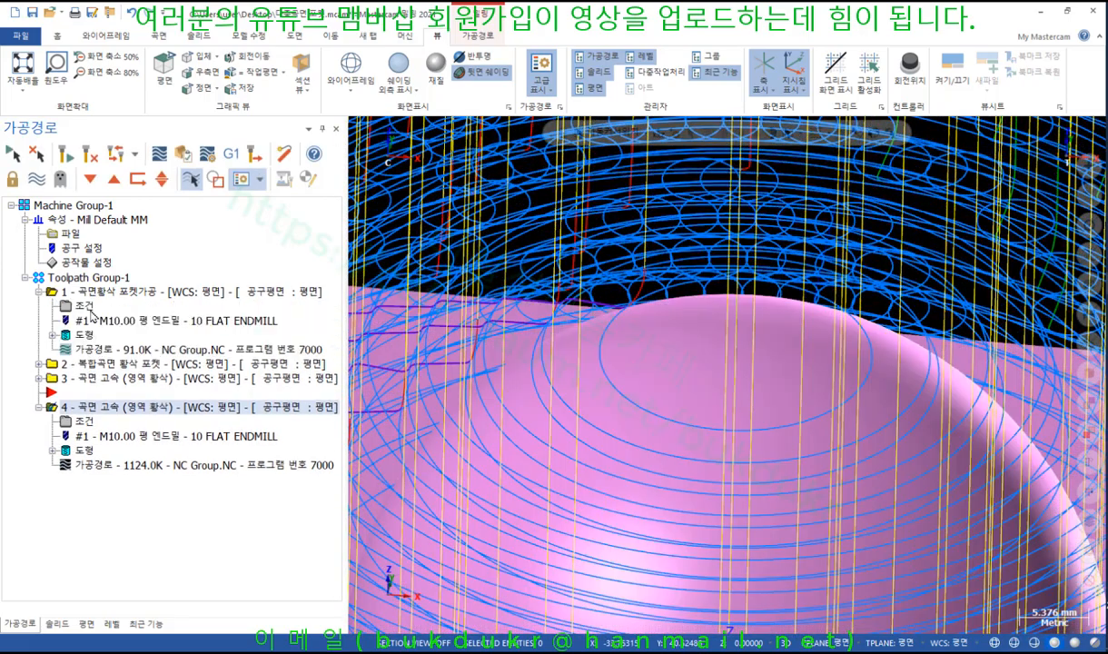
pyautogui.click(84, 306)
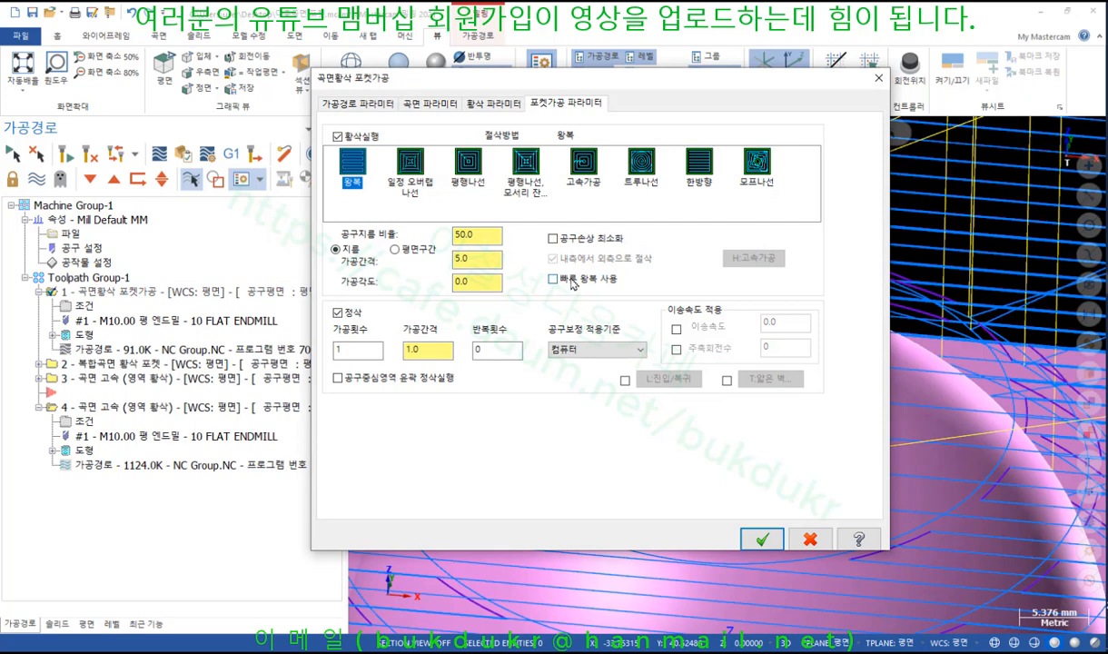
pyautogui.click(432, 103)
pyautogui.click(495, 103)
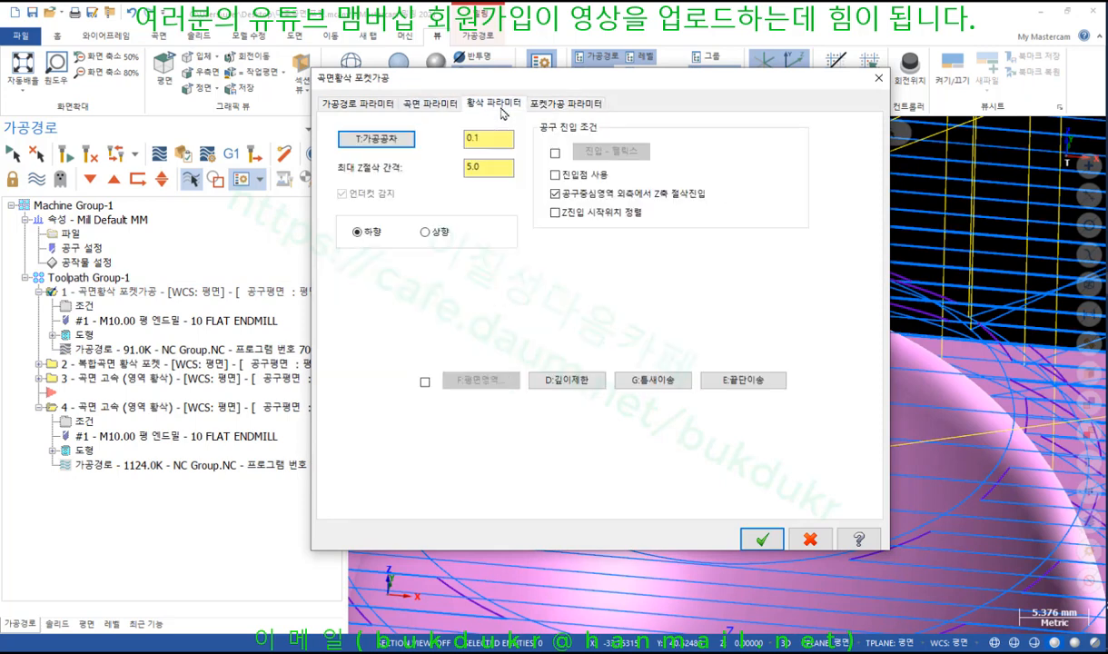
pyautogui.click(535, 106)
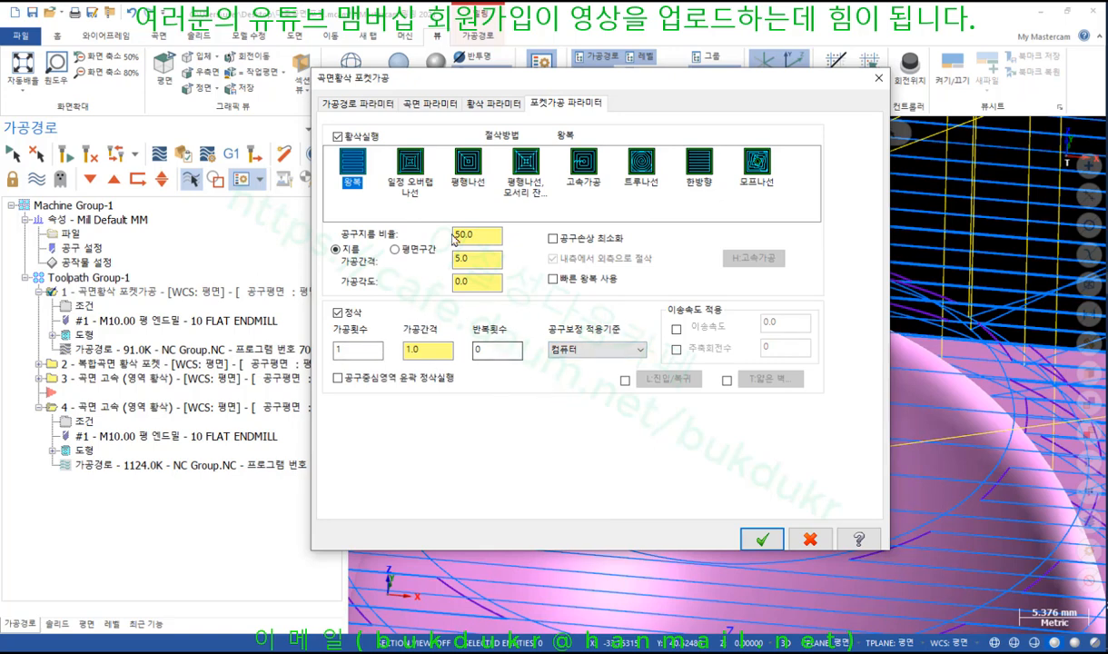
pyautogui.click(491, 106)
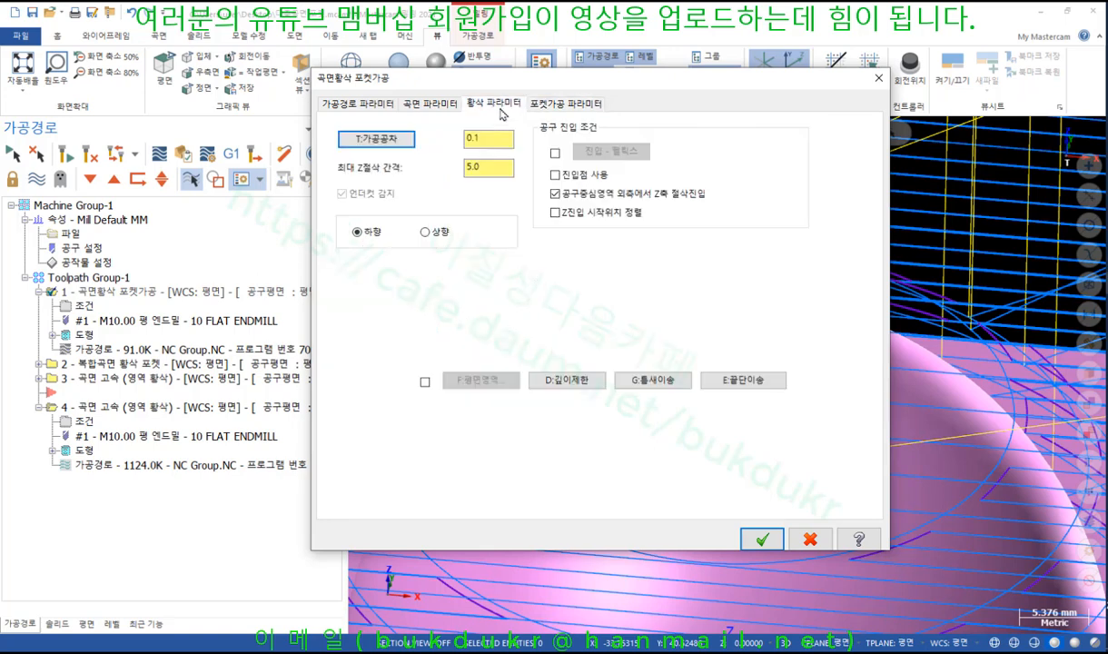
pyautogui.click(762, 540)
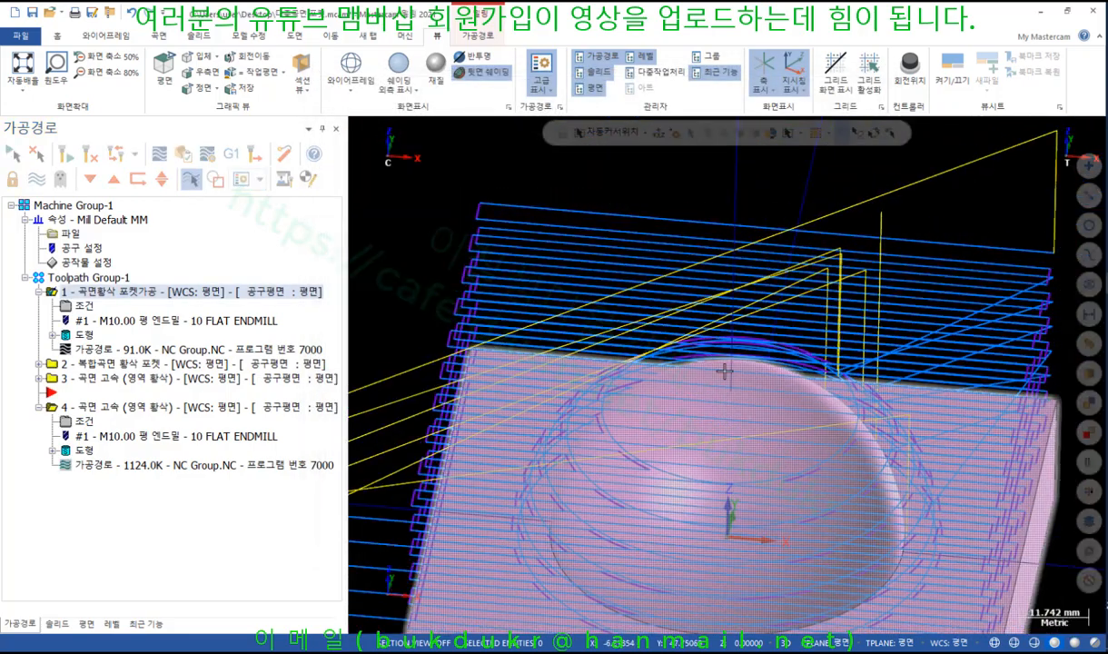
# Examine operation 1's cutting levels from the front, mark the dome's top with temporary red lines, and remove the marks
pyautogui.scroll(-3, 758, 427)
pyautogui.scroll(1, 758, 449)
pyautogui.moveTo(758, 450); pyautogui.dragTo(779, 403, button='middle')
pyautogui.scroll(5, 722, 440)
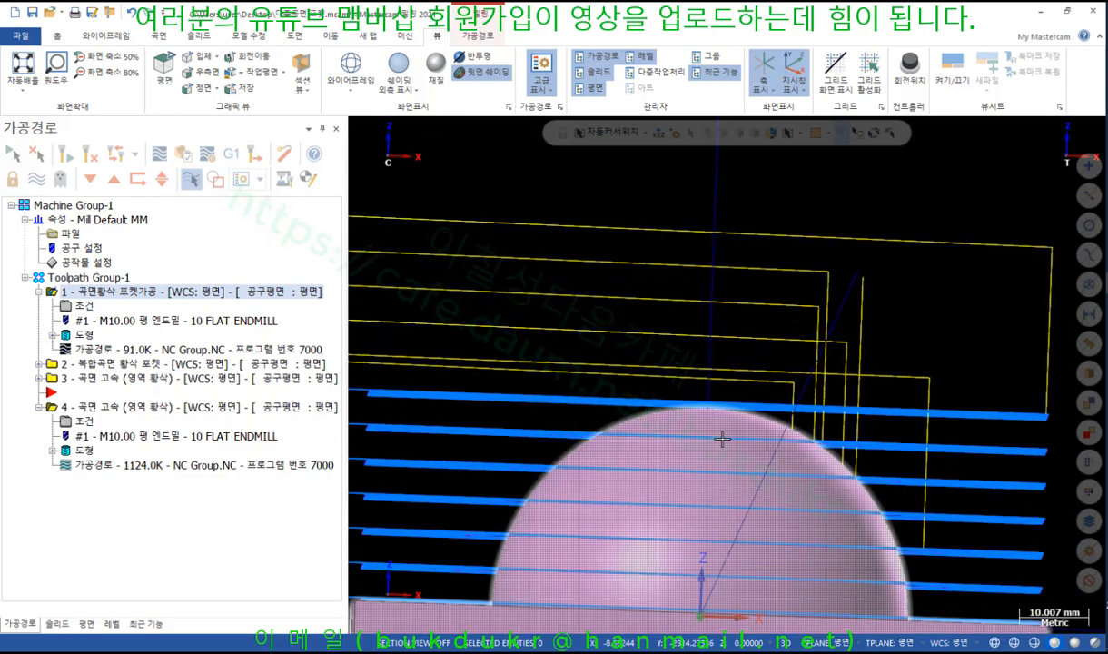
pyautogui.moveTo(516, 395); pyautogui.dragTo(786, 393)
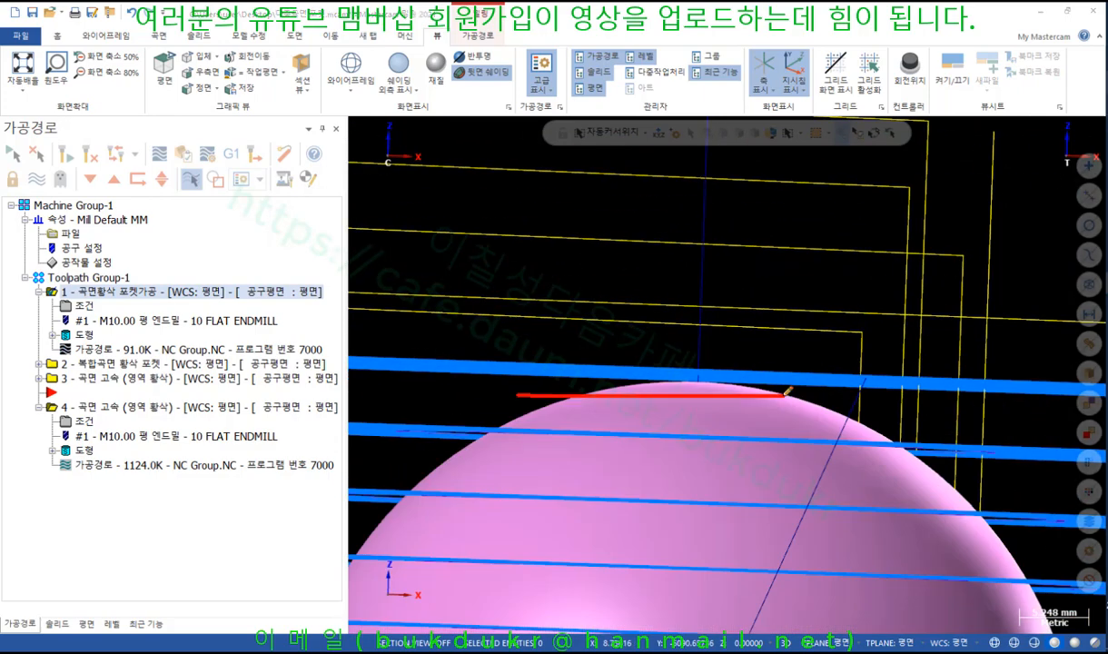
pyautogui.moveTo(625, 407); pyautogui.dragTo(891, 406)
pyautogui.moveTo(615, 382); pyautogui.dragTo(806, 393)
pyautogui.rightClick(844, 281)
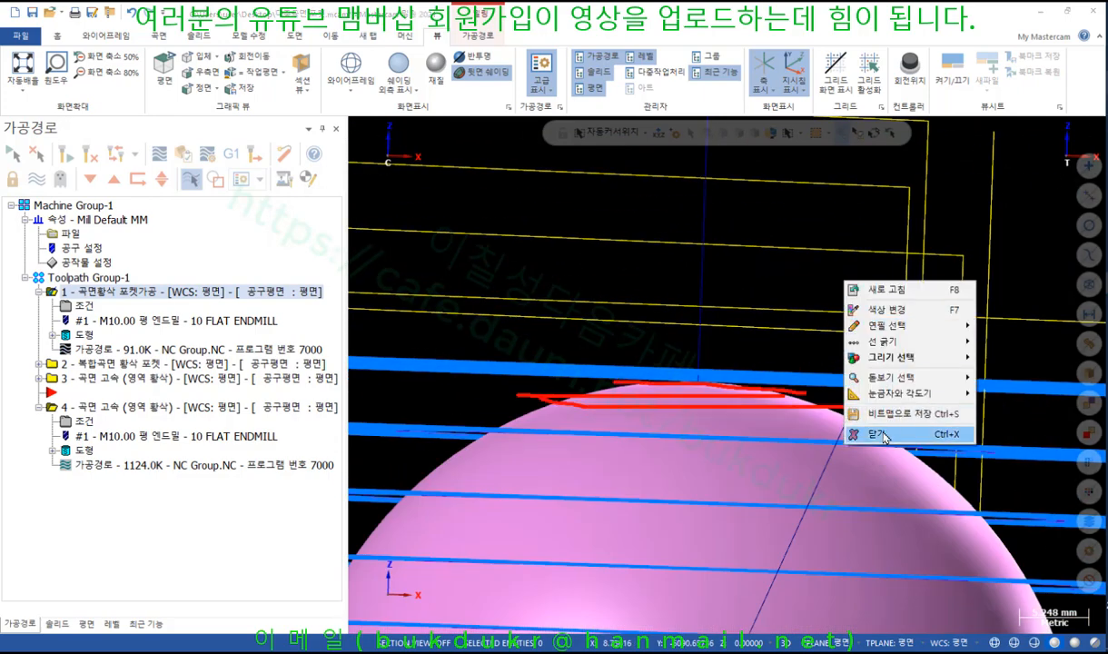
pyautogui.click(878, 435)
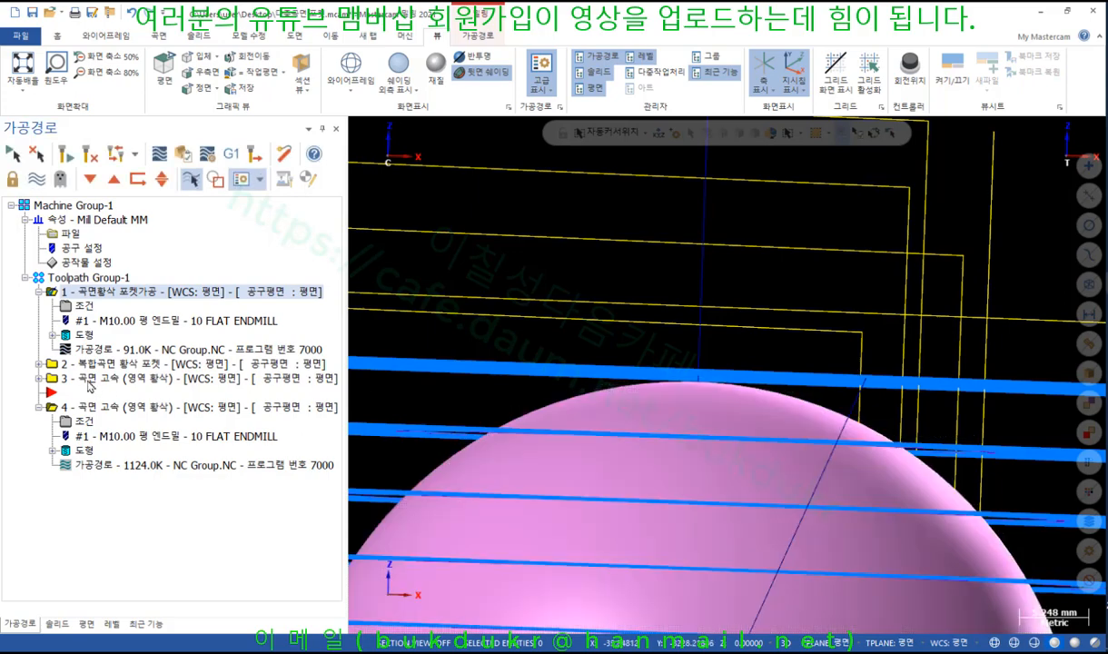
# Review operation 2's pocket, rough and surface parameters, checking its maximum Z stepdown, and close the settings
pyautogui.click(39, 364)
pyautogui.click(87, 366)
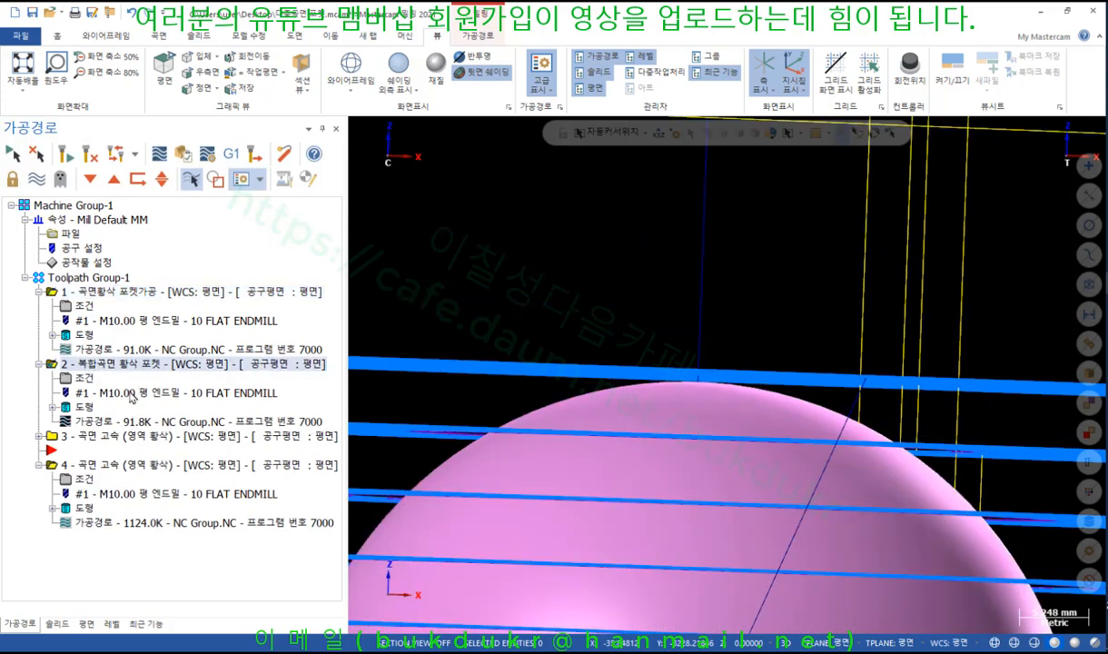
pyautogui.click(83, 379)
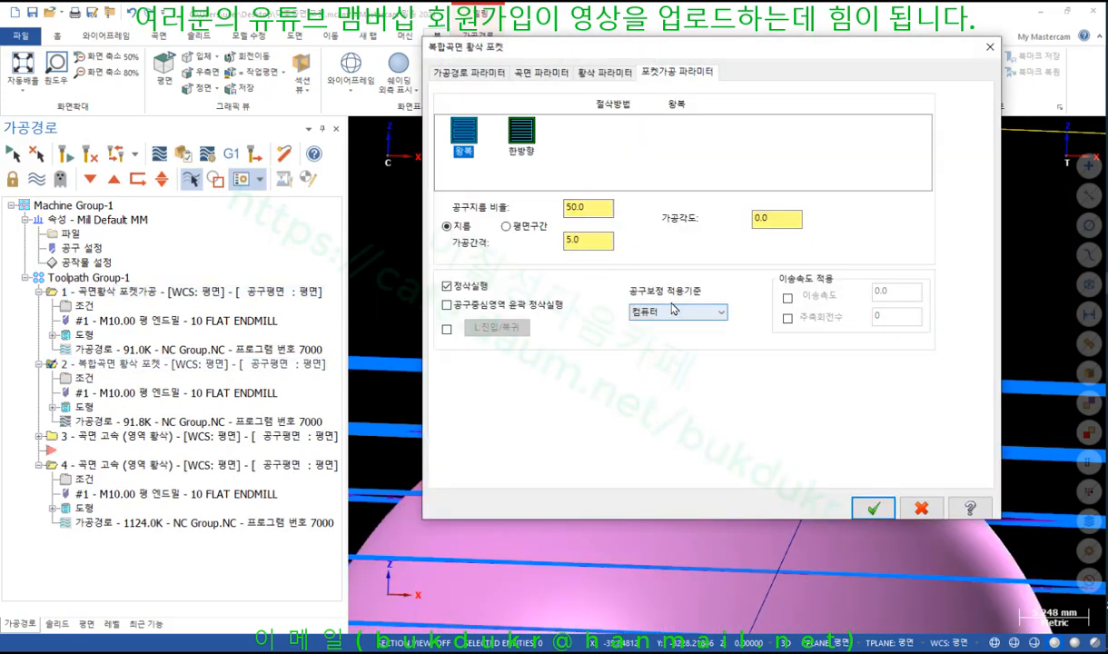
pyautogui.click(605, 72)
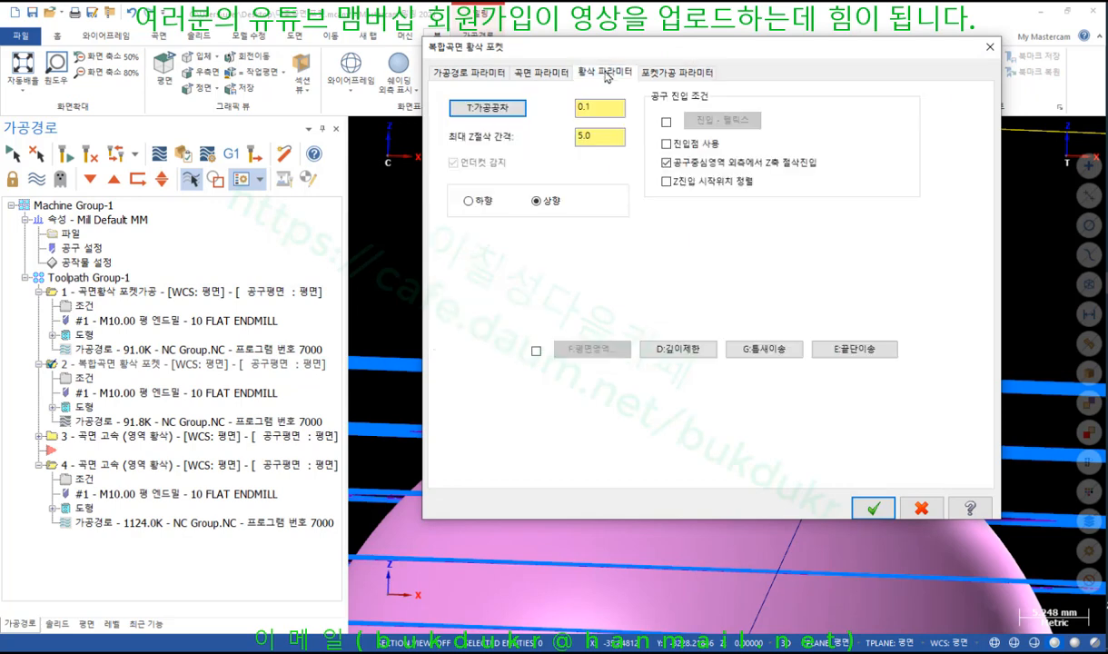
pyautogui.click(543, 72)
pyautogui.click(873, 508)
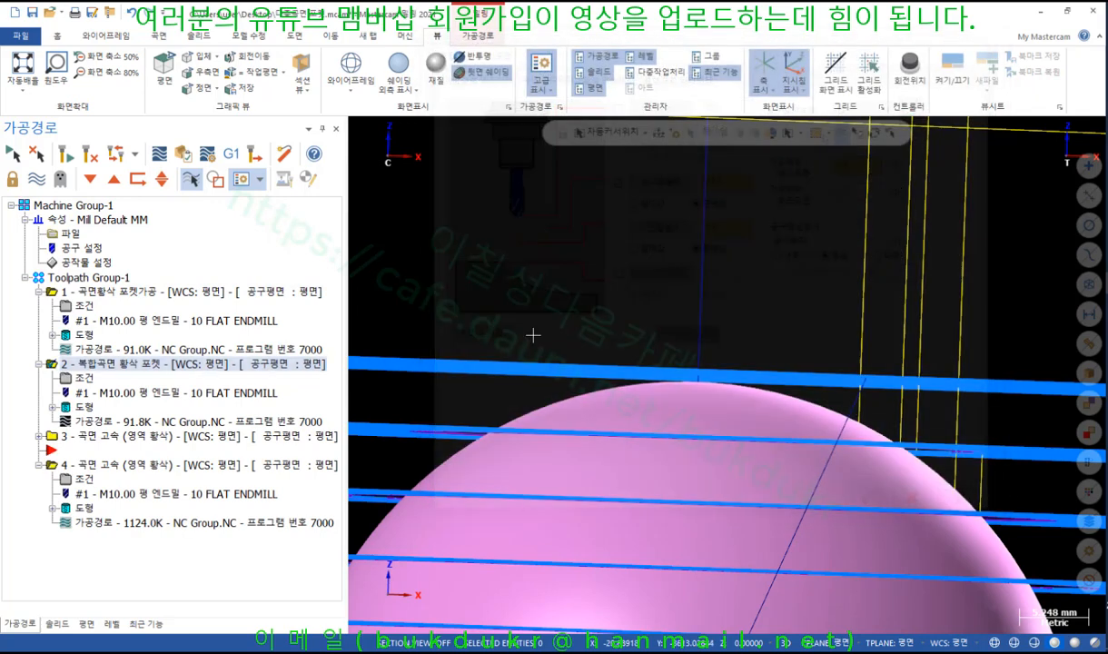
# Display operations 4 and 3 in turn and compare how densely their levels cover the dome, ending on operation 4
pyautogui.click(104, 465)
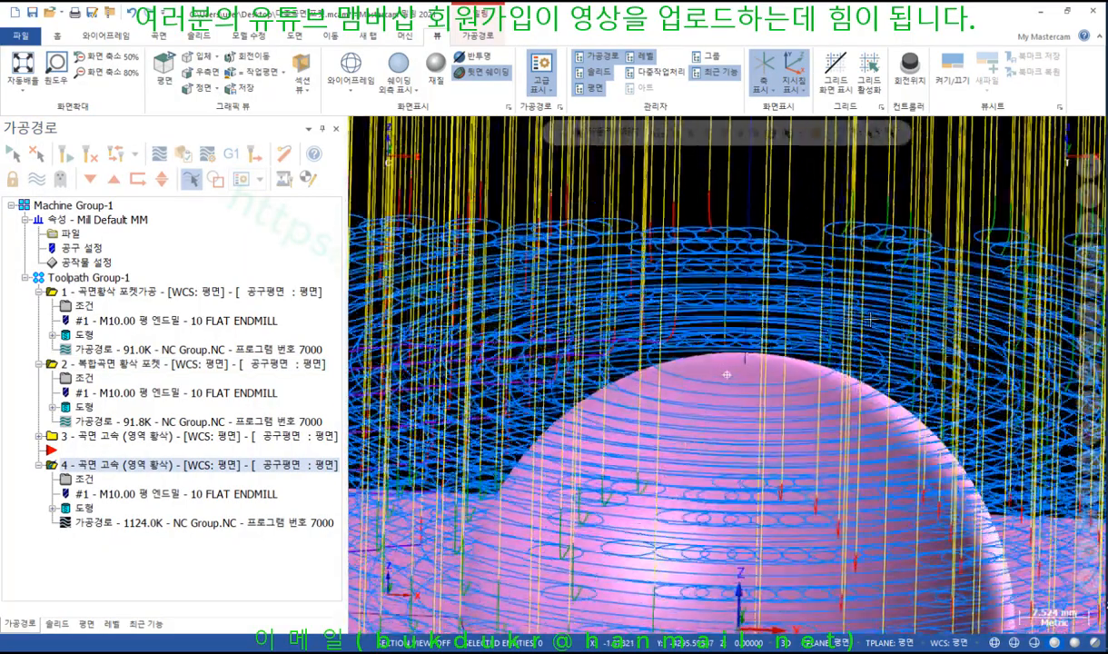
pyautogui.moveTo(869, 319); pyautogui.dragTo(863, 400, button='middle')
pyautogui.click(112, 437)
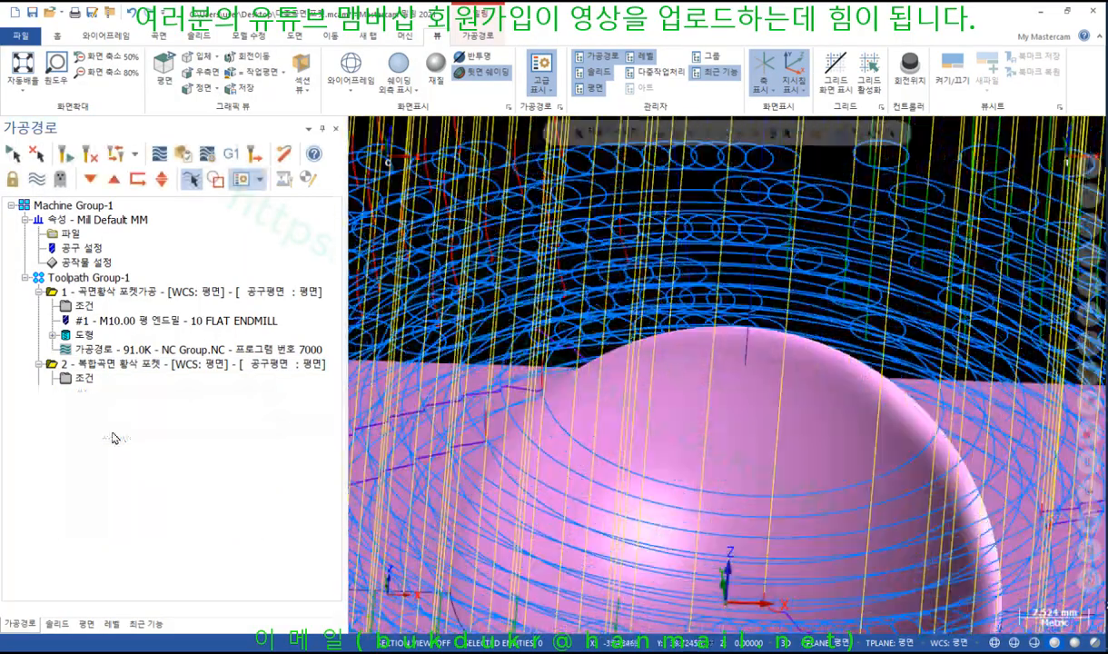
pyautogui.scroll(2, 712, 404)
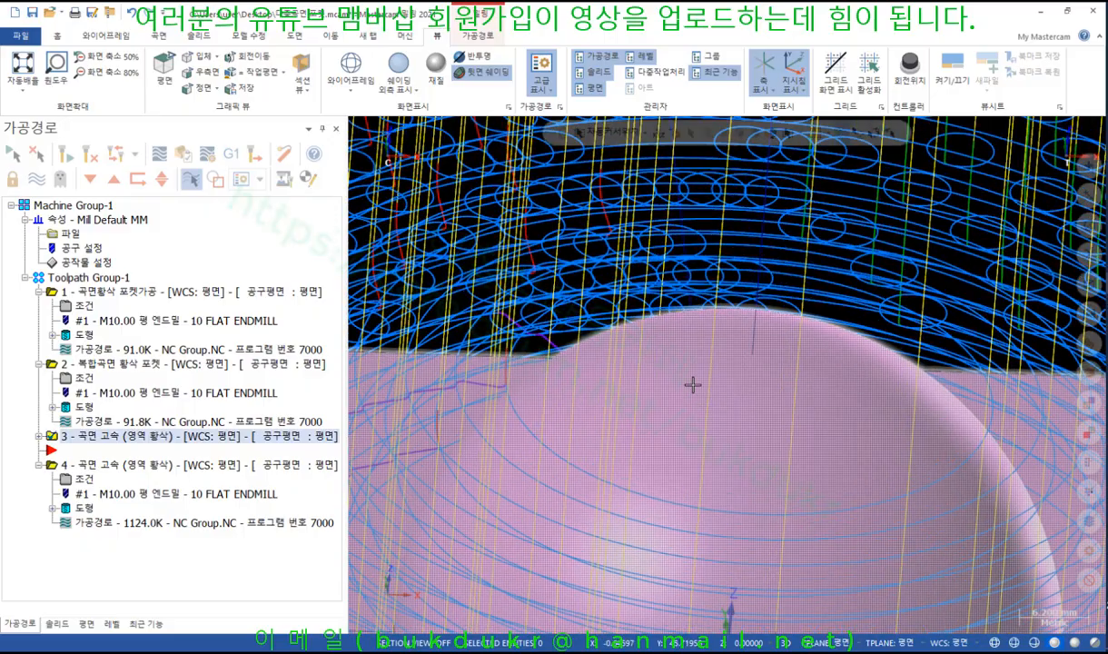
pyautogui.scroll(-4, 747, 353)
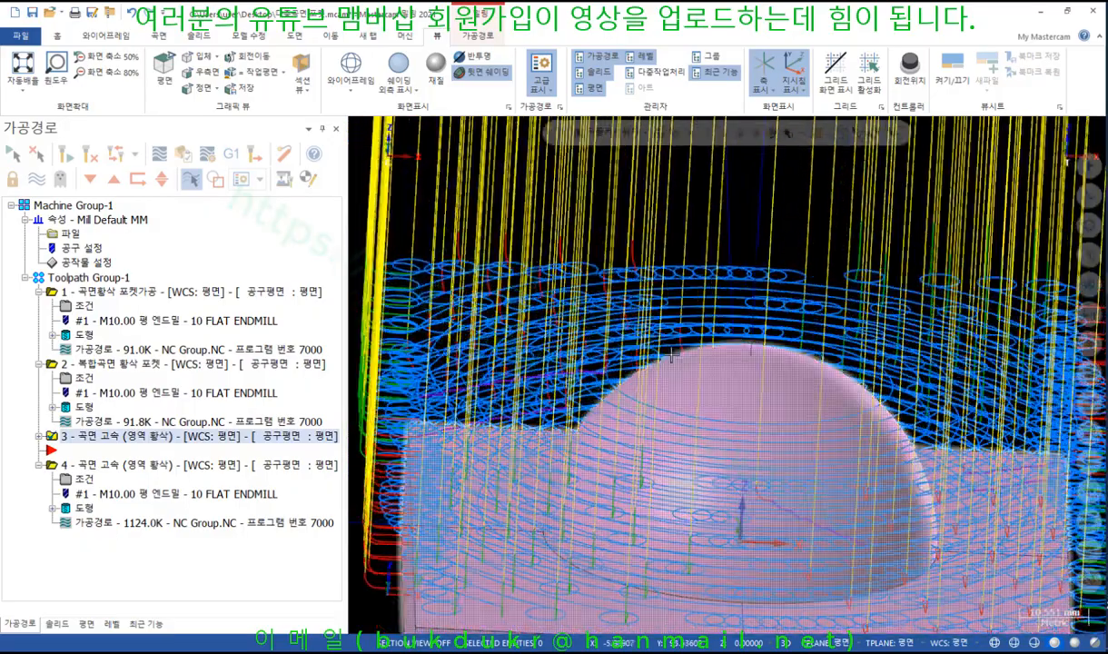
pyautogui.click(77, 464)
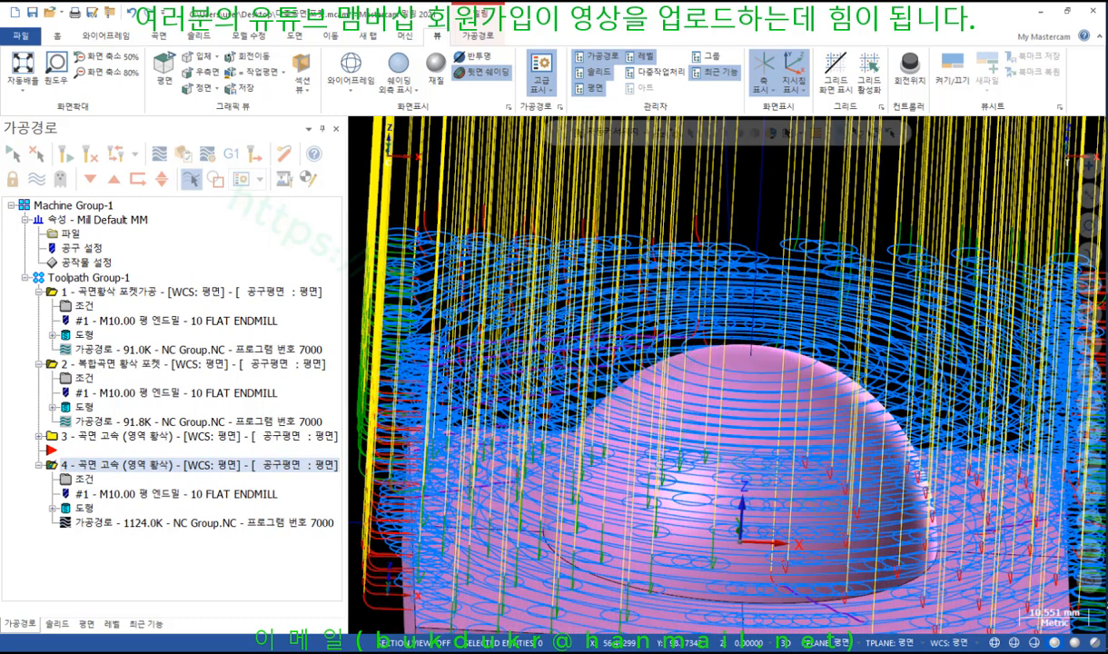
# Check operation 3's finished cut in the simulator, then load operation 4 for verification and play its stock removal
pyautogui.moveTo(1106, 274)
pyautogui.click(1052, 345)
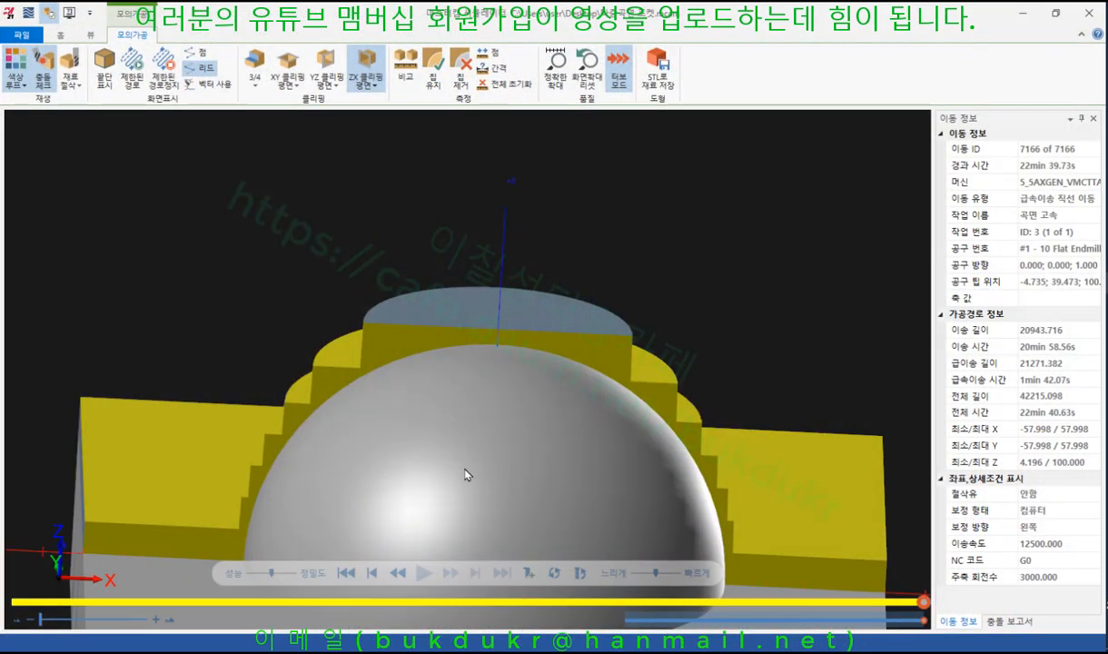
pyautogui.click(1021, 17)
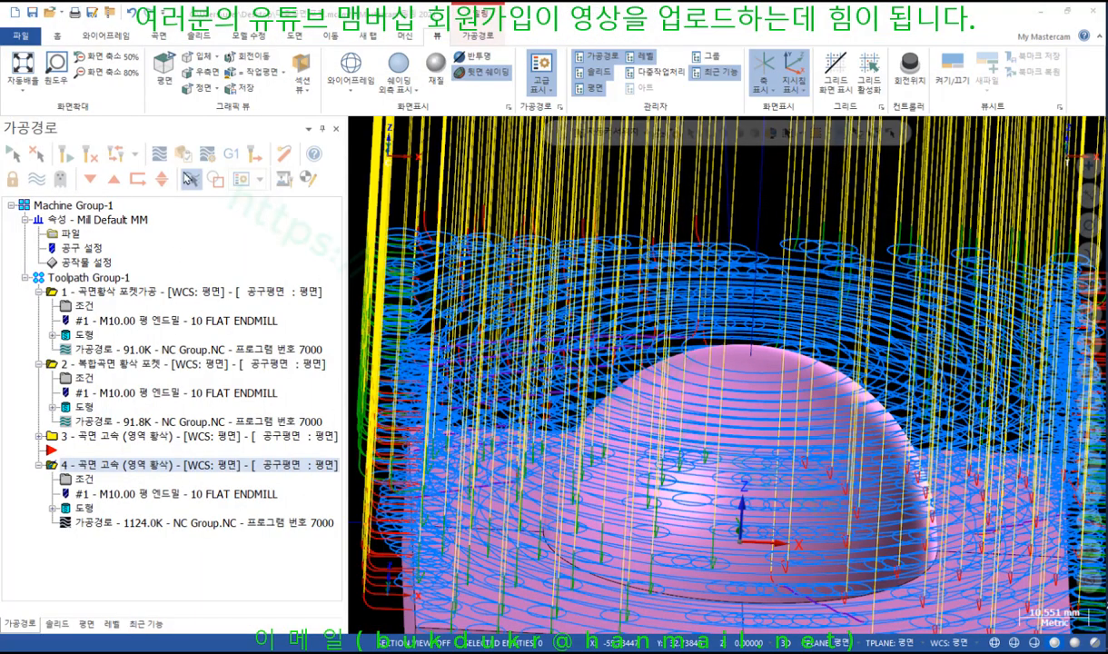
pyautogui.click(180, 153)
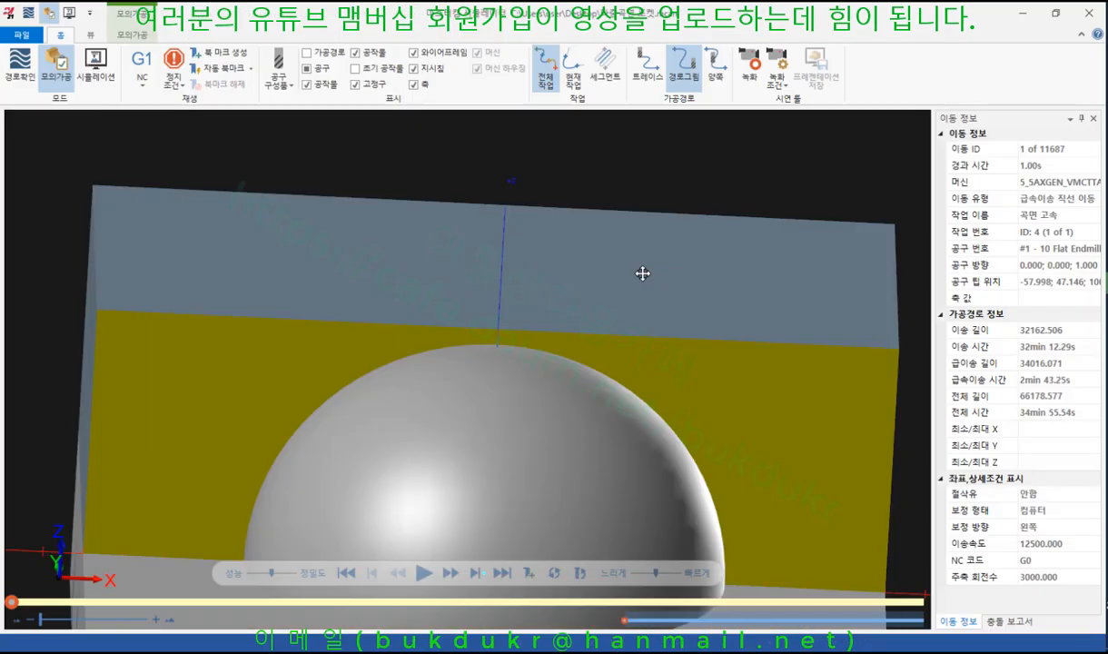
pyautogui.click(419, 574)
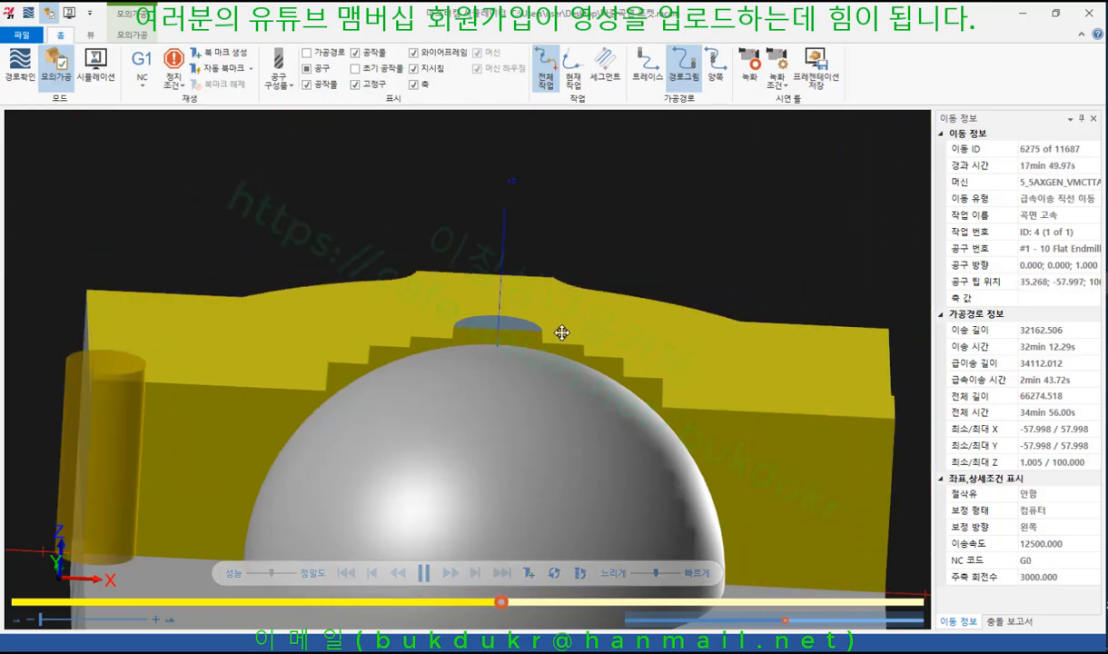
# Show the toolpath over operation 4's simulated cut and examine the stepped levels around the dome from the front
pyautogui.click(312, 54)
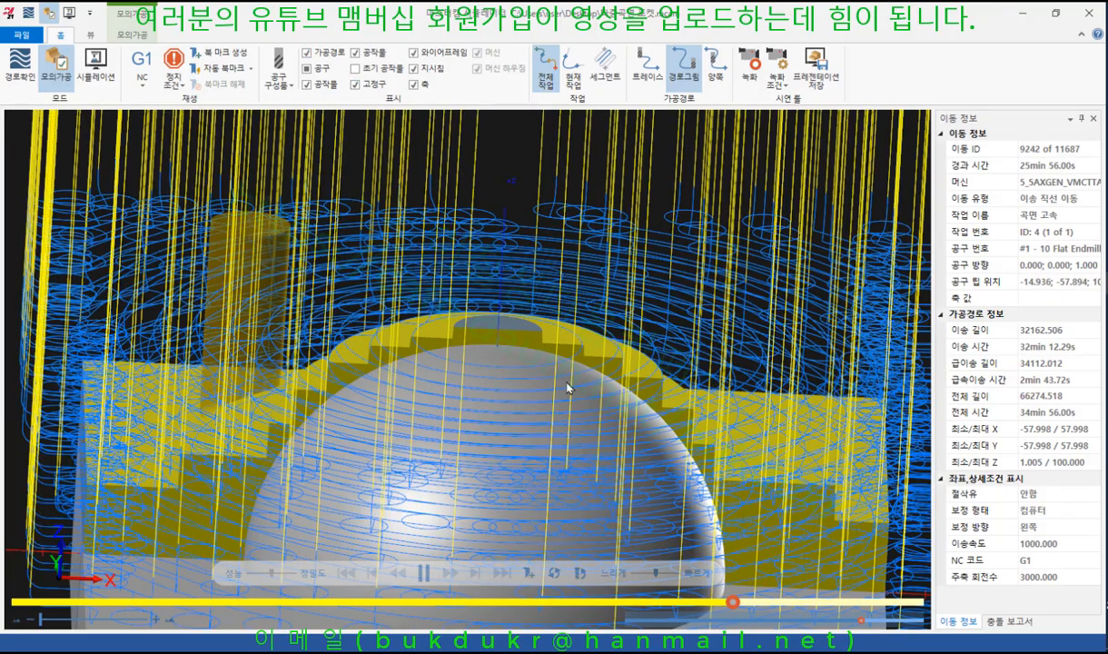
pyautogui.scroll(5, 537, 379)
pyautogui.scroll(-5, 590, 251)
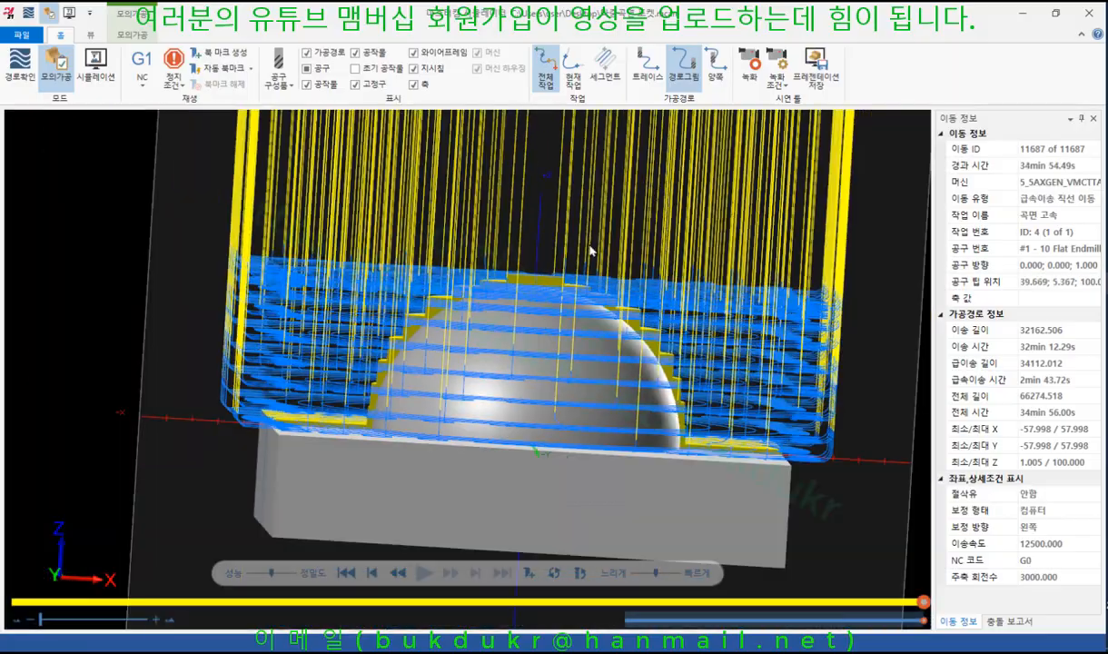
pyautogui.moveTo(591, 252); pyautogui.dragTo(586, 243, button='middle')
pyautogui.scroll(4, 666, 405)
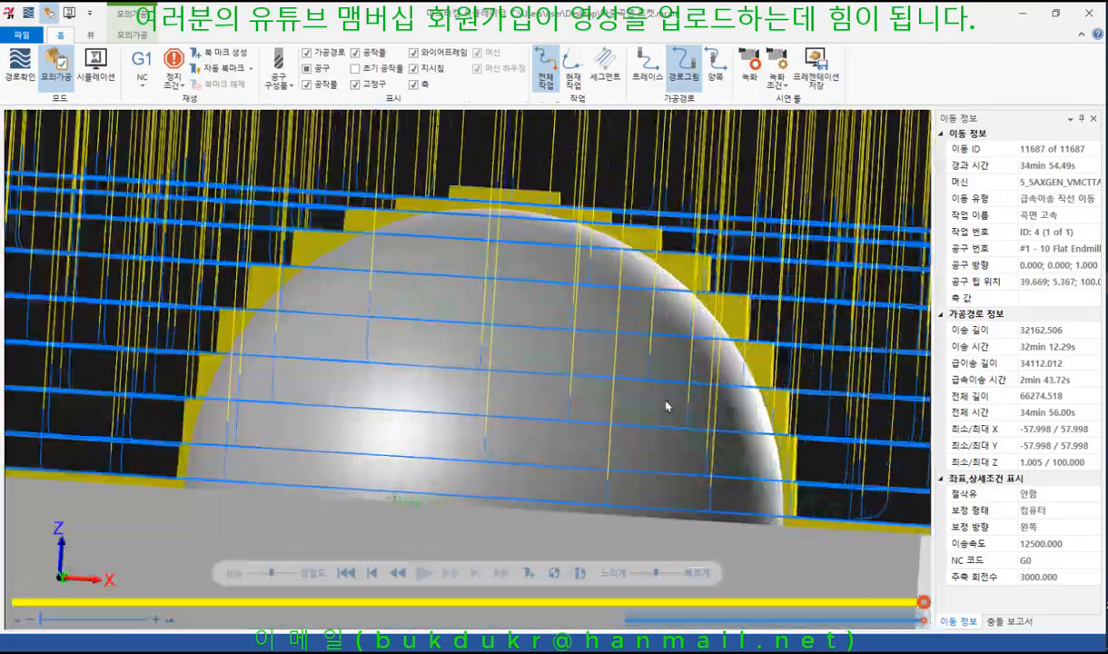
pyautogui.moveTo(665, 404)
pyautogui.mouseDown(button='middle')
pyautogui.moveTo(667, 387)
pyautogui.moveTo(666, 400)
pyautogui.mouseUp(button='middle')
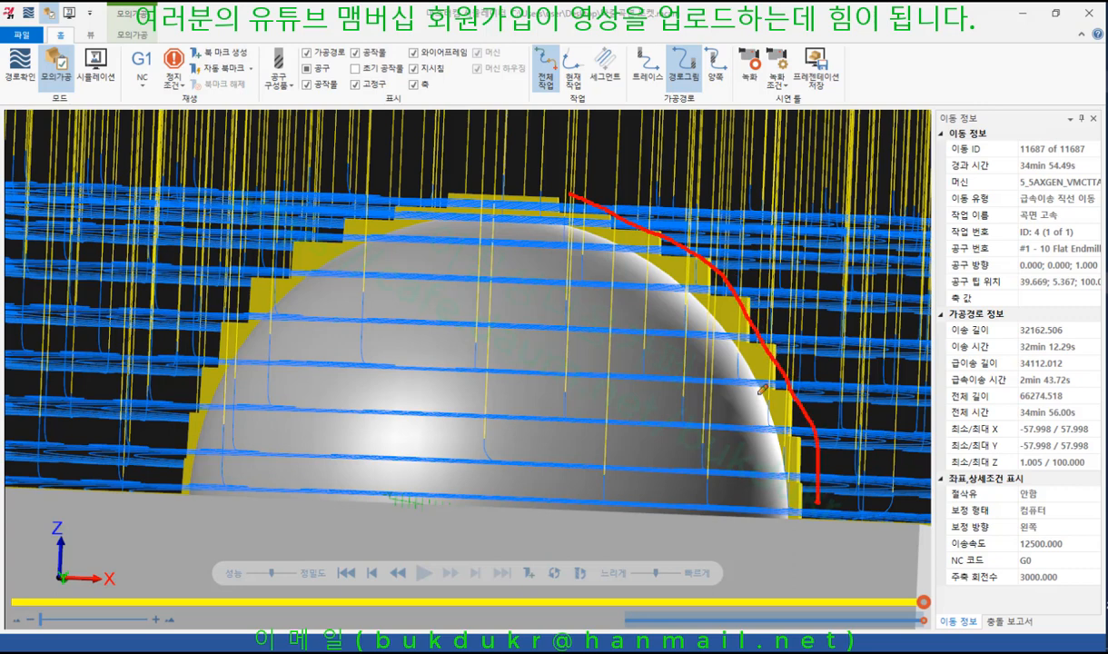
# Mark the dome's stepped profile with temporary red lines, clear them, inspect the cut with the toolpath hidden, and minimize the simulator
pyautogui.moveTo(553, 200)
pyautogui.mouseDown()
pyautogui.moveTo(677, 252)
pyautogui.moveTo(550, 207)
pyautogui.moveTo(583, 178)
pyautogui.mouseUp()
pyautogui.rightClick(743, 180)
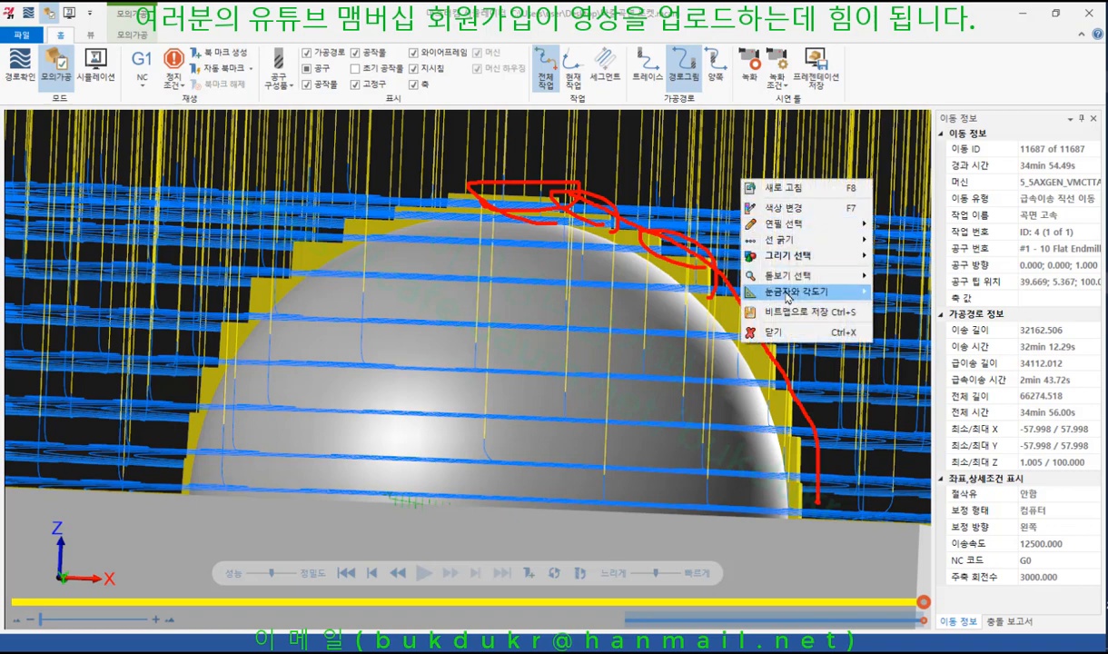
pyautogui.click(783, 332)
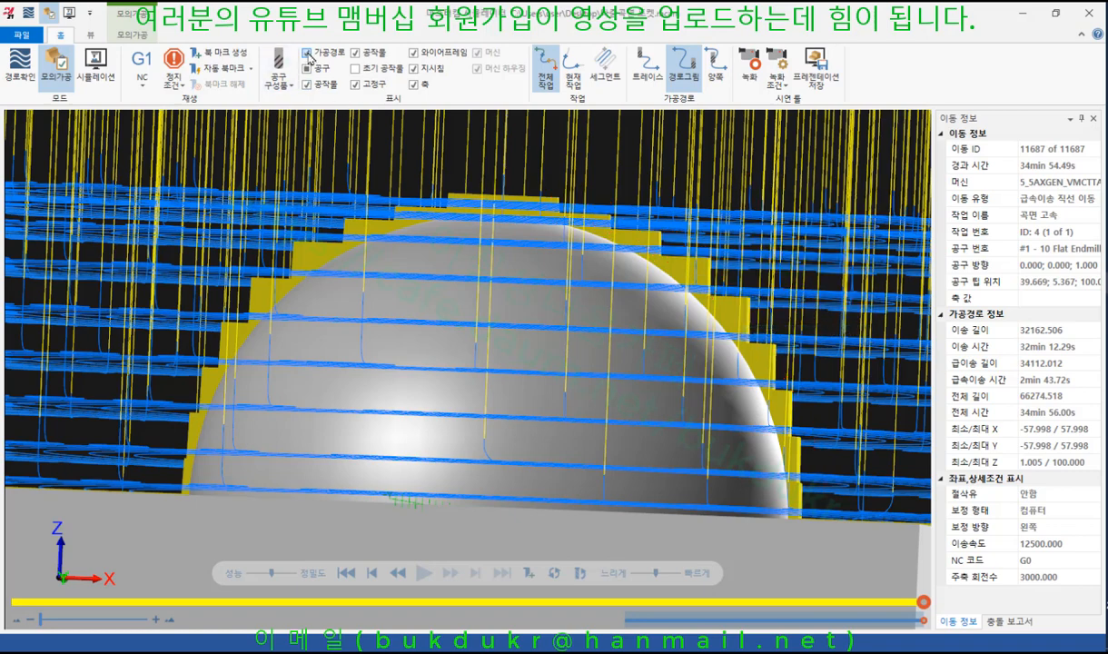
pyautogui.click(307, 53)
pyautogui.moveTo(630, 242); pyautogui.dragTo(785, 246, button='middle')
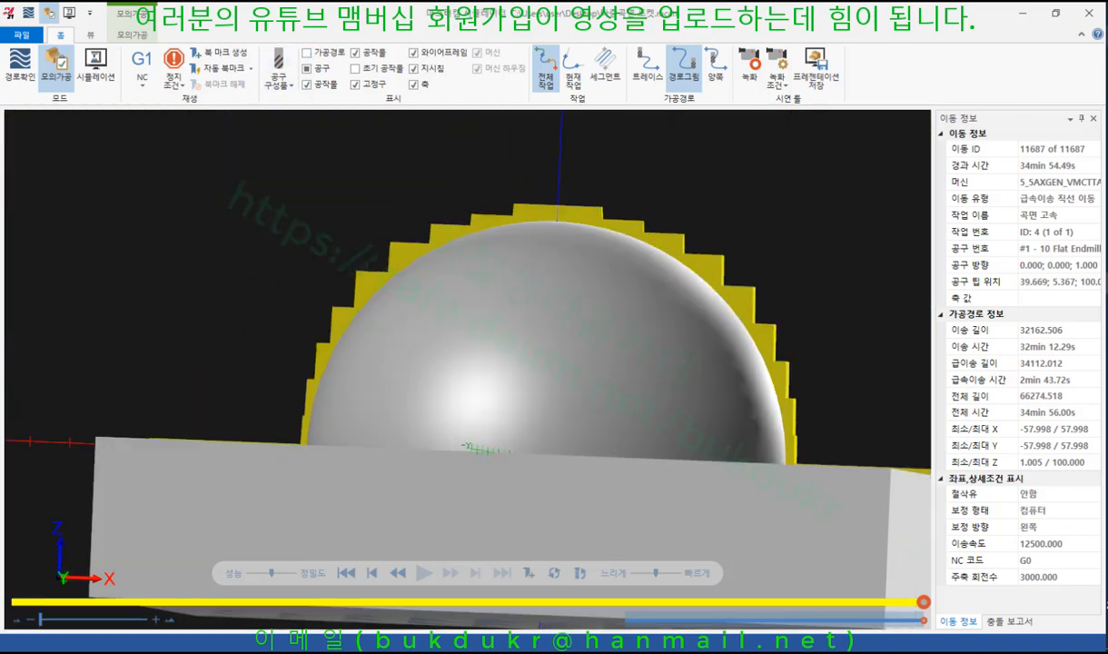
pyautogui.click(1022, 13)
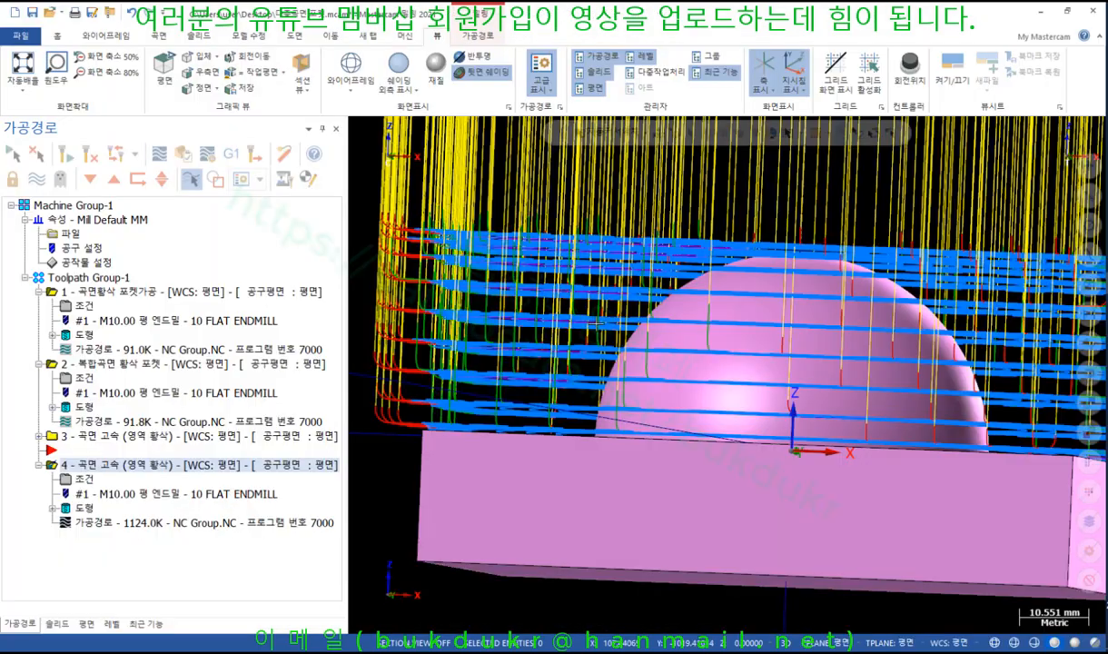
# Display operations 2 and 3 in turn, review operation 3's cut parameters, and close its settings
pyautogui.scroll(-3, 595, 323)
pyautogui.click(125, 368)
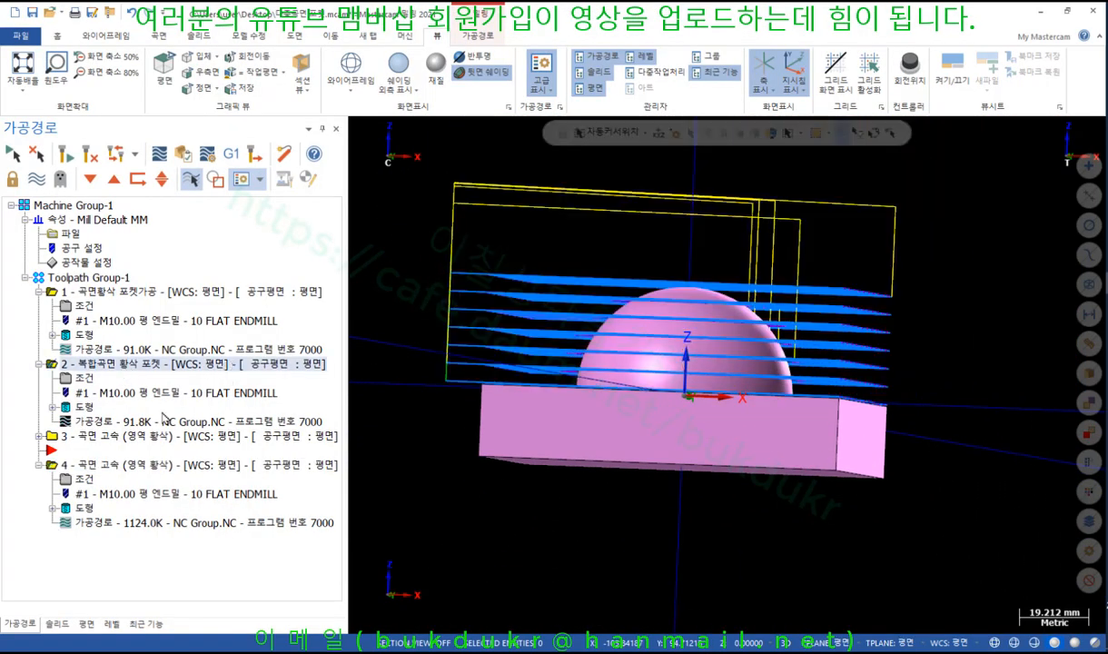
pyautogui.click(124, 438)
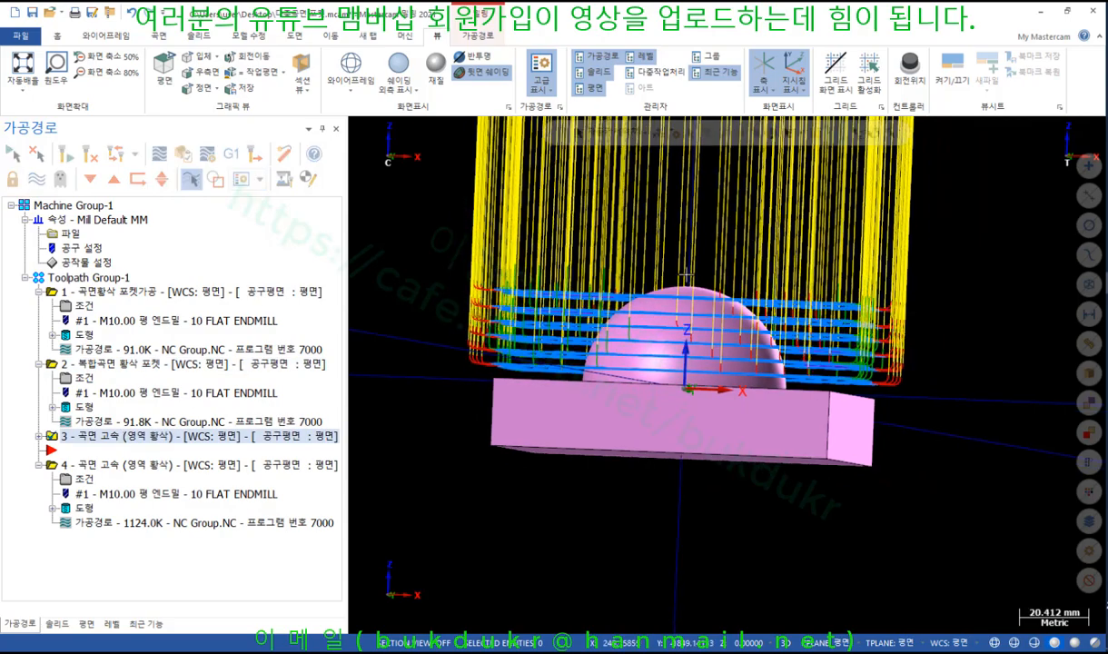
pyautogui.moveTo(654, 346); pyautogui.dragTo(697, 302, button='middle')
pyautogui.click(38, 437)
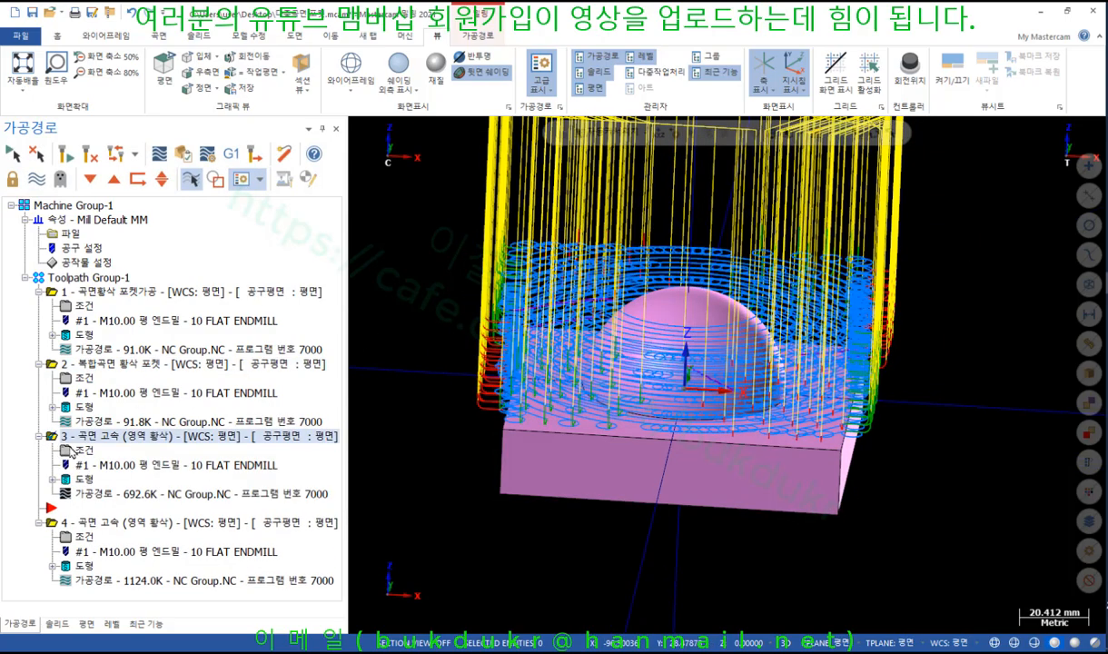
pyautogui.click(91, 450)
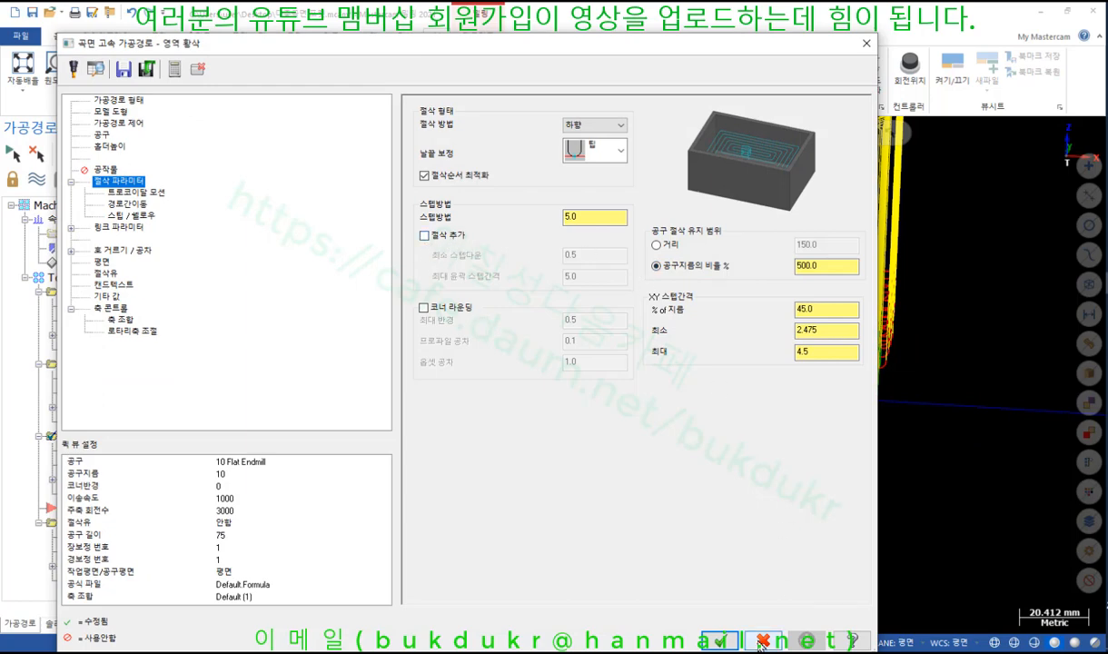
pyautogui.click(720, 640)
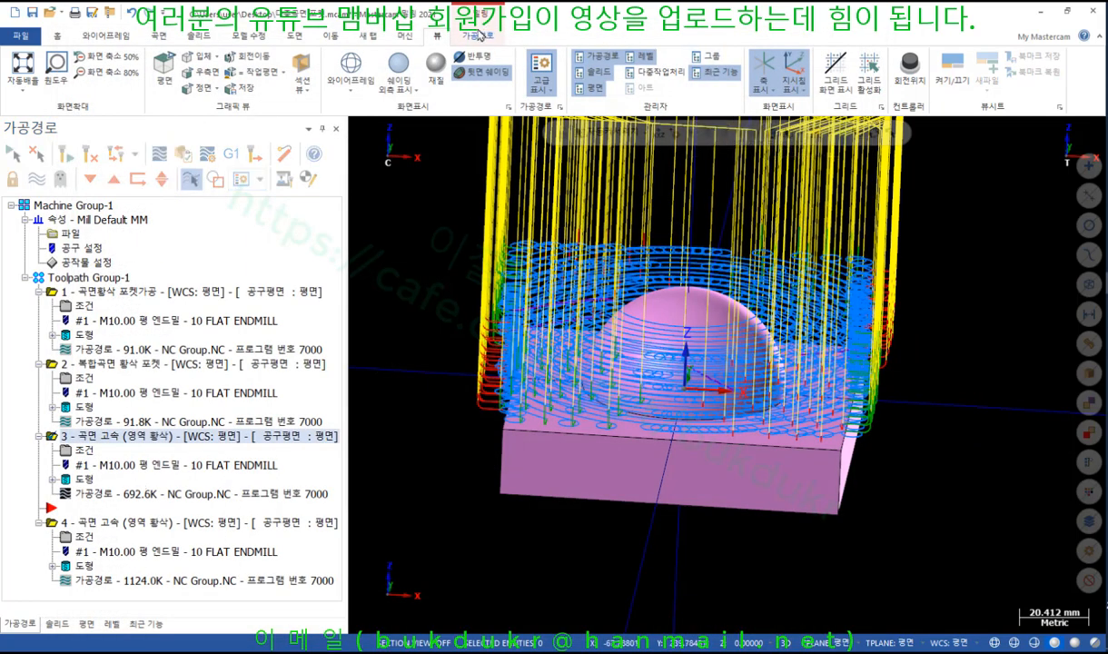
# Start stock model 1 with its dimensions taken from the stock setup and give it cyan color 11
pyautogui.click(465, 34)
pyautogui.click(775, 77)
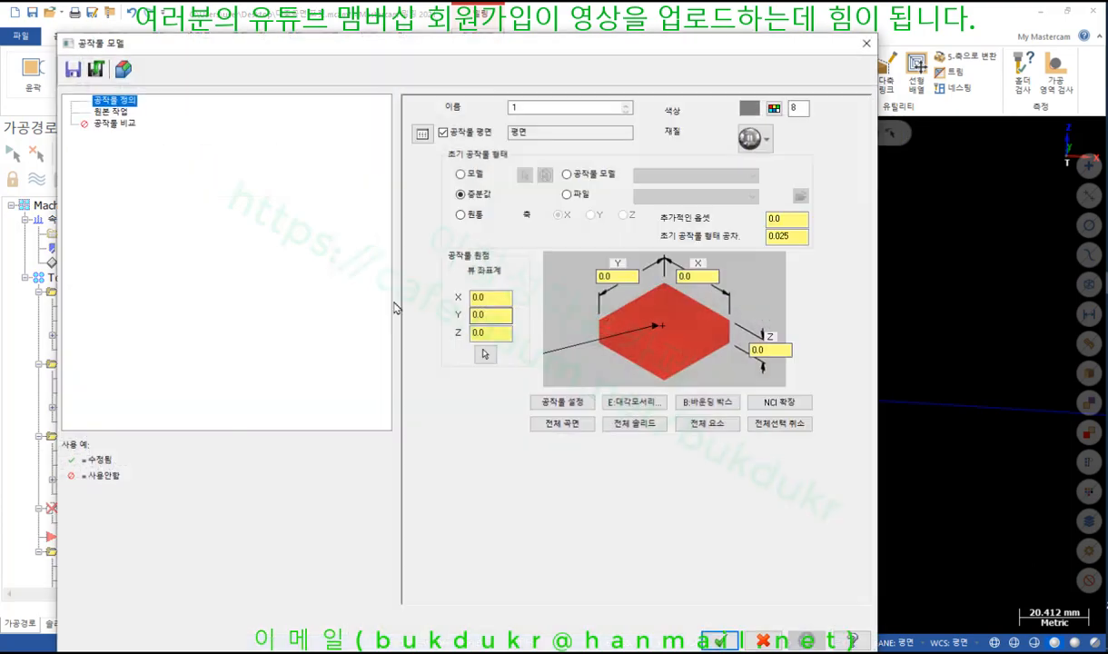
pyautogui.click(557, 408)
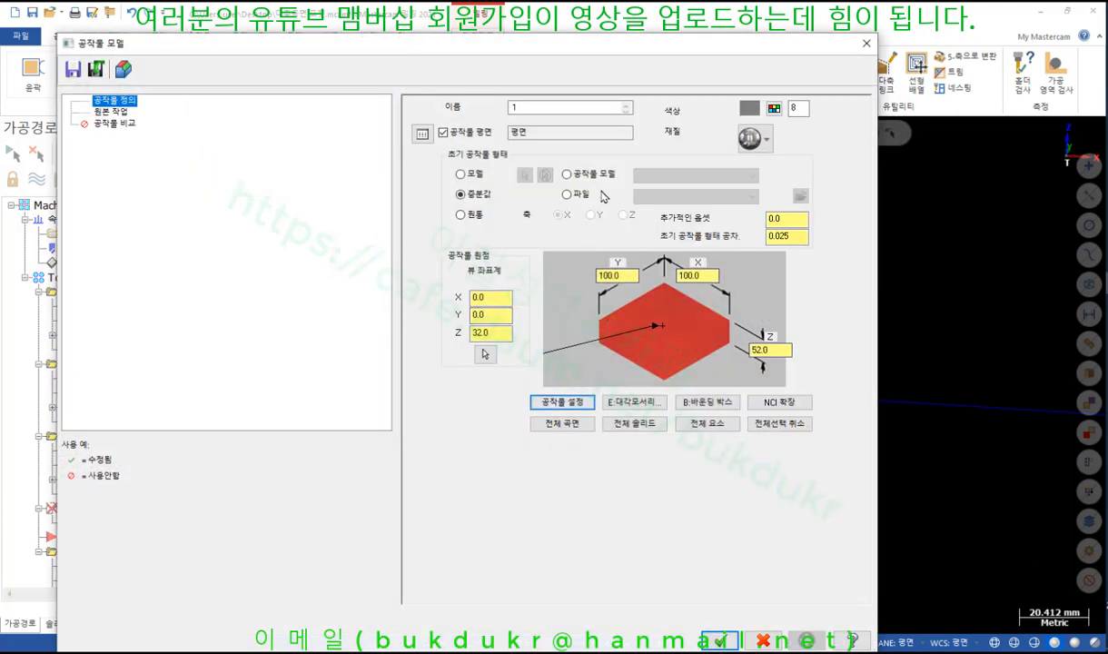
pyautogui.click(774, 108)
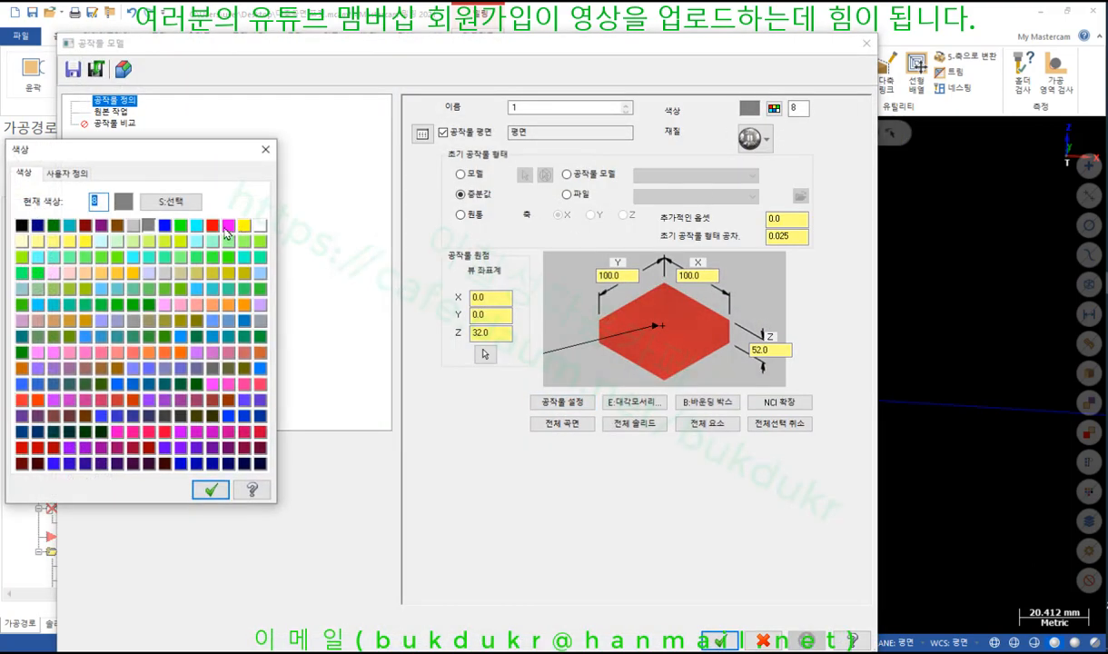
pyautogui.click(198, 228)
pyautogui.click(211, 489)
# Assign area roughing operation 3 as the source operation of stock model 1 and generate the model
pyautogui.click(112, 111)
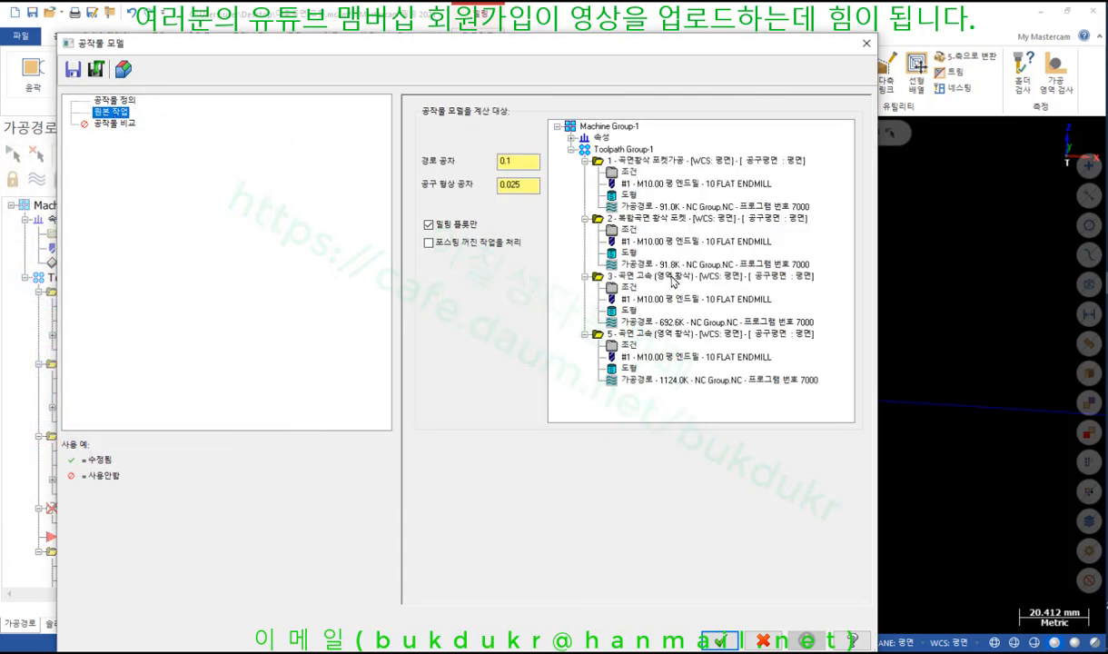
pyautogui.click(677, 276)
pyautogui.click(719, 642)
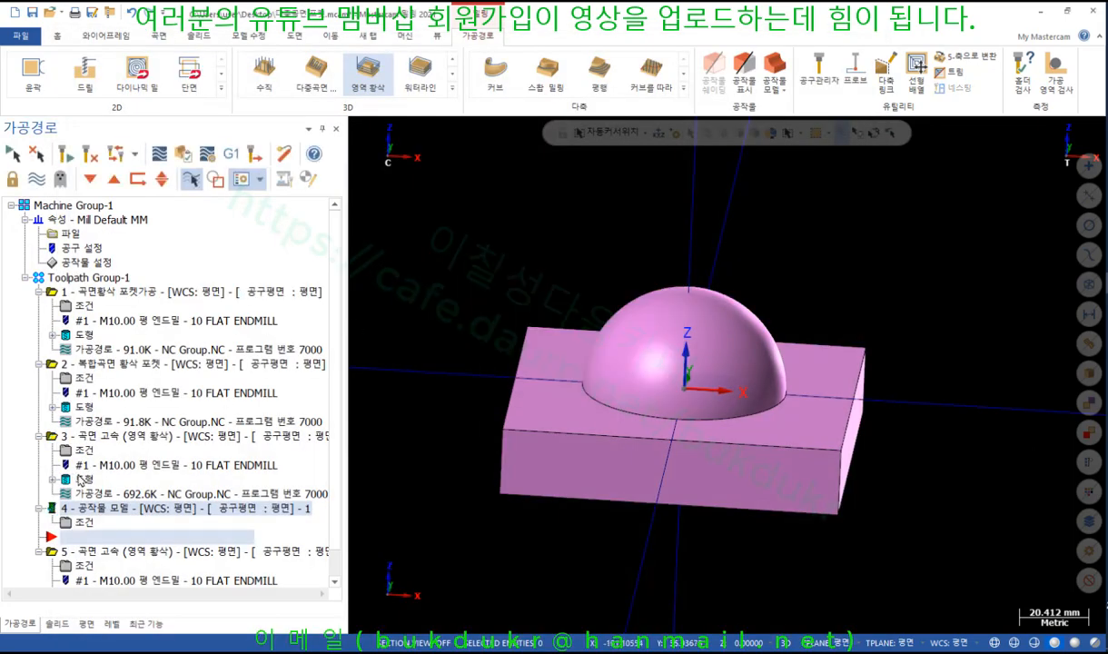
# Collapse operations 1 to 3 in the toolpath list and move the insert arrow below operation 5
pyautogui.click(38, 292)
pyautogui.click(39, 306)
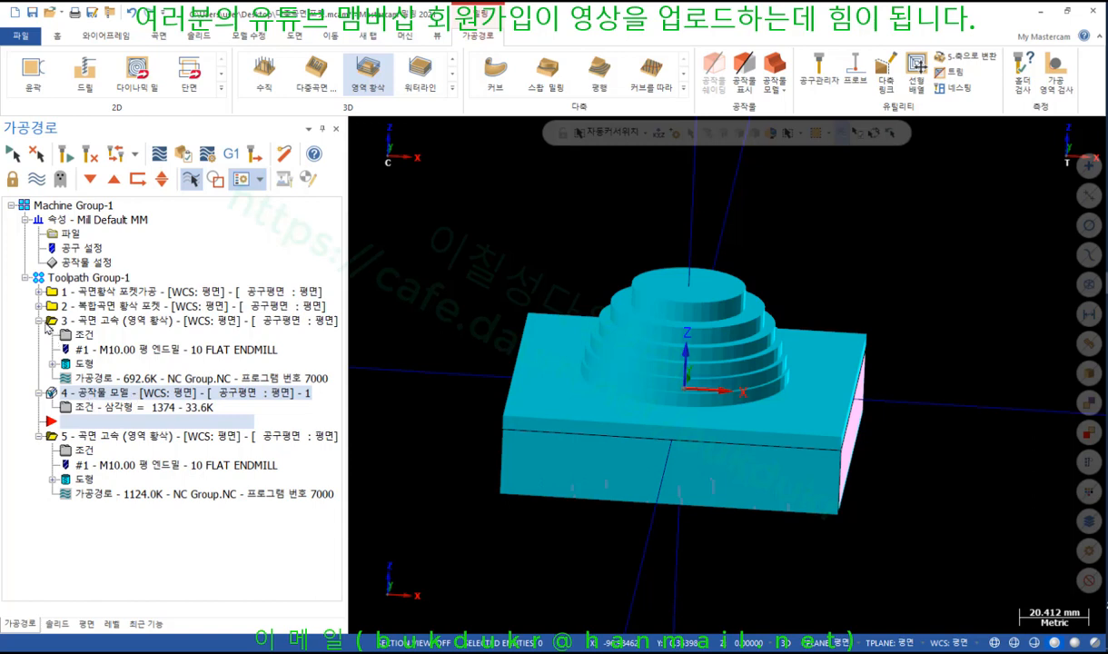
pyautogui.click(40, 322)
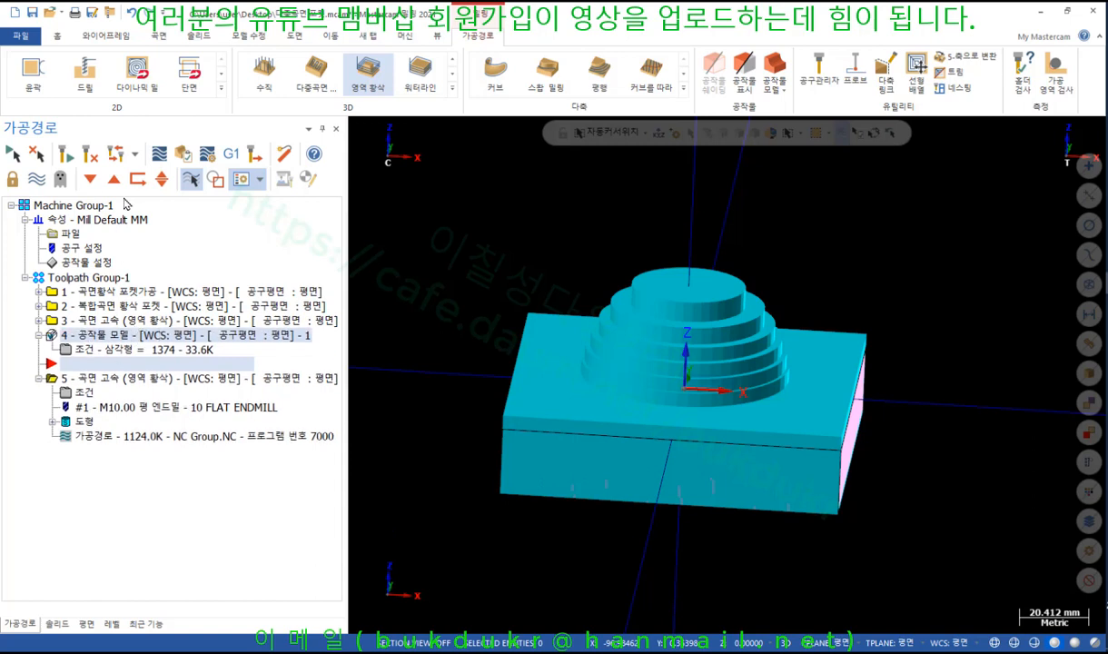
pyautogui.click(91, 180)
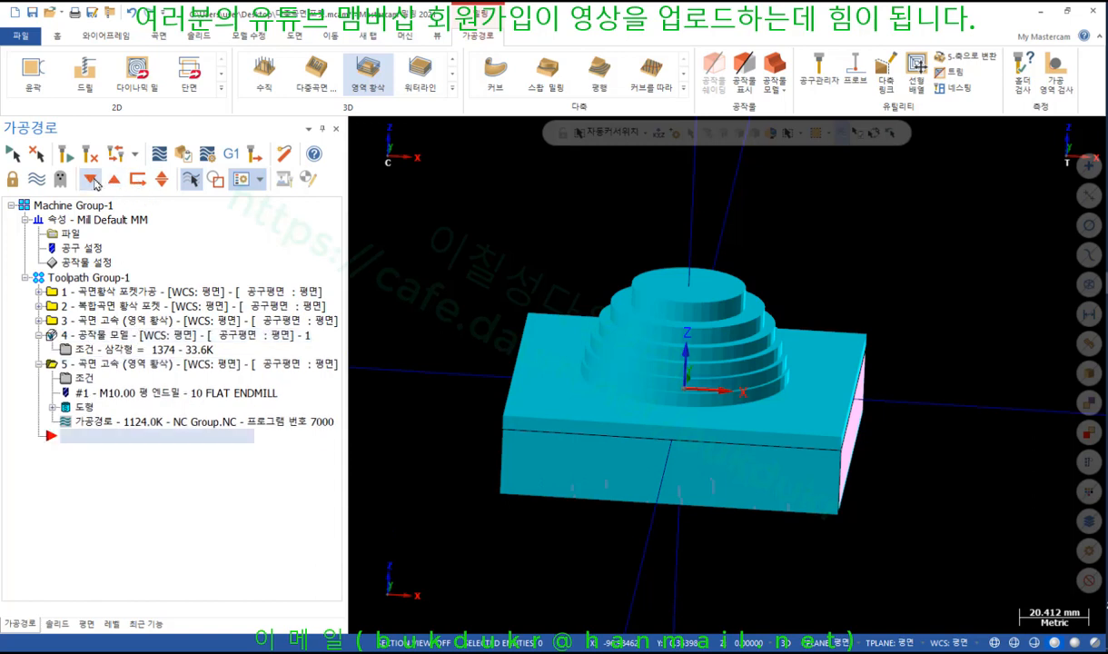
# Start stock model 2 with its dimensions taken from the stock setup and give it red color 12
pyautogui.click(771, 68)
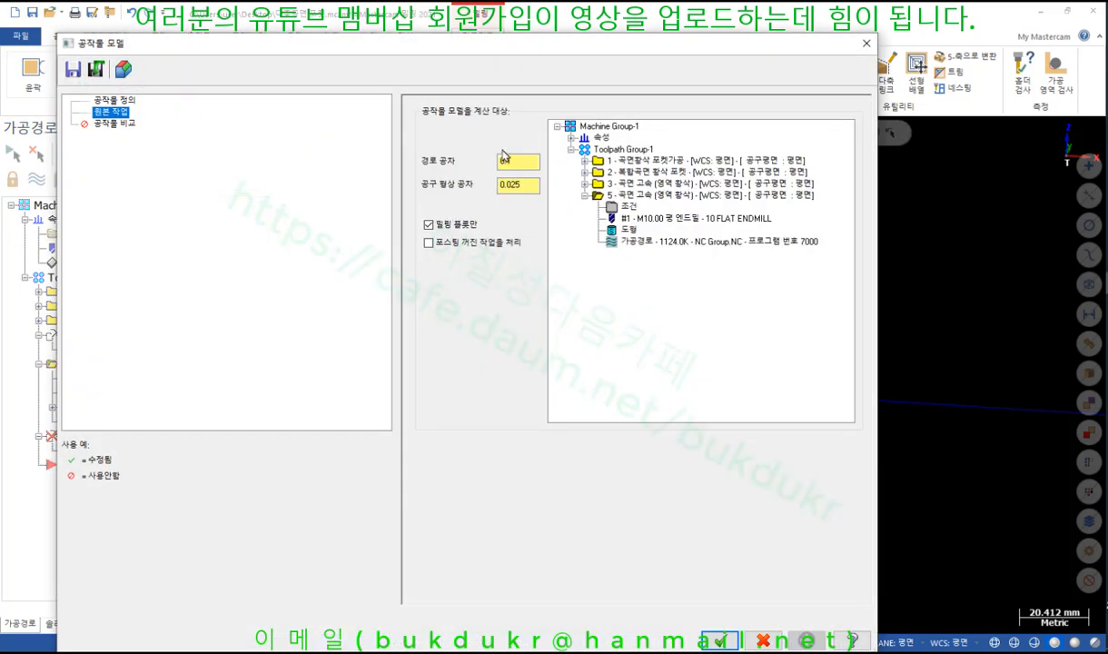
pyautogui.click(116, 99)
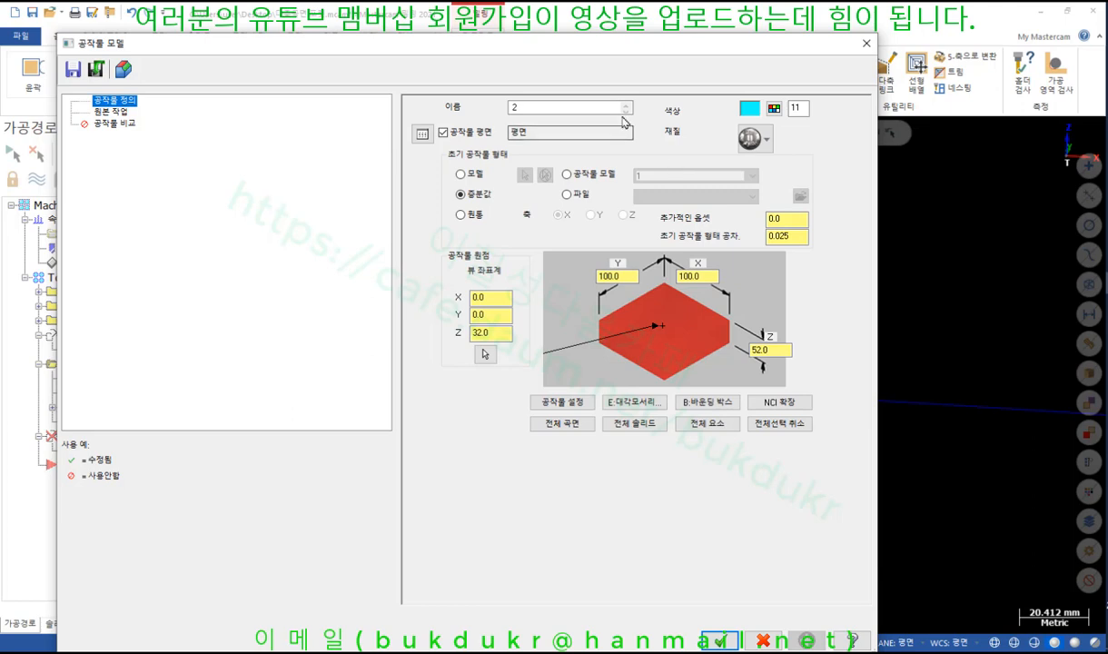
pyautogui.click(565, 400)
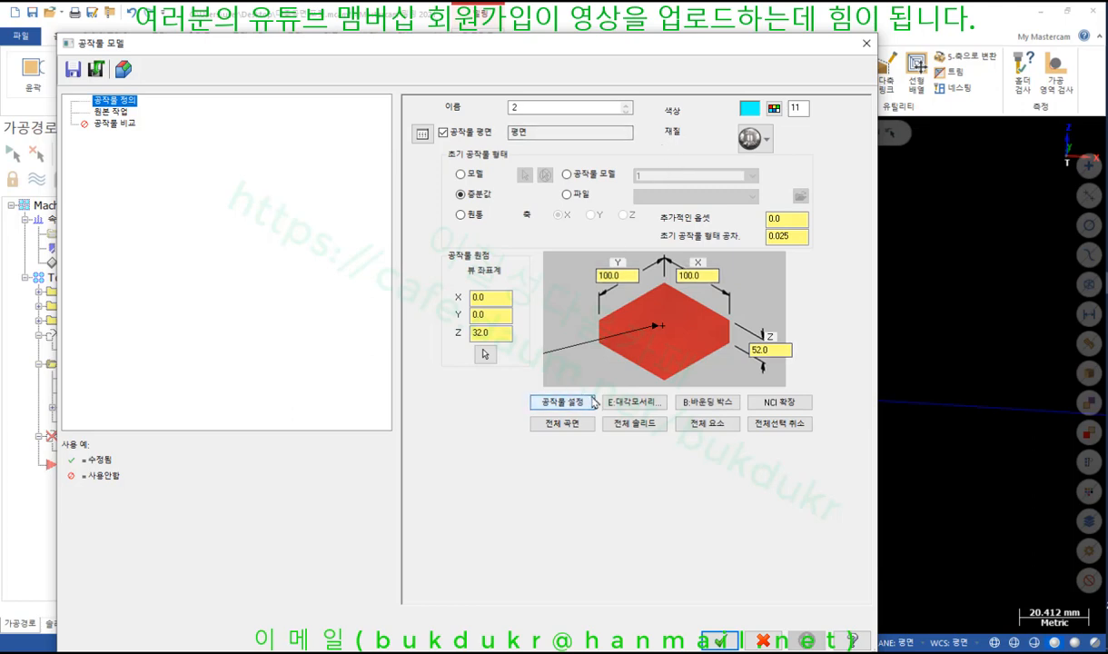
pyautogui.click(774, 108)
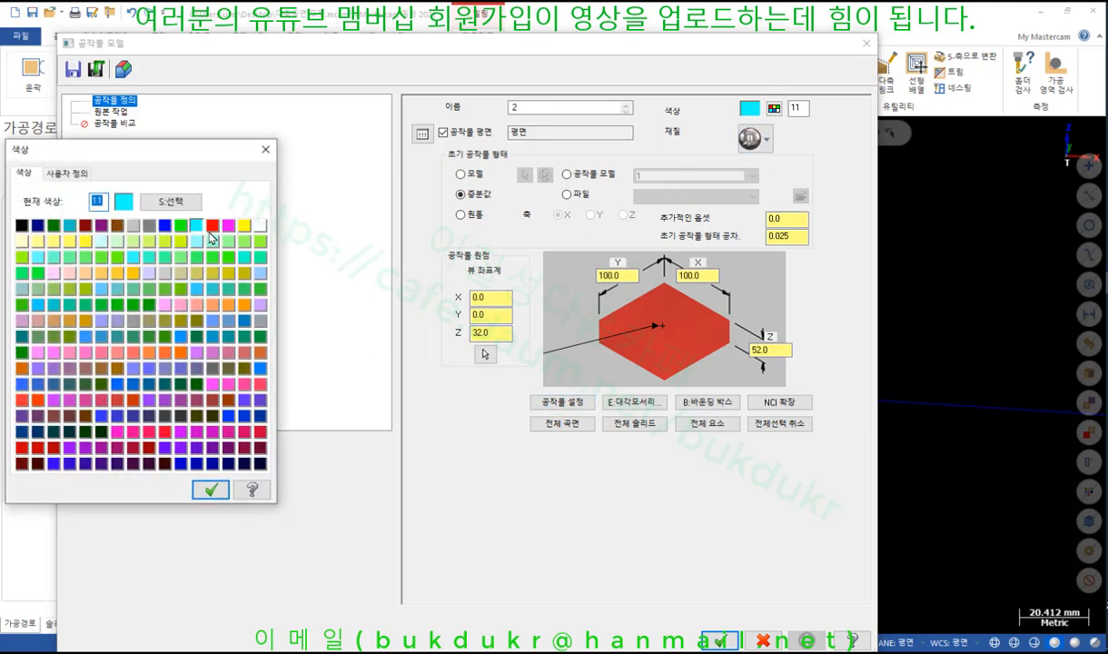
pyautogui.click(211, 225)
pyautogui.click(210, 492)
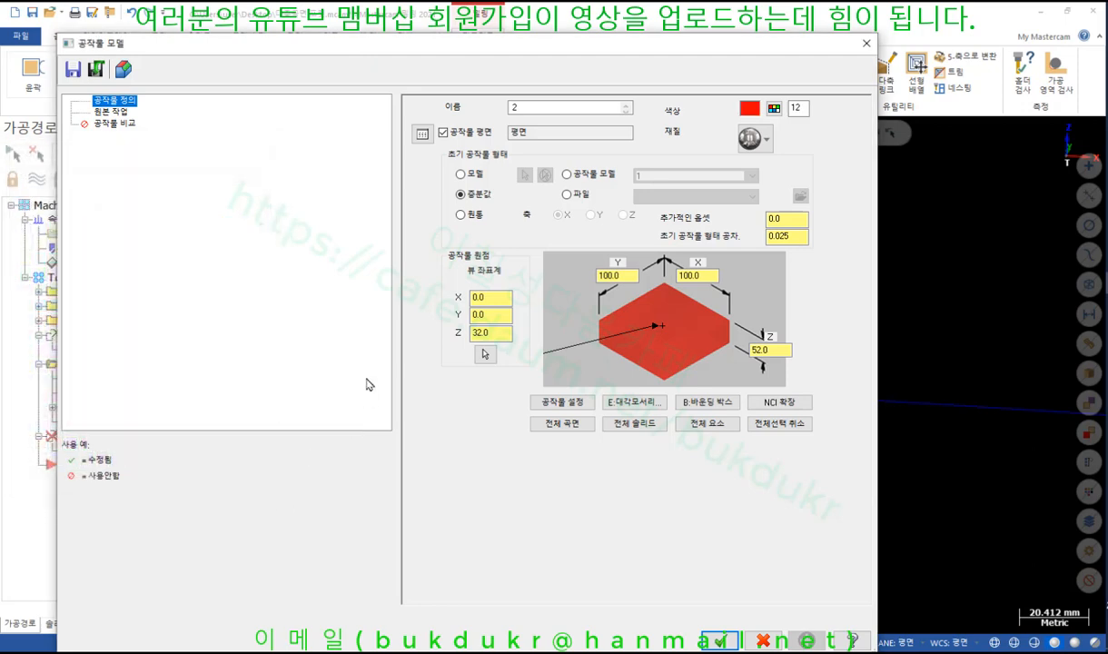
# Assign area roughing operation 5 as the source of stock model 2, generate it, and view its steps from the front
pyautogui.click(123, 112)
pyautogui.click(652, 196)
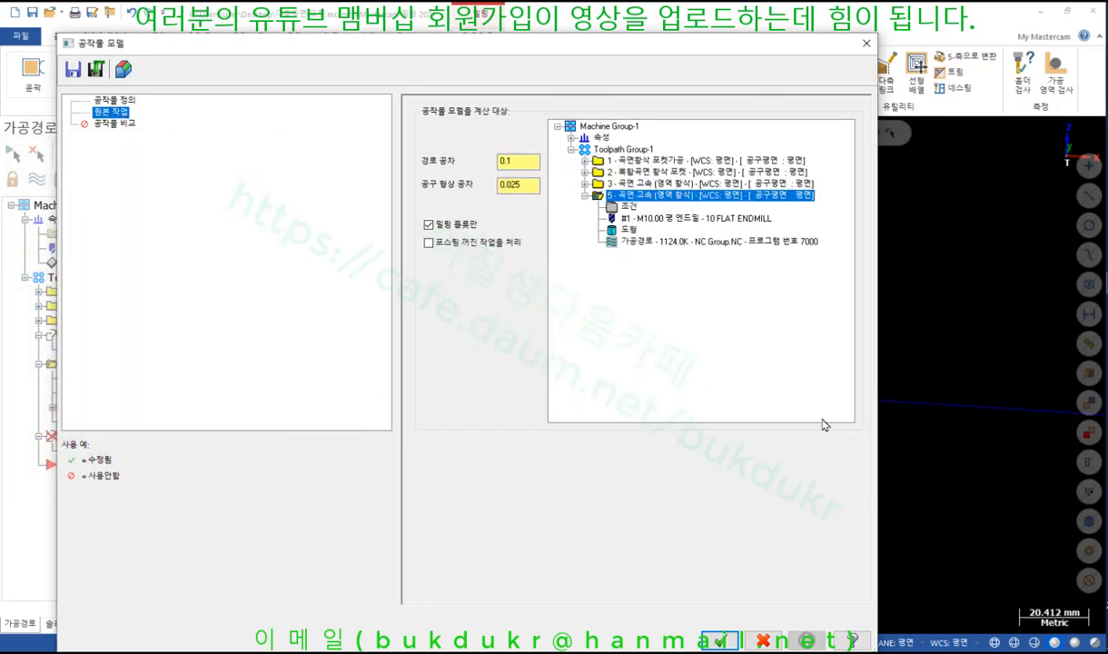
pyautogui.click(738, 640)
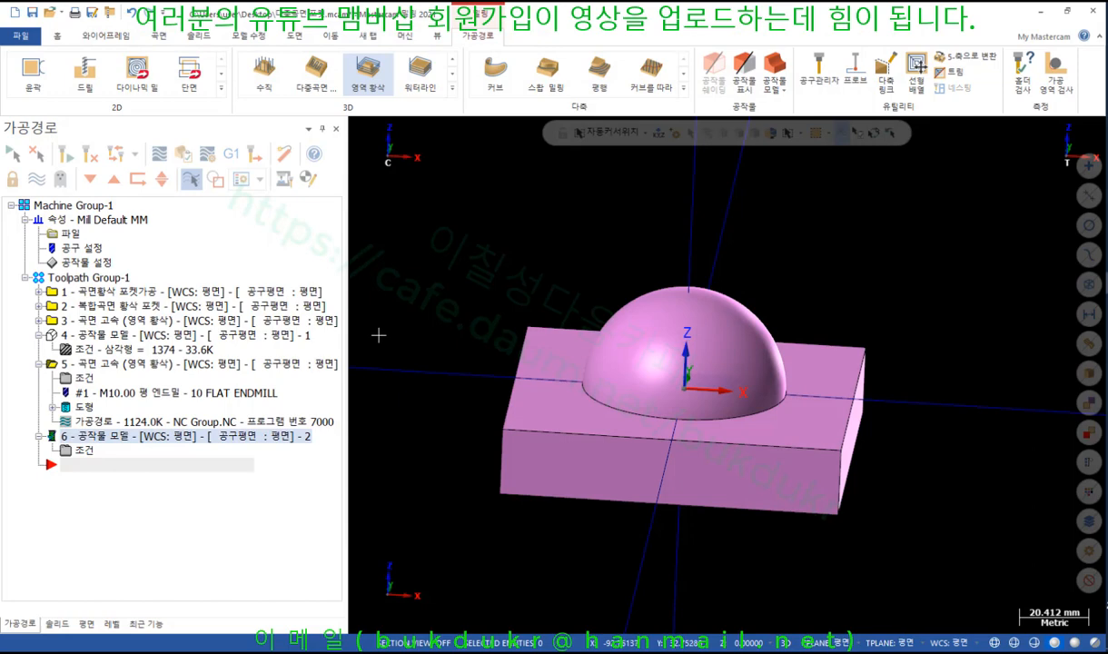
pyautogui.scroll(5, 547, 295)
pyautogui.moveTo(595, 292); pyautogui.dragTo(512, 237, button='middle')
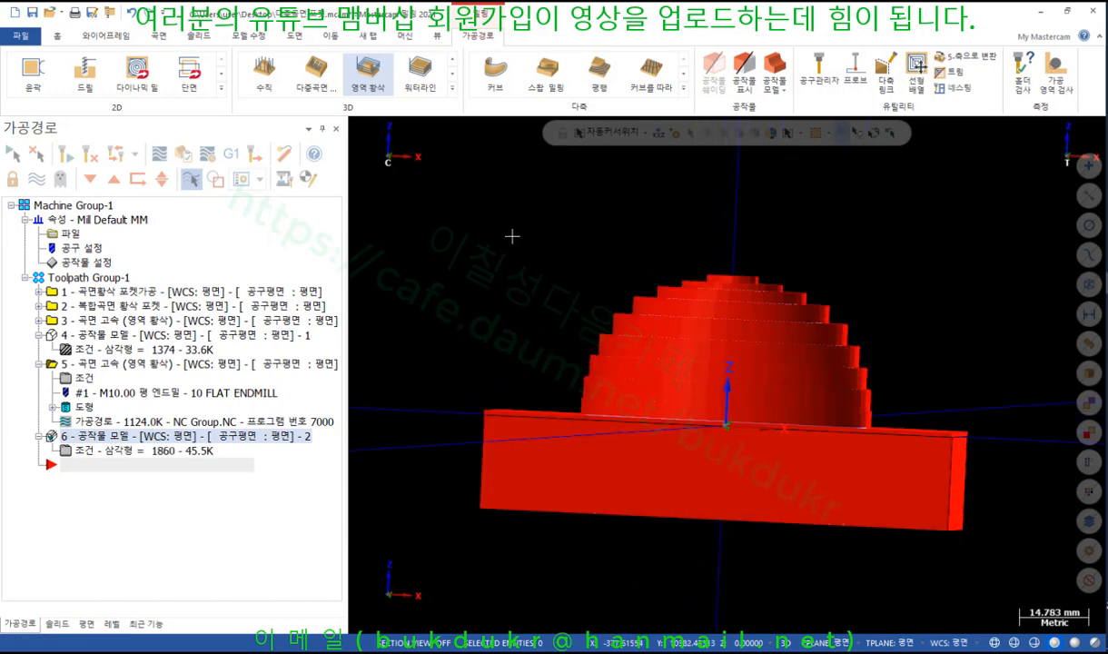
# Mark the front plane (정면) as a section plane for cutting through the red stock model
pyautogui.rightClick(513, 236)
pyautogui.click(437, 259)
pyautogui.click(86, 624)
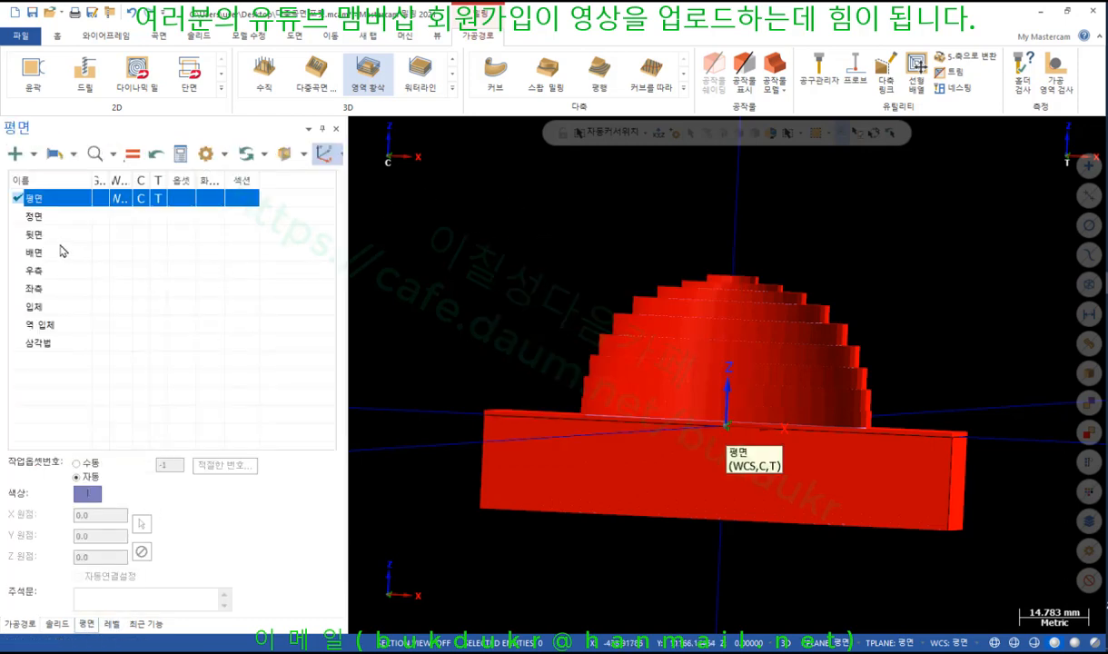
pyautogui.click(240, 216)
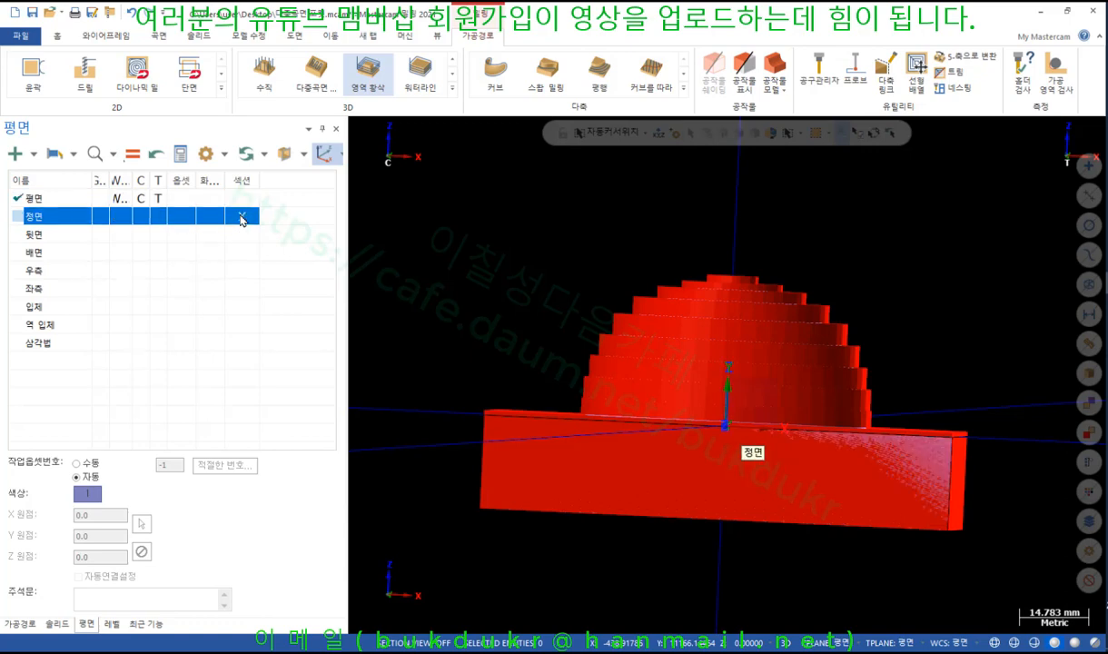
pyautogui.moveTo(696, 269); pyautogui.dragTo(647, 305, button='middle')
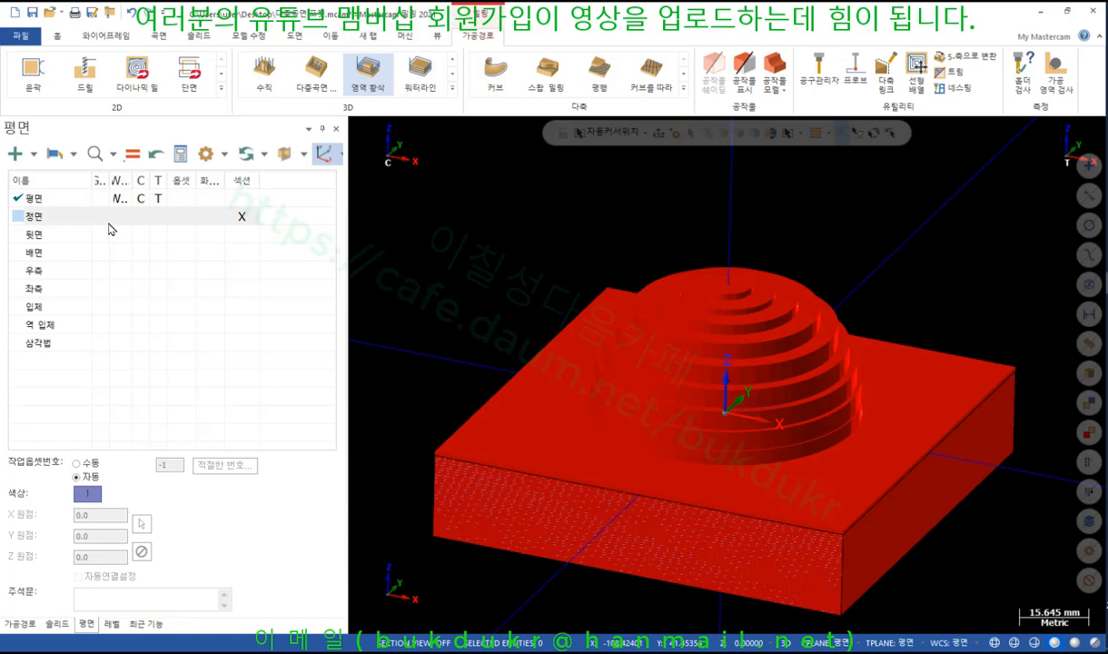
pyautogui.click(241, 234)
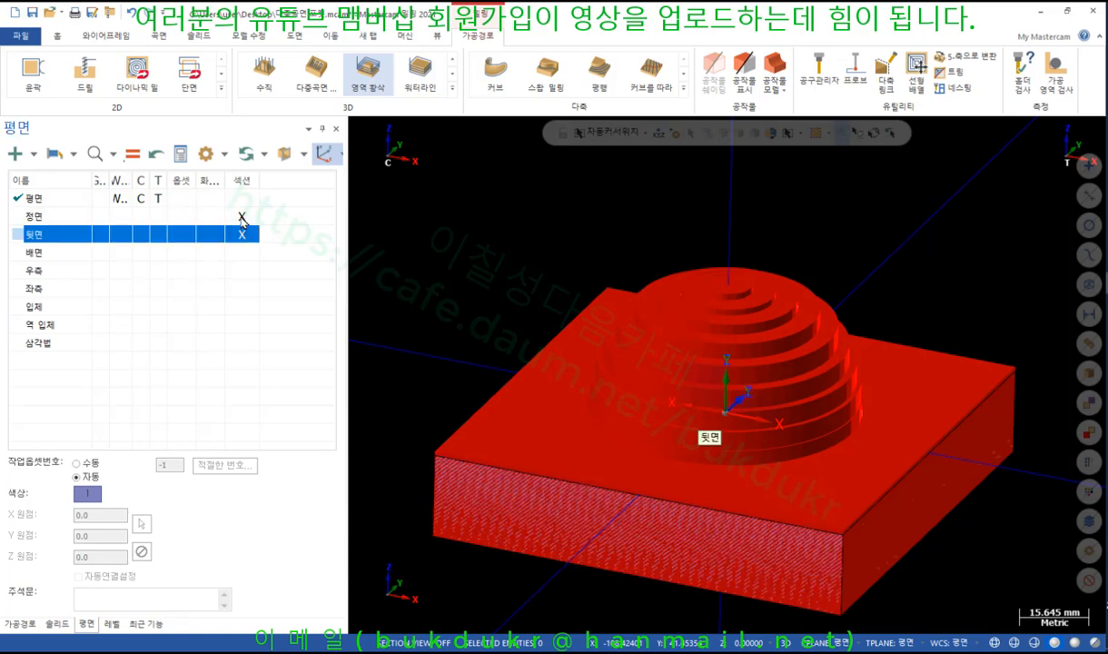
pyautogui.click(242, 218)
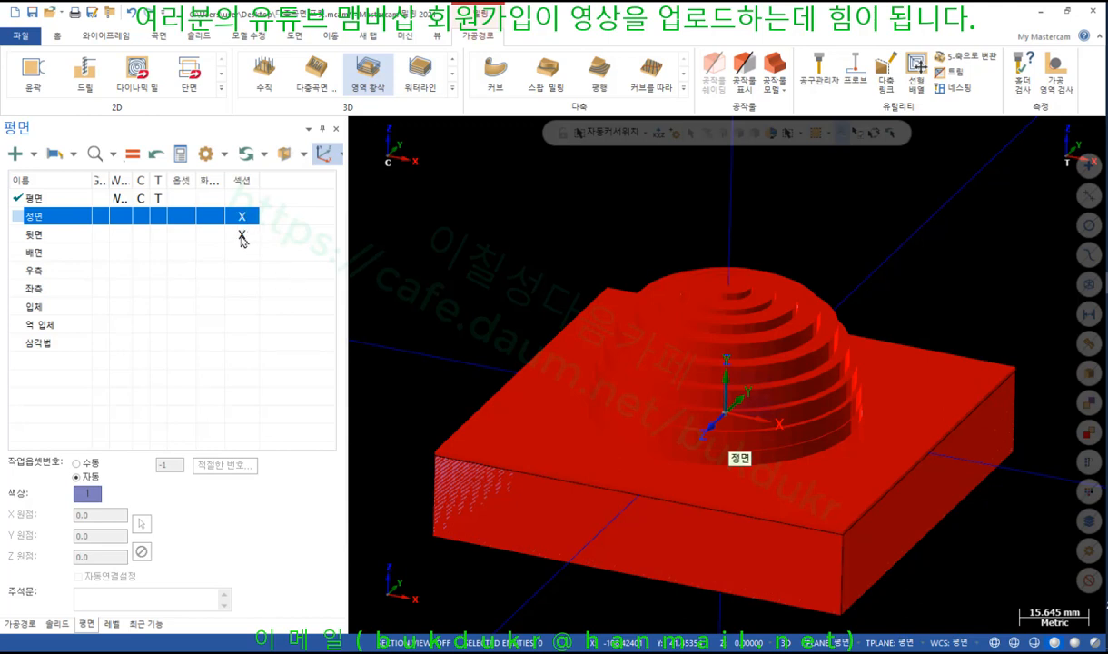
pyautogui.click(242, 236)
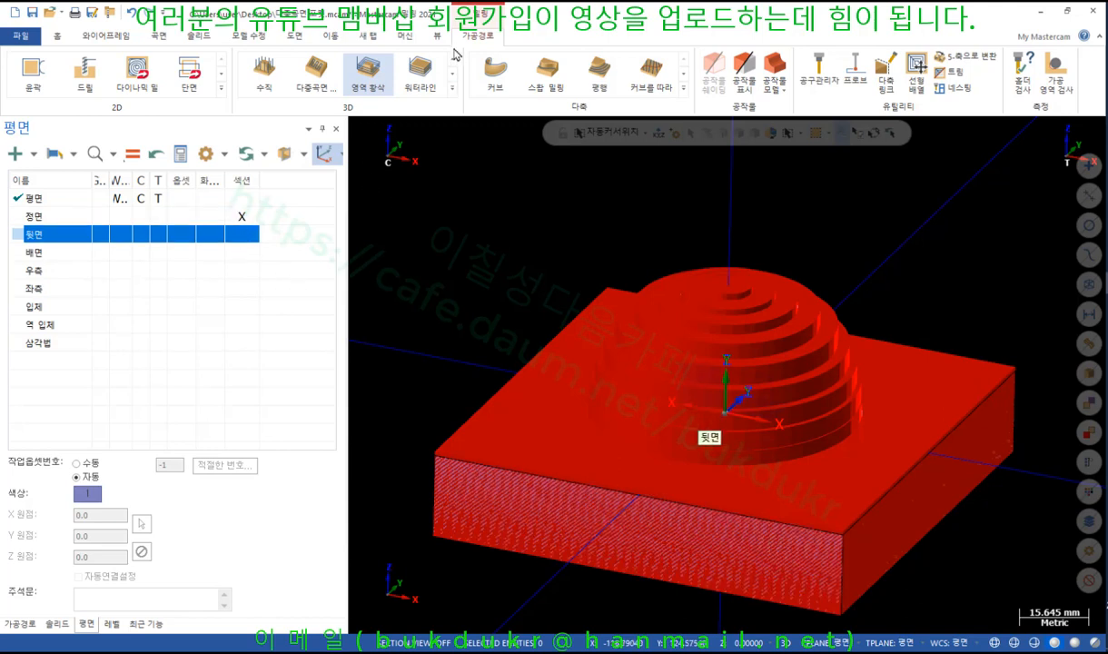
# Turn on the section view to cut the red stock model at the front plane and return to the toolpath list
pyautogui.click(439, 40)
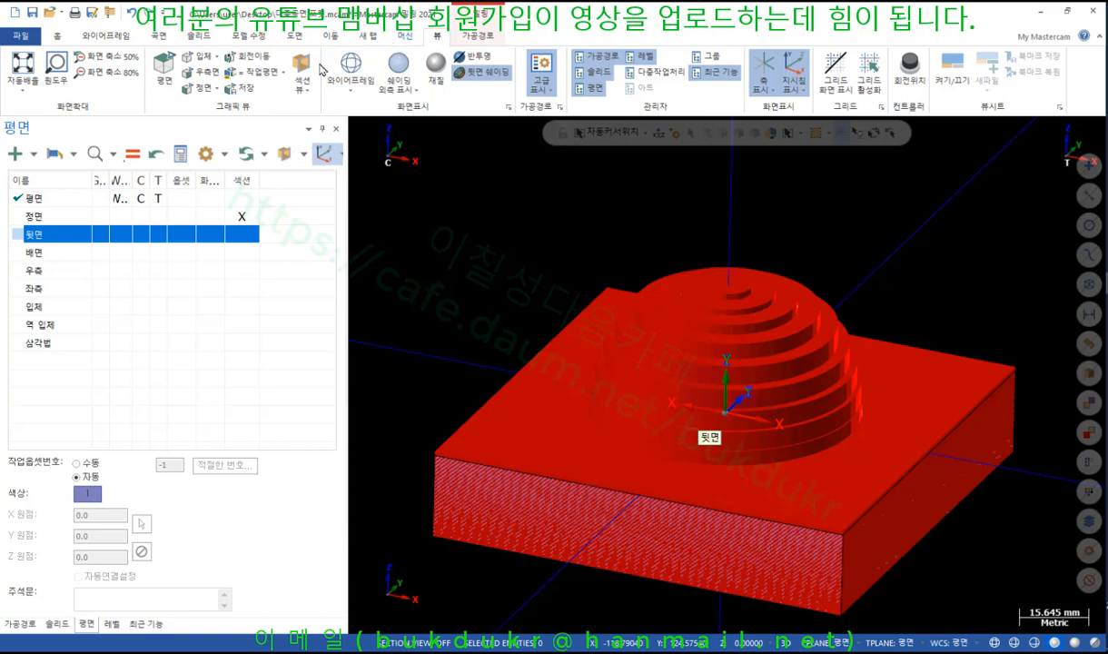
pyautogui.click(301, 69)
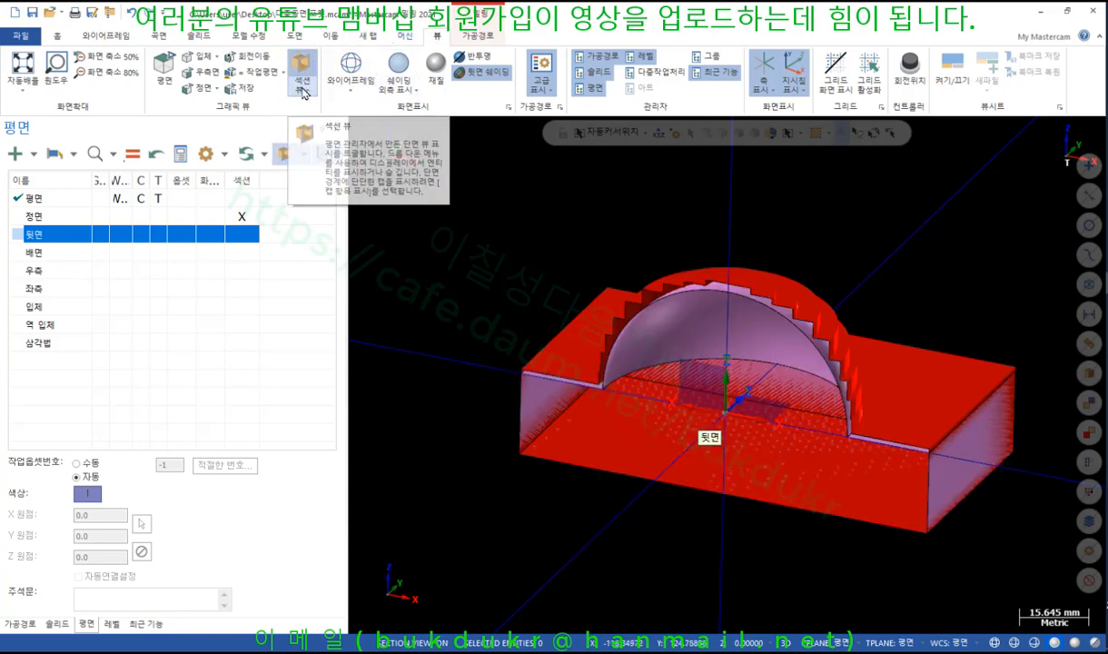
pyautogui.click(7, 627)
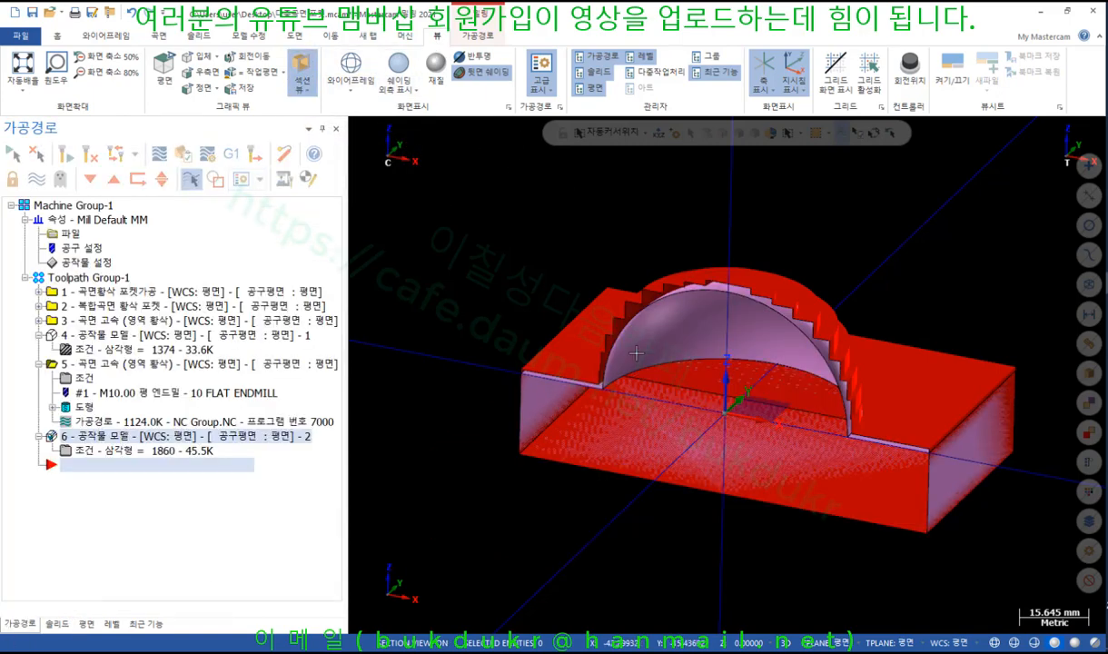
# View the section from the front and overlay stock models 1 and 2 to compare their leftover steps on the dome
pyautogui.scroll(2, 826, 269)
pyautogui.moveTo(825, 268); pyautogui.dragTo(914, 218, button='middle')
pyautogui.rightClick(914, 218)
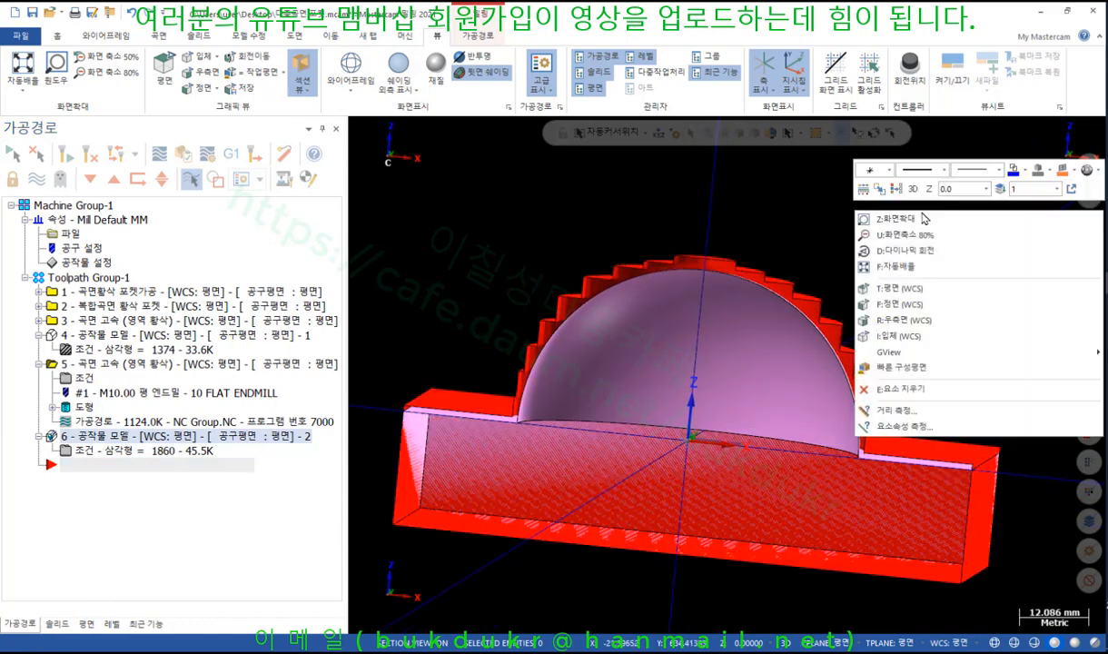
pyautogui.click(872, 293)
pyautogui.scroll(3, 744, 228)
pyautogui.scroll(-2, 690, 223)
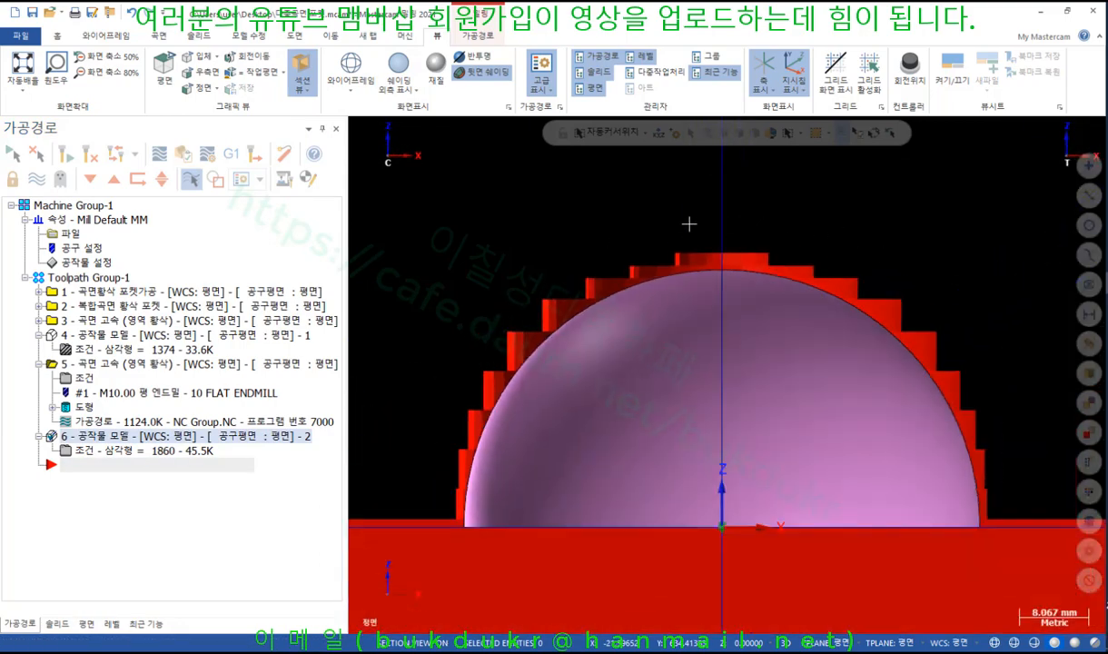
pyautogui.click(84, 336)
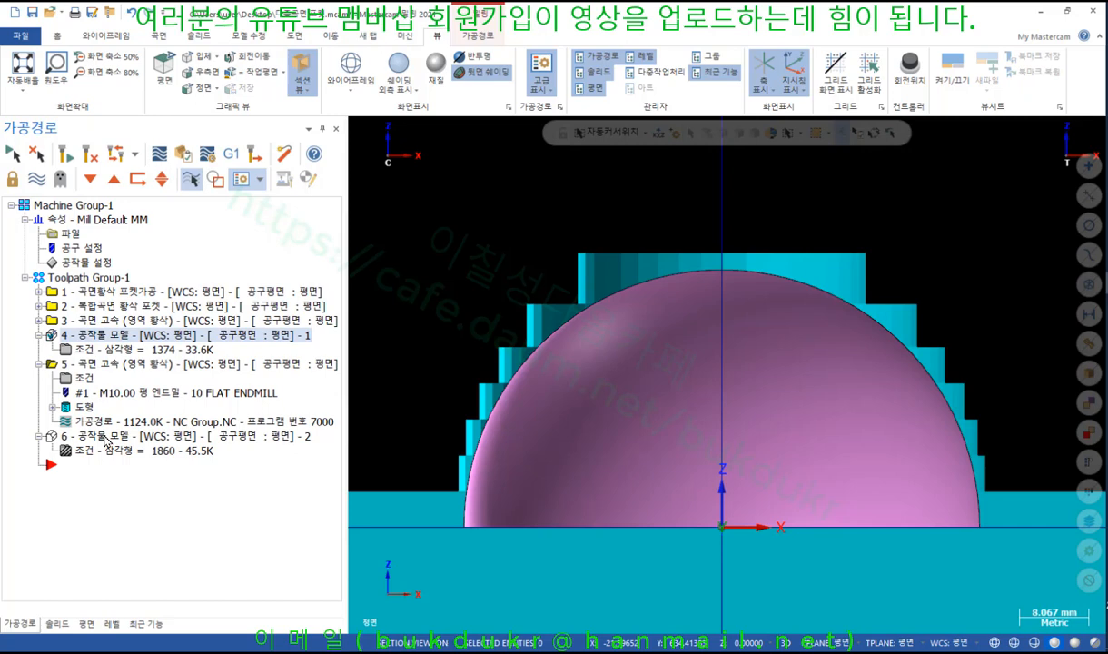
pyautogui.click(106, 439)
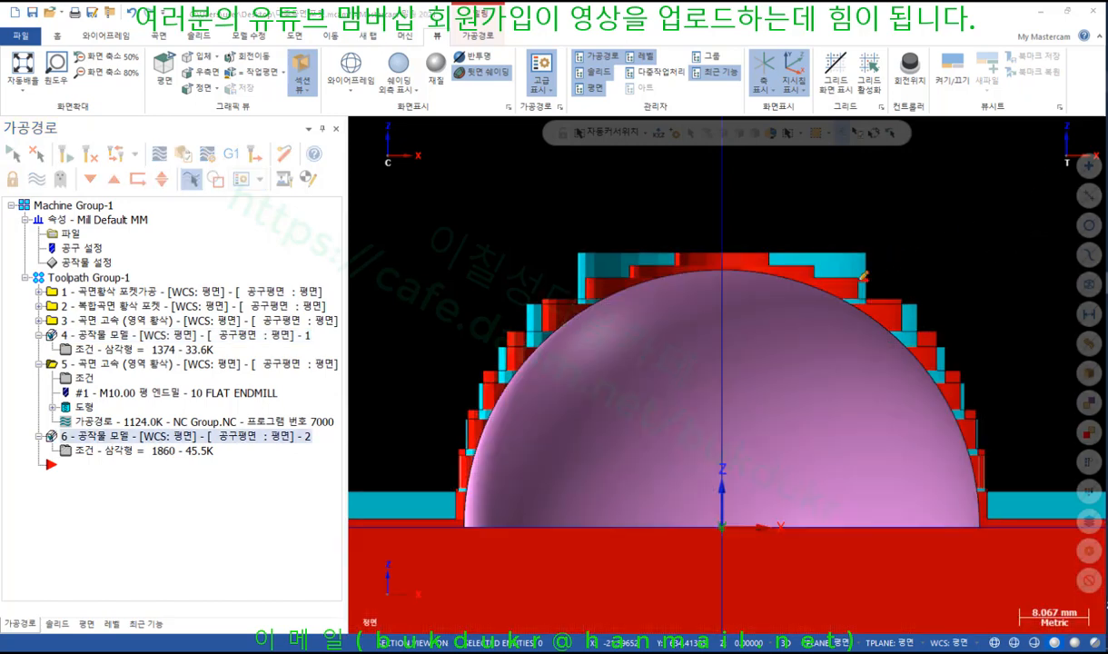
pyautogui.moveTo(770, 254)
pyautogui.mouseDown()
pyautogui.moveTo(899, 241)
pyautogui.moveTo(863, 278)
pyautogui.mouseUp()
pyautogui.moveTo(908, 336)
pyautogui.mouseDown()
pyautogui.moveTo(900, 302)
pyautogui.moveTo(922, 323)
pyautogui.mouseUp()
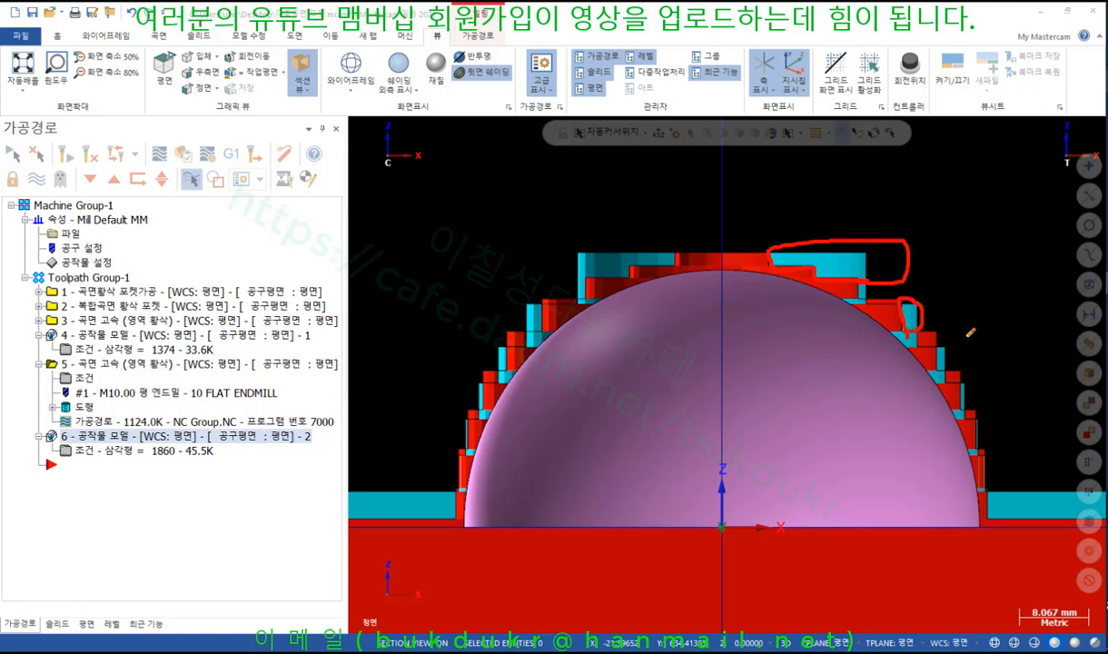
pyautogui.moveTo(979, 505)
pyautogui.mouseDown()
pyautogui.moveTo(963, 399)
pyautogui.moveTo(974, 525)
pyautogui.mouseUp()
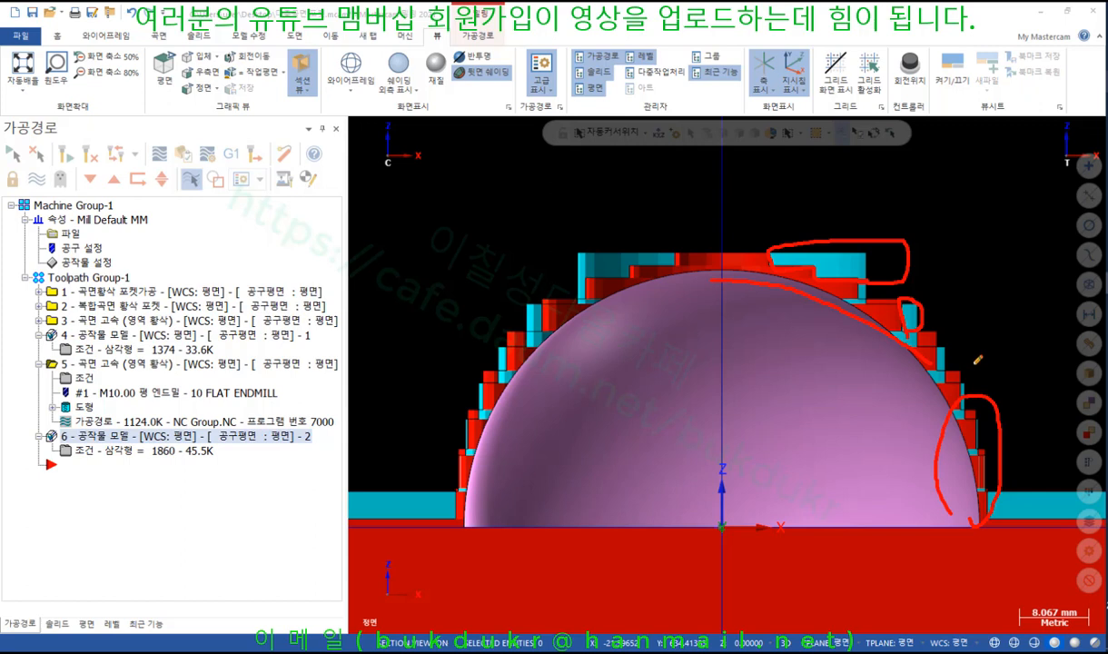
pyautogui.moveTo(948, 198)
pyautogui.mouseDown()
pyautogui.moveTo(974, 219)
pyautogui.moveTo(1009, 209)
pyautogui.moveTo(1003, 219)
pyautogui.moveTo(1026, 195)
pyautogui.mouseUp()
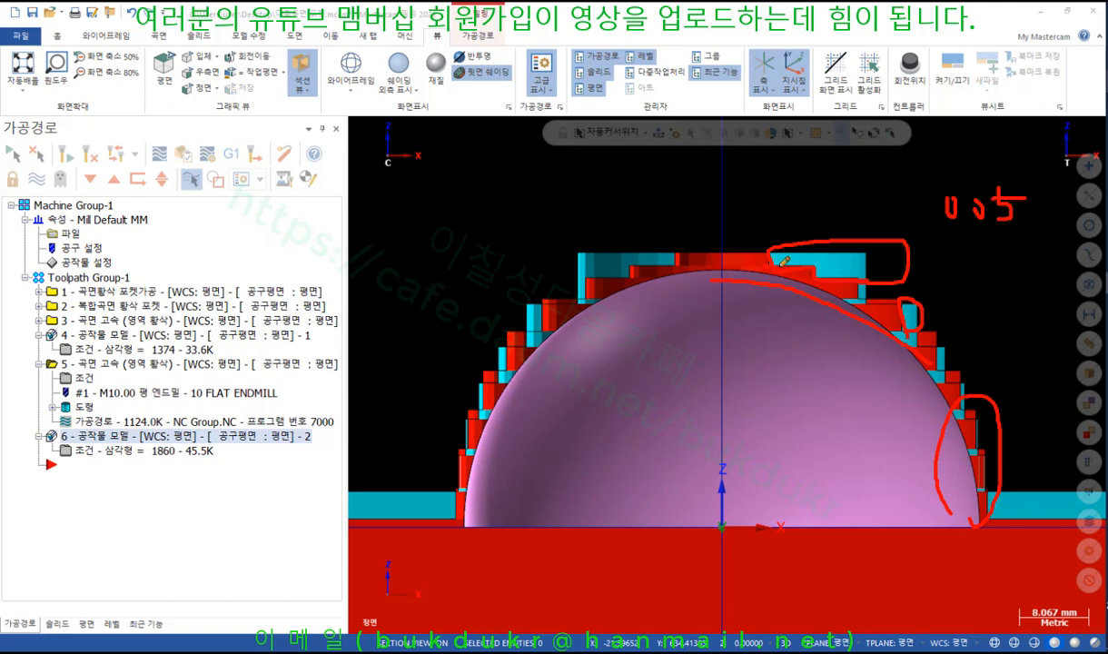
pyautogui.moveTo(768, 268); pyautogui.dragTo(918, 277)
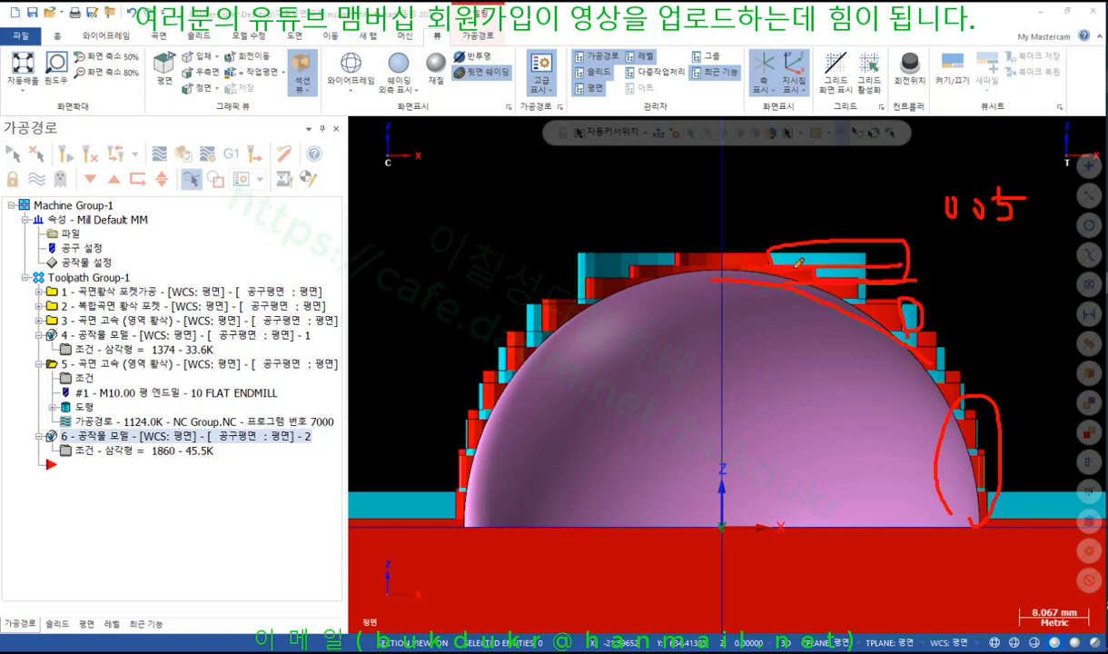
pyautogui.moveTo(667, 259); pyautogui.dragTo(822, 258)
pyautogui.moveTo(699, 241); pyautogui.dragTo(696, 361)
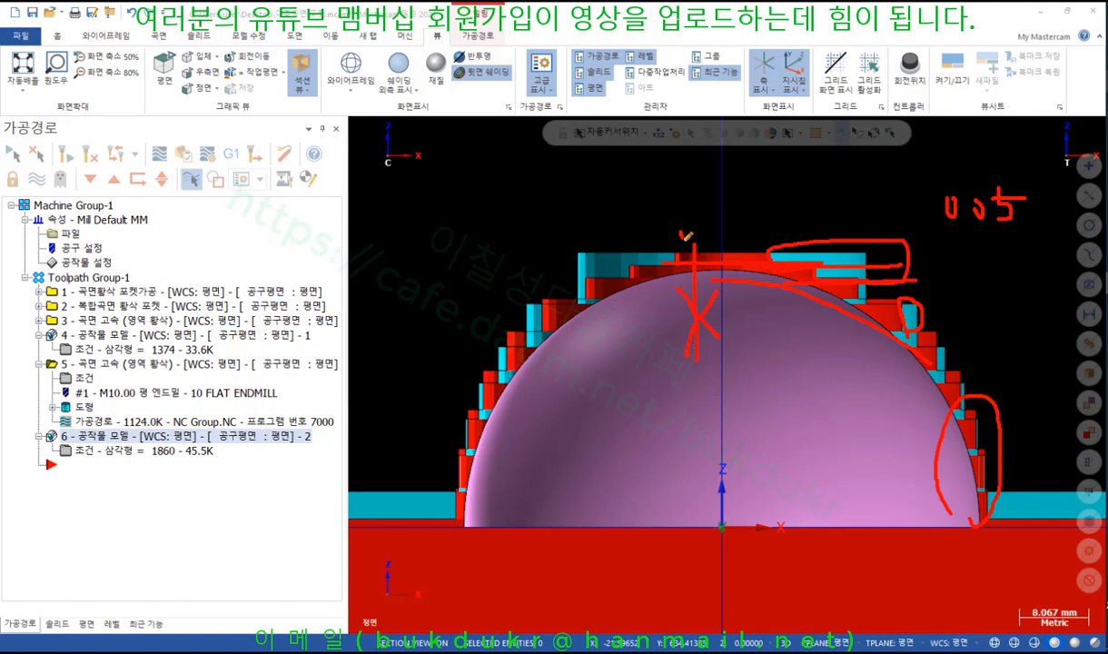
pyautogui.moveTo(687, 236); pyautogui.dragTo(691, 274)
pyautogui.moveTo(944, 231)
pyautogui.mouseDown()
pyautogui.moveTo(1062, 191)
pyautogui.moveTo(932, 220)
pyautogui.mouseUp()
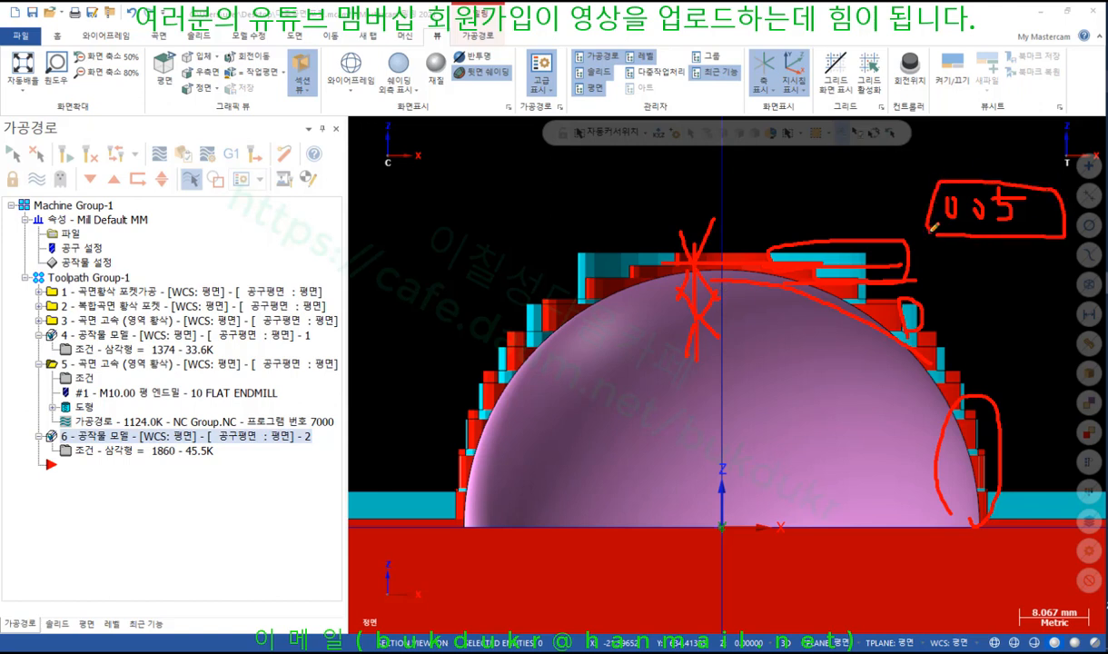
pyautogui.rightClick(783, 180)
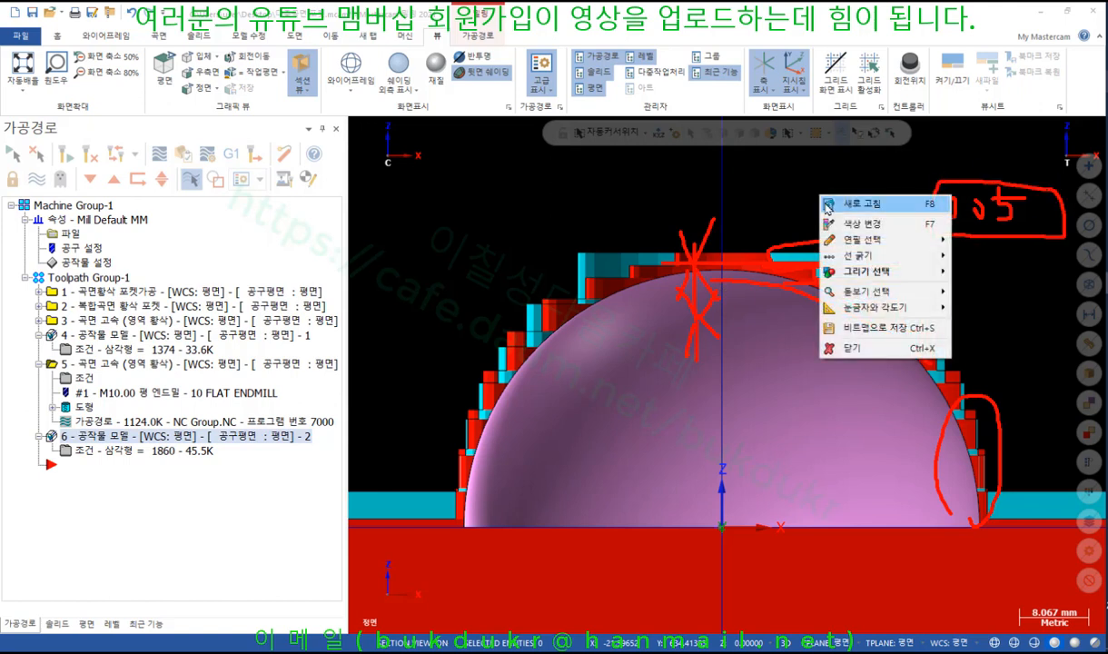
pyautogui.click(822, 334)
# Compare the overlaid stock models 1 and 2 around the dome from the top plane view
pyautogui.rightClick(481, 217)
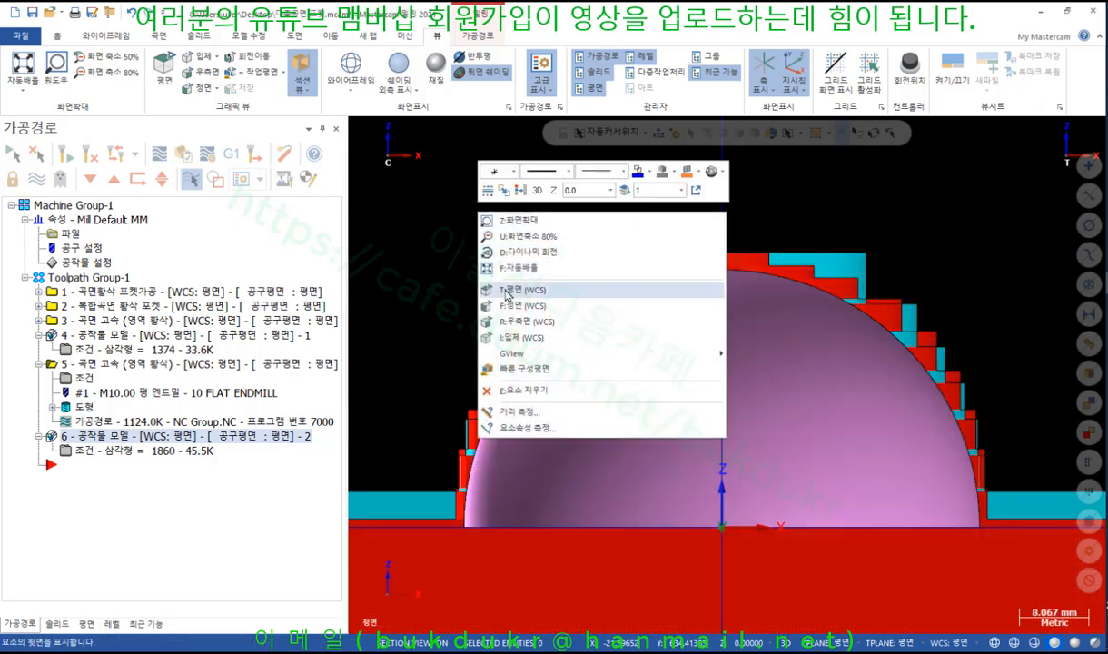
pyautogui.click(485, 289)
pyautogui.scroll(2, 617, 279)
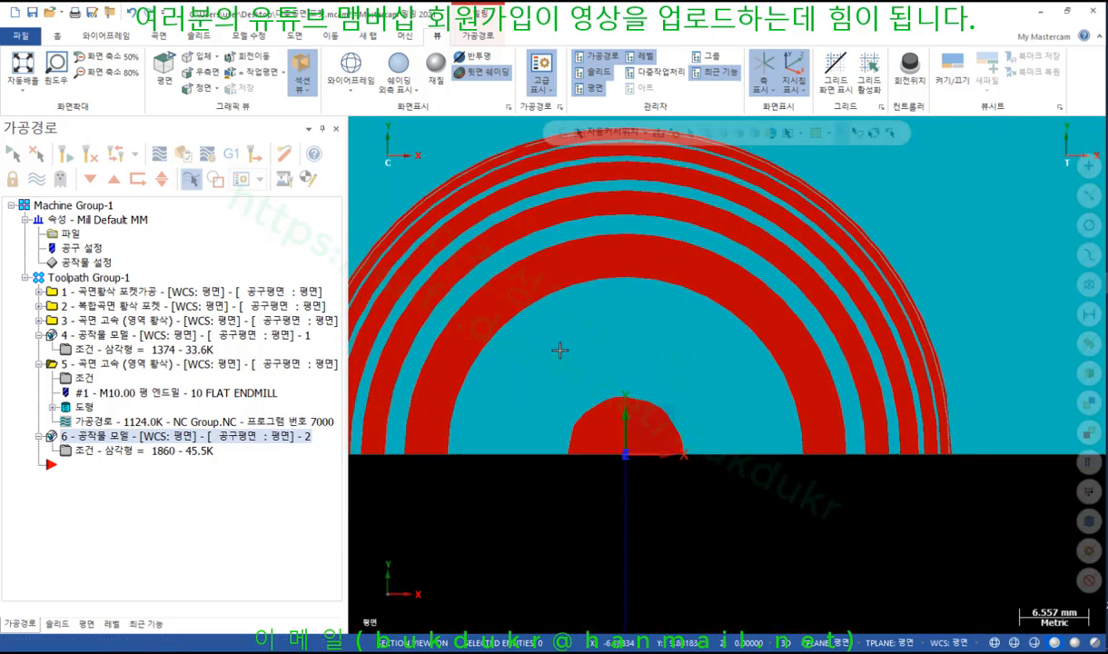
pyautogui.scroll(-3, 950, 401)
pyautogui.scroll(1, 762, 358)
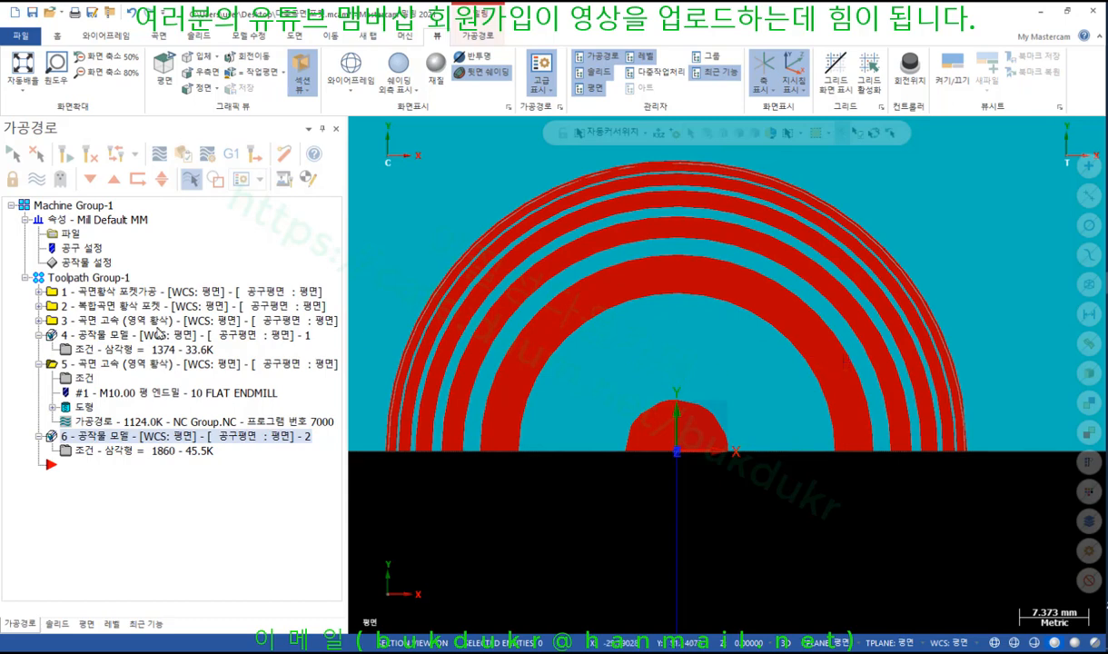
# Display the toolpath of area roughing operation 5 and that of operation 3 to compare their passes over the dome
pyautogui.click(98, 363)
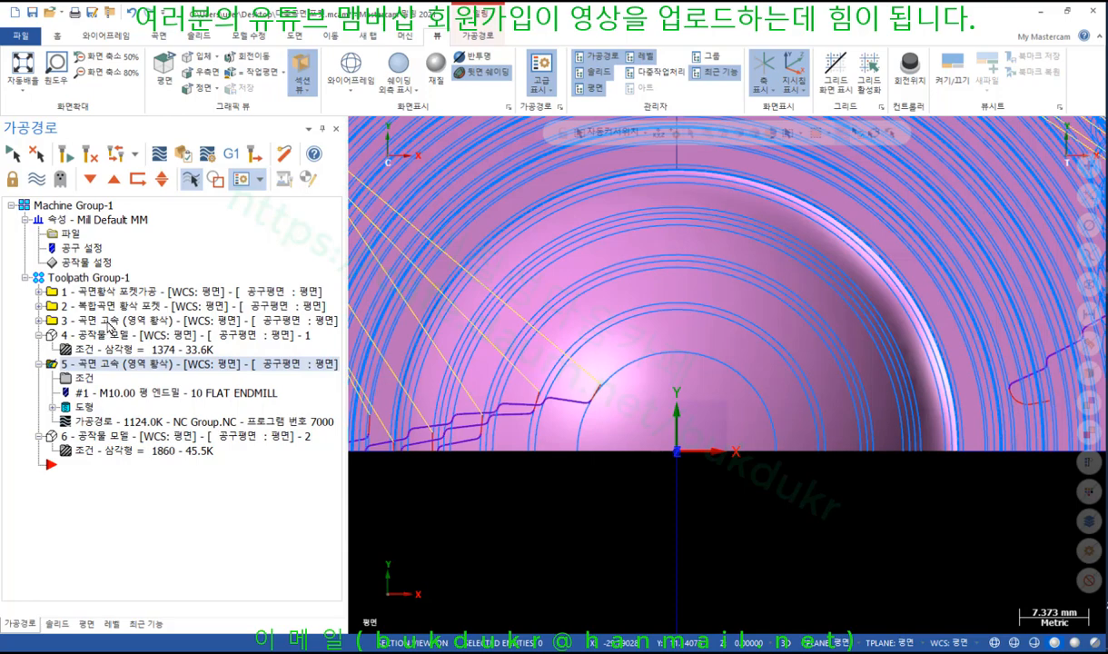
pyautogui.click(110, 320)
pyautogui.scroll(-1, 661, 343)
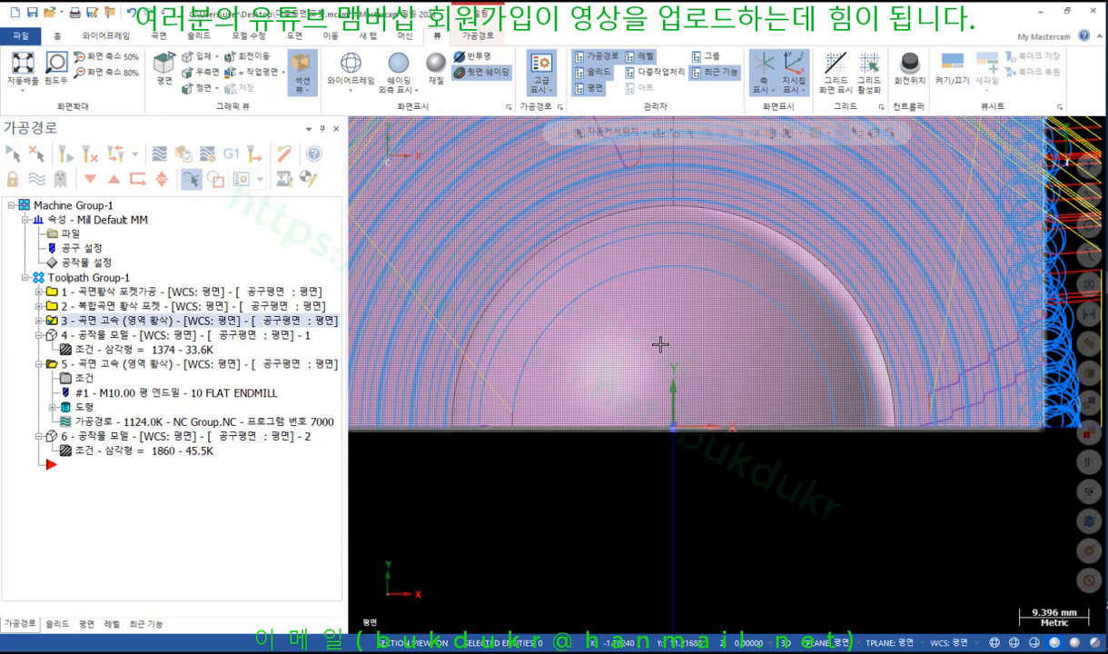
pyautogui.scroll(-1, 661, 344)
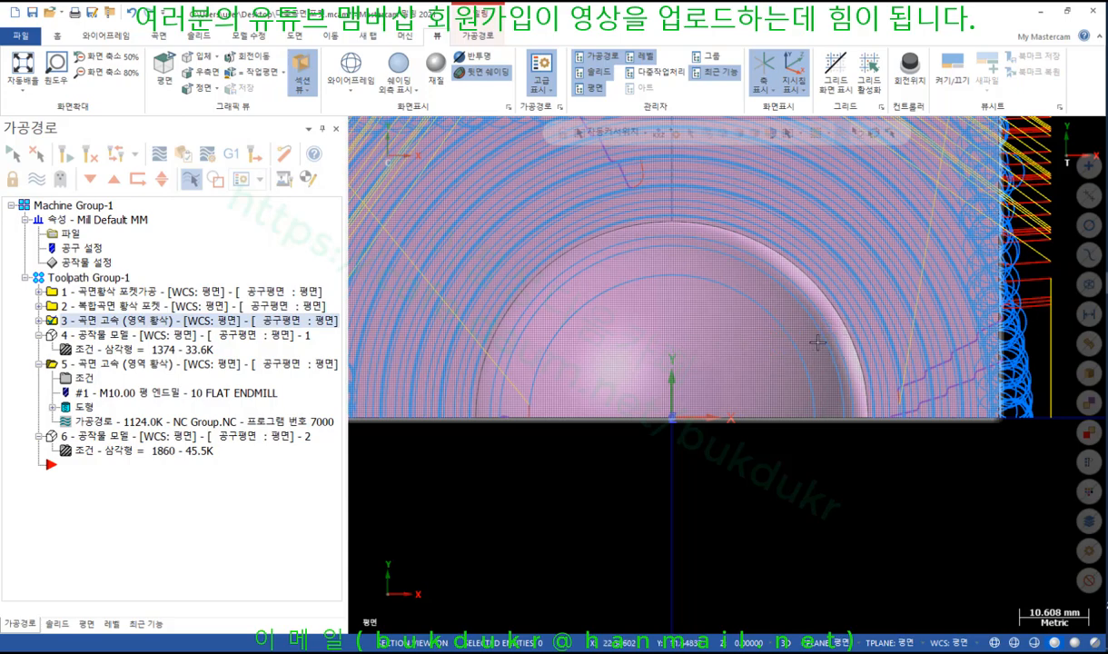
pyautogui.moveTo(722, 332)
pyautogui.mouseDown()
pyautogui.moveTo(704, 400)
pyautogui.moveTo(735, 386)
pyautogui.mouseUp()
pyautogui.moveTo(652, 290)
pyautogui.mouseDown()
pyautogui.moveTo(674, 304)
pyautogui.moveTo(627, 318)
pyautogui.moveTo(645, 332)
pyautogui.moveTo(672, 309)
pyautogui.moveTo(716, 322)
pyautogui.moveTo(595, 334)
pyautogui.moveTo(702, 361)
pyautogui.mouseUp()
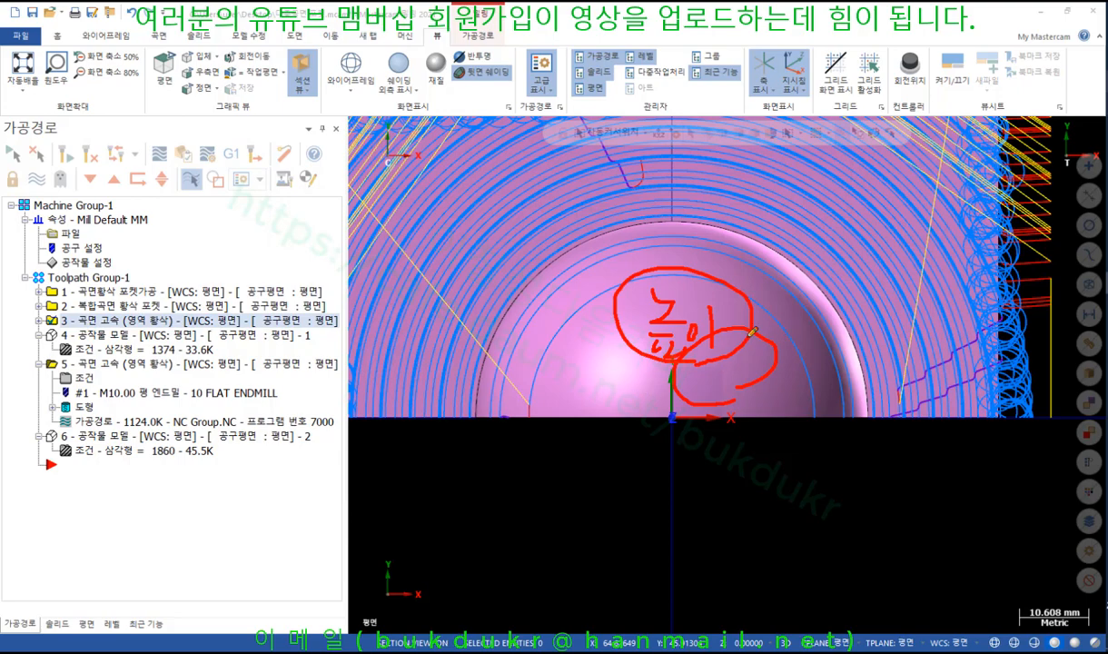
pyautogui.rightClick(752, 273)
pyautogui.click(799, 423)
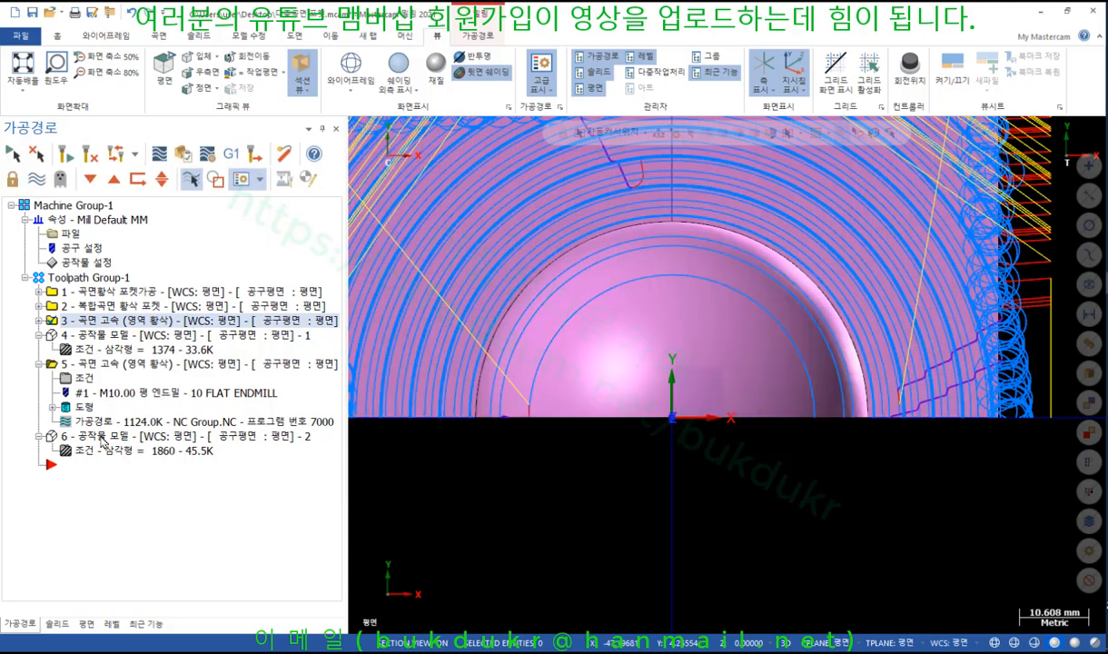
# Display operation 5's toolpath again and examine its additional passes over the dome
pyautogui.click(105, 364)
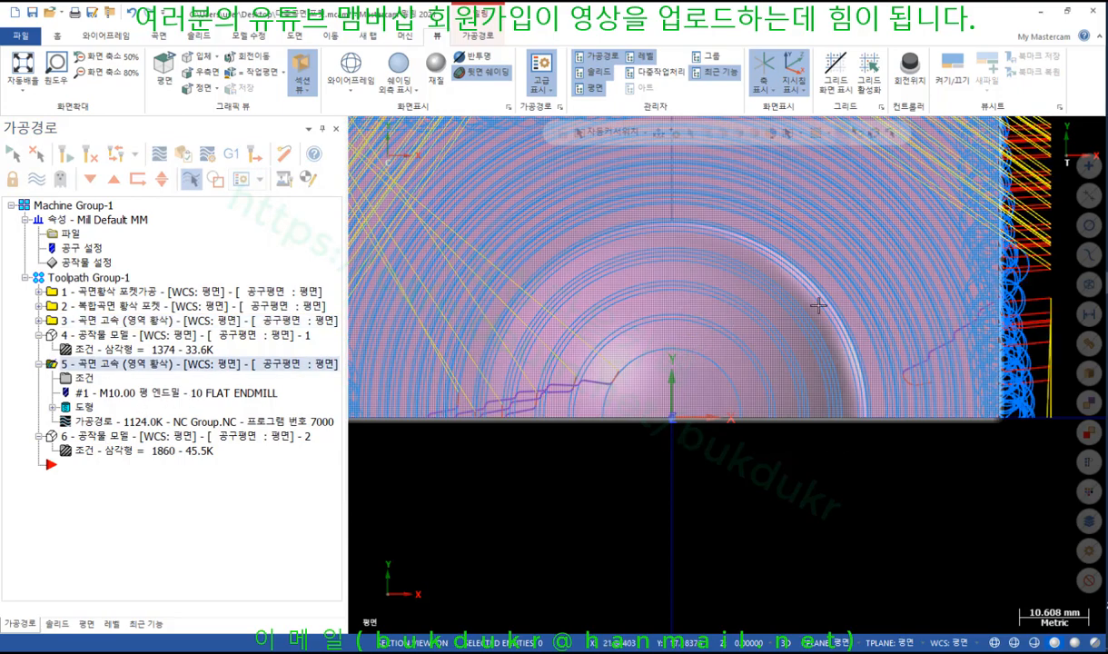
pyautogui.scroll(2, 718, 391)
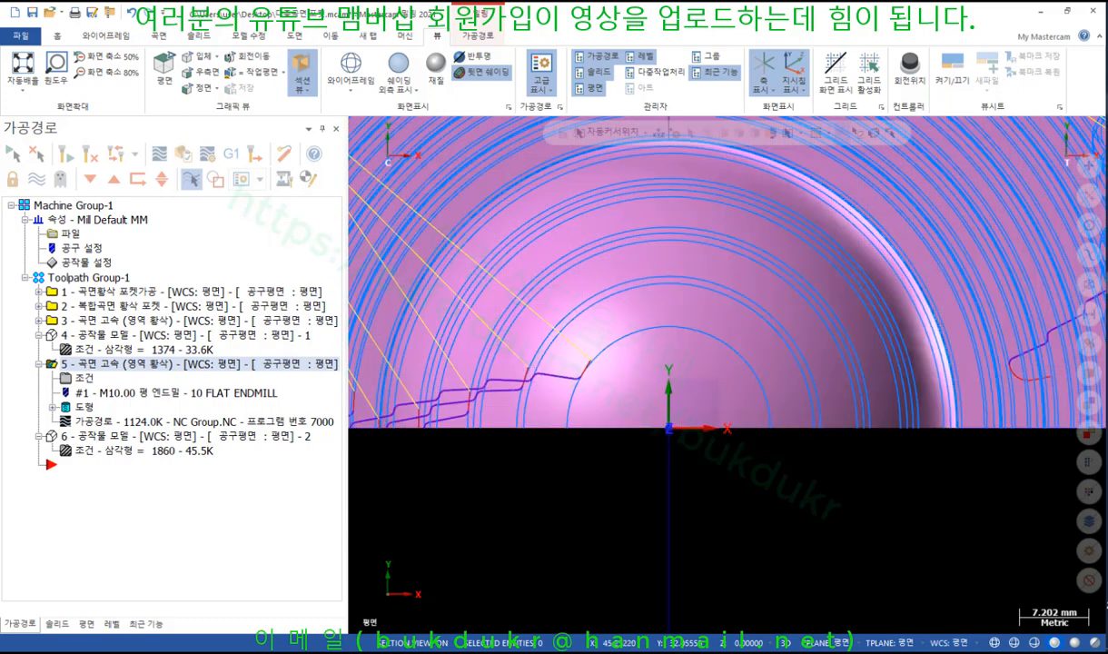
pyautogui.moveTo(488, 324); pyautogui.dragTo(498, 442)
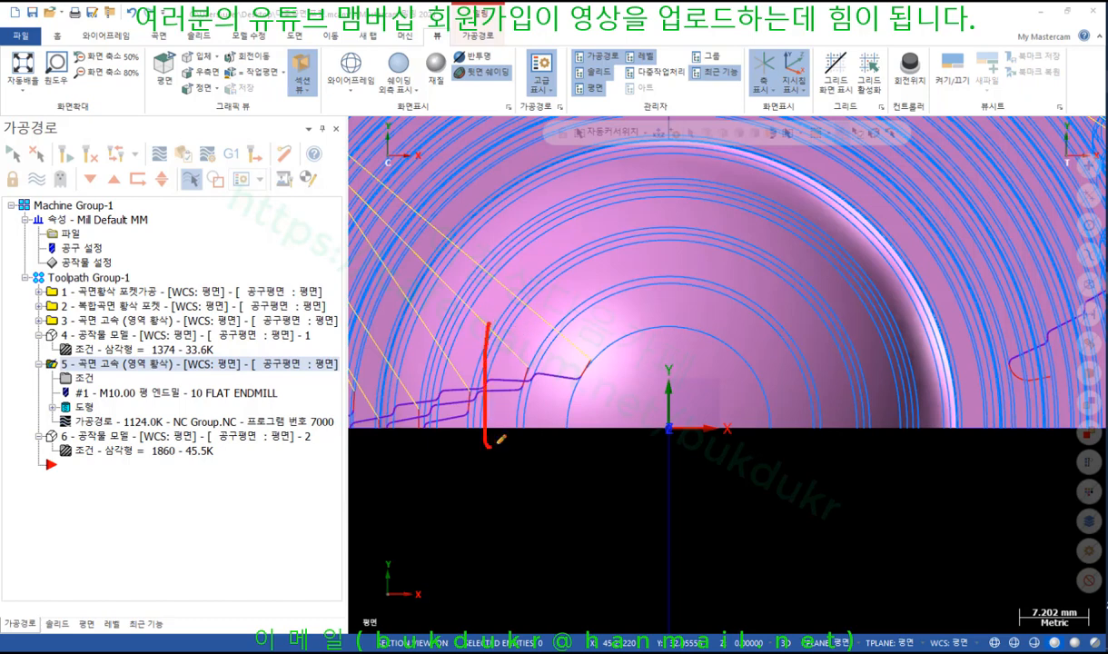
pyautogui.moveTo(869, 332); pyautogui.dragTo(868, 452)
pyautogui.moveTo(870, 320); pyautogui.dragTo(872, 452)
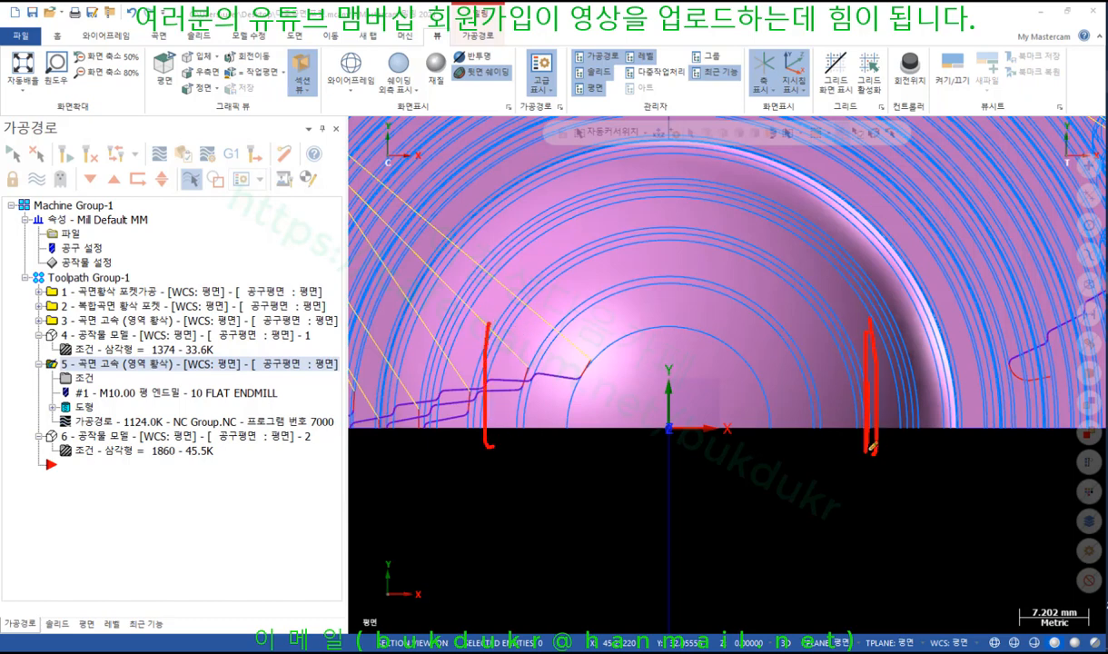
pyautogui.moveTo(800, 333); pyautogui.dragTo(813, 470)
pyautogui.moveTo(854, 414); pyautogui.dragTo(837, 442)
pyautogui.moveTo(841, 456); pyautogui.dragTo(837, 506)
pyautogui.moveTo(841, 470); pyautogui.dragTo(857, 480)
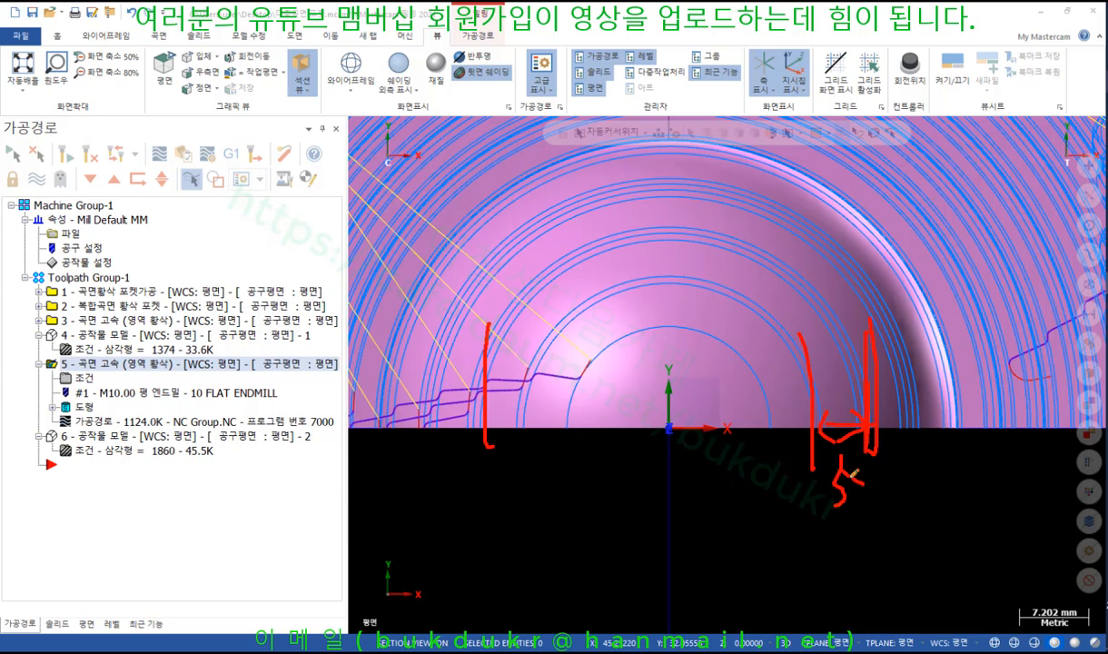
pyautogui.moveTo(751, 388); pyautogui.dragTo(769, 459)
pyautogui.rightClick(745, 487)
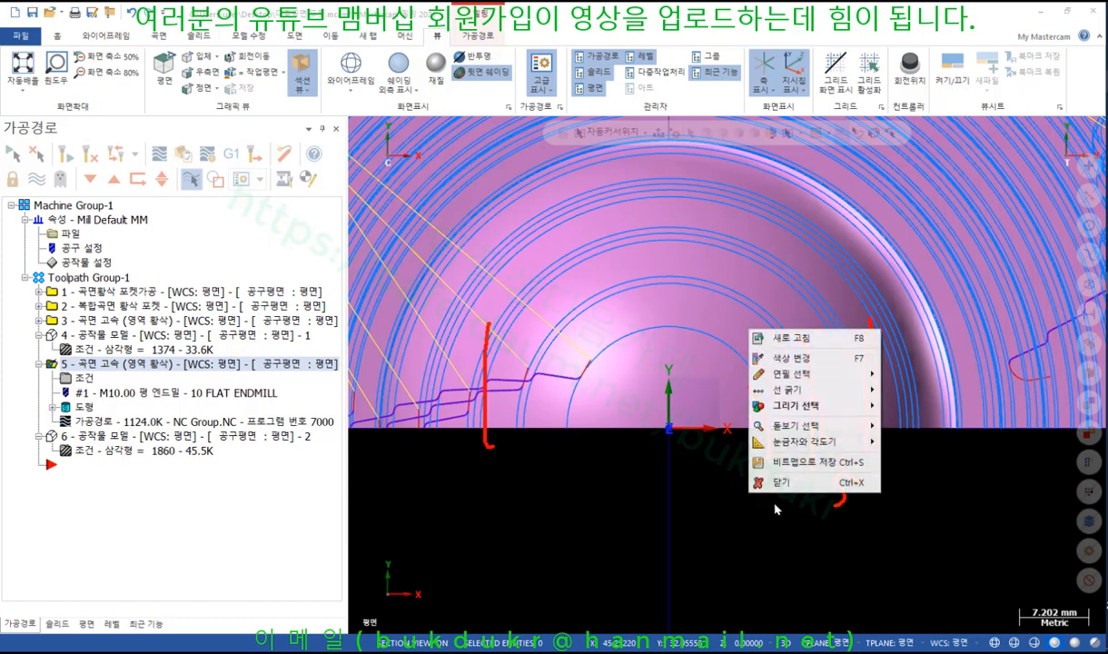
pyautogui.click(772, 464)
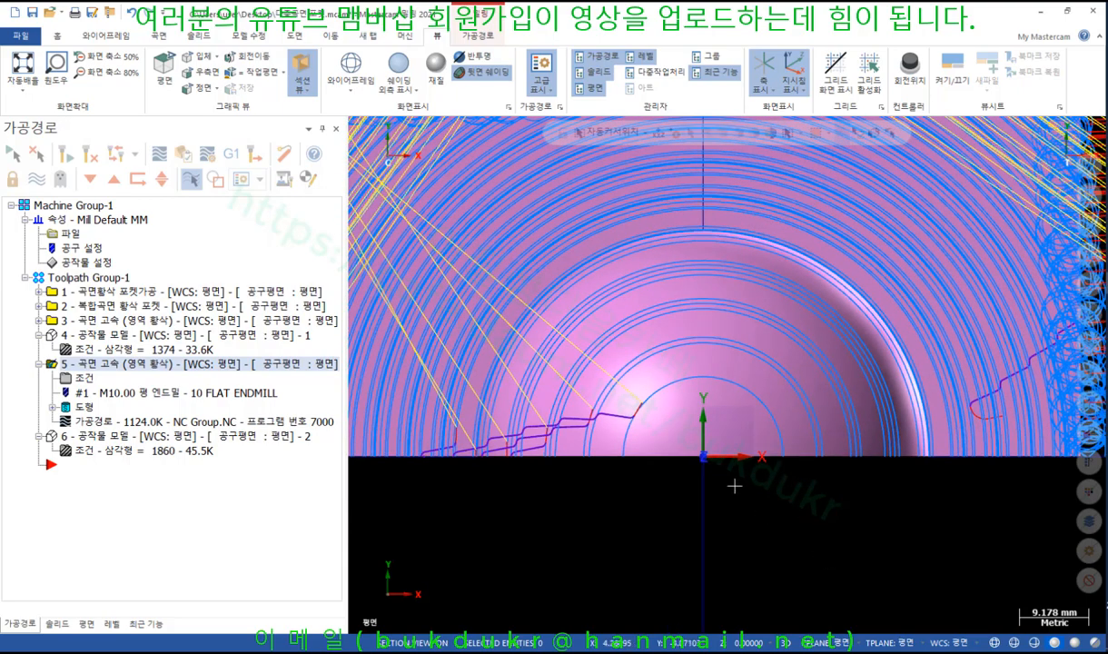
# Examine operation 5's cutting levels close to the dome's crown, from the front and from an oblique angle
pyautogui.scroll(2, 727, 479)
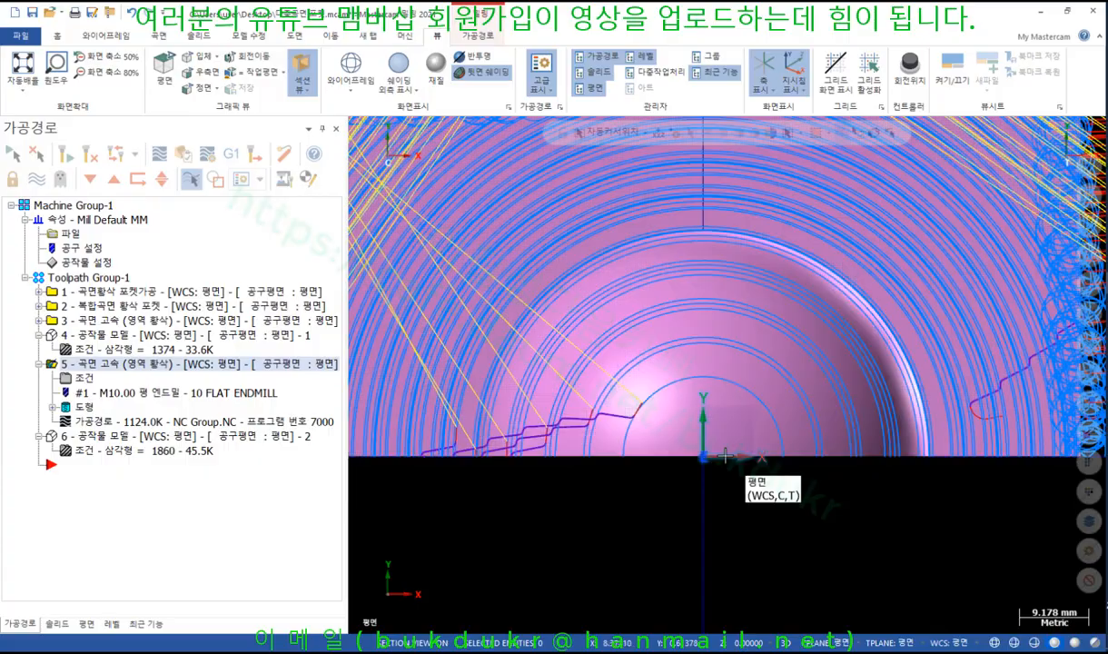
pyautogui.scroll(1, 735, 452)
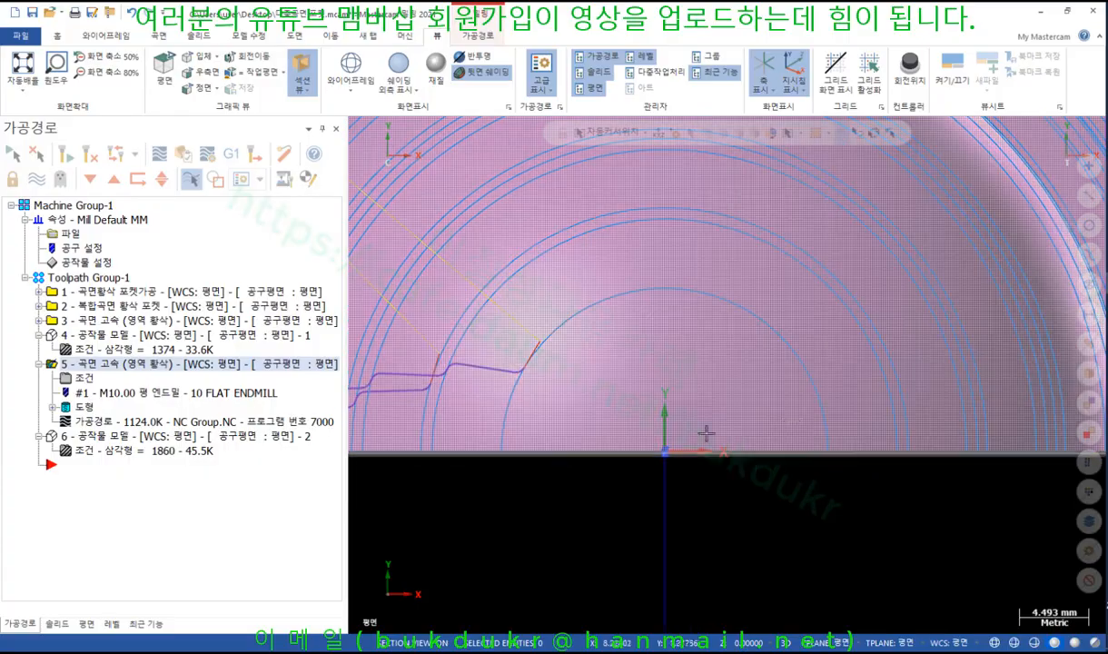
pyautogui.moveTo(685, 391); pyautogui.dragTo(698, 292, button='middle')
pyautogui.scroll(2, 636, 406)
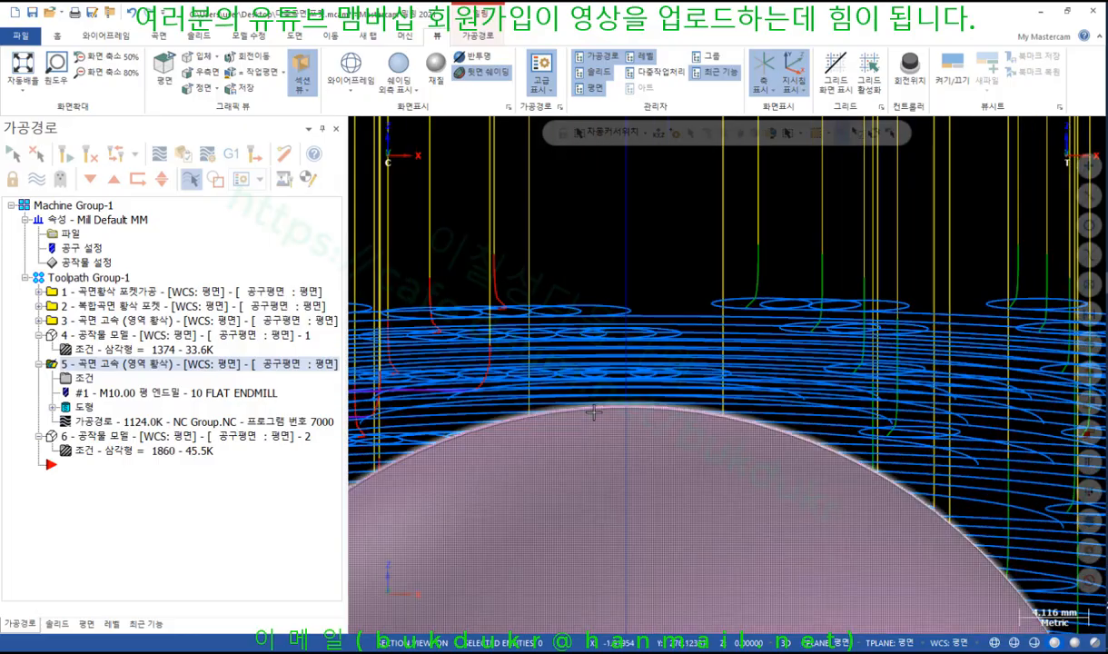
pyautogui.scroll(-5, 636, 406)
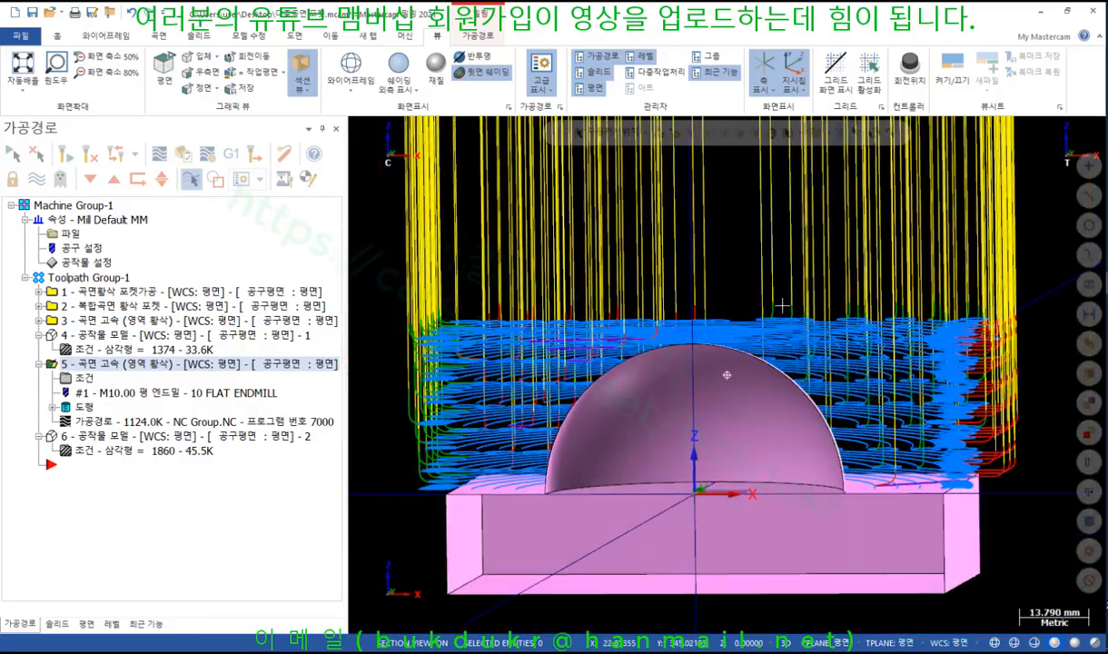
pyautogui.moveTo(636, 406); pyautogui.dragTo(774, 353, button='middle')
pyautogui.scroll(-2, 739, 443)
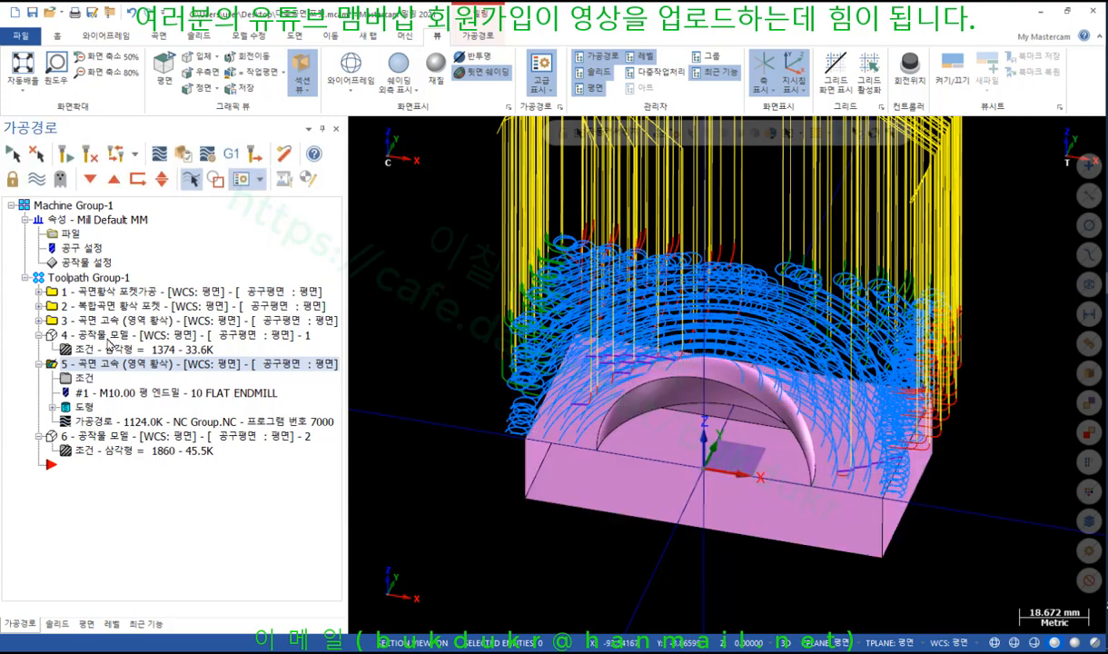
# Display the sectioned stock model 1 on its own for a close look at its steps over the dome
pyautogui.click(107, 336)
pyautogui.scroll(3, 648, 339)
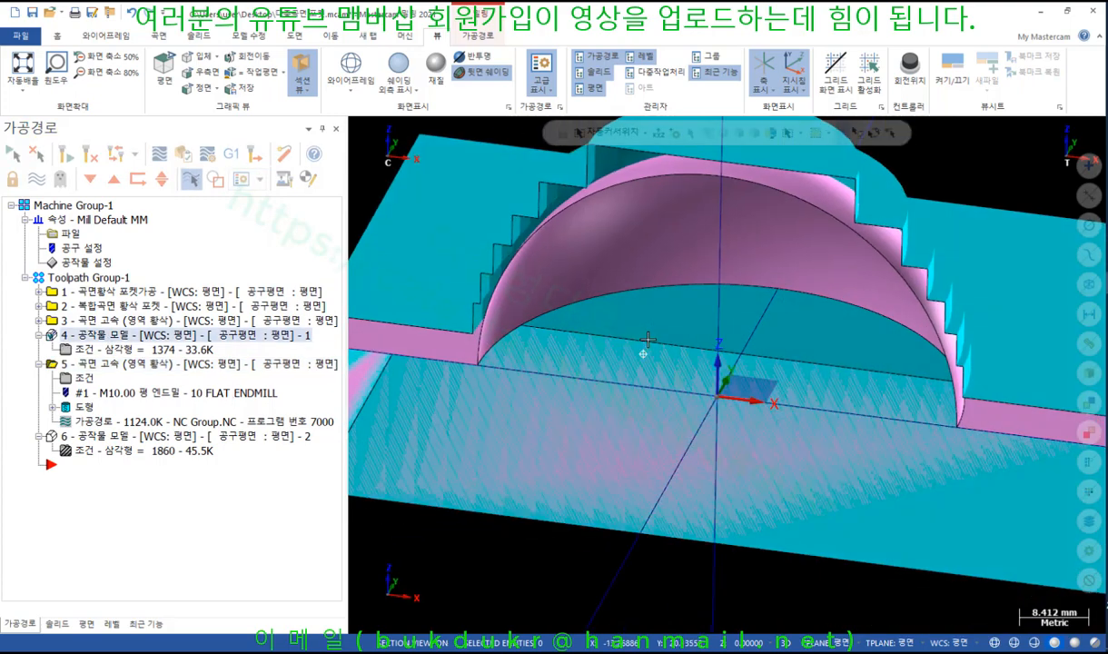
# Compare the sectioned stock model 1 with stock model 2 from operation 6, looking closely at the steps over the dome
pyautogui.moveTo(648, 339); pyautogui.dragTo(720, 314, button='middle')
pyautogui.scroll(-2, 722, 351)
pyautogui.scroll(-2, 771, 263)
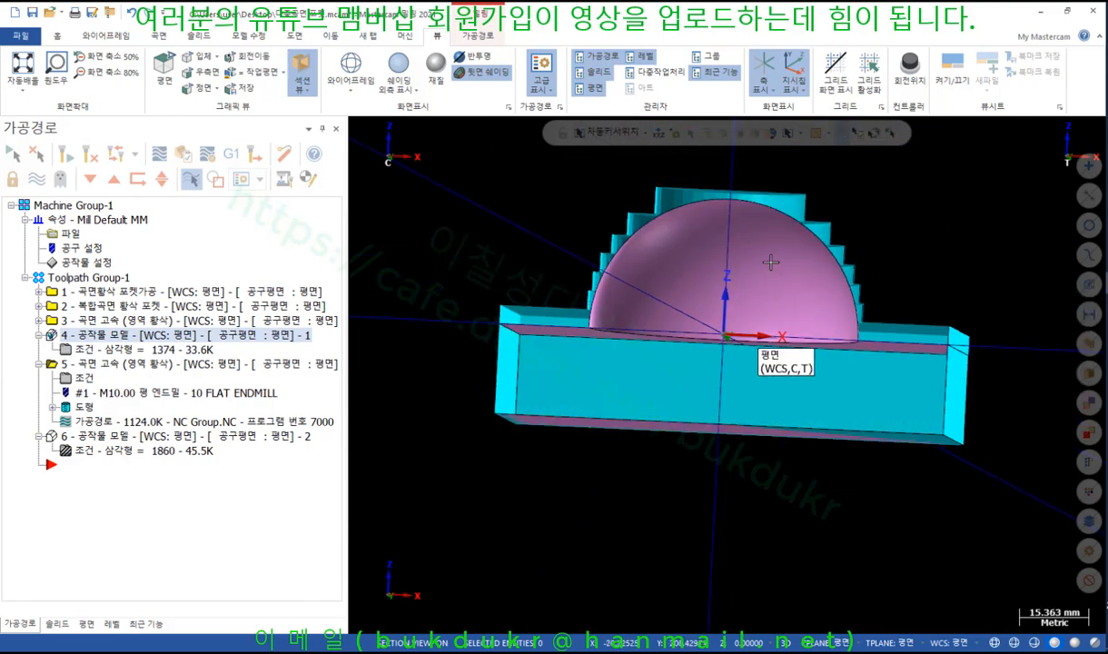
pyautogui.scroll(2, 772, 262)
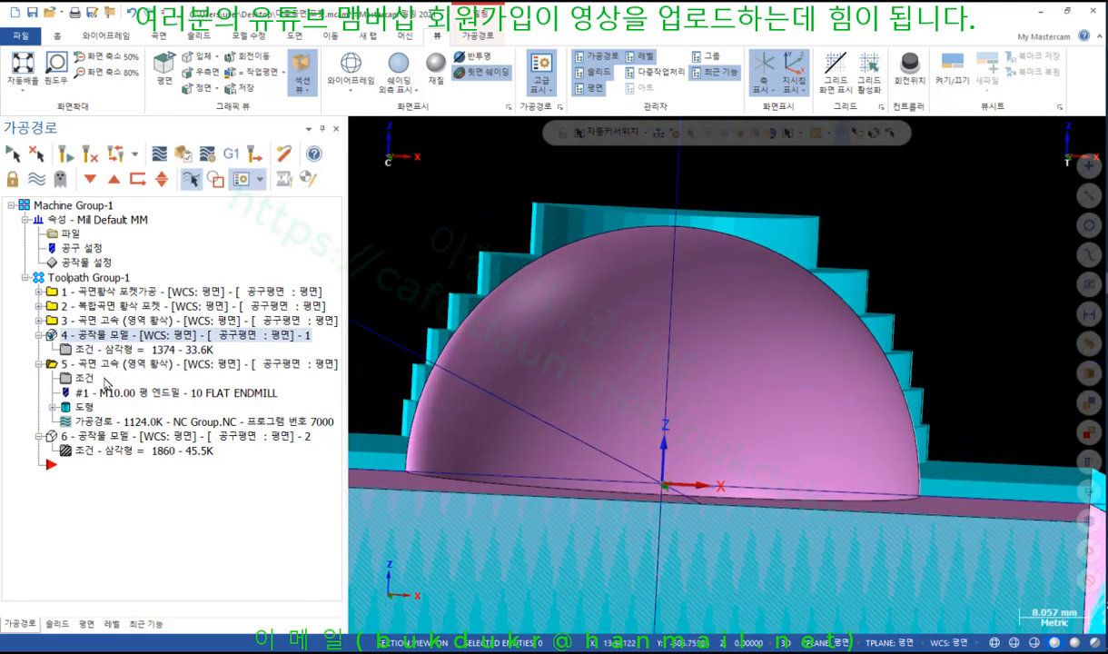
pyautogui.click(99, 437)
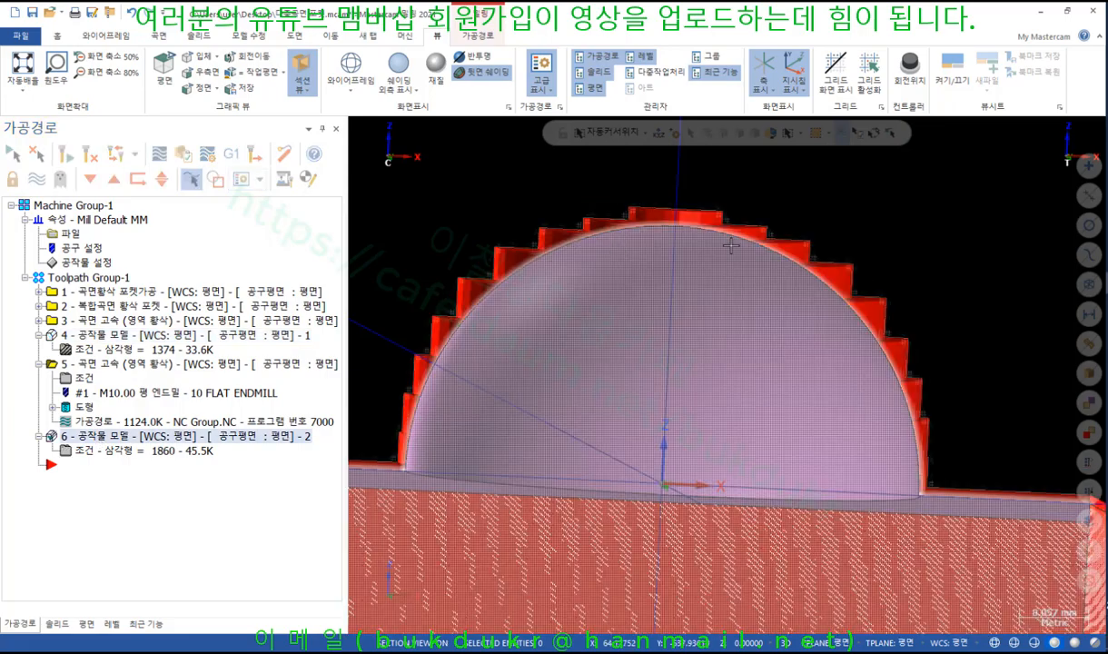
pyautogui.scroll(1, 870, 236)
pyautogui.moveTo(869, 236)
pyautogui.mouseDown(button='middle')
pyautogui.moveTo(840, 255)
pyautogui.moveTo(844, 243)
pyautogui.moveTo(844, 255)
pyautogui.mouseUp(button='middle')
pyautogui.scroll(1, 844, 255)
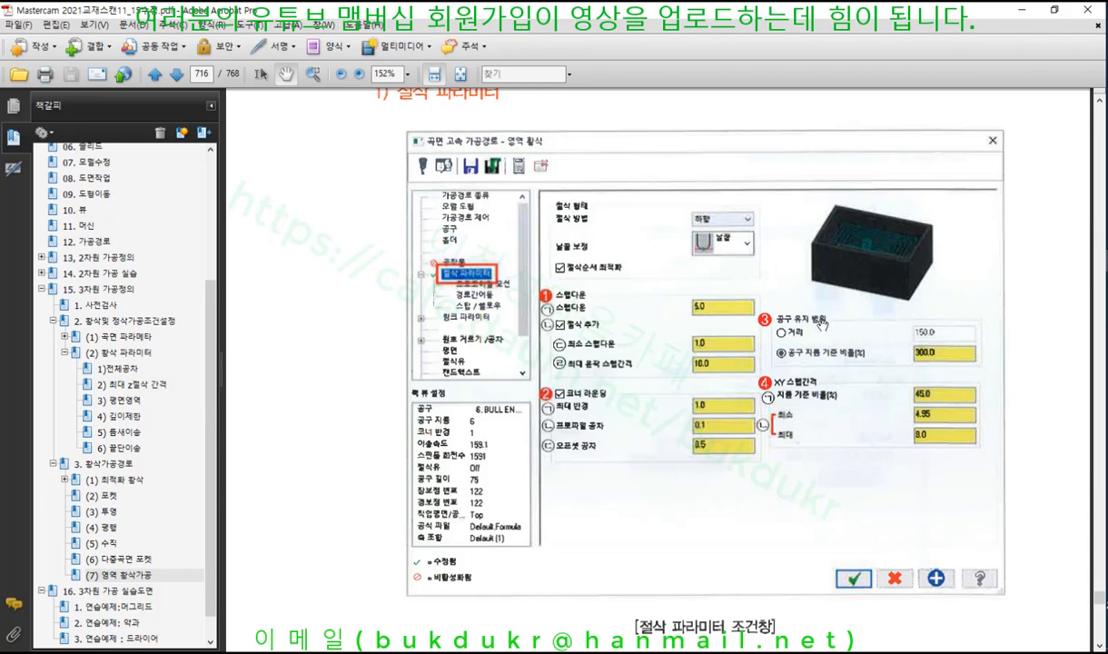
# Switch to the Mastercam textbook PDF and underline the explanations of add cuts (절삭추가) and minimum stepdown (최소 스텝다운) with the screen pen
pyautogui.scroll(-10, 822, 322)
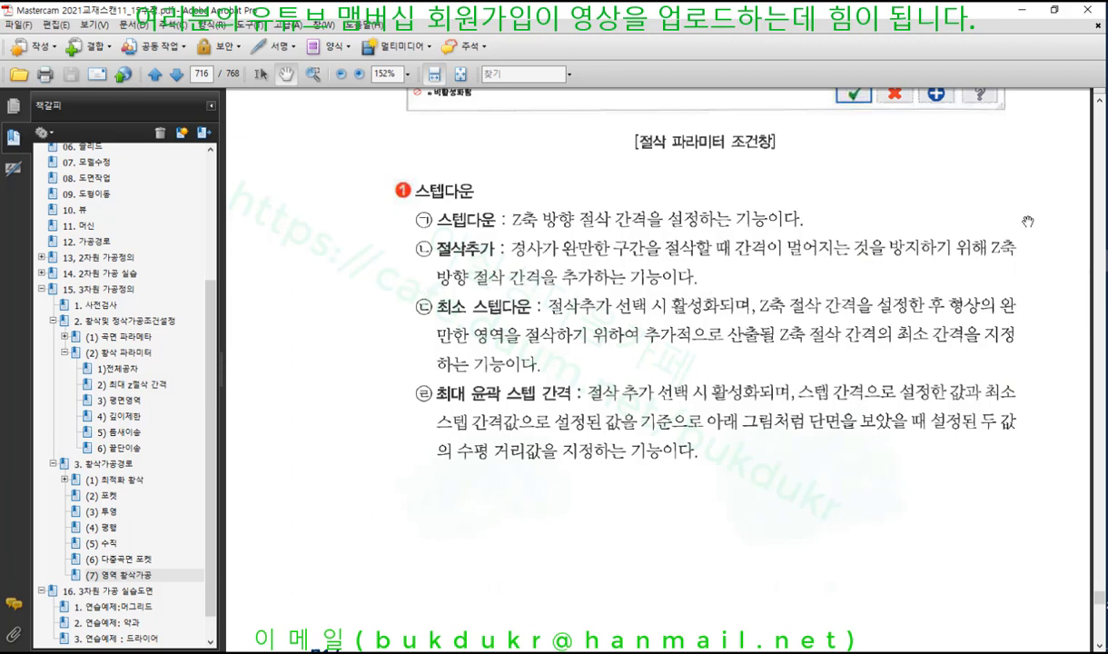
pyautogui.moveTo(439, 290); pyautogui.dragTo(672, 295)
pyautogui.moveTo(986, 267); pyautogui.dragTo(1045, 268)
pyautogui.moveTo(807, 193)
pyautogui.mouseDown()
pyautogui.moveTo(840, 216)
pyautogui.moveTo(863, 181)
pyautogui.moveTo(925, 173)
pyautogui.moveTo(800, 145)
pyautogui.moveTo(924, 192)
pyautogui.mouseUp()
pyautogui.moveTo(436, 318); pyautogui.dragTo(1022, 318)
pyautogui.moveTo(440, 352); pyautogui.dragTo(1011, 342)
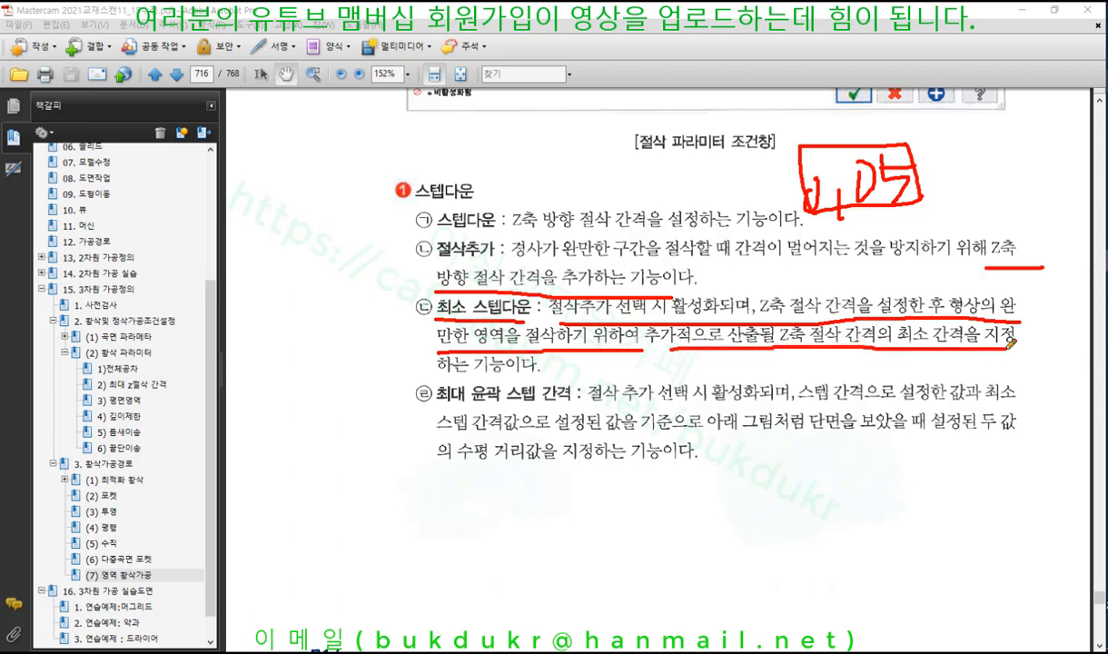
# Finish underlining the minimum stepdown text, underline the maximum profile step (최대 윤곽 스텝 간격) explanation, and close the pen overlay
pyautogui.moveTo(437, 371); pyautogui.dragTo(551, 368)
pyautogui.moveTo(435, 399); pyautogui.dragTo(1015, 394)
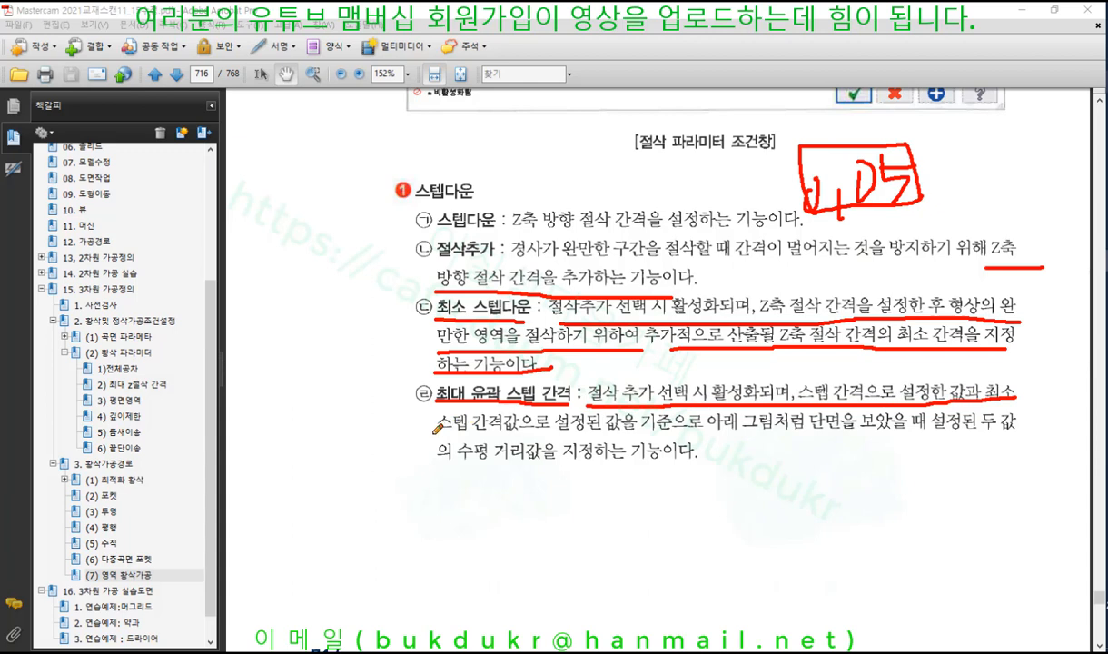
pyautogui.moveTo(434, 431); pyautogui.dragTo(1016, 436)
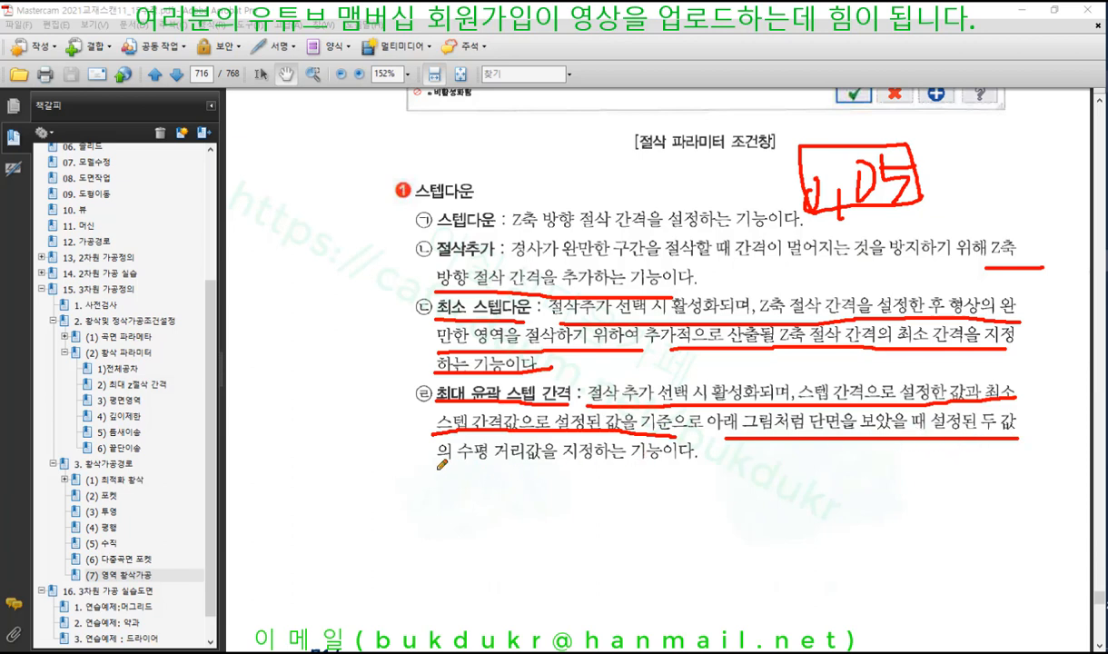
pyautogui.moveTo(432, 466); pyautogui.dragTo(718, 461)
pyautogui.rightClick(676, 338)
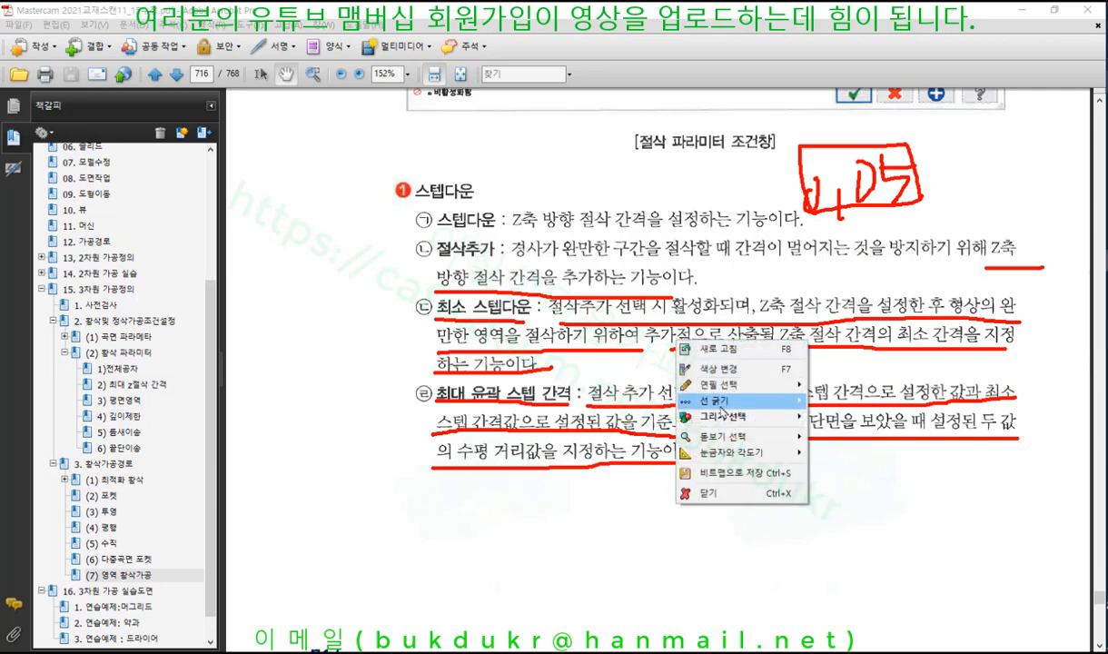
pyautogui.click(719, 494)
# Mark the minimum step and maximum profile step distances on the page 717 figure with the screen pen, and close the pen overlay
pyautogui.scroll(-5, 680, 342)
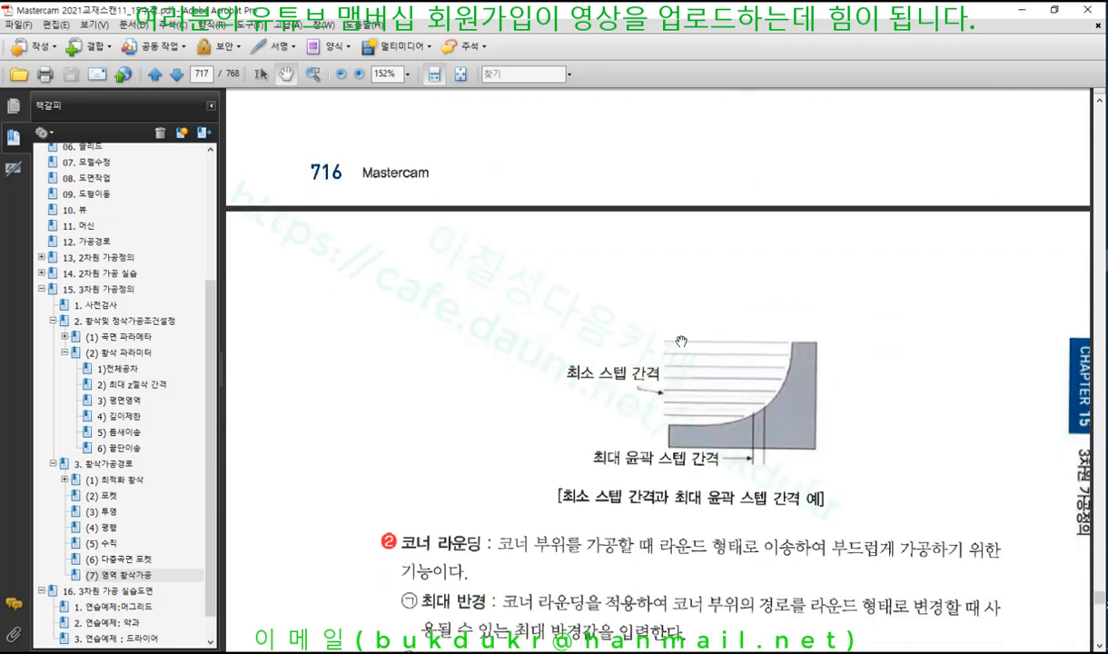
pyautogui.hotkey('ctrl', 'k')
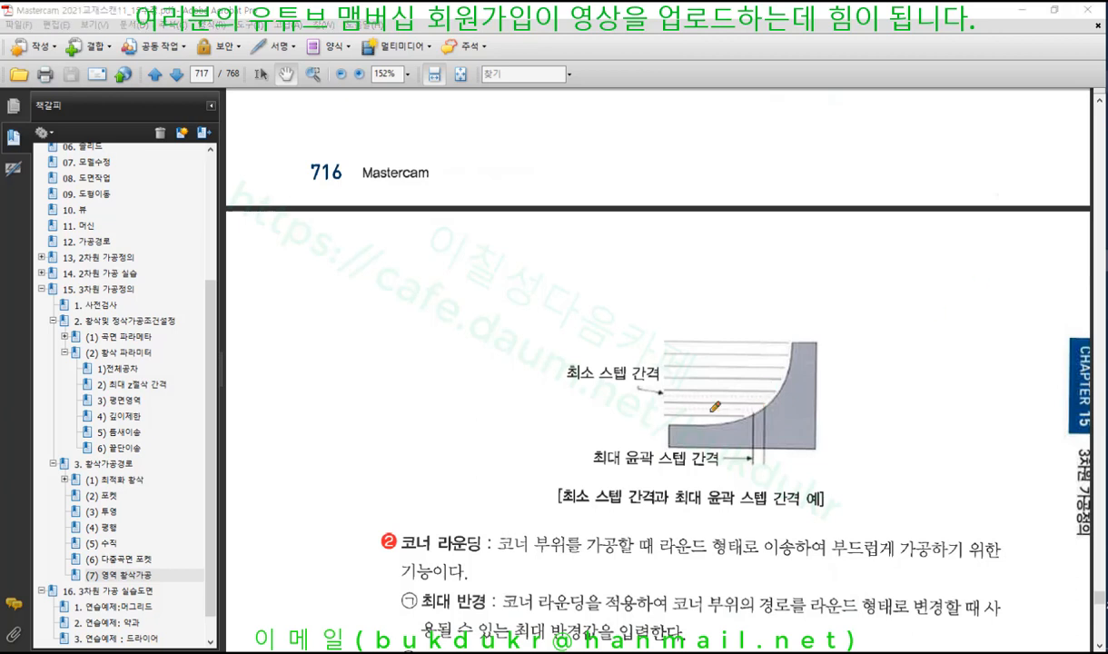
pyautogui.moveTo(555, 385)
pyautogui.mouseDown()
pyautogui.moveTo(666, 382)
pyautogui.moveTo(547, 366)
pyautogui.moveTo(546, 375)
pyautogui.mouseUp()
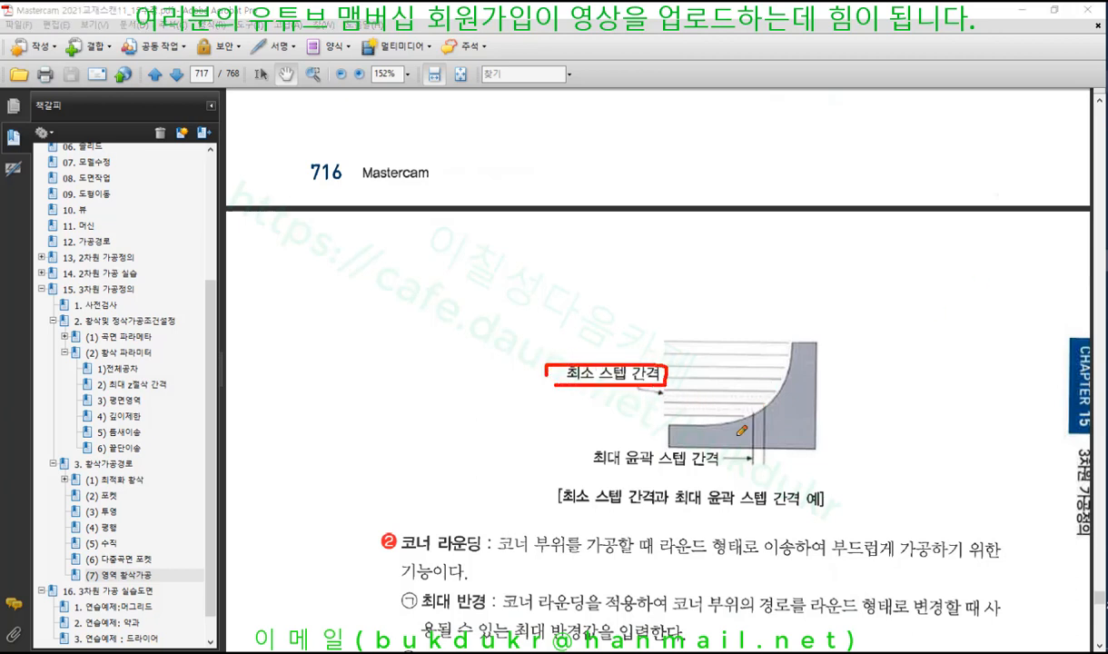
pyautogui.moveTo(651, 393); pyautogui.dragTo(700, 392)
pyautogui.moveTo(652, 400); pyautogui.dragTo(708, 401)
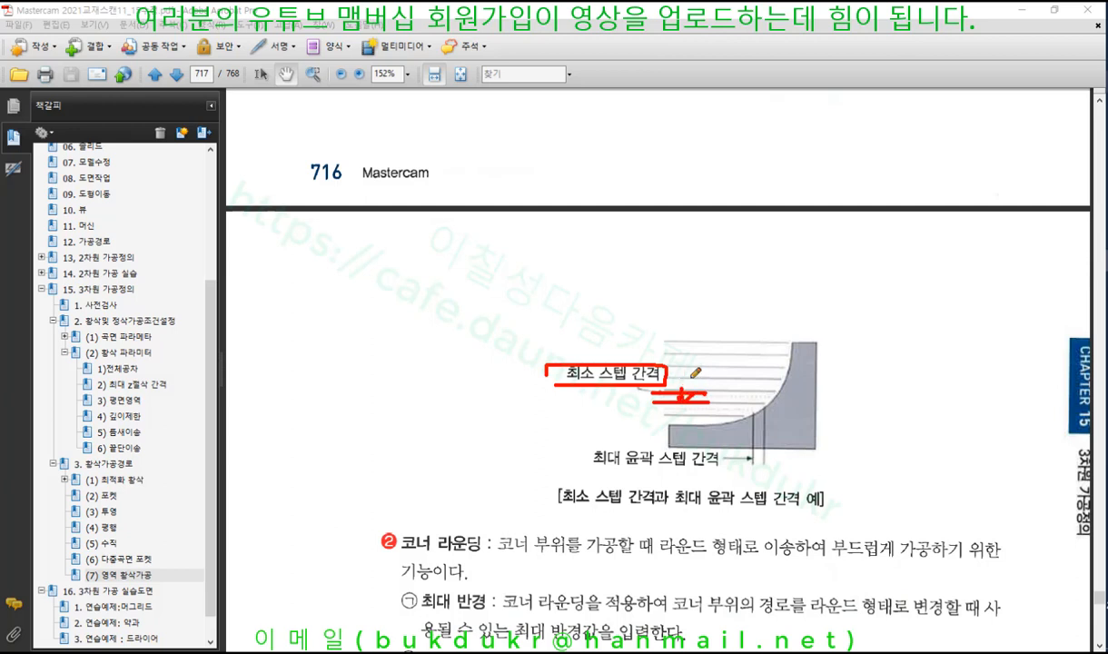
pyautogui.moveTo(594, 465); pyautogui.dragTo(647, 464)
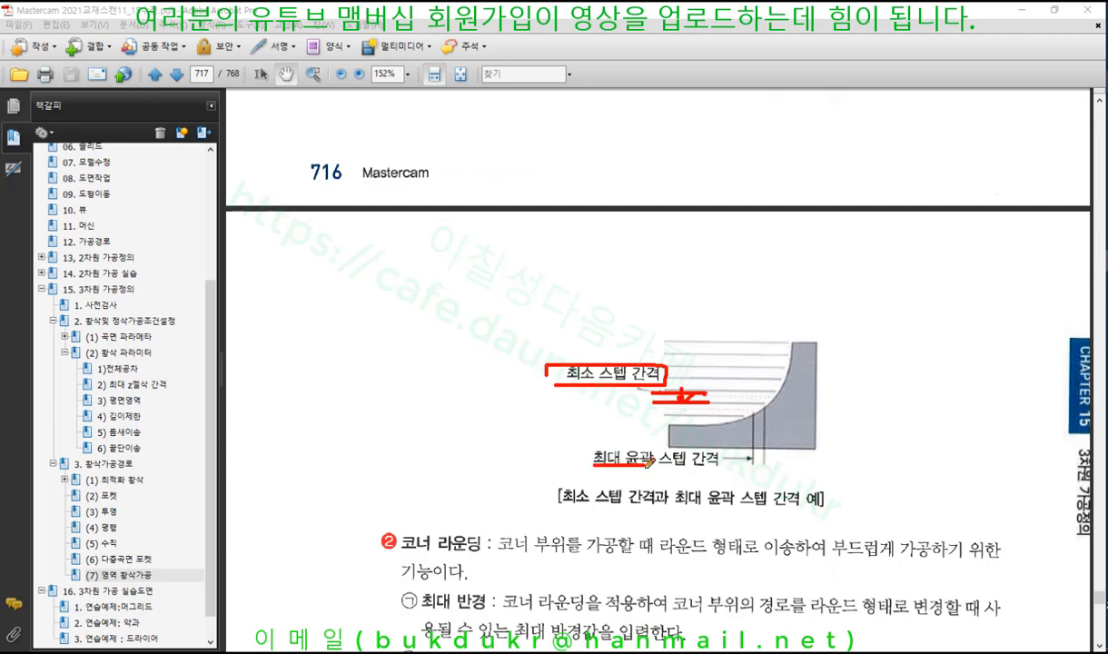
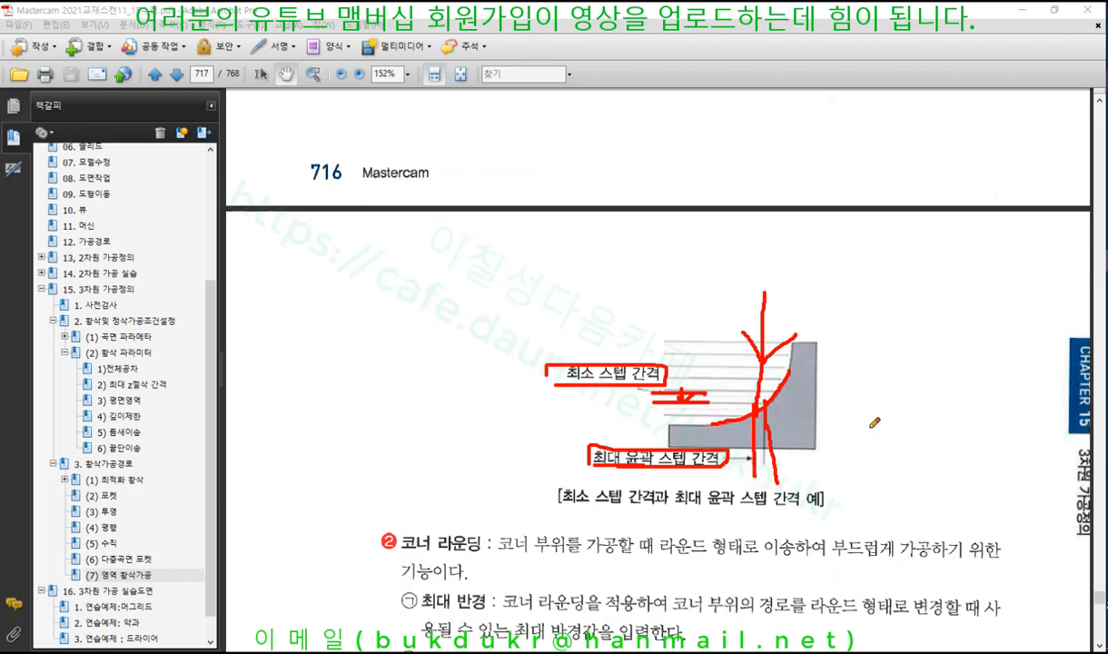
pyautogui.rightClick(880, 330)
pyautogui.click(917, 488)
# Review the textbook's corner rounding (코너 라운딩) explanation and switch back to Mastercam
pyautogui.scroll(-5, 673, 359)
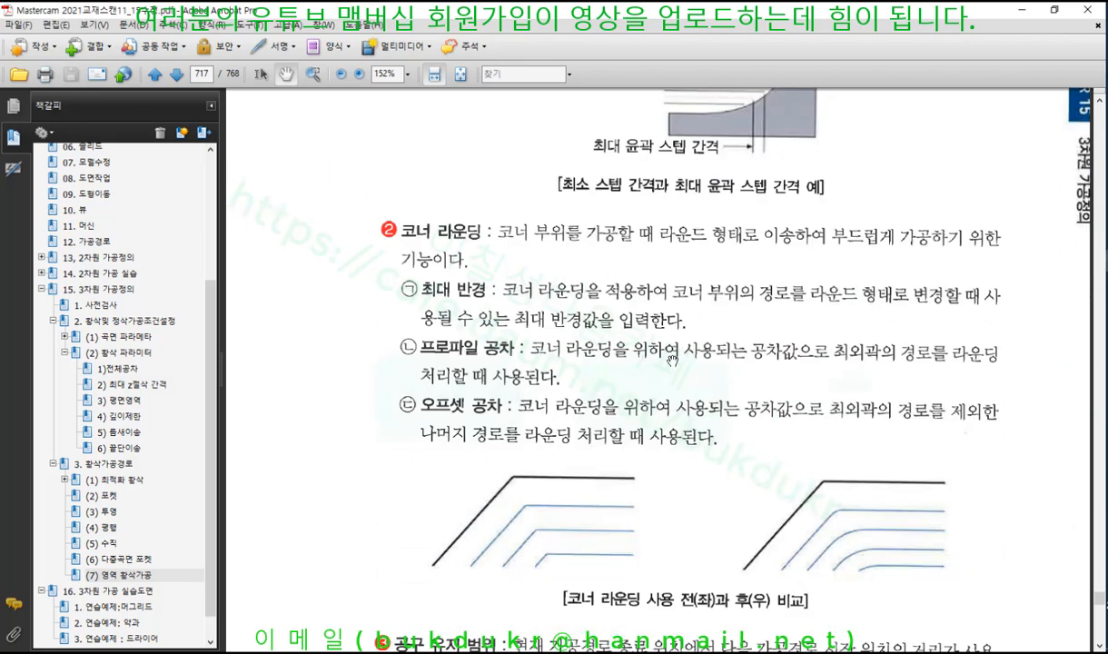
pyautogui.scroll(-1, 673, 358)
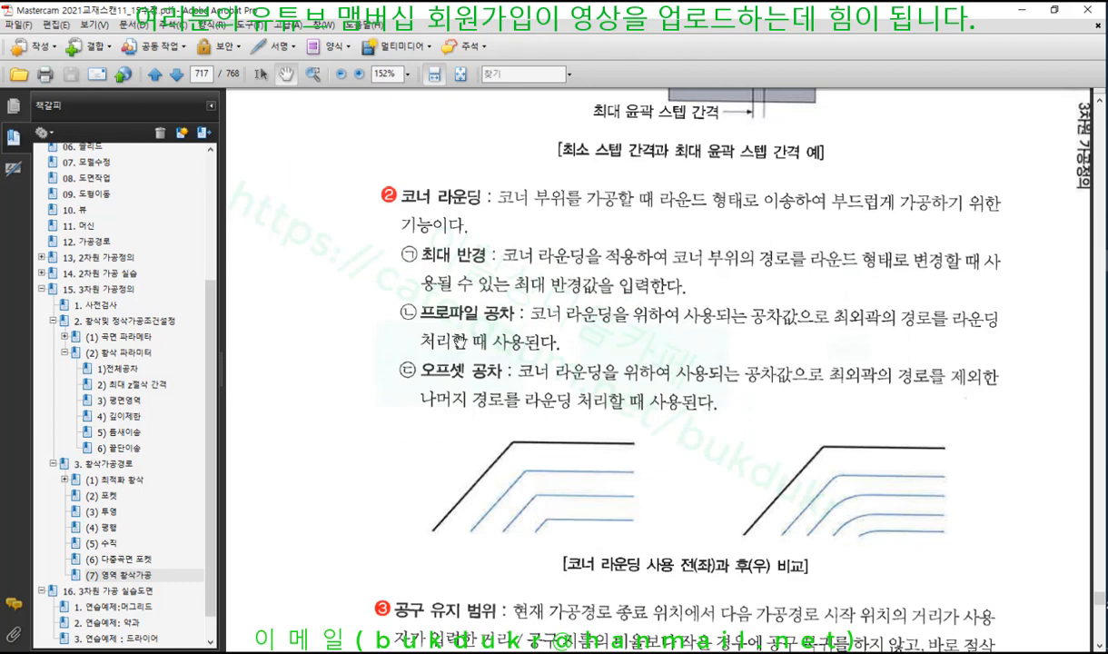
pyautogui.click(1021, 13)
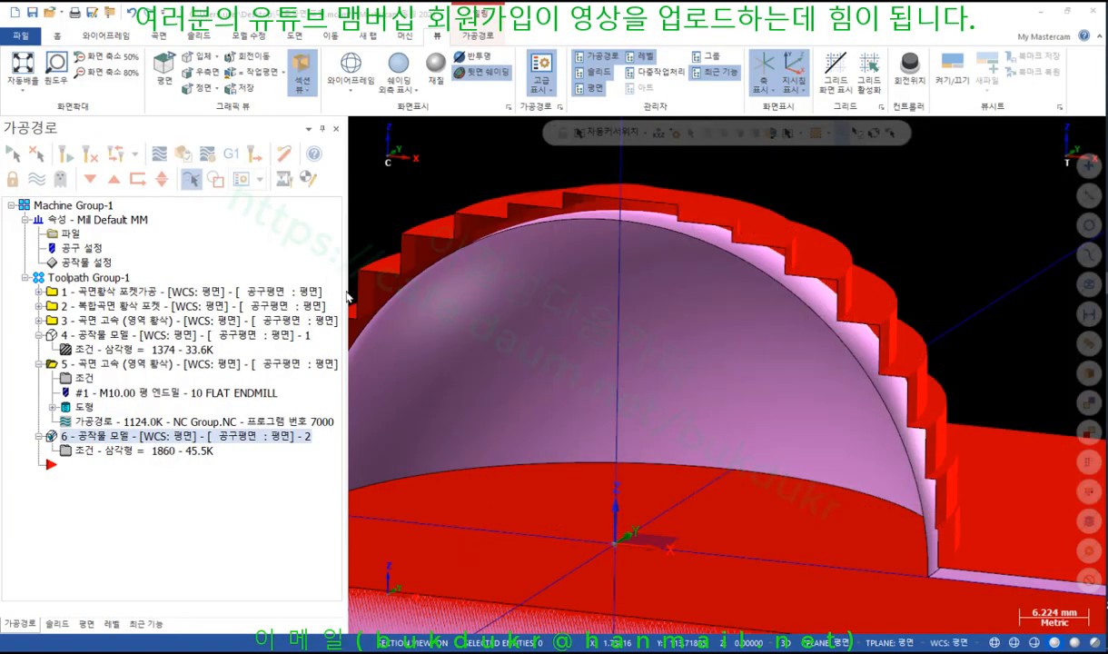
# Turn off sectioning at the front plane (정면) and return to the toolpath operations
pyautogui.click(89, 626)
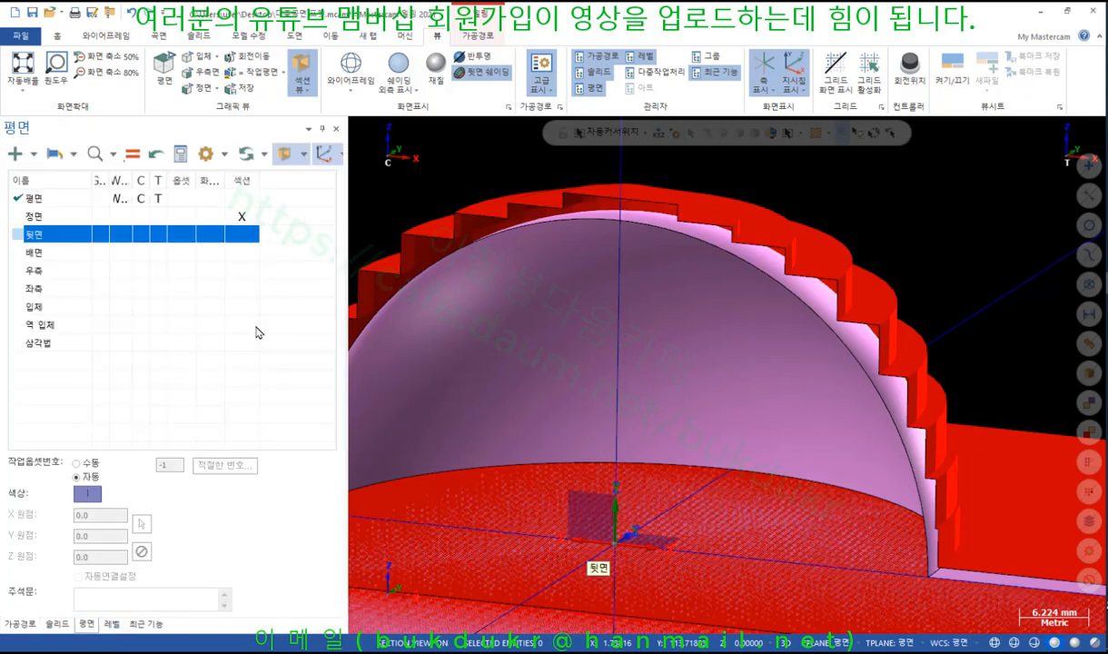
pyautogui.click(238, 216)
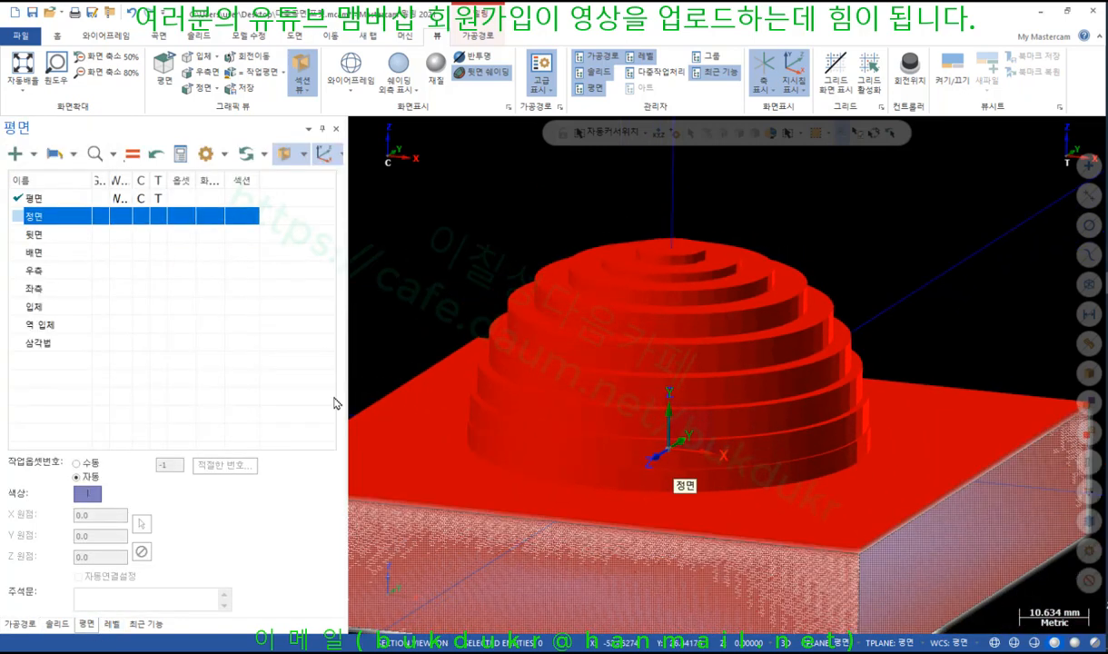
pyautogui.click(20, 624)
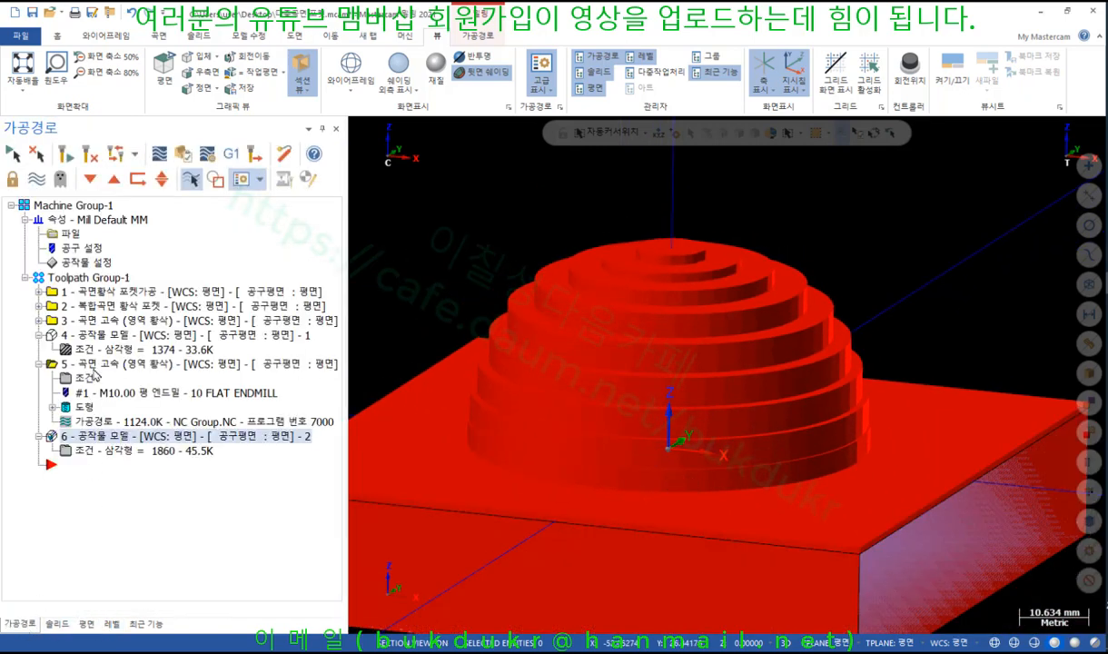
# Display operation 5's toolpath and examine its passes and linking moves from the top and from an oblique angle
pyautogui.click(93, 365)
pyautogui.rightClick(733, 259)
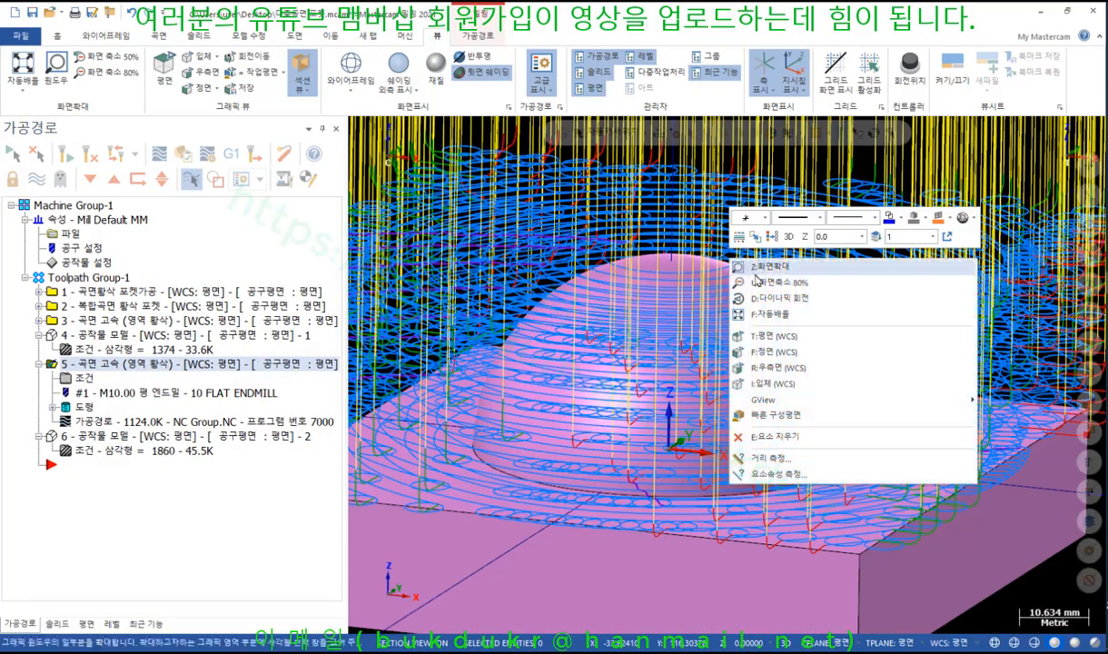
pyautogui.click(774, 336)
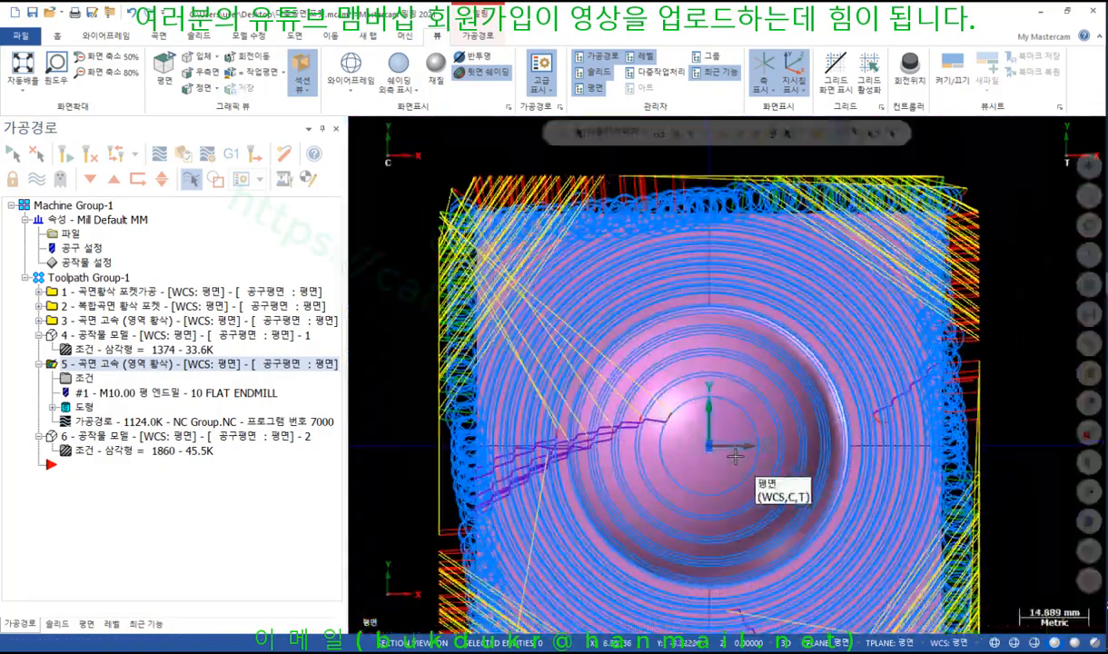
pyautogui.scroll(5, 528, 381)
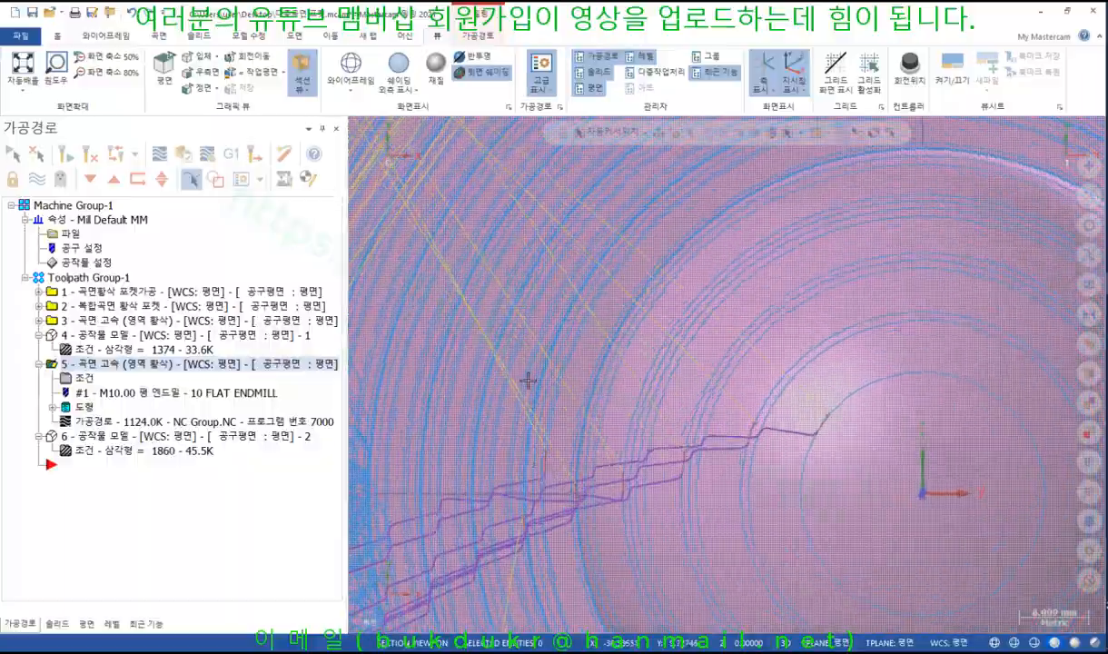
pyautogui.moveTo(528, 381); pyautogui.dragTo(539, 350, button='middle')
pyautogui.scroll(-1, 540, 350)
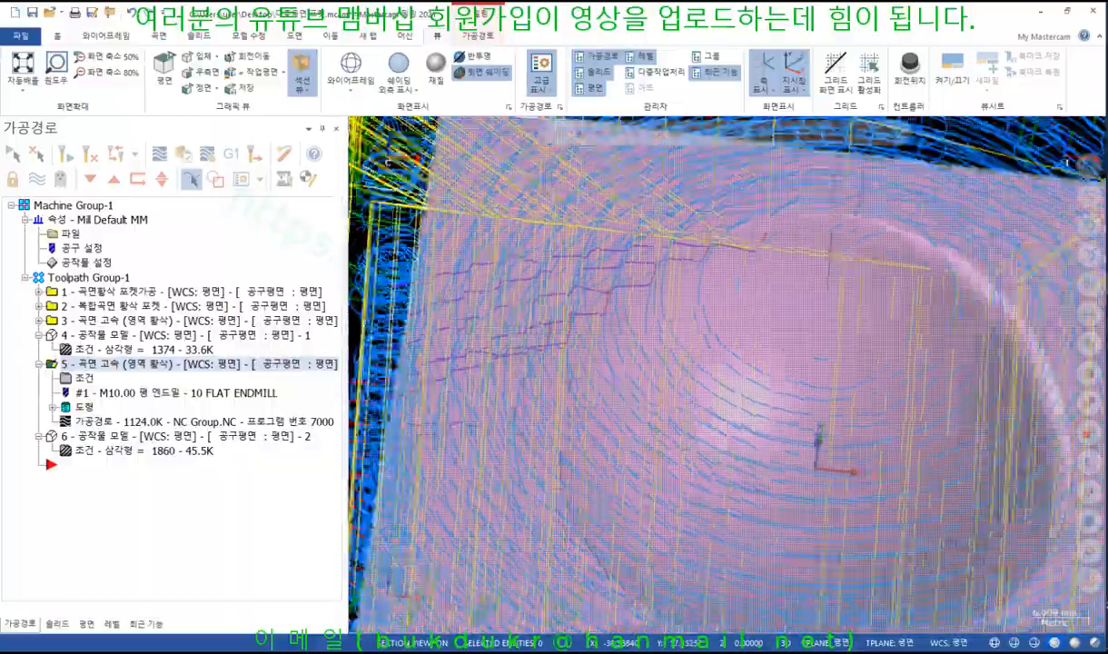
pyautogui.scroll(-4, 699, 381)
pyautogui.moveTo(713, 379)
pyautogui.mouseDown(button='middle')
pyautogui.moveTo(712, 334)
pyautogui.moveTo(727, 331)
pyautogui.moveTo(715, 358)
pyautogui.mouseUp(button='middle')
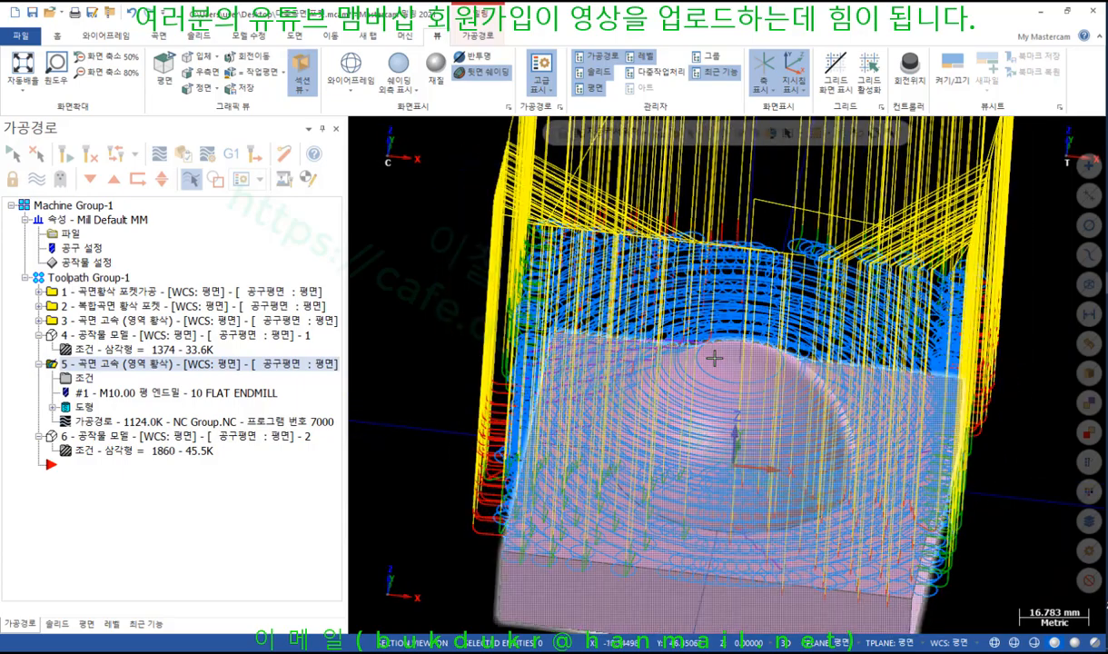
# Hide operation 5's toolpath and show the bare dome part from the top and in an isometric view
pyautogui.click(44, 182)
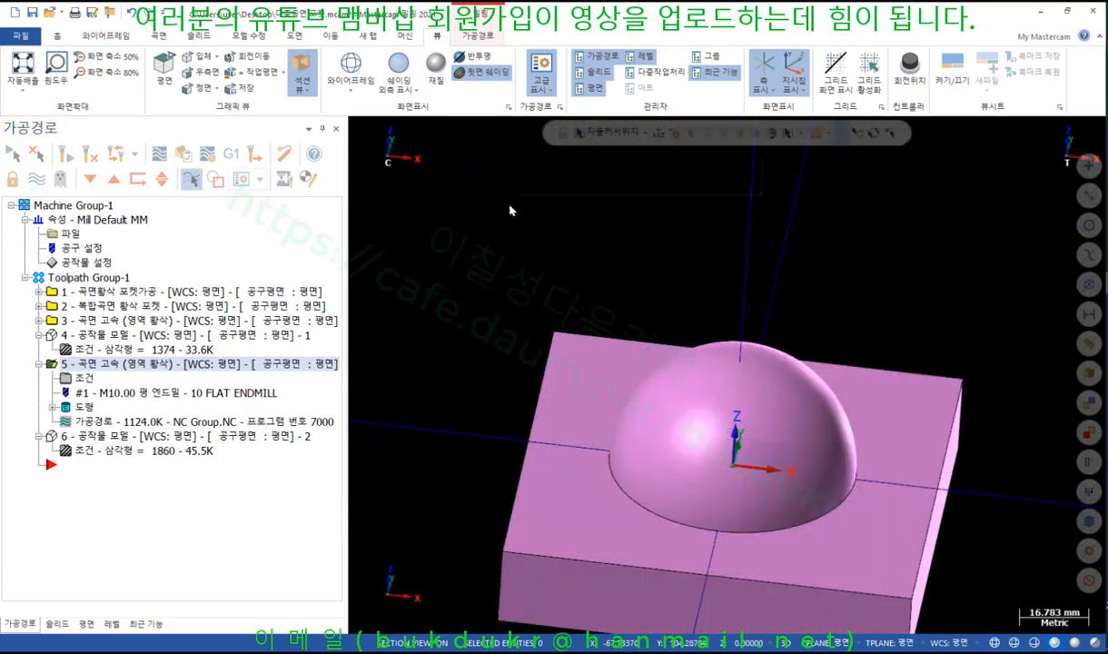
pyautogui.rightClick(513, 207)
pyautogui.click(552, 282)
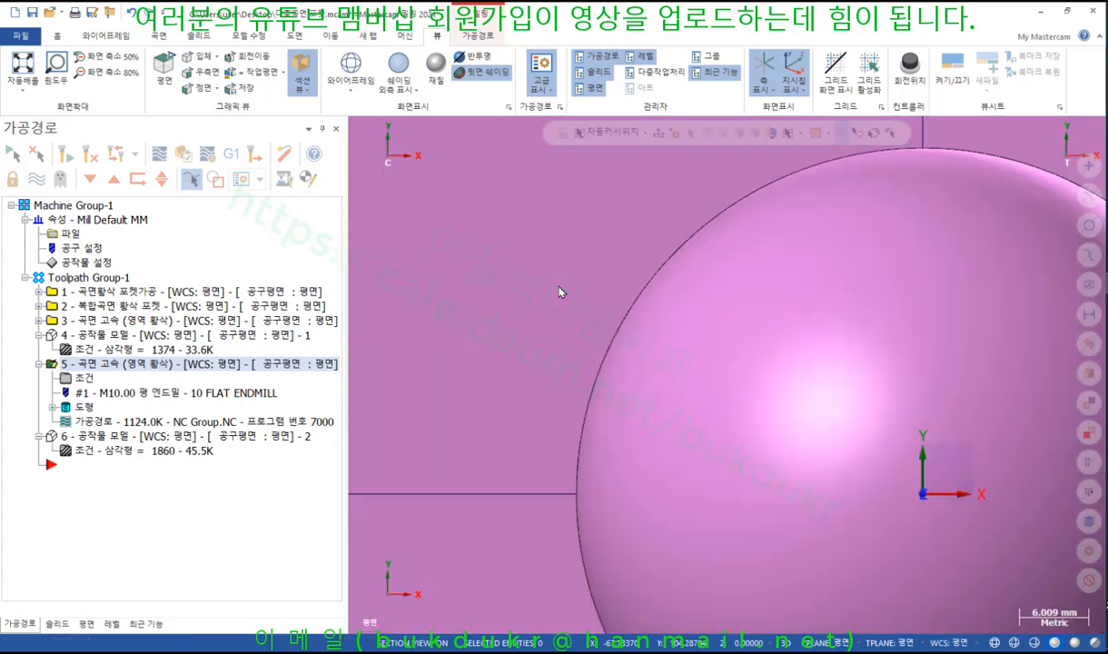
pyautogui.scroll(-2, 558, 309)
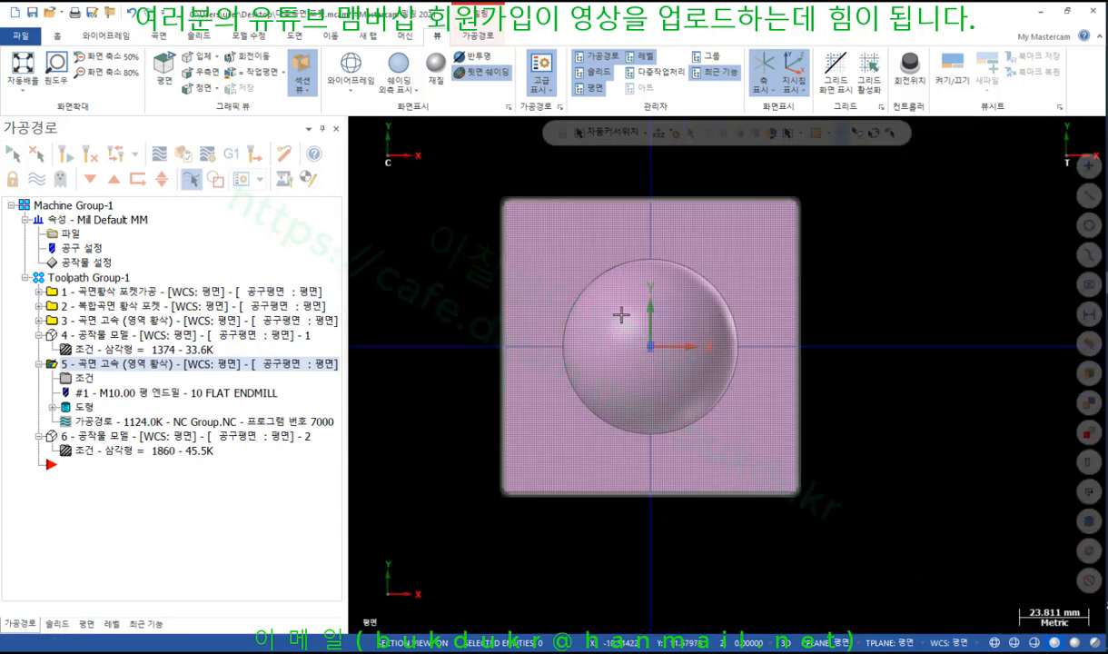
pyautogui.hotkey('alt', '7')
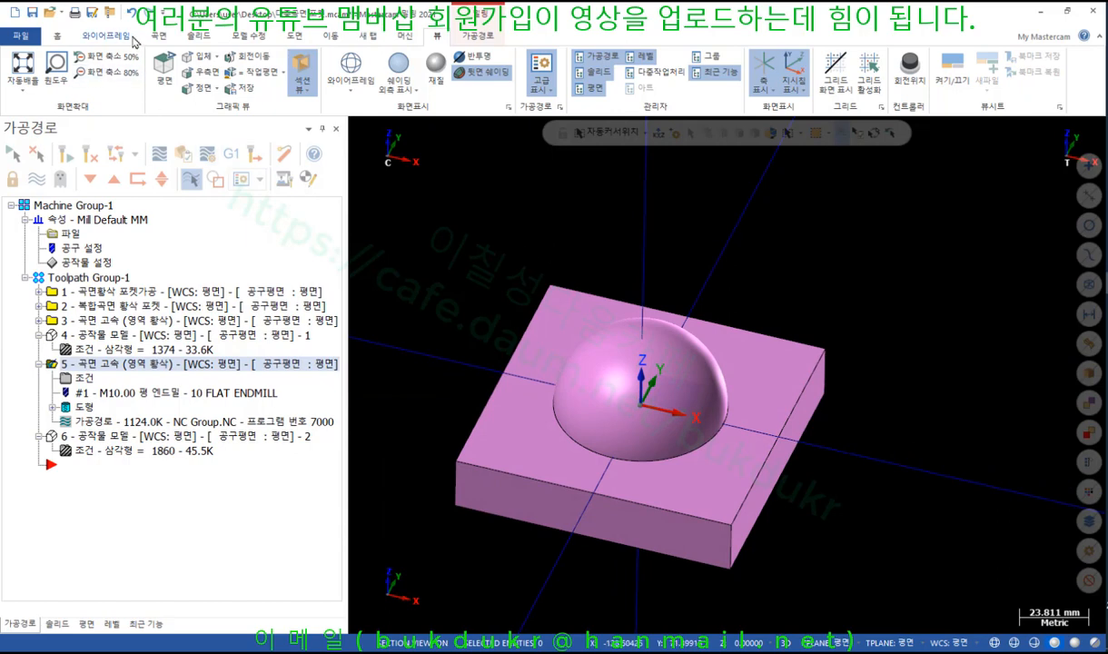
# Create a solid block centred on the dome's origin, about 76 mm long, 20 mm wide and 16 mm high
pyautogui.click(198, 37)
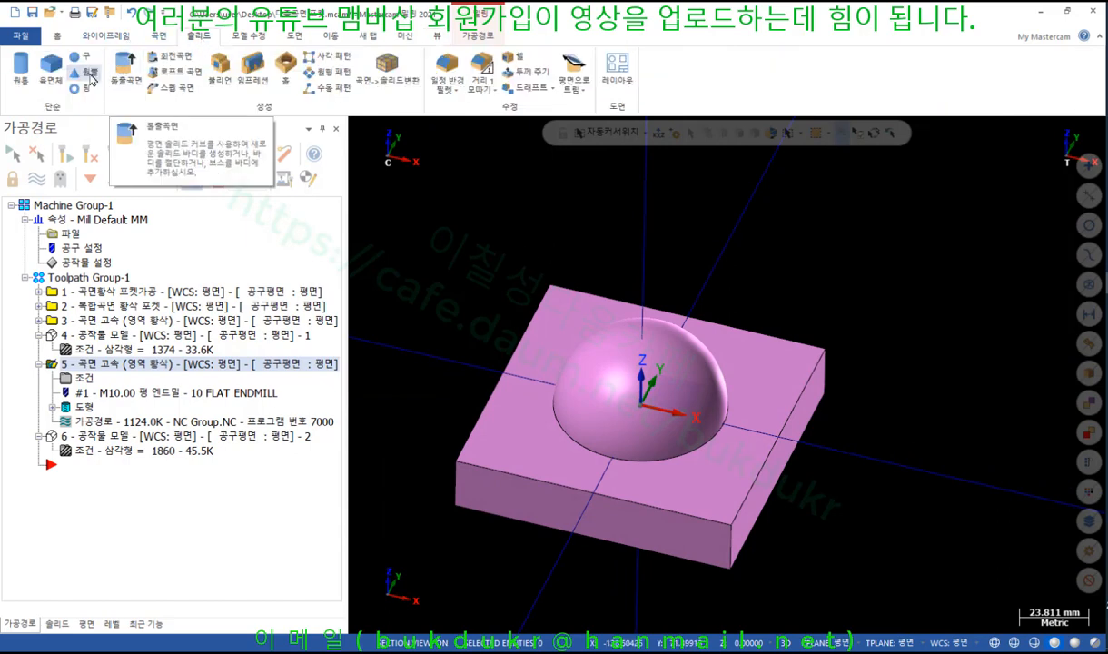
pyautogui.click(52, 69)
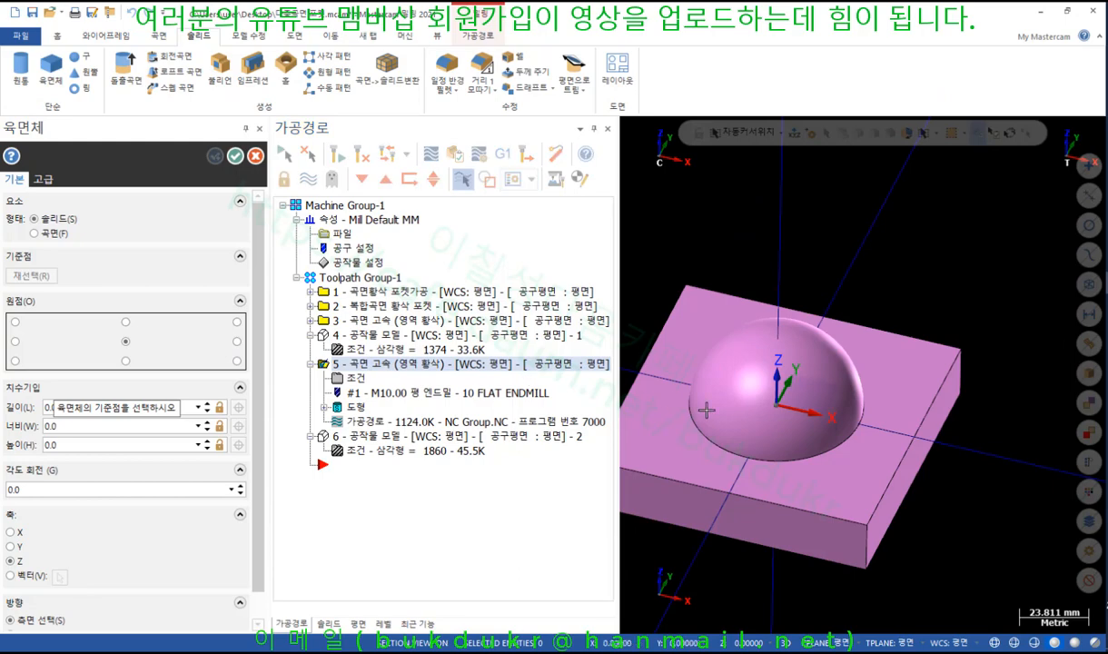
pyautogui.click(783, 414)
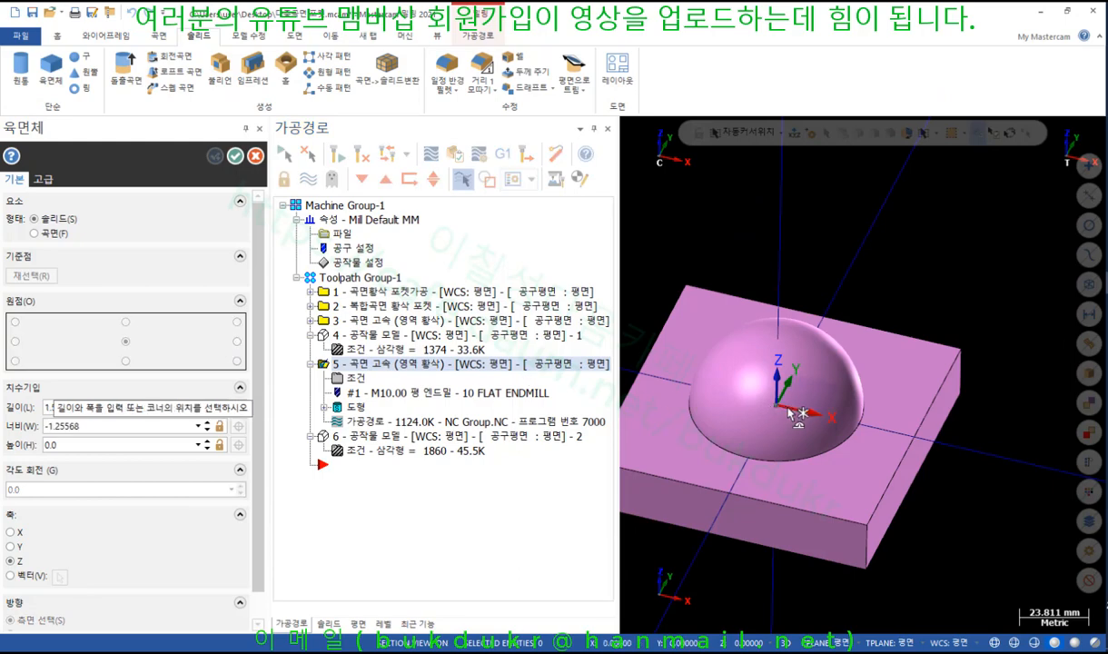
pyautogui.click(892, 412)
pyautogui.click(887, 412)
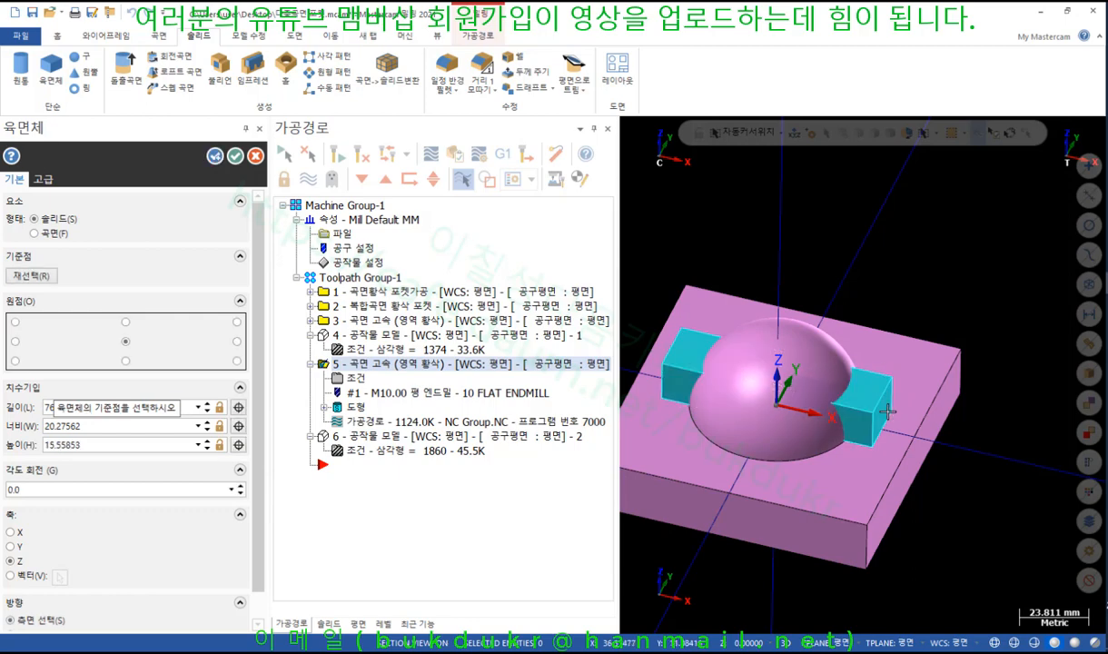
pyautogui.scroll(-2, 887, 412)
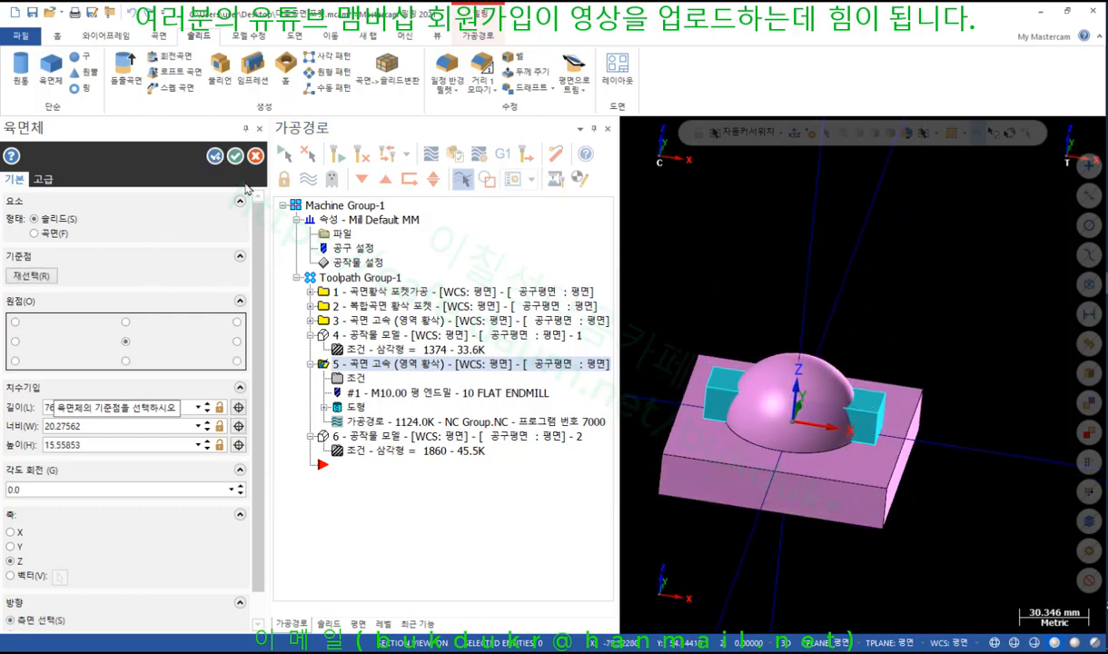
pyautogui.click(235, 157)
pyautogui.scroll(3, 589, 265)
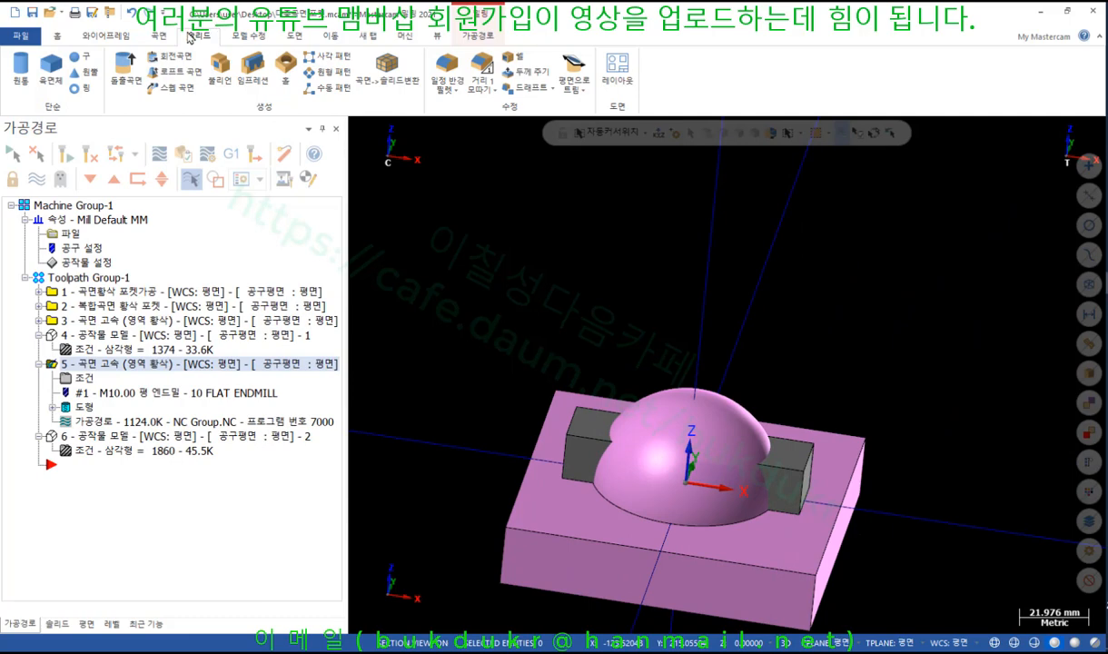
# Join the new block to the dome part with a Boolean add (불리언 추가), using the dome body as the target
pyautogui.click(218, 69)
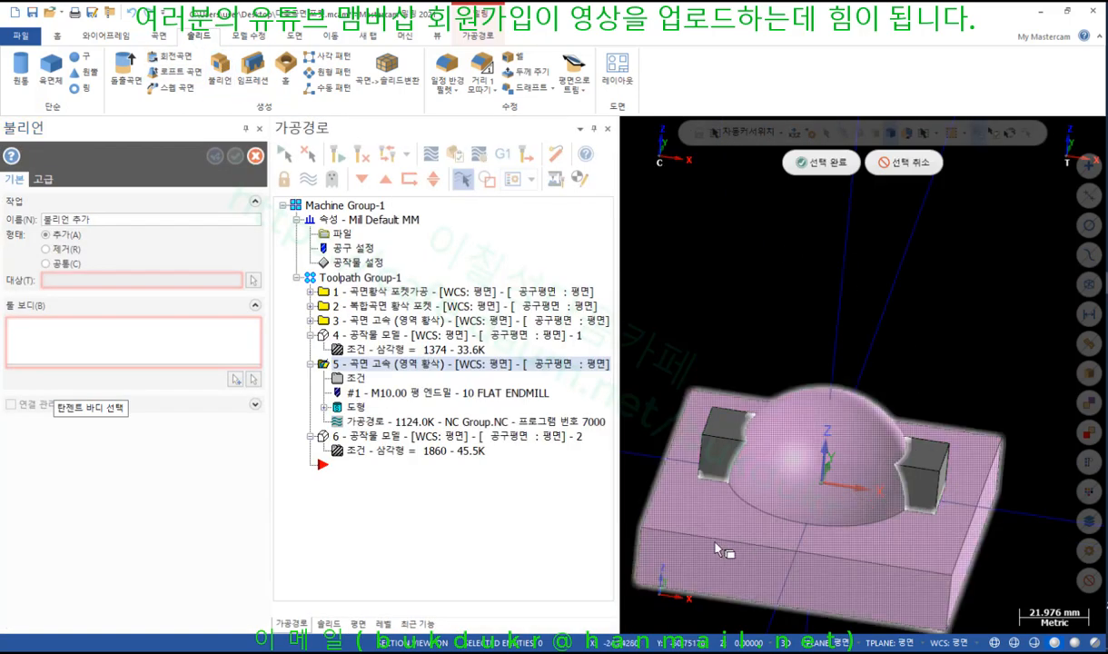
pyautogui.click(236, 380)
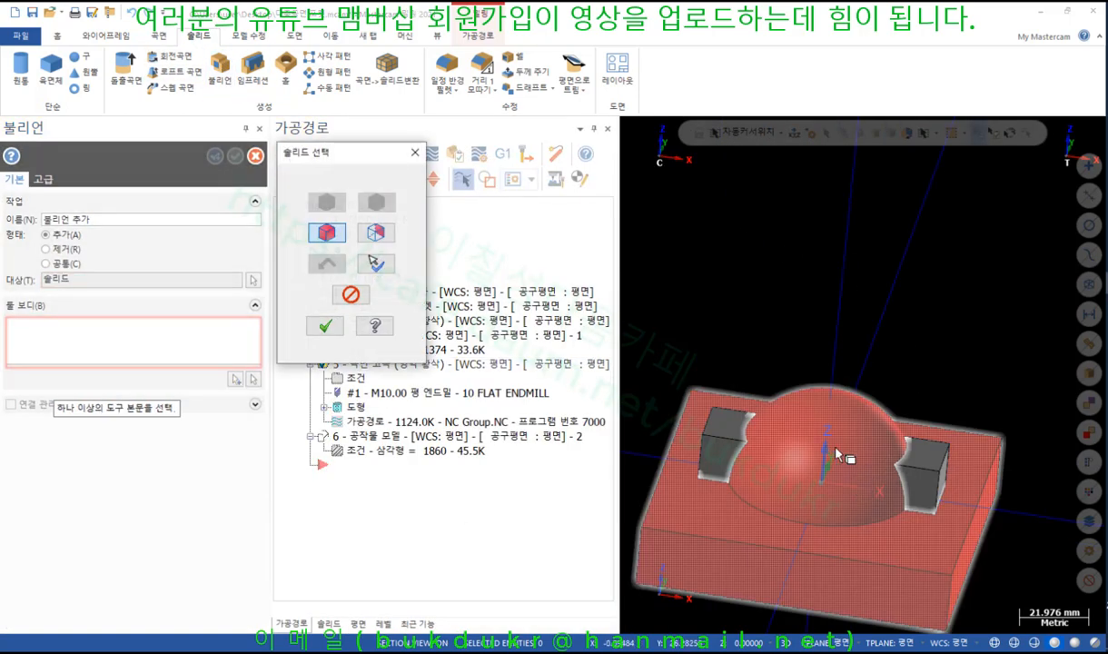
pyautogui.click(917, 470)
pyautogui.click(325, 325)
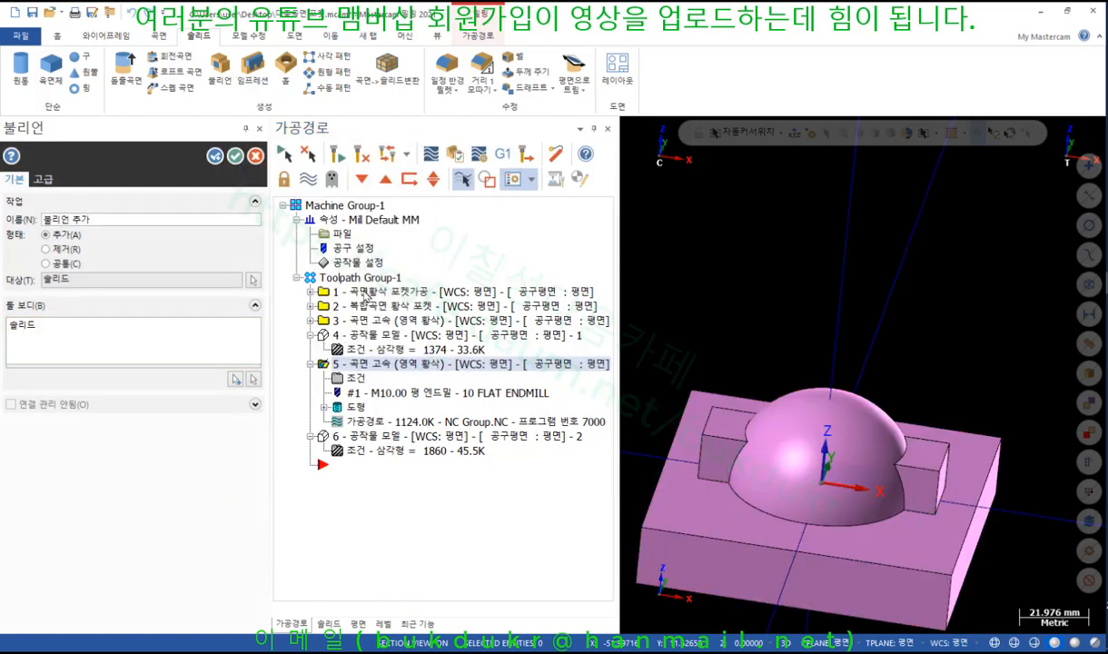
pyautogui.click(234, 158)
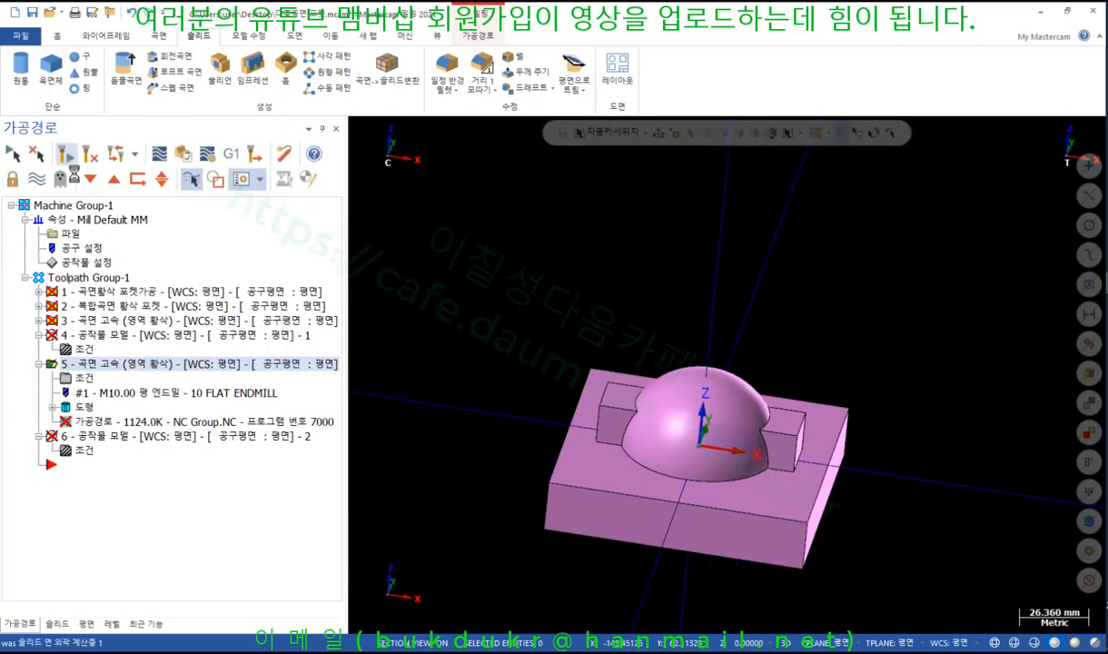
# Regenerate area roughing operation 5 for the joined solid and inspect its toolpath from an oblique angle
pyautogui.click(66, 156)
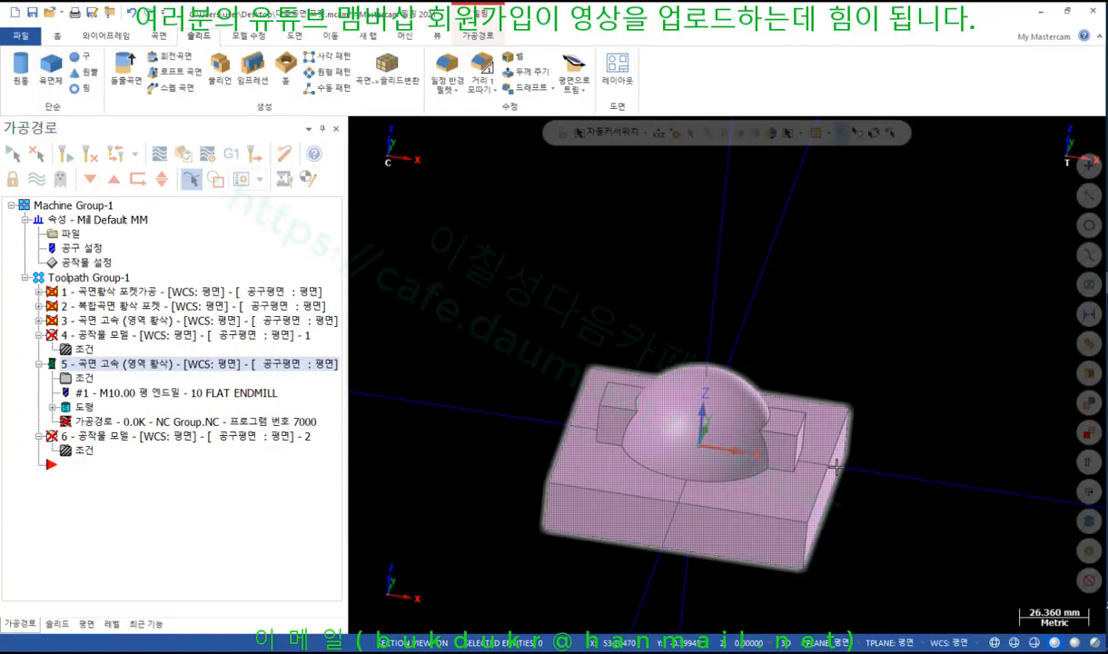
pyautogui.scroll(5, 713, 462)
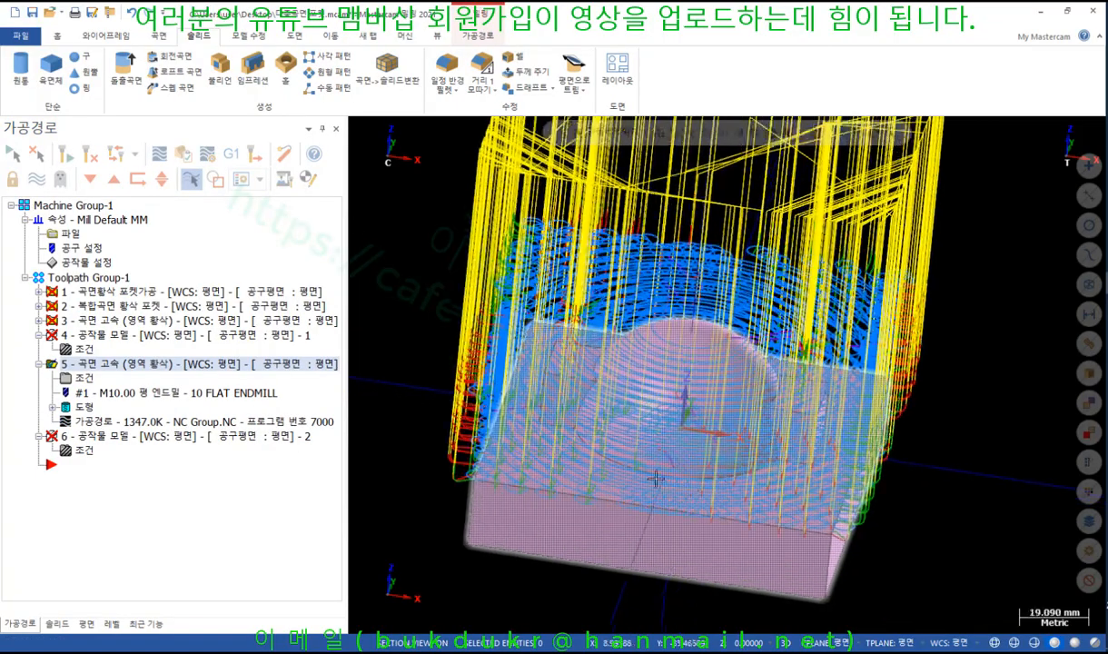
pyautogui.moveTo(582, 353); pyautogui.dragTo(651, 327, button='middle')
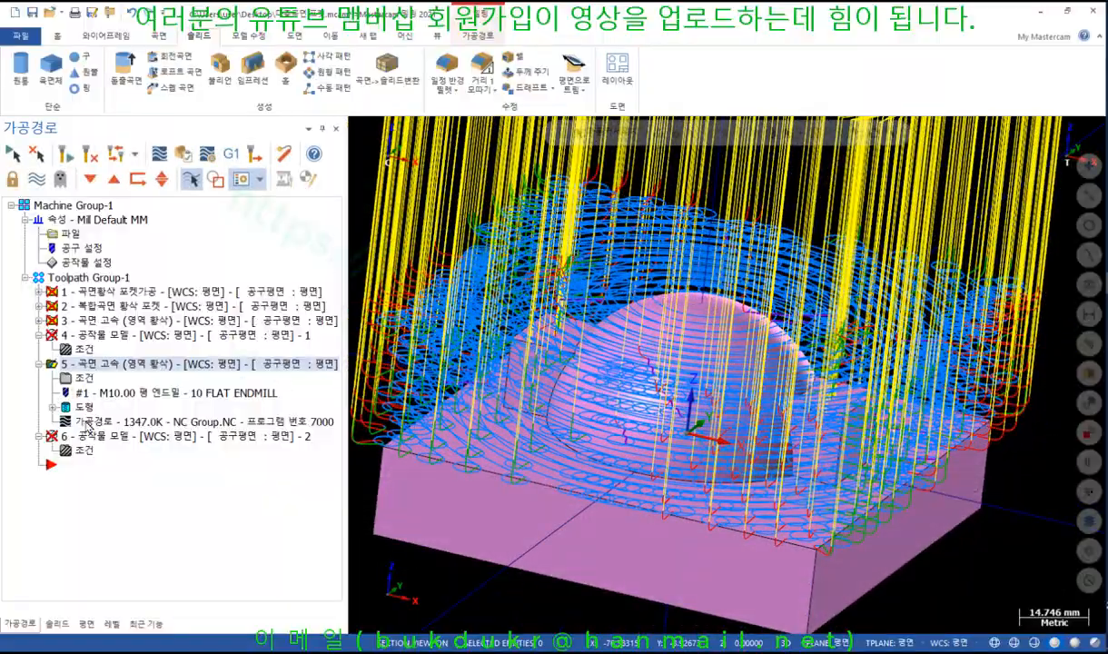
# Backplot operation 5 and display individual upper-level passes with the tool shown
pyautogui.click(159, 154)
pyautogui.click(128, 110)
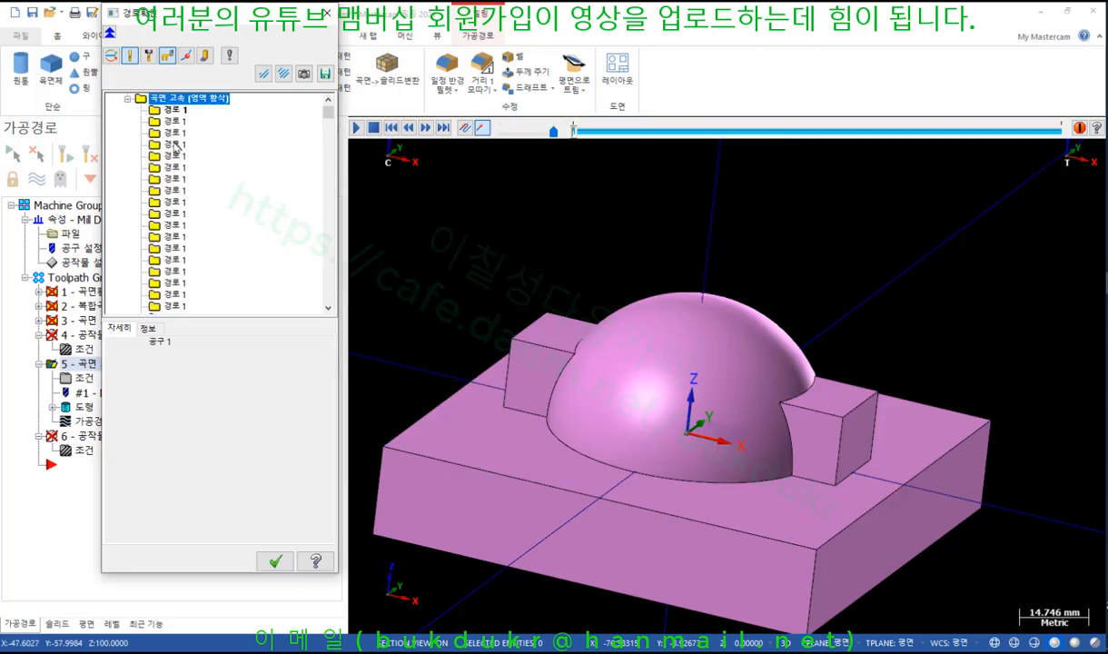
pyautogui.click(175, 144)
pyautogui.click(465, 134)
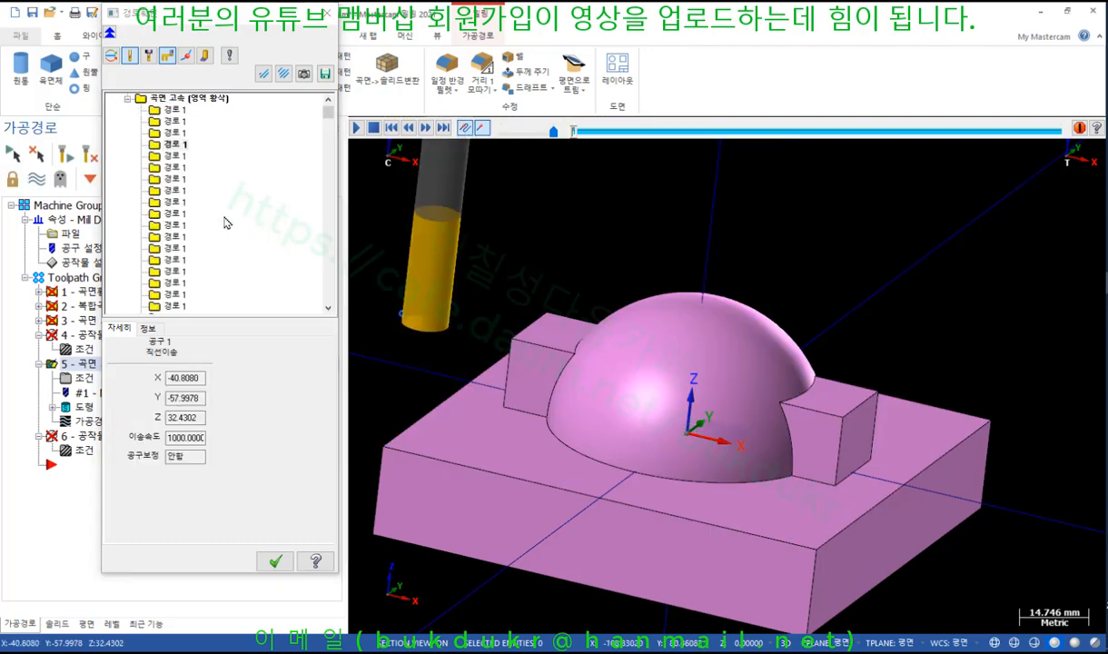
pyautogui.click(174, 203)
pyautogui.click(177, 262)
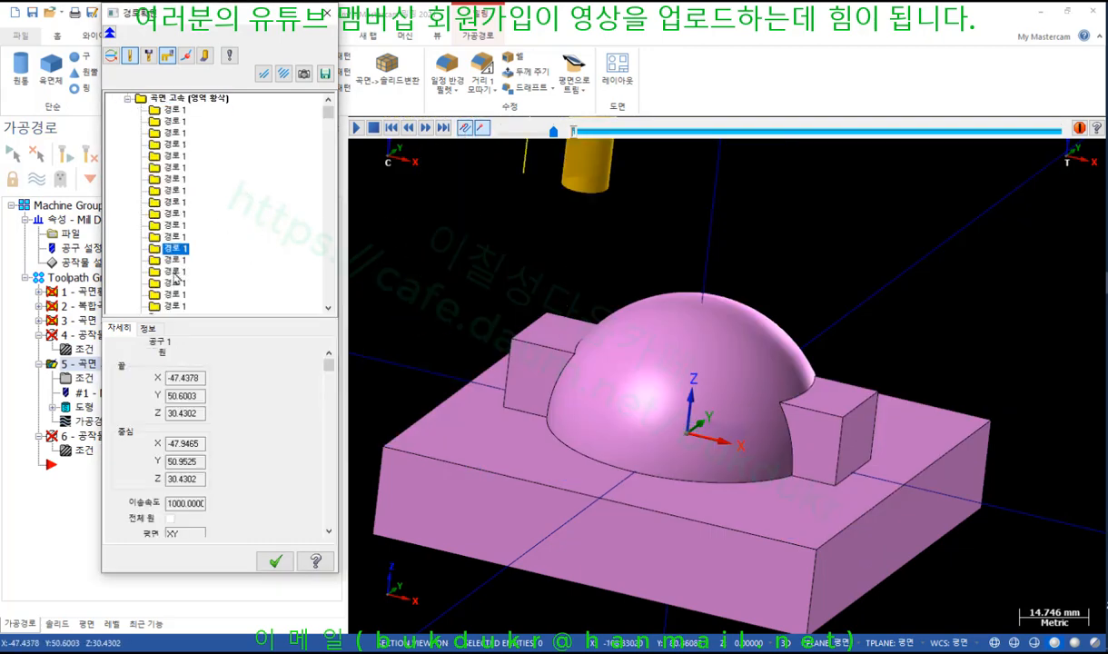
pyautogui.moveTo(328, 126); pyautogui.dragTo(313, 227)
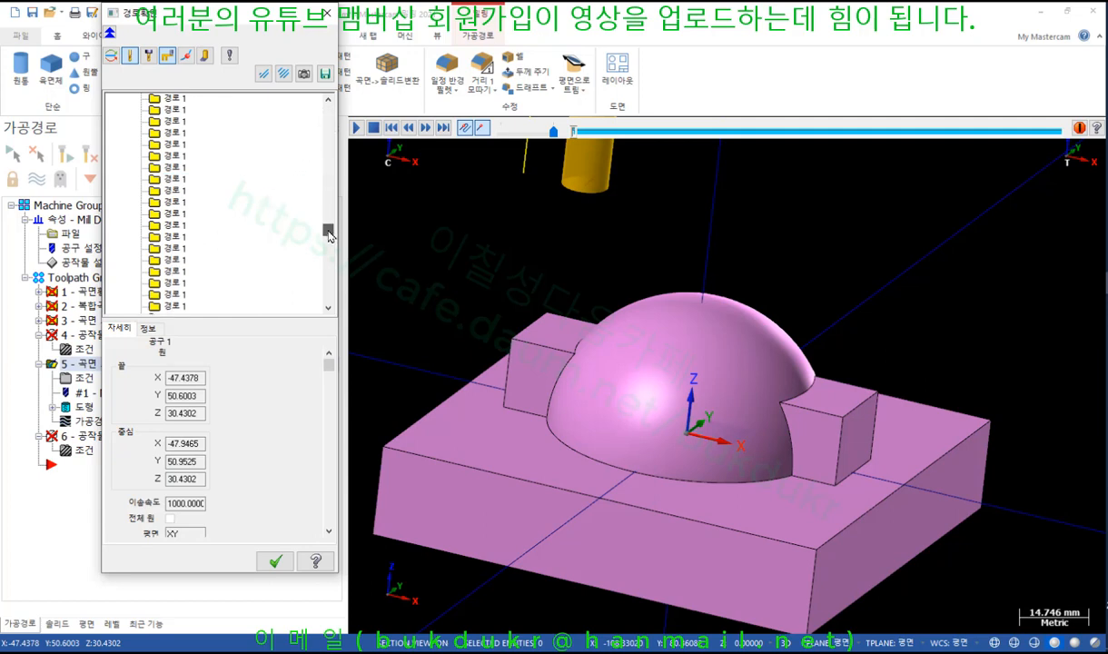
# Step back and forth through operation 5's lower passes near the block to examine how the tool approaches it
pyautogui.click(175, 167)
pyautogui.click(171, 133)
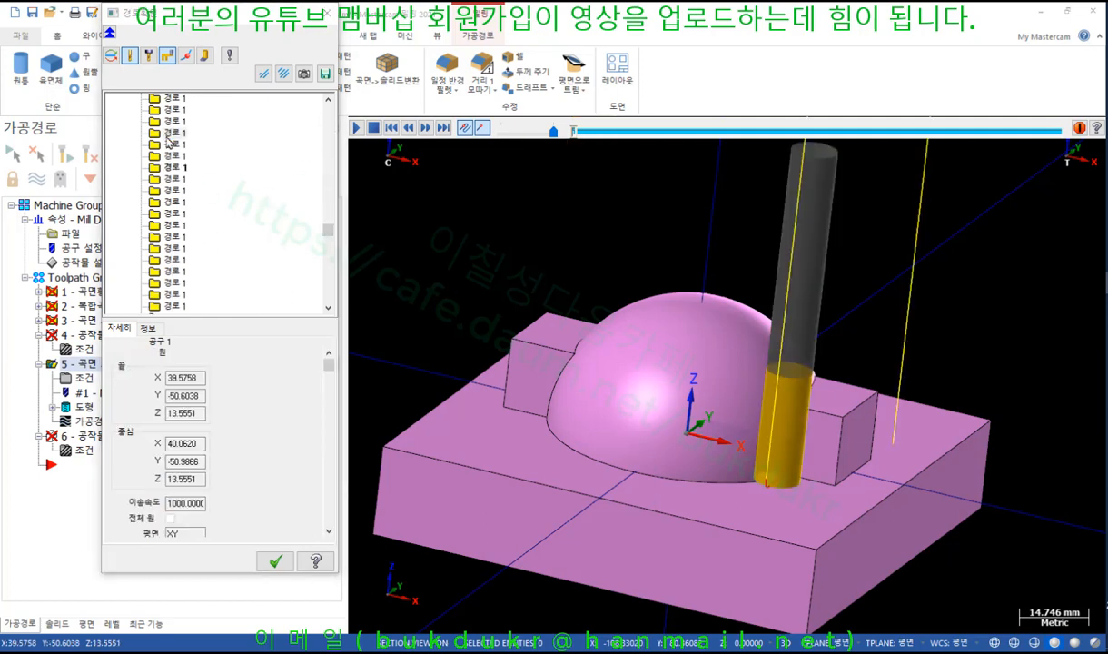
pyautogui.press('Down')
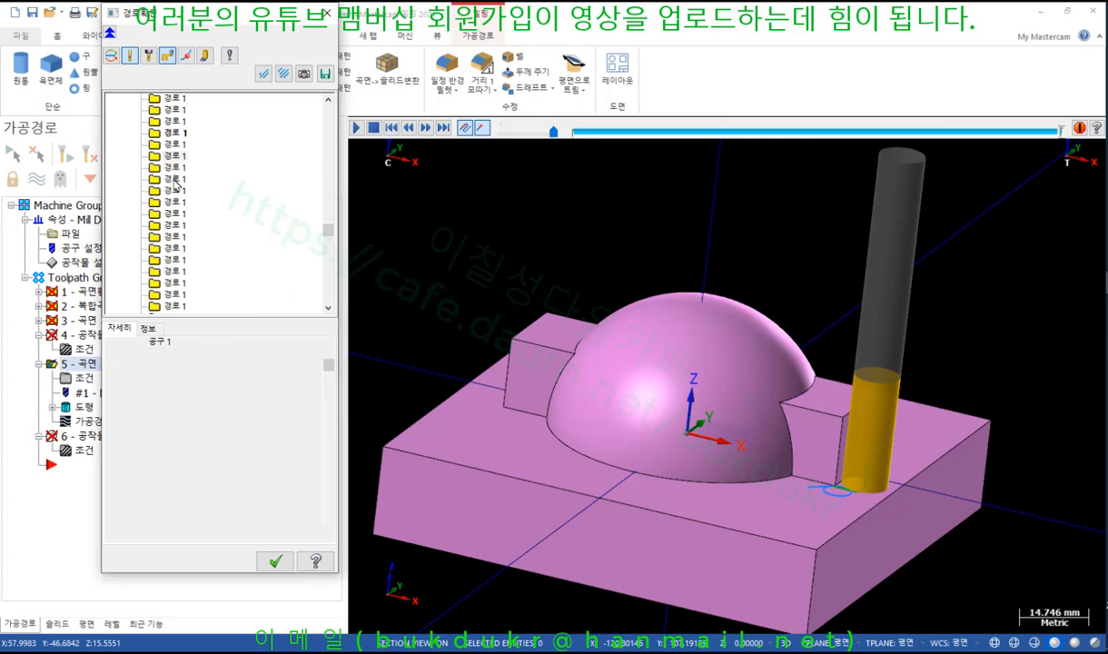
pyautogui.press('Down')
pyautogui.press('Down')
pyautogui.press('Down')
pyautogui.press('Down')
pyautogui.press('Up')
pyautogui.press('Up')
pyautogui.press('Up')
pyautogui.press('Up')
pyautogui.press('Up')
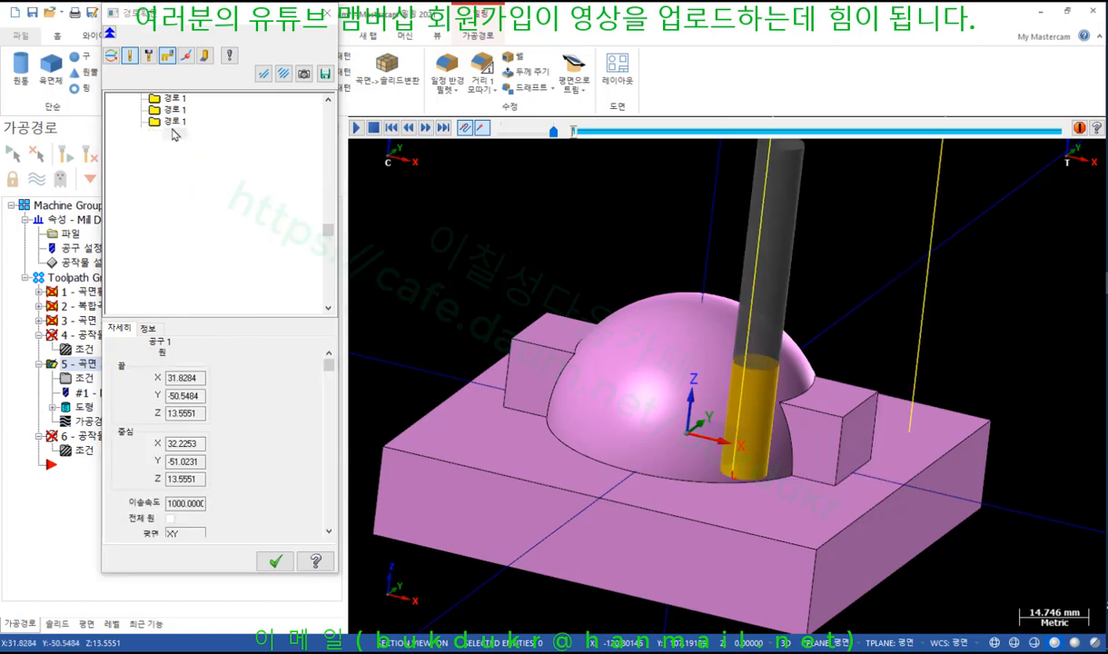
# Step through the passes around the dome, check the tool against the block's ends from another angle, and close the backplot
pyautogui.click(172, 226)
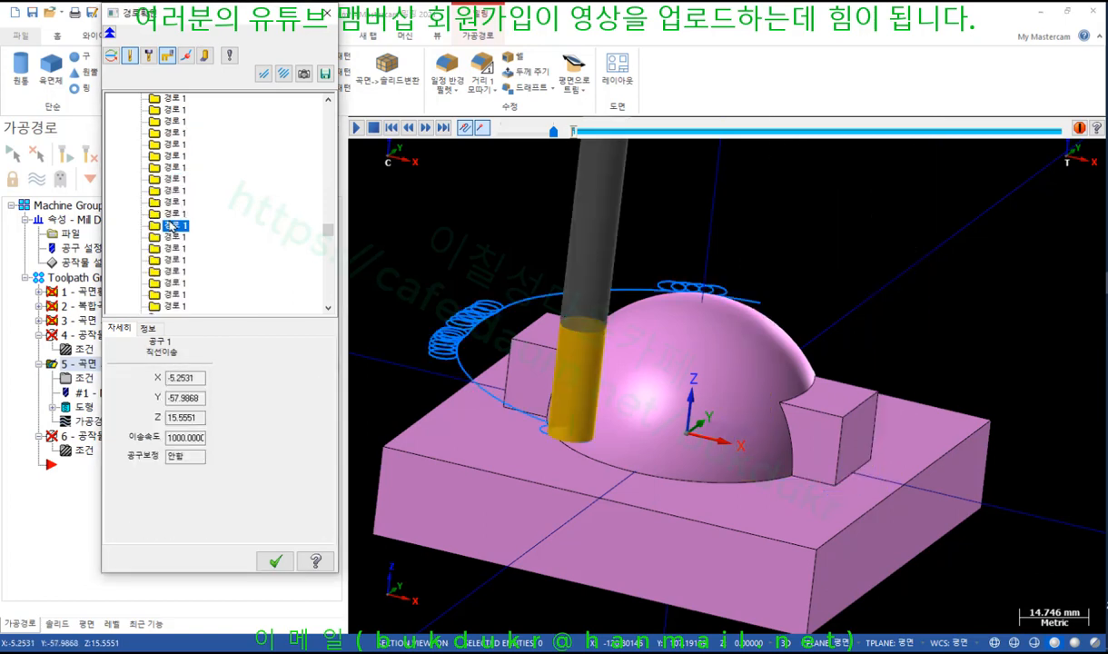
pyautogui.press('Down')
pyautogui.press('Down')
pyautogui.press('Down')
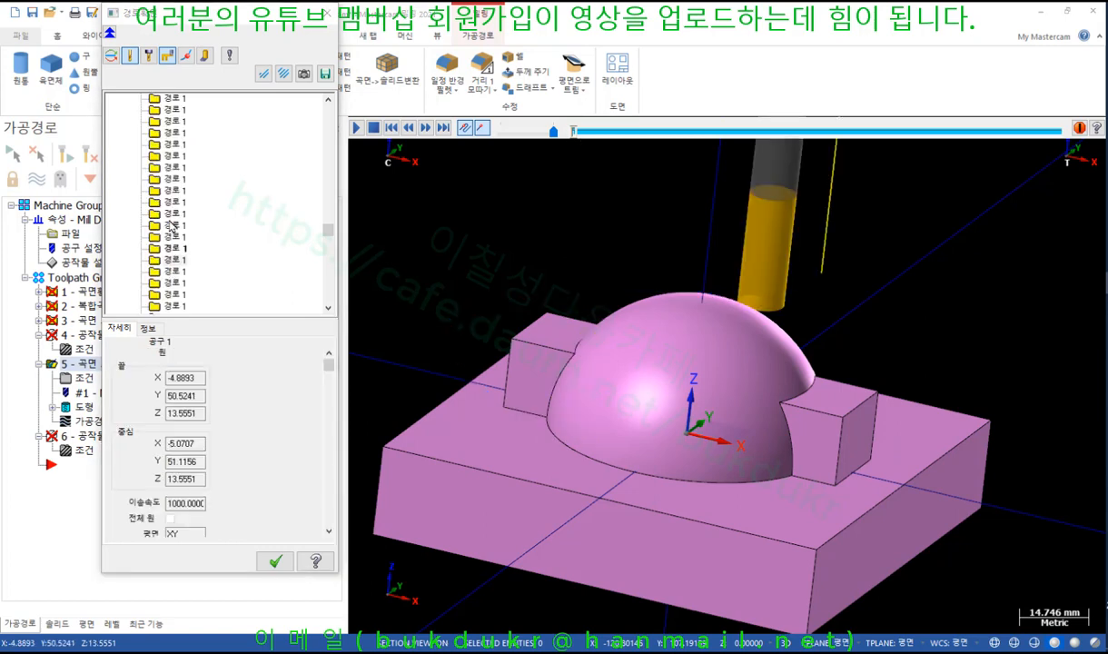
pyautogui.press('Down')
pyautogui.press('Down')
pyautogui.press('Down')
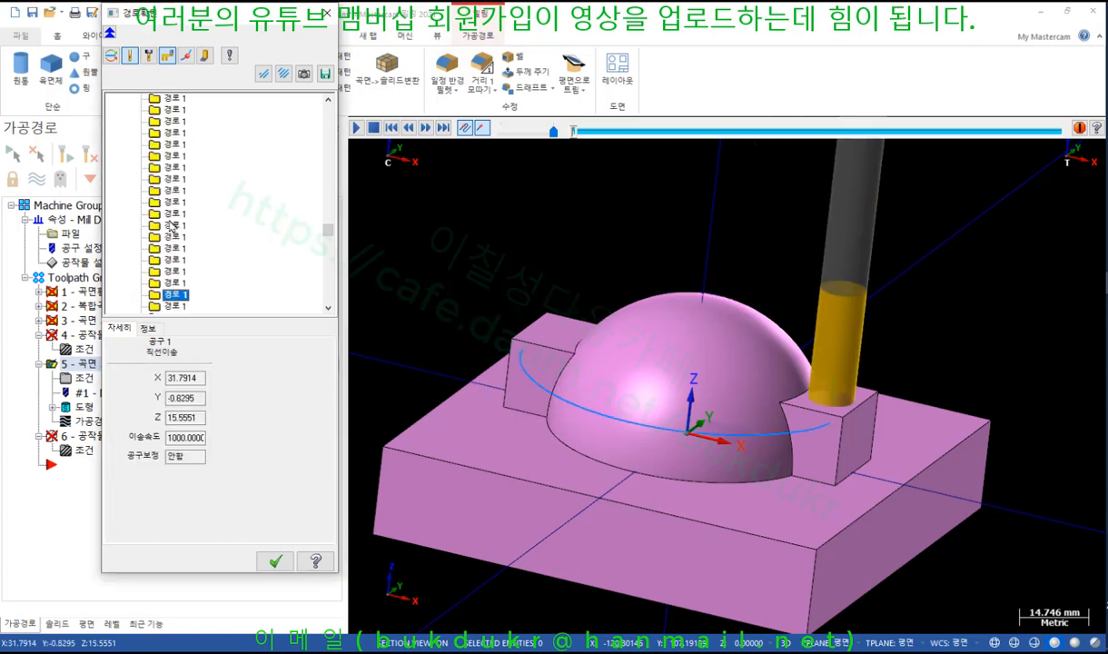
pyautogui.press('Down')
pyautogui.press('Down')
pyautogui.press('Down')
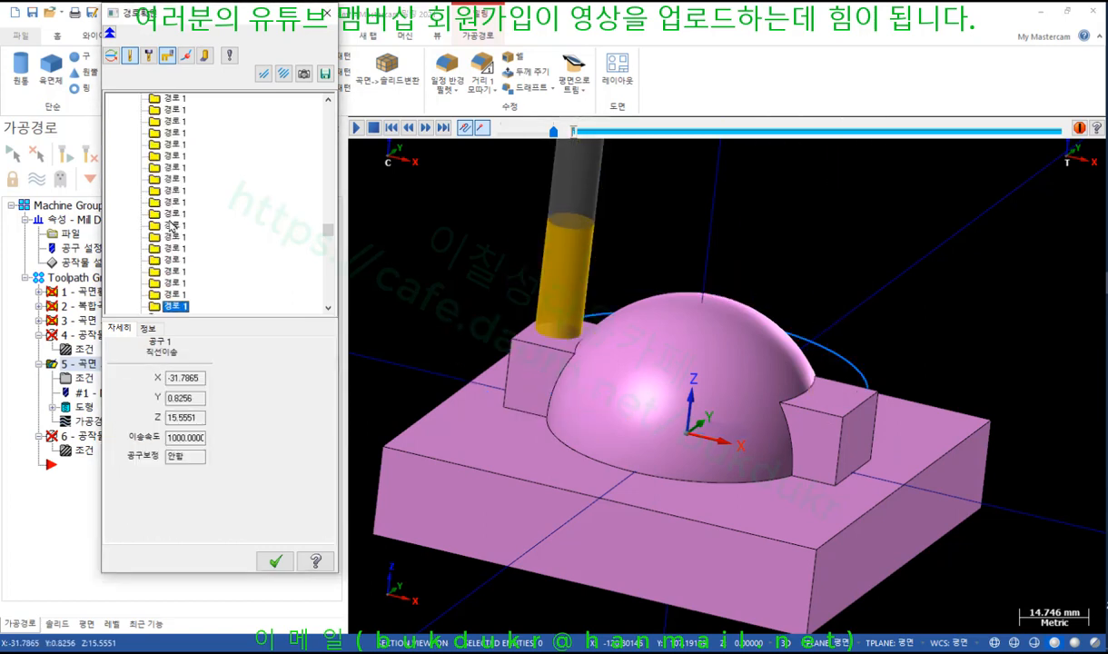
pyautogui.press('Down')
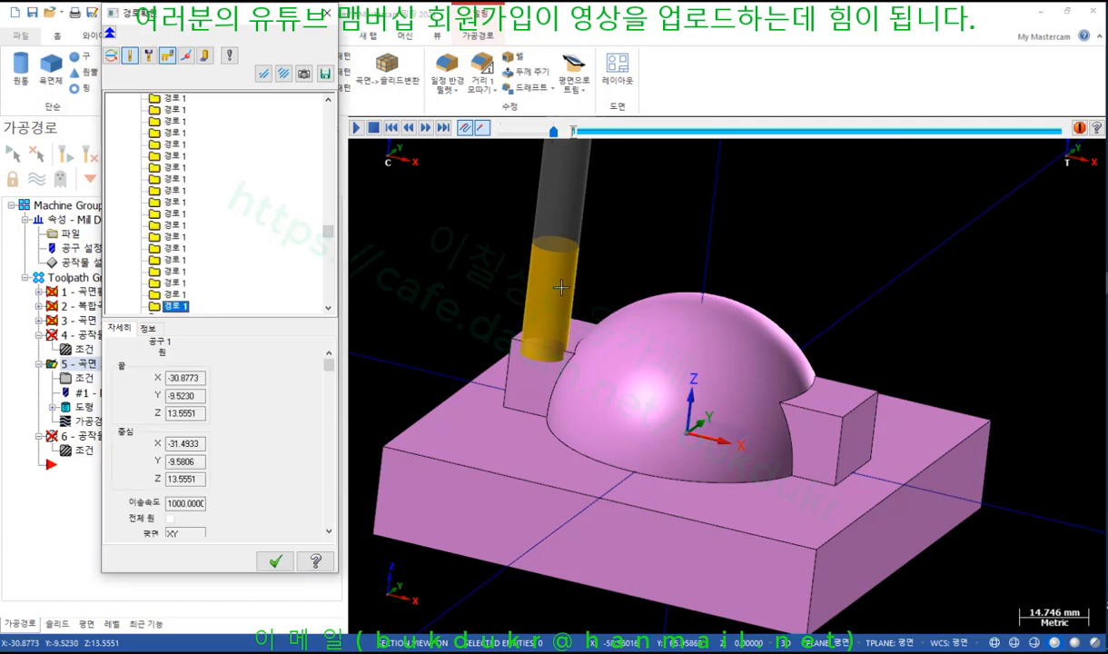
pyautogui.moveTo(561, 287); pyautogui.dragTo(800, 346, button='middle')
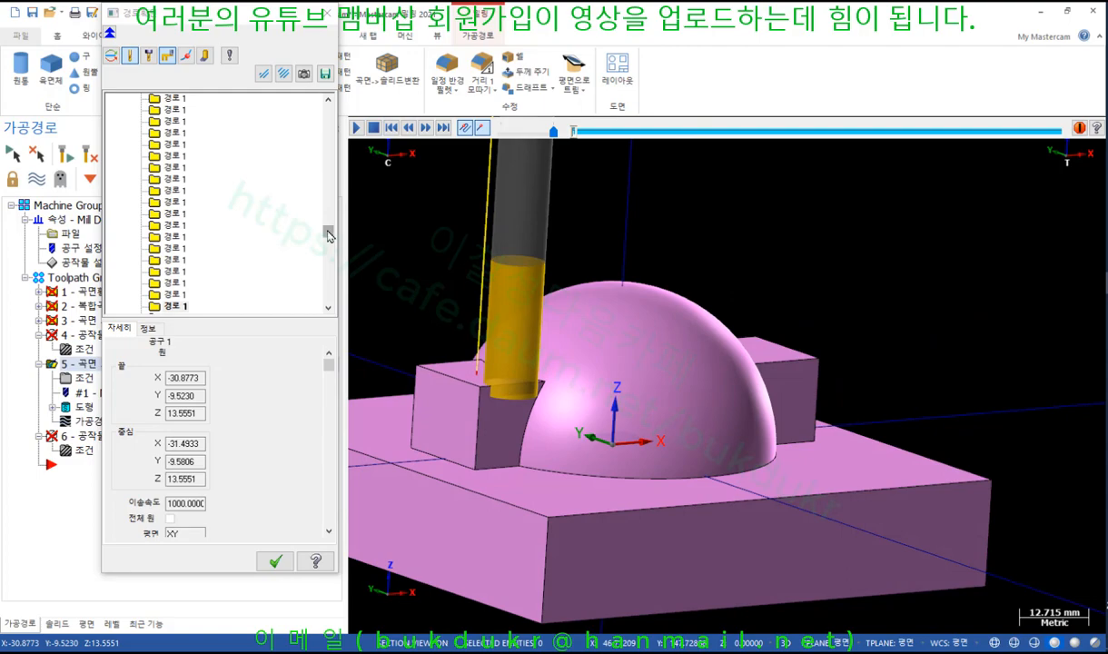
pyautogui.click(276, 560)
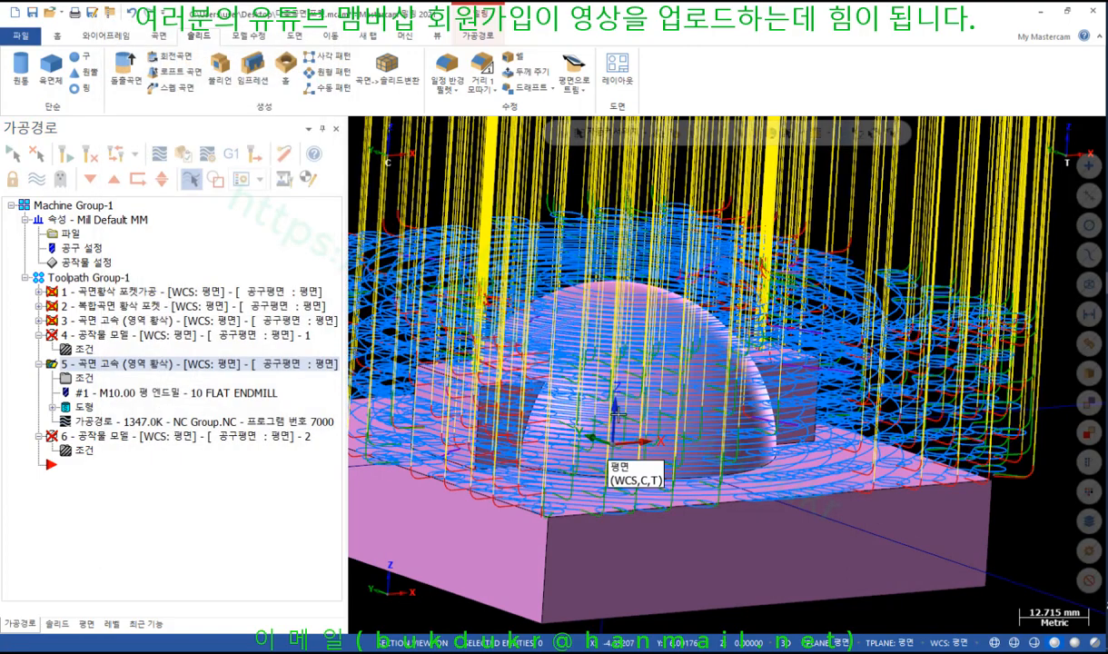
# Add the block's faces to operation 5's machining geometry (가공 도형) and recalculate the toolpath
pyautogui.click(85, 407)
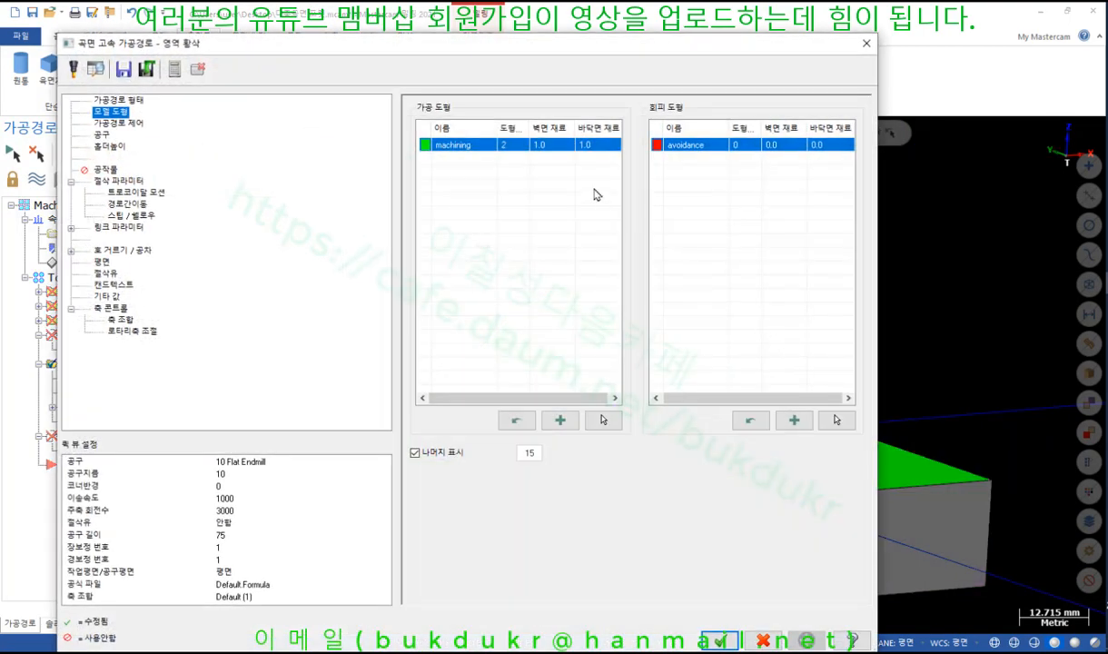
pyautogui.click(602, 420)
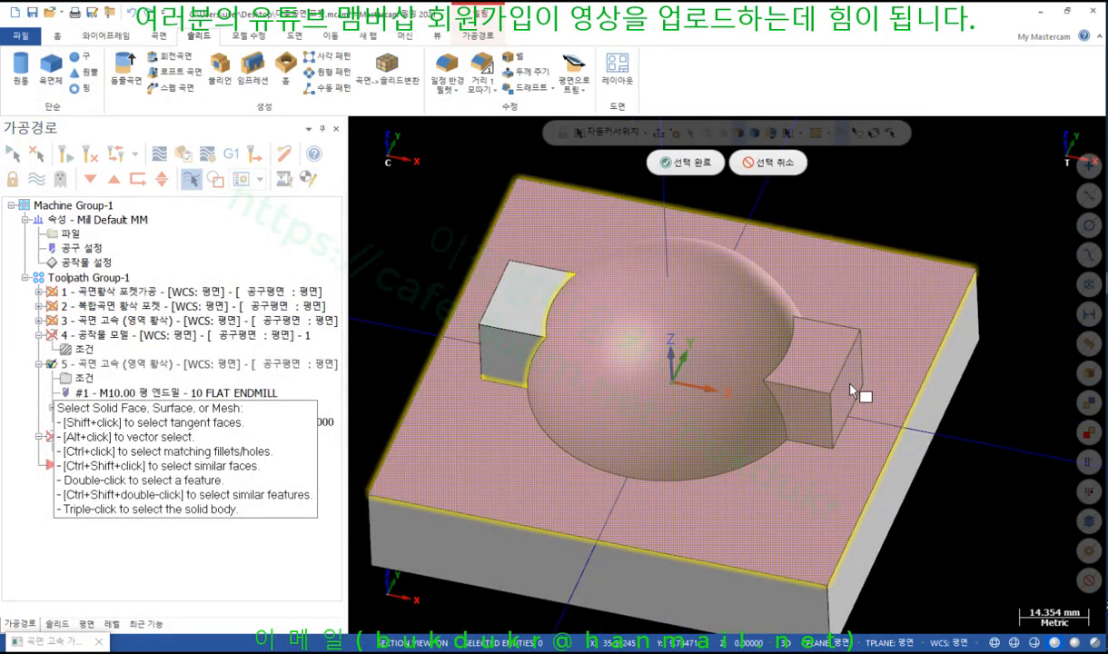
pyautogui.moveTo(507, 352); pyautogui.dragTo(575, 329, button='middle')
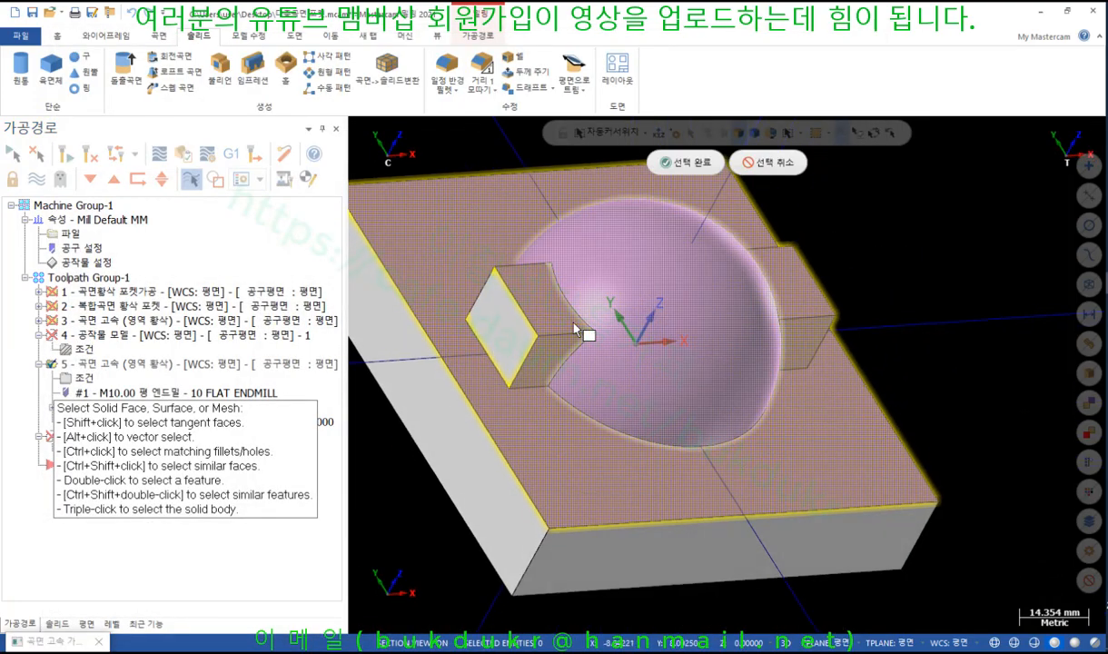
pyautogui.moveTo(499, 318); pyautogui.dragTo(519, 339, button='middle')
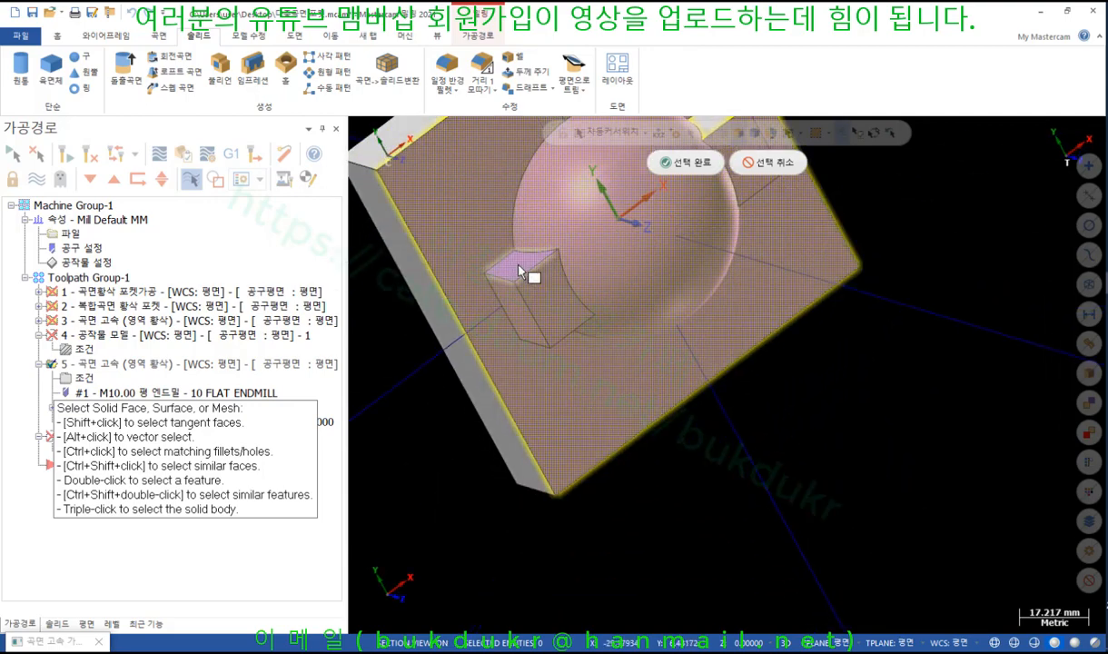
pyautogui.moveTo(520, 270); pyautogui.dragTo(539, 283, button='middle')
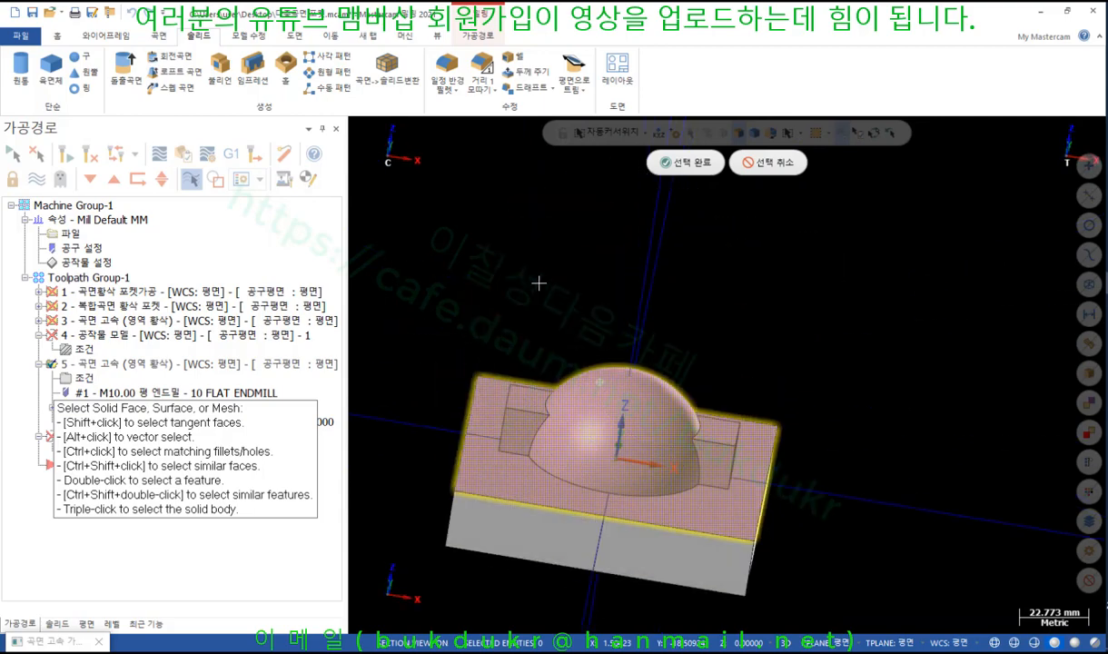
pyautogui.click(683, 164)
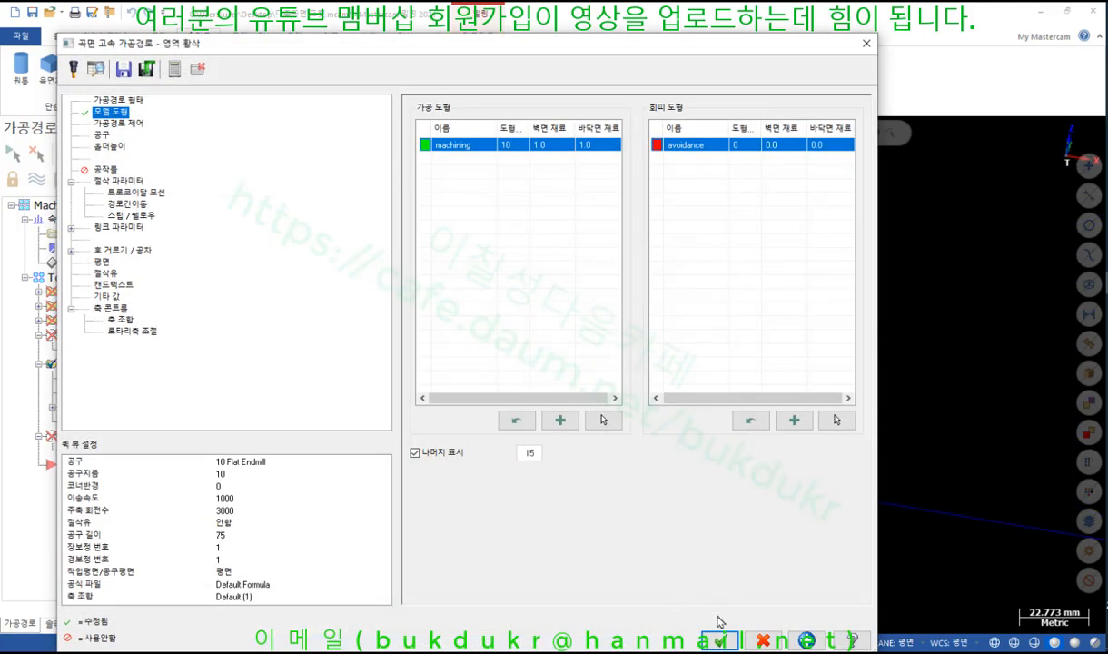
pyautogui.click(727, 643)
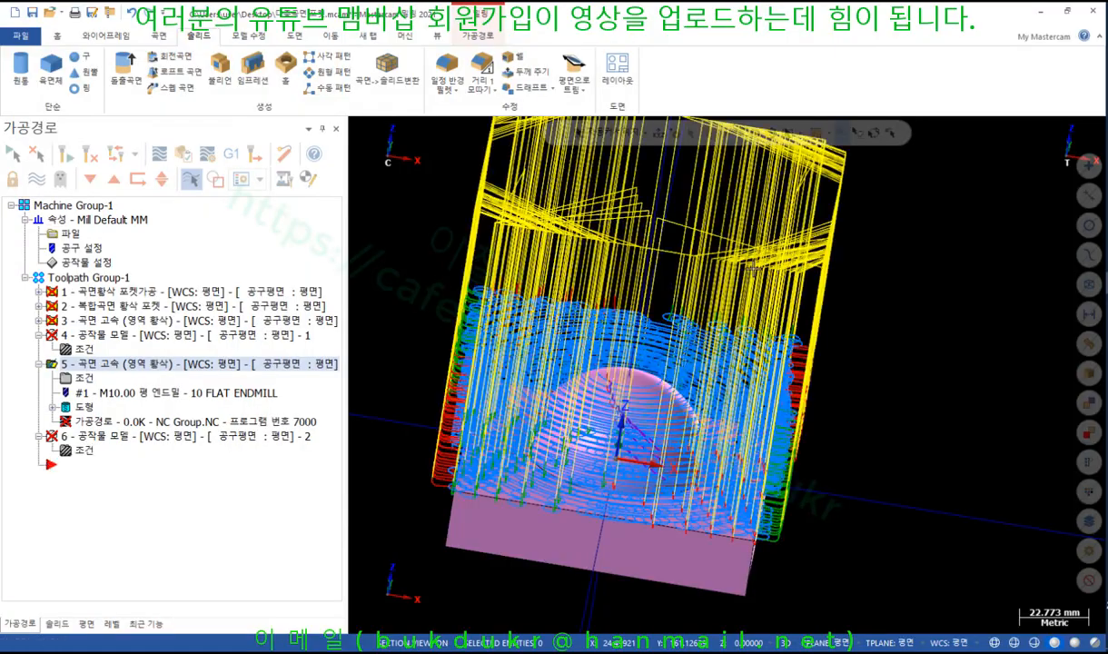
# Backplot operation 5 and place the tool beside the block's end face to examine its clearance from the block
pyautogui.scroll(3, 582, 346)
pyautogui.scroll(2, 581, 347)
pyautogui.moveTo(581, 347); pyautogui.dragTo(557, 370, button='middle')
pyautogui.scroll(8, 556, 370)
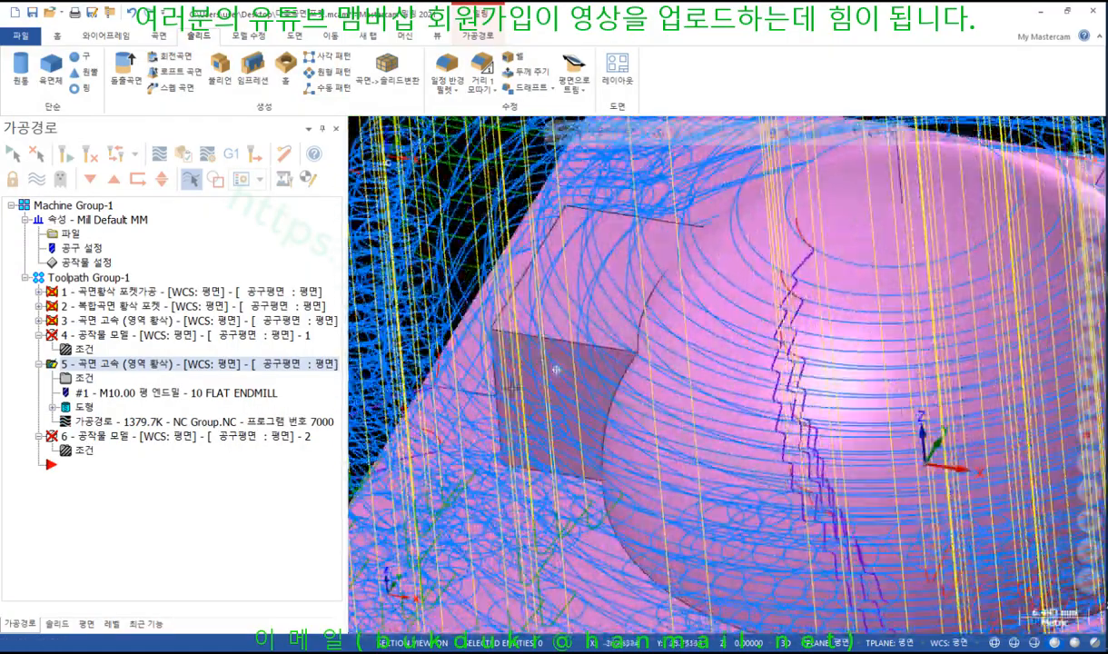
pyautogui.scroll(4, 623, 436)
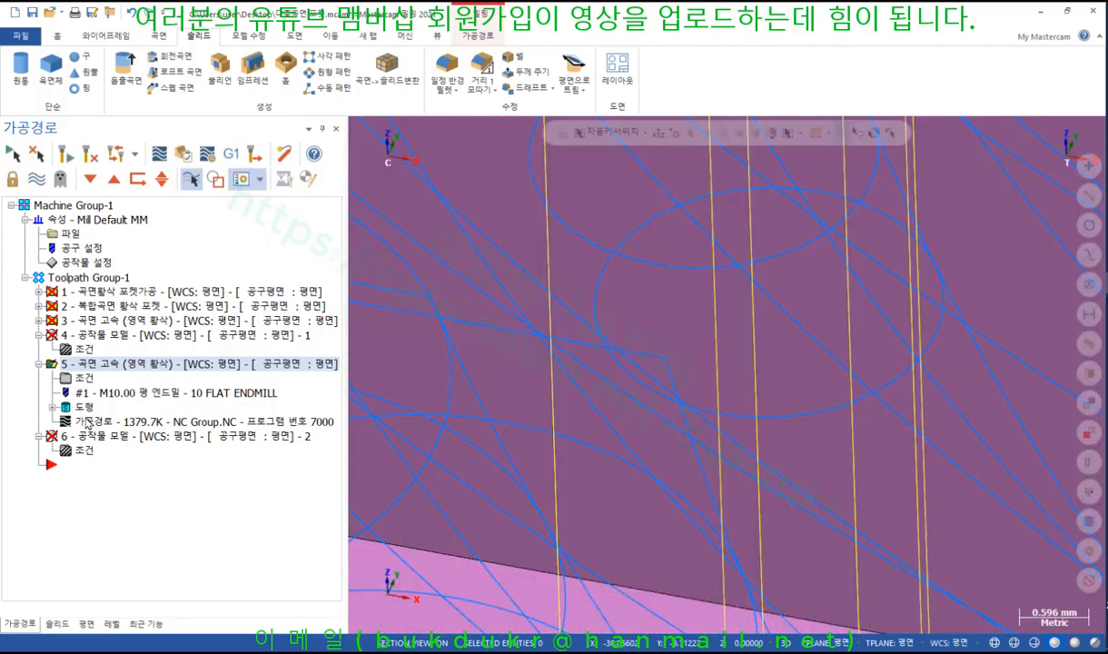
pyautogui.click(87, 422)
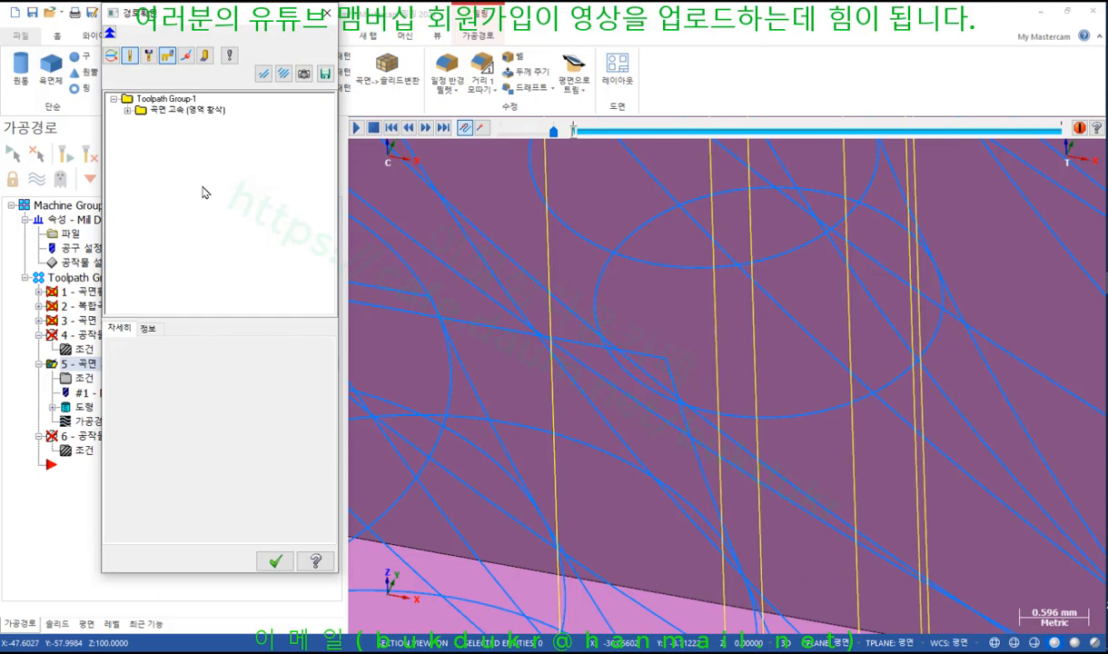
pyautogui.click(696, 467)
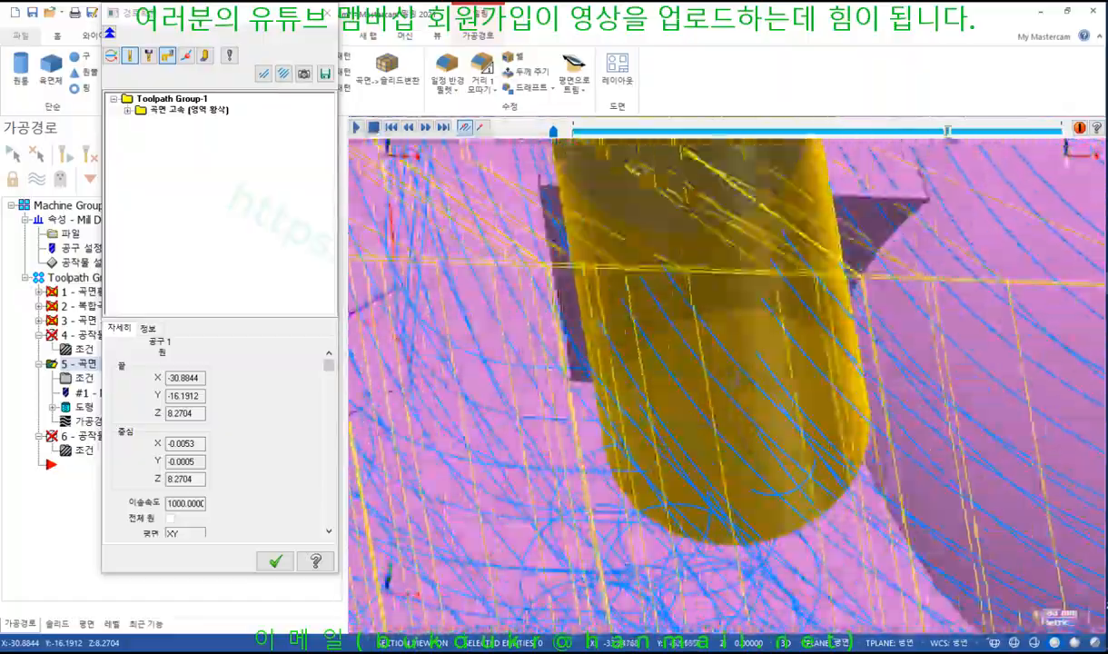
pyautogui.moveTo(733, 374); pyautogui.dragTo(695, 382, button='middle')
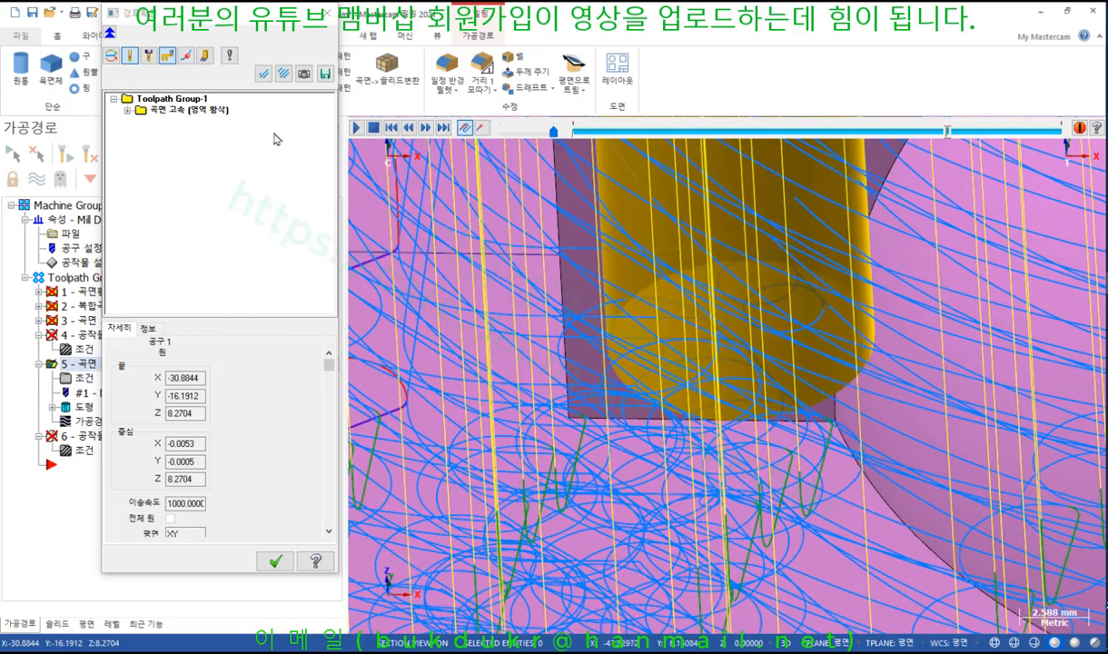
# Expand operation 5's pass list in the backplot and display individual upper-level passes around the dome
pyautogui.click(132, 109)
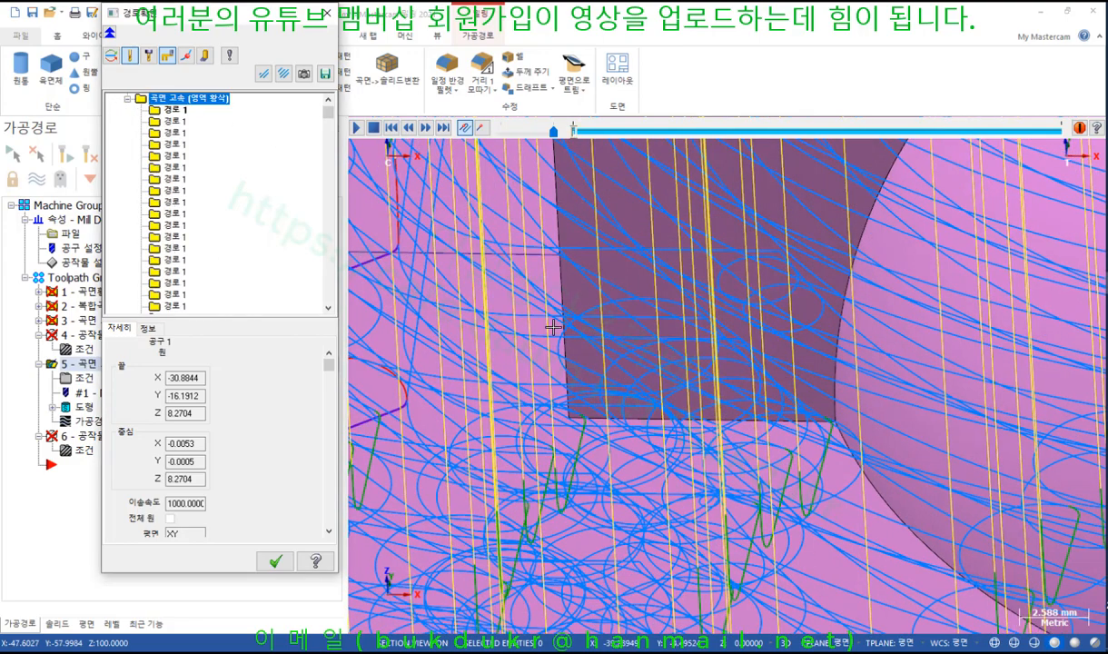
pyautogui.click(165, 224)
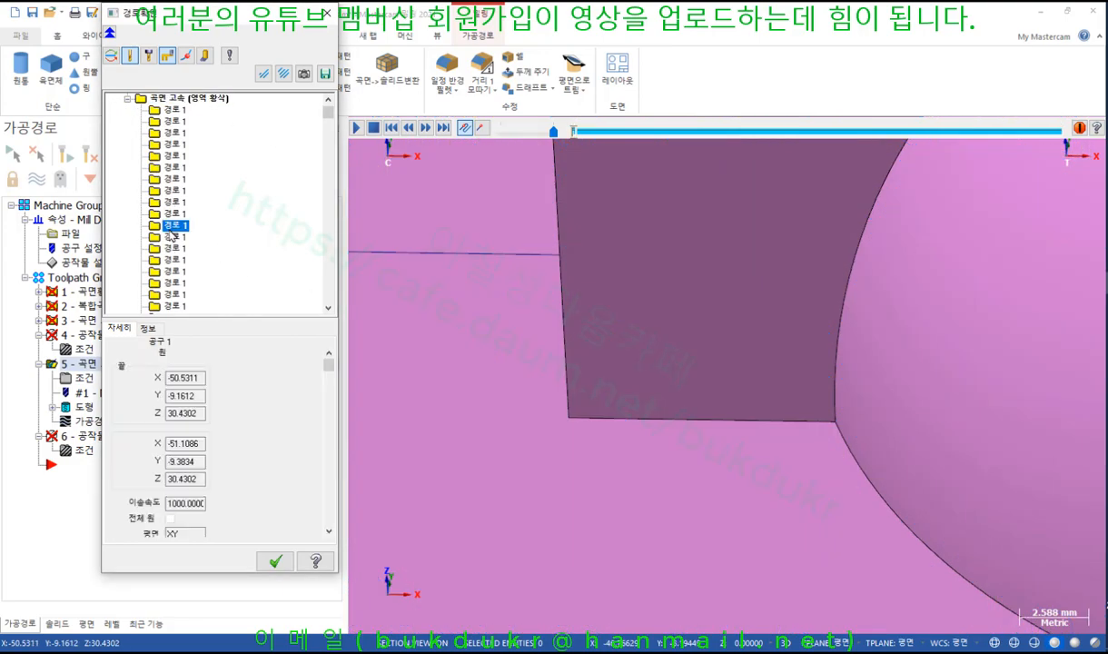
pyautogui.scroll(-3, 620, 317)
pyautogui.scroll(-5, 619, 317)
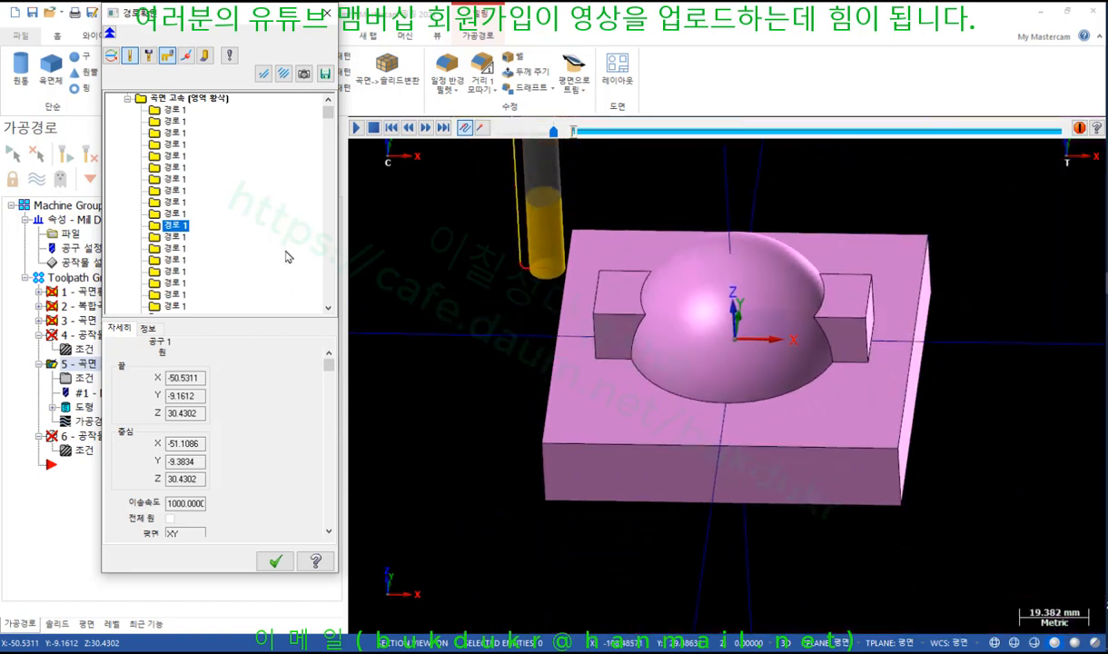
pyautogui.click(173, 272)
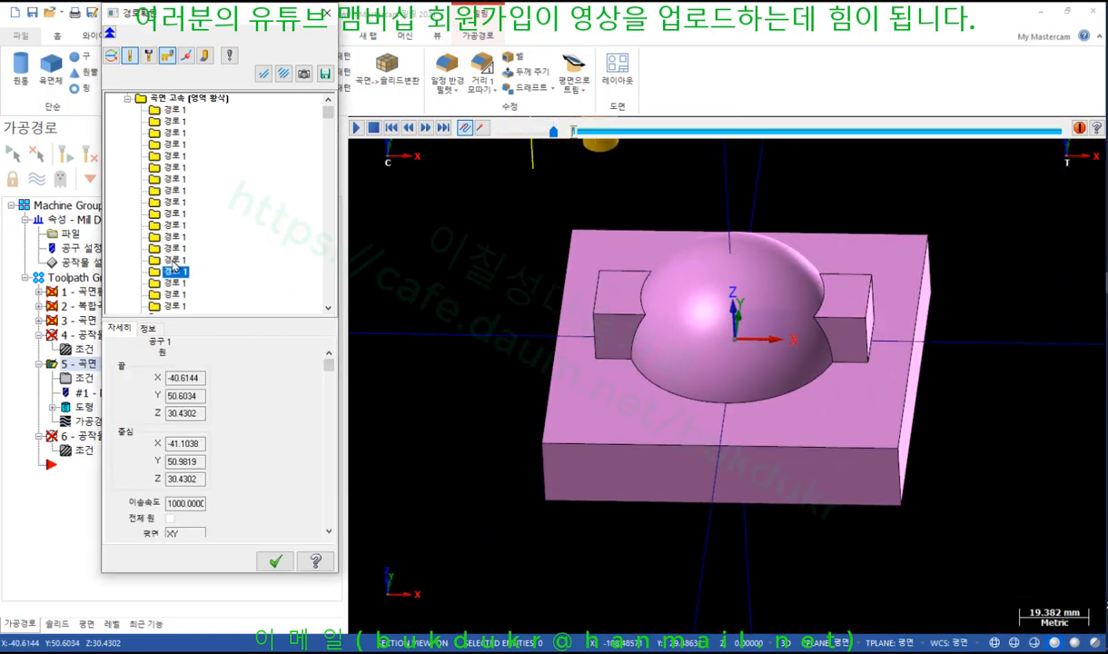
pyautogui.scroll(-5, 172, 262)
pyautogui.click(175, 261)
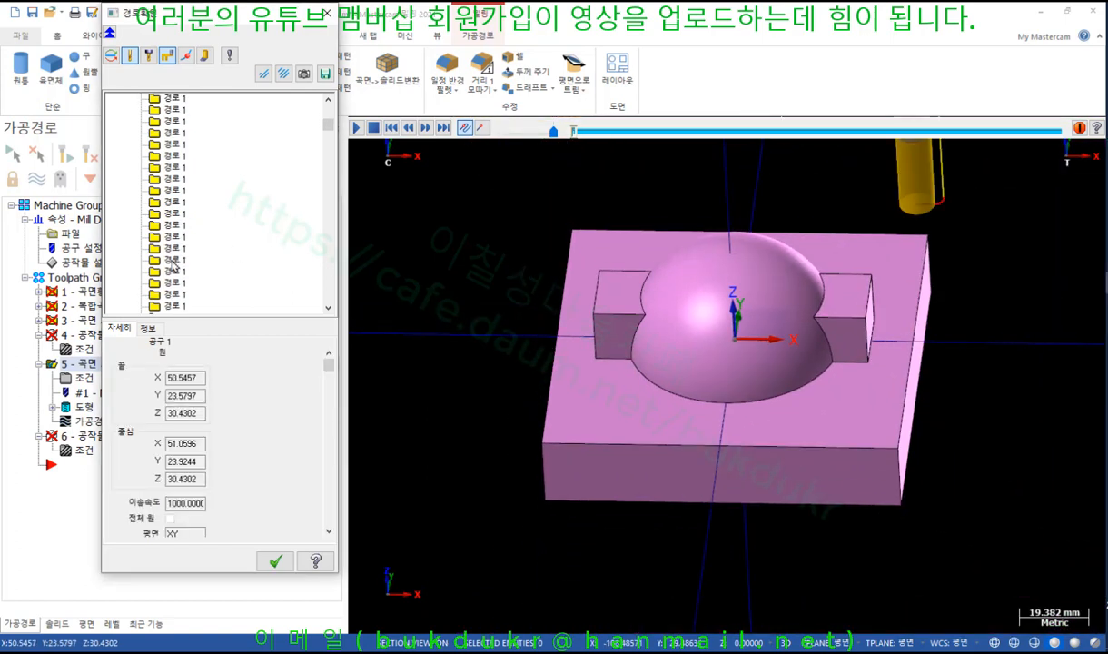
pyautogui.click(171, 263)
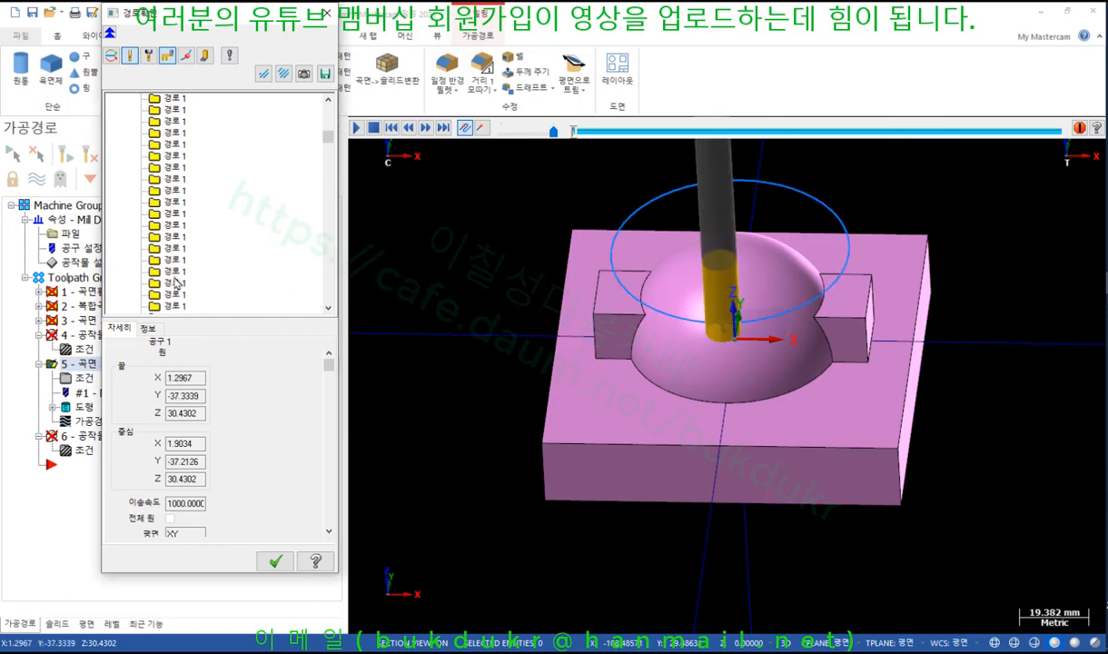
pyautogui.scroll(-5, 319, 153)
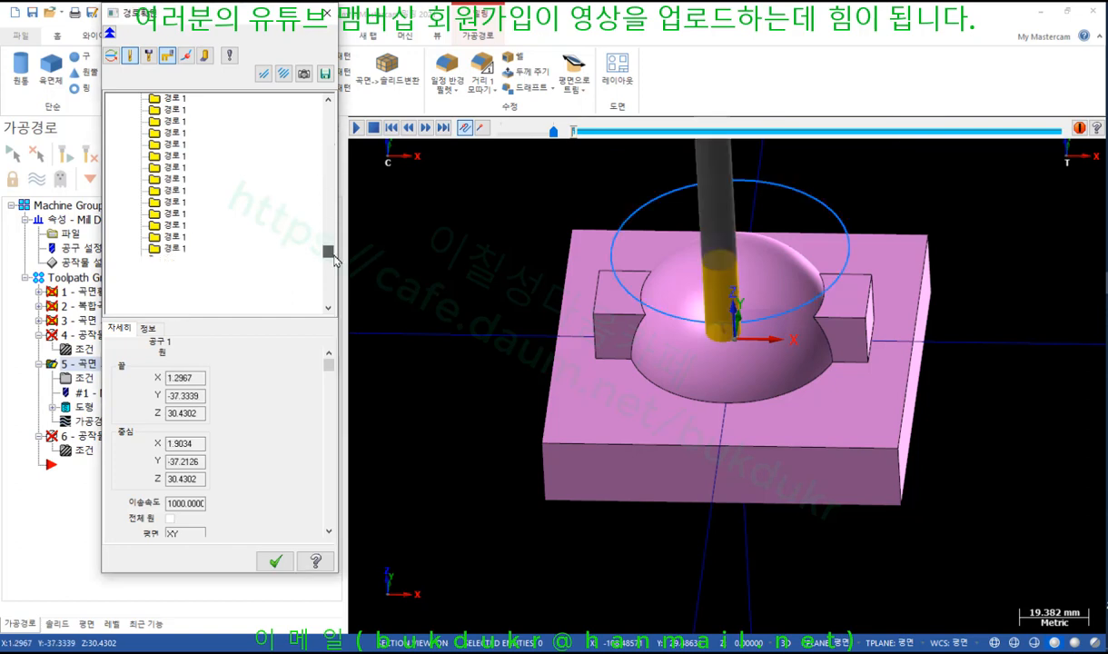
# Step through operation 5's lower-level passes one at a time to find the one running around the dome and block
pyautogui.click(173, 222)
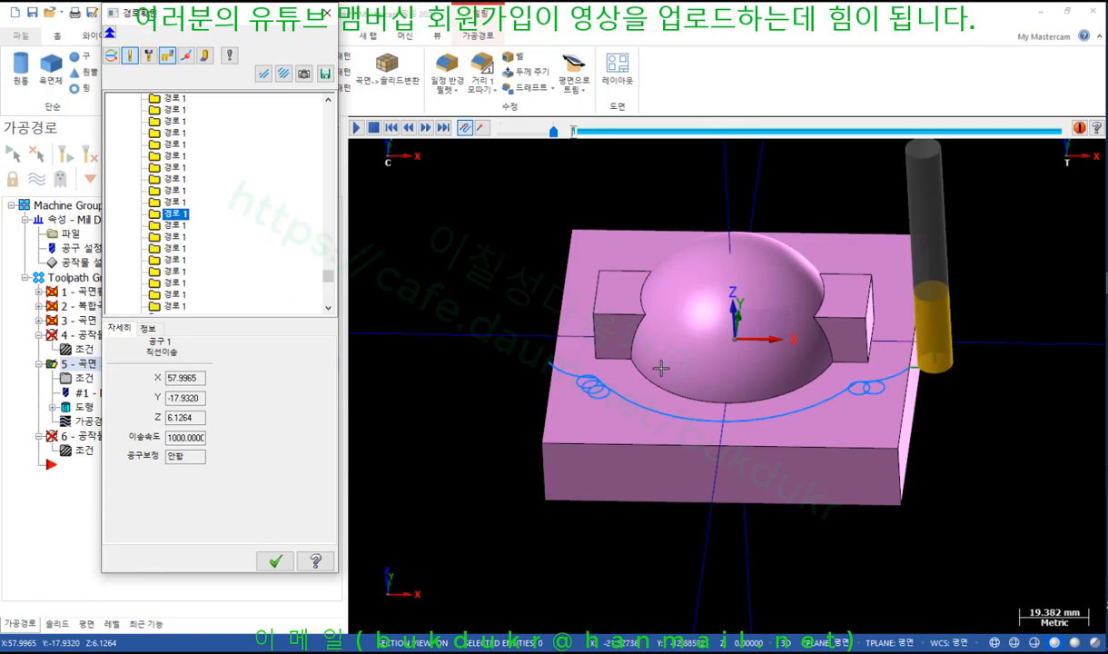
pyautogui.scroll(5, 873, 389)
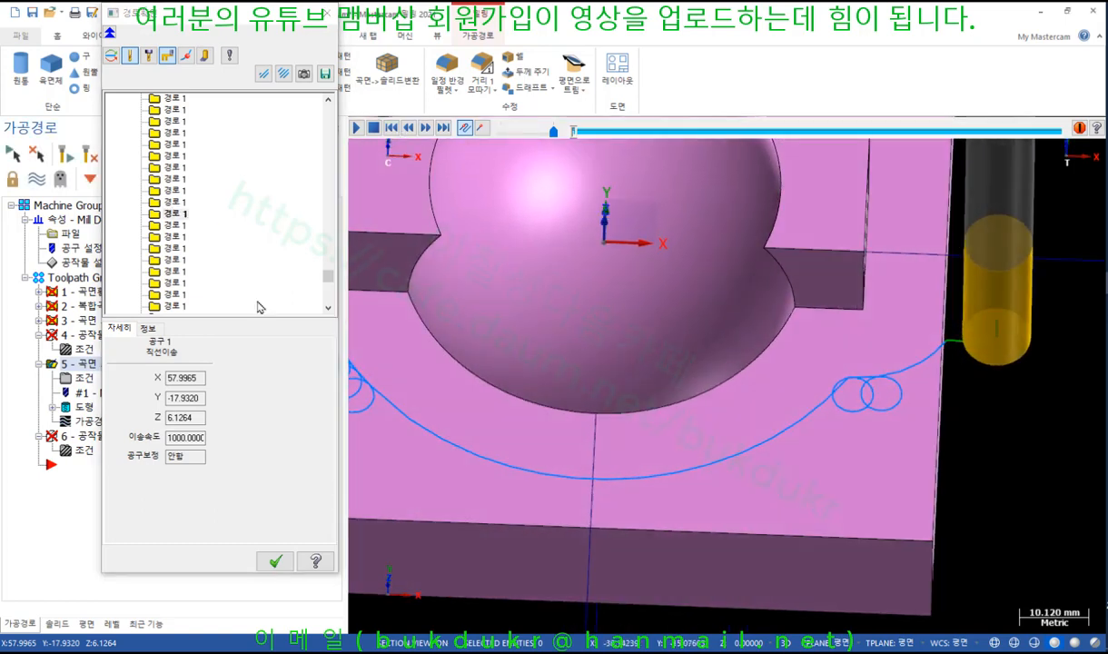
pyautogui.click(175, 202)
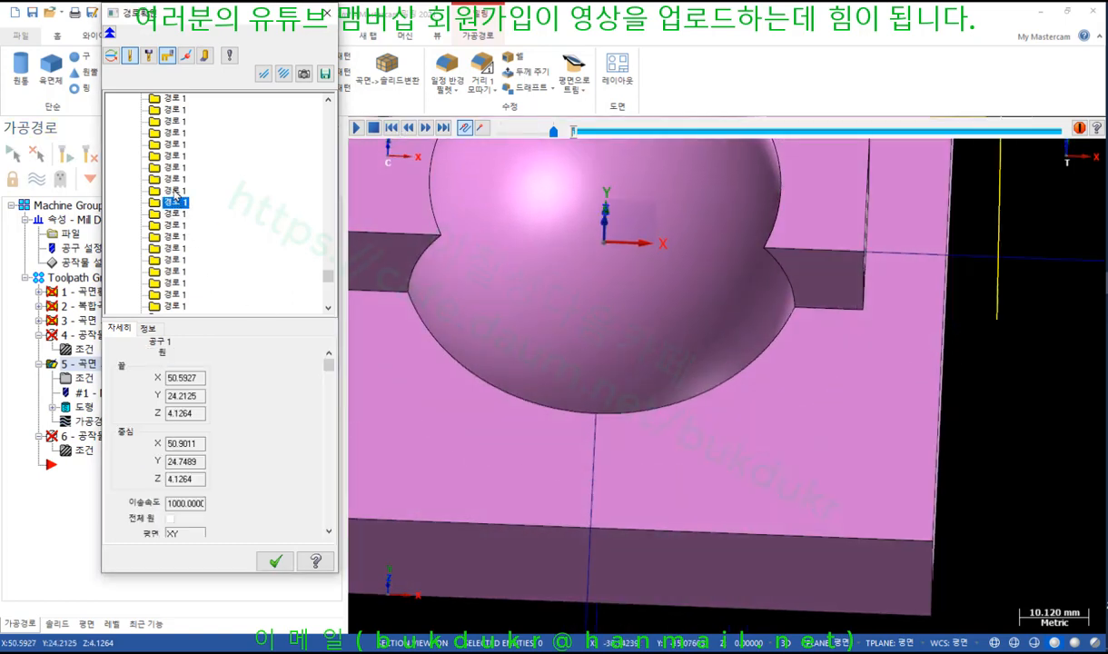
pyautogui.click(175, 179)
pyautogui.scroll(-4, 832, 367)
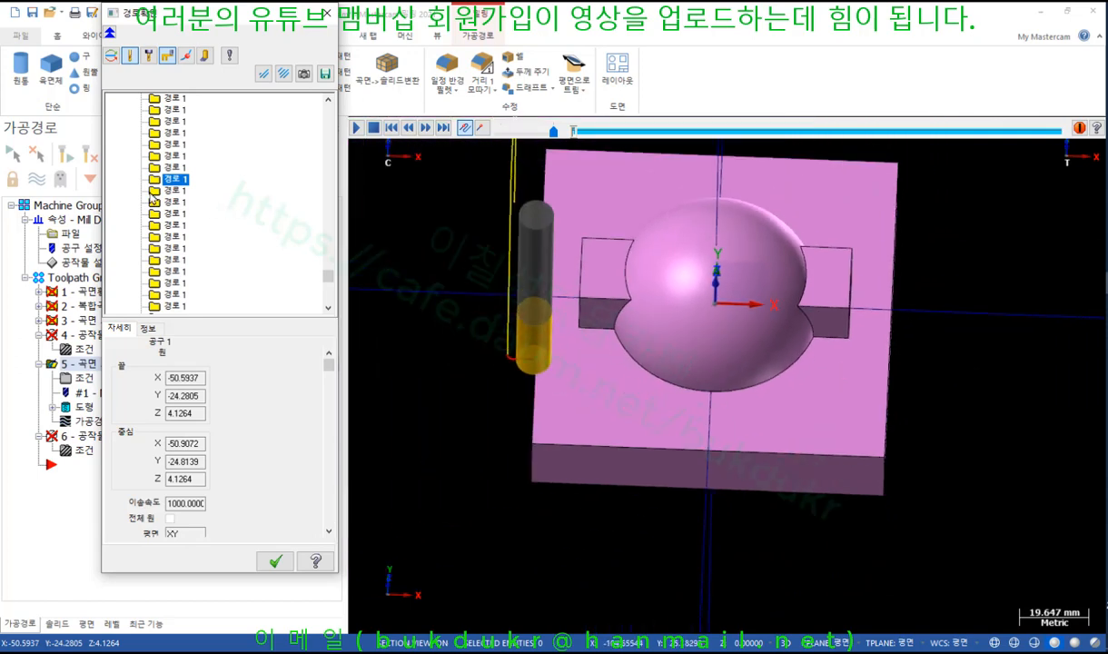
pyautogui.click(167, 169)
pyautogui.click(173, 155)
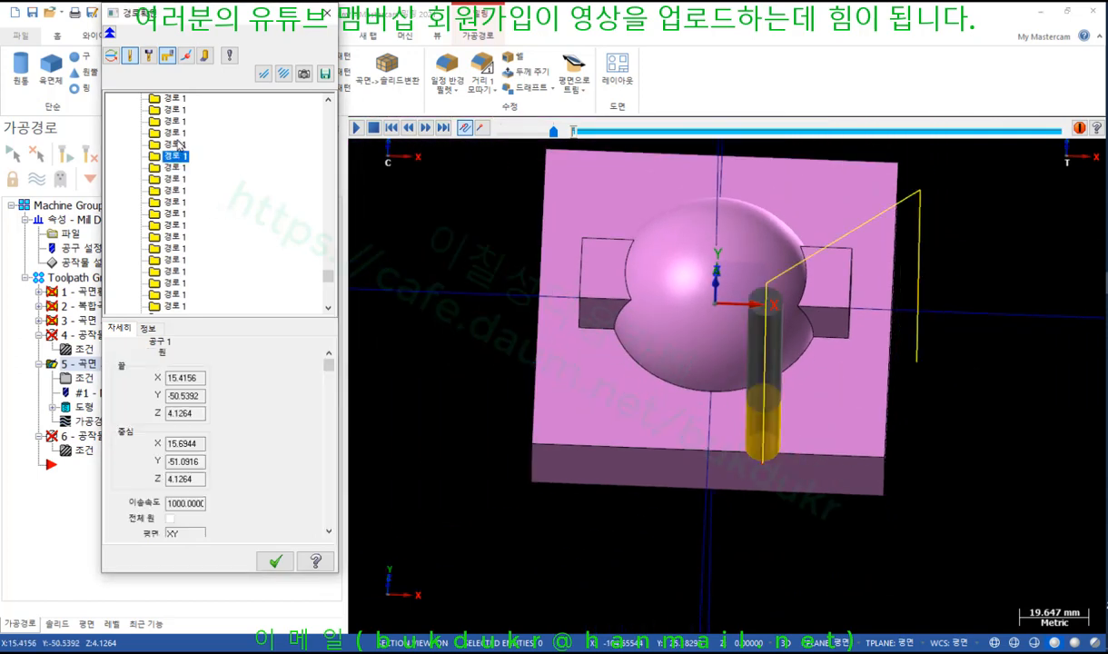
pyautogui.click(178, 142)
pyautogui.click(177, 132)
pyautogui.click(163, 251)
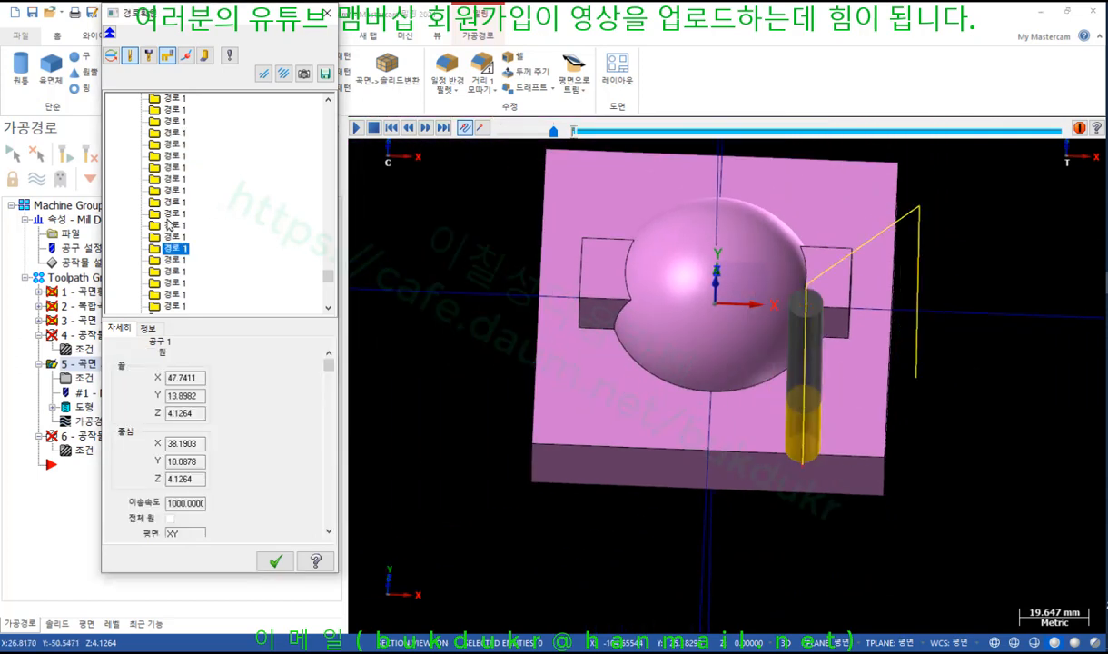
# Examine and mark the sharp corner of the lower pass where the dome meets the block, and close the backplot
pyautogui.scroll(5, 858, 369)
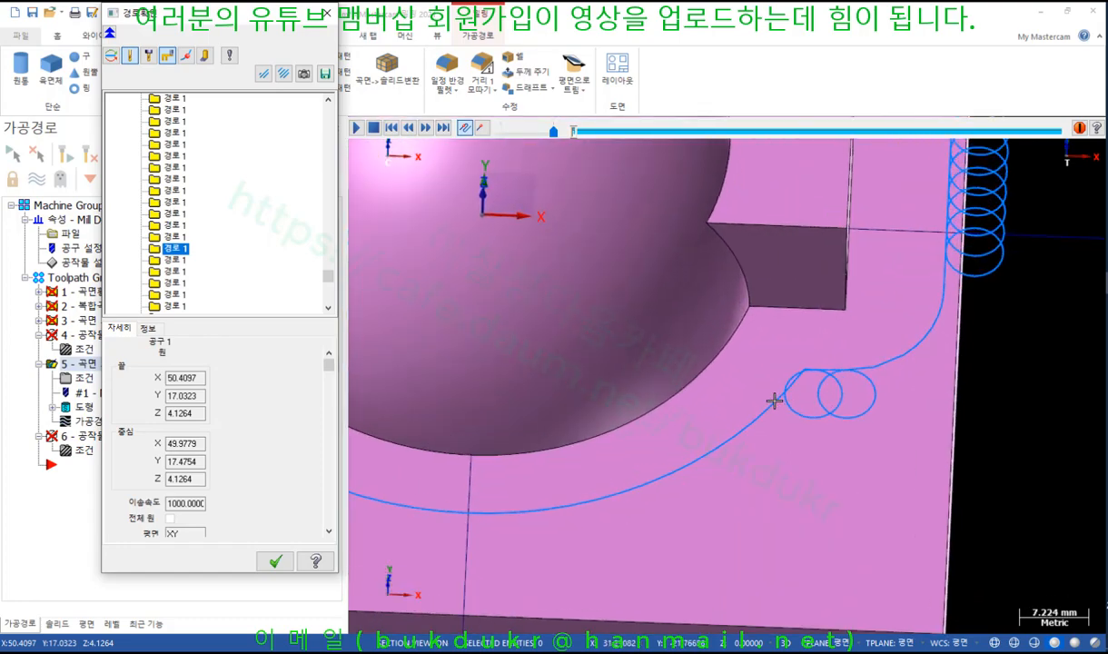
pyautogui.moveTo(774, 398); pyautogui.dragTo(666, 369, button='middle')
pyautogui.scroll(7, 762, 371)
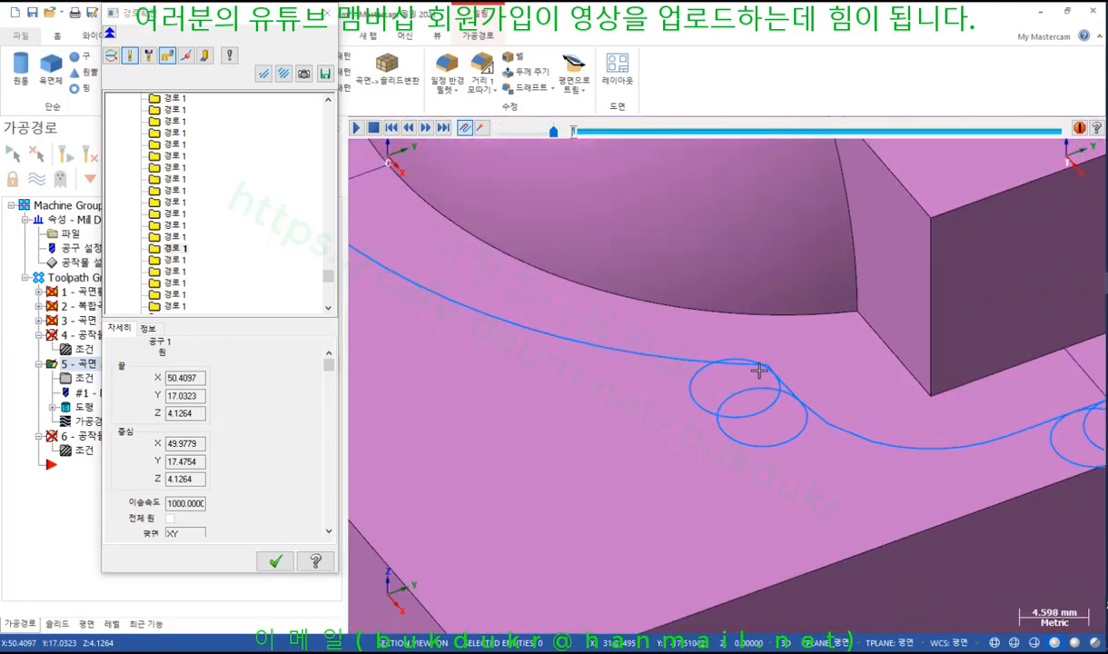
pyautogui.scroll(6, 769, 392)
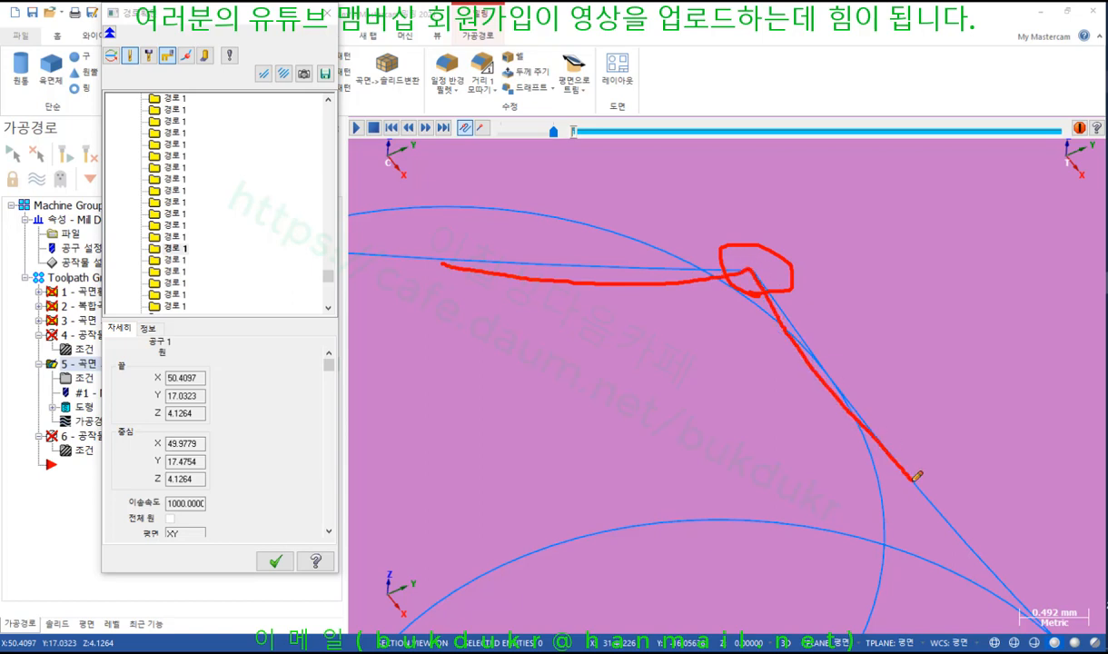
pyautogui.moveTo(766, 264)
pyautogui.mouseDown()
pyautogui.moveTo(733, 243)
pyautogui.moveTo(759, 216)
pyautogui.mouseUp()
pyautogui.rightClick(844, 217)
pyautogui.click(877, 368)
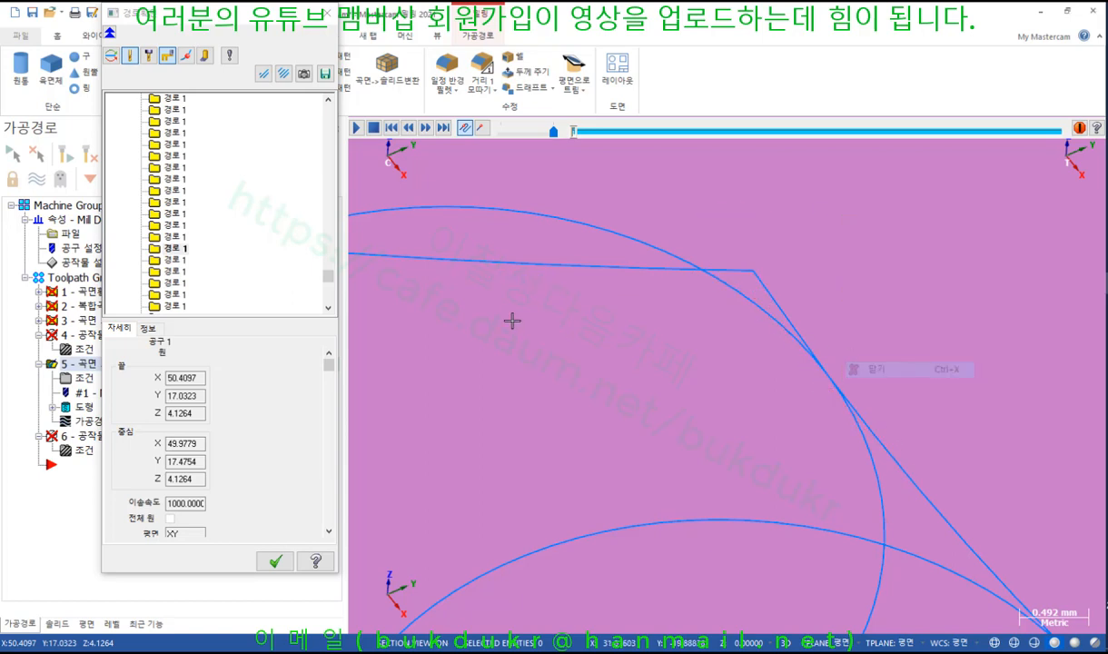
pyautogui.click(275, 561)
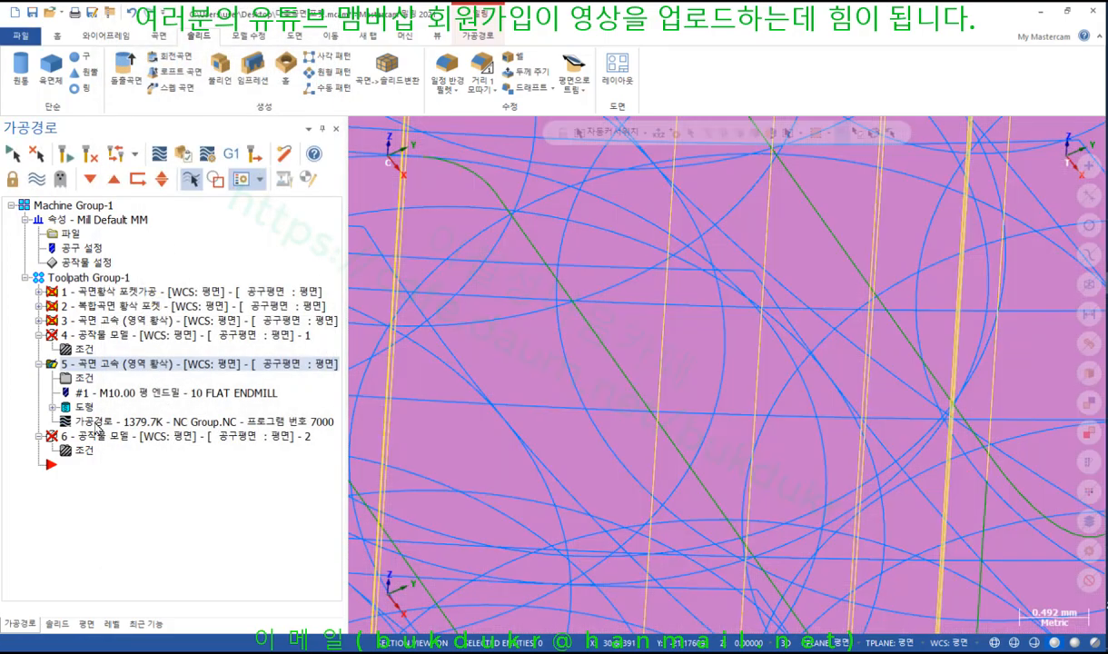
# Turn on corner rounding (코너 라운딩) in operation 5's cut parameters with maximum radius 0.5, profile tolerance 0.1 and offset tolerance 1.0, and recalculate the toolpath
pyautogui.click(82, 374)
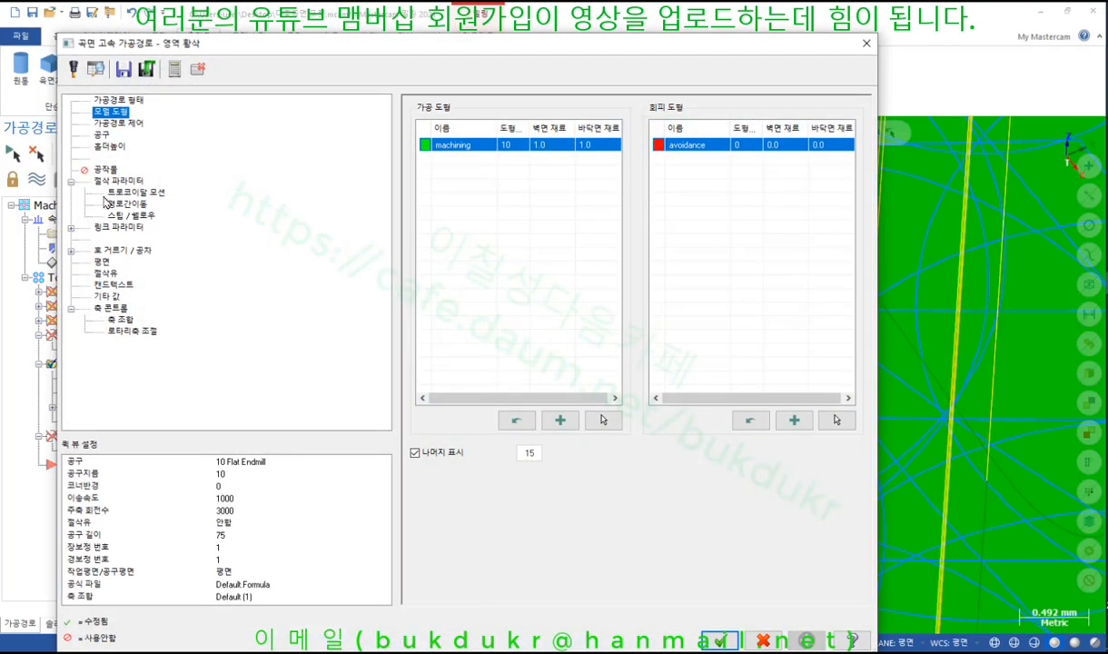
pyautogui.click(123, 181)
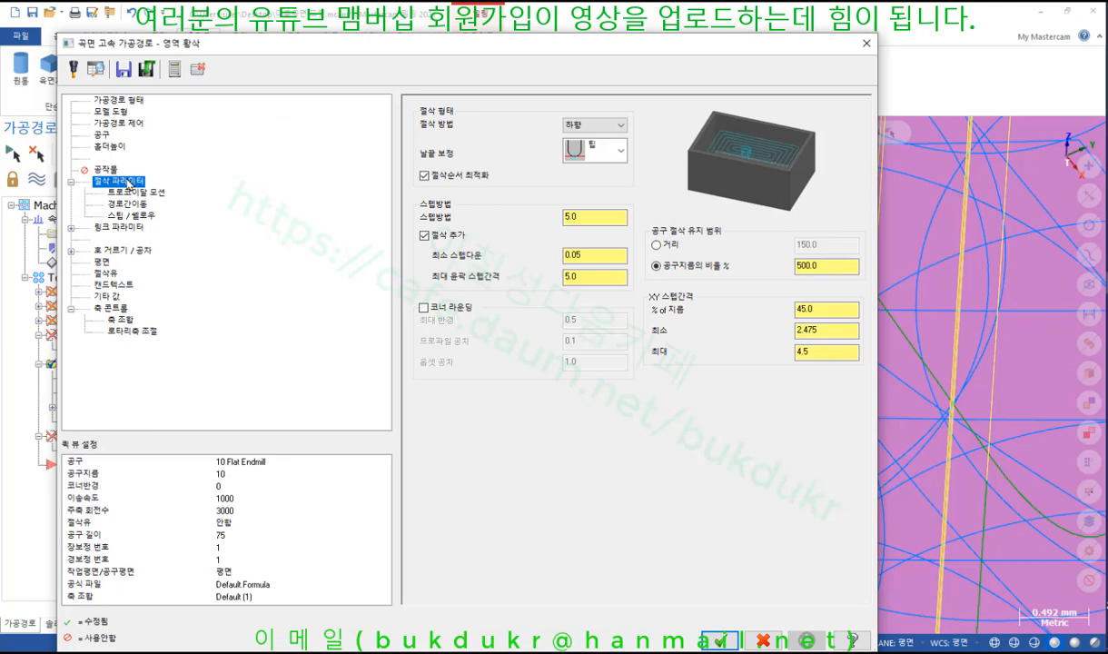
pyautogui.click(424, 308)
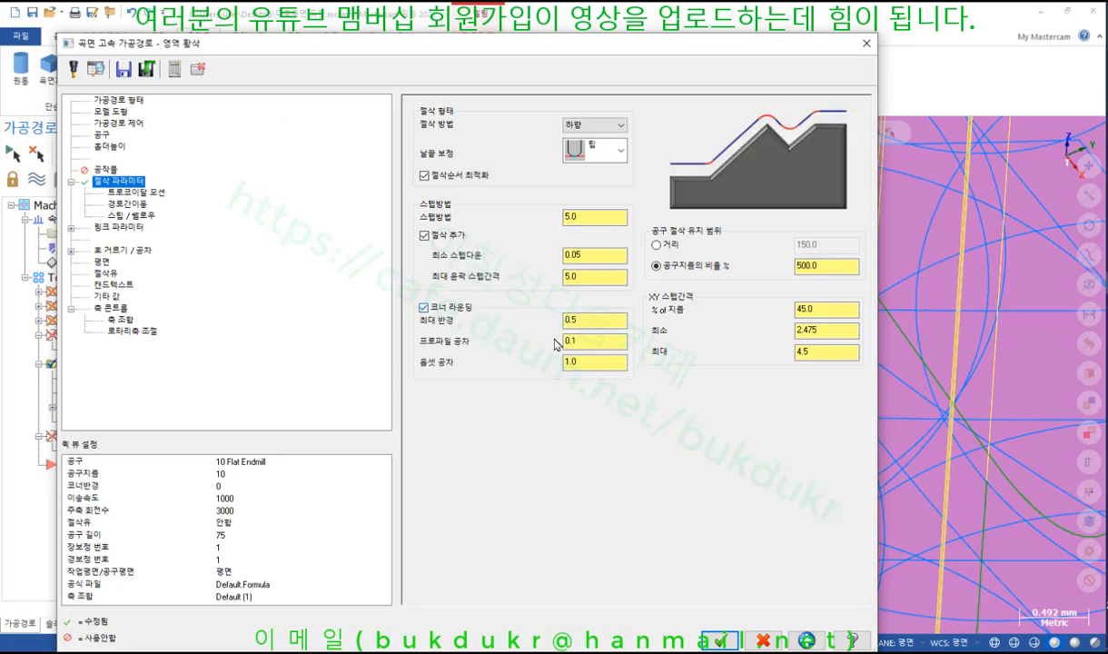
pyautogui.click(591, 321)
pyautogui.doubleClick(591, 320)
pyautogui.click(595, 362)
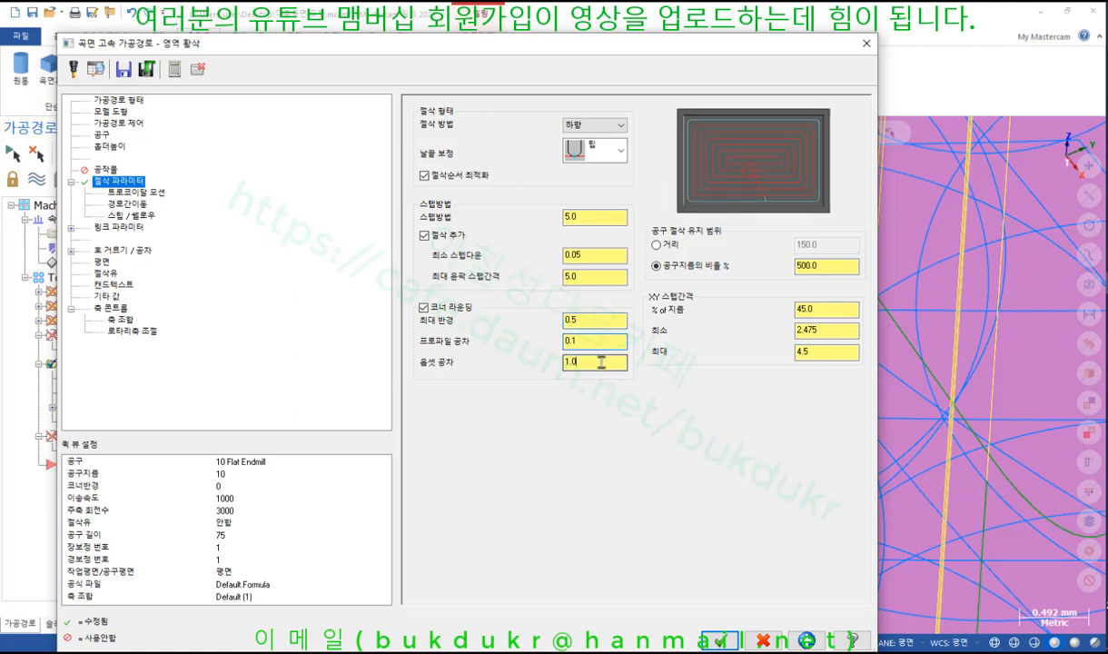
pyautogui.click(597, 321)
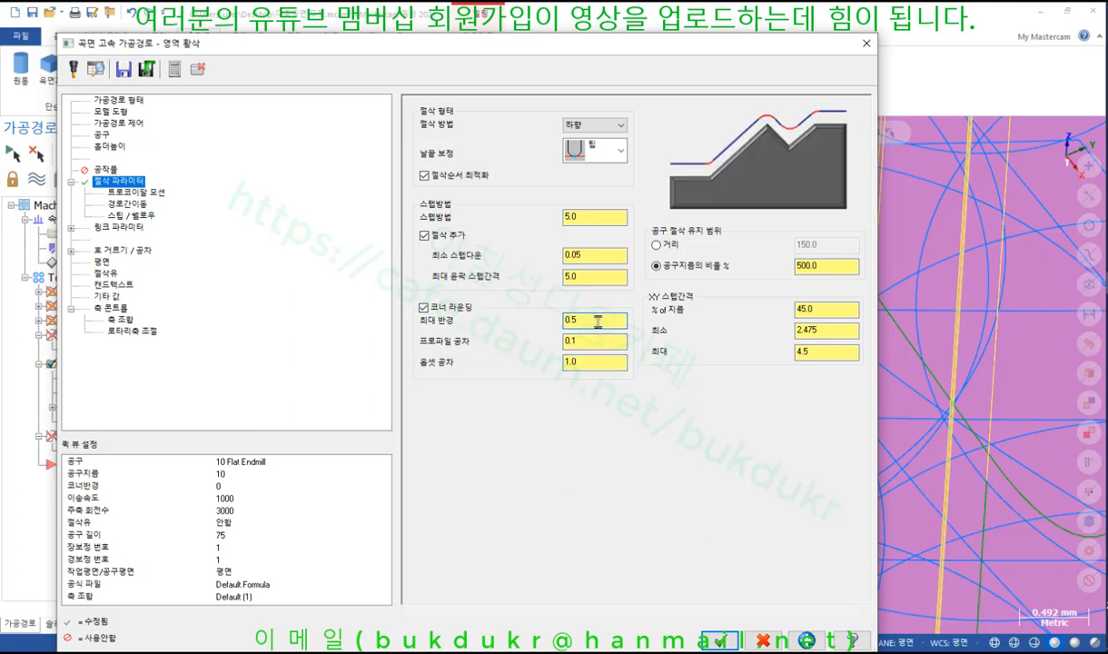
pyautogui.moveTo(674, 46); pyautogui.dragTo(462, 115)
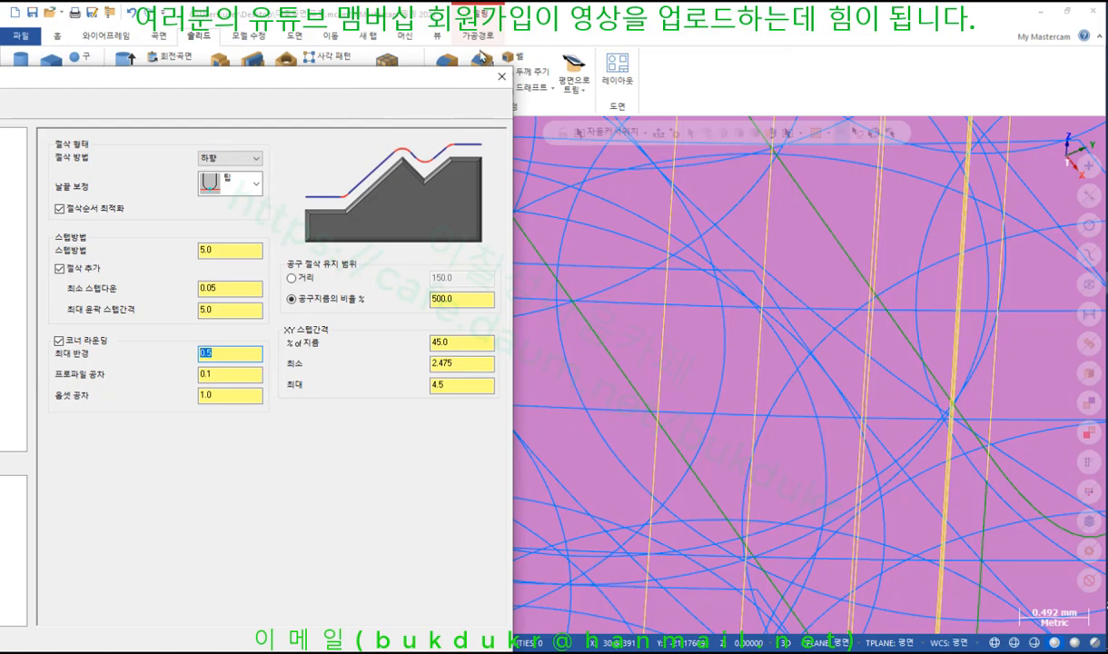
pyautogui.moveTo(386, 73); pyautogui.dragTo(533, 21)
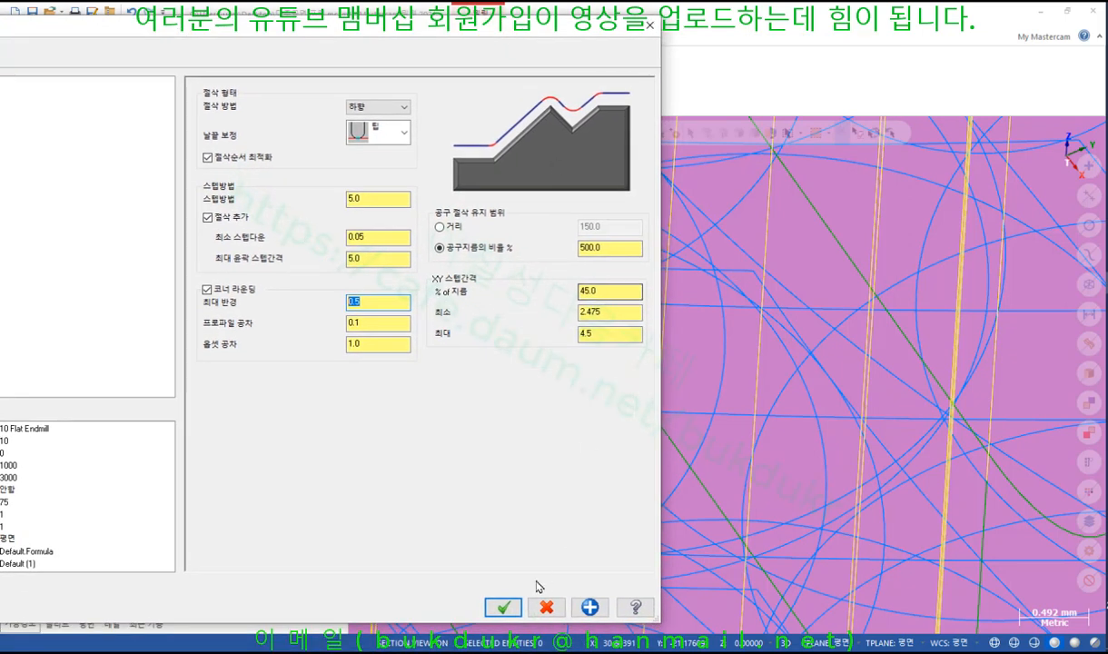
pyautogui.click(503, 607)
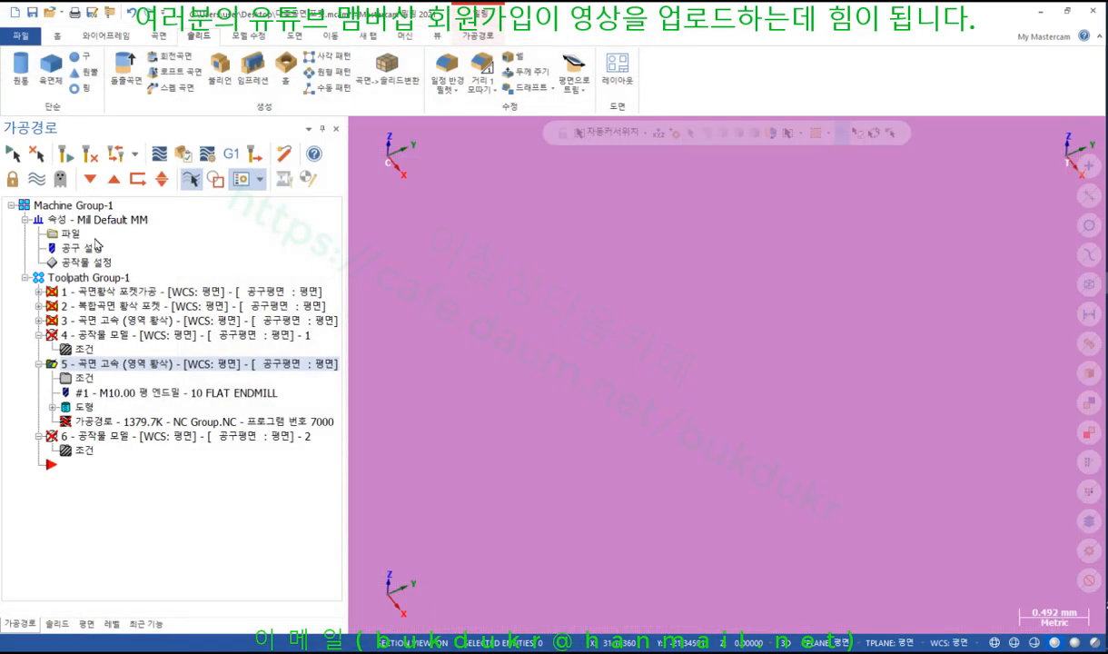
pyautogui.click(66, 155)
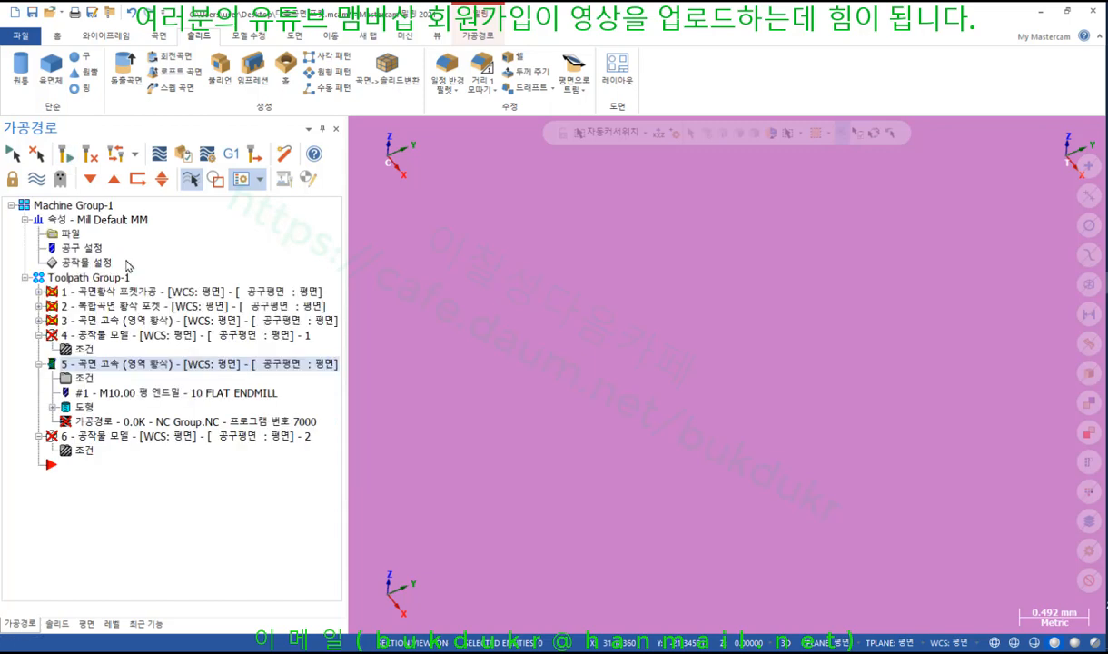
# Examine the recalculated toolpath corner up close and mark its shape against a sharp corner
pyautogui.scroll(4, 737, 260)
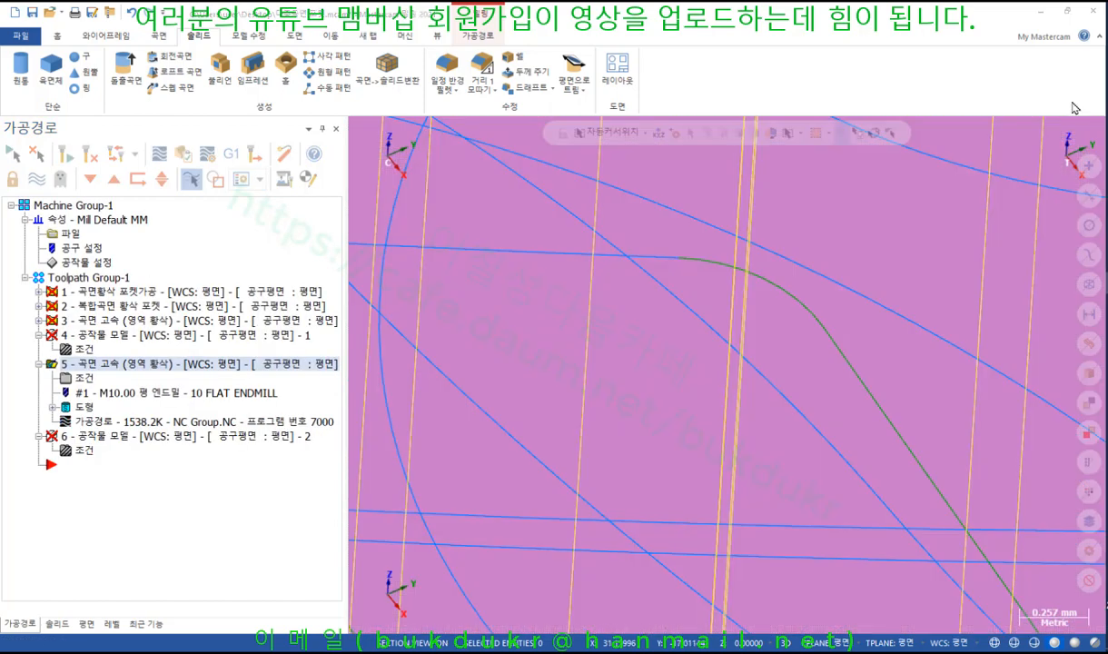
pyautogui.moveTo(828, 331)
pyautogui.mouseDown()
pyautogui.moveTo(718, 216)
pyautogui.moveTo(827, 343)
pyautogui.mouseUp()
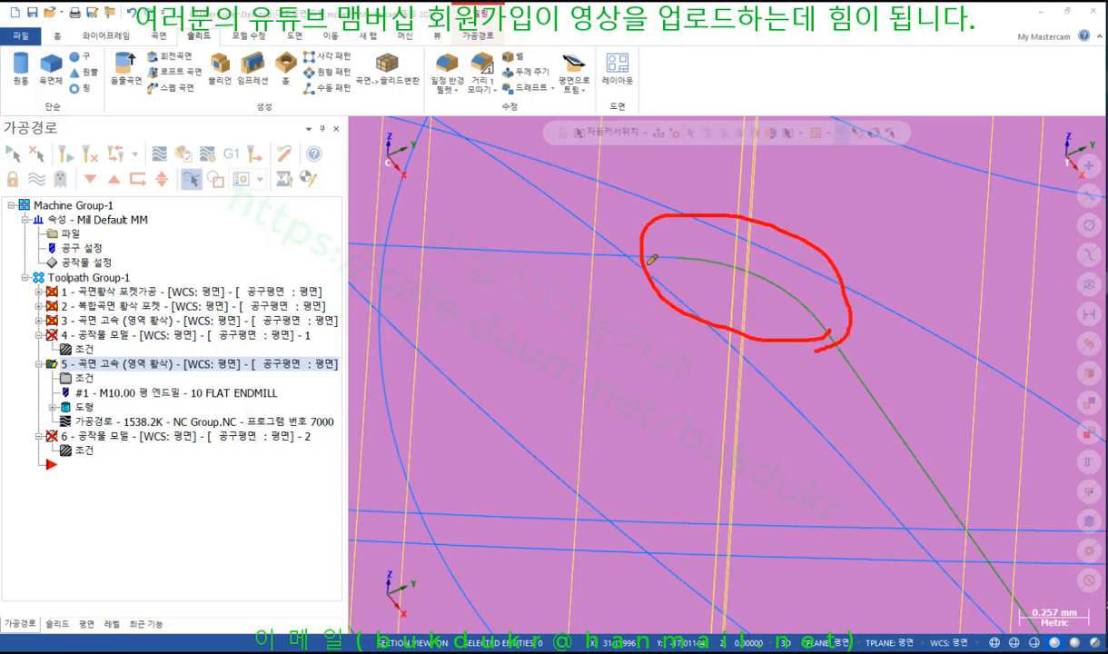
pyautogui.moveTo(652, 259)
pyautogui.mouseDown()
pyautogui.moveTo(727, 255)
pyautogui.moveTo(811, 291)
pyautogui.moveTo(816, 346)
pyautogui.mouseUp()
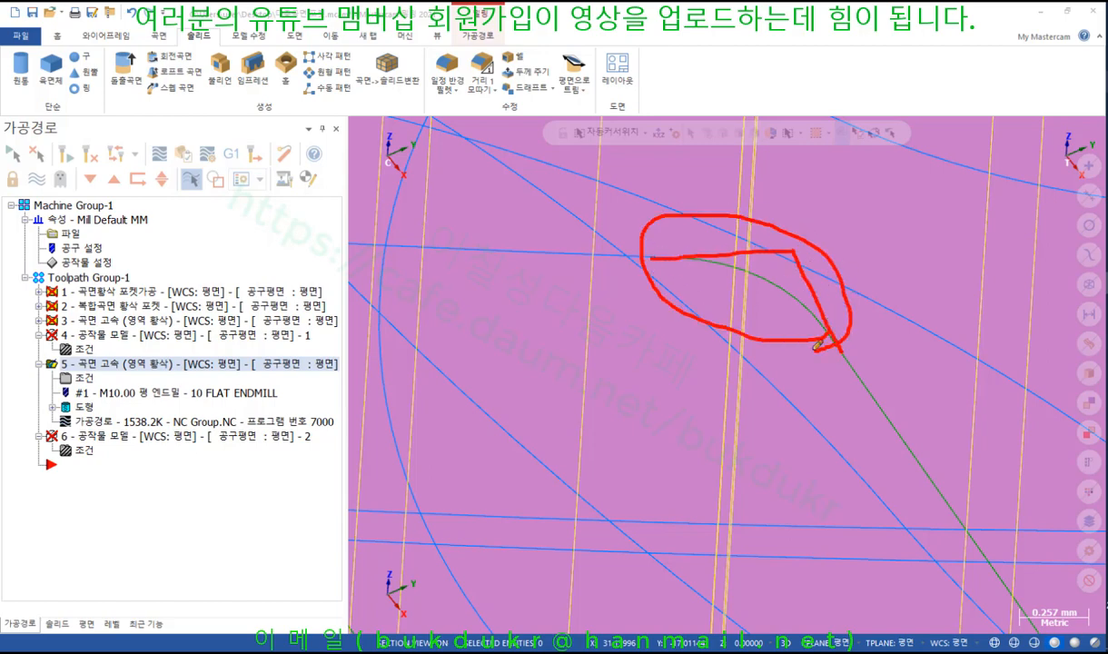
# Clear the corner markings, switch to the PDF manual in Adobe Acrobat, and read the corner rounding and tool keep-down range (공구 유지 범위) explanations
pyautogui.rightClick(935, 206)
pyautogui.click(961, 350)
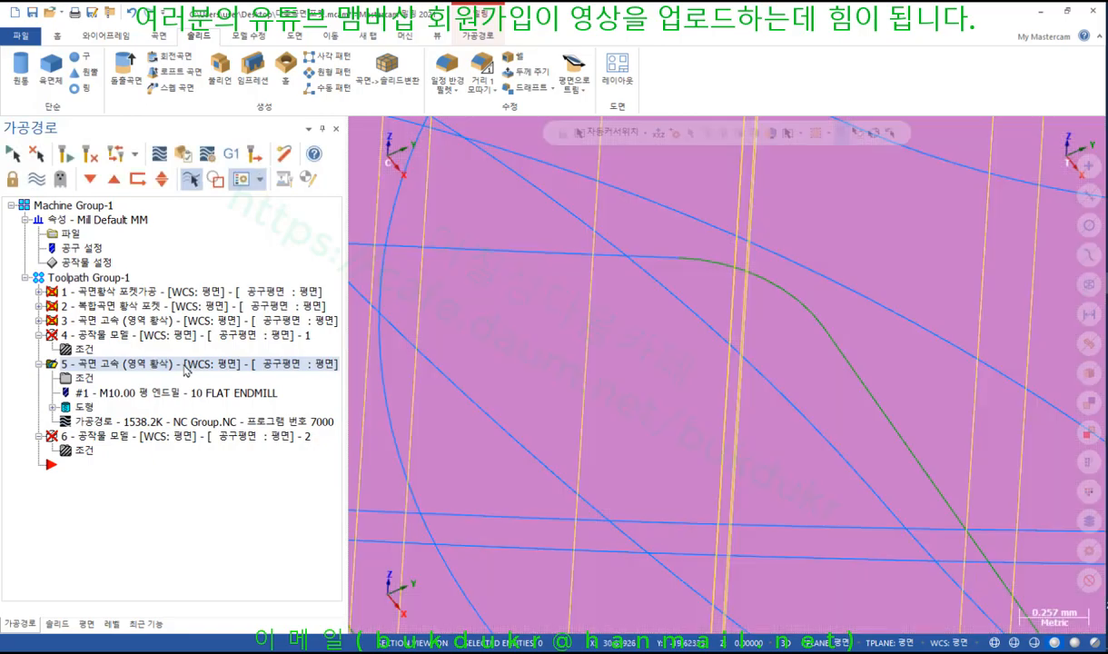
pyautogui.hotkey('alt', 'Tab')
pyautogui.scroll(-3, 573, 280)
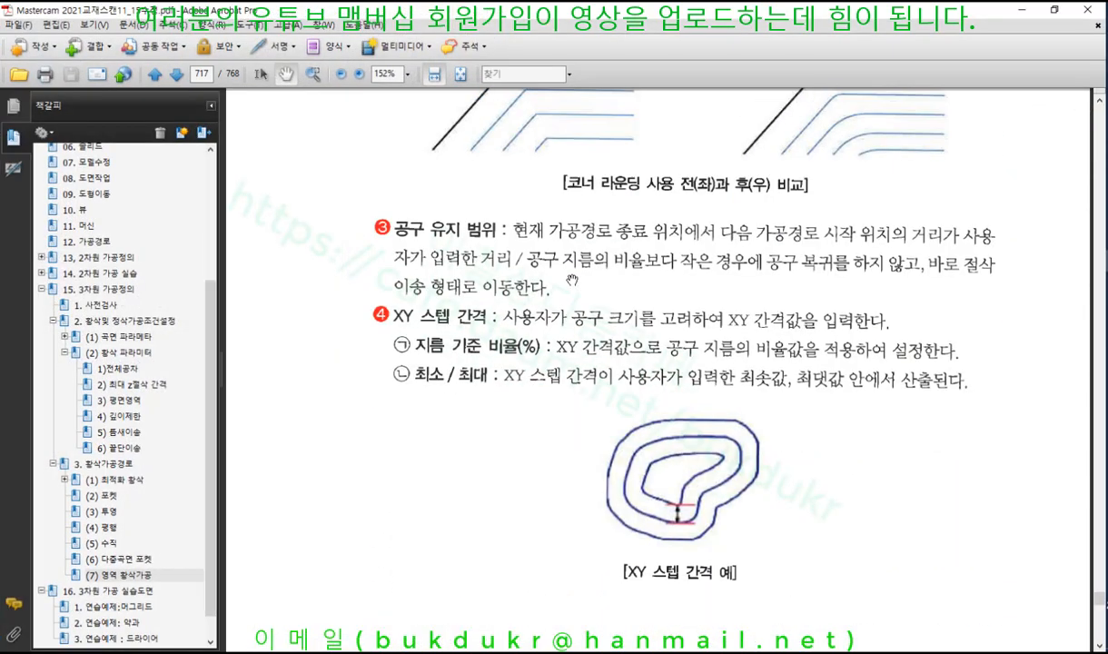
pyautogui.scroll(5, 545, 269)
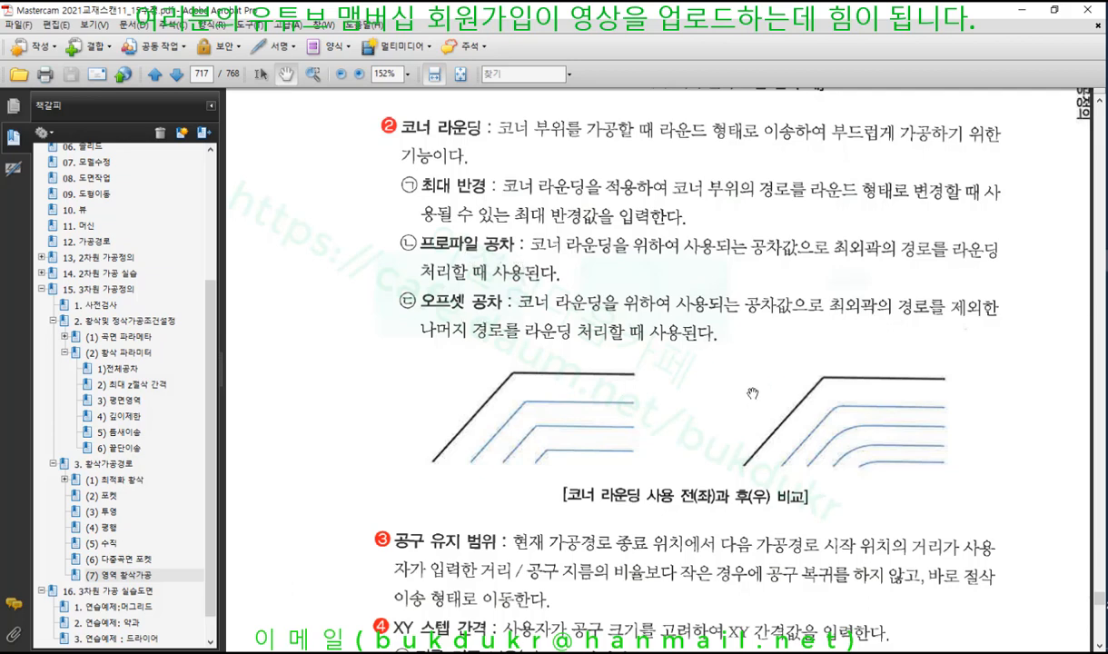
pyautogui.scroll(-2, 770, 389)
pyautogui.scroll(1, 733, 373)
pyautogui.scroll(-3, 677, 363)
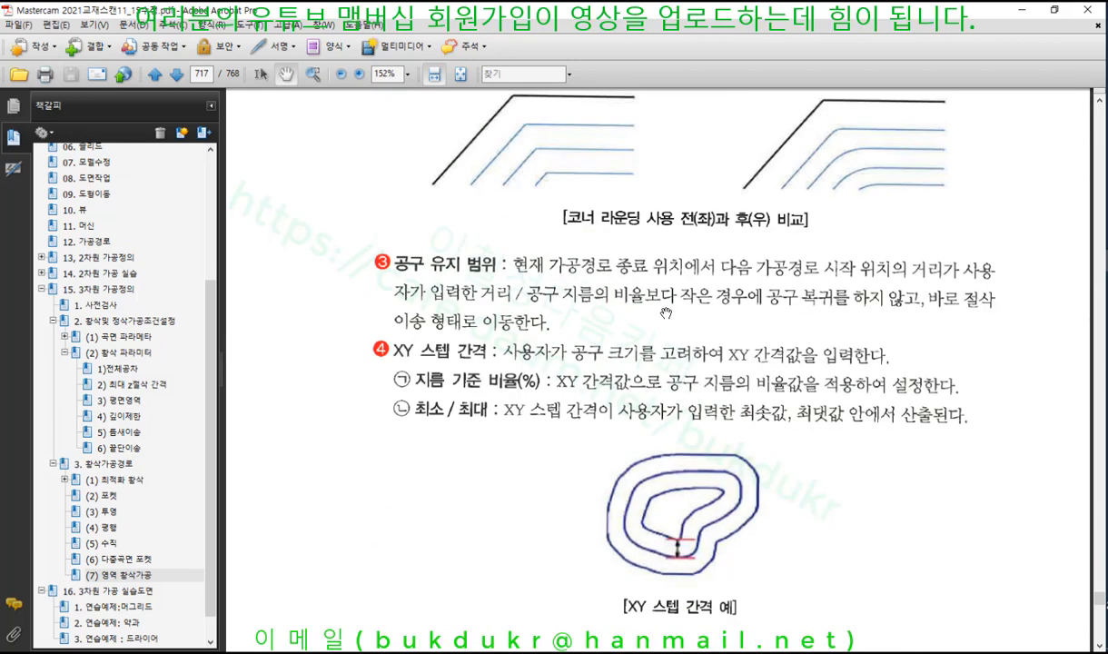
pyautogui.scroll(-1, 666, 311)
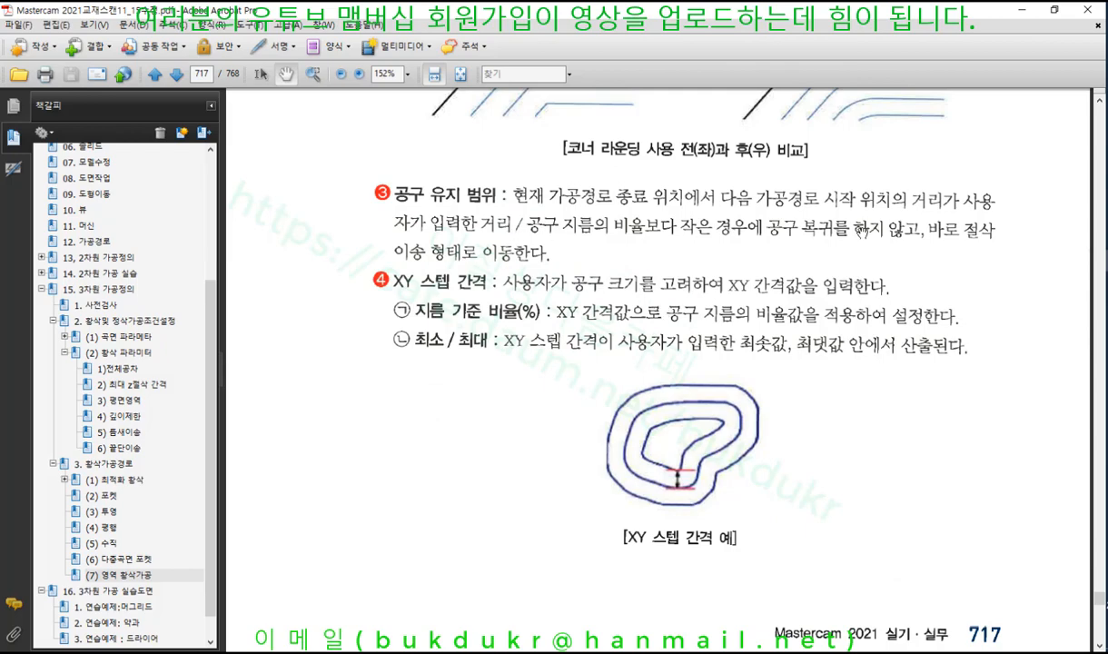
# Switch back to Mastercam and examine the tool keep-down and XY step settings in operation 5's cut parameters
pyautogui.hotkey('alt', 'Tab')
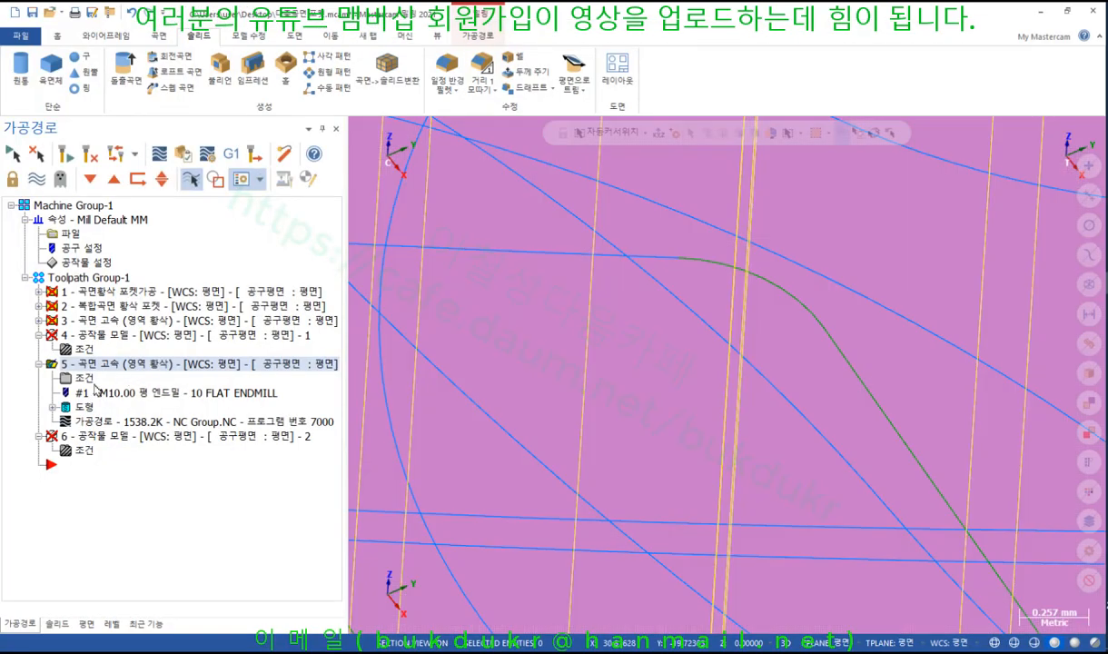
pyautogui.click(84, 378)
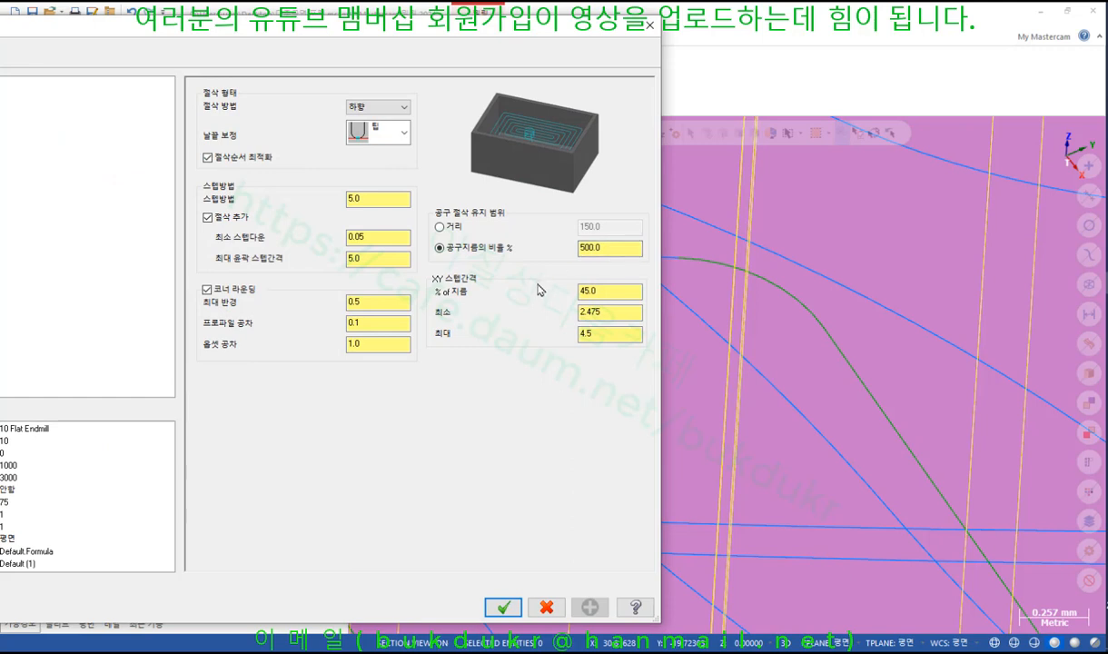
pyautogui.click(606, 248)
# Switch to the PDF manual in Adobe Acrobat and read the XY step, trochoidal motion and transition (경로 간 이동) sections
pyautogui.hotkey('alt', 'Tab')
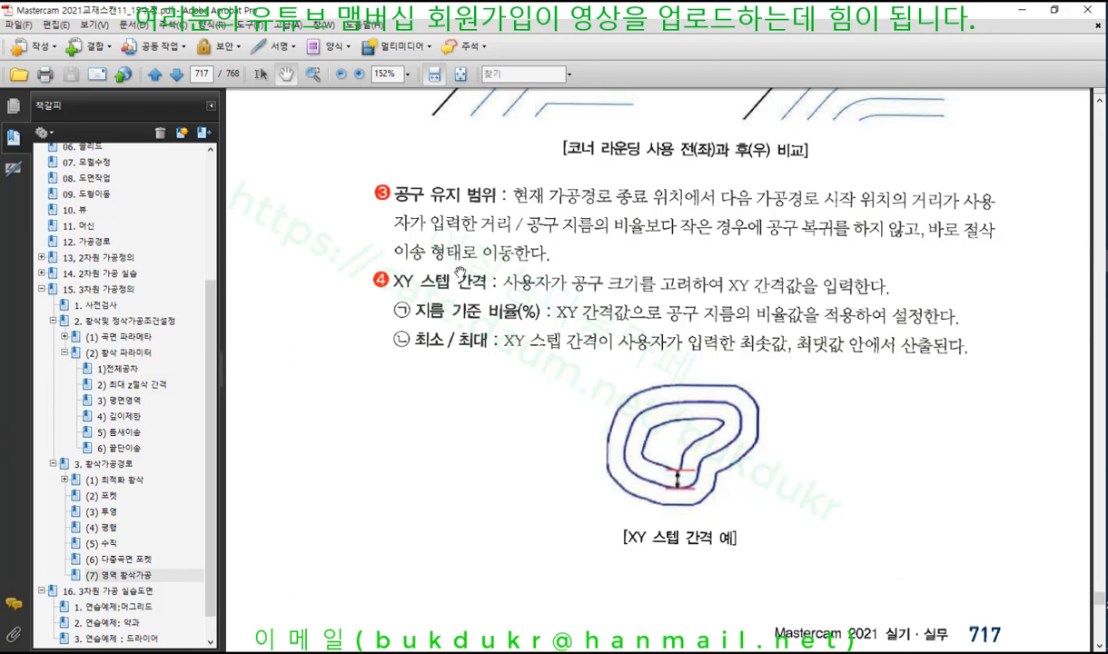
pyautogui.scroll(-3, 701, 358)
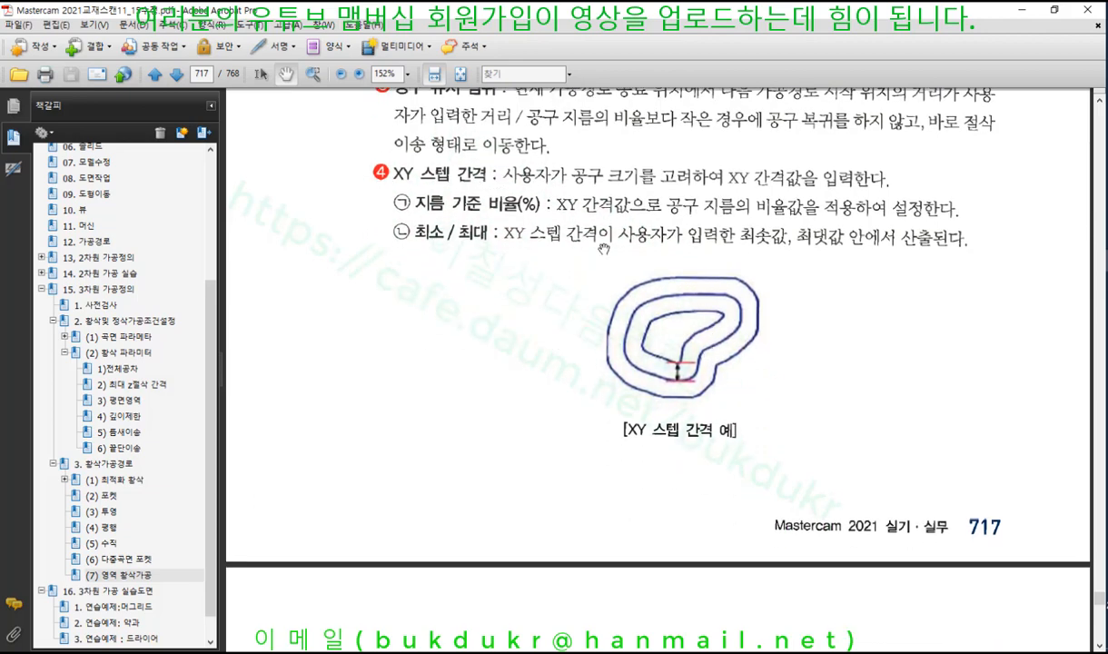
pyautogui.scroll(-1, 662, 359)
pyautogui.scroll(-12, 681, 479)
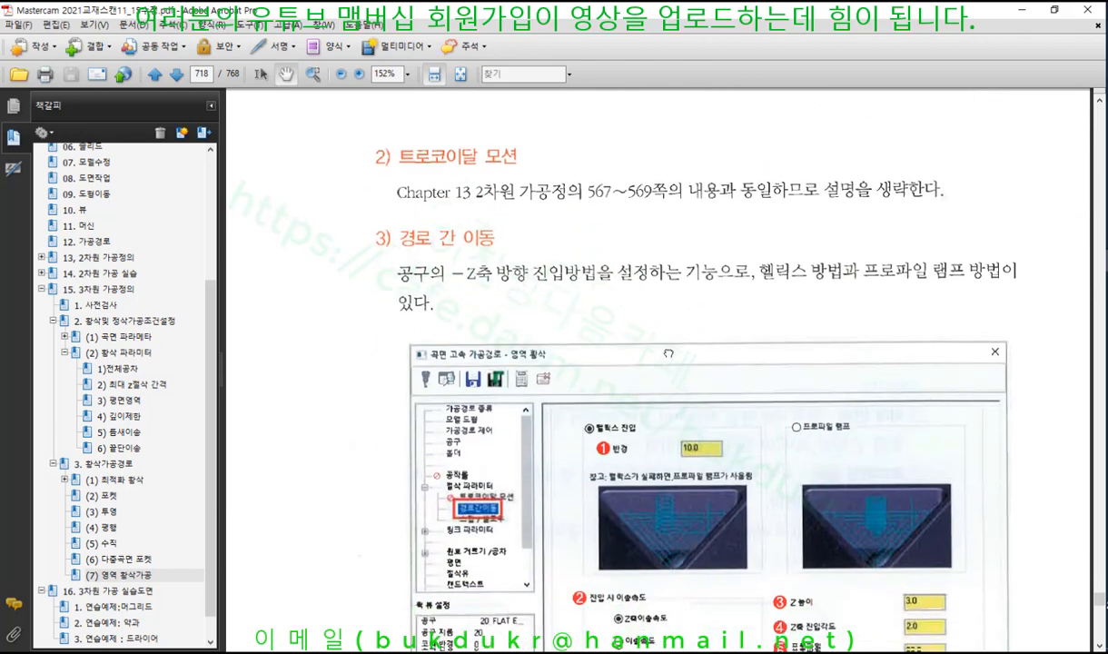
pyautogui.scroll(-3, 639, 350)
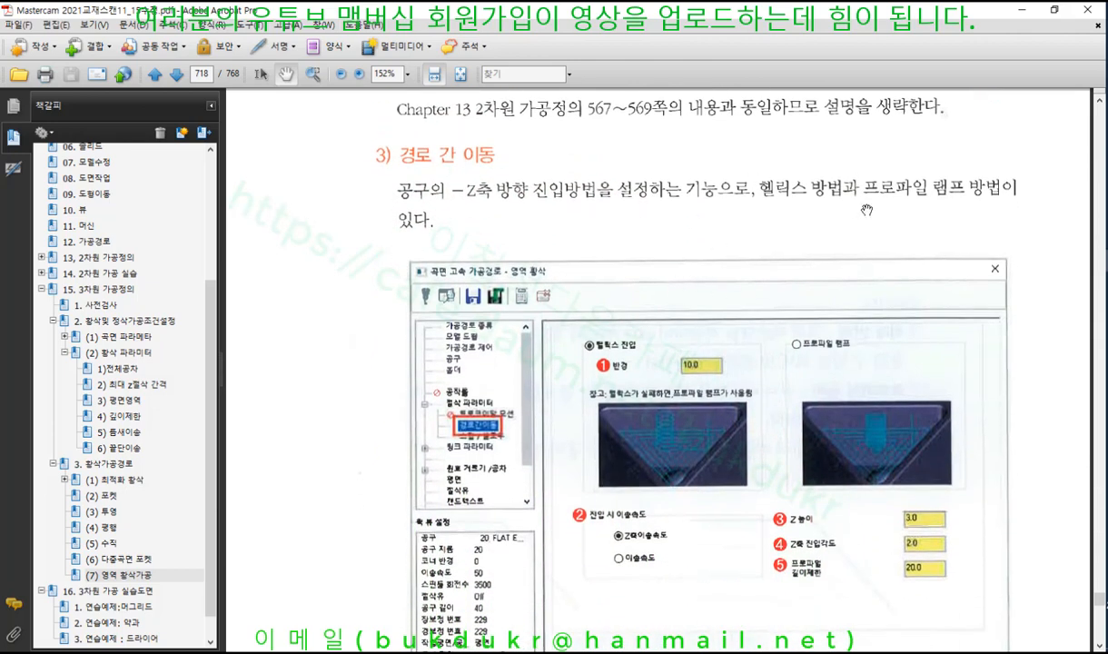
pyautogui.scroll(2, 772, 279)
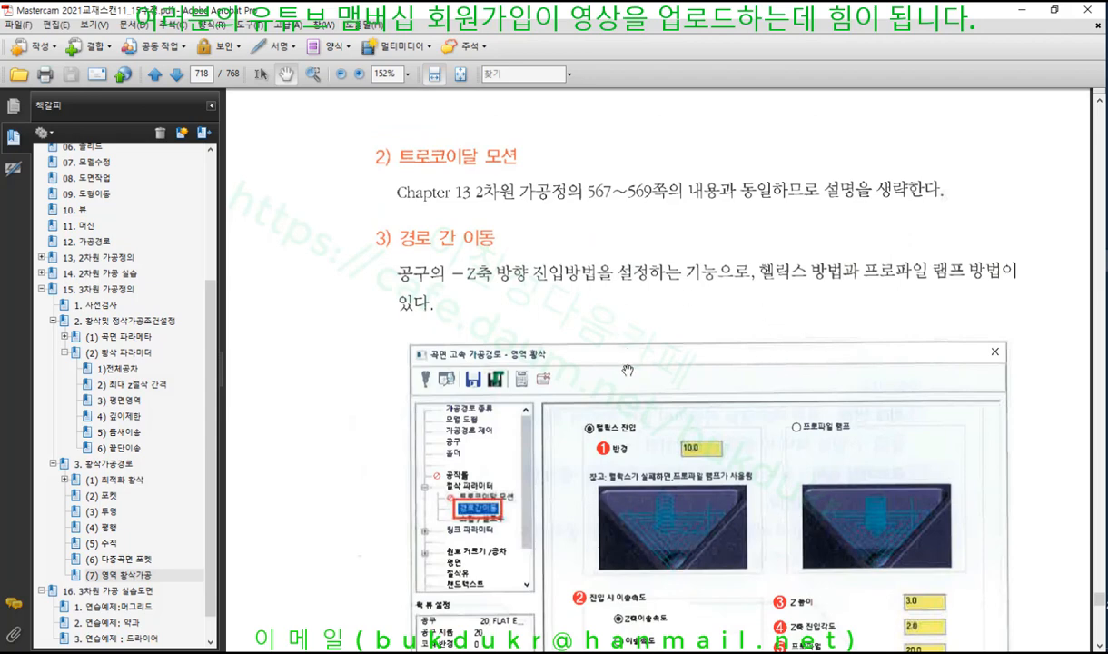
pyautogui.scroll(-1, 623, 388)
pyautogui.scroll(-4, 623, 388)
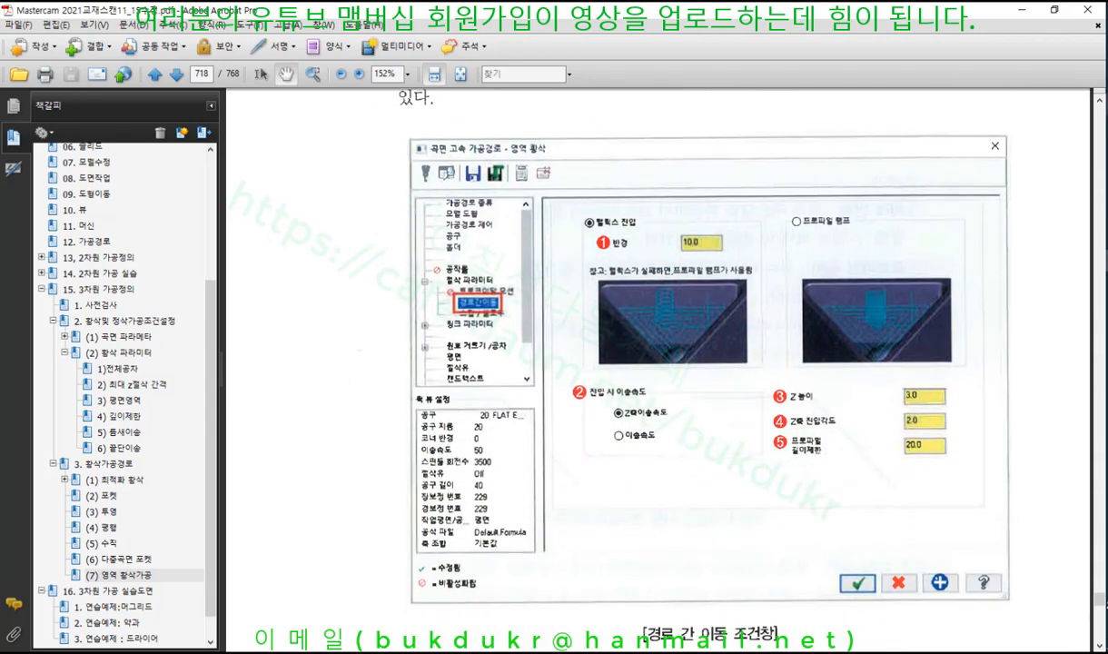
# Circle the helix entry and profile ramp pictures in the manual, clear the marks, and read the numbered descriptions of the transition settings
pyautogui.moveTo(657, 279); pyautogui.dragTo(702, 304)
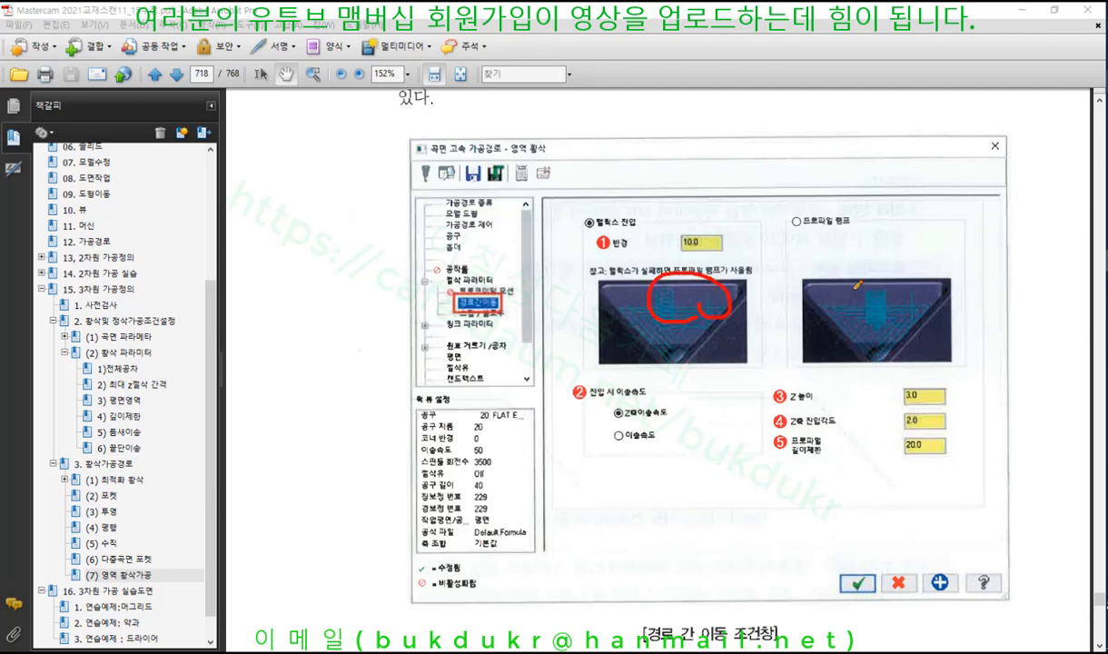
pyautogui.moveTo(853, 288)
pyautogui.mouseDown()
pyautogui.moveTo(902, 260)
pyautogui.moveTo(853, 284)
pyautogui.mouseUp()
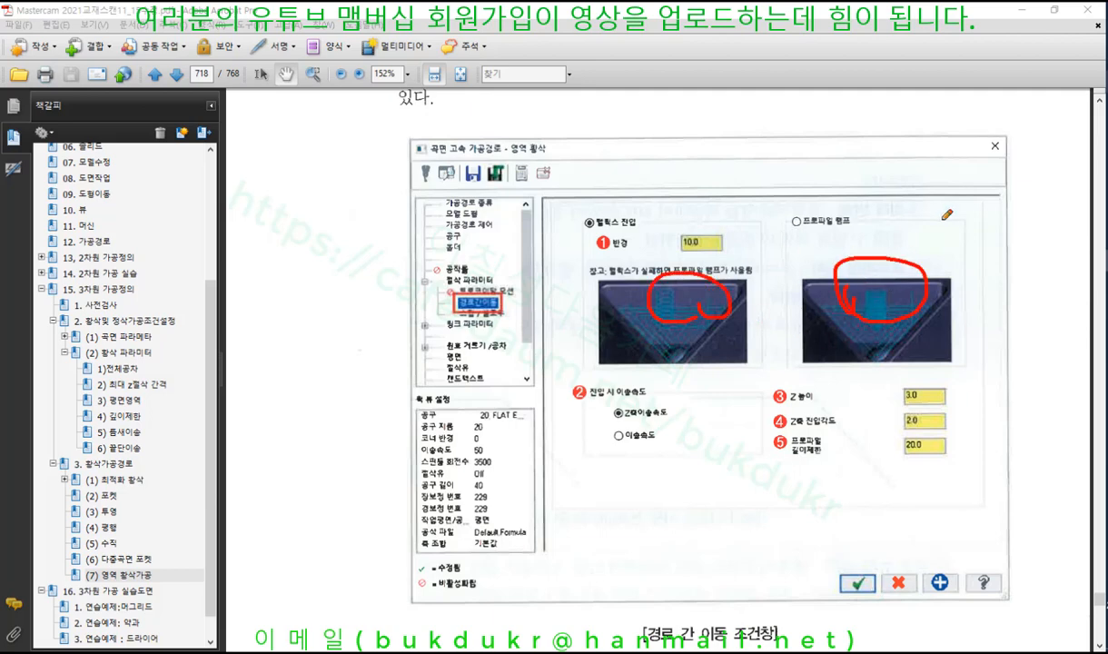
pyautogui.rightClick(901, 211)
pyautogui.click(963, 359)
pyautogui.scroll(-11, 662, 293)
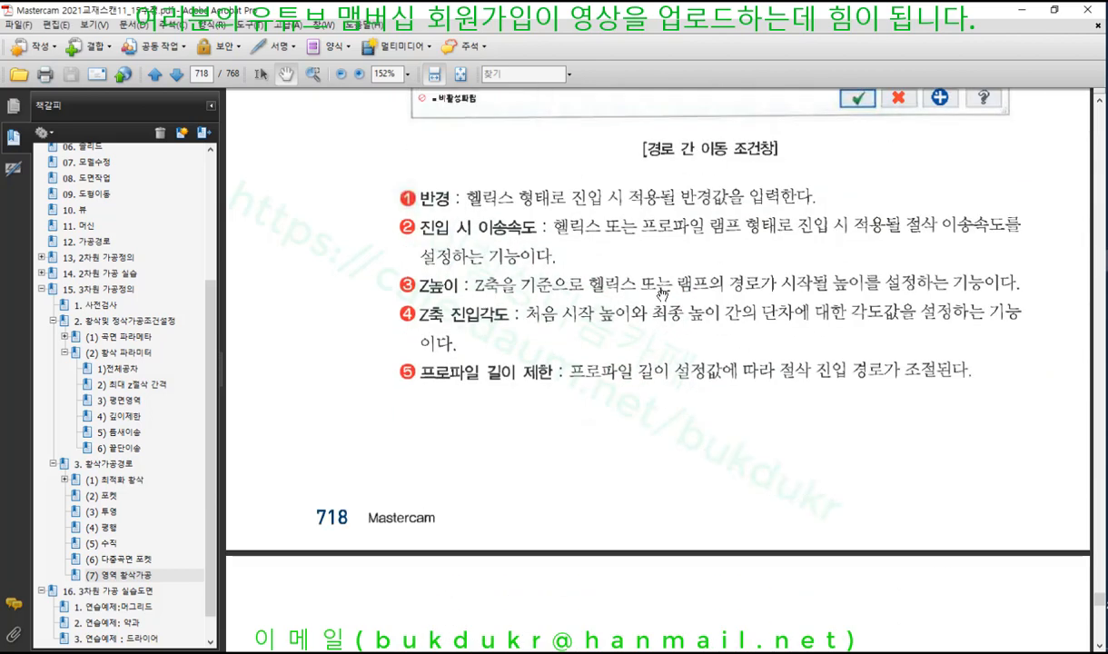
pyautogui.scroll(-5, 662, 293)
pyautogui.scroll(9, 672, 299)
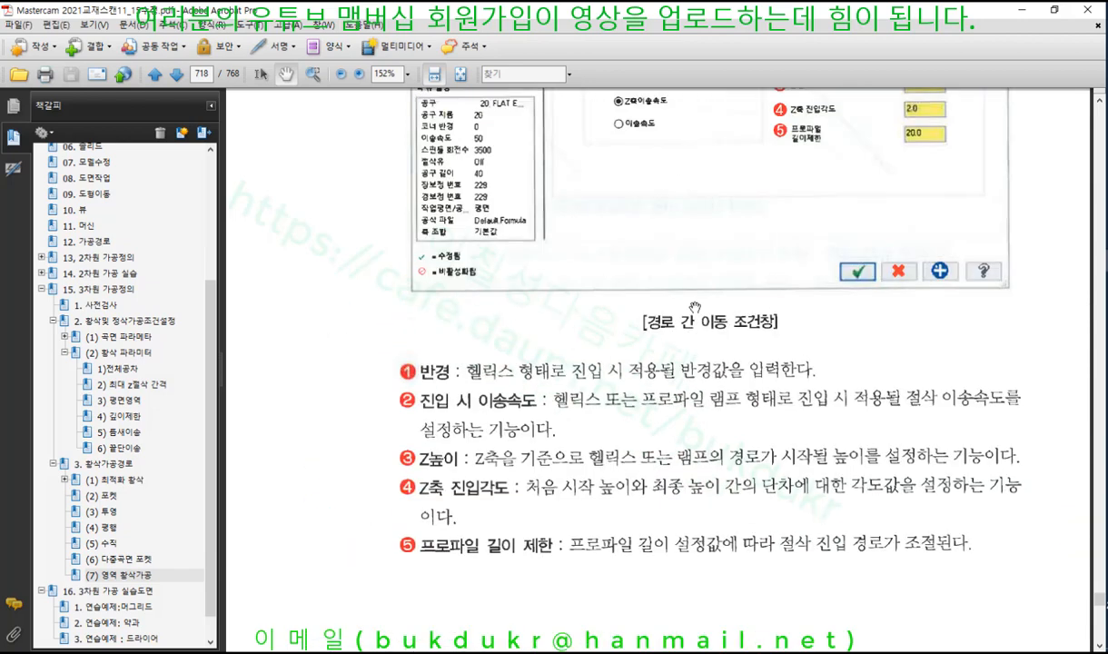
# Switch back to Mastercam and examine operation 5's trochoidal motion, transition (경로간이동) and steep/shallow (스팁 / 쉘로우) settings
pyautogui.hotkey('alt', 'Tab')
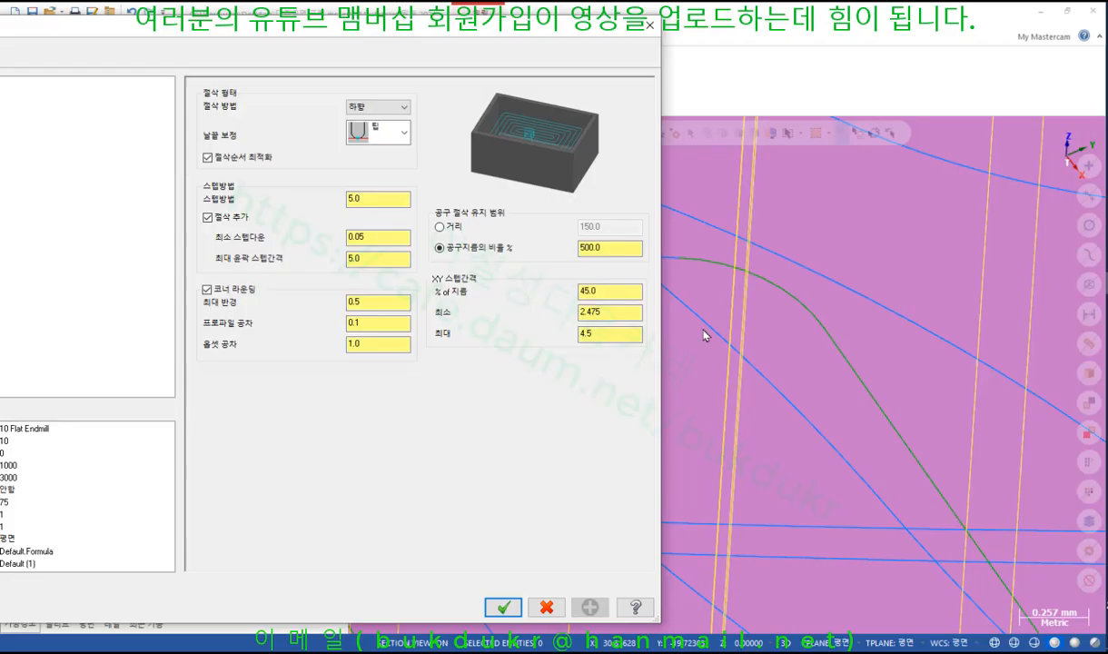
pyautogui.moveTo(421, 26); pyautogui.dragTo(824, 32)
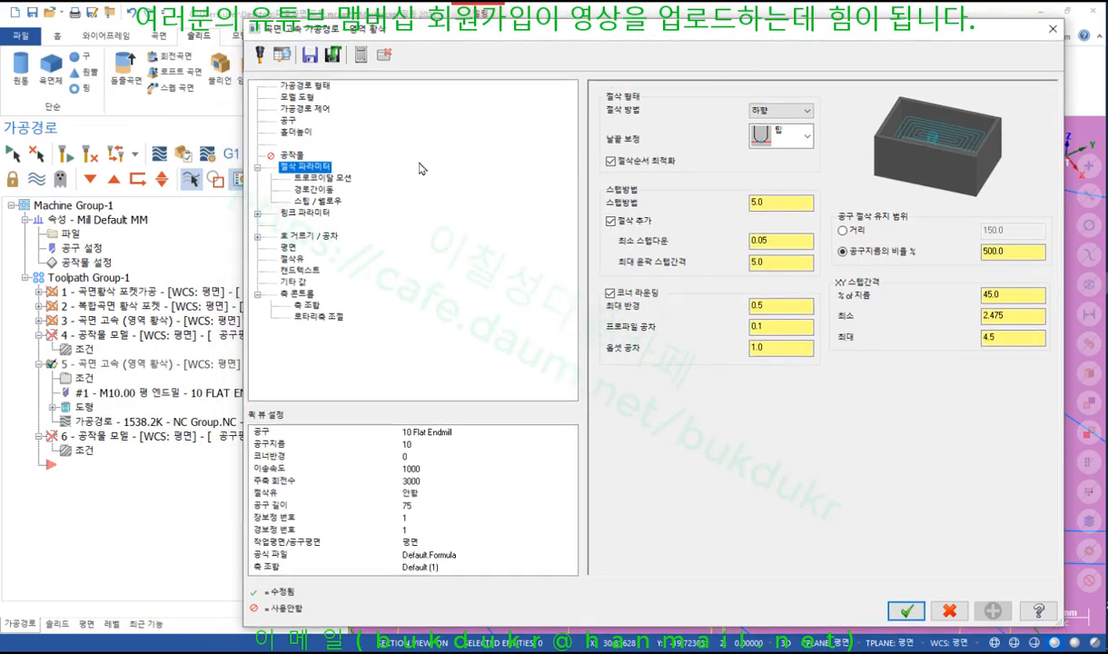
pyautogui.click(348, 180)
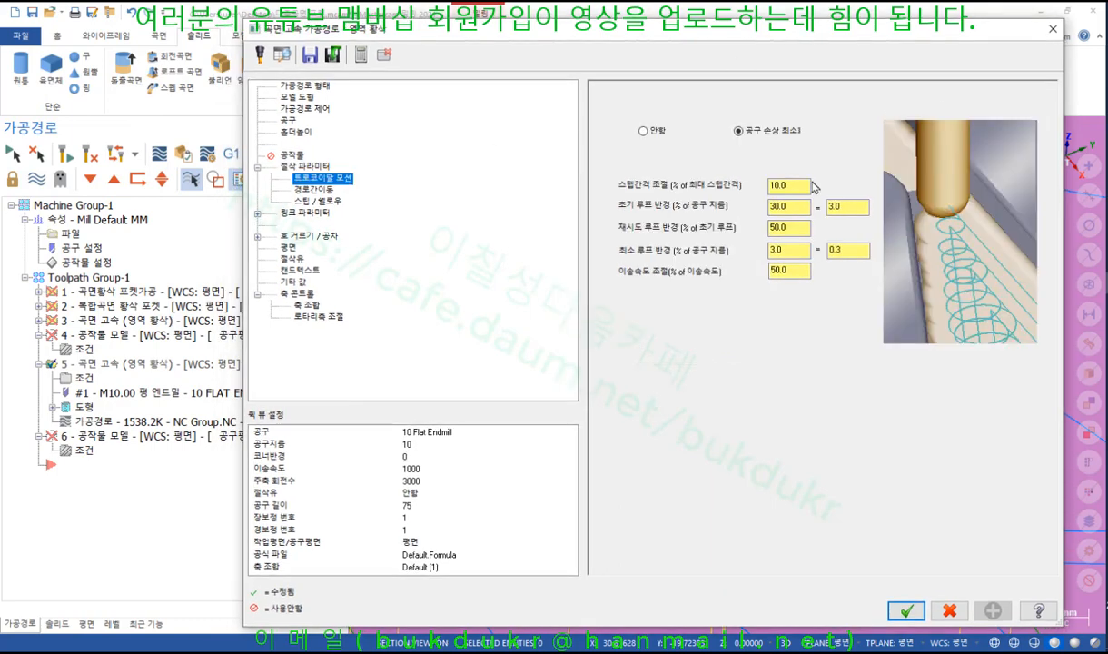
pyautogui.click(318, 190)
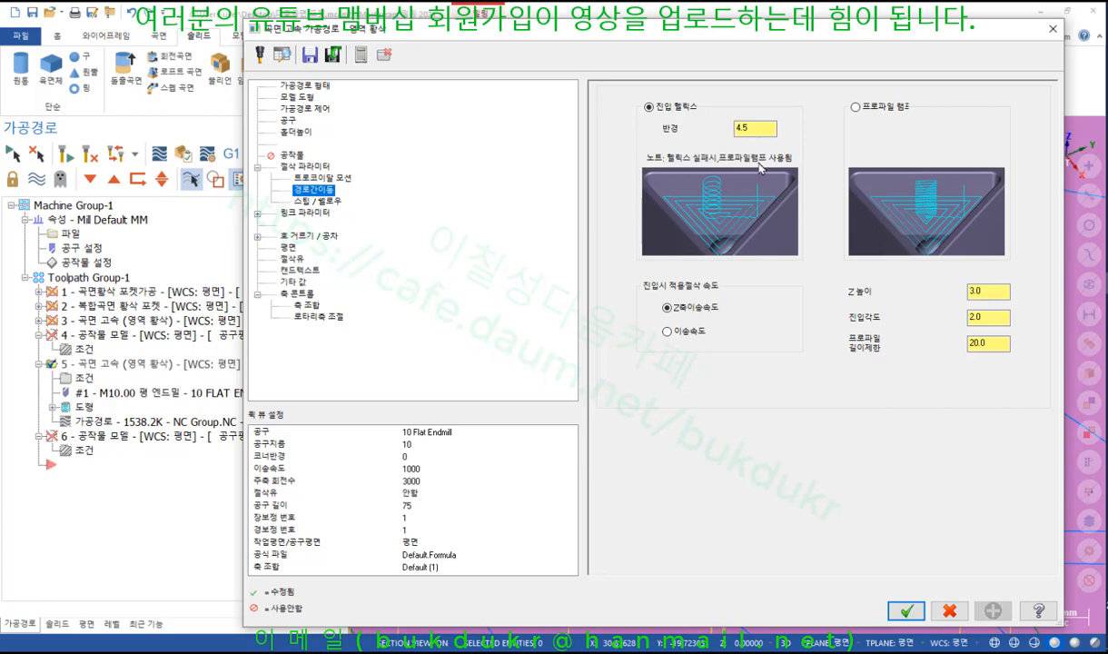
pyautogui.click(335, 202)
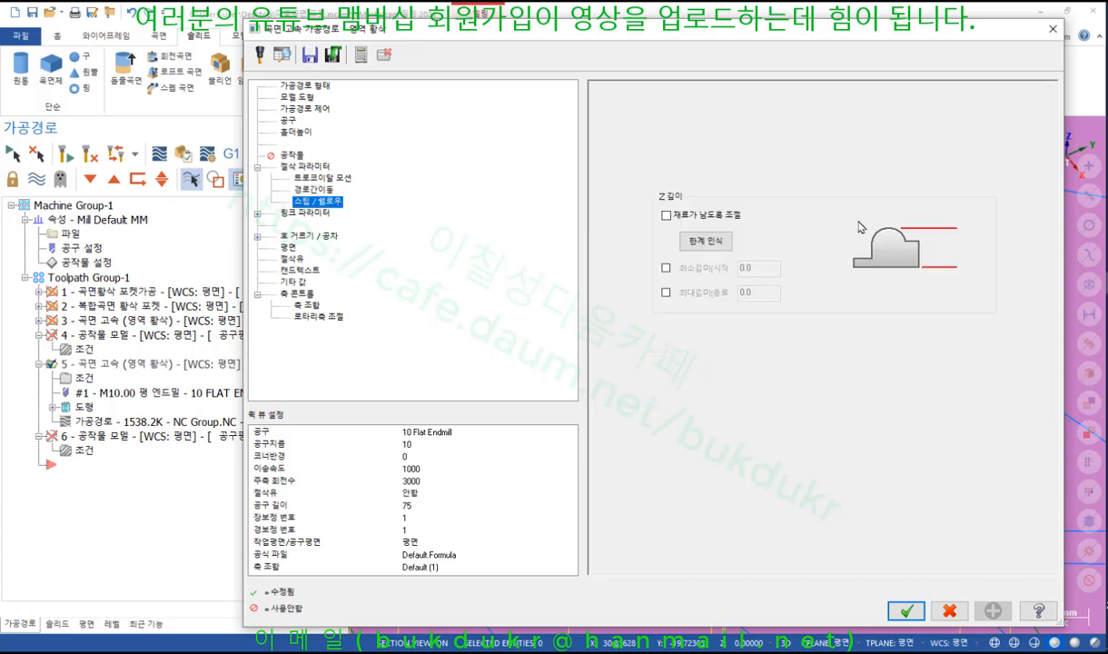
# Detect the Z depth limits (한계 인식) from the model in operation 5's steep/shallow settings
pyautogui.moveTo(979, 20); pyautogui.dragTo(888, 71)
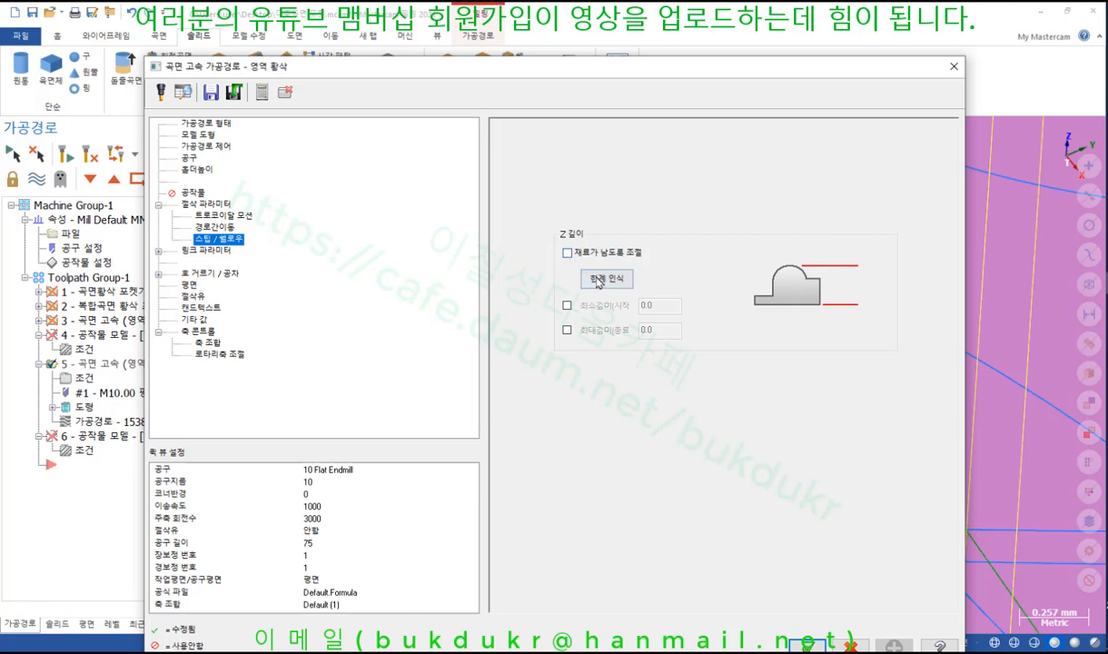
pyautogui.click(598, 280)
pyautogui.click(672, 330)
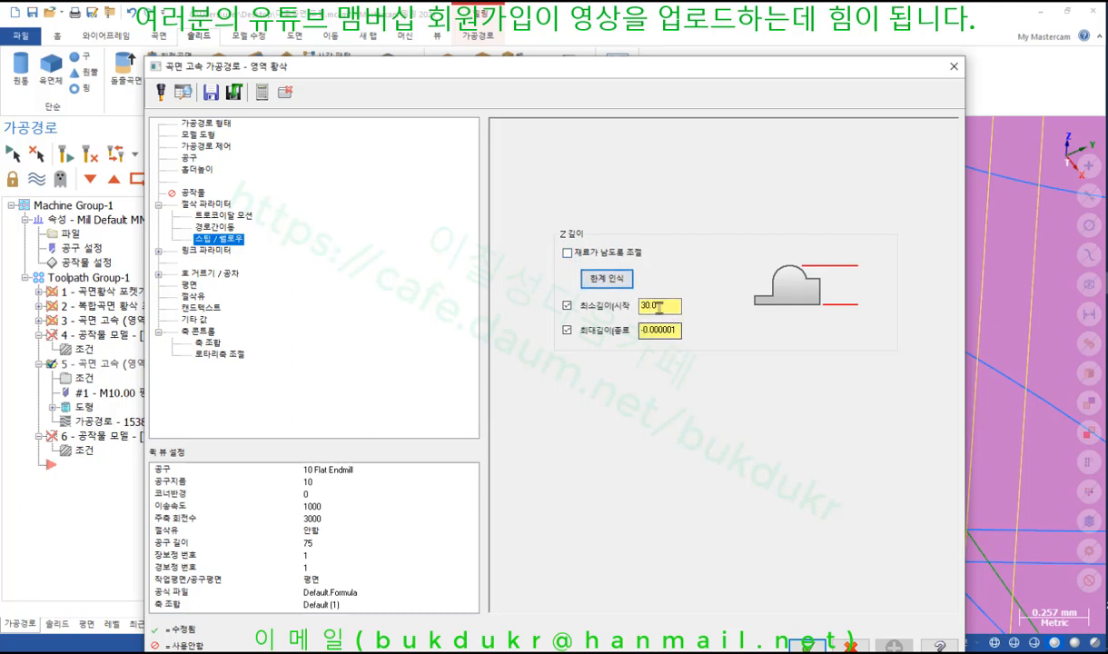
# Set the minimum depth to 7.779265 by picking a point on the block's vertical edge, and recalculate operation 5's toolpath
pyautogui.rightClick(659, 307)
pyautogui.click(698, 347)
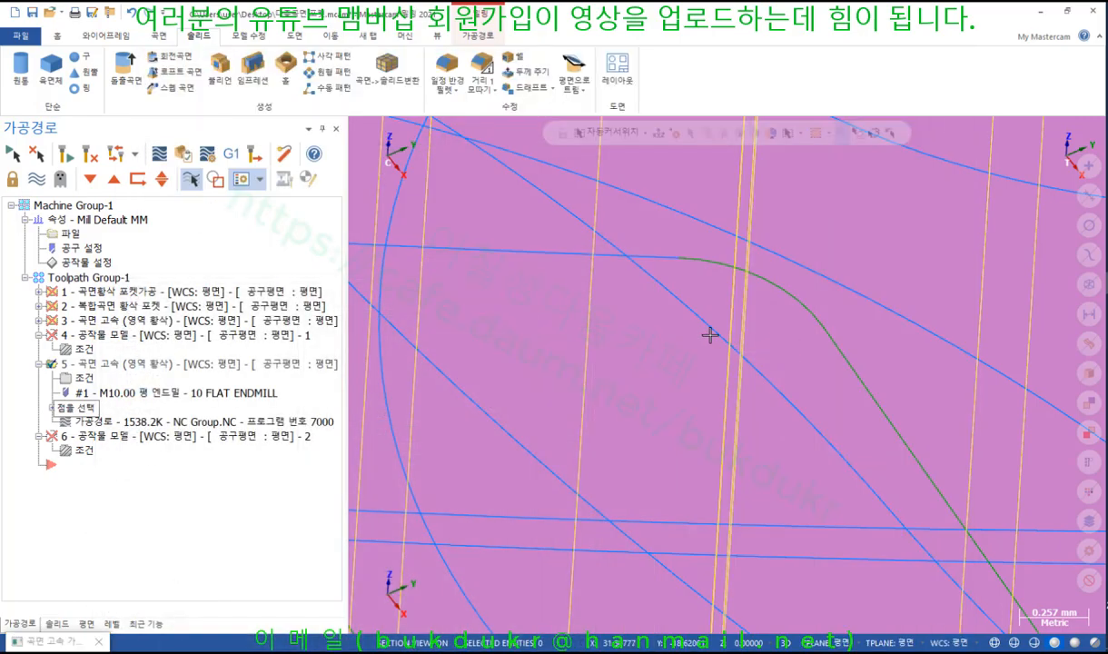
pyautogui.scroll(-10, 712, 306)
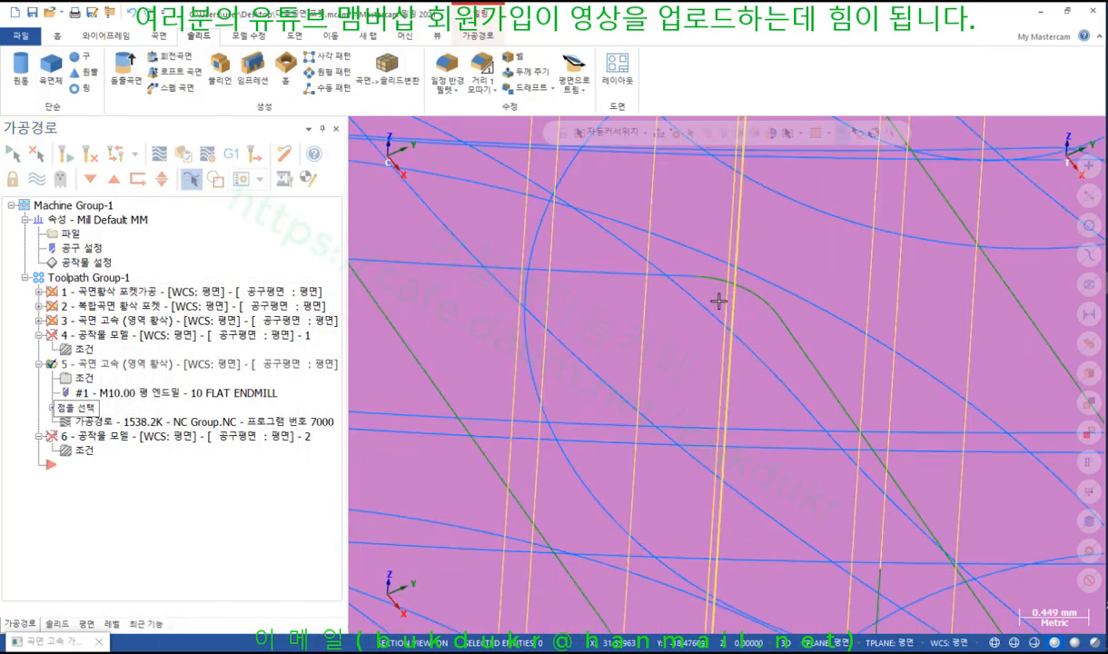
pyautogui.scroll(-6, 659, 328)
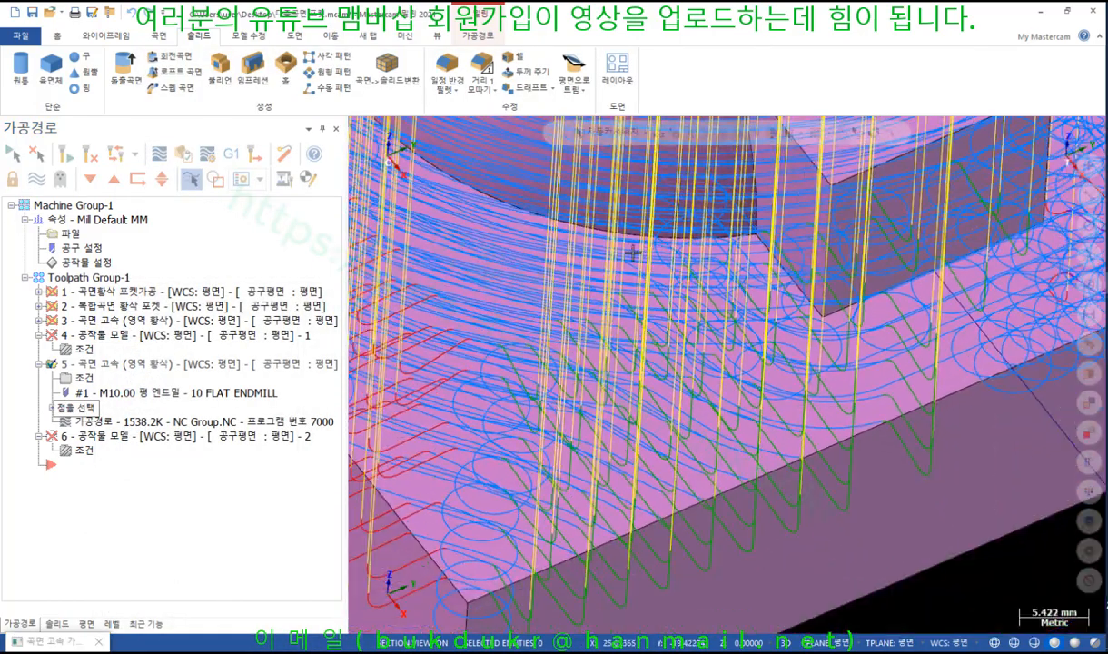
pyautogui.scroll(3, 805, 266)
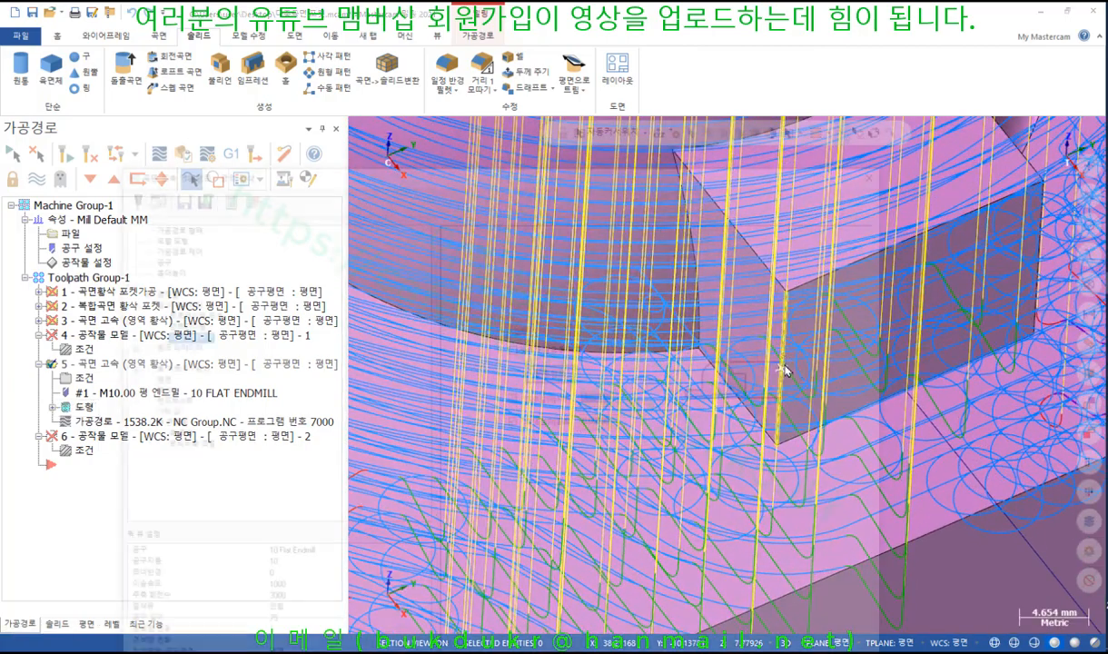
pyautogui.click(789, 371)
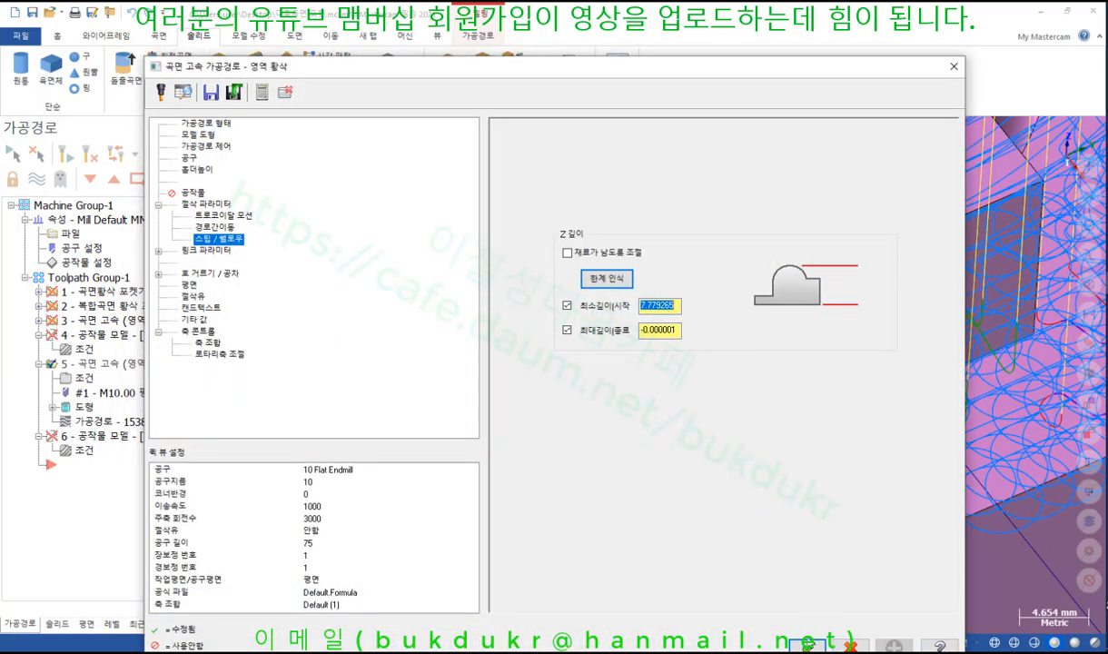
pyautogui.click(807, 643)
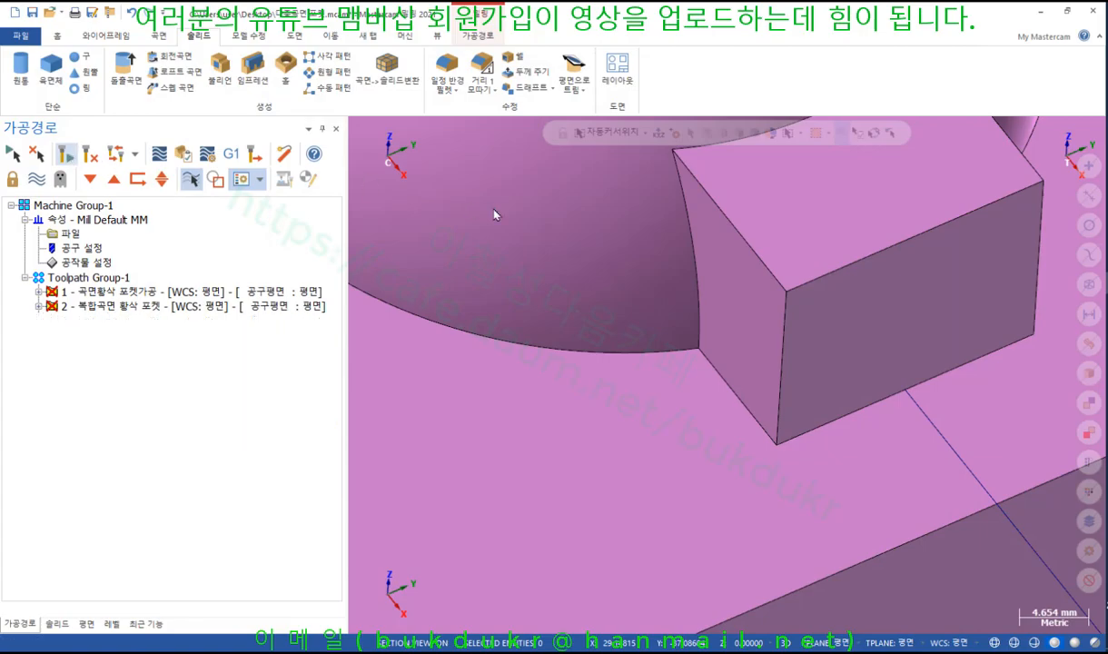
# Examine the recalculated toolpath around the dome and block, mark the pass corner near their junction, and clear the mark
pyautogui.scroll(-3, 735, 288)
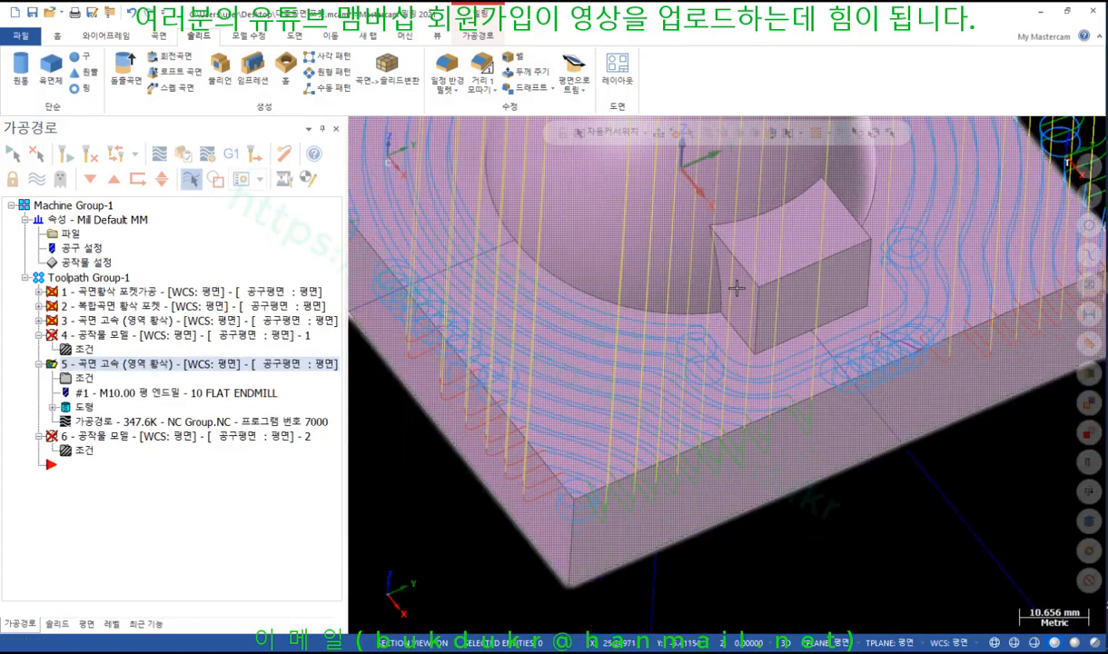
pyautogui.moveTo(735, 288); pyautogui.dragTo(539, 234, button='middle')
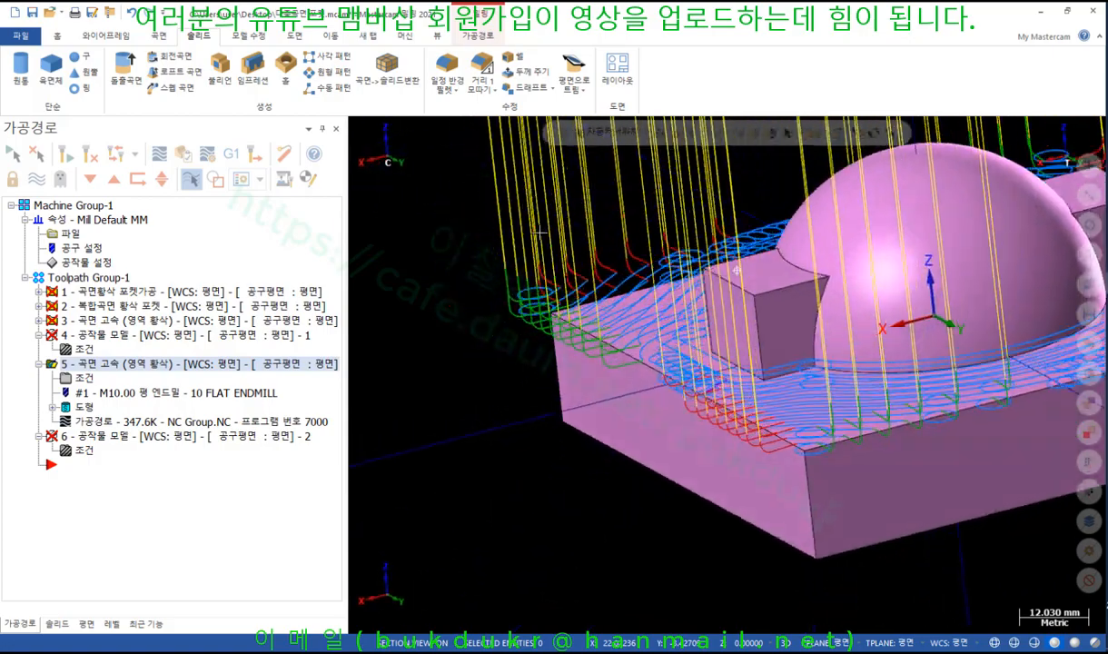
pyautogui.scroll(6, 781, 300)
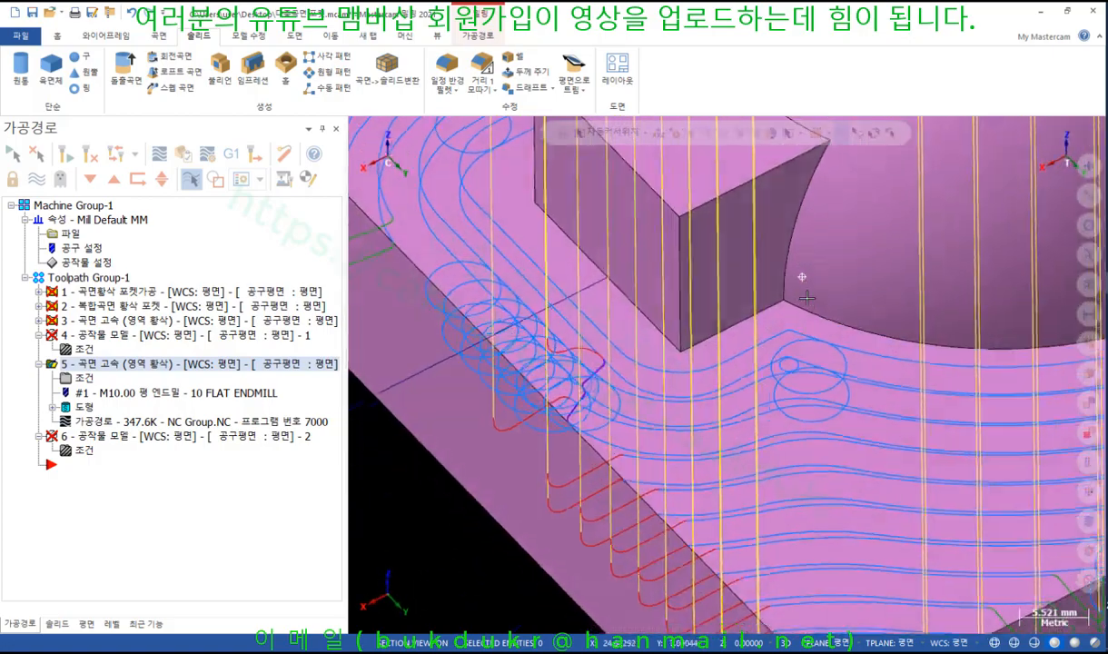
pyautogui.scroll(5, 807, 297)
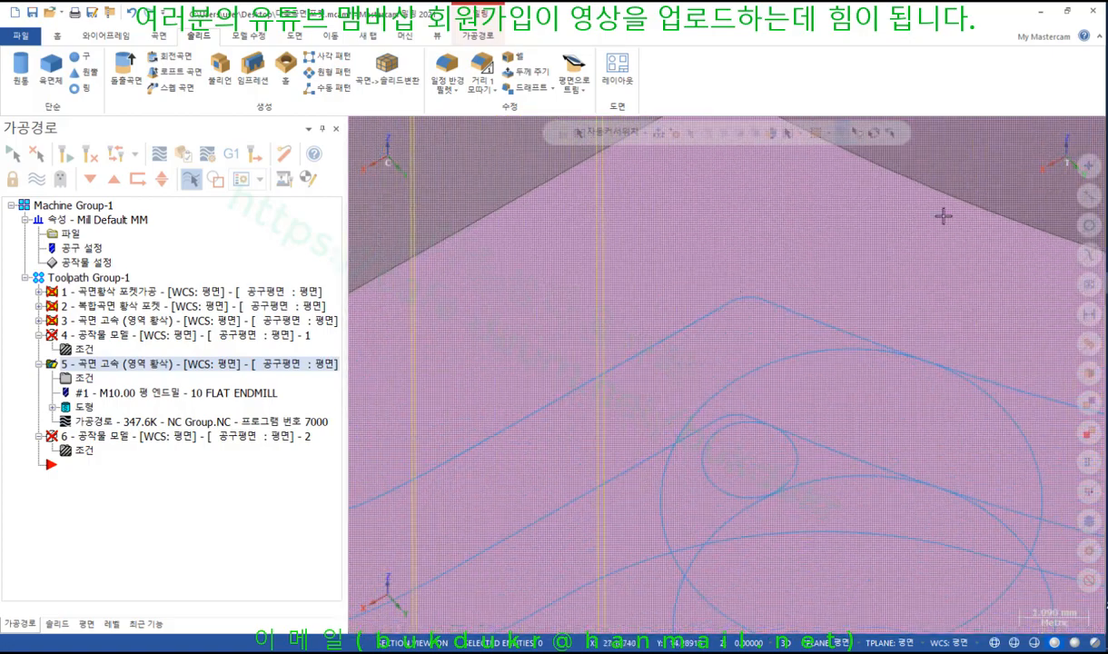
pyautogui.moveTo(722, 314)
pyautogui.mouseDown()
pyautogui.moveTo(794, 295)
pyautogui.moveTo(747, 323)
pyautogui.mouseUp()
pyautogui.rightClick(870, 242)
pyautogui.click(911, 396)
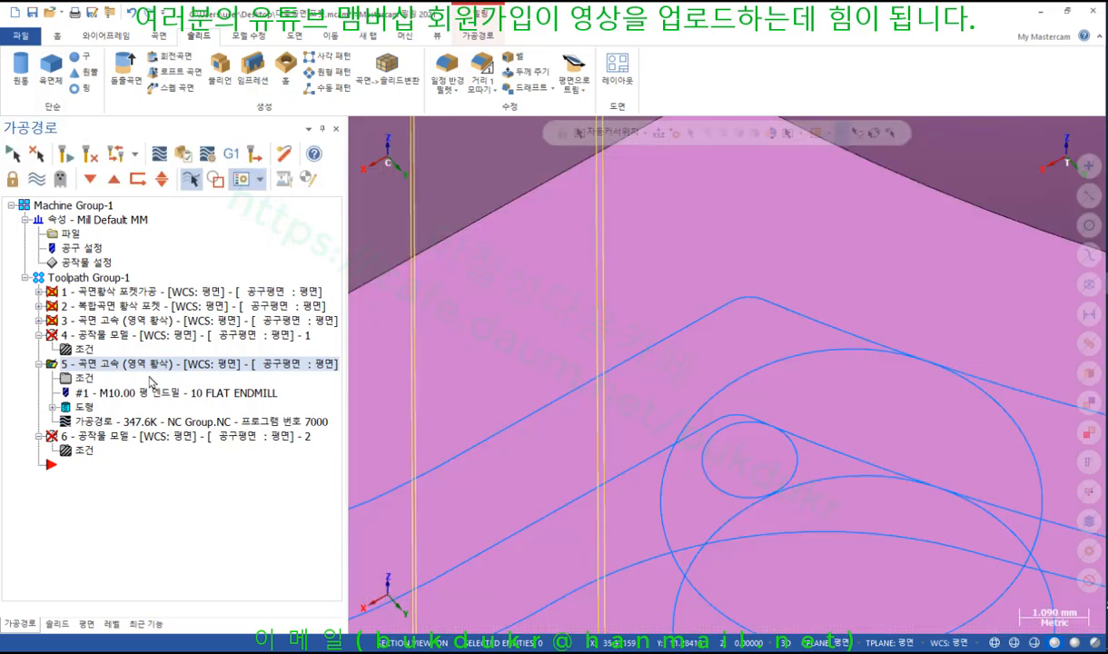
# Set the horizontal arc entry (수평 호 진입) to 1 in operation 5's link parameters (링크 파라미터)
pyautogui.click(85, 379)
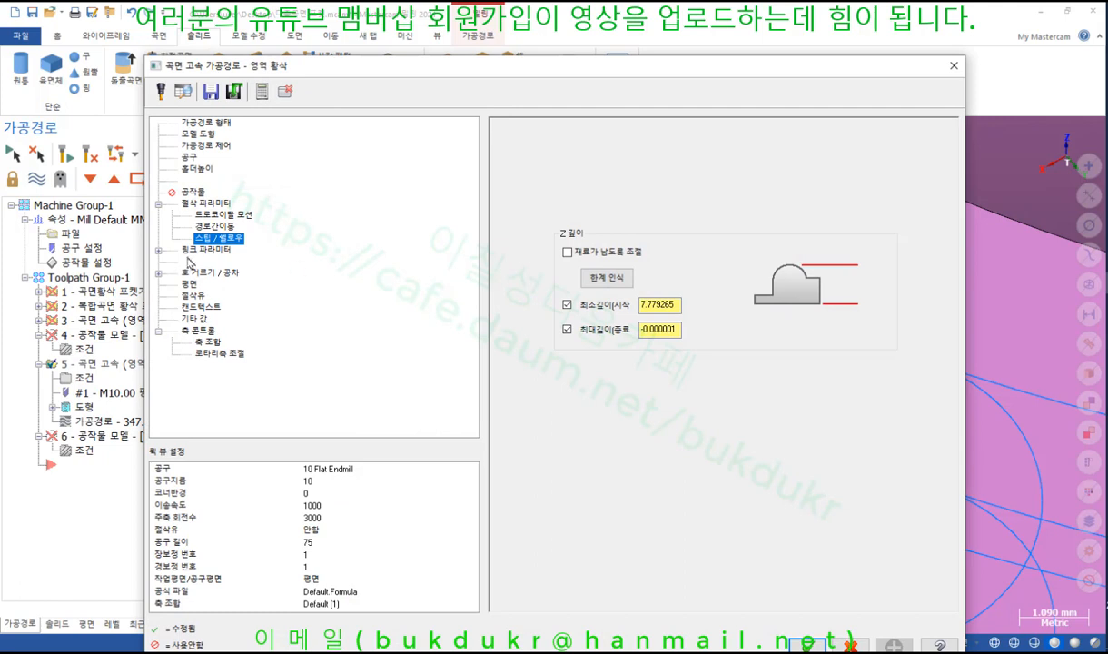
pyautogui.click(205, 250)
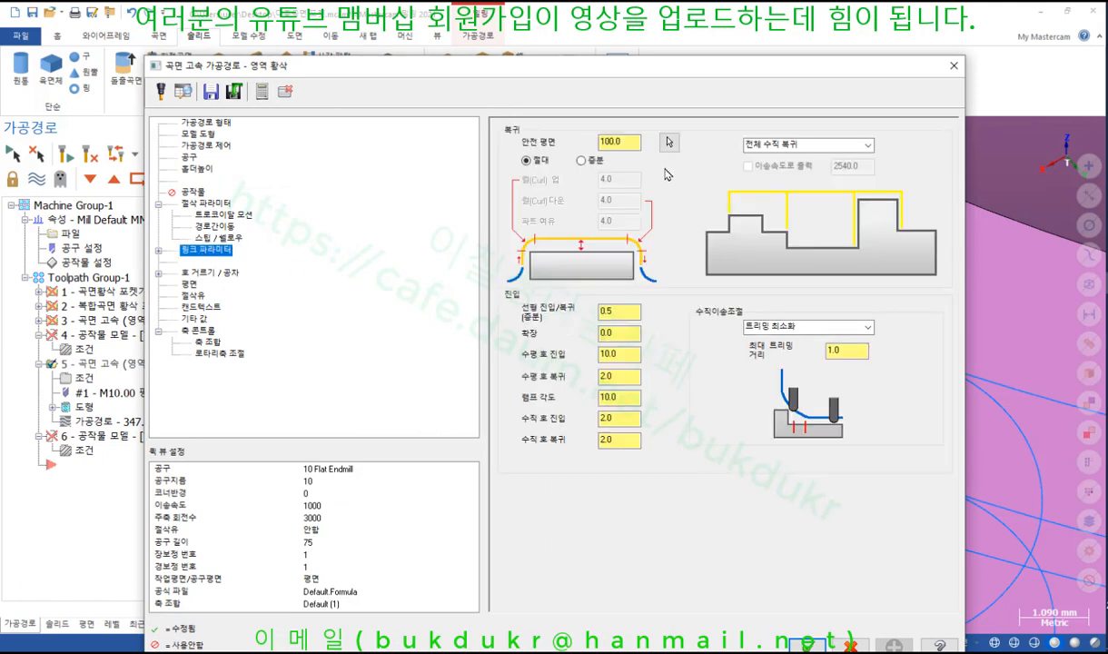
pyautogui.click(630, 144)
pyautogui.click(629, 314)
pyautogui.click(607, 353)
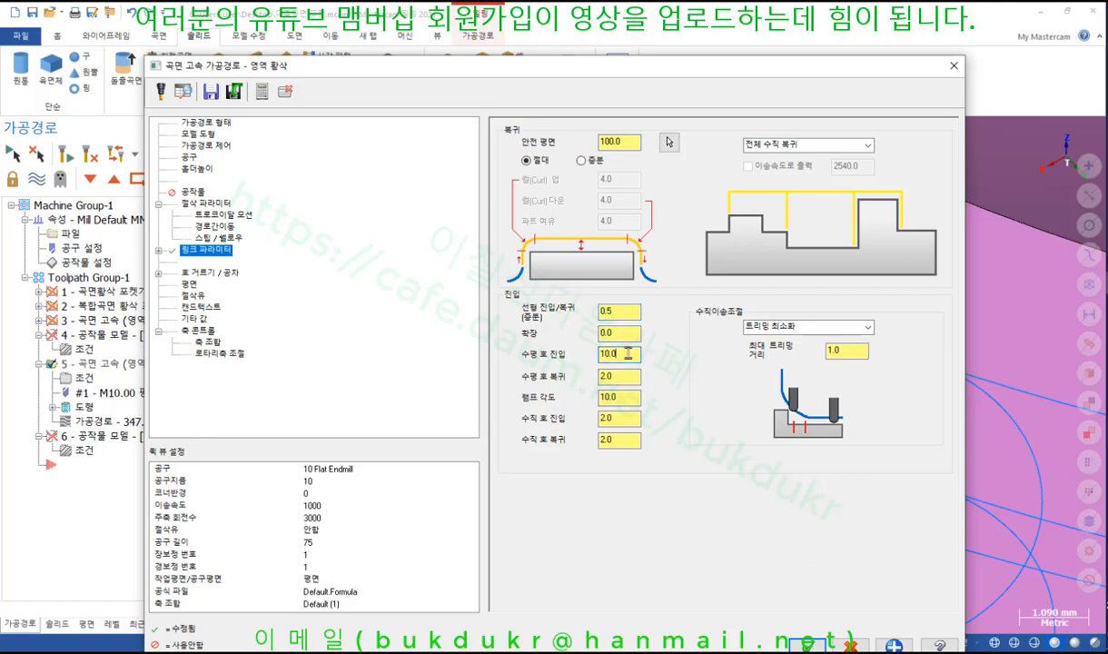
pyautogui.doubleClick(628, 356)
pyautogui.write('2')
pyautogui.click(626, 376)
pyautogui.moveTo(623, 355); pyautogui.dragTo(570, 336)
pyautogui.write('1')
# Set the horizontal arc exit (수평 호 복귀), vertical arc entry (수직 호 진입) and vertical arc exit (수직 호 복귀) to 1
pyautogui.moveTo(628, 379); pyautogui.dragTo(584, 448)
pyautogui.write('11')
pyautogui.click(624, 443)
pyautogui.write('1')
pyautogui.click(631, 418)
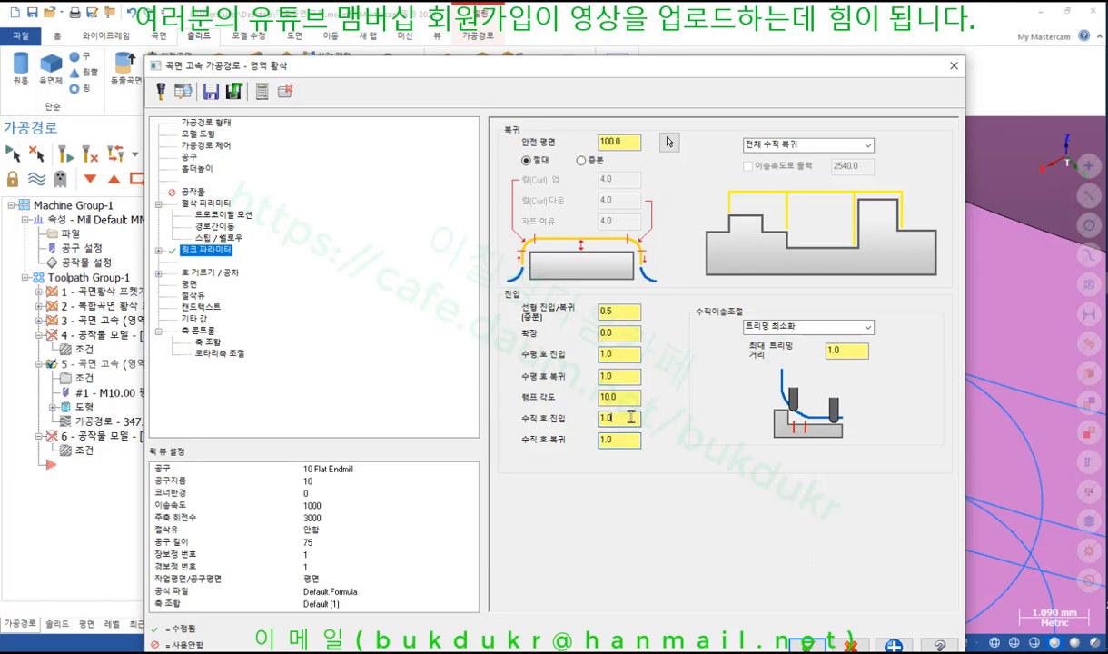
pyautogui.click(627, 312)
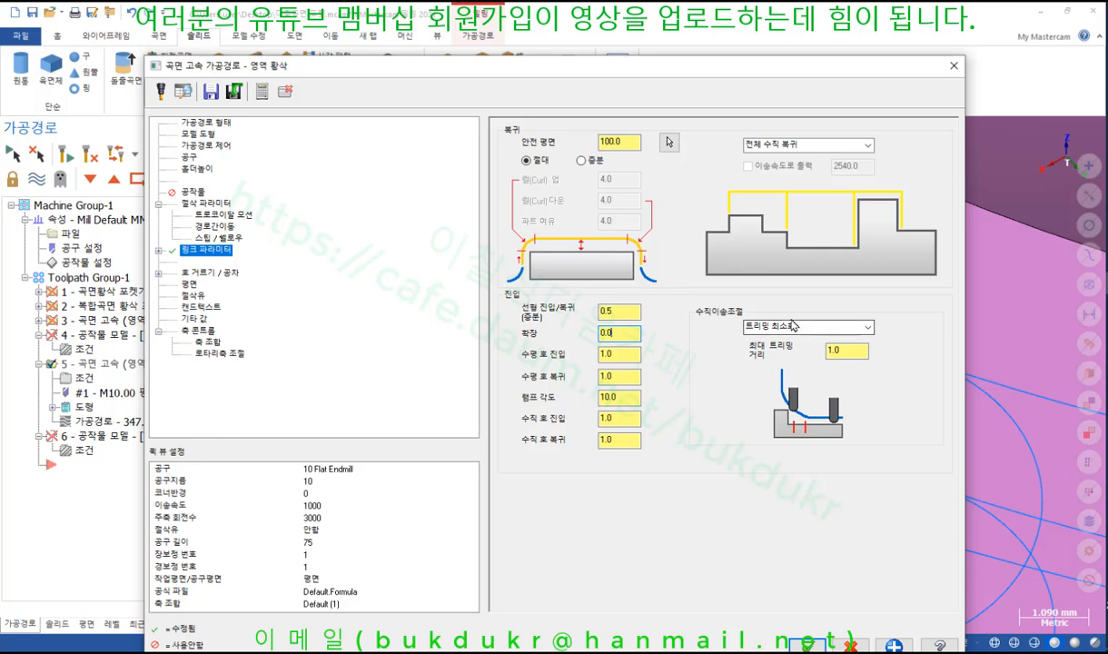
# Set operation 5's retract method to minimum distance (최소 거리) and recalculate its toolpath
pyautogui.click(798, 146)
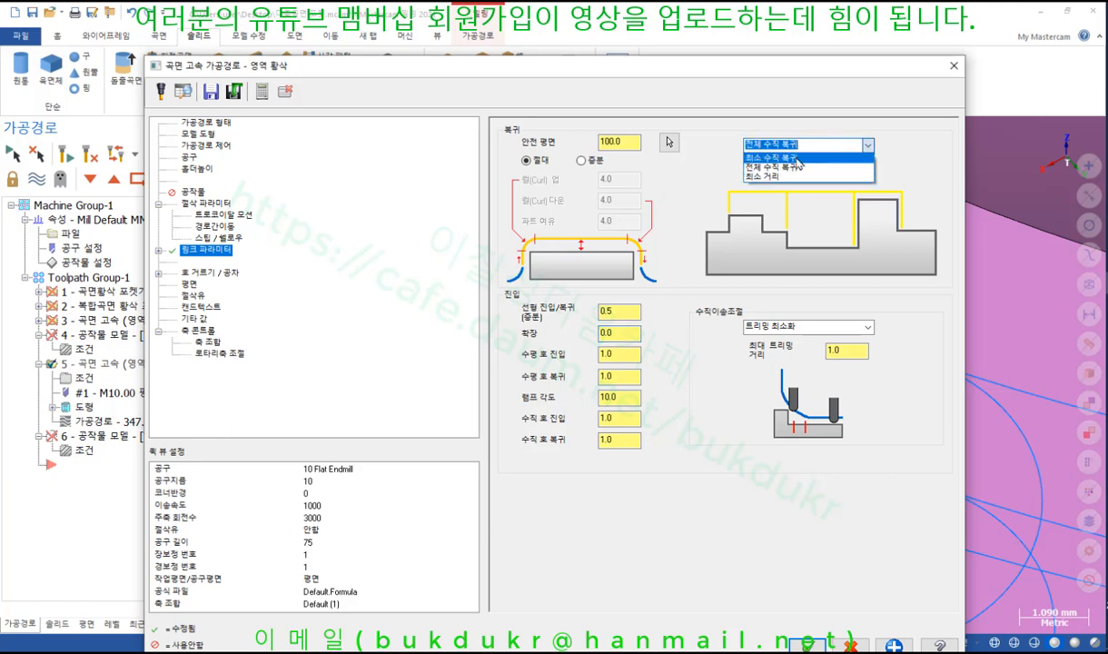
pyautogui.click(789, 176)
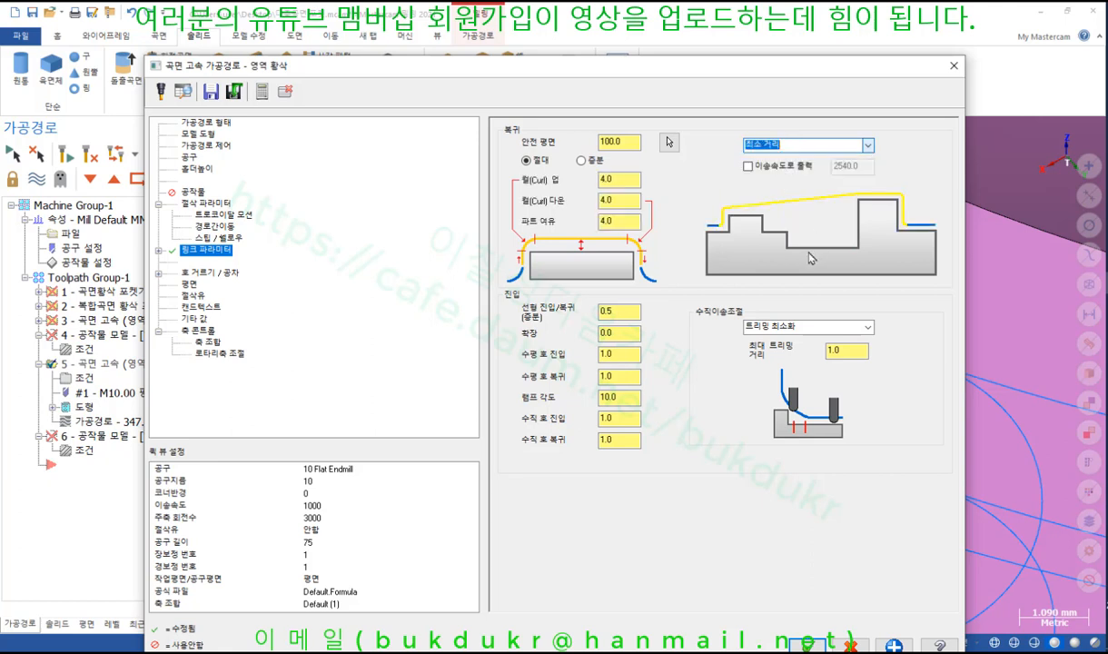
pyautogui.click(631, 218)
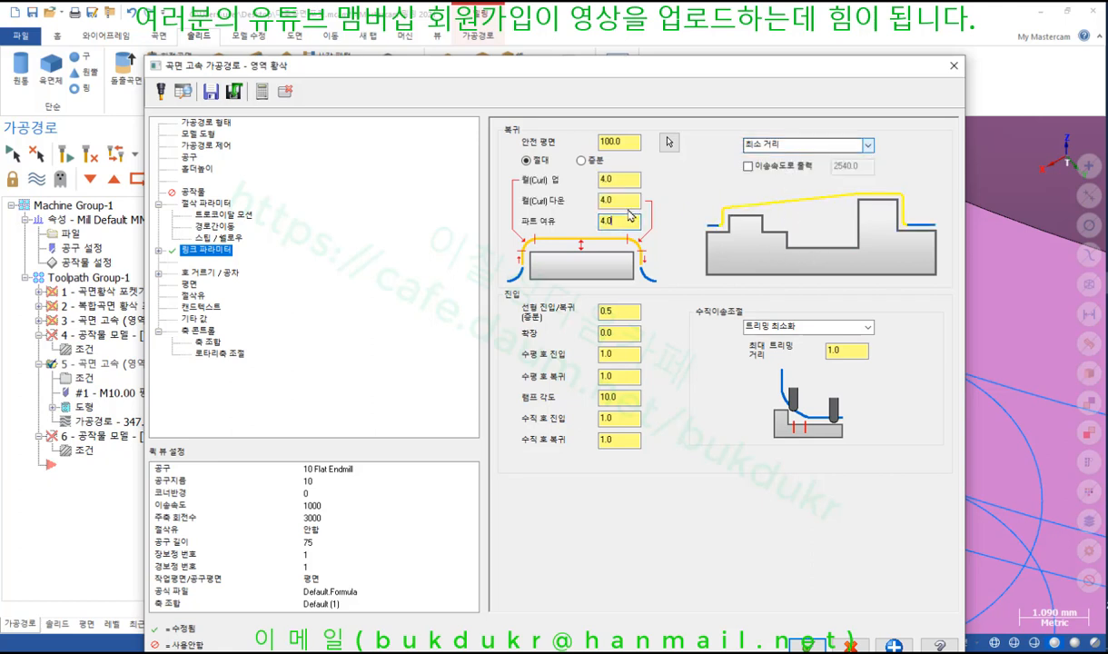
pyautogui.click(631, 199)
pyautogui.click(632, 179)
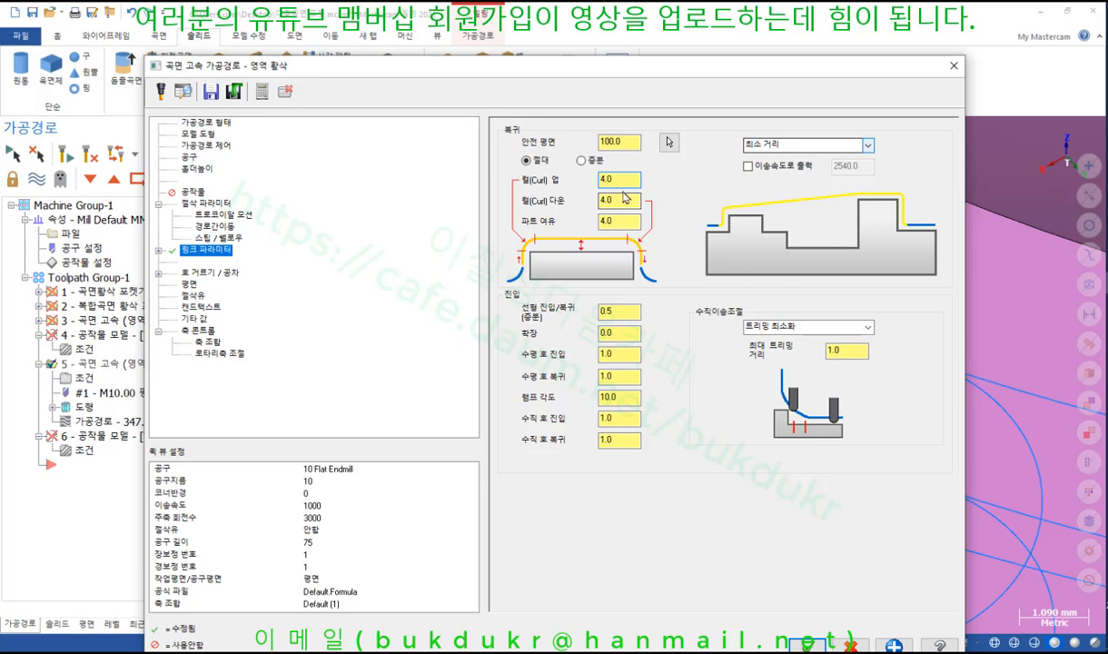
pyautogui.click(807, 643)
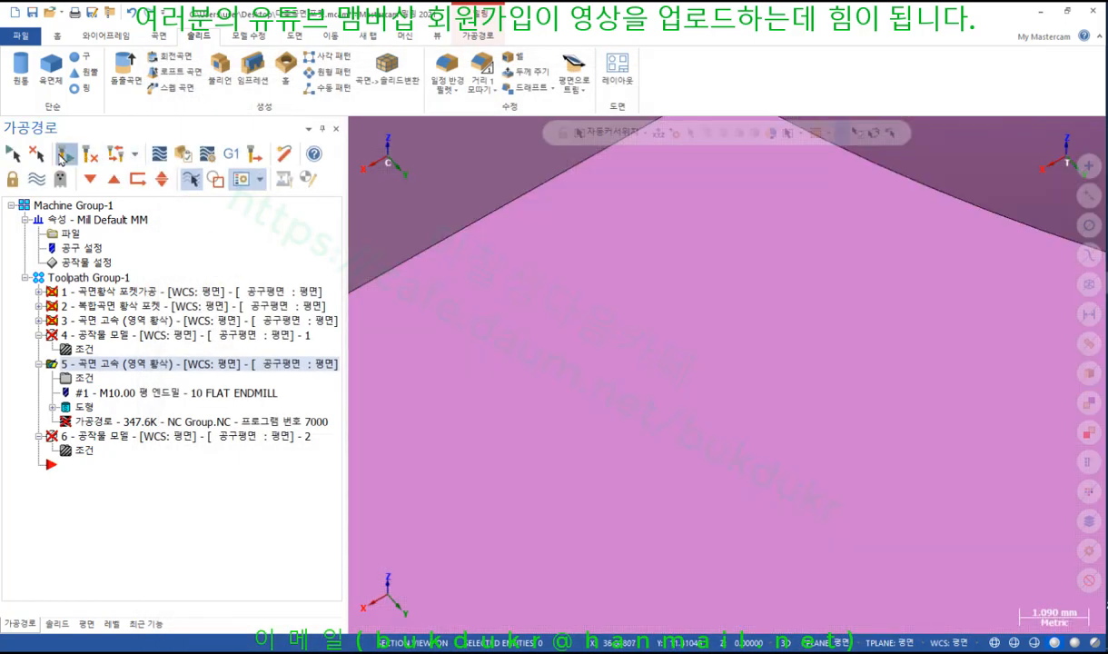
pyautogui.click(65, 154)
# Examine the entry, exit and retract moves of operation 5's recalculated toolpath around the whole part
pyautogui.scroll(-10, 710, 273)
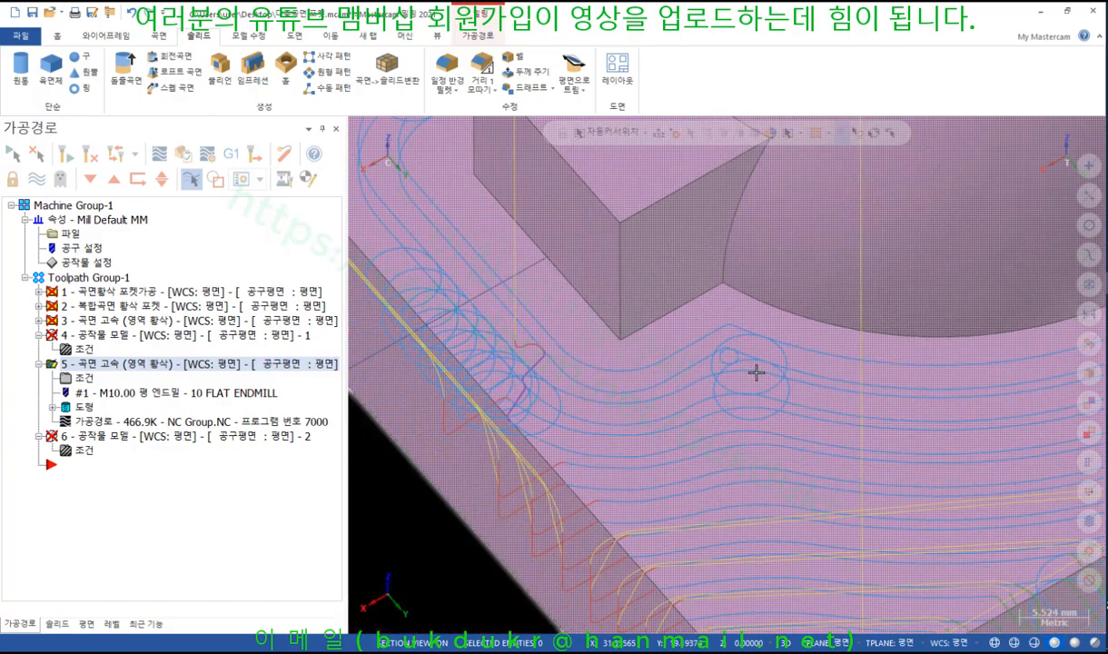
pyautogui.scroll(-4, 678, 333)
pyautogui.moveTo(680, 313)
pyautogui.mouseDown(button='middle')
pyautogui.moveTo(690, 254)
pyautogui.moveTo(715, 249)
pyautogui.moveTo(698, 318)
pyautogui.mouseUp(button='middle')
pyautogui.scroll(-2, 698, 320)
pyautogui.scroll(2, 770, 188)
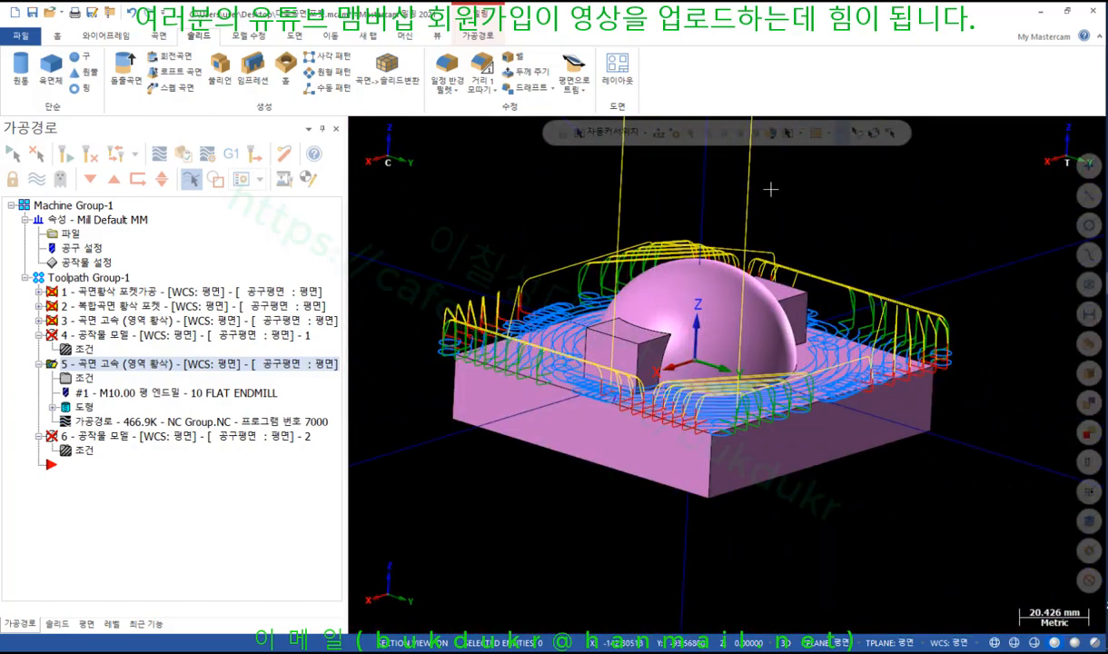
pyautogui.scroll(-3, 705, 358)
pyautogui.moveTo(701, 369)
pyautogui.mouseDown(button='middle')
pyautogui.moveTo(707, 356)
pyautogui.moveTo(702, 377)
pyautogui.mouseUp(button='middle')
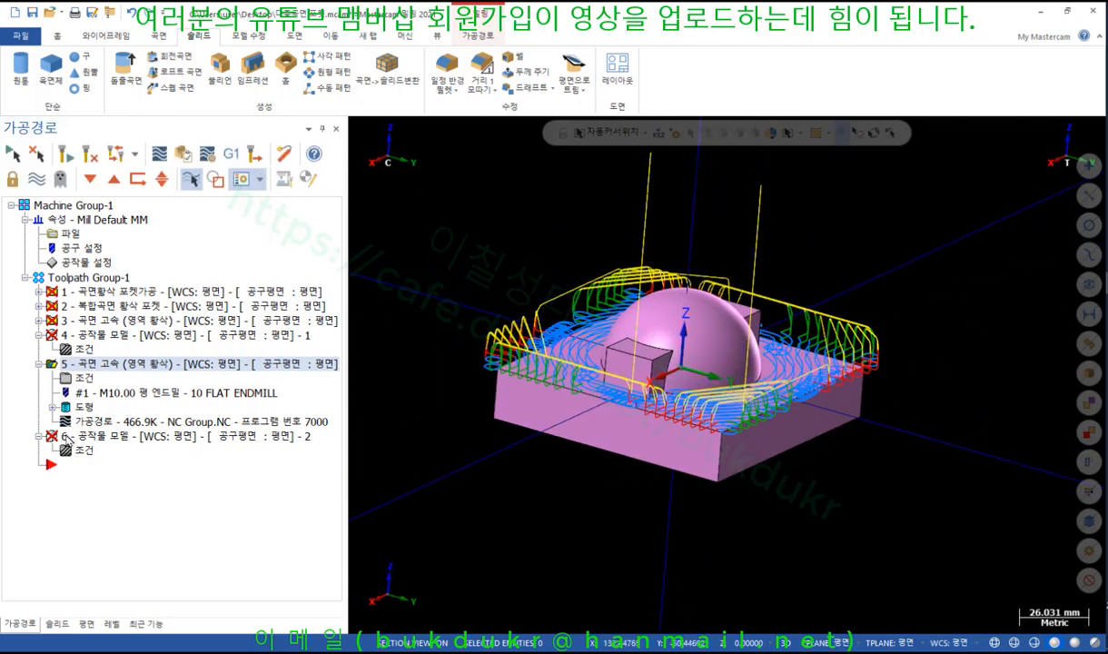
# Delete stock model operation 6 and place a copy of area roughing operation 5 after the original
pyautogui.click(68, 439)
pyautogui.press('Delete')
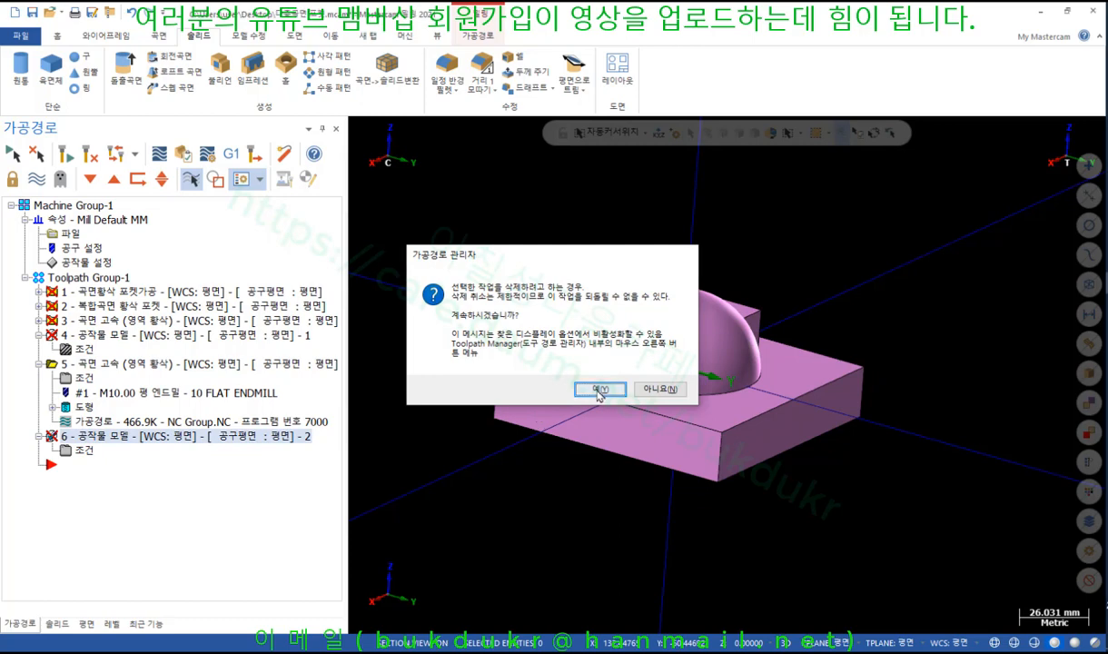
pyautogui.click(600, 391)
pyautogui.moveTo(82, 363); pyautogui.dragTo(107, 440, button='right')
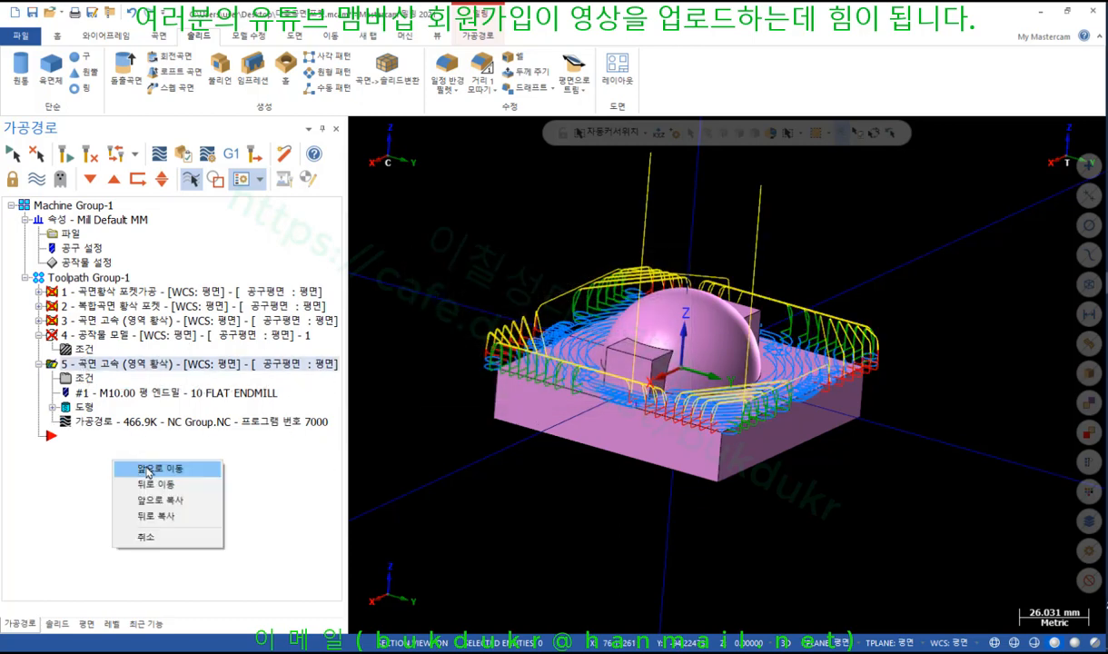
pyautogui.click(164, 514)
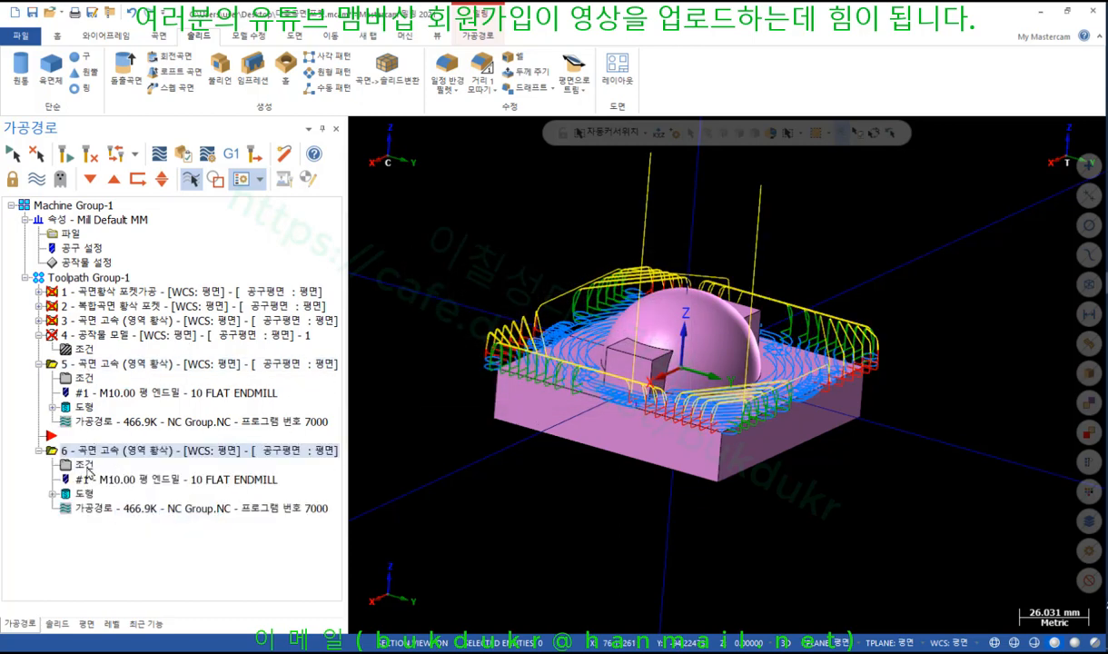
# Set the retract method of the copied operation 6 to full vertical retract (전체 수직 복귀) and recalculate its toolpath
pyautogui.click(84, 465)
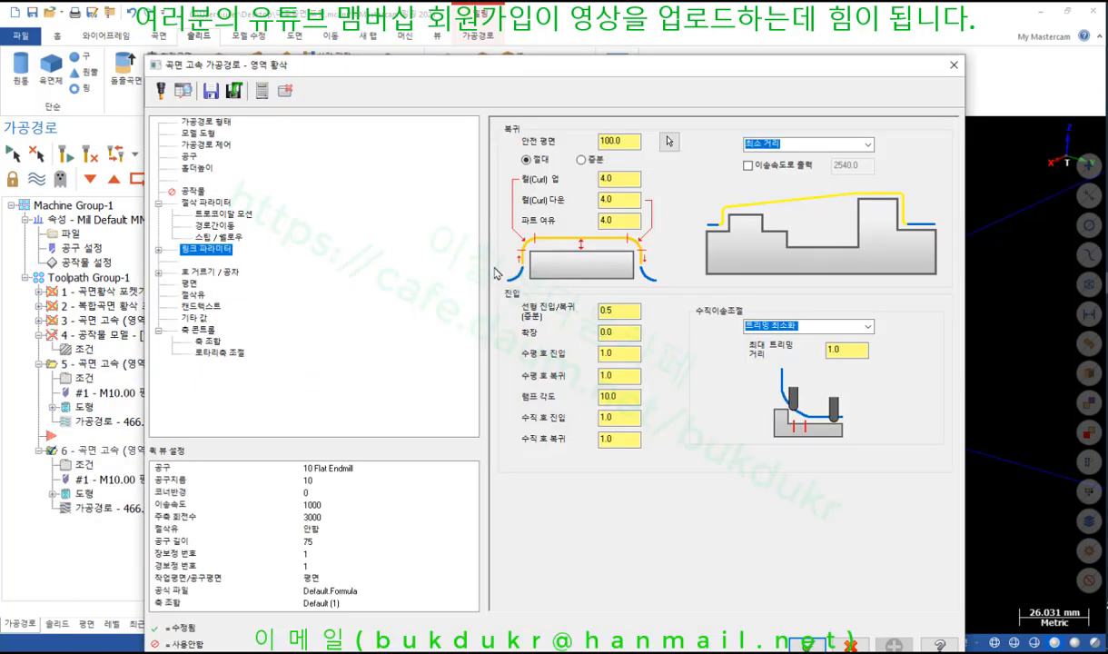
pyautogui.click(827, 144)
pyautogui.click(788, 169)
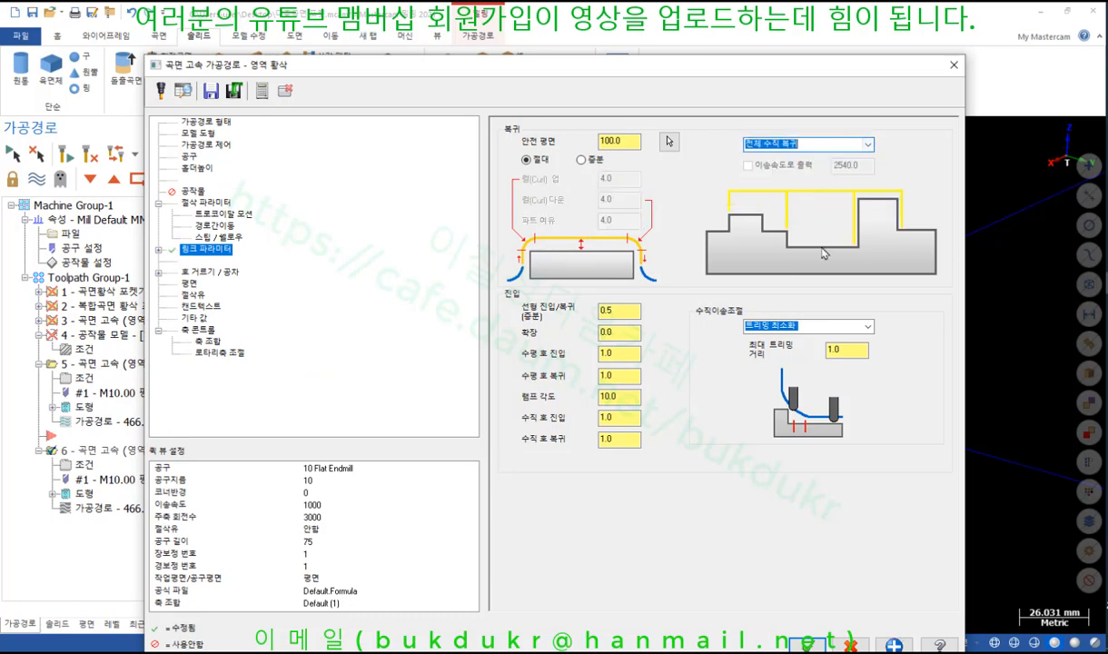
pyautogui.click(806, 644)
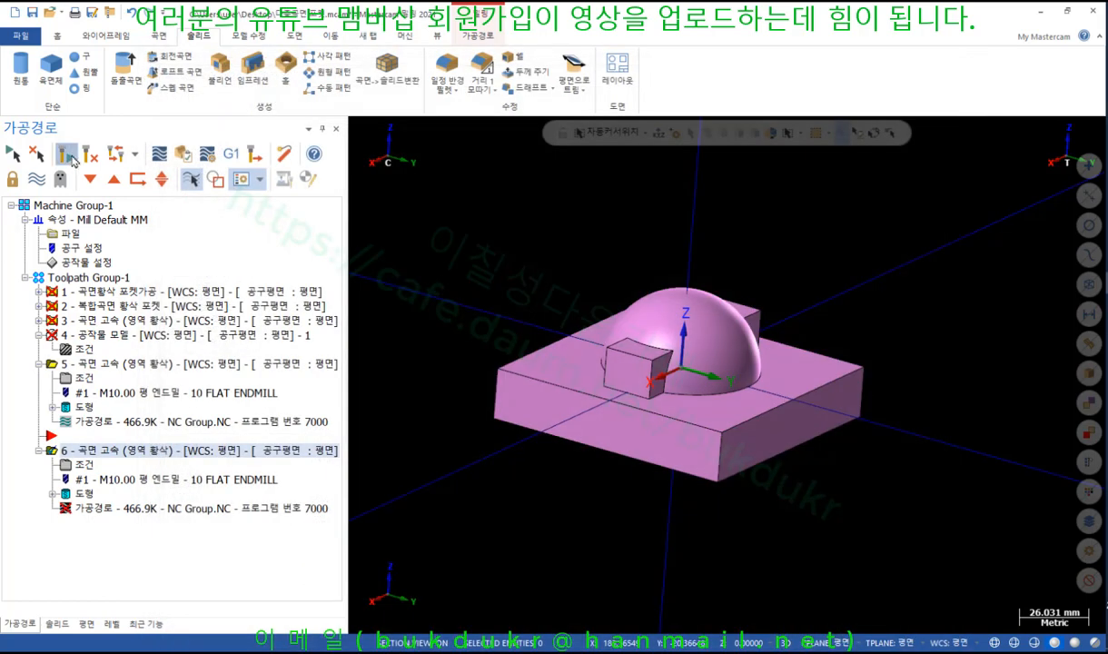
pyautogui.click(66, 155)
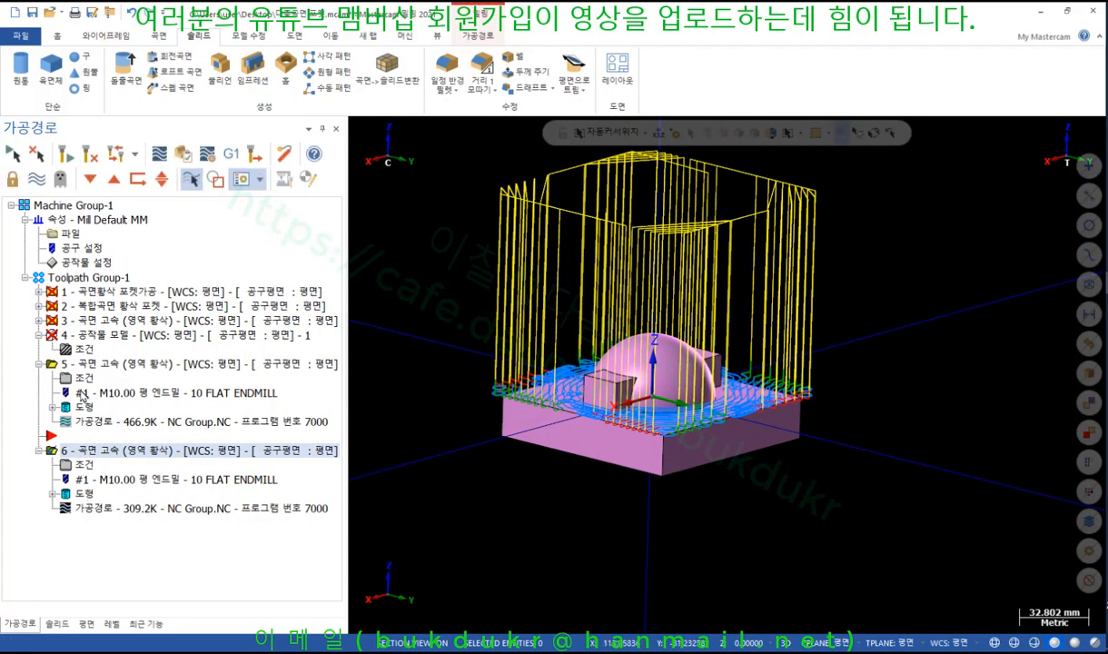
# Compare the retract moves of operation 5's toolpath with those of operation 6
pyautogui.click(91, 366)
pyautogui.scroll(5, 673, 400)
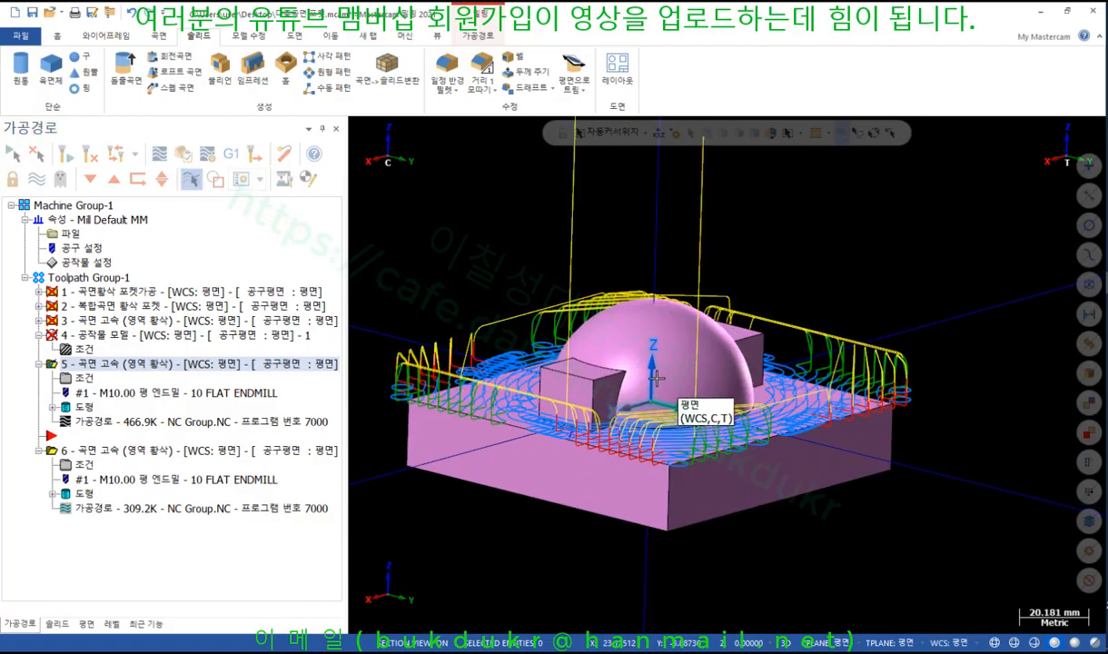
pyautogui.moveTo(654, 397)
pyautogui.mouseDown(button='middle')
pyautogui.moveTo(642, 432)
pyautogui.moveTo(623, 411)
pyautogui.moveTo(654, 397)
pyautogui.moveTo(636, 325)
pyautogui.moveTo(588, 334)
pyautogui.moveTo(582, 365)
pyautogui.mouseUp(button='middle')
pyautogui.click(95, 452)
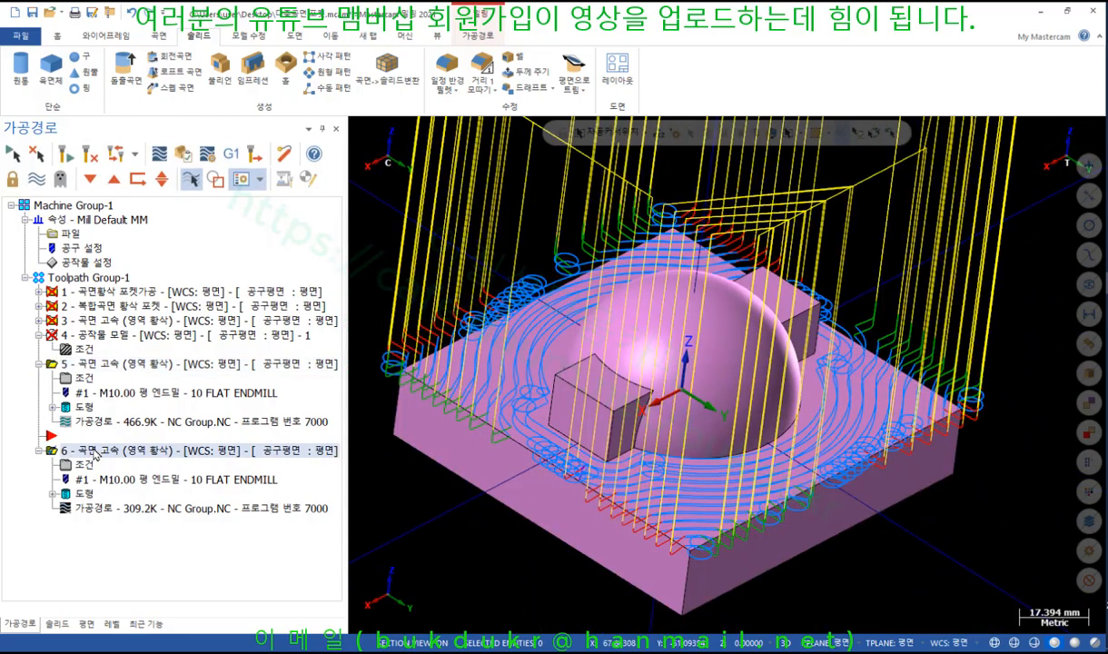
# Copy operation 6 after itself and recalculate the copy with minimum vertical retract (최소 수직 복귀)
pyautogui.moveTo(89, 450); pyautogui.dragTo(125, 539, button='right')
pyautogui.click(172, 595)
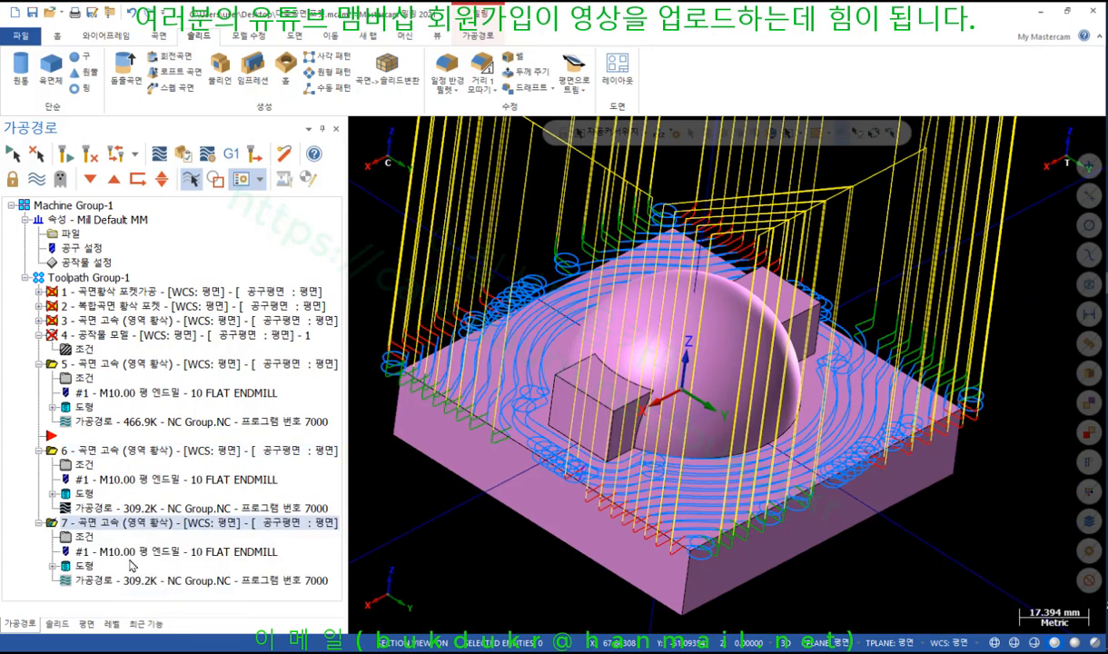
pyautogui.click(86, 537)
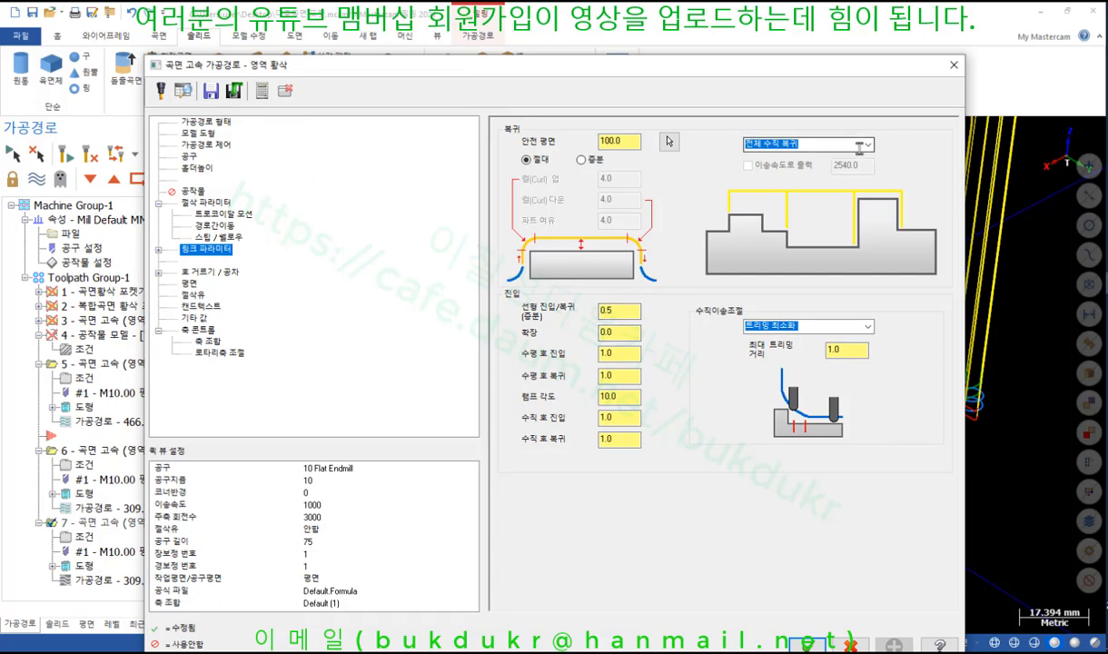
pyautogui.click(787, 144)
pyautogui.click(772, 158)
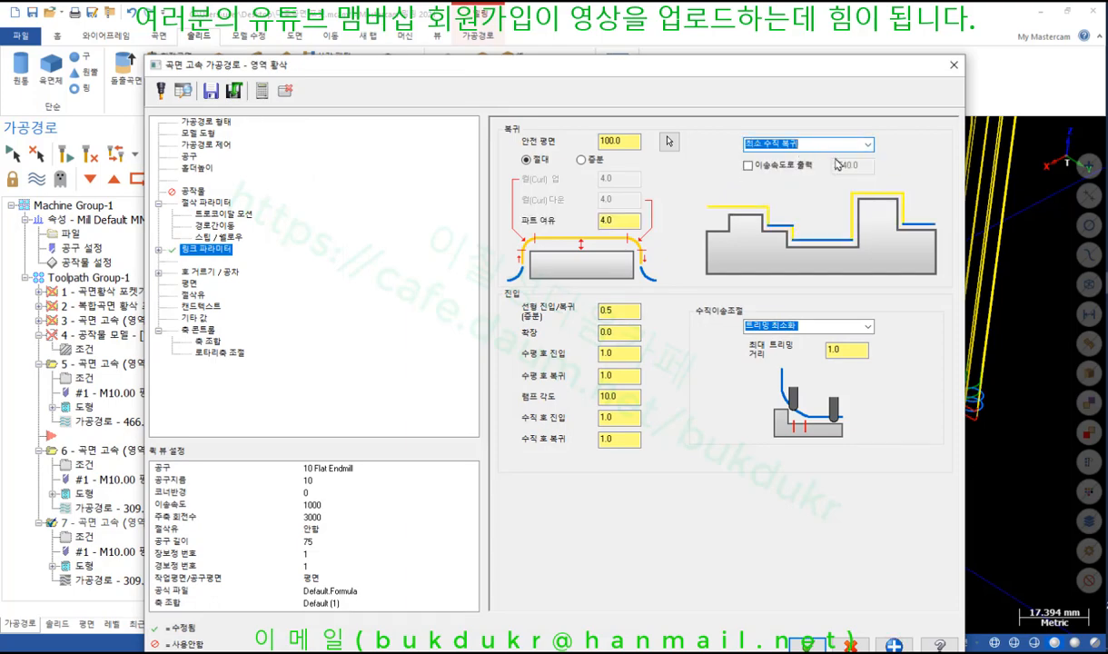
pyautogui.click(807, 644)
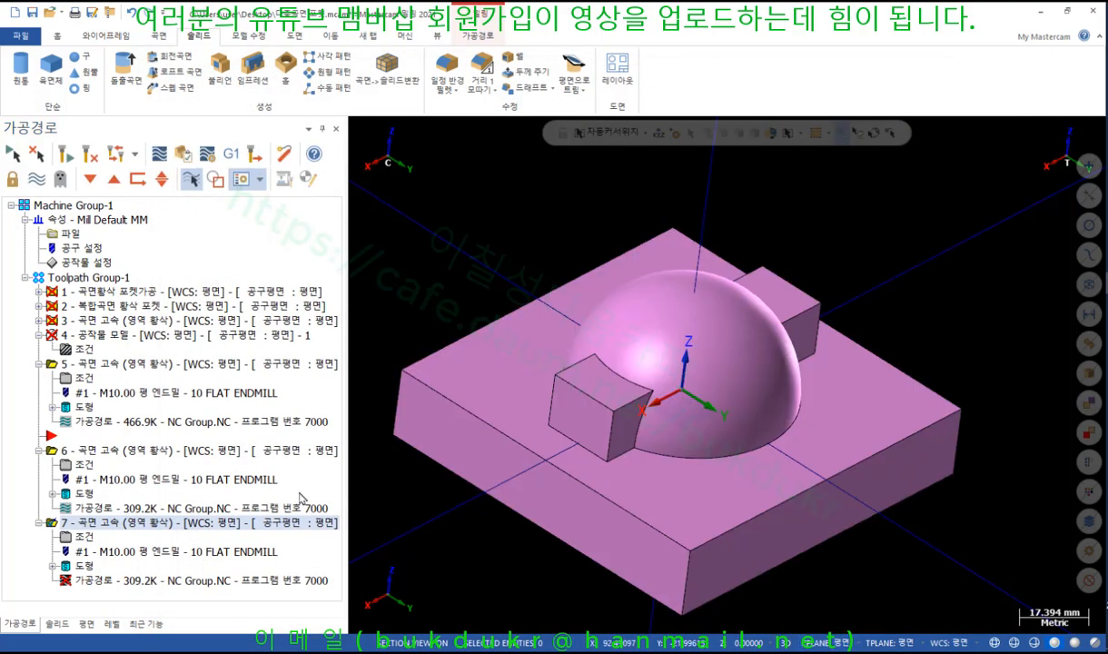
pyautogui.click(66, 154)
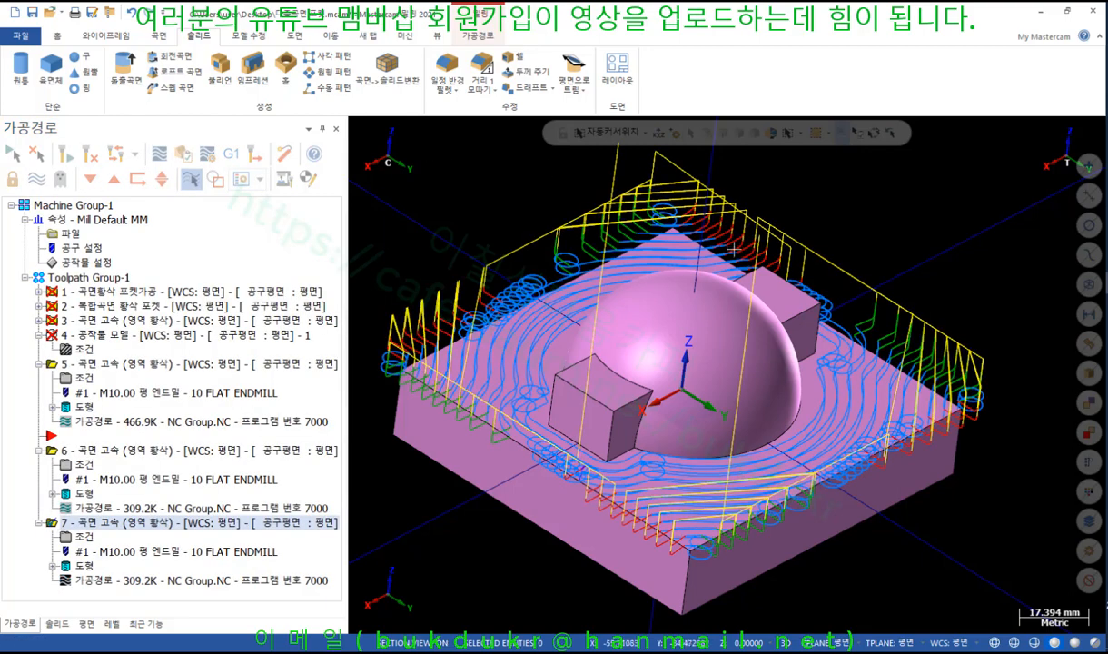
# Examine operation 7's retract moves above the base, dome and block from several angles
pyautogui.scroll(-3, 701, 236)
pyautogui.moveTo(703, 242); pyautogui.dragTo(700, 230, button='middle')
pyautogui.moveTo(727, 374); pyautogui.dragTo(781, 215, button='middle')
pyautogui.scroll(3, 704, 338)
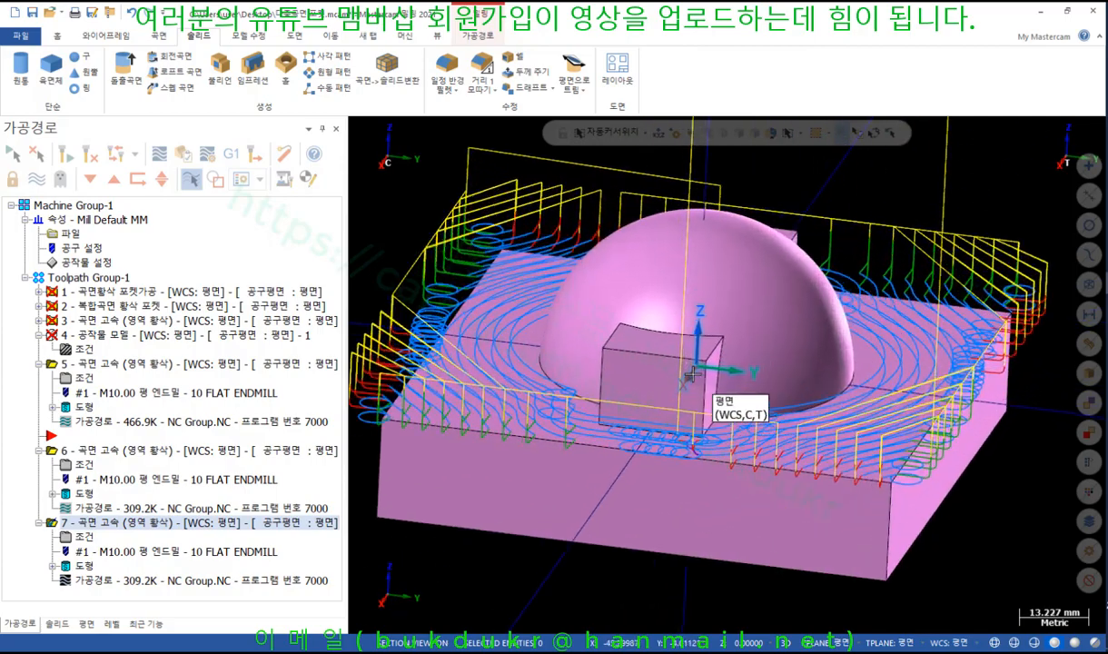
pyautogui.moveTo(704, 339); pyautogui.dragTo(697, 334, button='middle')
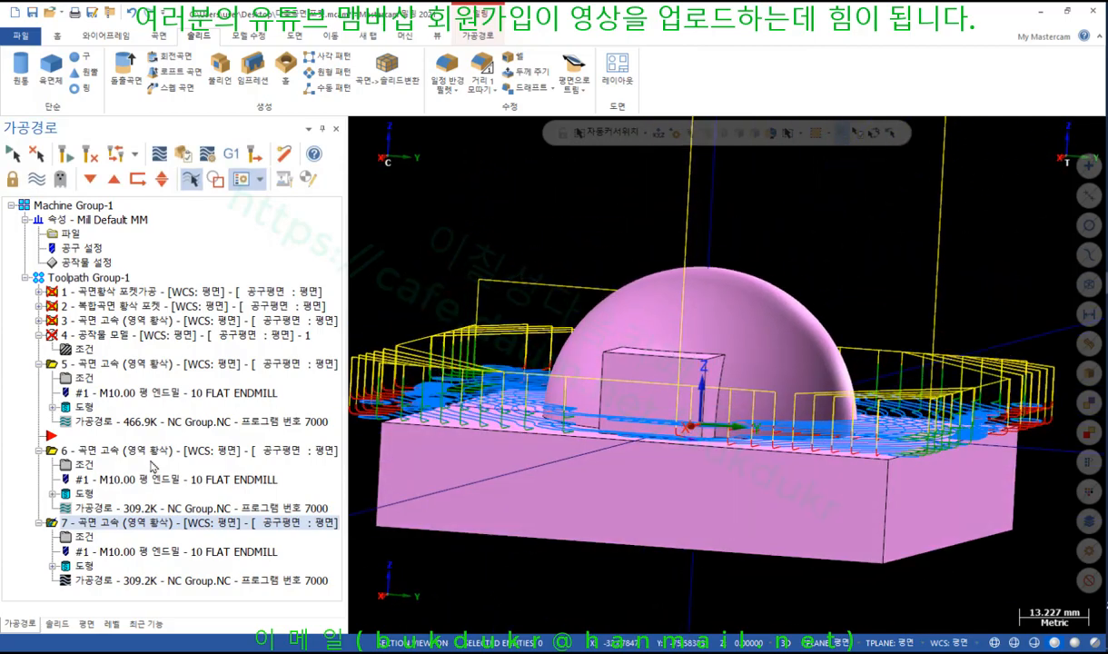
# Review operation 5's toolpath and link parameters, and compare its retract moves with those of operation 7
pyautogui.click(99, 365)
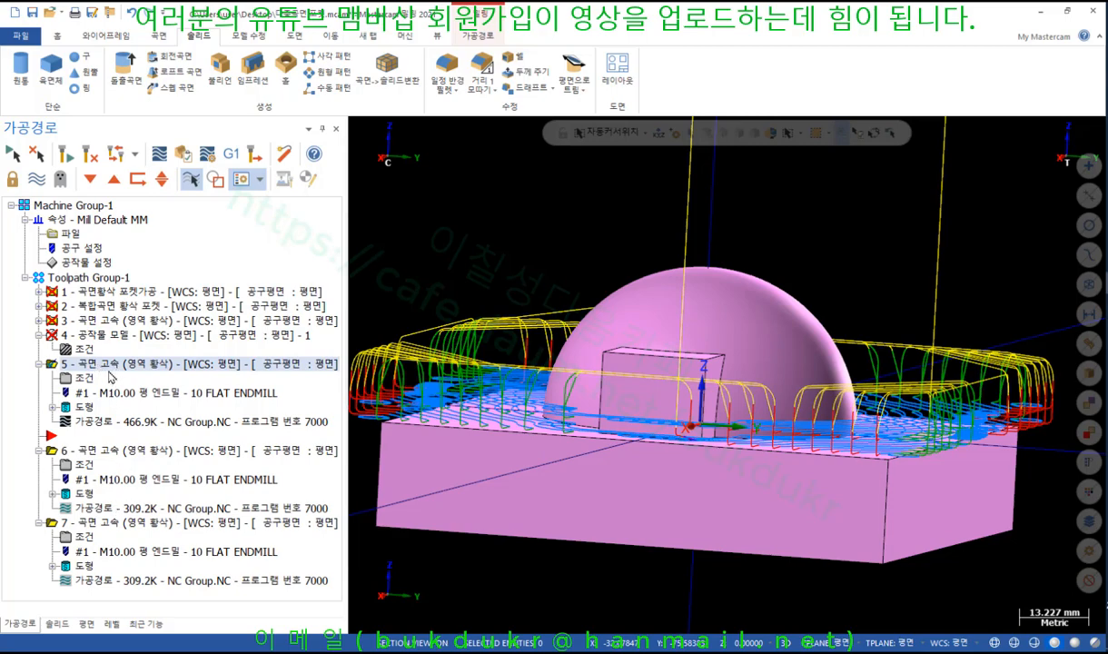
pyautogui.click(87, 380)
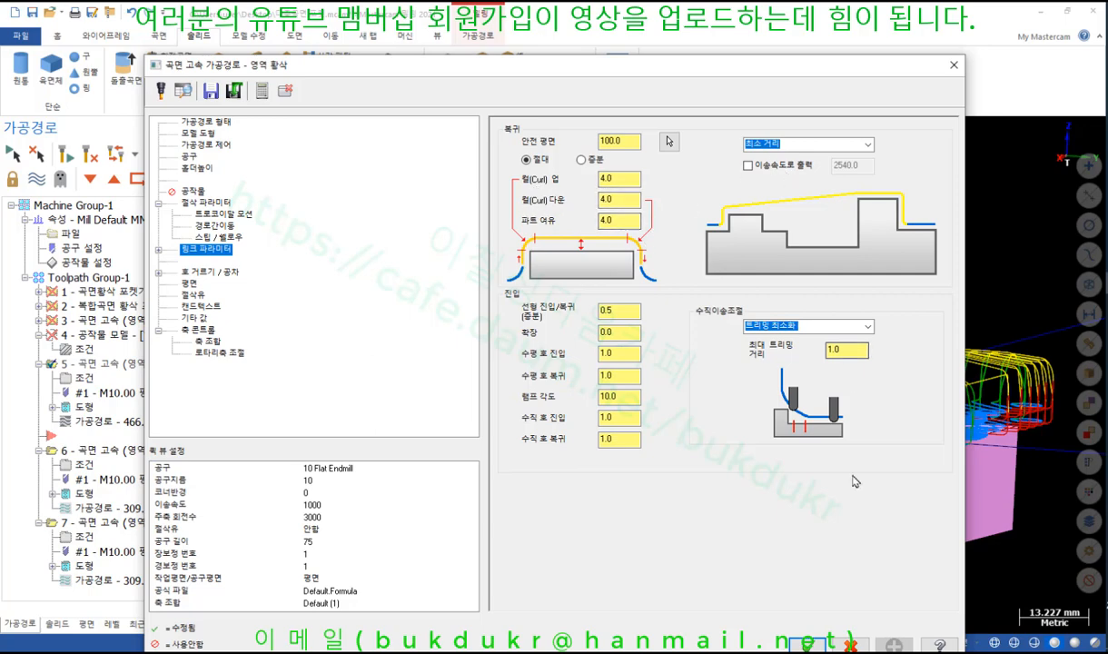
pyautogui.click(807, 644)
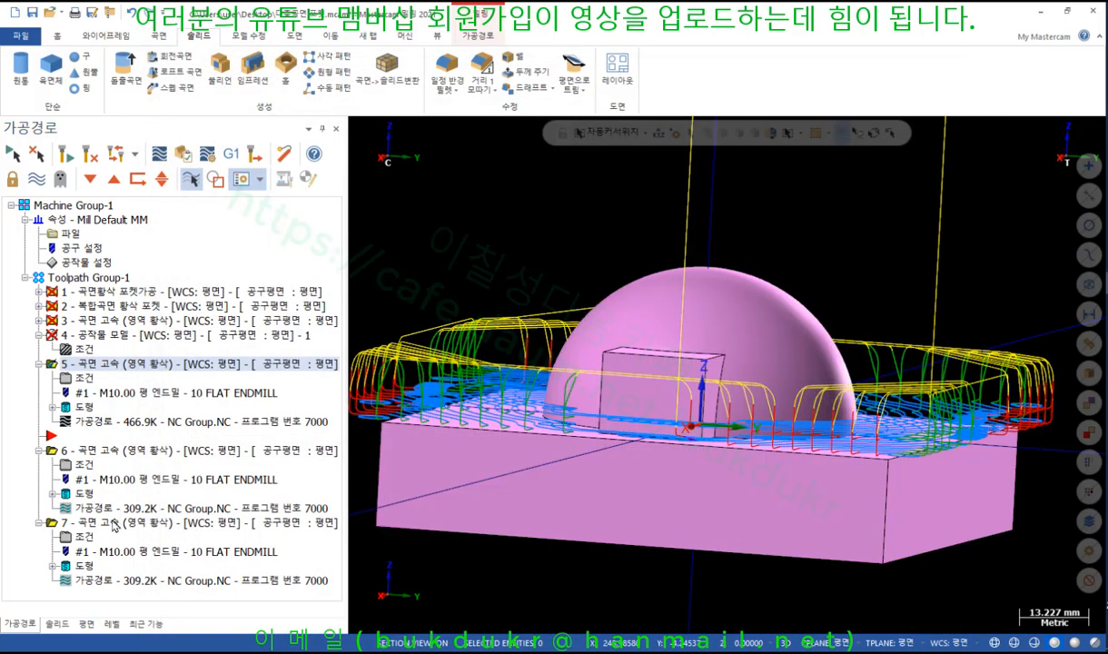
pyautogui.click(103, 525)
pyautogui.scroll(3, 830, 406)
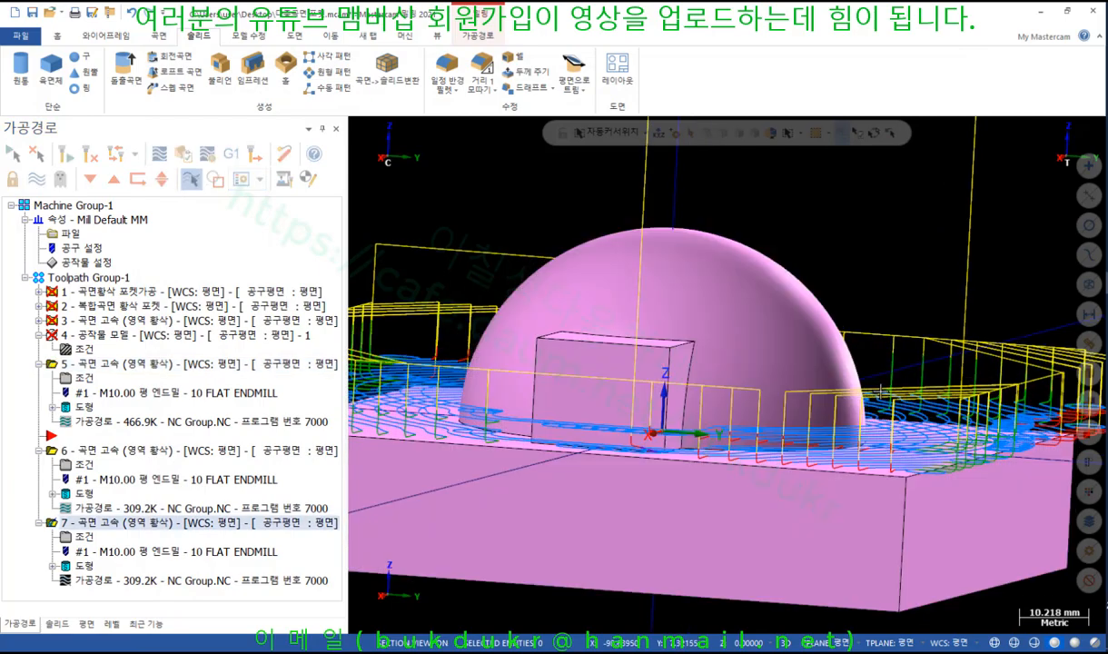
pyautogui.moveTo(829, 406); pyautogui.dragTo(893, 397, button='middle')
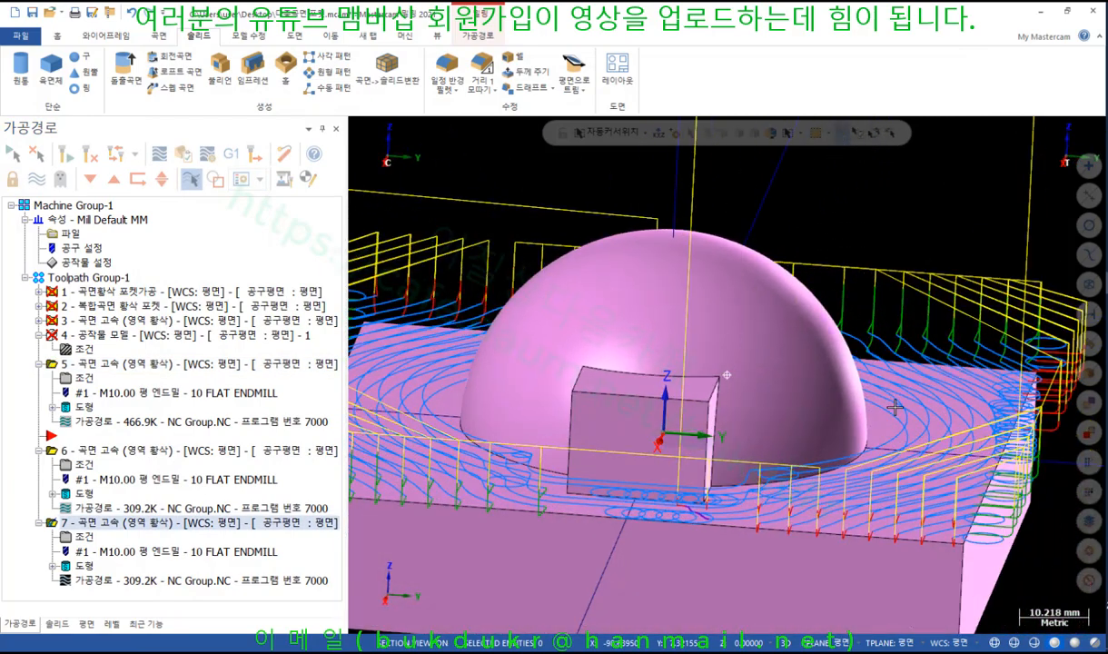
pyautogui.scroll(-1, 893, 395)
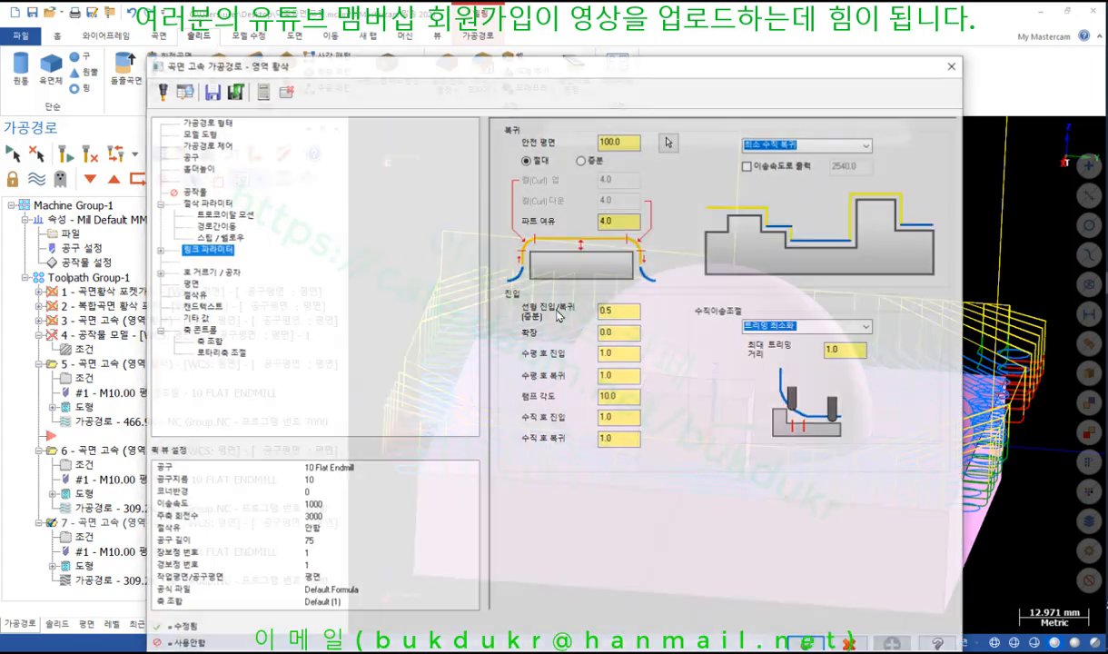
# Review the part clearance (파트 여유) in operation 7's link parameters and accept the dialog
pyautogui.click(84, 537)
pyautogui.doubleClick(615, 220)
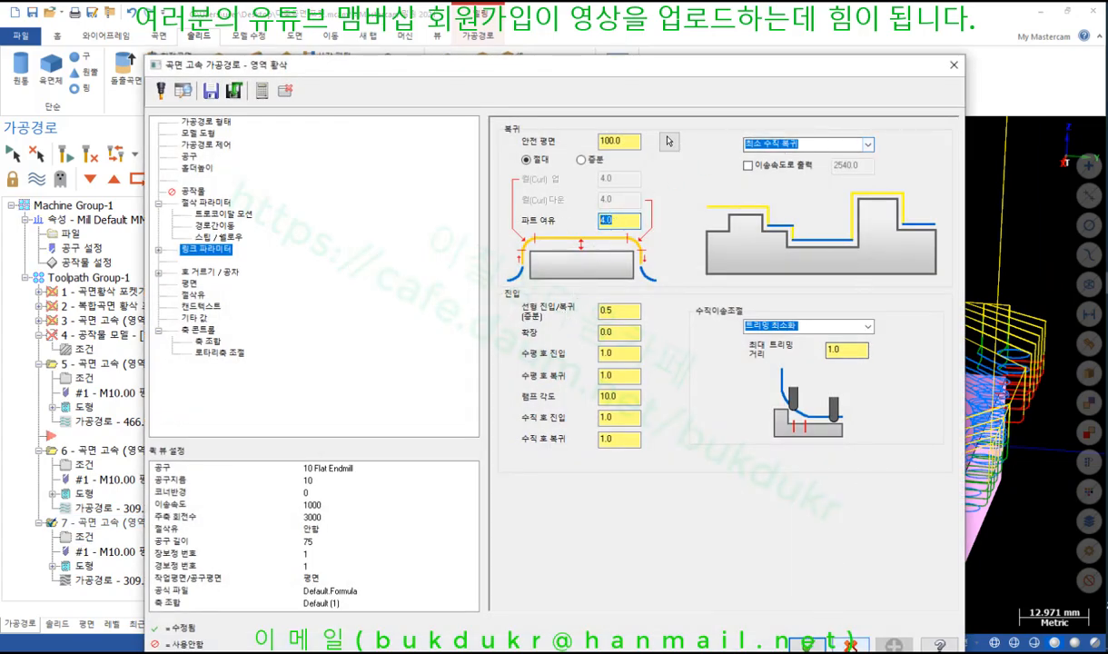
pyautogui.click(805, 644)
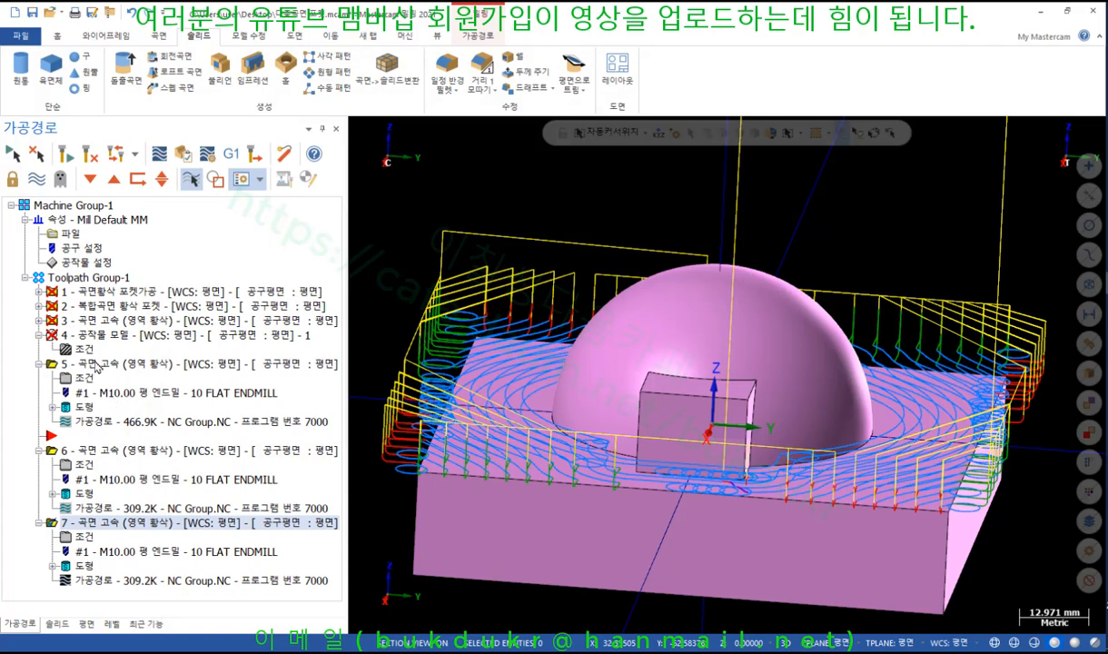
# Compare operation 5's retract moves with those of operation 7 up close along the edge of the part
pyautogui.click(97, 365)
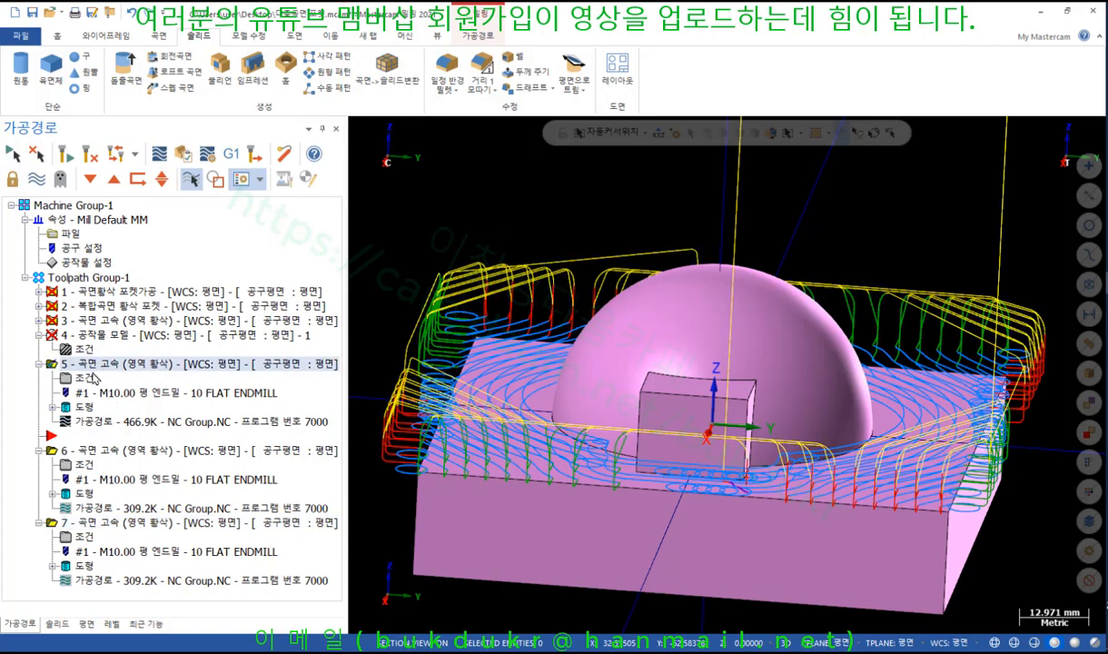
pyautogui.scroll(-2, 754, 398)
pyautogui.moveTo(754, 398); pyautogui.dragTo(774, 338, button='middle')
pyautogui.scroll(6, 999, 394)
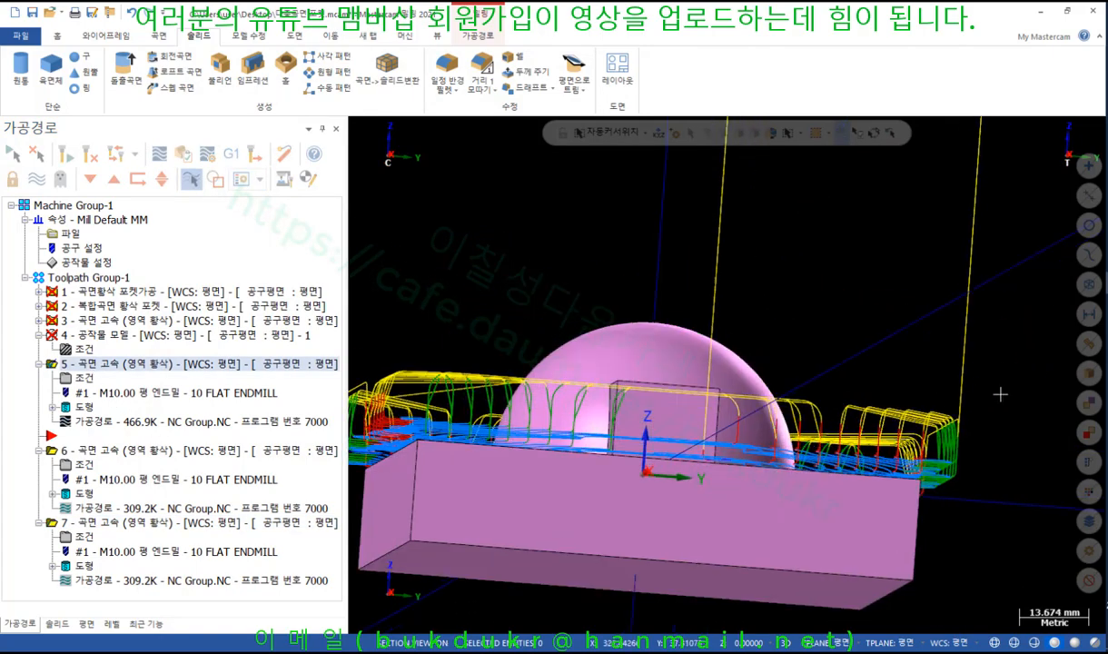
pyautogui.scroll(3, 790, 398)
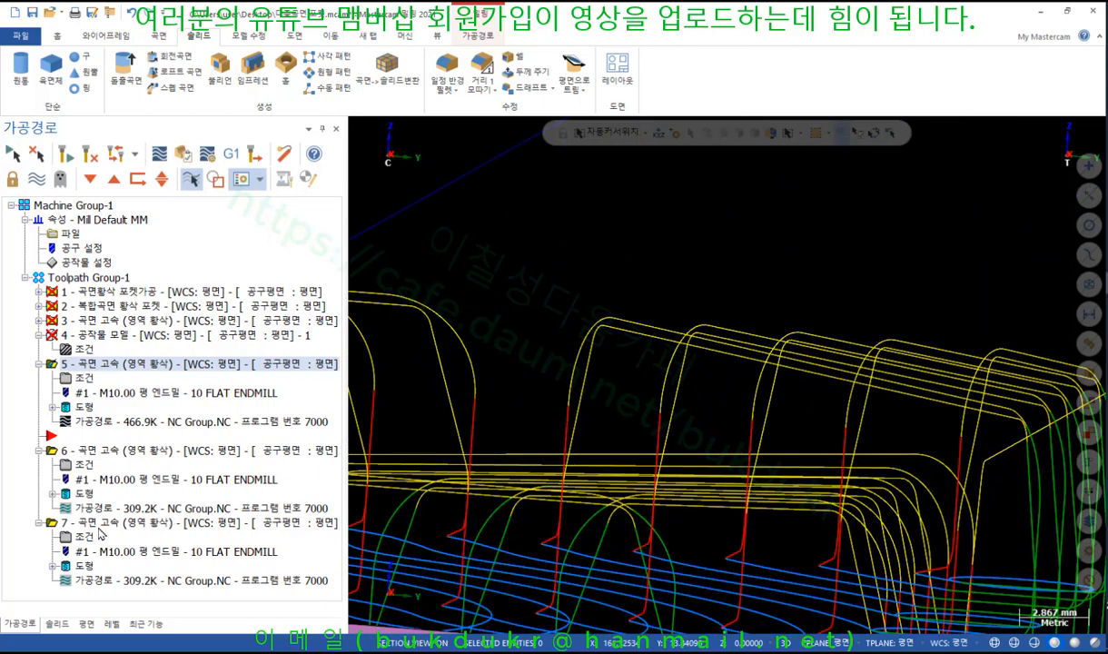
pyautogui.click(97, 523)
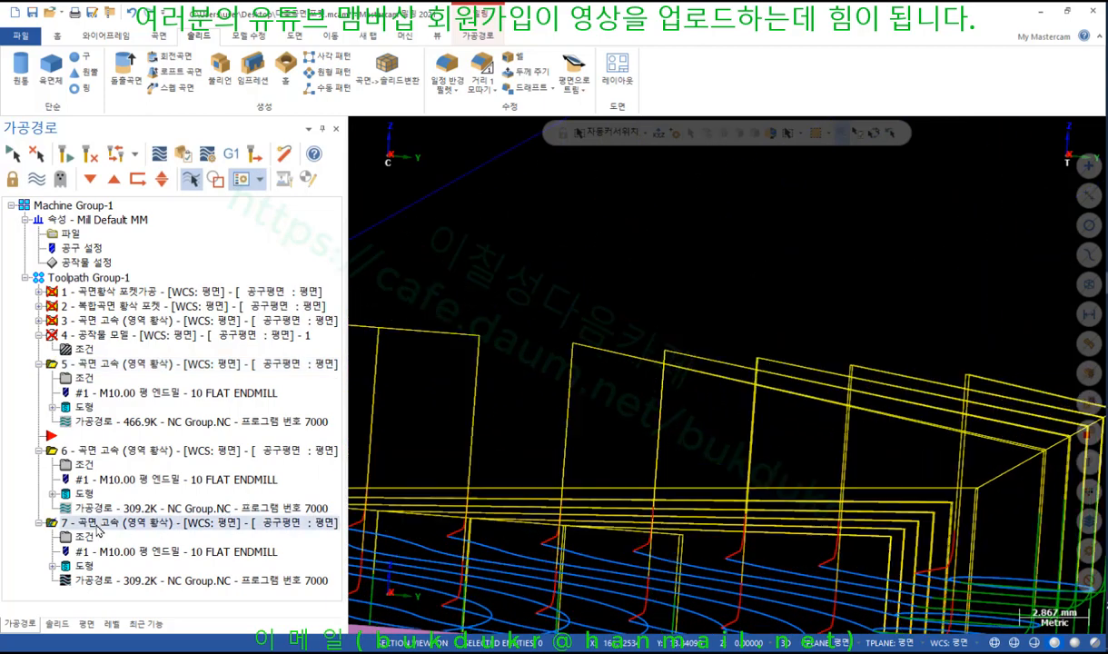
# Display operation 6's toolpath and examine its retract moves over the whole part
pyautogui.click(109, 454)
pyautogui.scroll(-5, 727, 454)
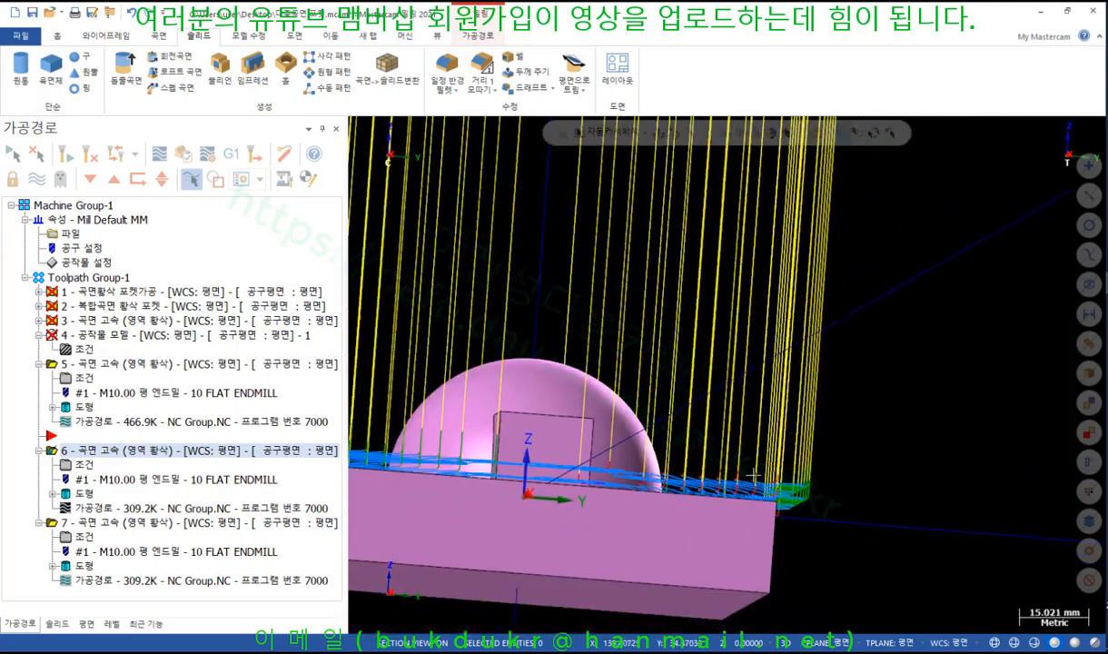
pyautogui.scroll(-1, 753, 475)
pyautogui.moveTo(753, 476); pyautogui.dragTo(698, 531, button='middle')
pyautogui.scroll(-5, 769, 477)
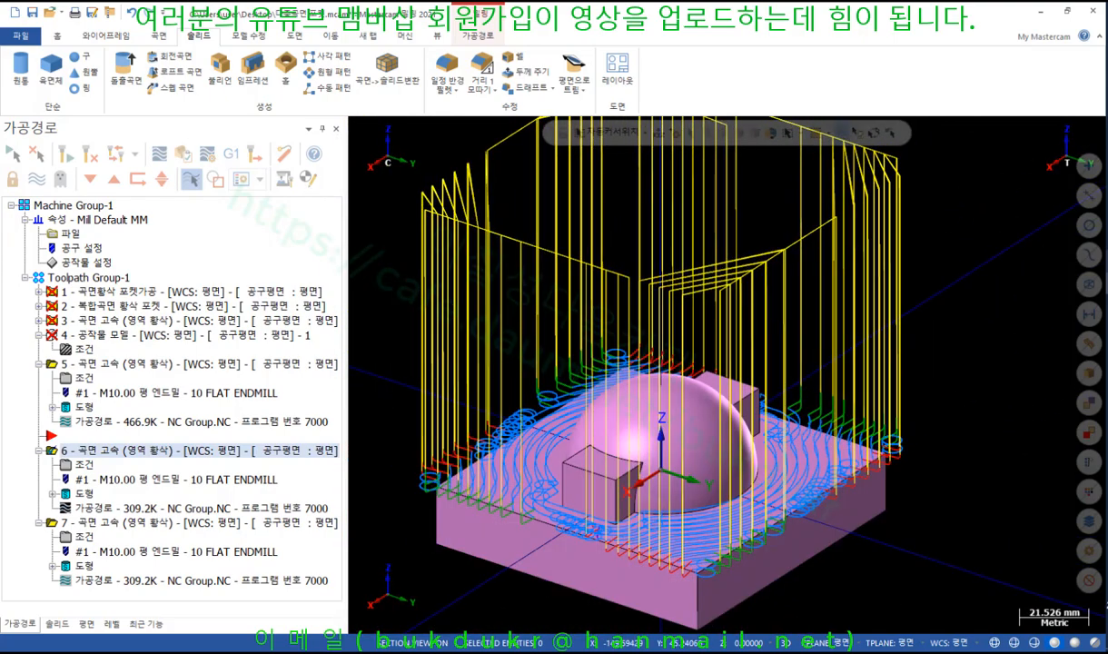
# Switch to the Mastercam textbook in Adobe Acrobat and read the 경로 간 이동 parameter descriptions on page 718 through the start of the next section
pyautogui.hotkey('alt', 'Tab')
pyautogui.scroll(-4, 658, 394)
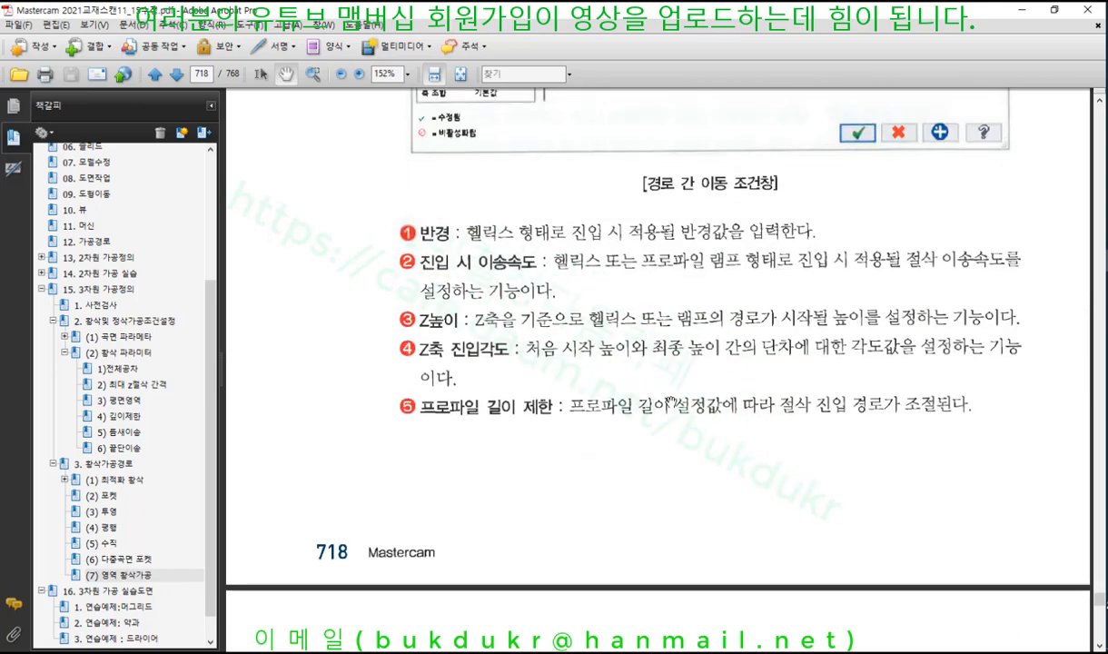
pyautogui.scroll(10, 648, 375)
pyautogui.scroll(-14, 648, 371)
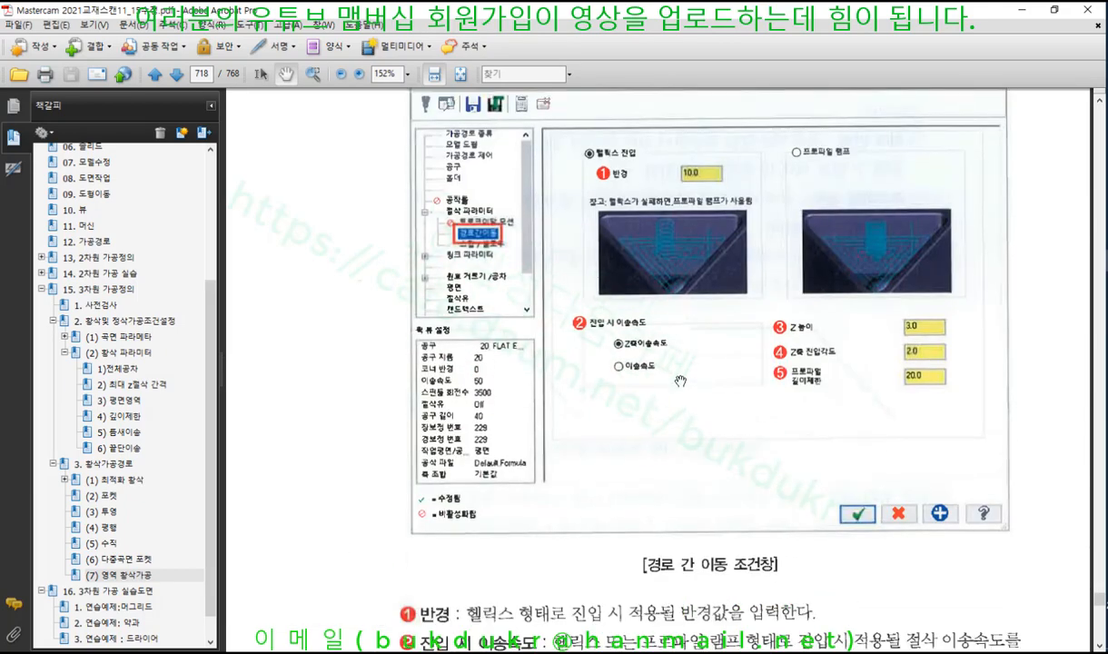
pyautogui.scroll(-4, 690, 373)
pyautogui.scroll(13, 693, 372)
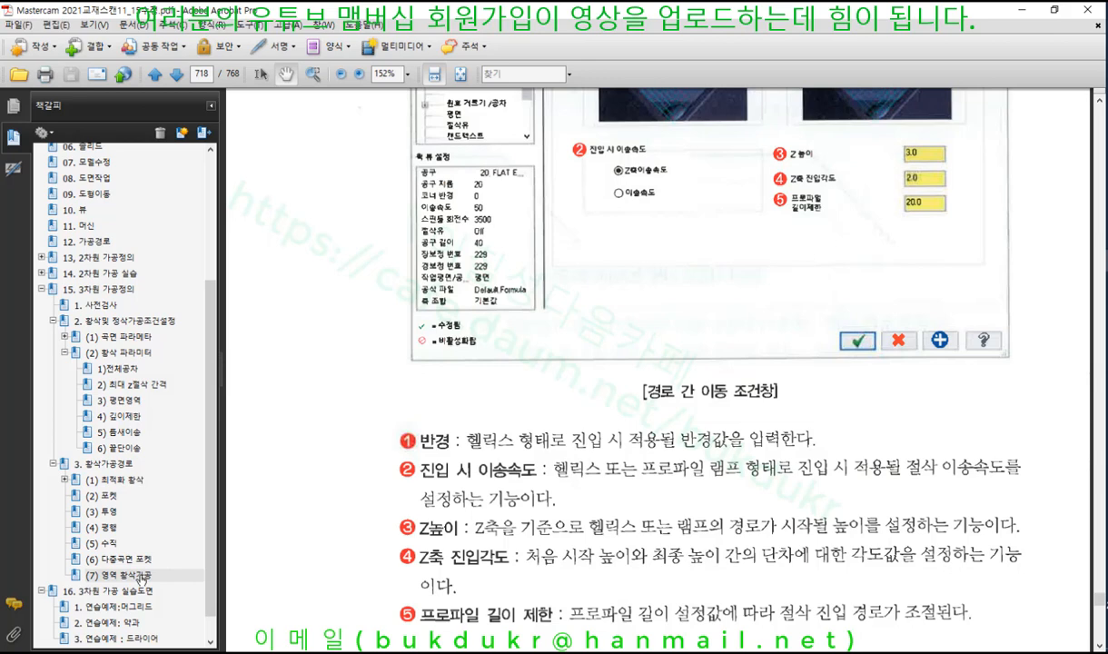
pyautogui.scroll(-10, 920, 434)
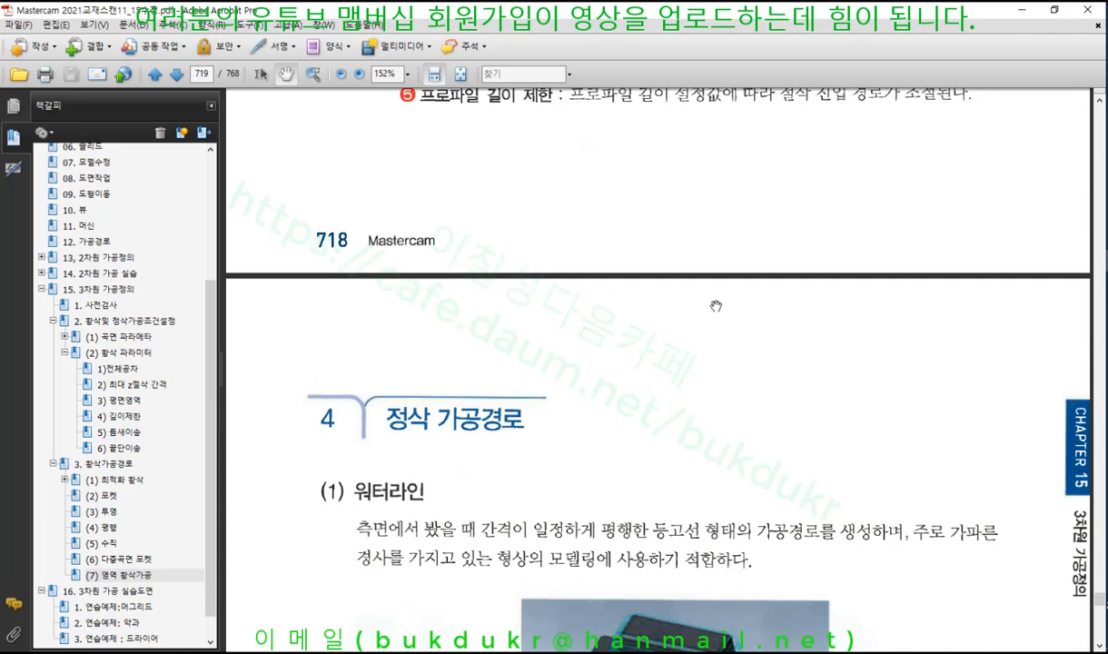
pyautogui.scroll(8, 716, 307)
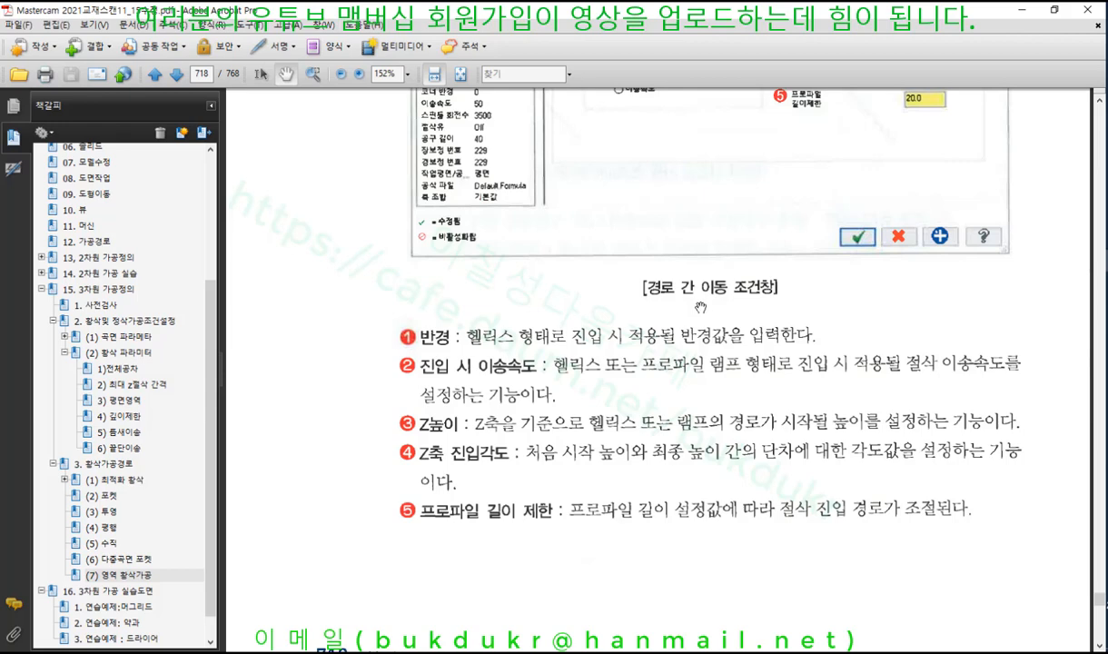
# Mark the stock entry (공작물) with a red box in page 718's 영역 황삭 dialog illustration
pyautogui.scroll(5, 701, 307)
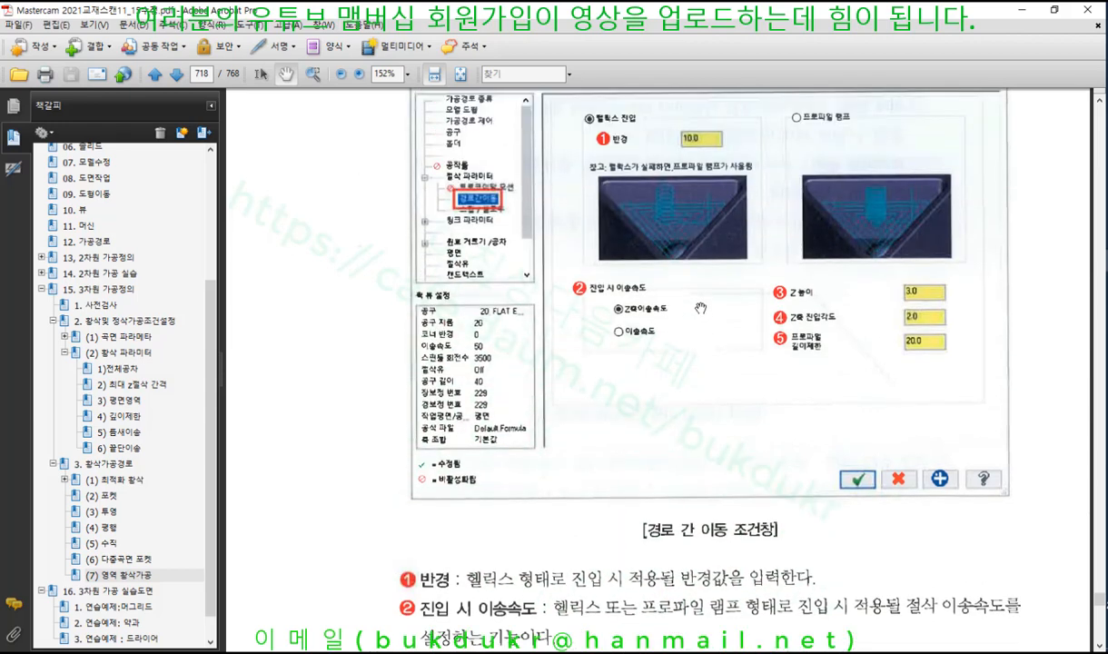
pyautogui.scroll(3, 700, 307)
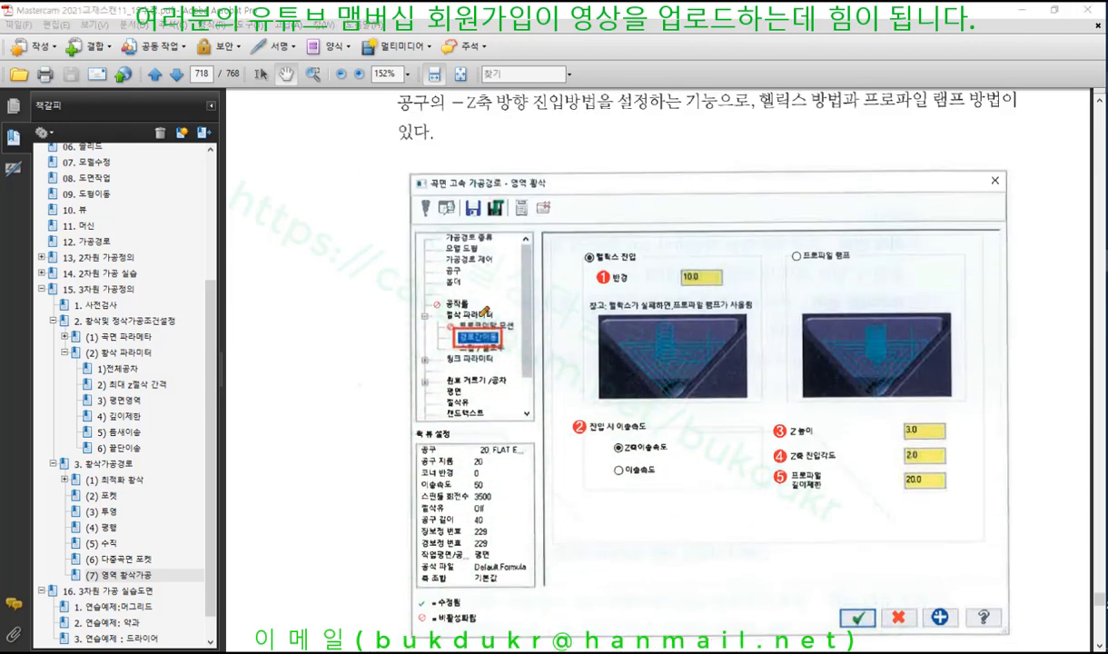
pyautogui.moveTo(490, 309)
pyautogui.mouseDown()
pyautogui.moveTo(423, 308)
pyautogui.moveTo(498, 294)
pyautogui.moveTo(505, 308)
pyautogui.mouseUp()
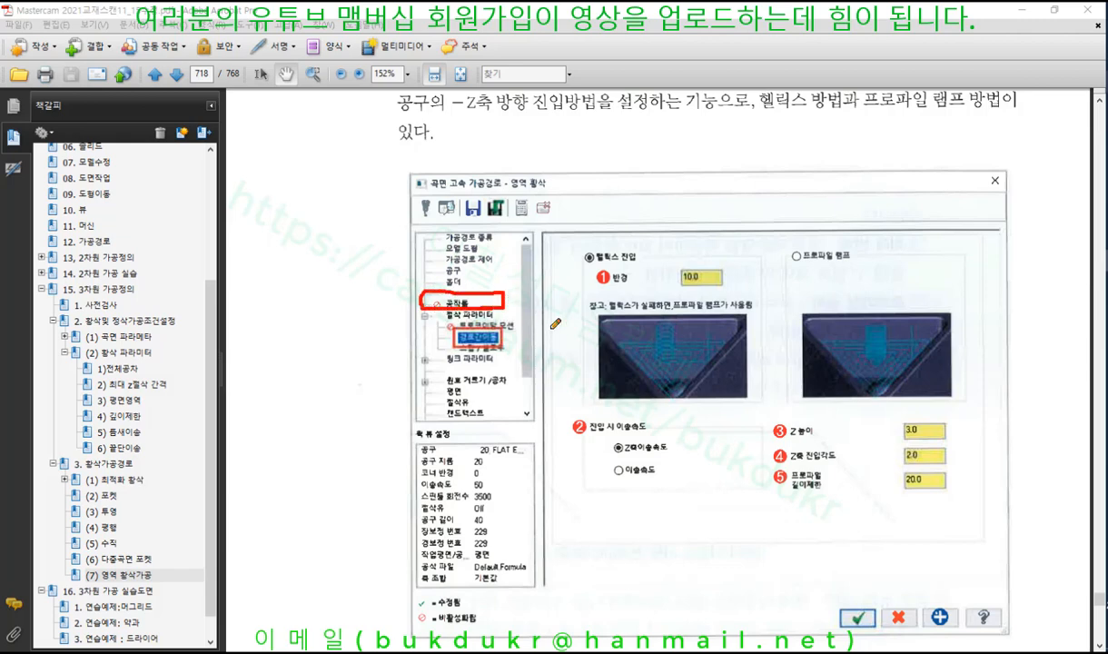